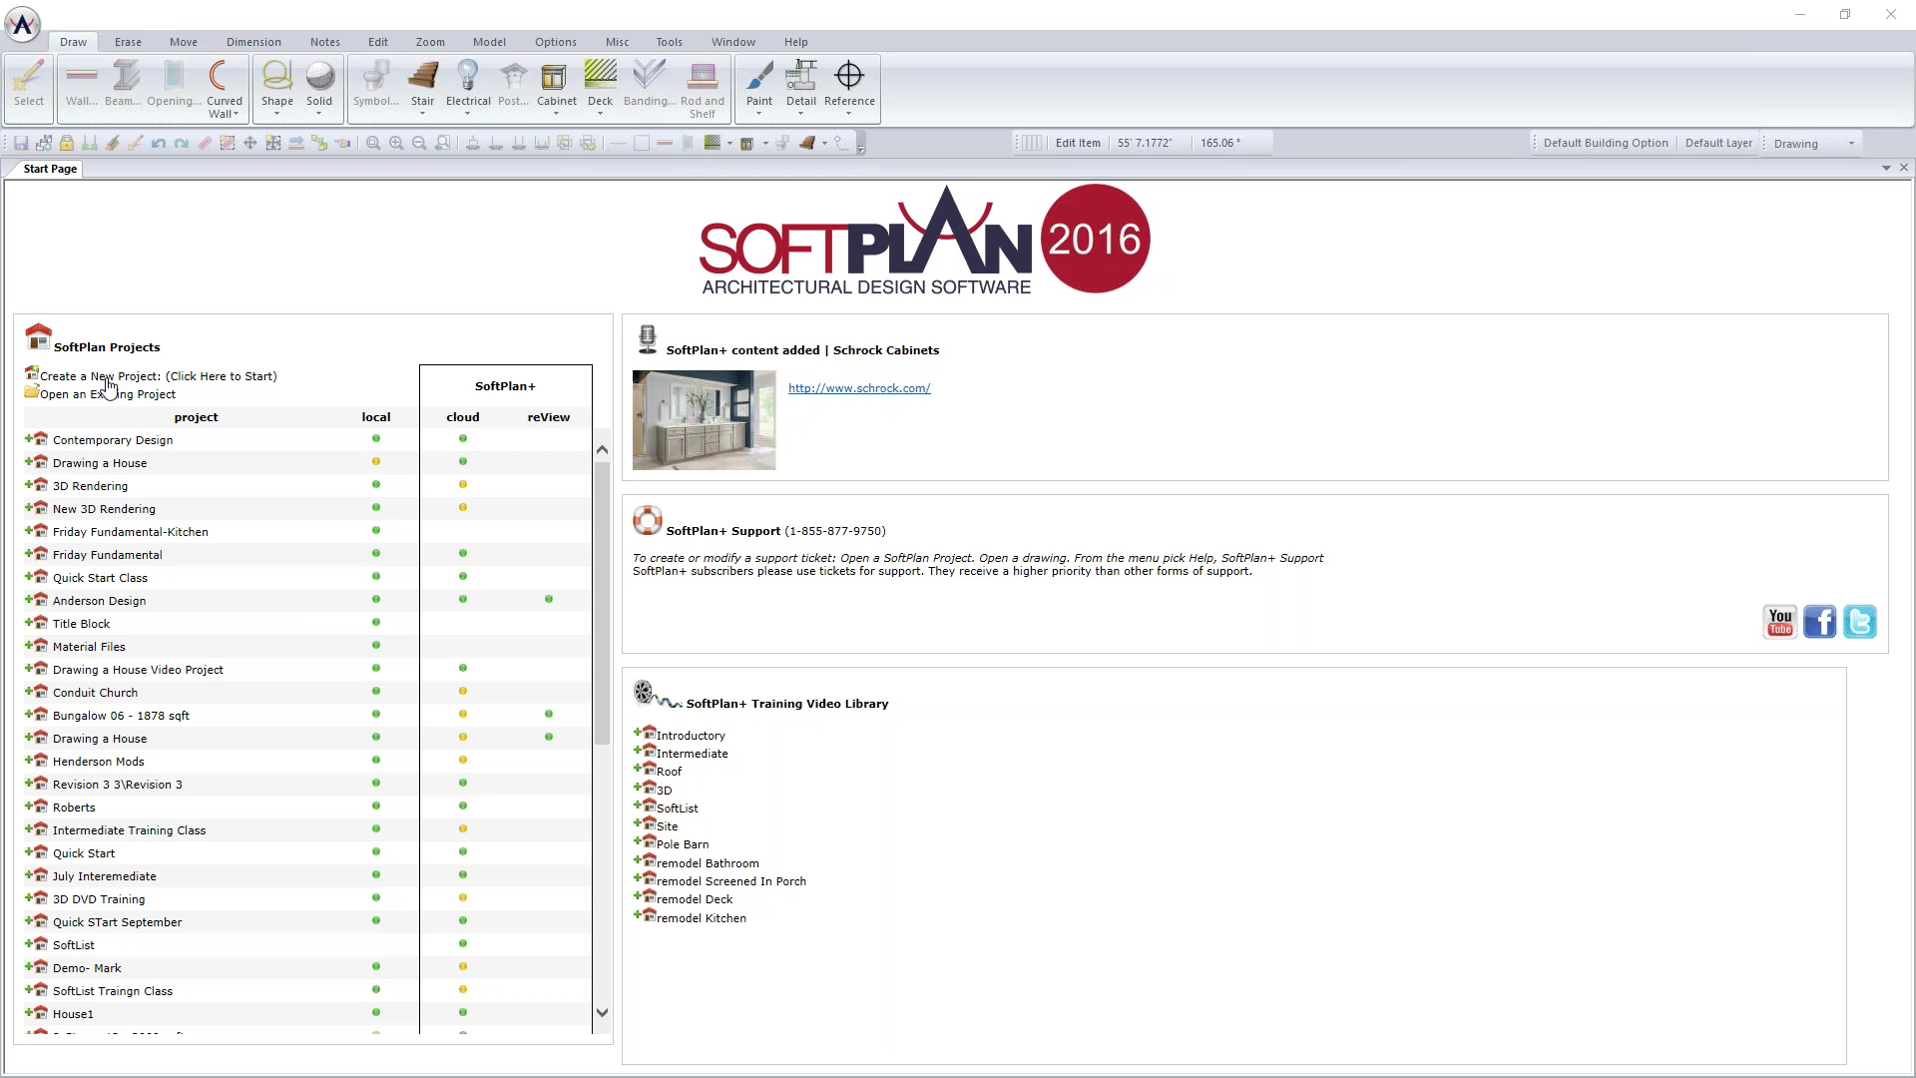
Step: Create a new project named Intro To SoftPlan with a MAIN FLOOR drawing and the option to open the 3D tab enabled
click(107, 380)
drag(258, 415, 764, 307)
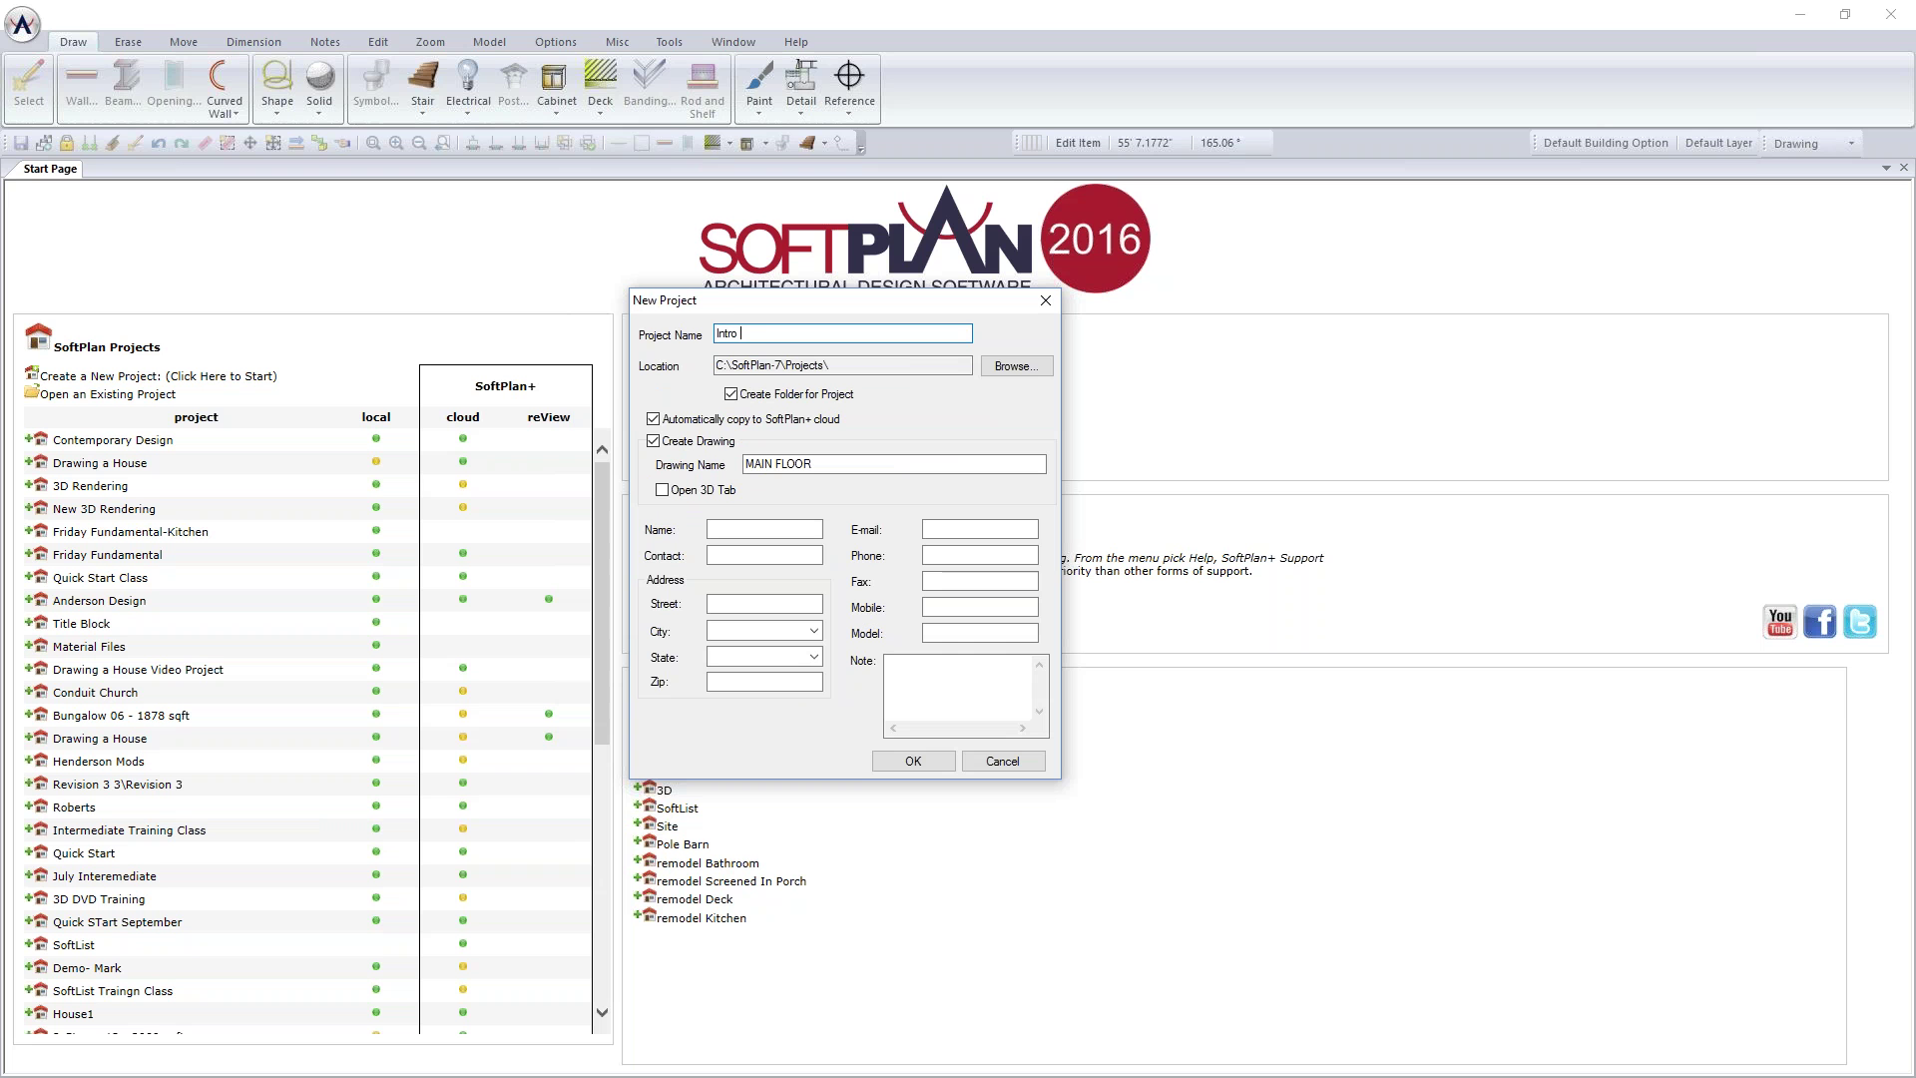
text(To SoftPlan)
click(826, 468)
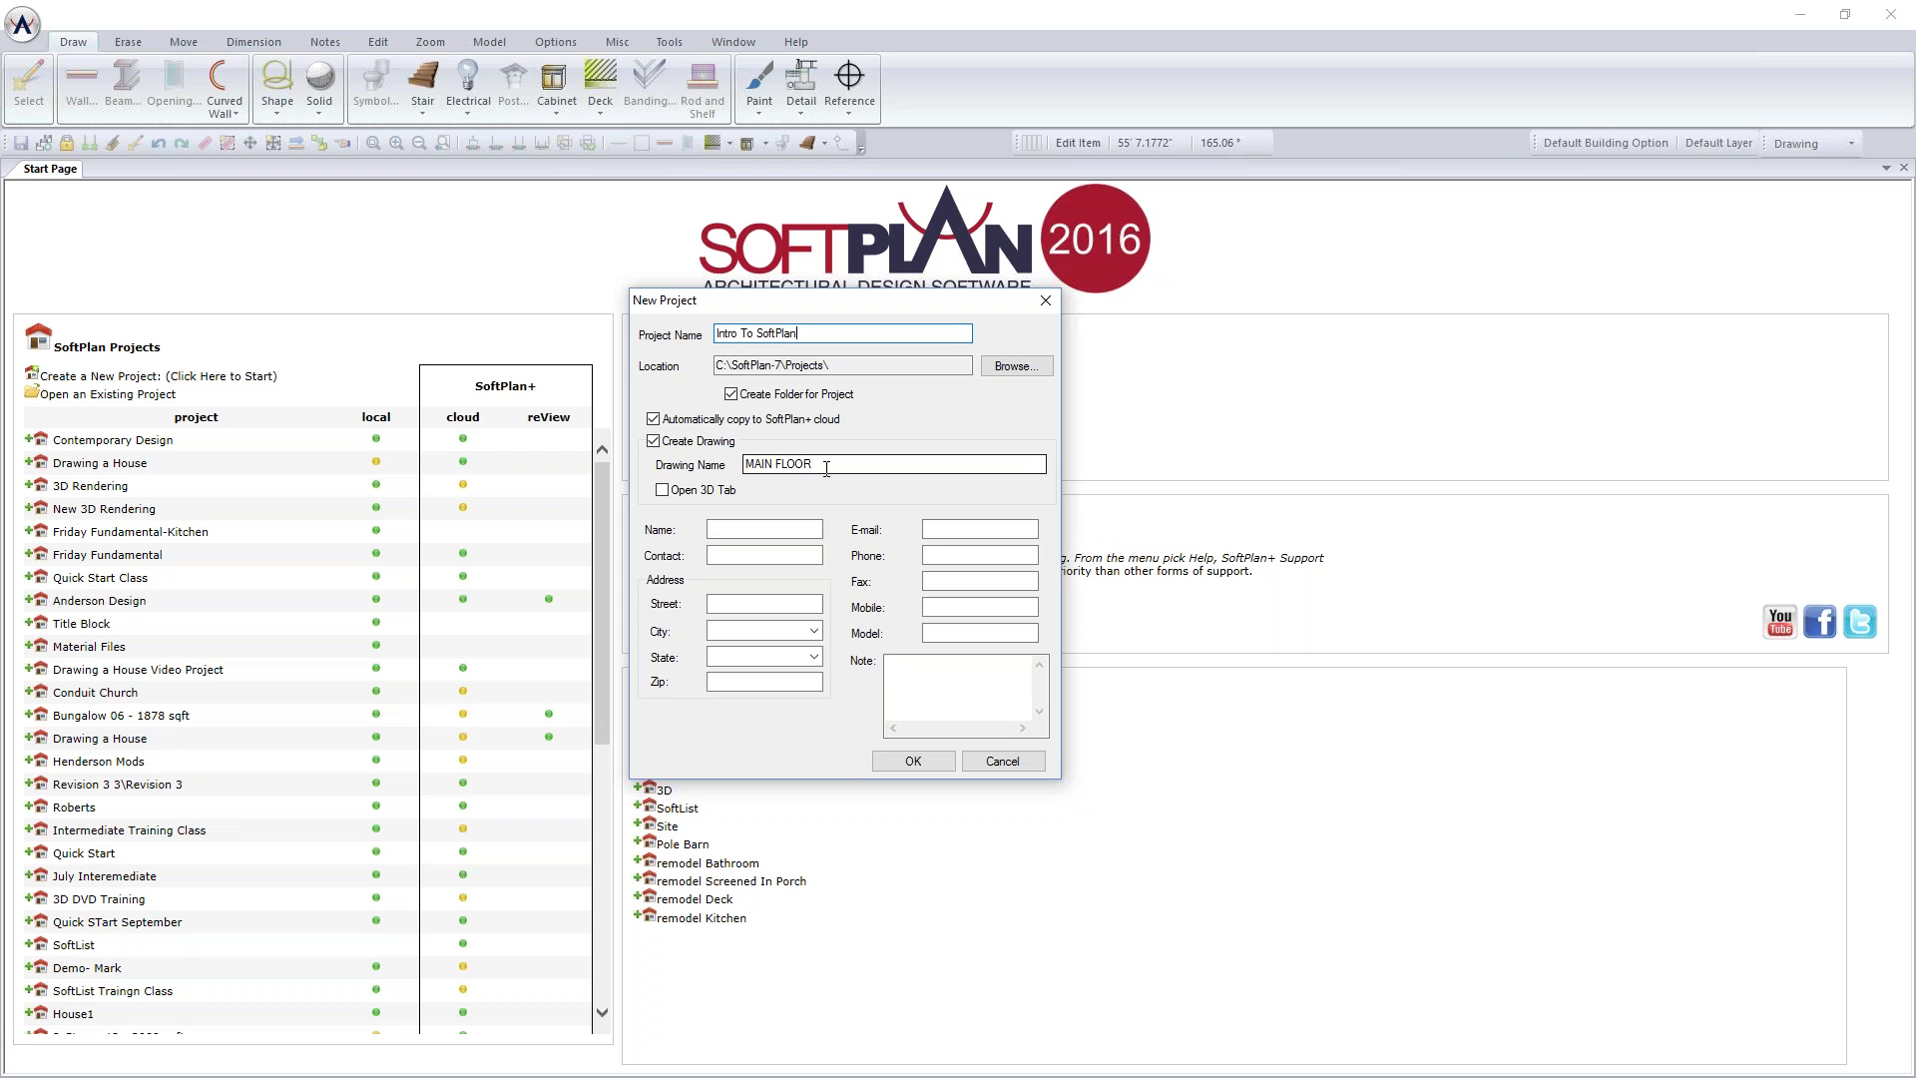
click(826, 468)
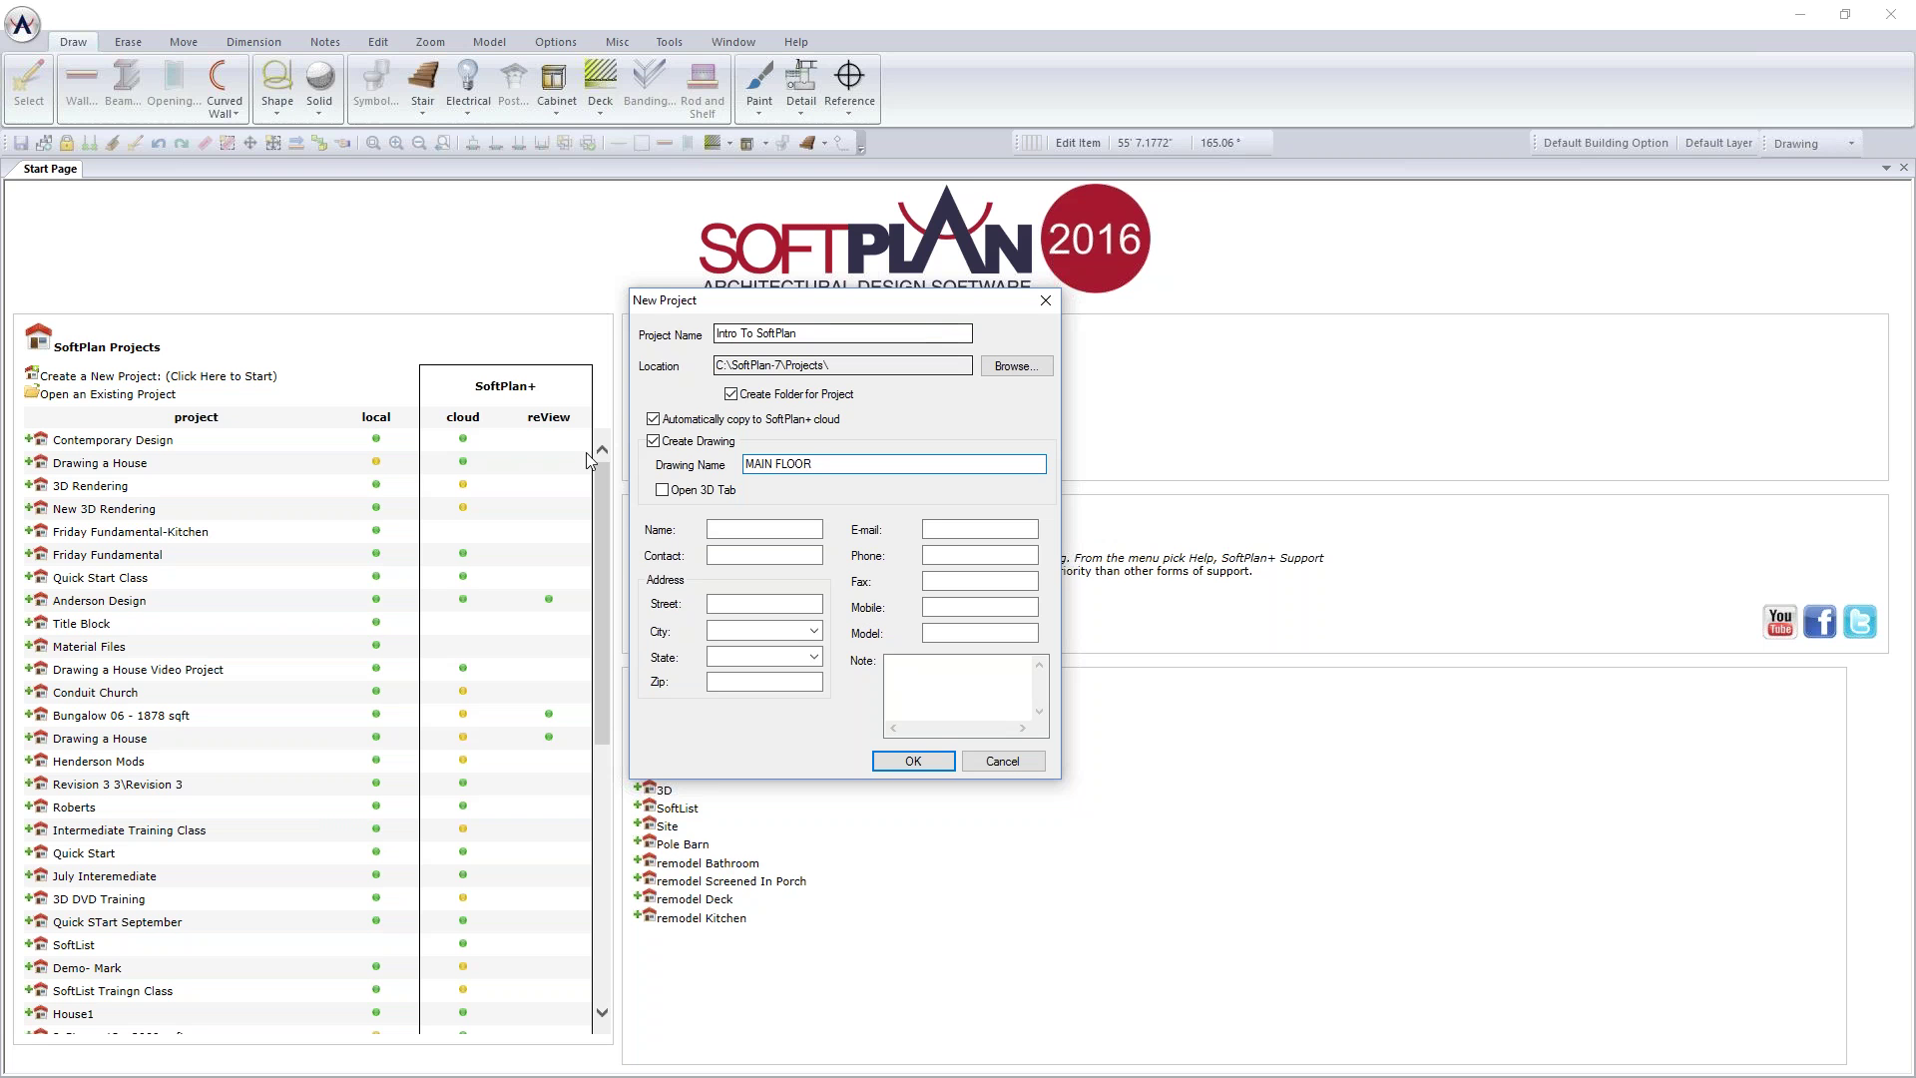
click(721, 490)
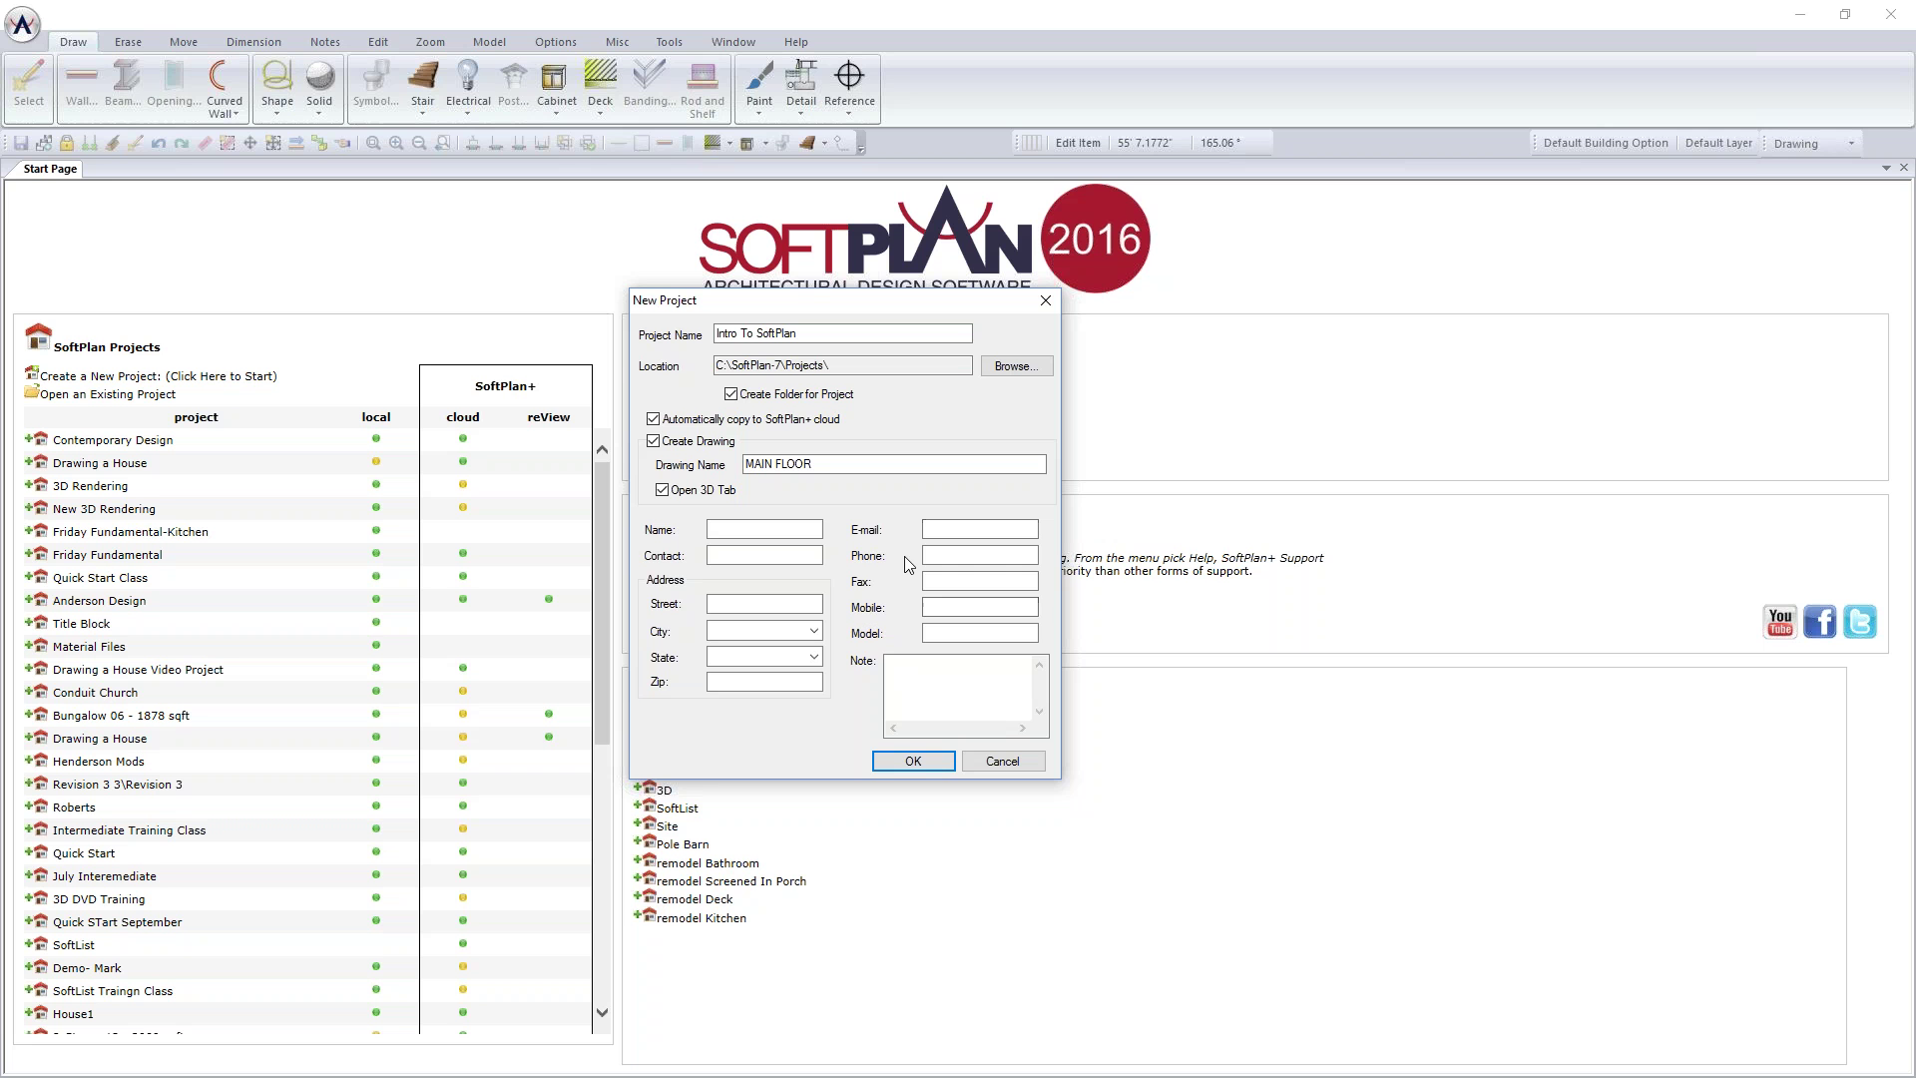
click(923, 760)
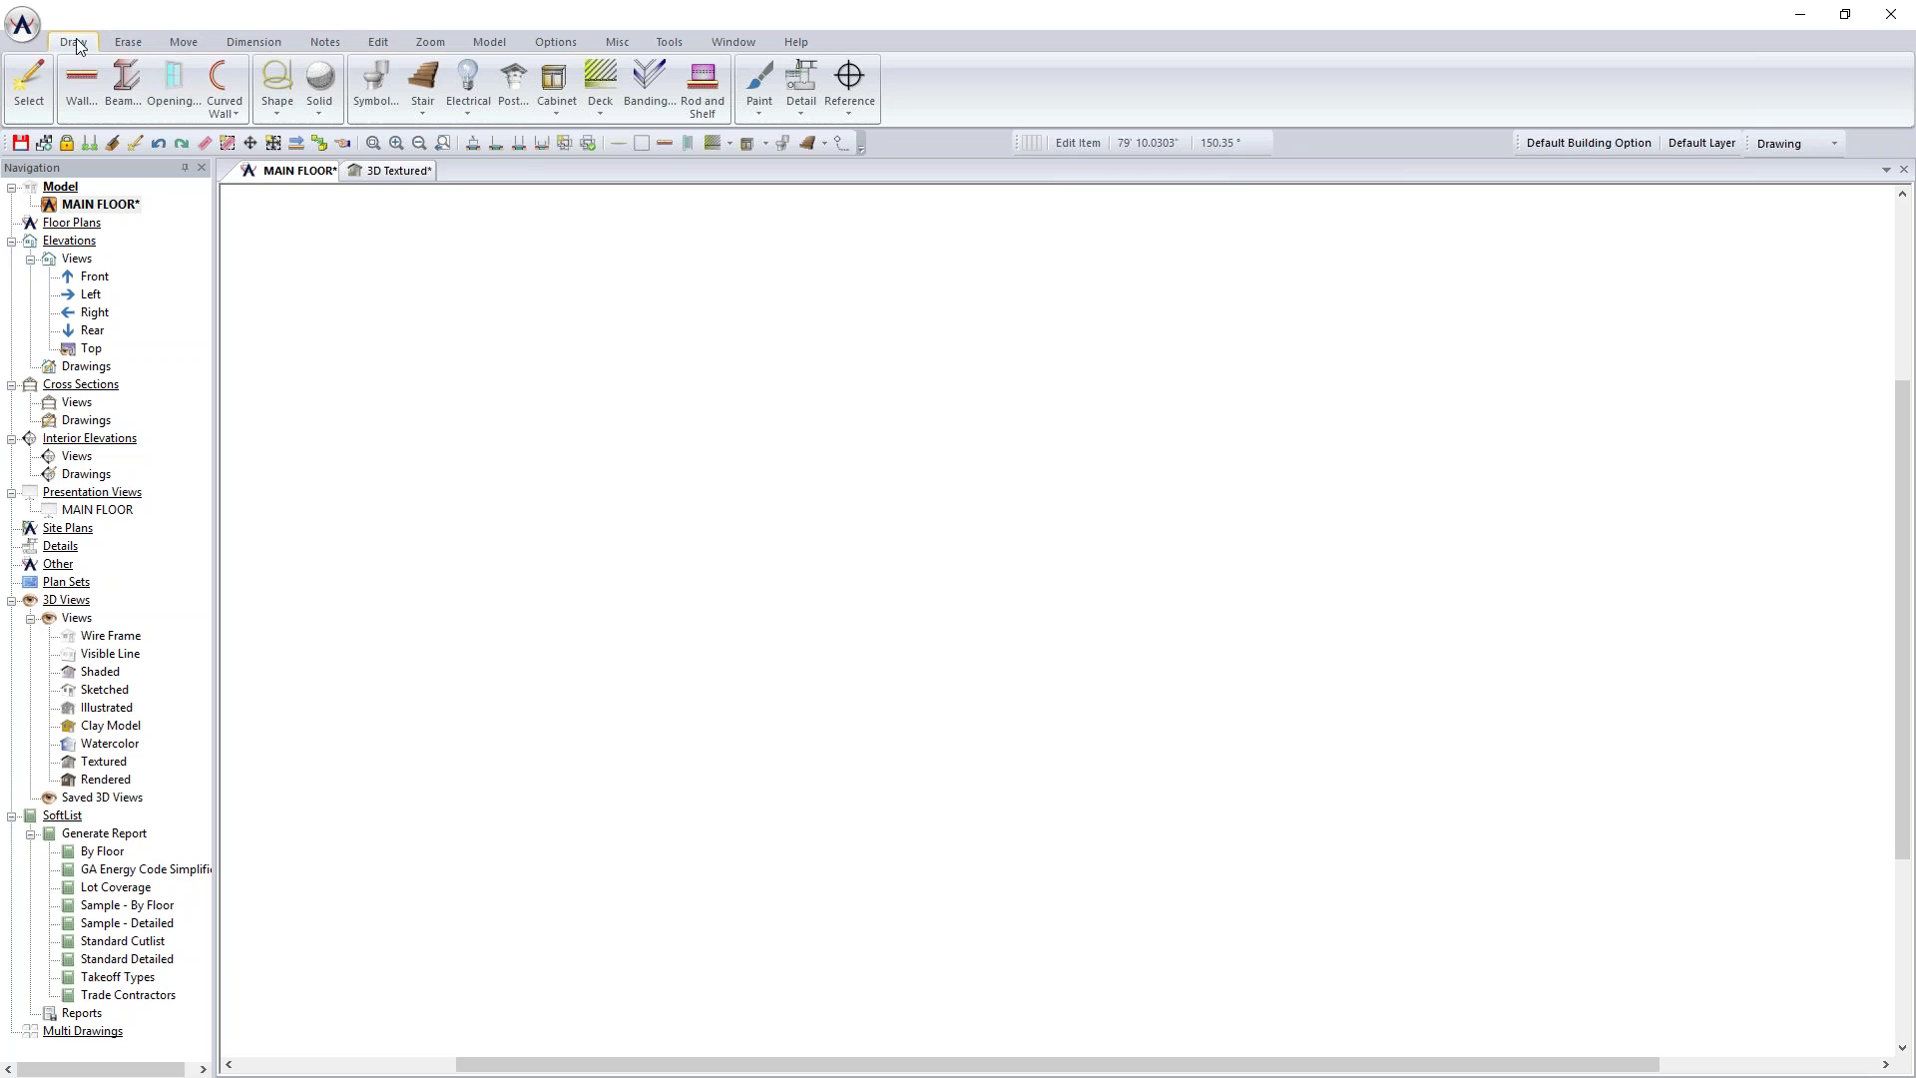
click(127, 46)
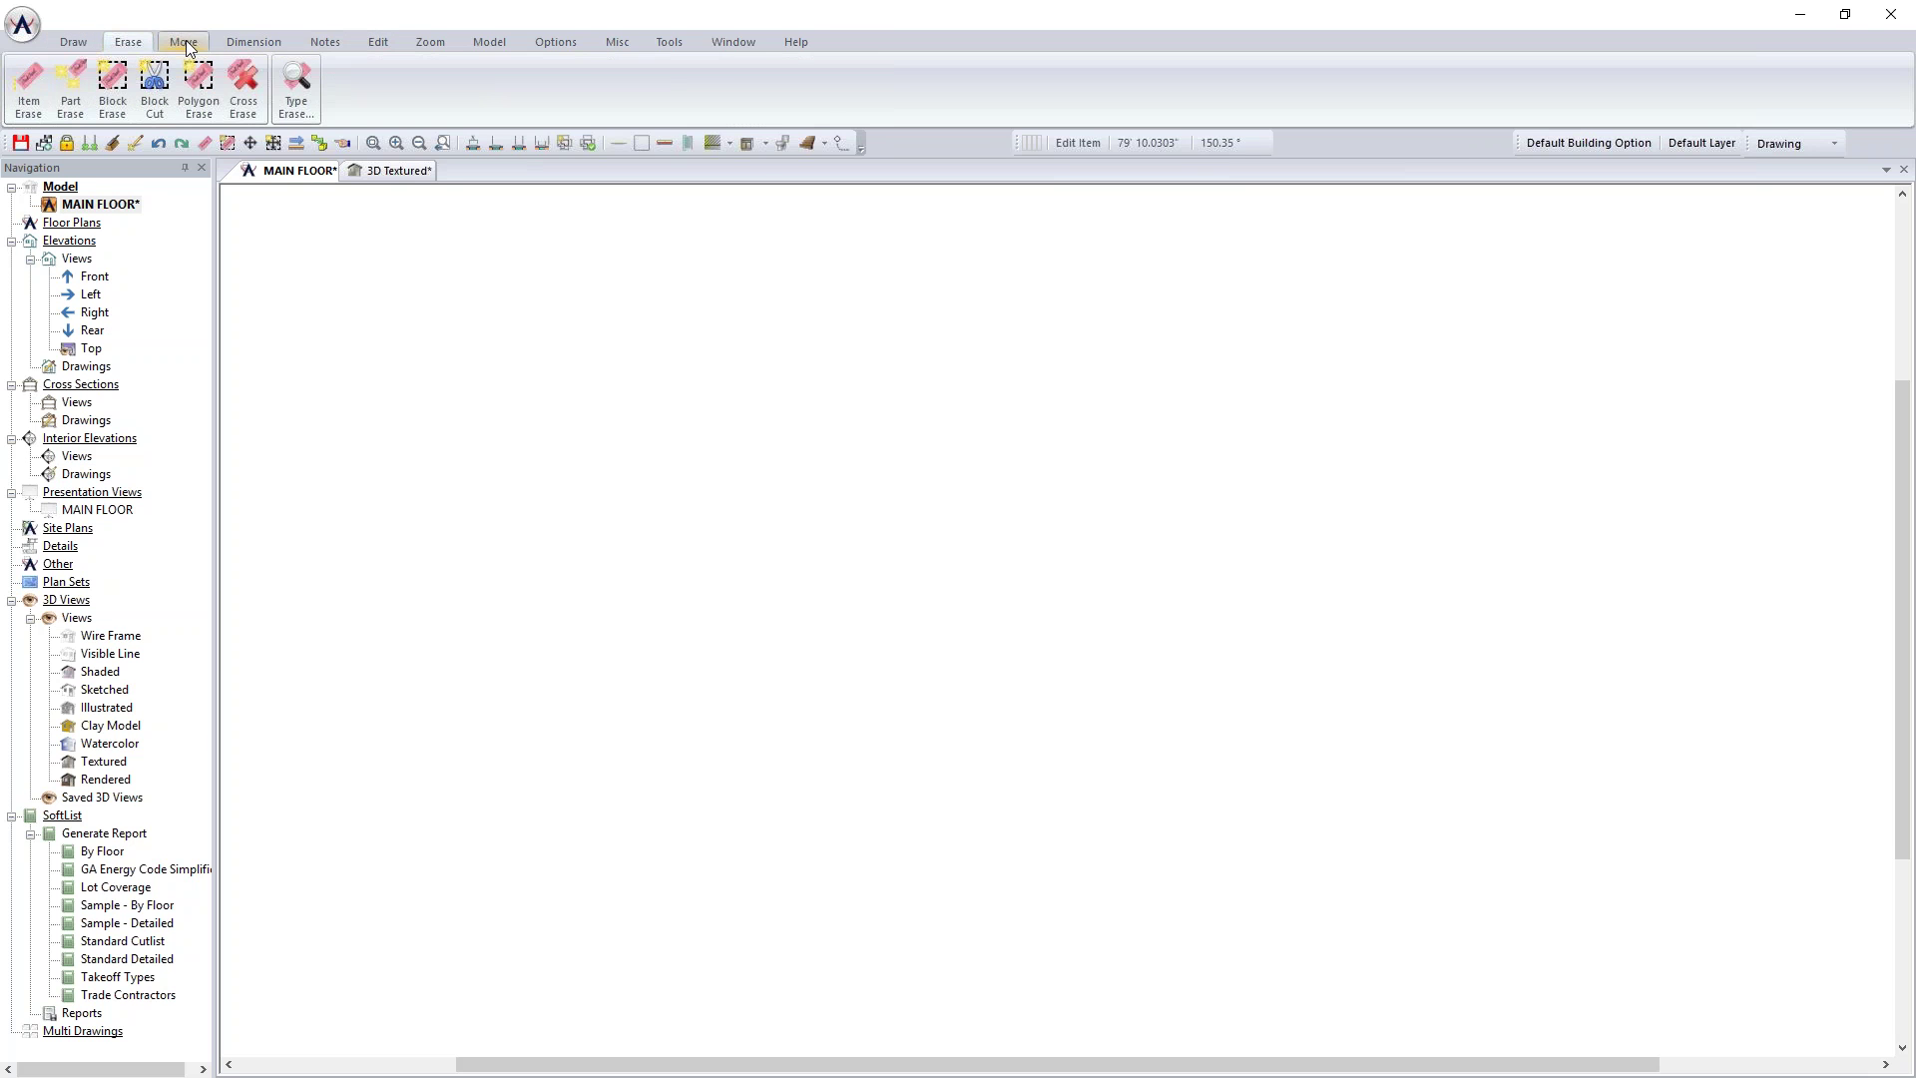
click(192, 46)
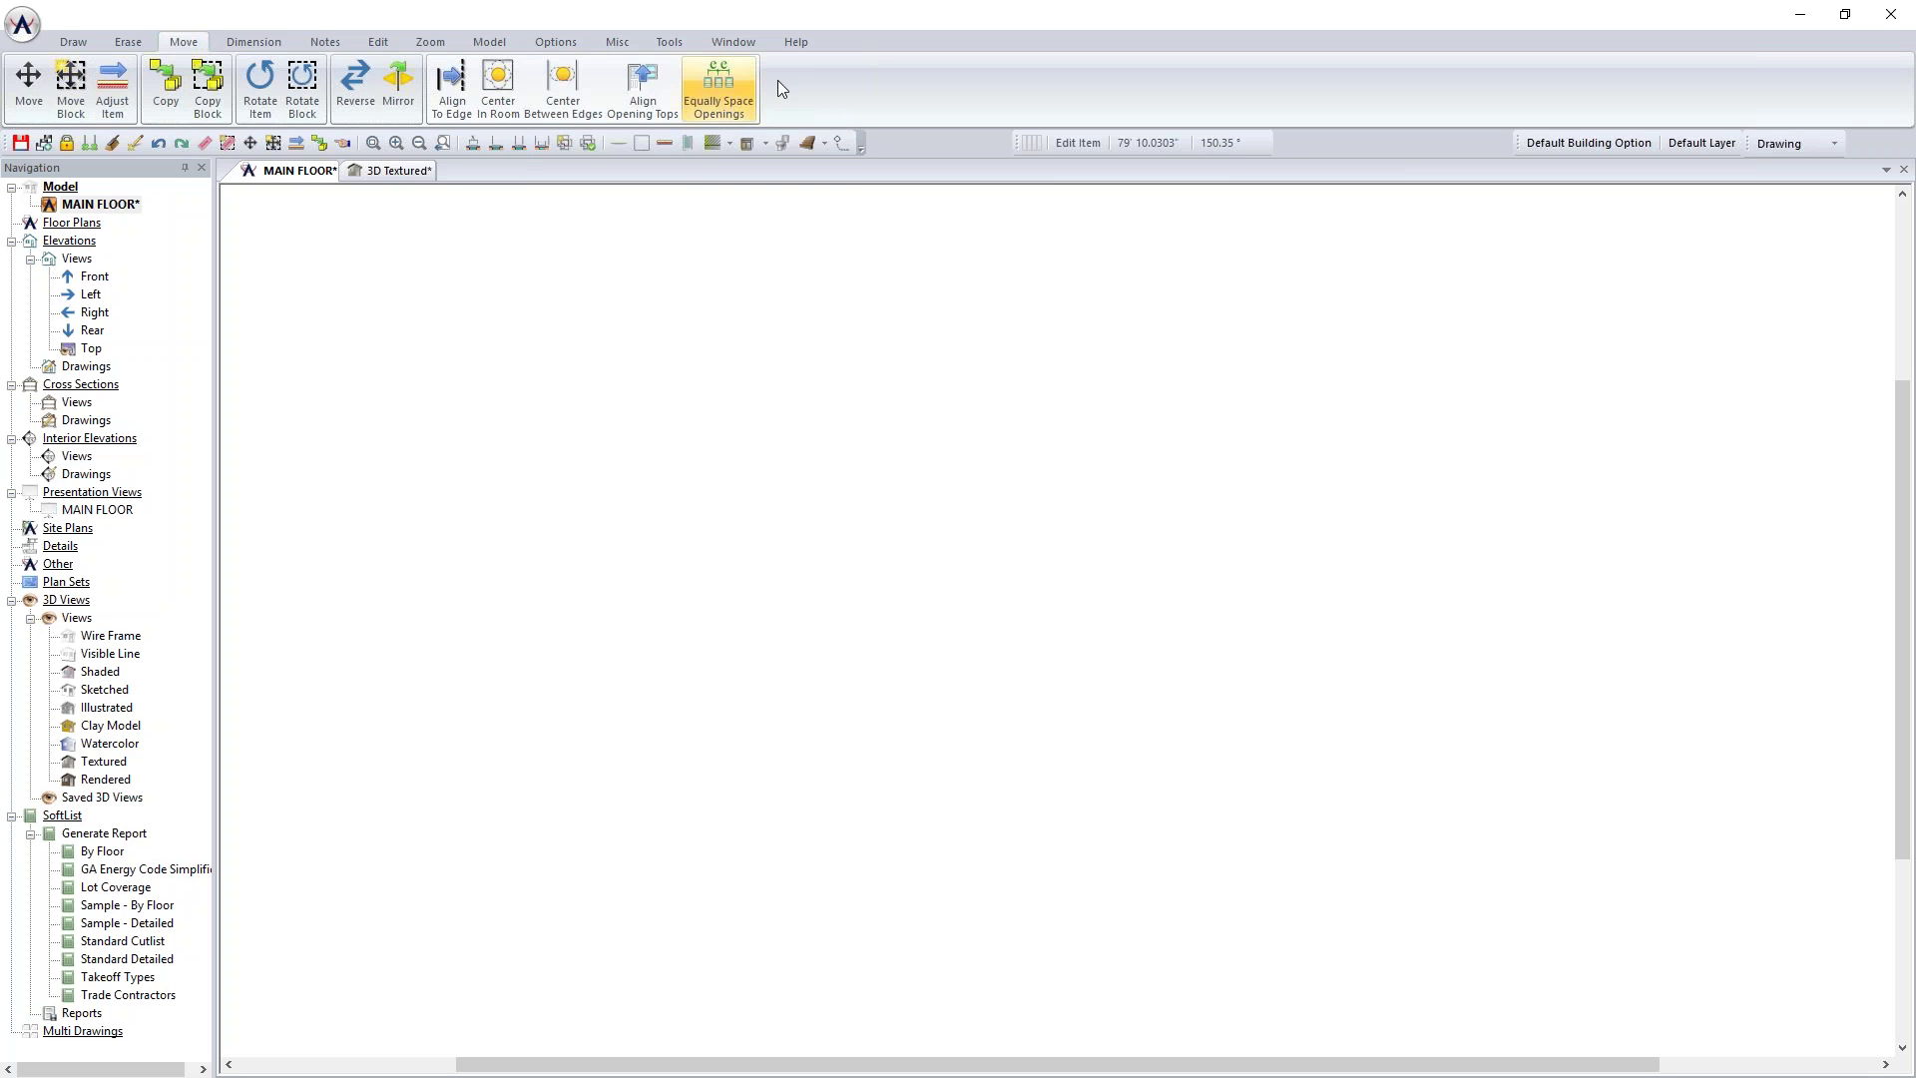
click(254, 42)
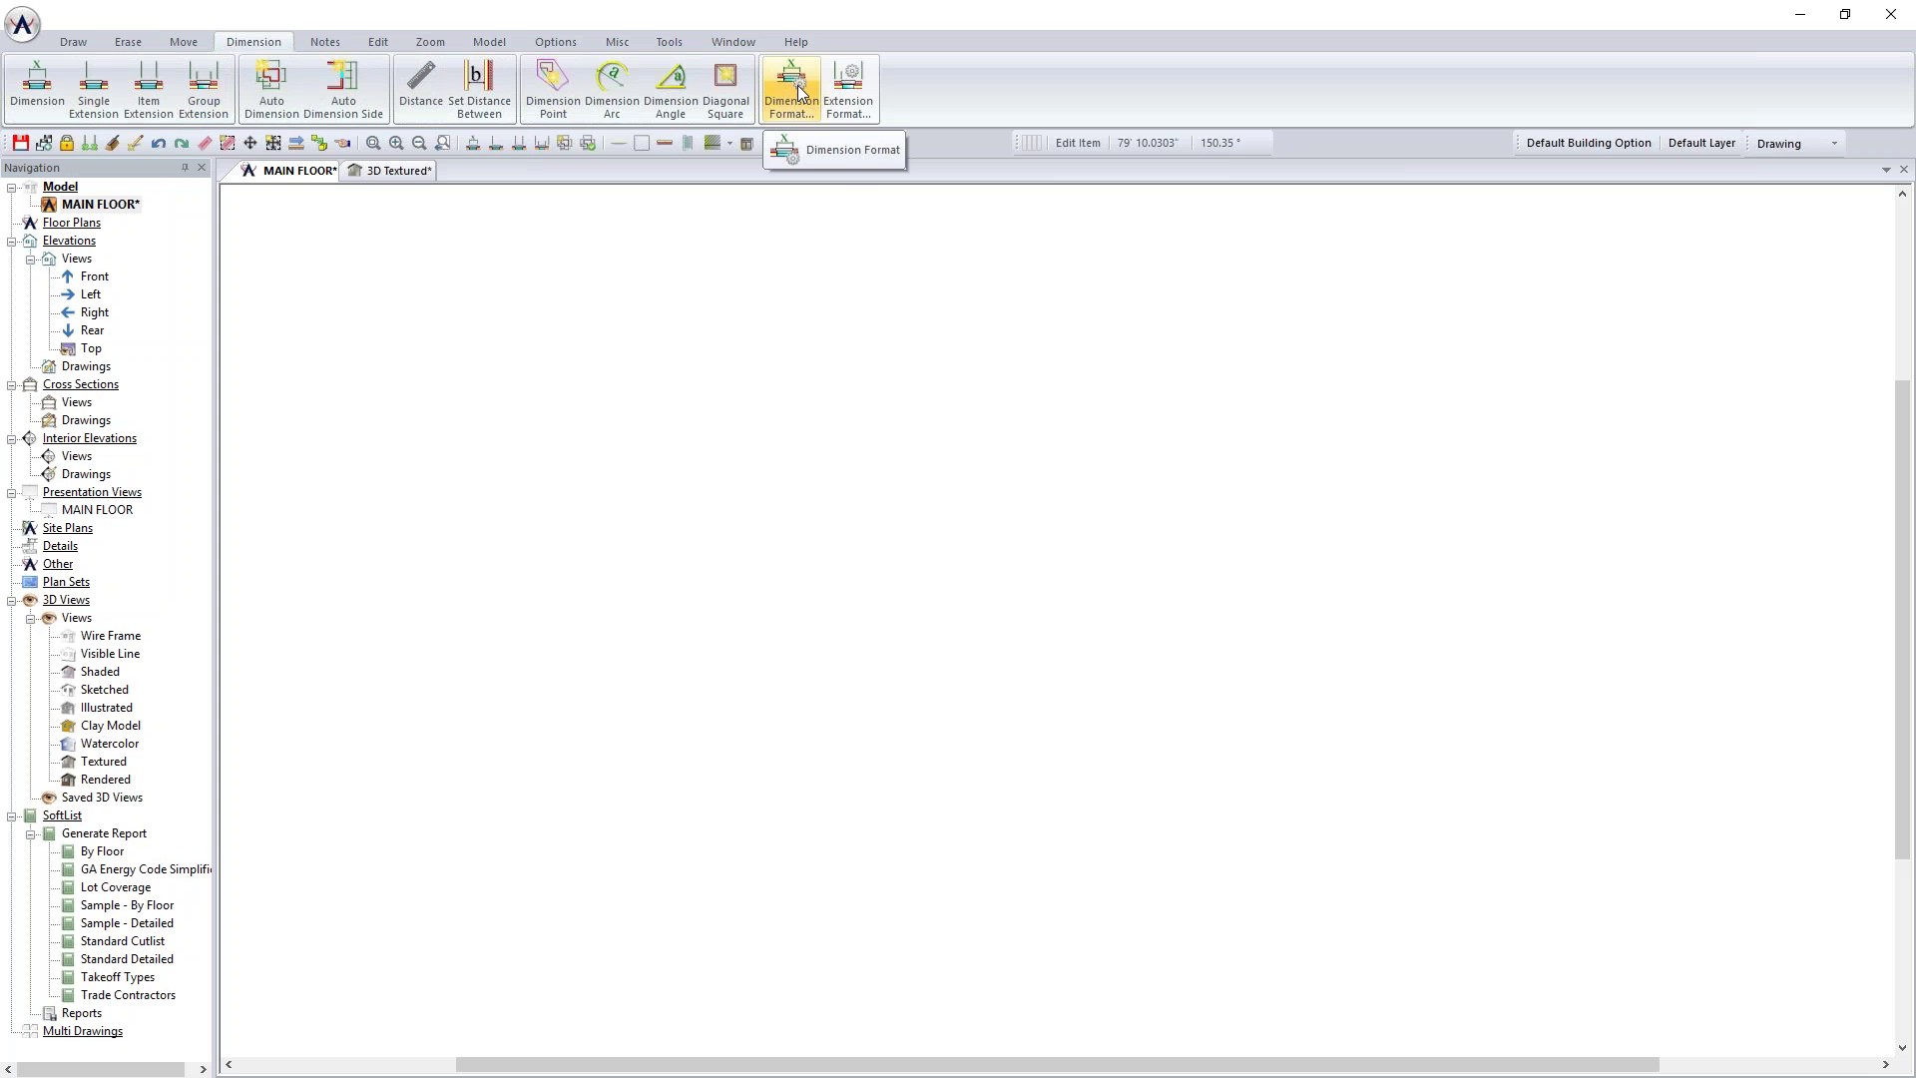
click(68, 42)
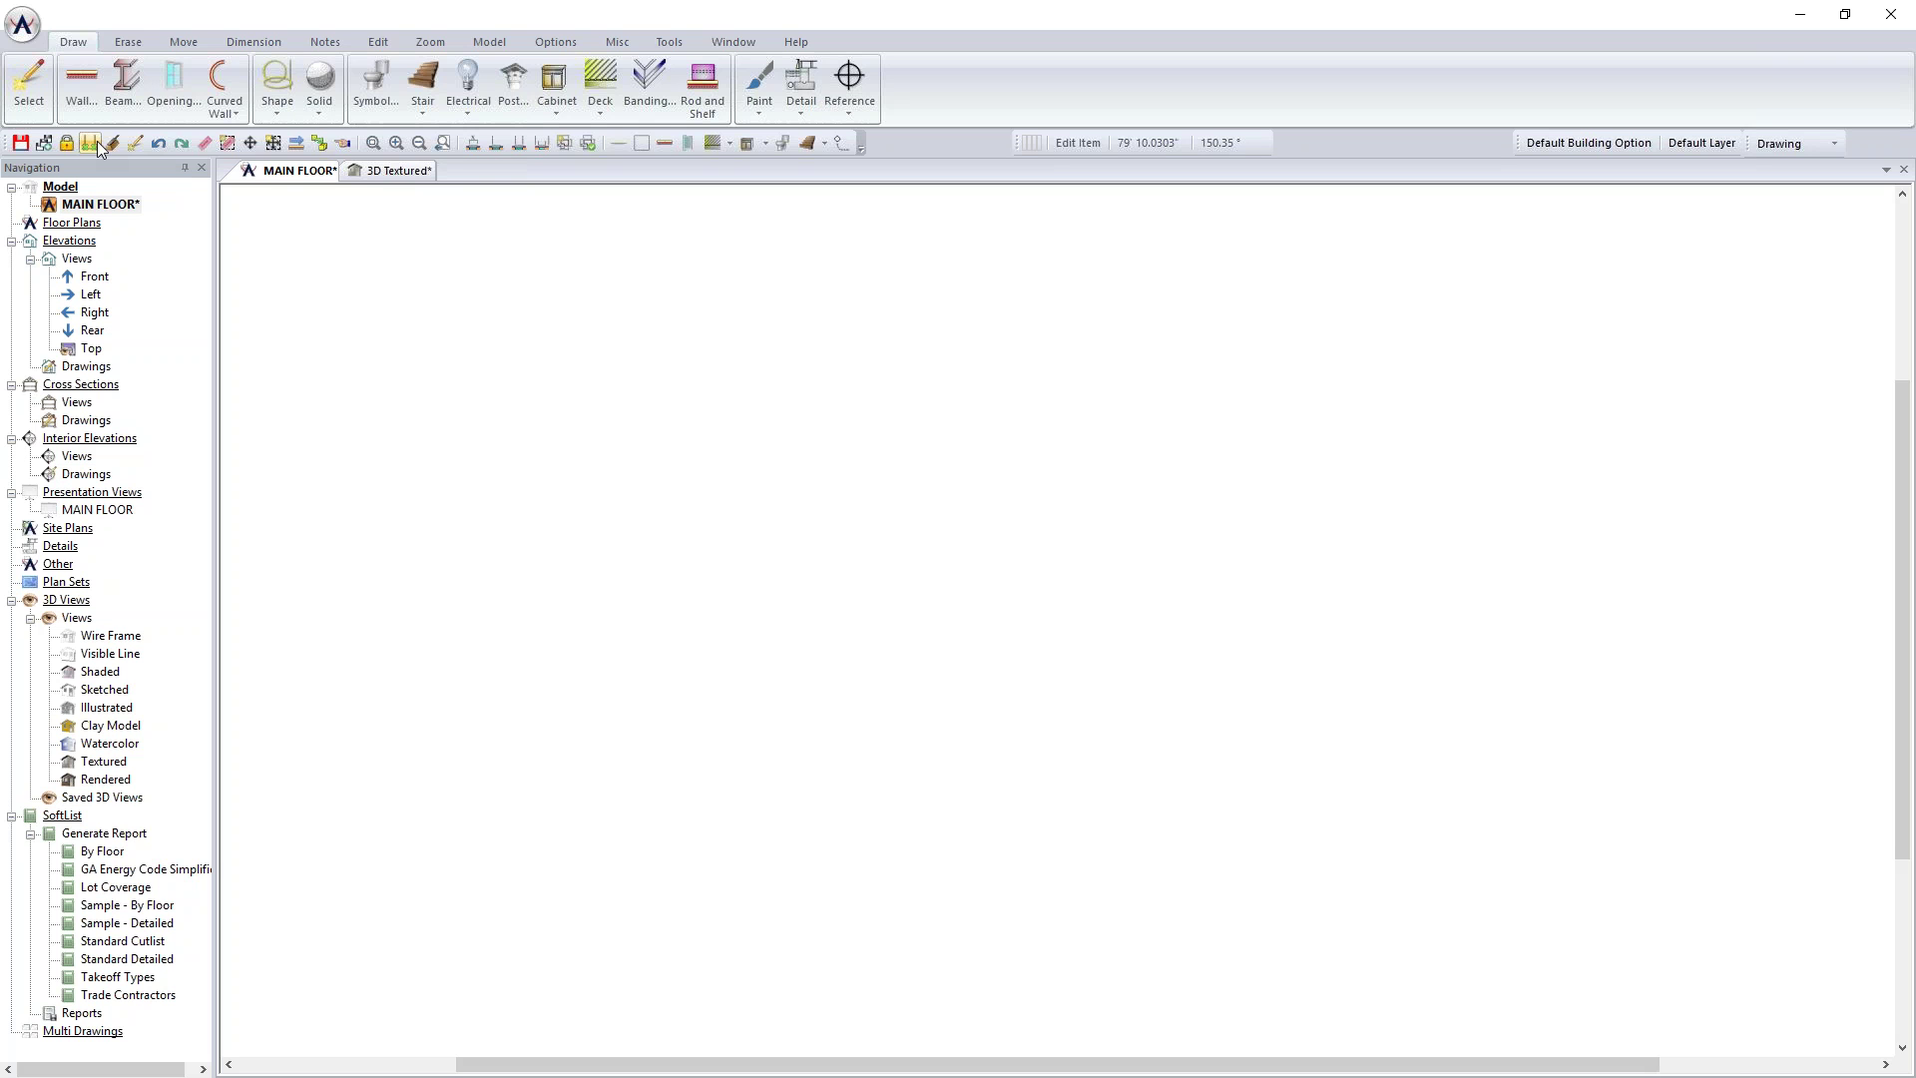
click(475, 143)
click(274, 44)
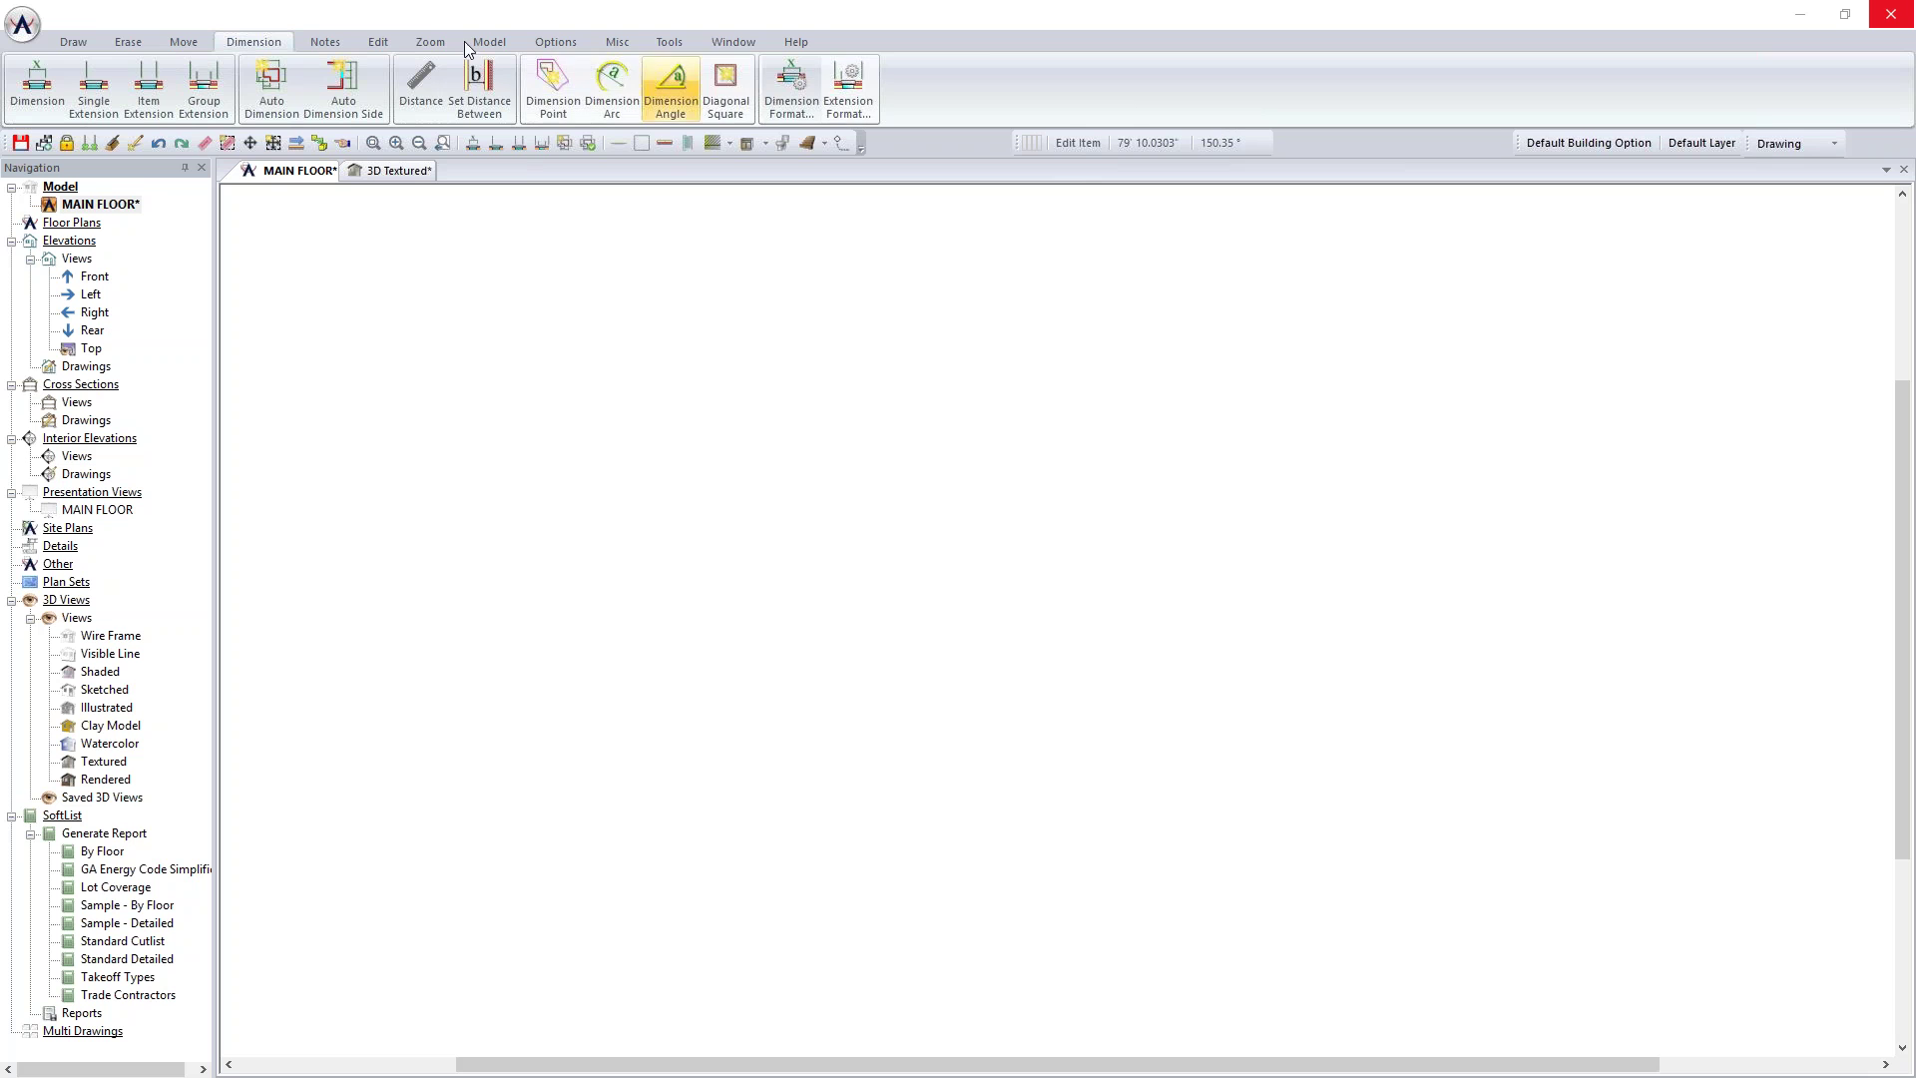
click(76, 46)
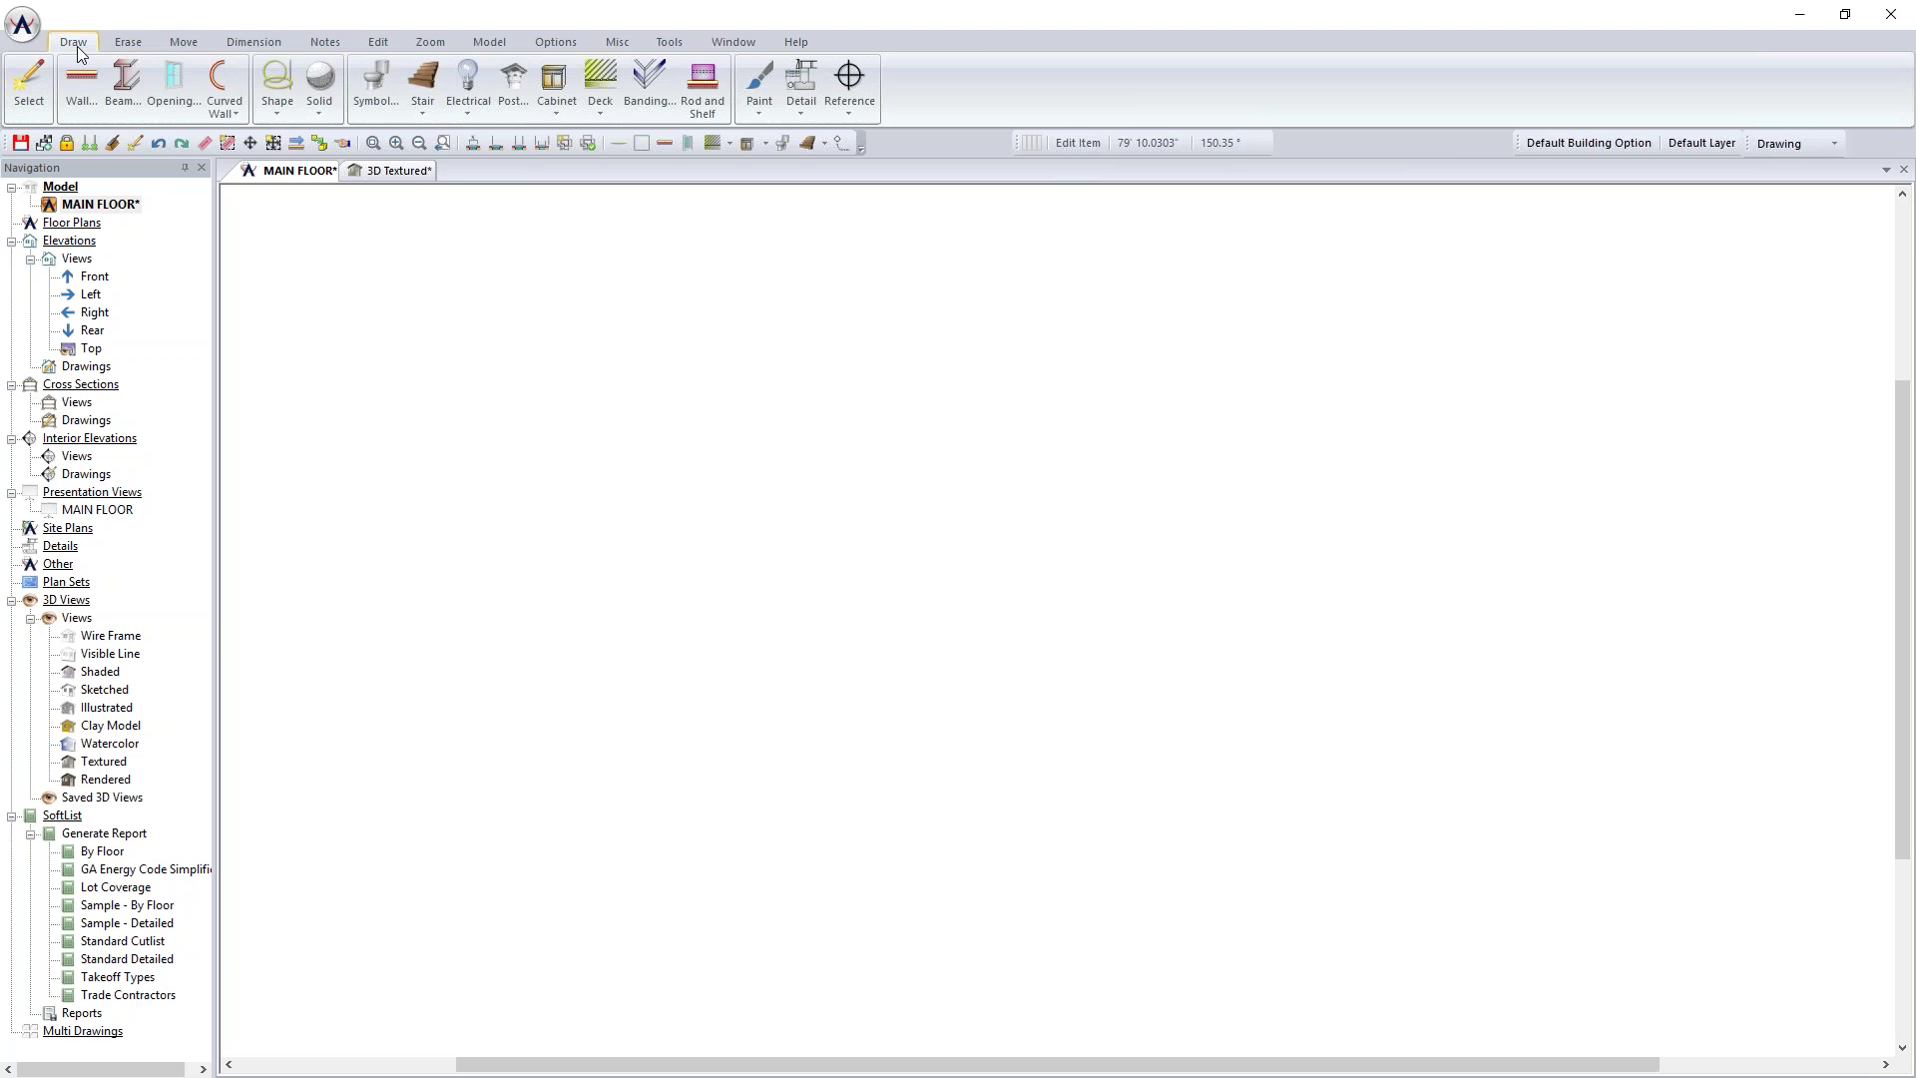
Step: Start the Wall tool with the Partition 3.5" type and review the other available wall types
click(78, 82)
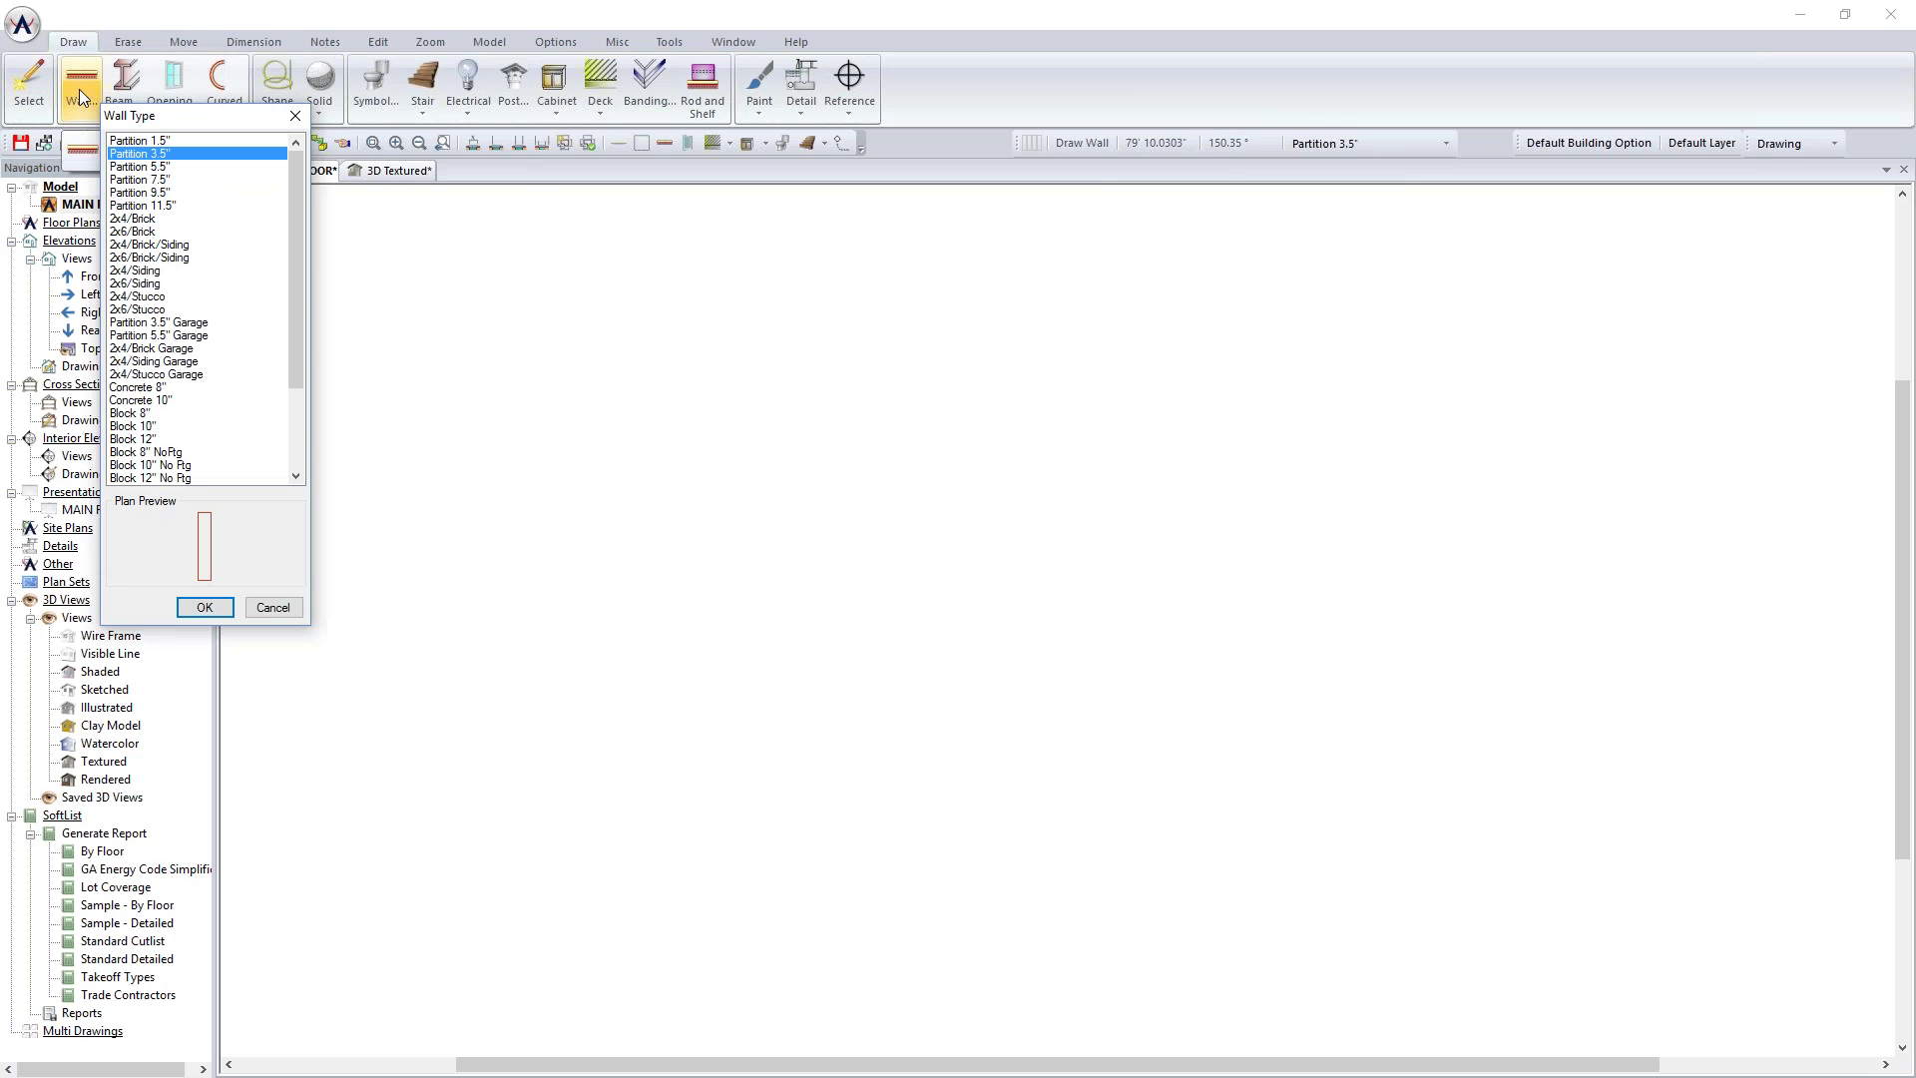
drag(162, 118, 625, 227)
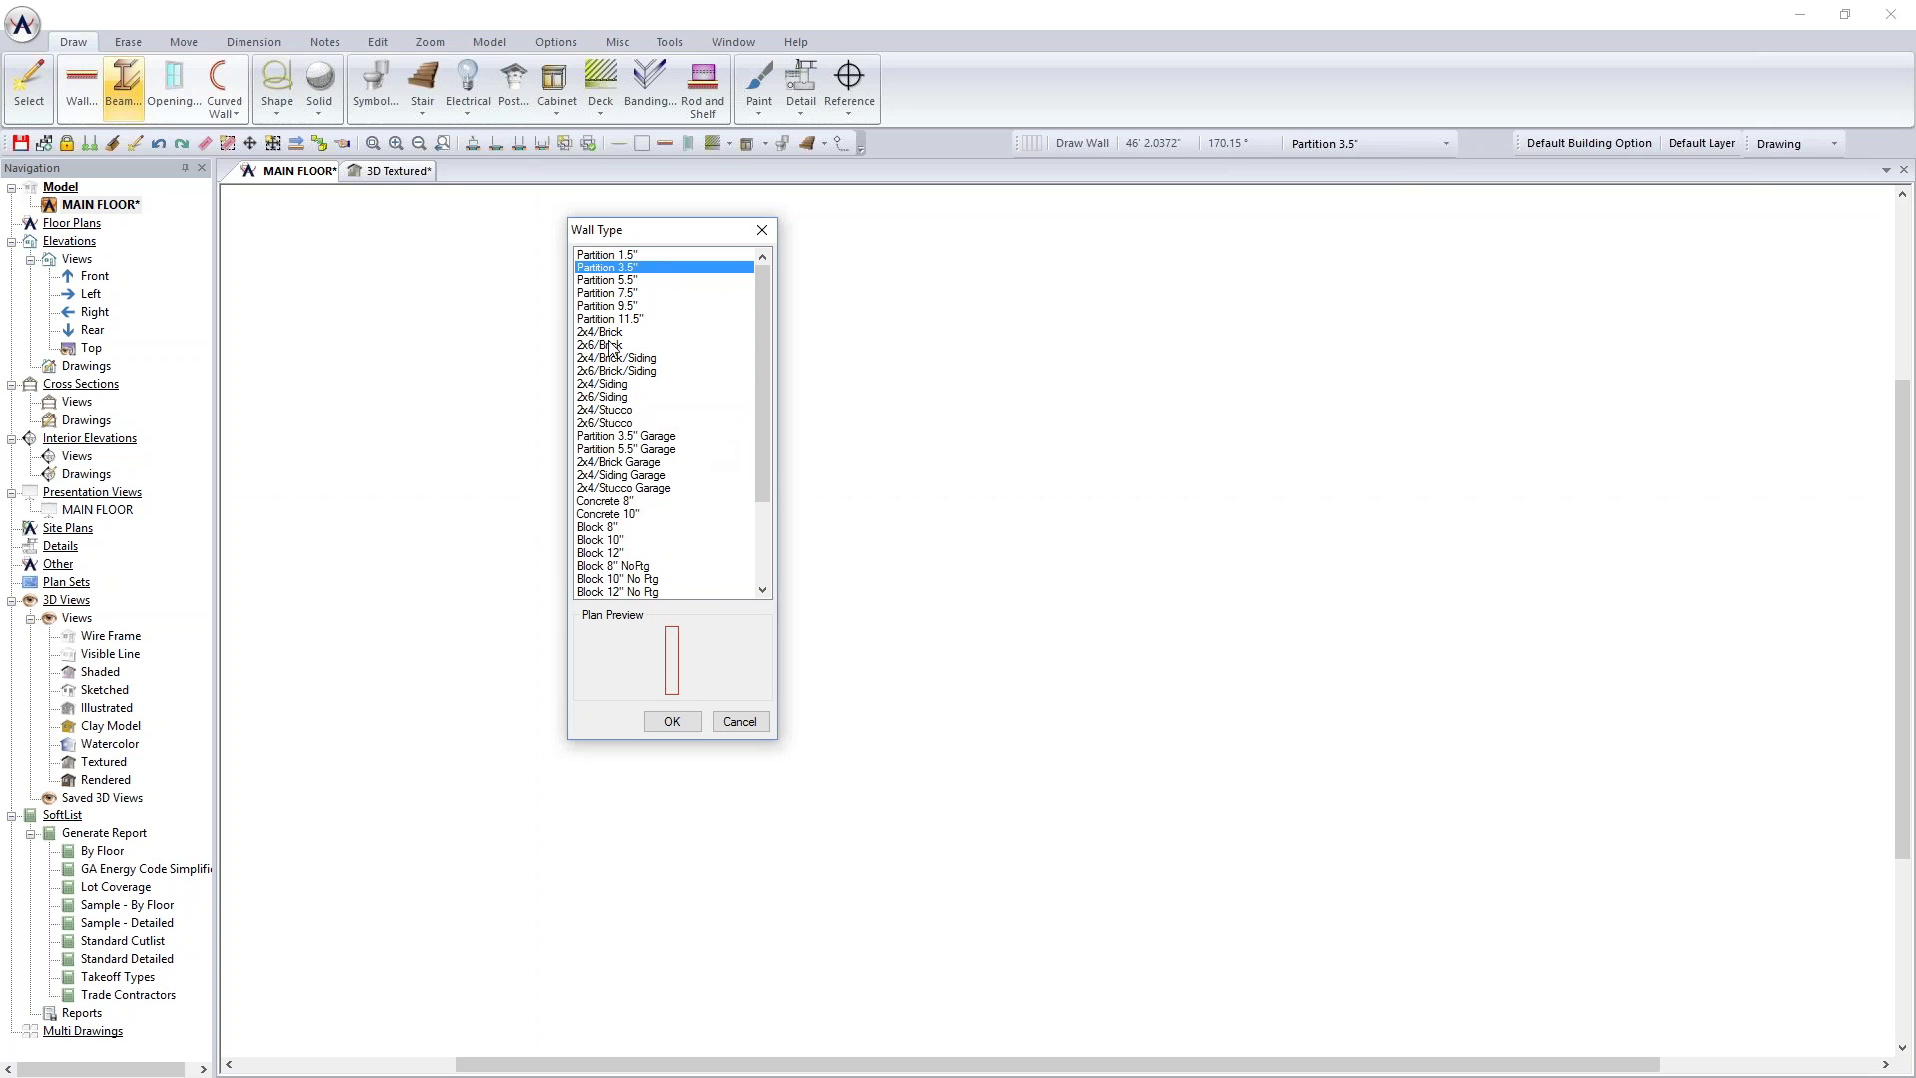
click(691, 722)
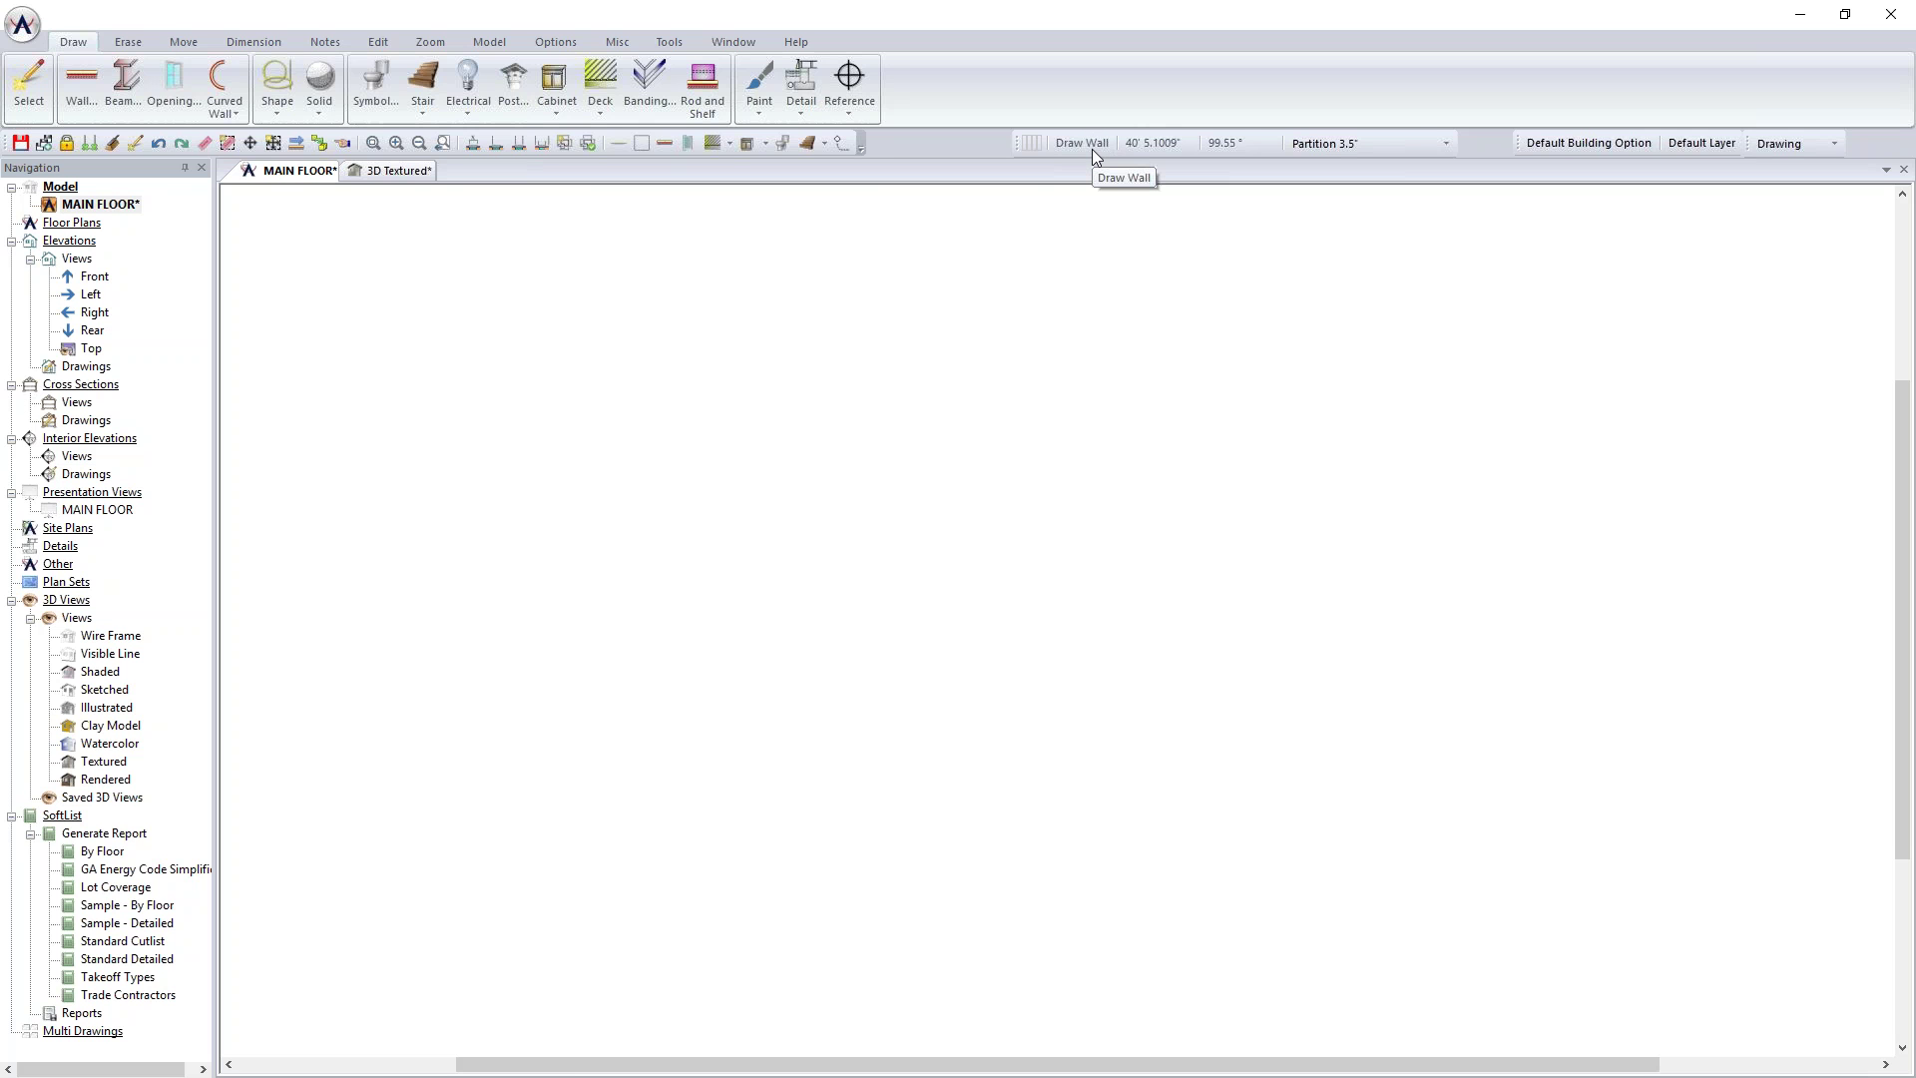
click(1447, 144)
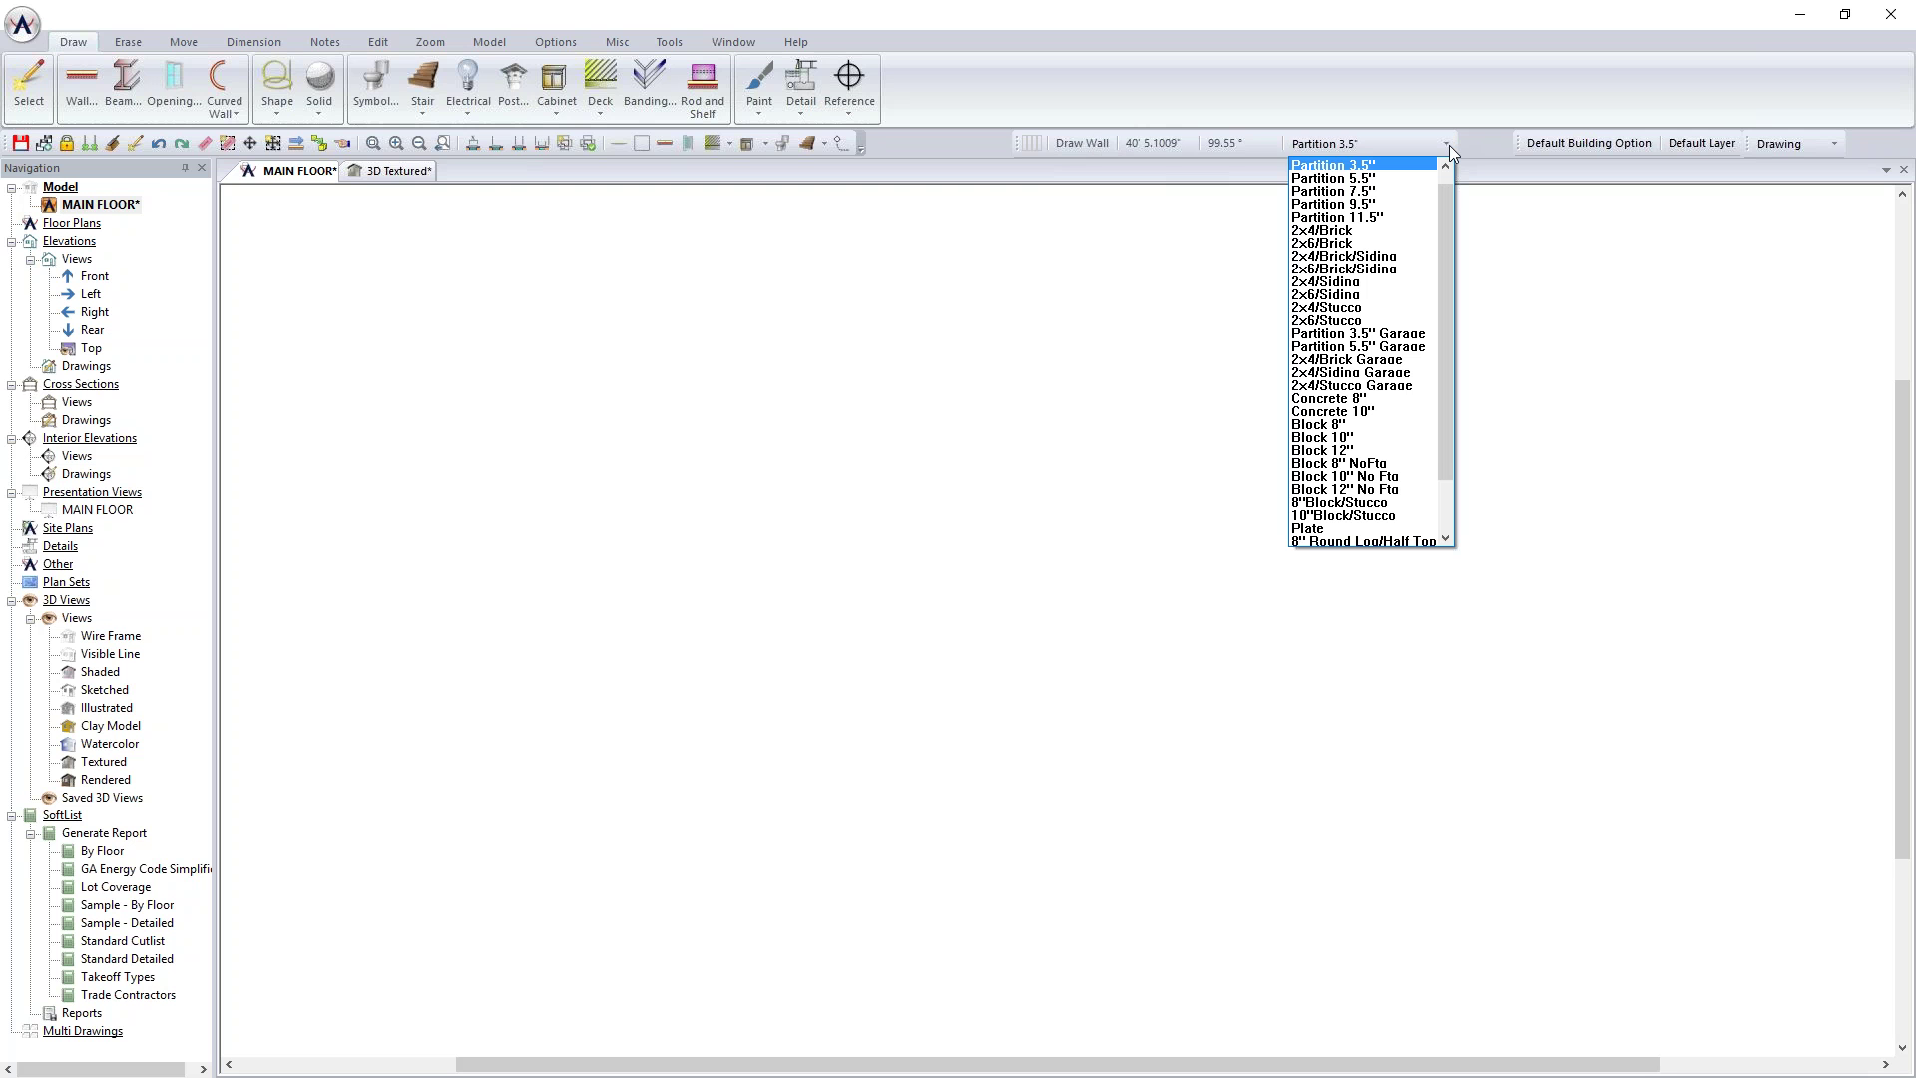
click(1375, 91)
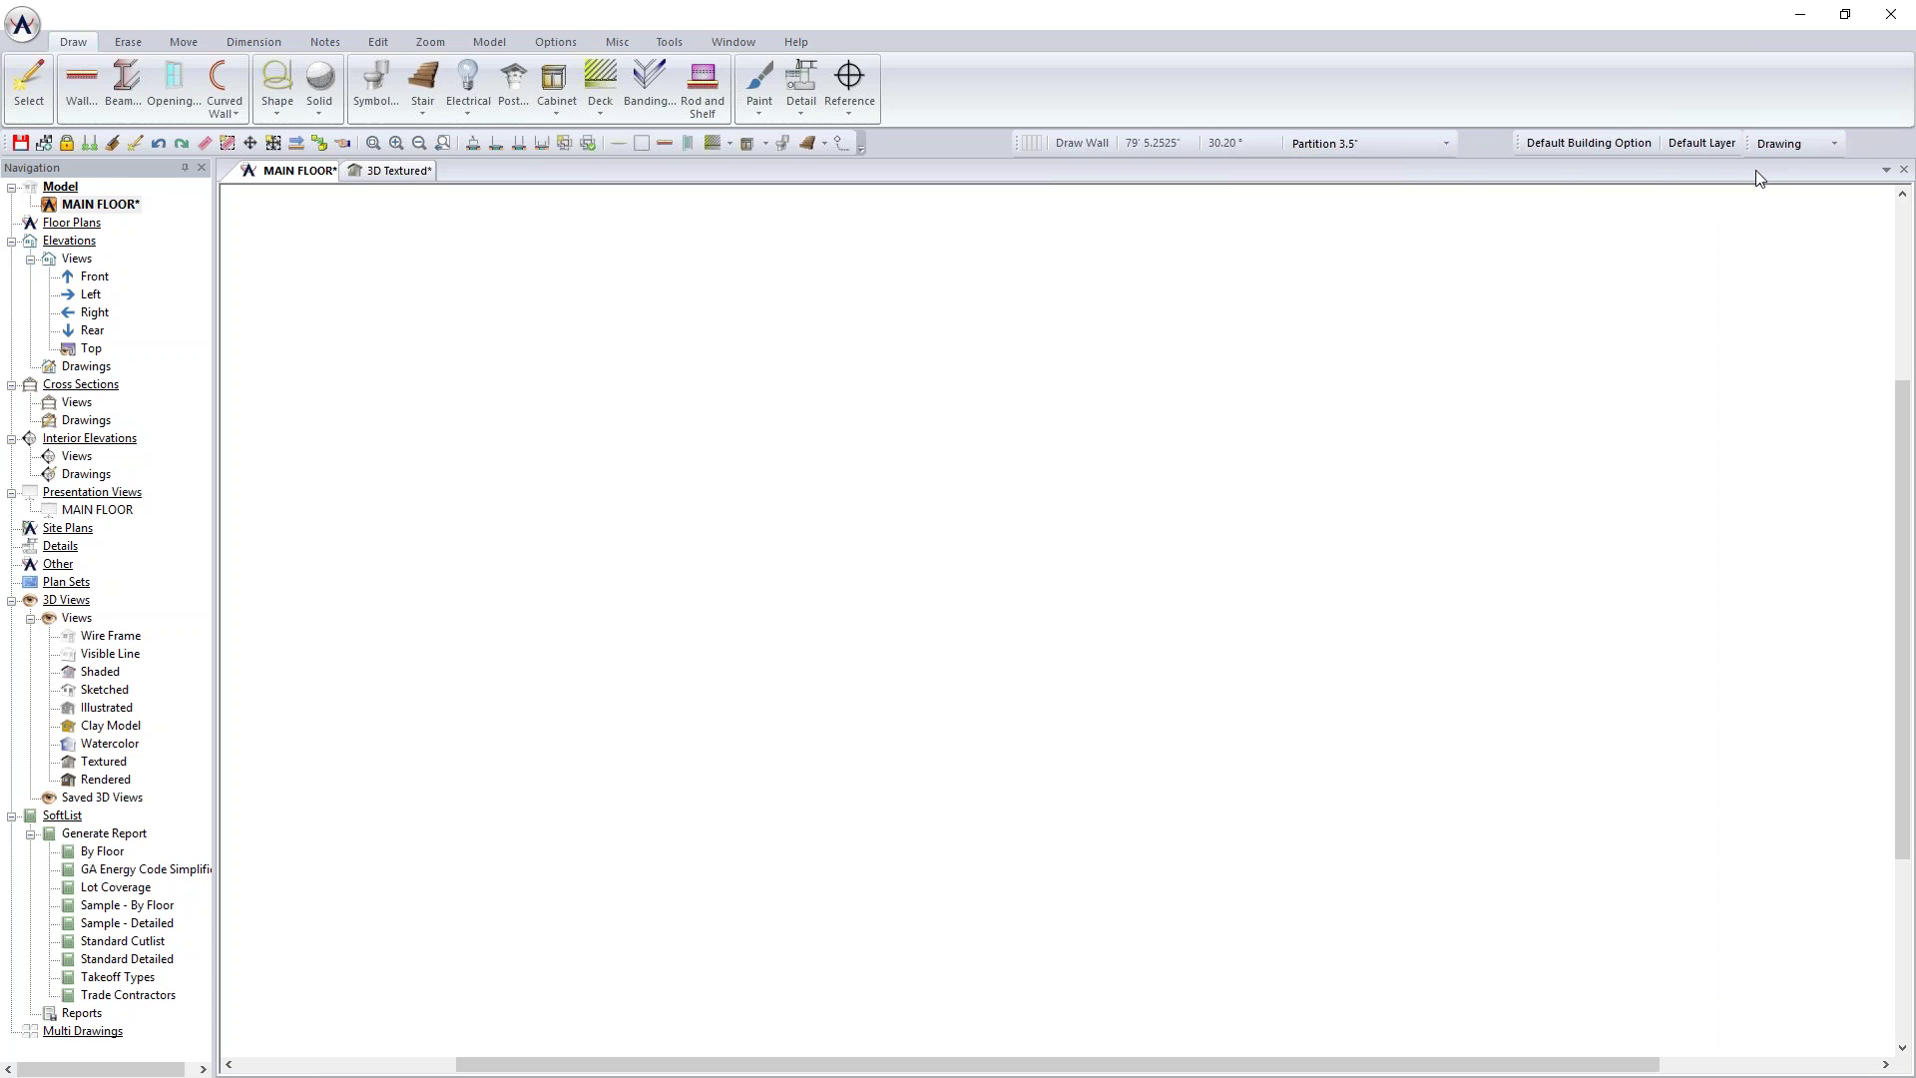
Step: Examine the active layer settings, the building options and the available drawing modes without changing any of them
click(1704, 142)
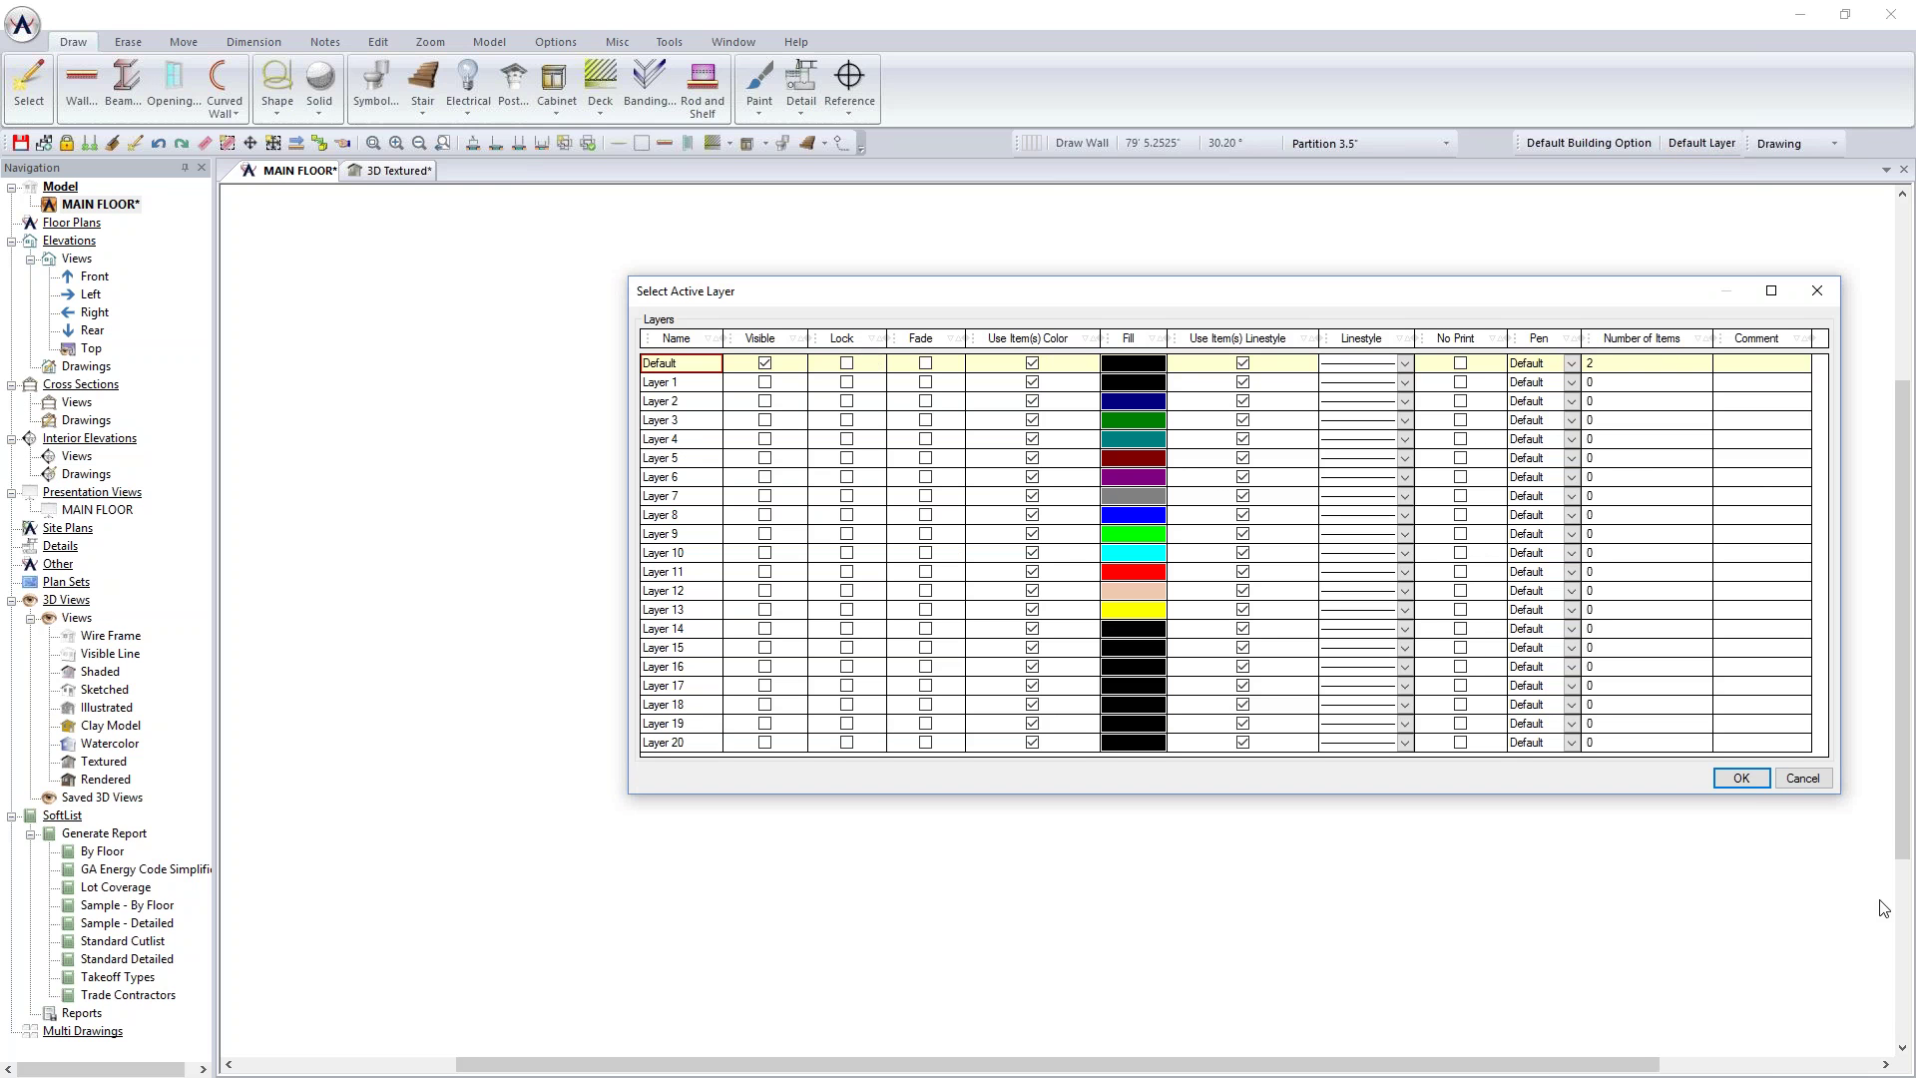
click(1802, 778)
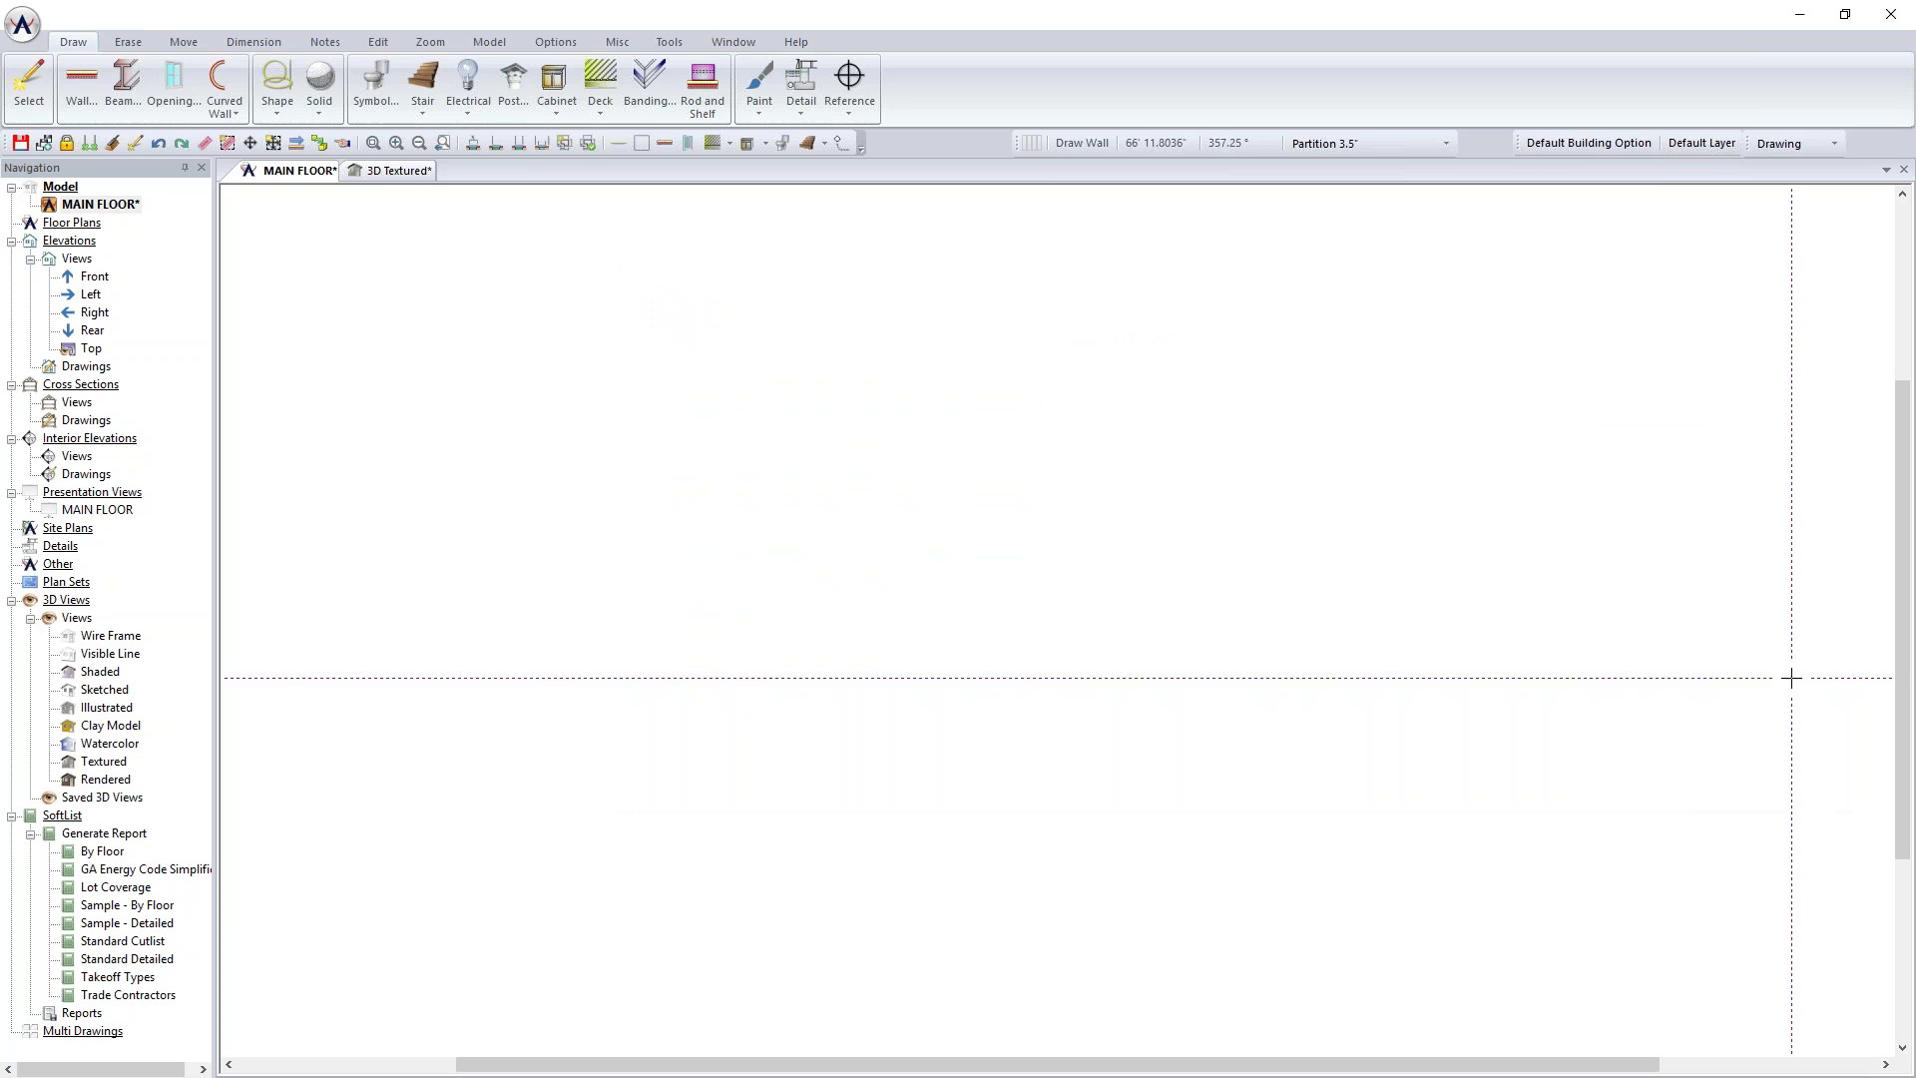
click(1615, 144)
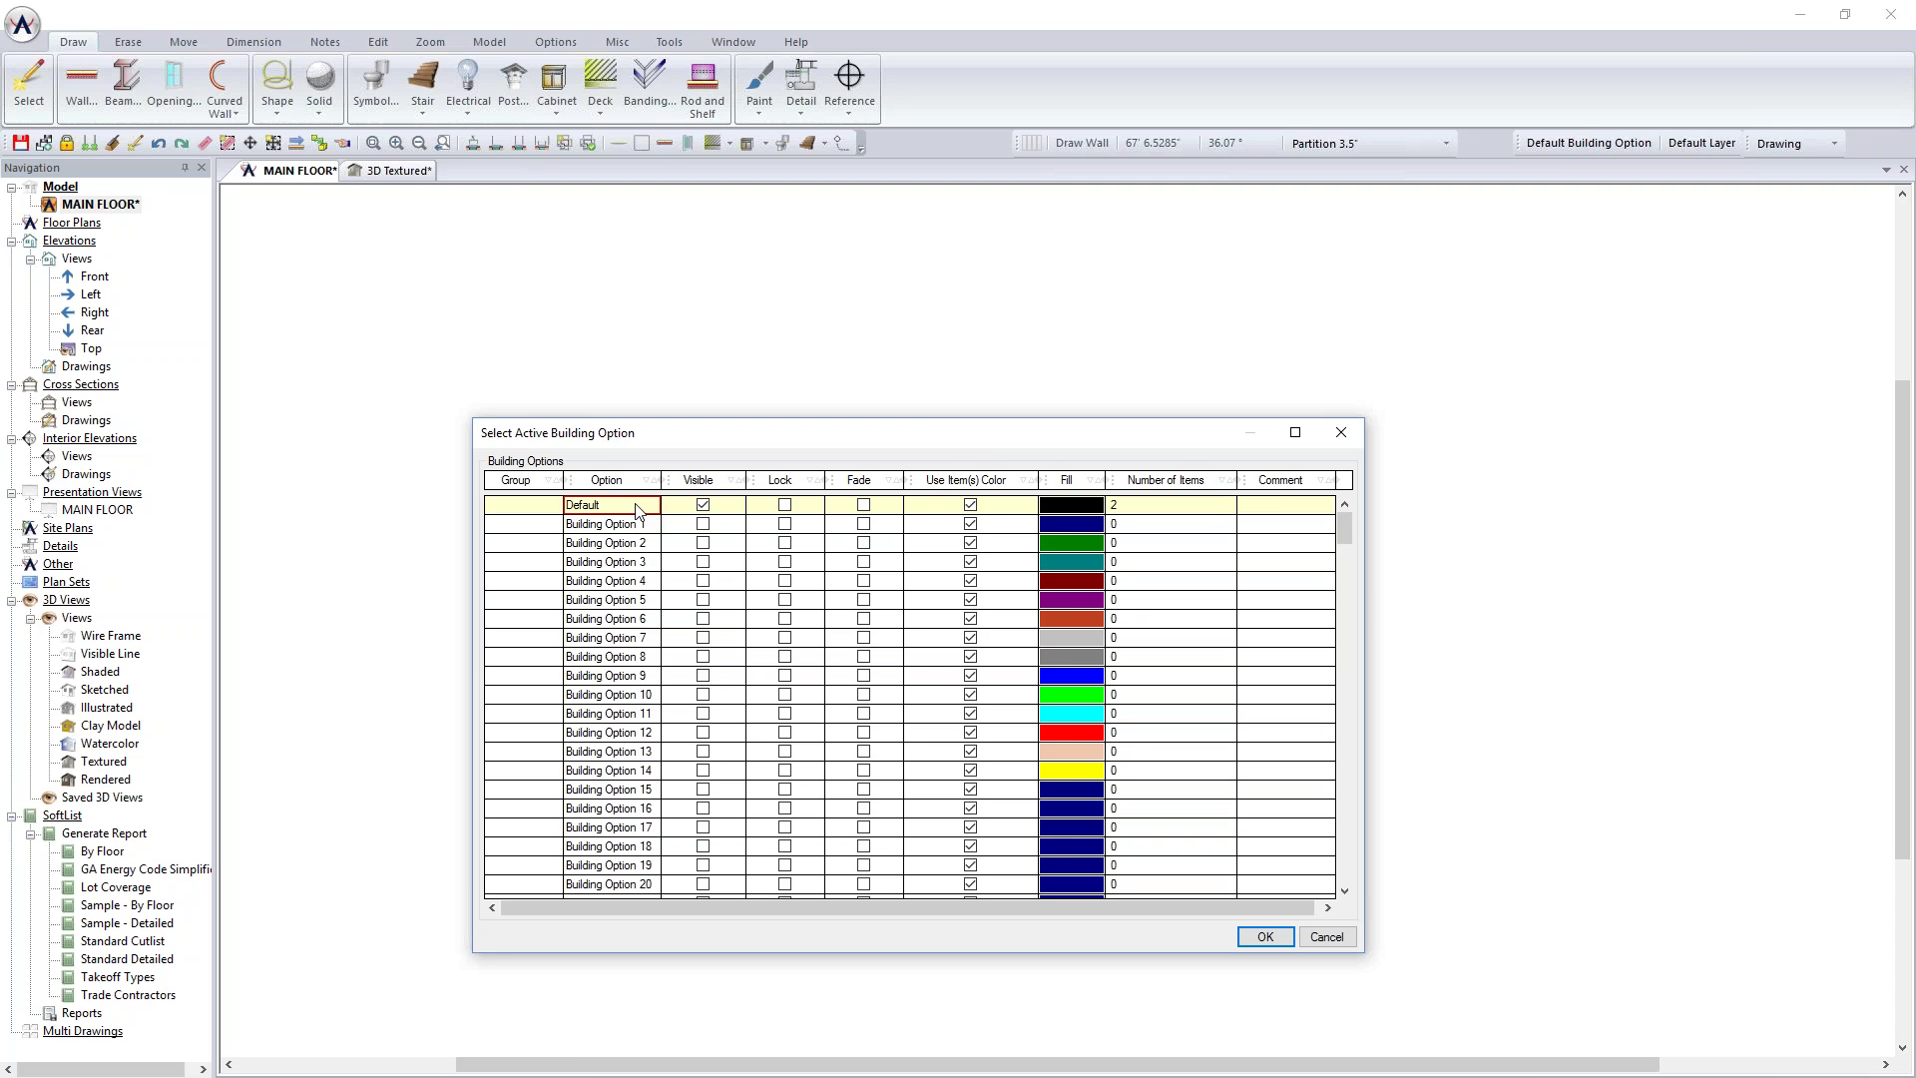
click(1337, 936)
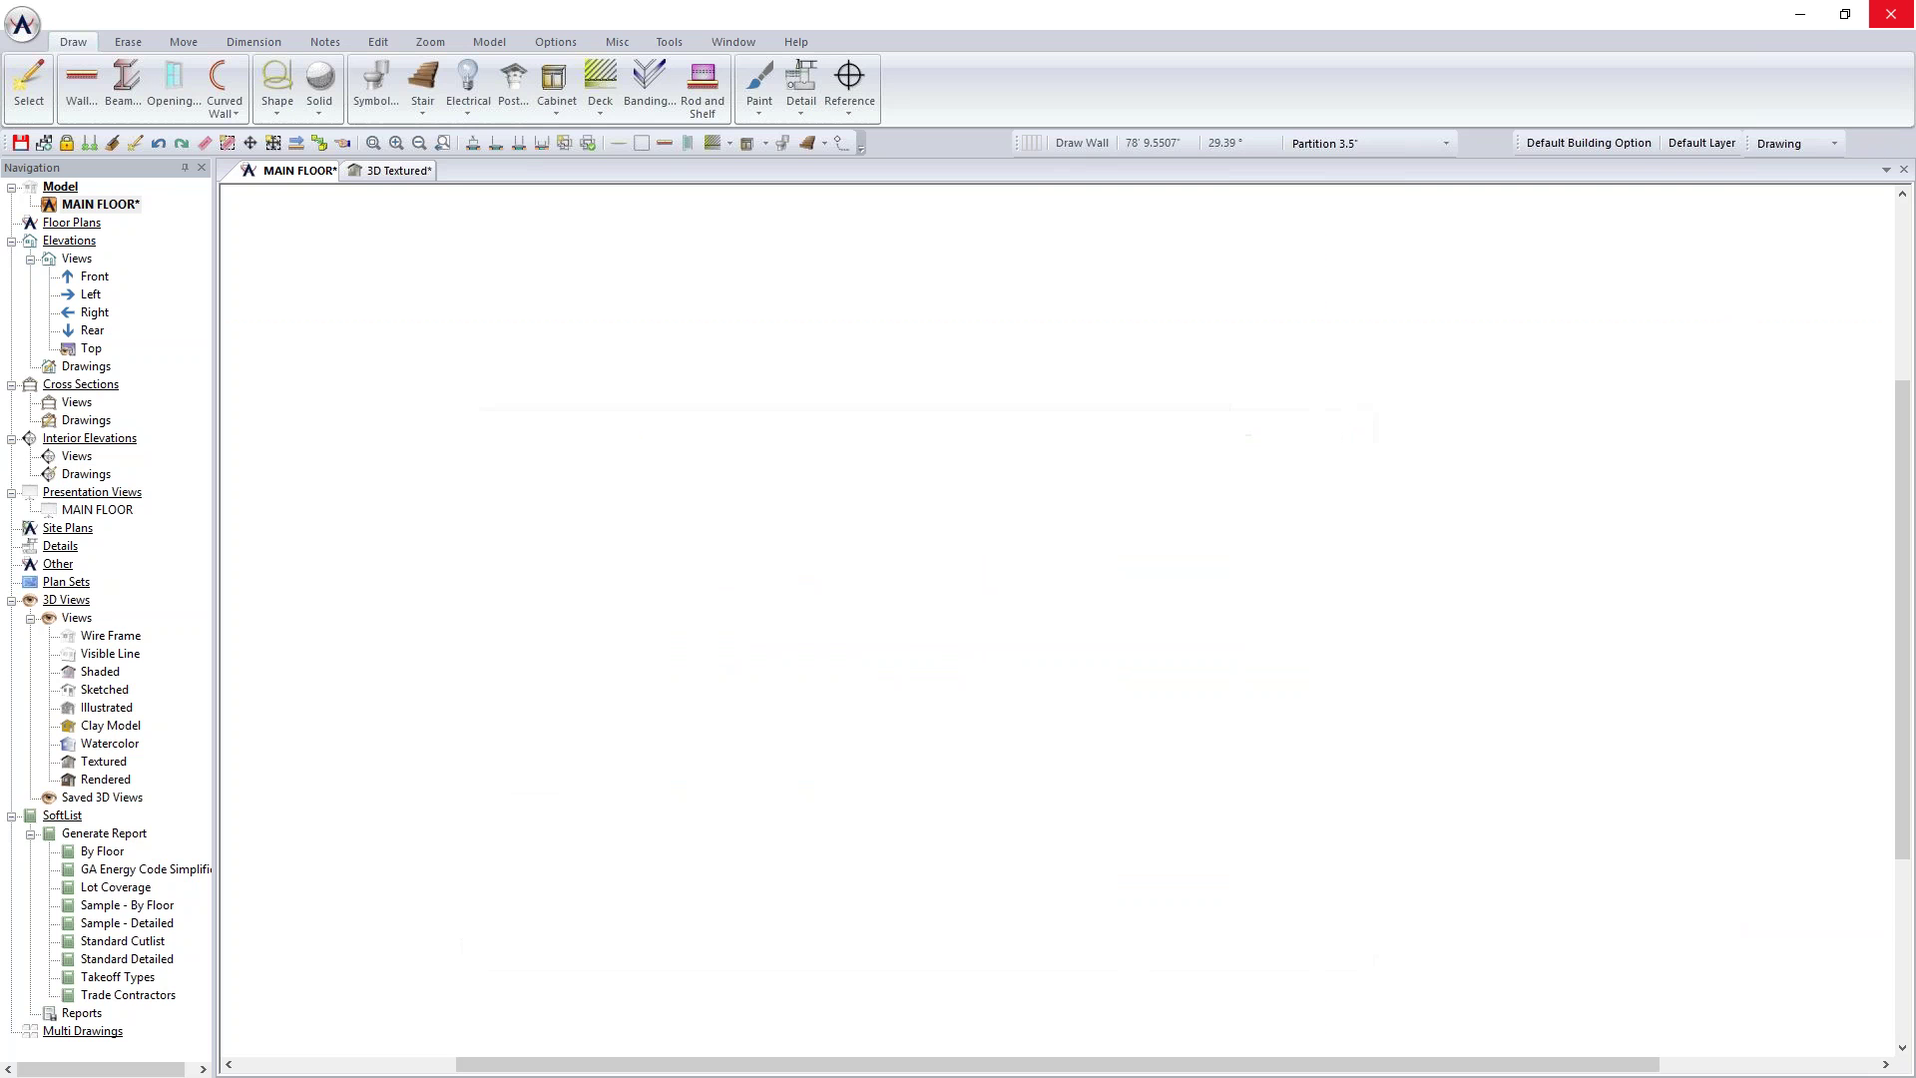
click(1834, 143)
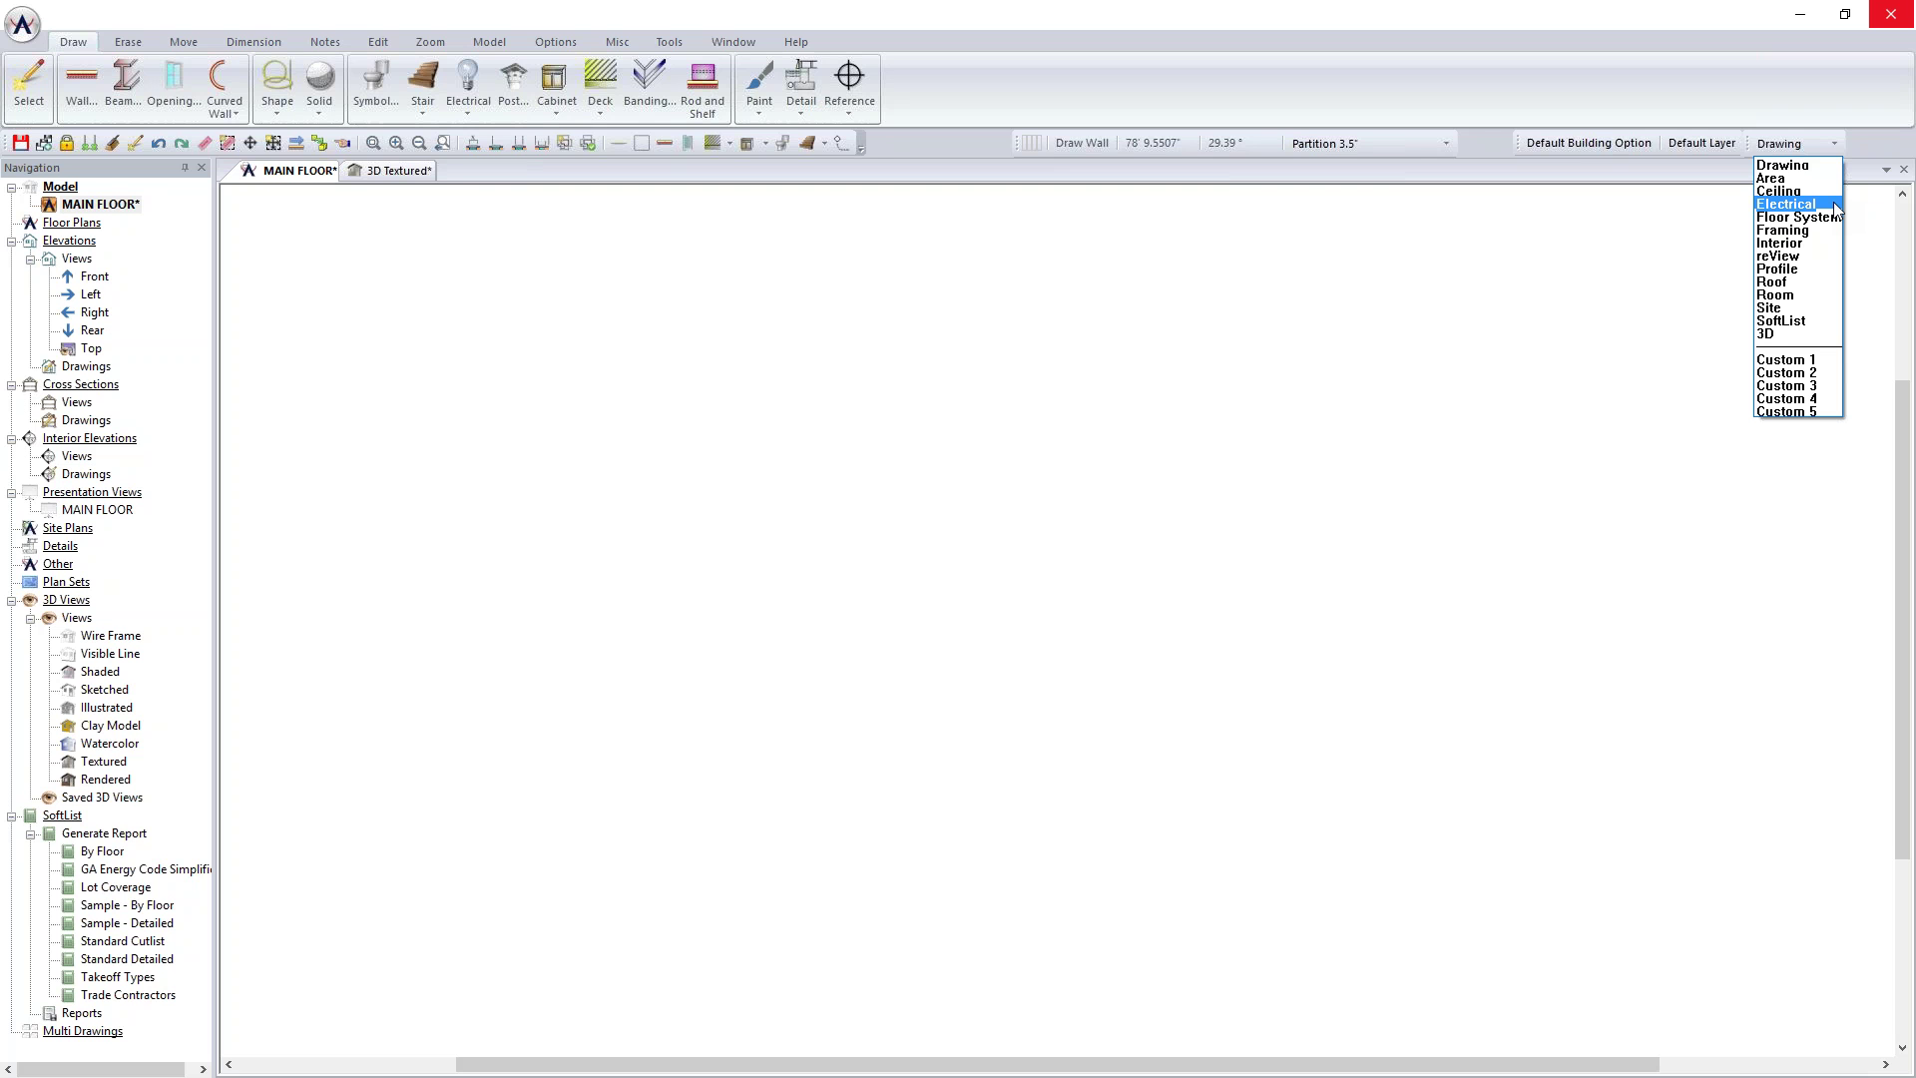
click(1666, 250)
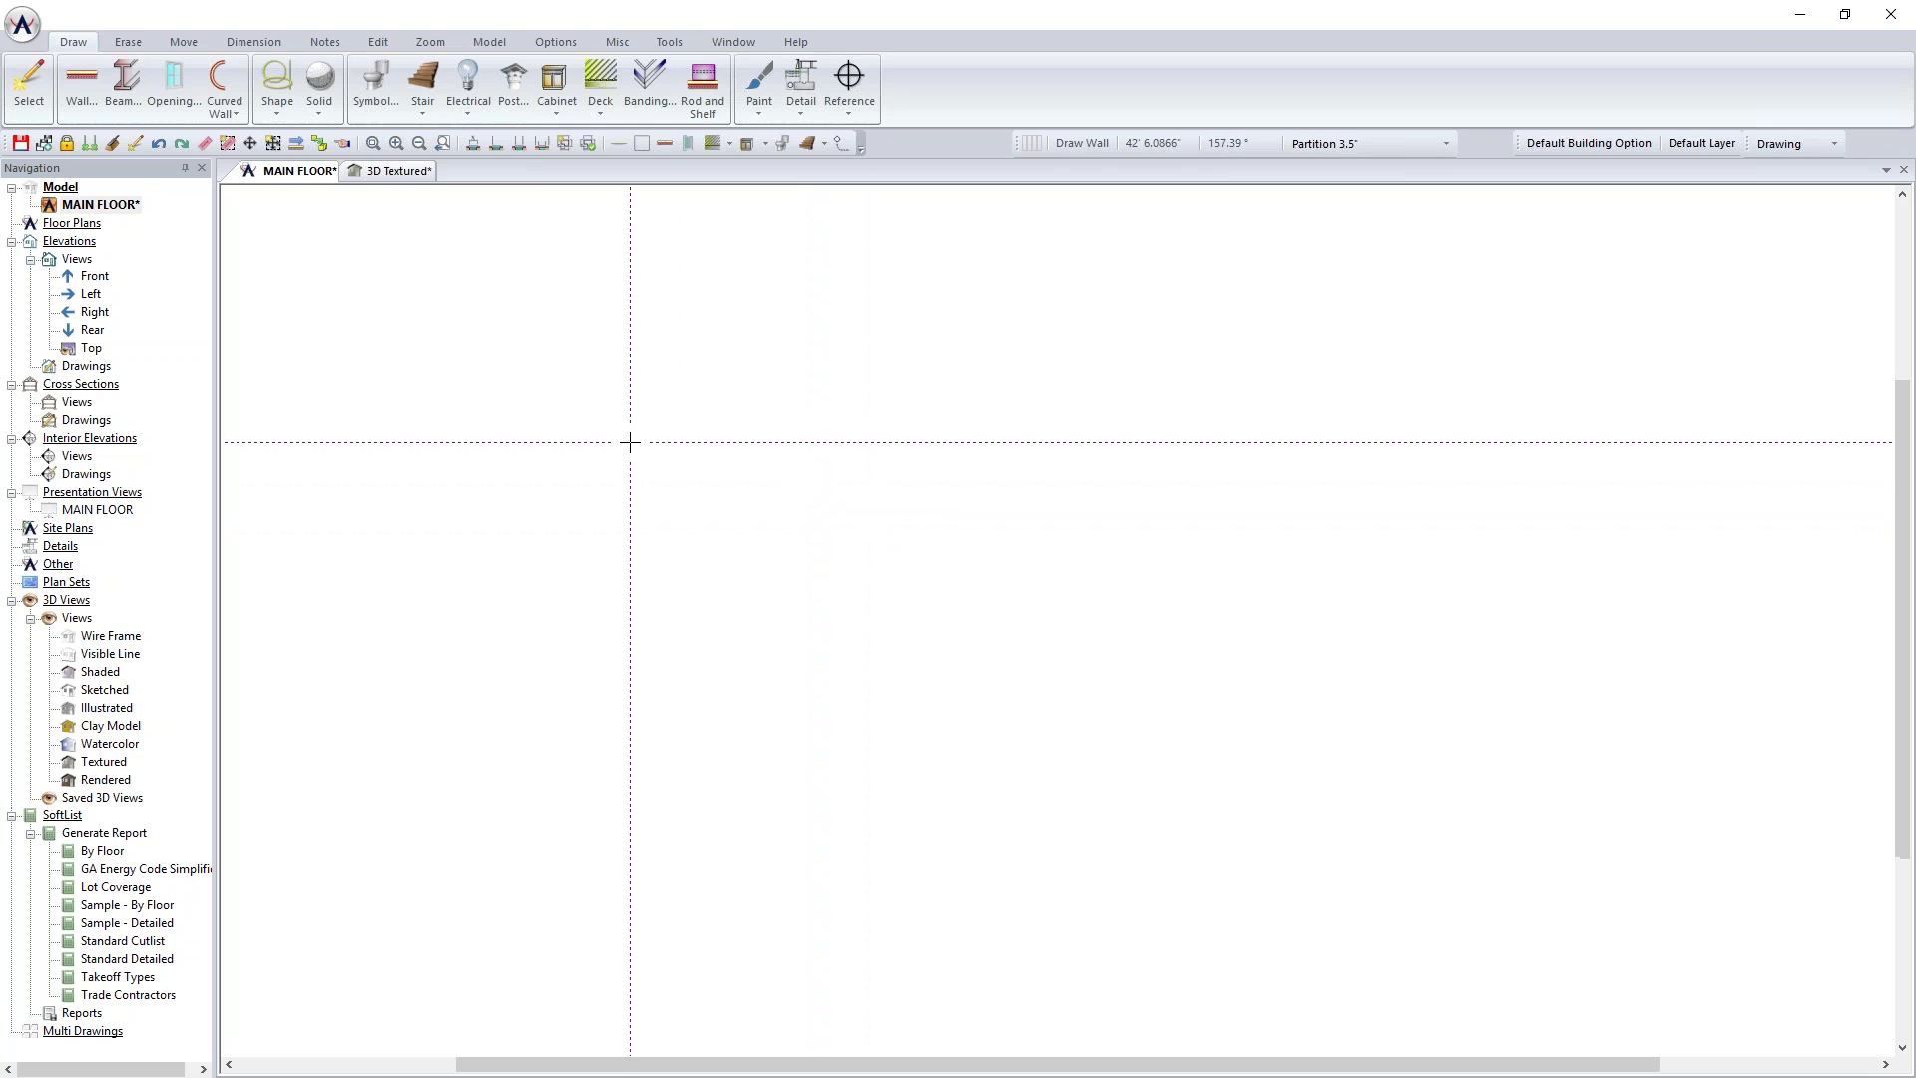
Step: Start the Wall tool with the 2x6/Brick wall type
click(86, 84)
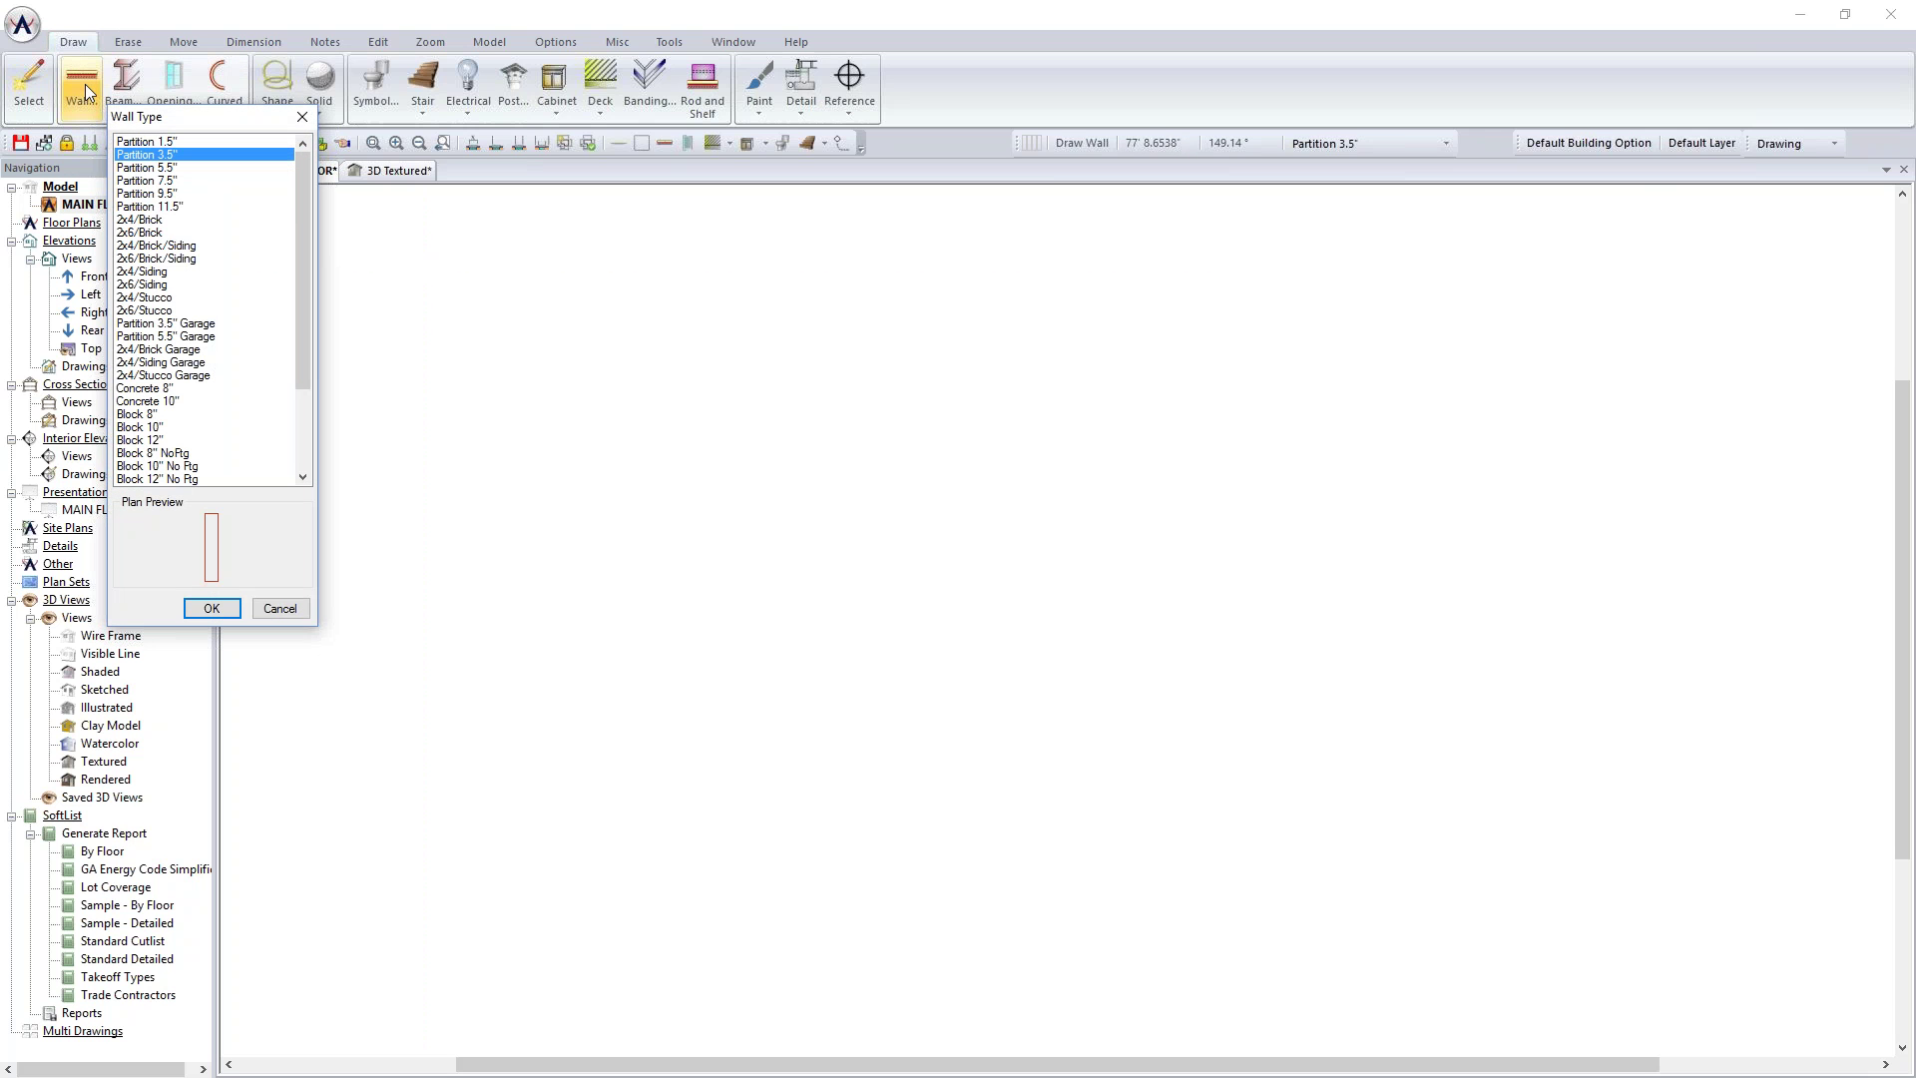
click(147, 222)
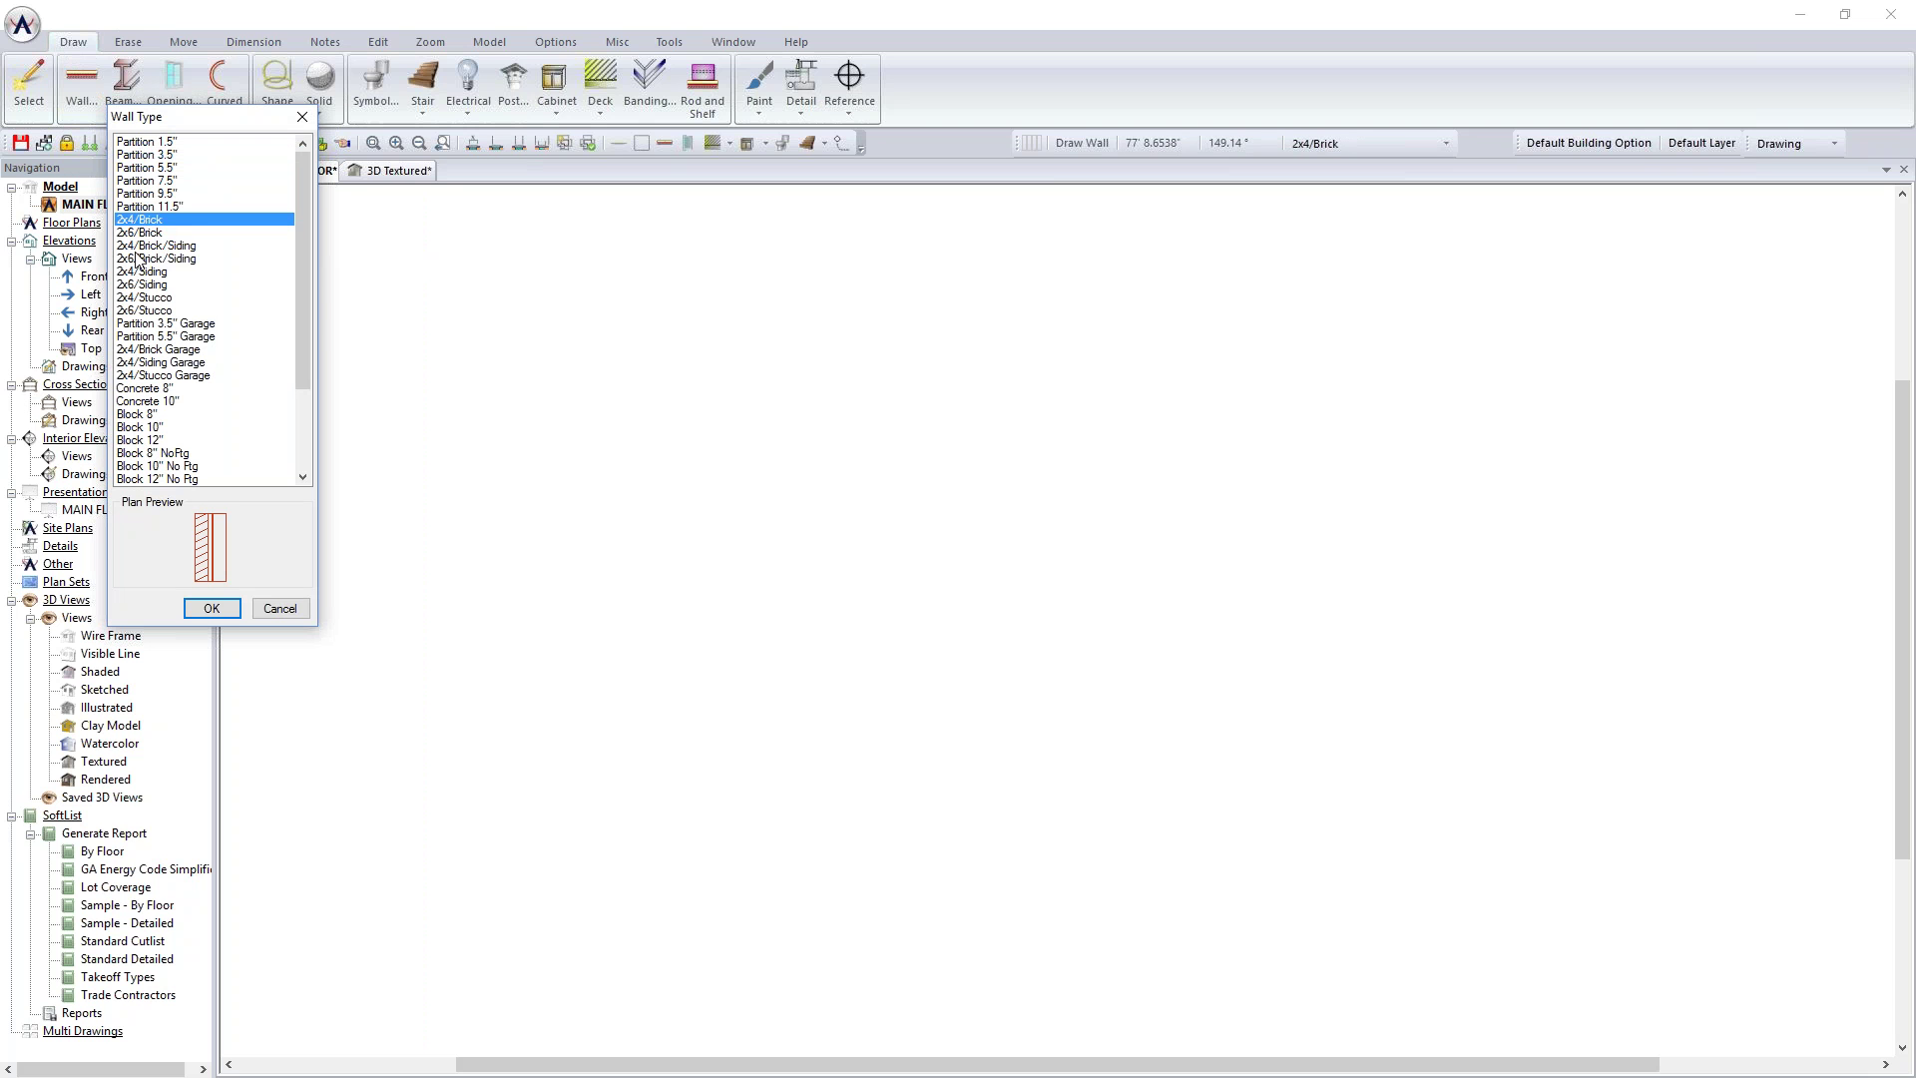
click(147, 234)
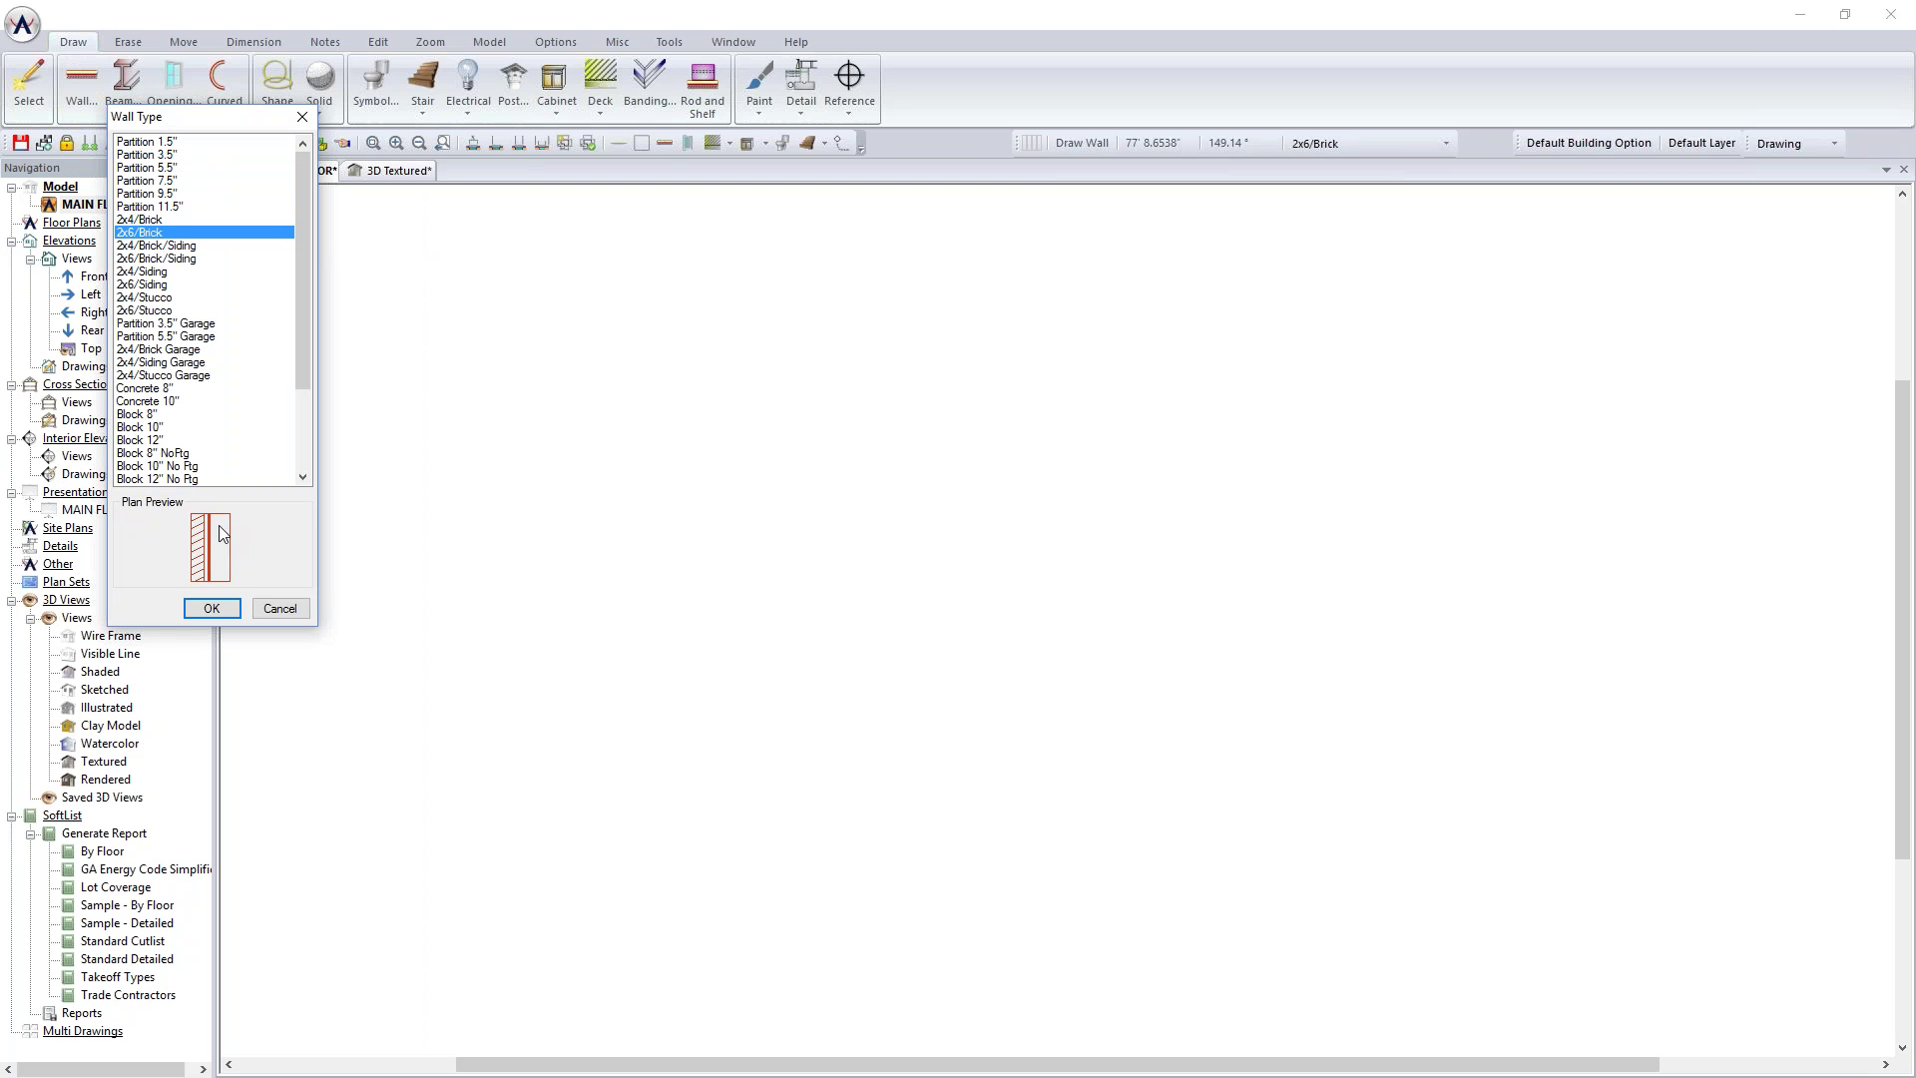
click(211, 608)
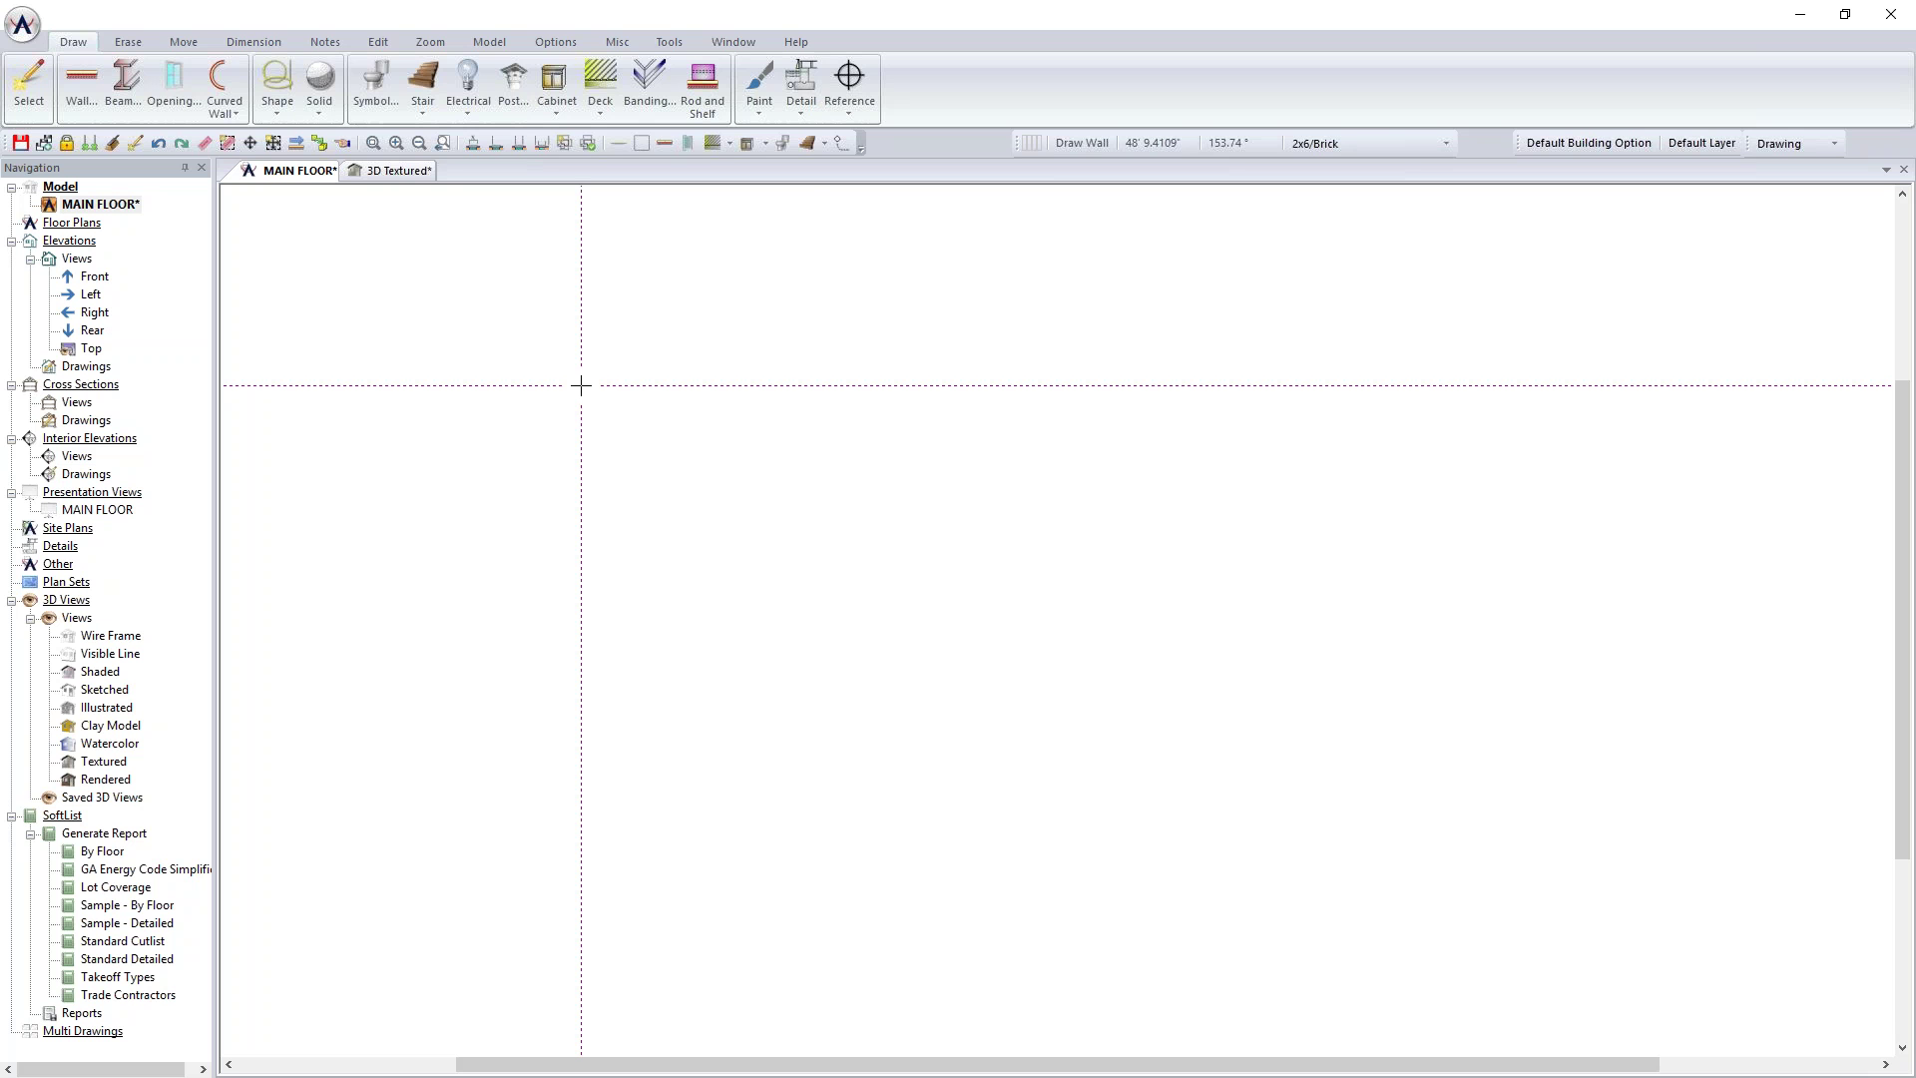
Step: Draw a horizontal 2x6/Brick wall about 36' long and flip its brick face to the upper side
drag(581, 385, 1243, 385)
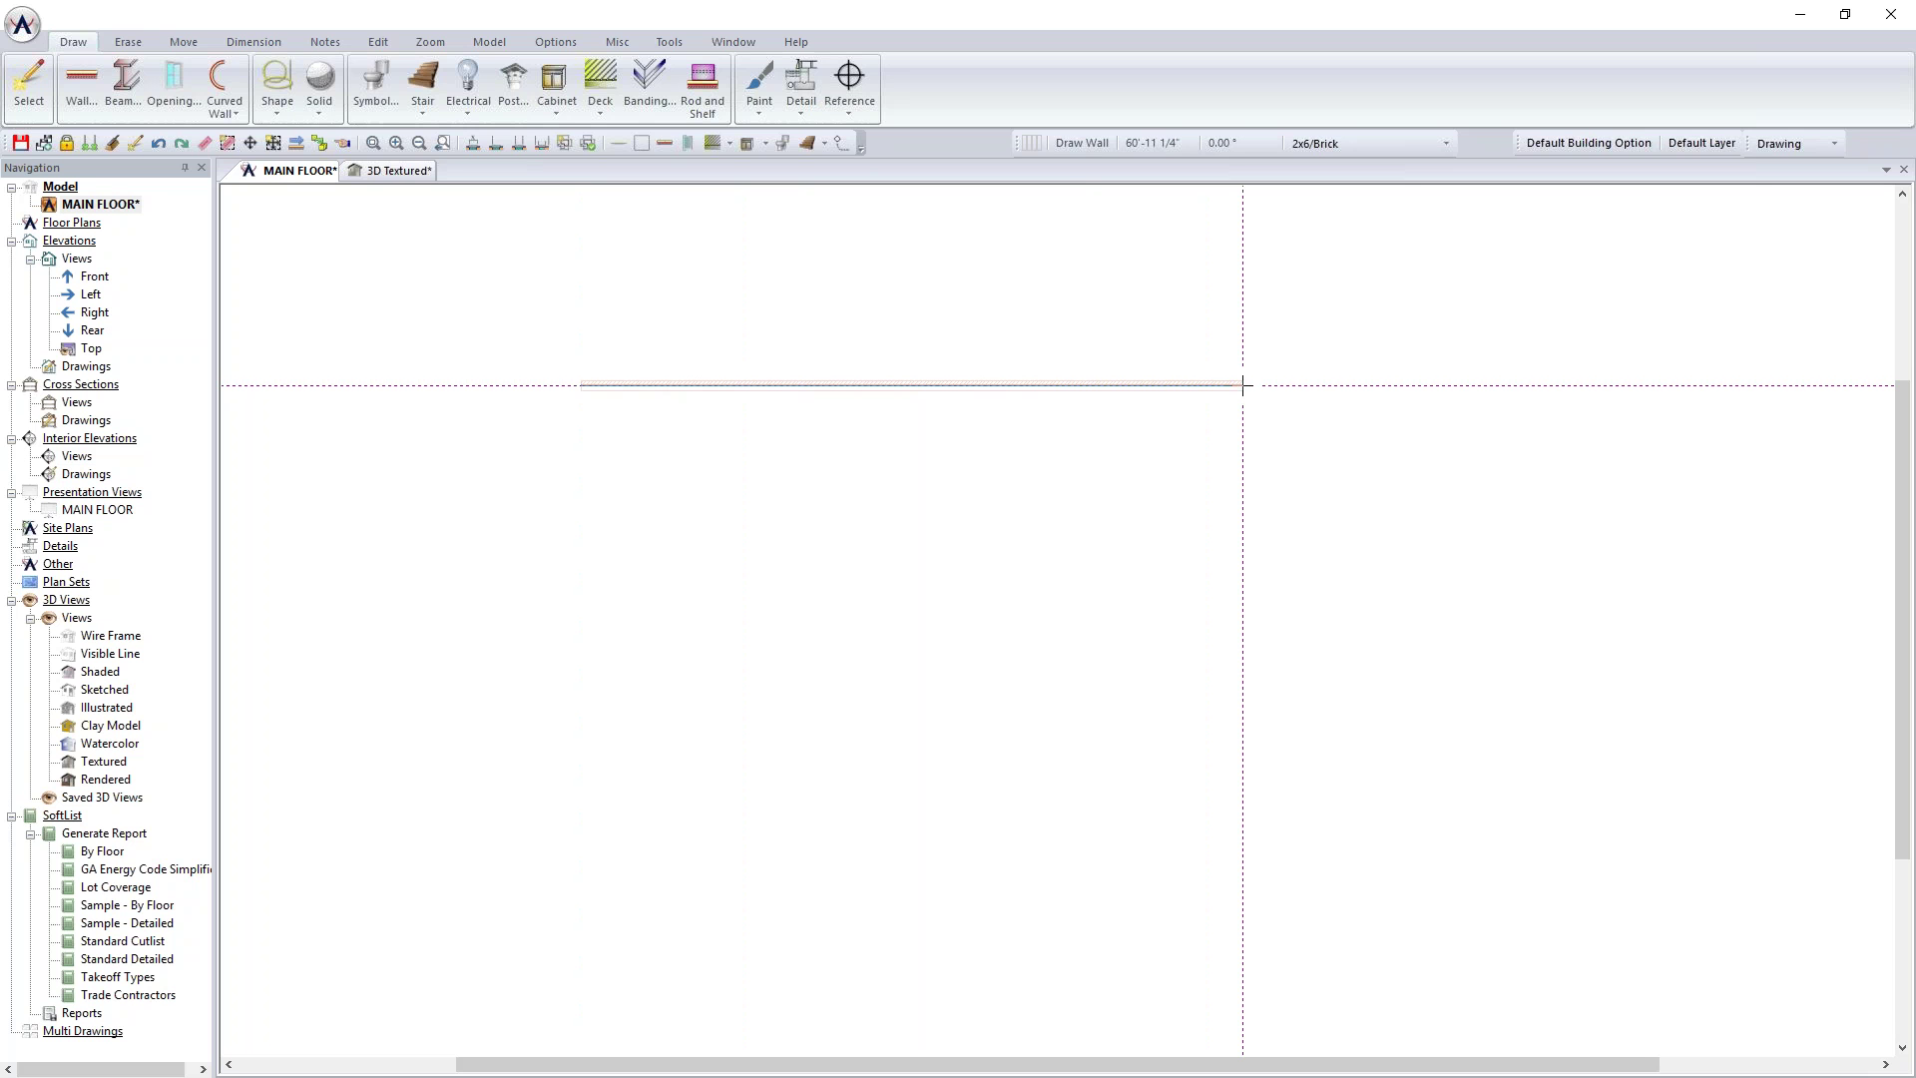
drag(1243, 385, 971, 385)
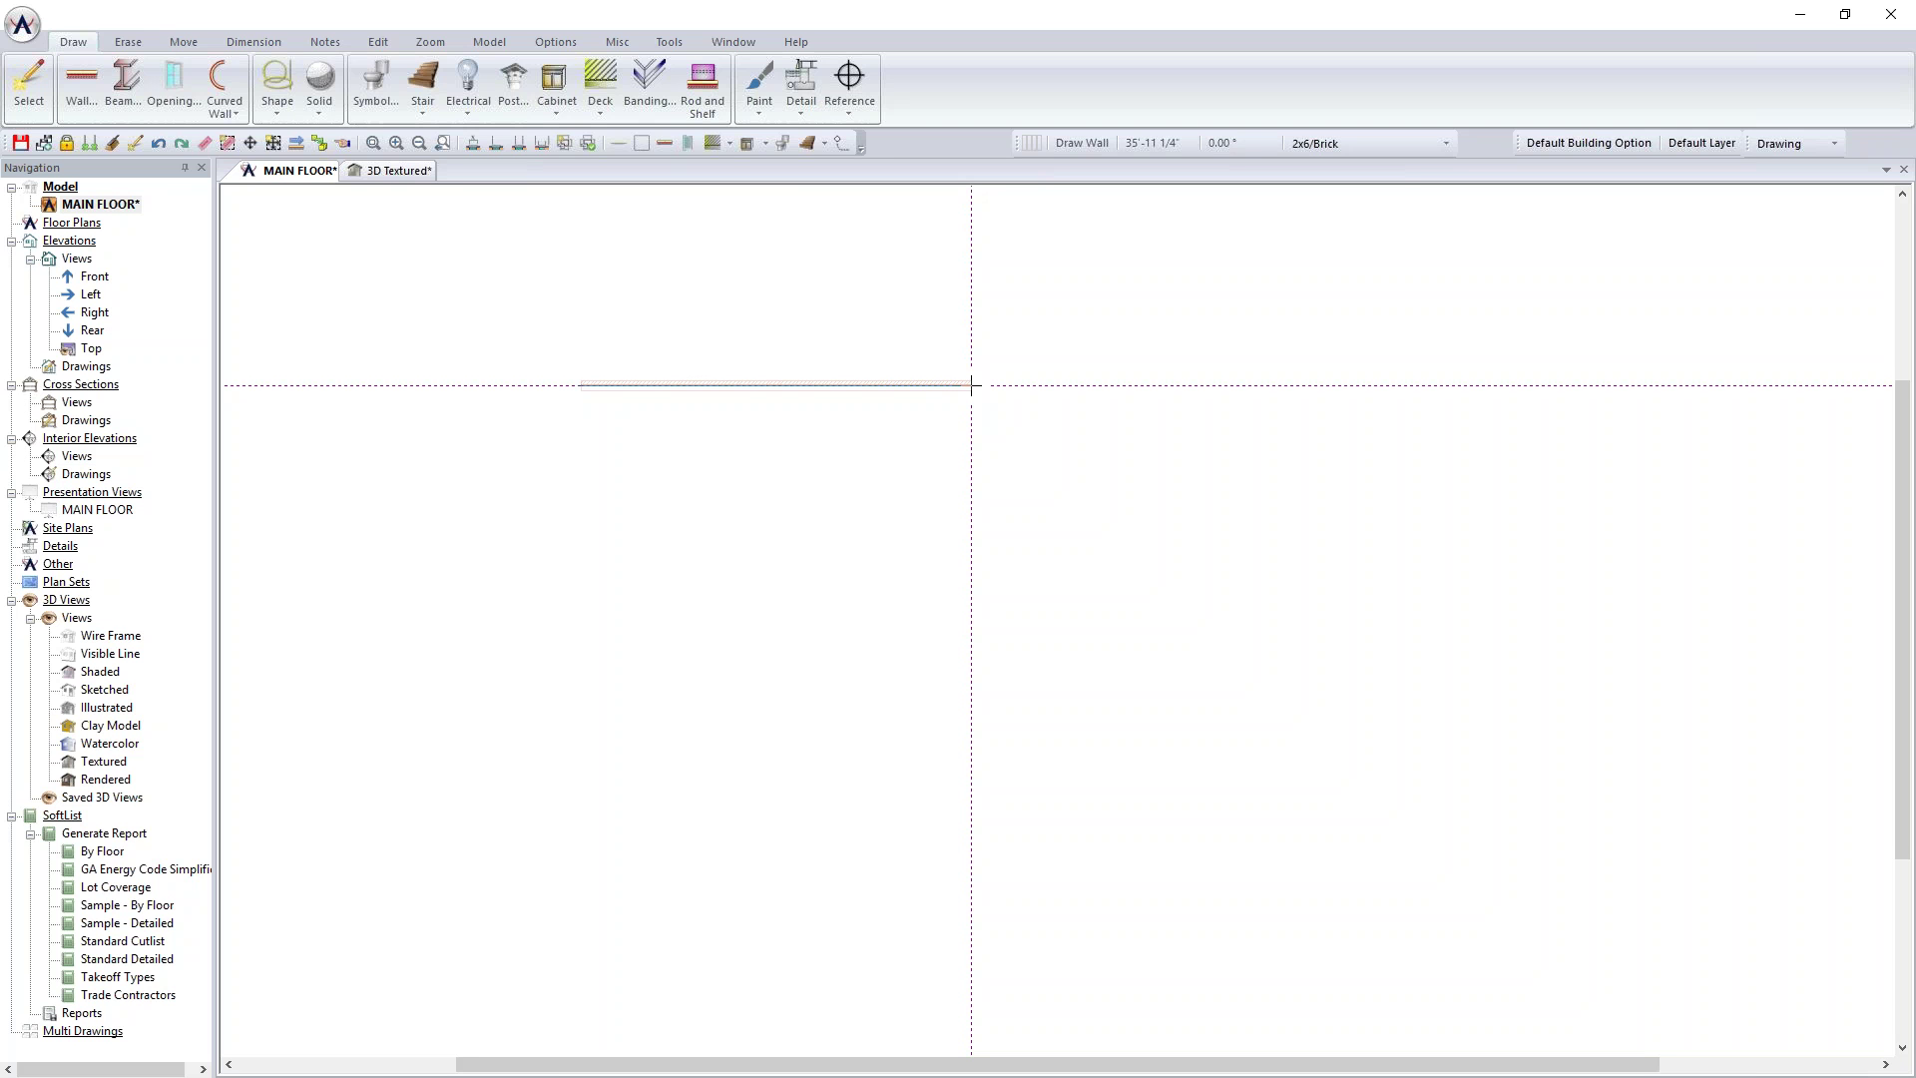
click(972, 384)
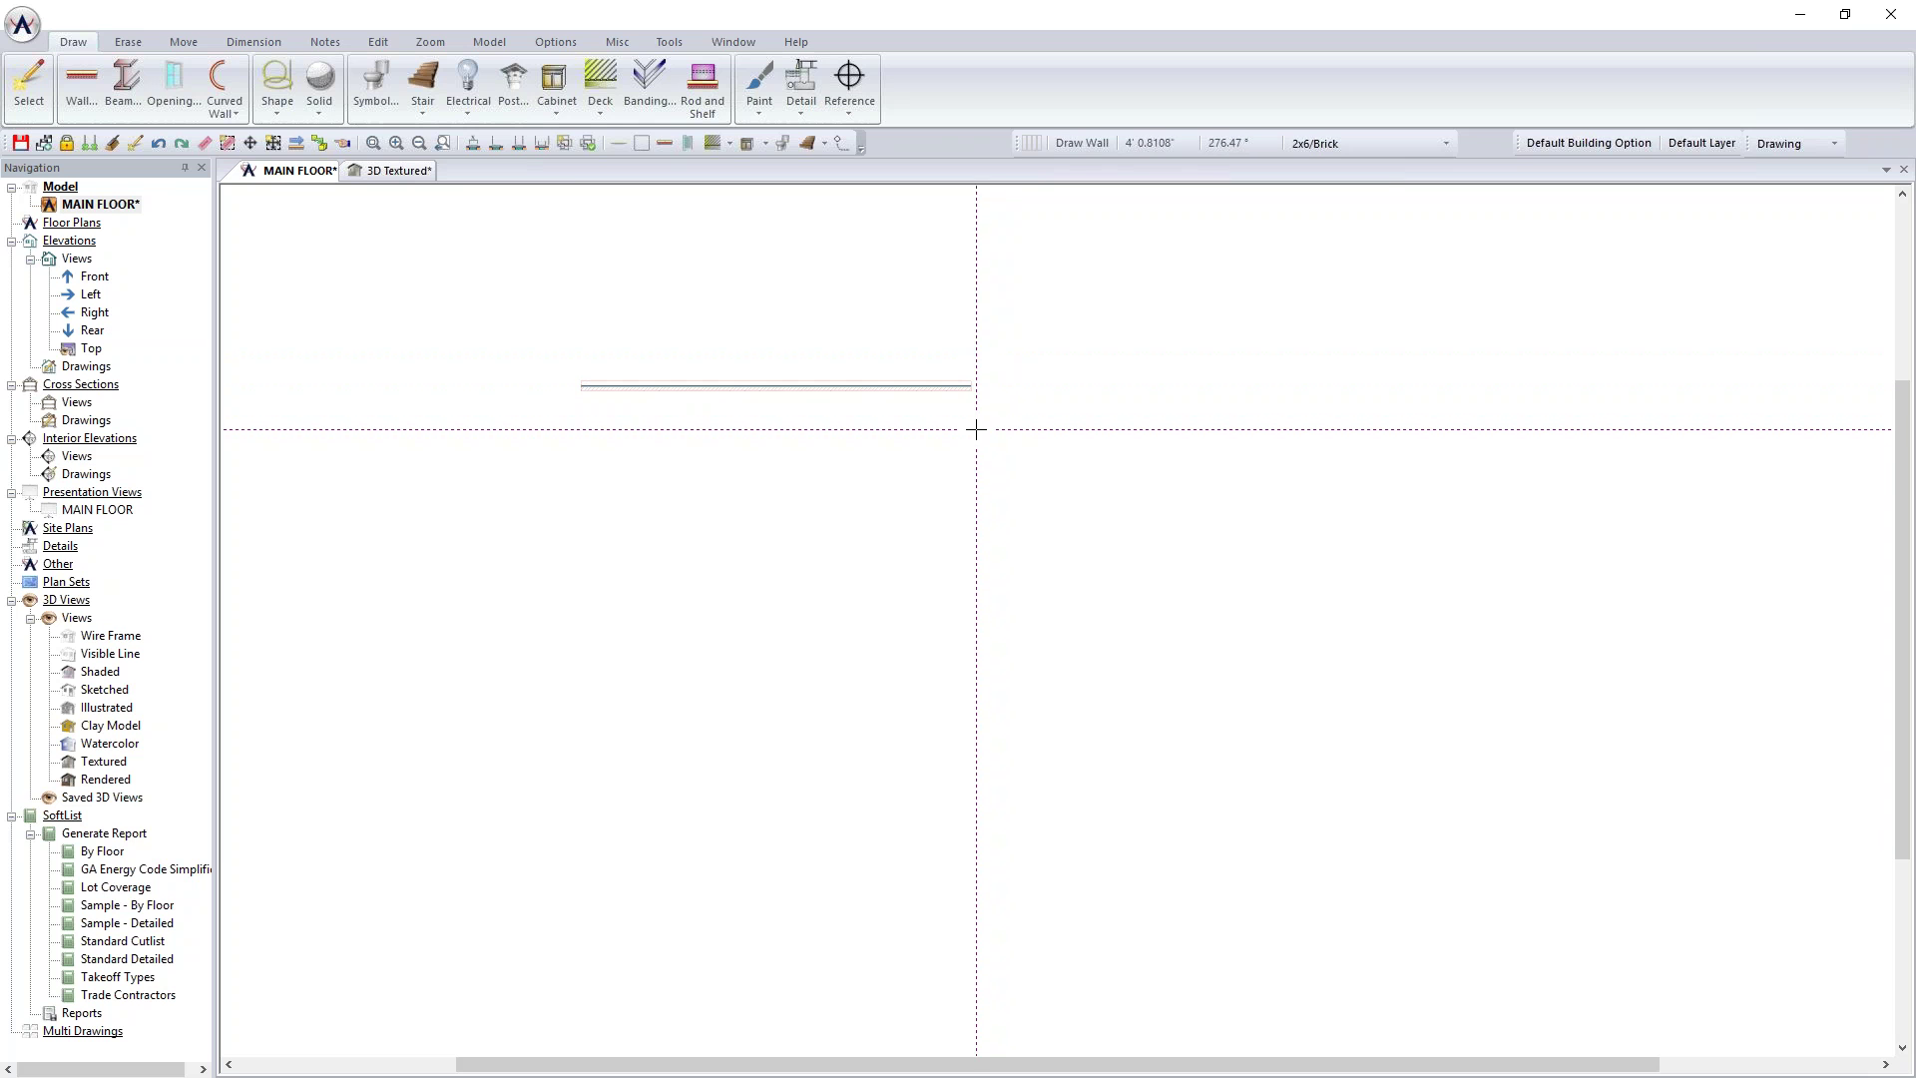
scroll(1056, 620, up, 3)
scroll(1057, 619, up, 1)
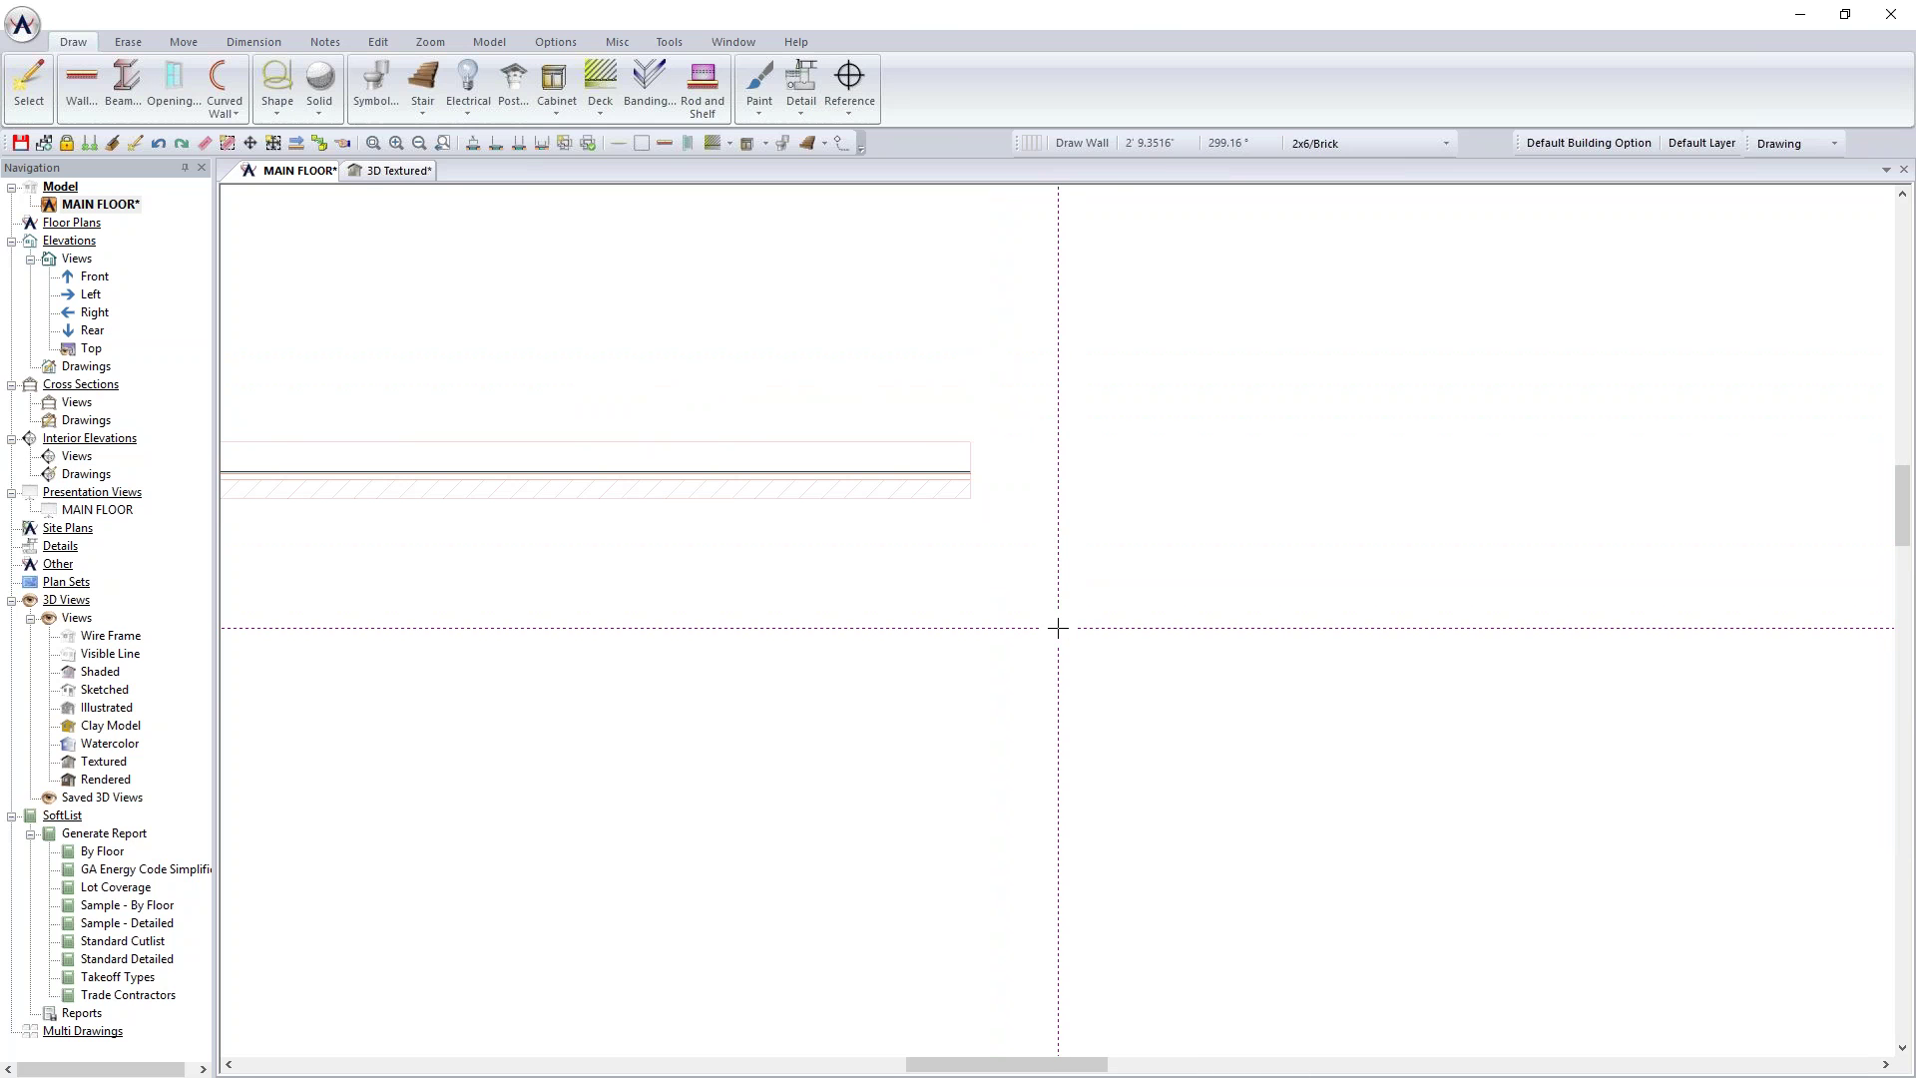
click(965, 481)
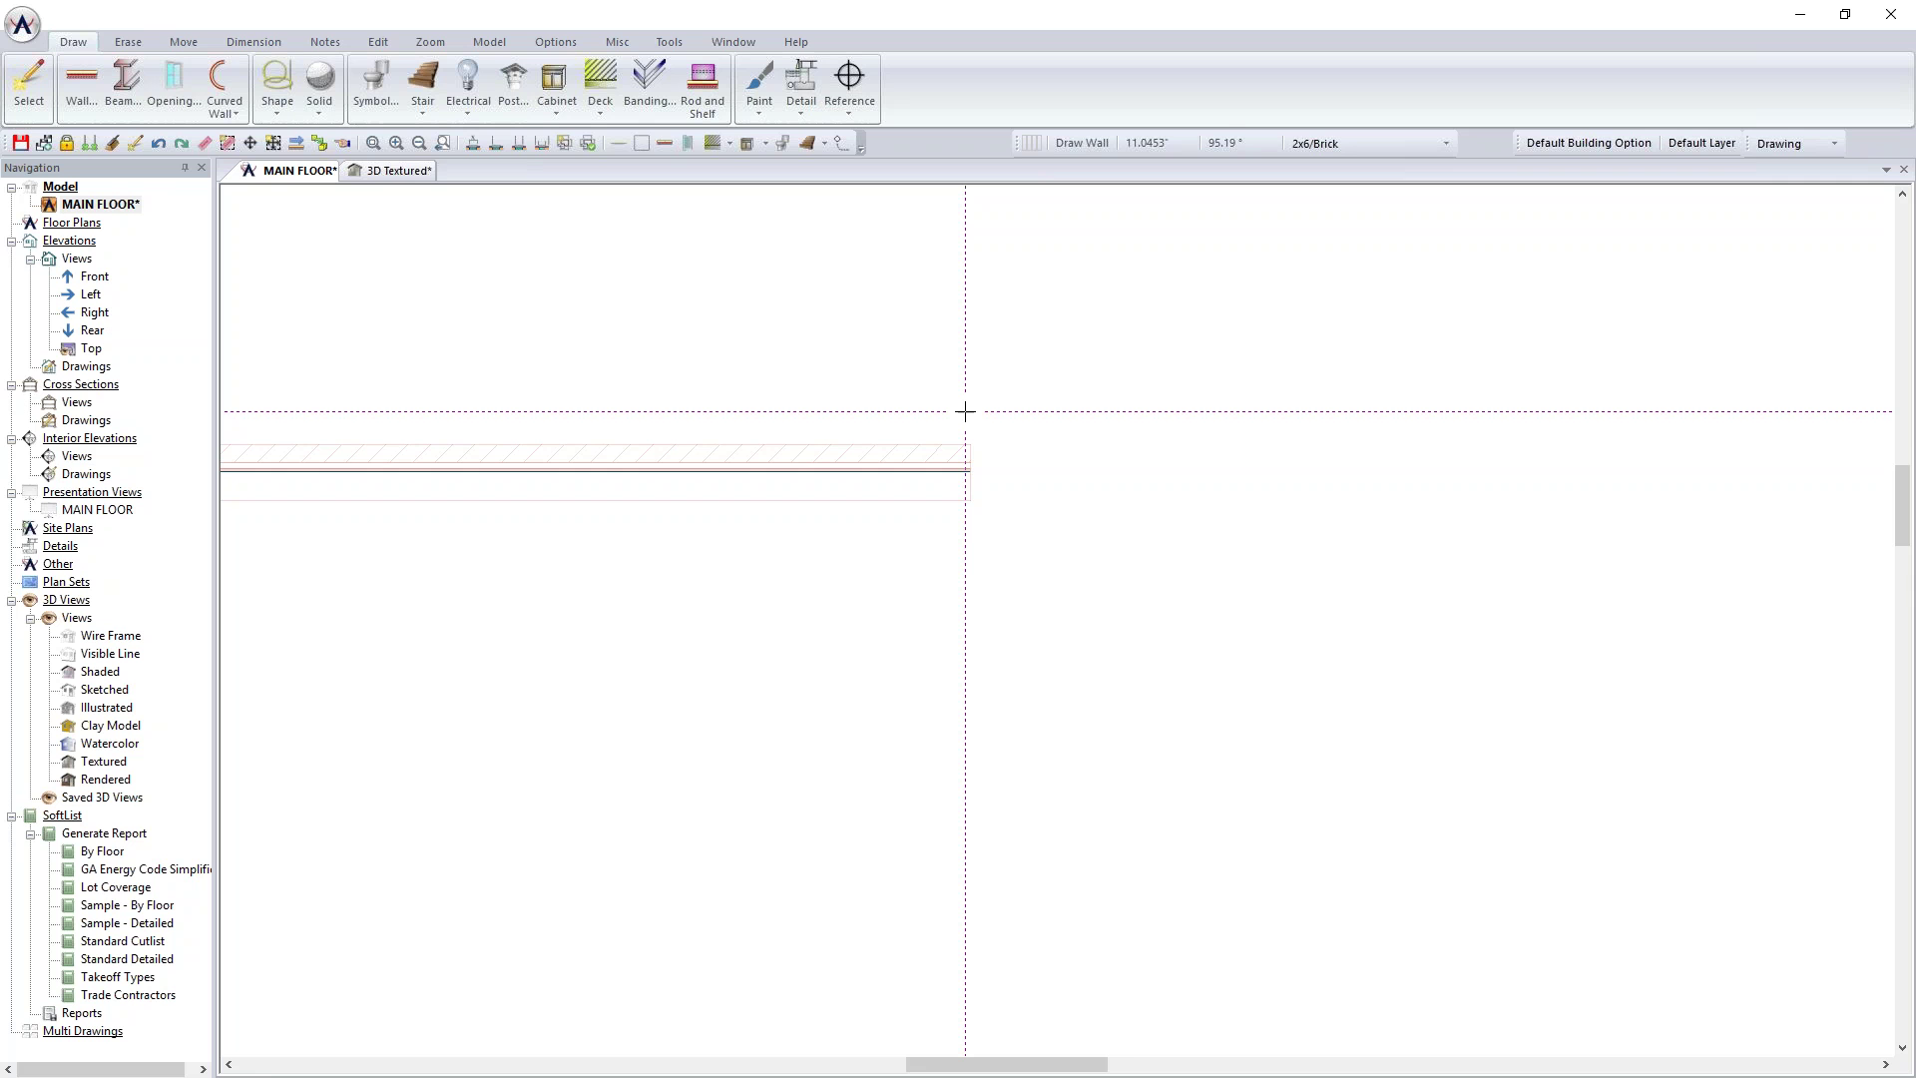
Step: Undo the drawn brick wall
scroll(965, 411, down, 2)
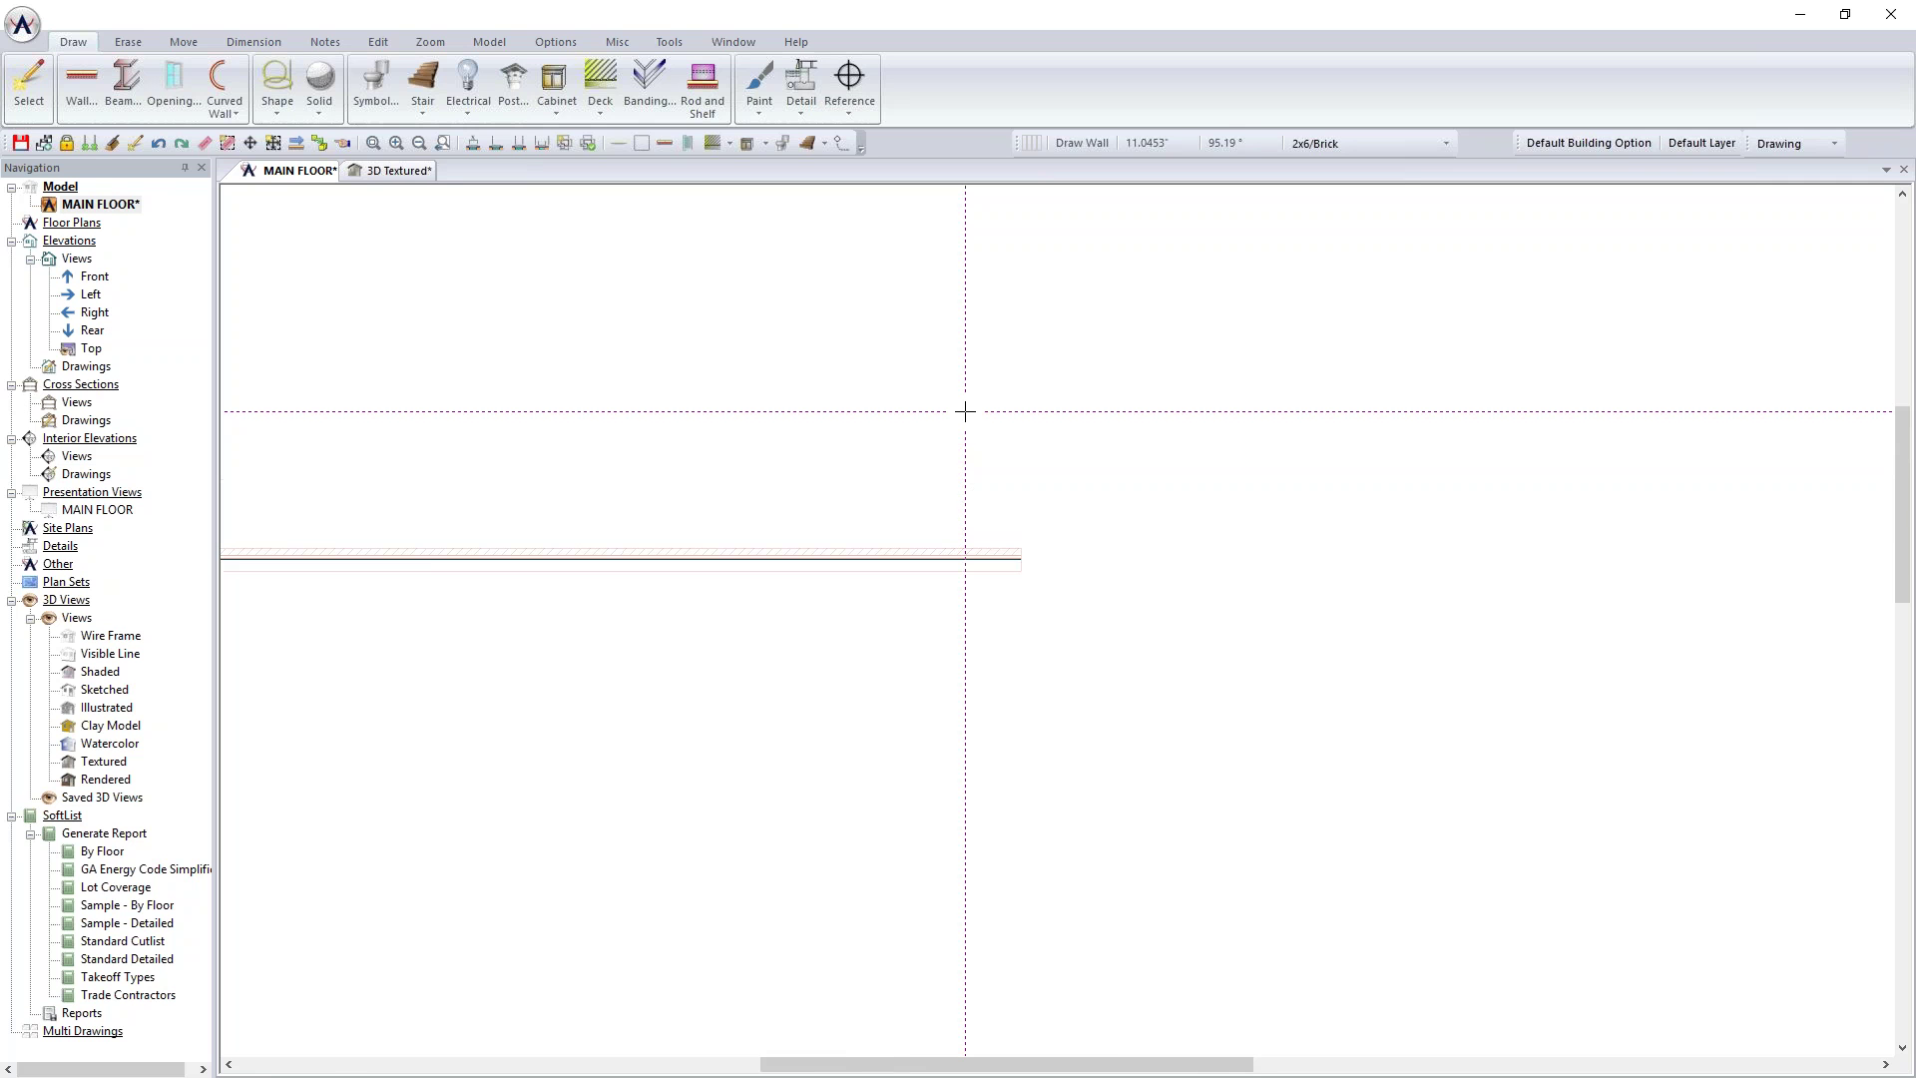
middle_drag(965, 411, 1325, 393)
key(ctrl+z)
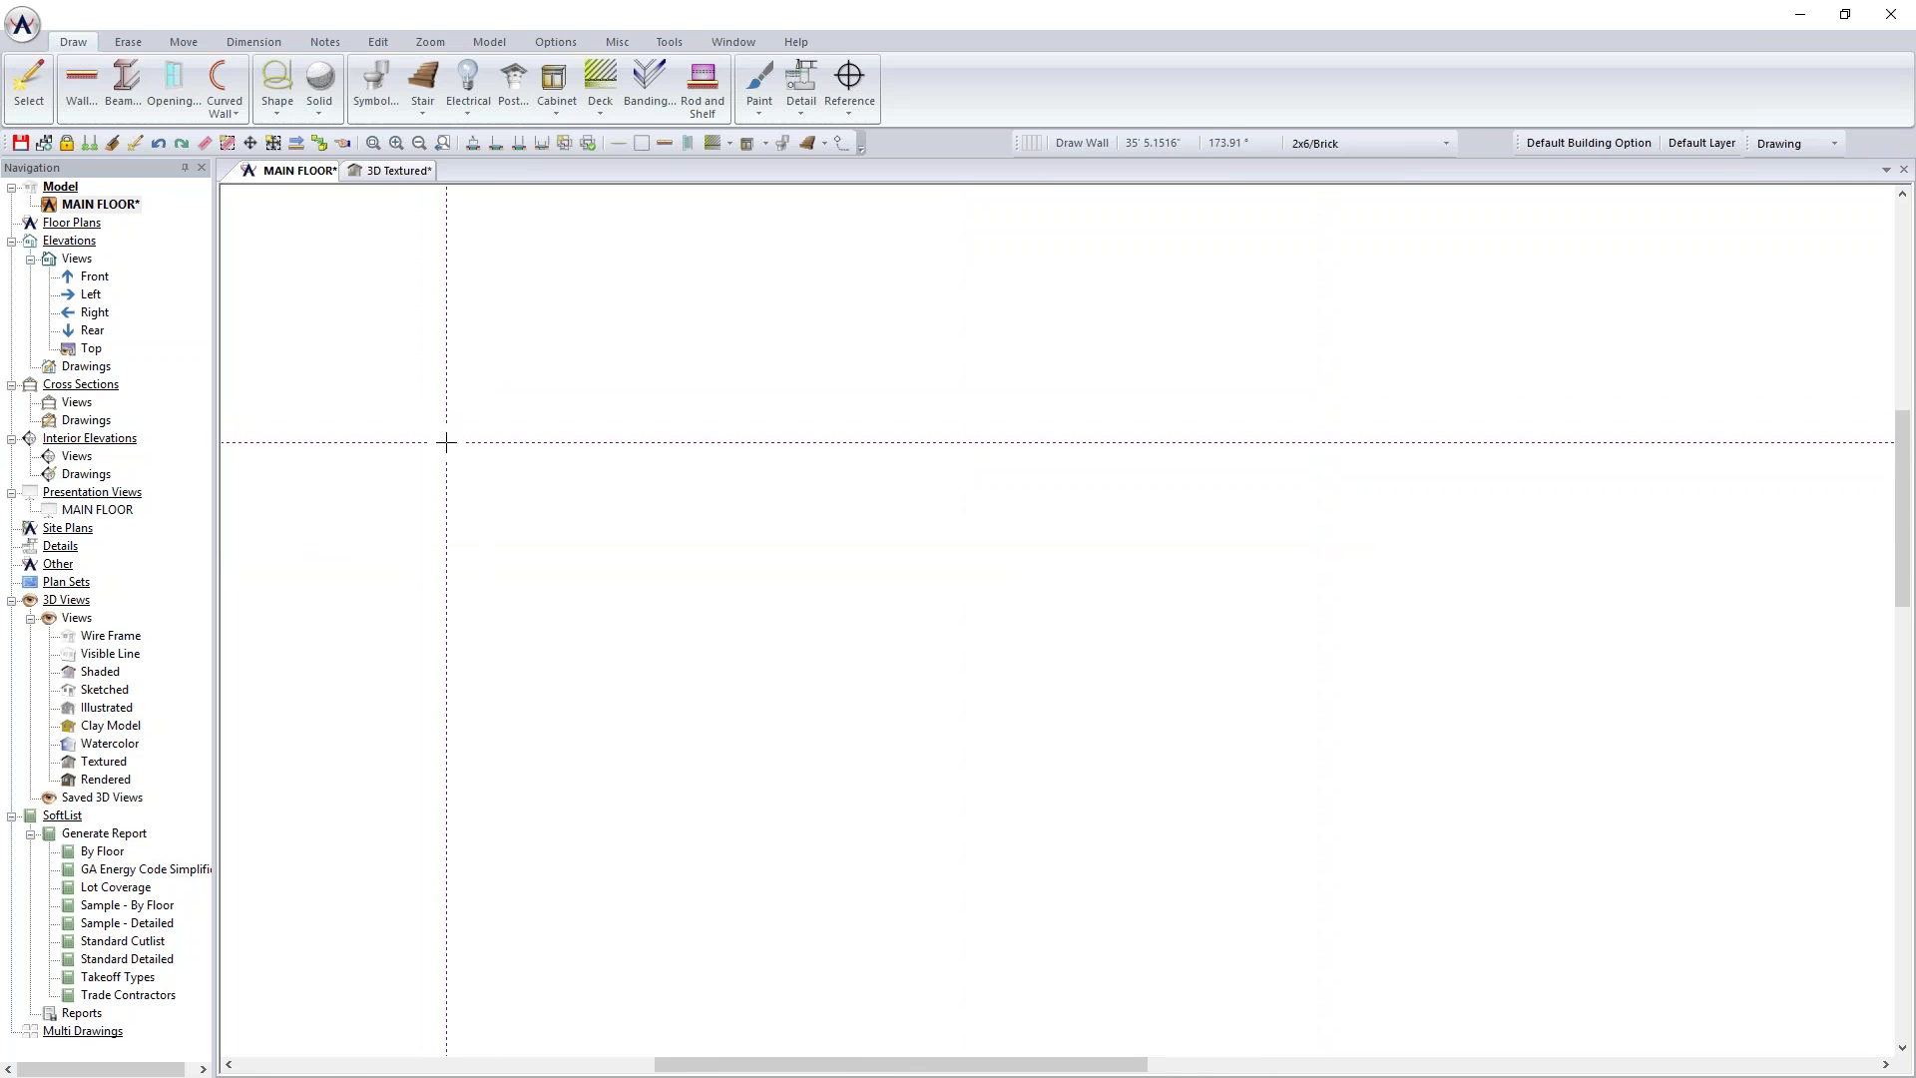
Step: Draw a horizontal 2x6/Brick wall about 36'-6" long across the upper part of the MAIN FLOOR drawing
drag(446, 442, 1414, 442)
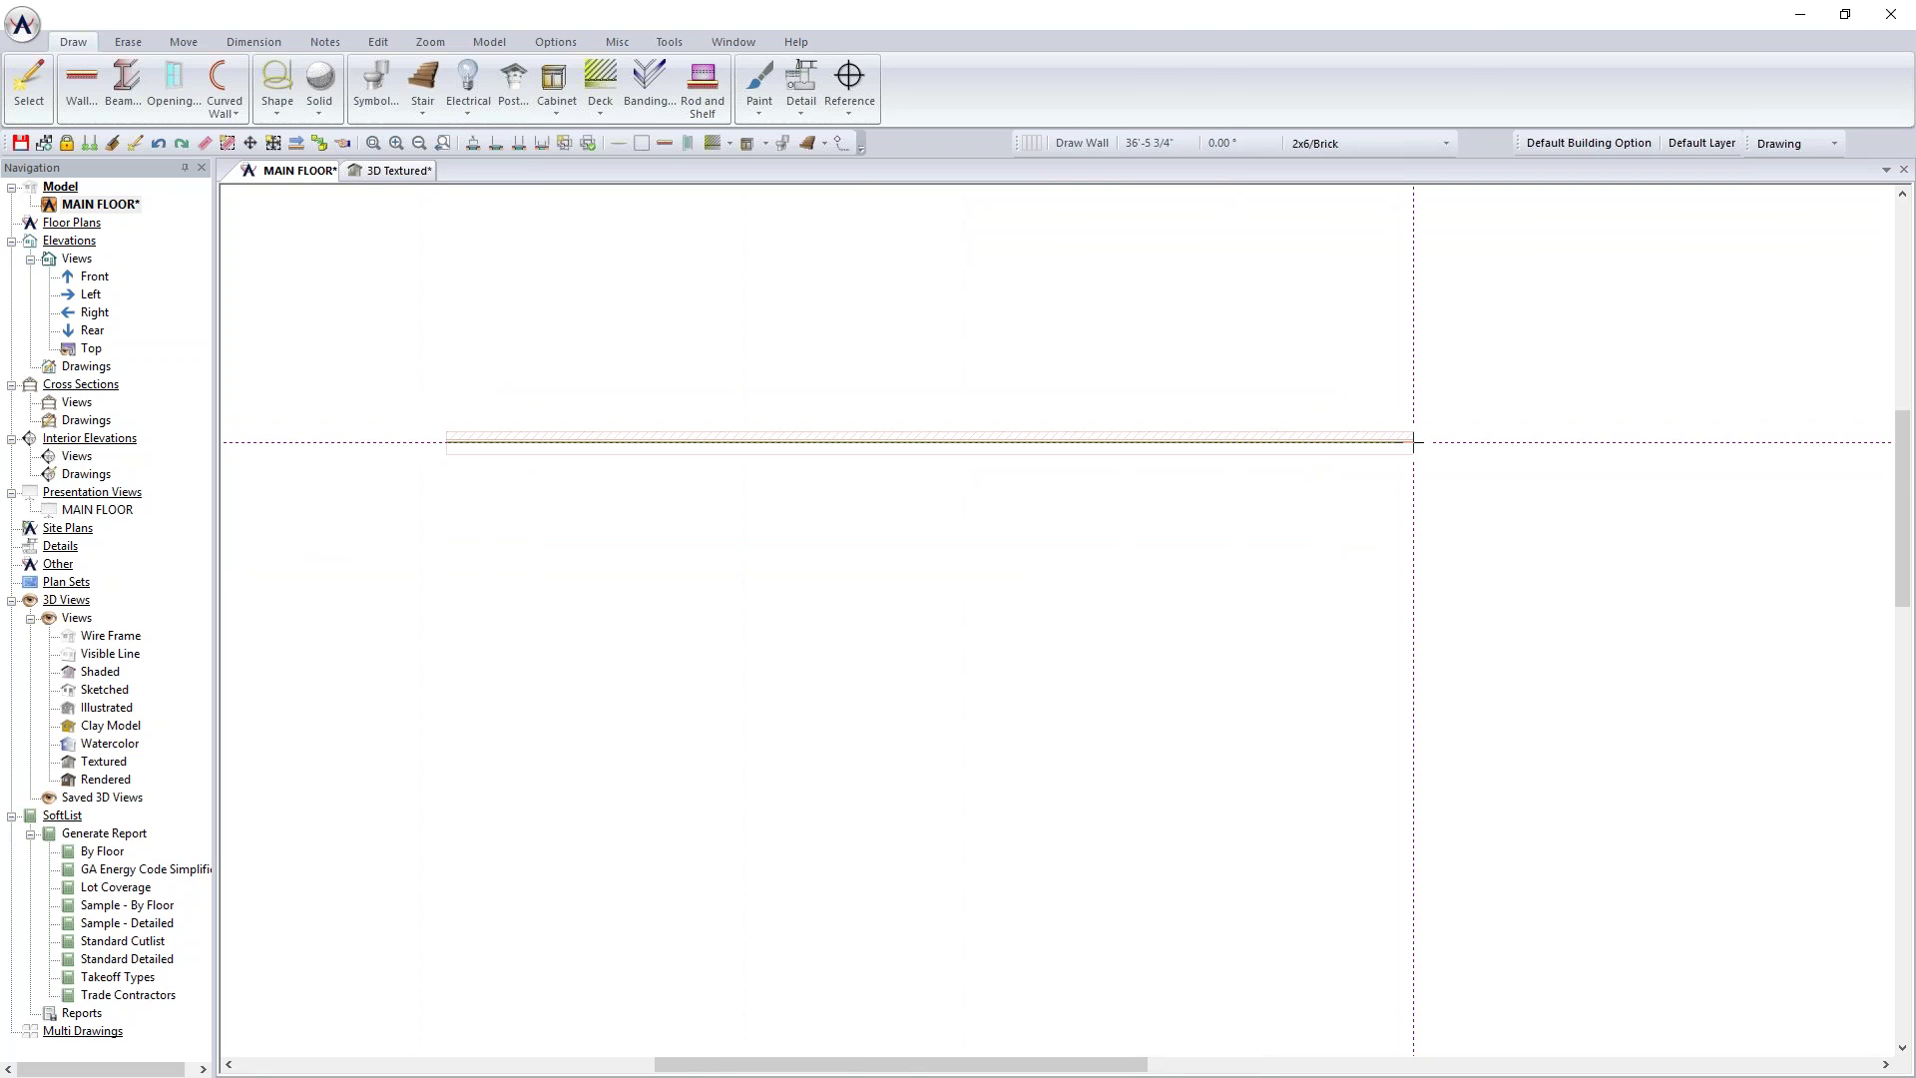
drag(1414, 442, 1414, 442)
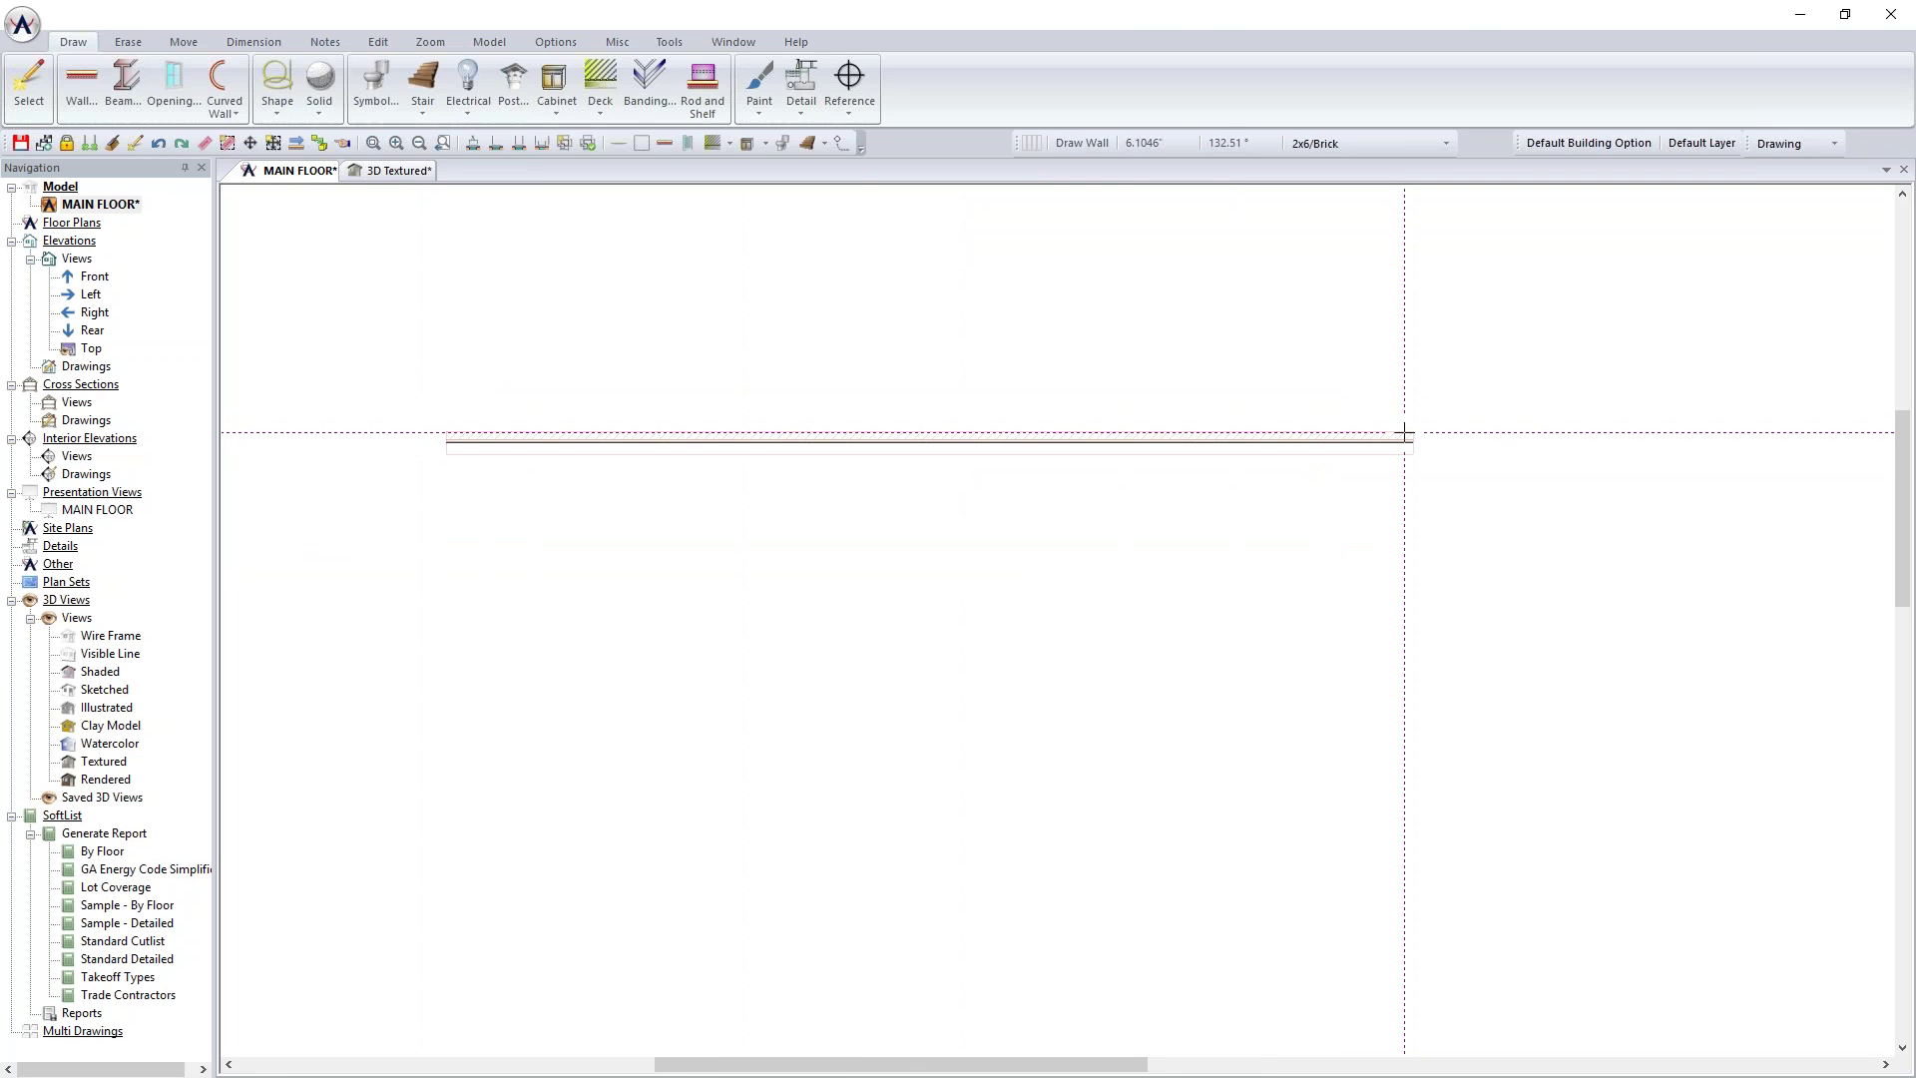
Step: Draw a vertical 2x6/Brick wall about 24'-2" long down from the right end of the upper wall, ending the wall chain there
click(1219, 297)
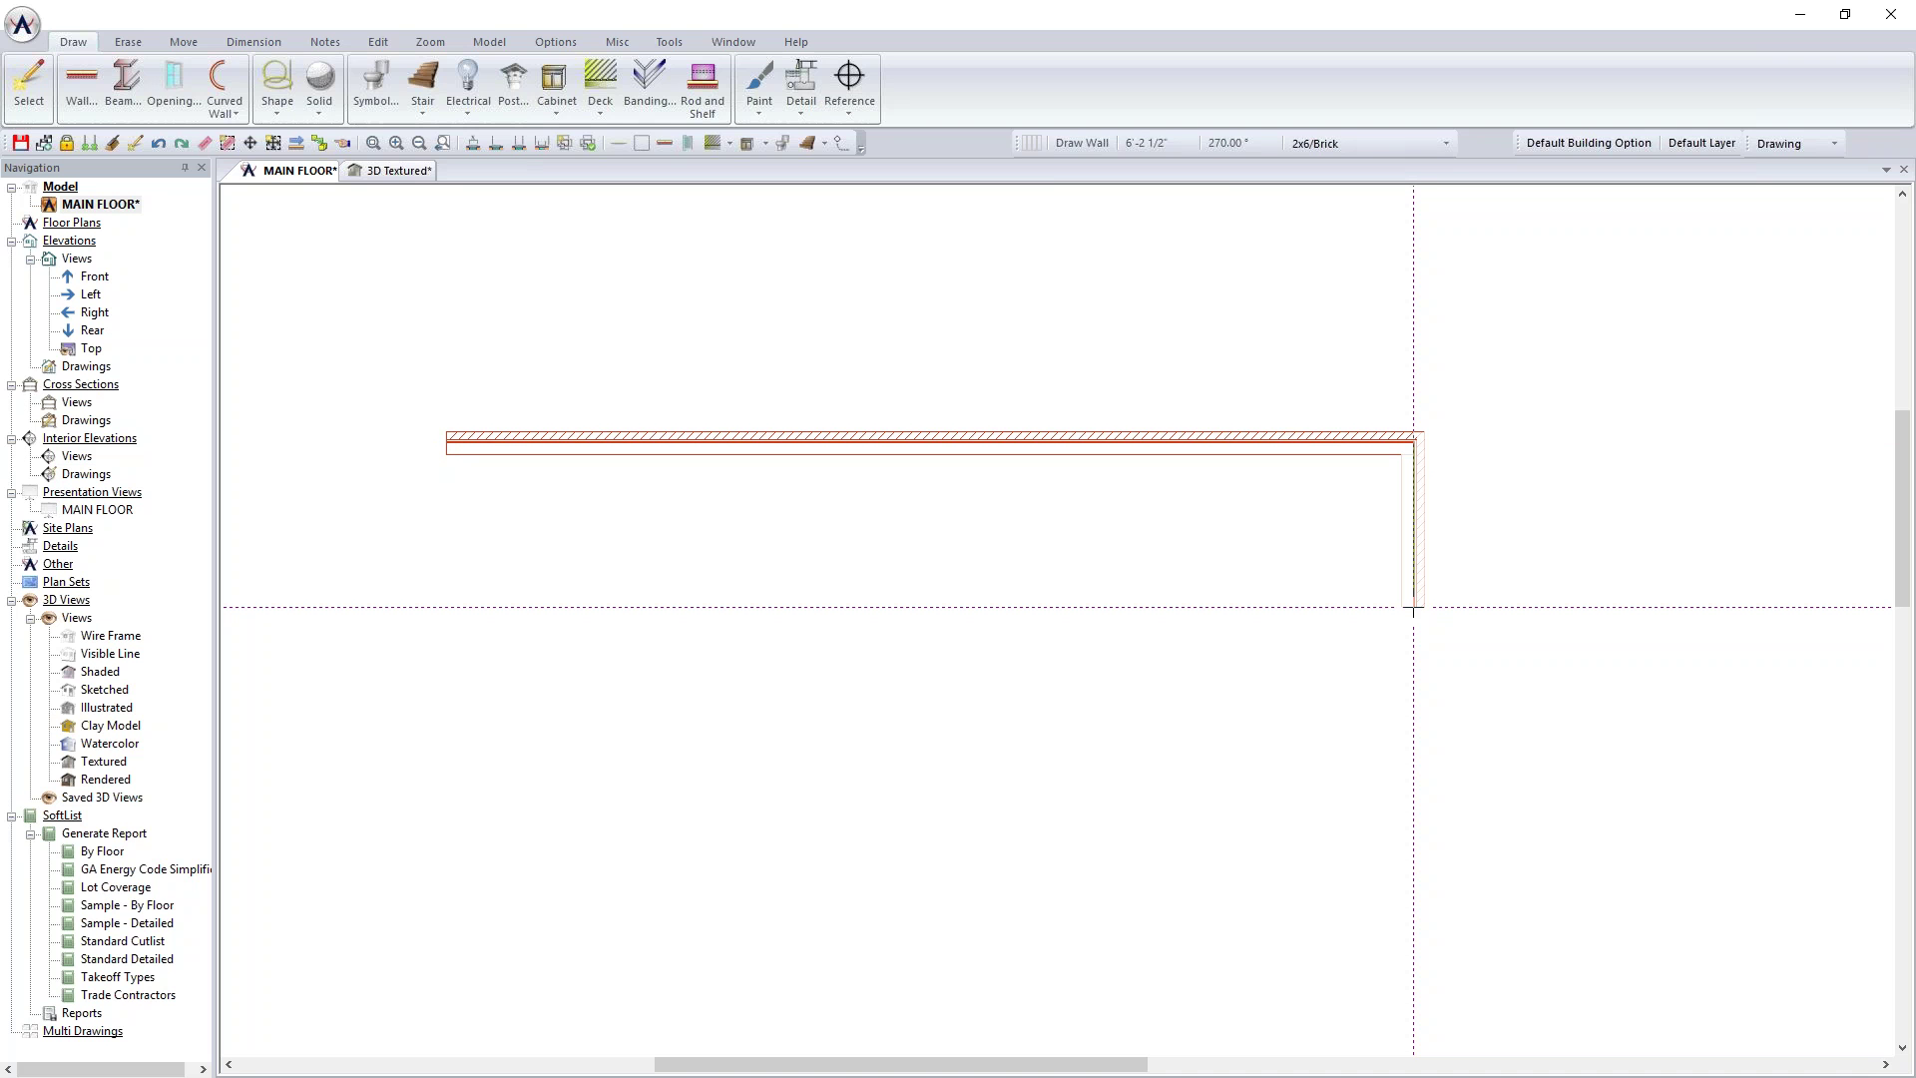
mouse_move(1413, 606)
mouse_down()
mouse_move(1413, 475)
mouse_move(1413, 864)
mouse_up()
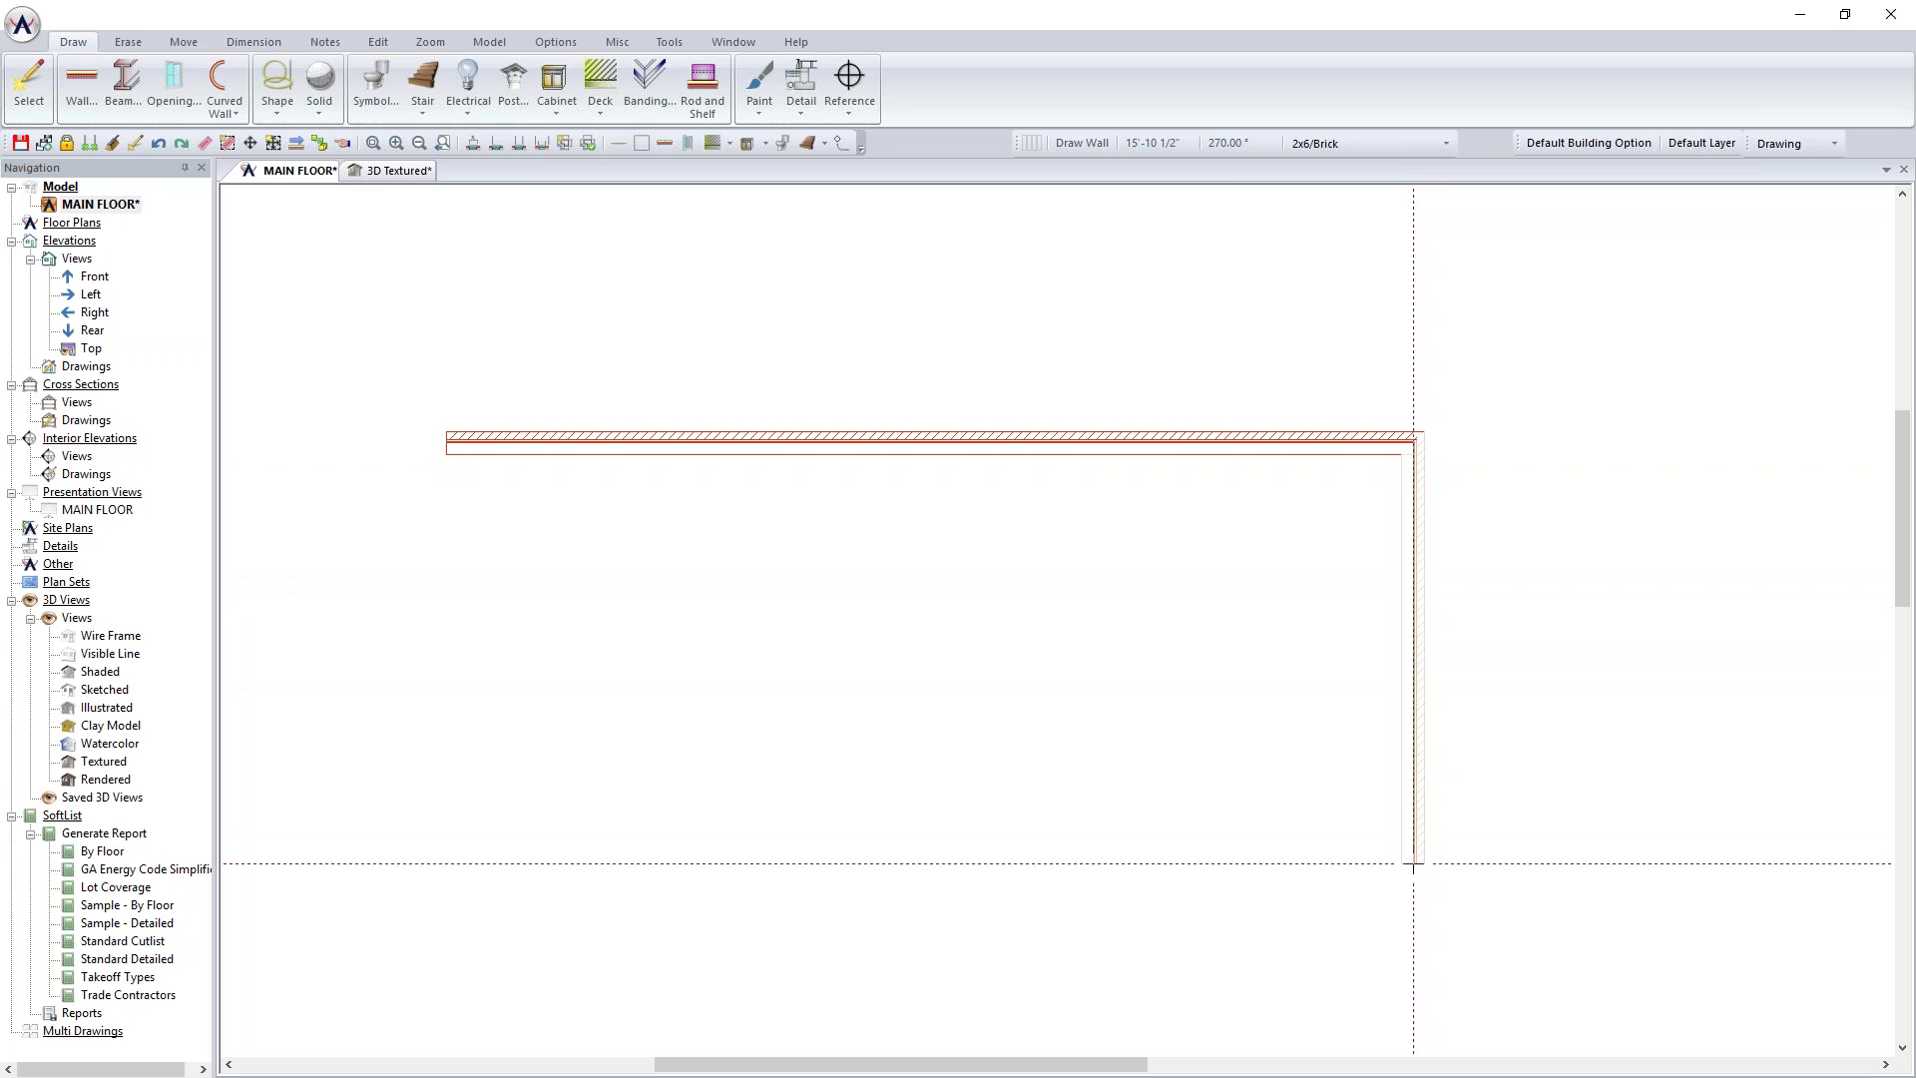
mouse_move(1413, 864)
mouse_down()
mouse_move(1413, 882)
mouse_move(1284, 820)
mouse_move(1284, 885)
mouse_up()
scroll(1413, 882, down, 3)
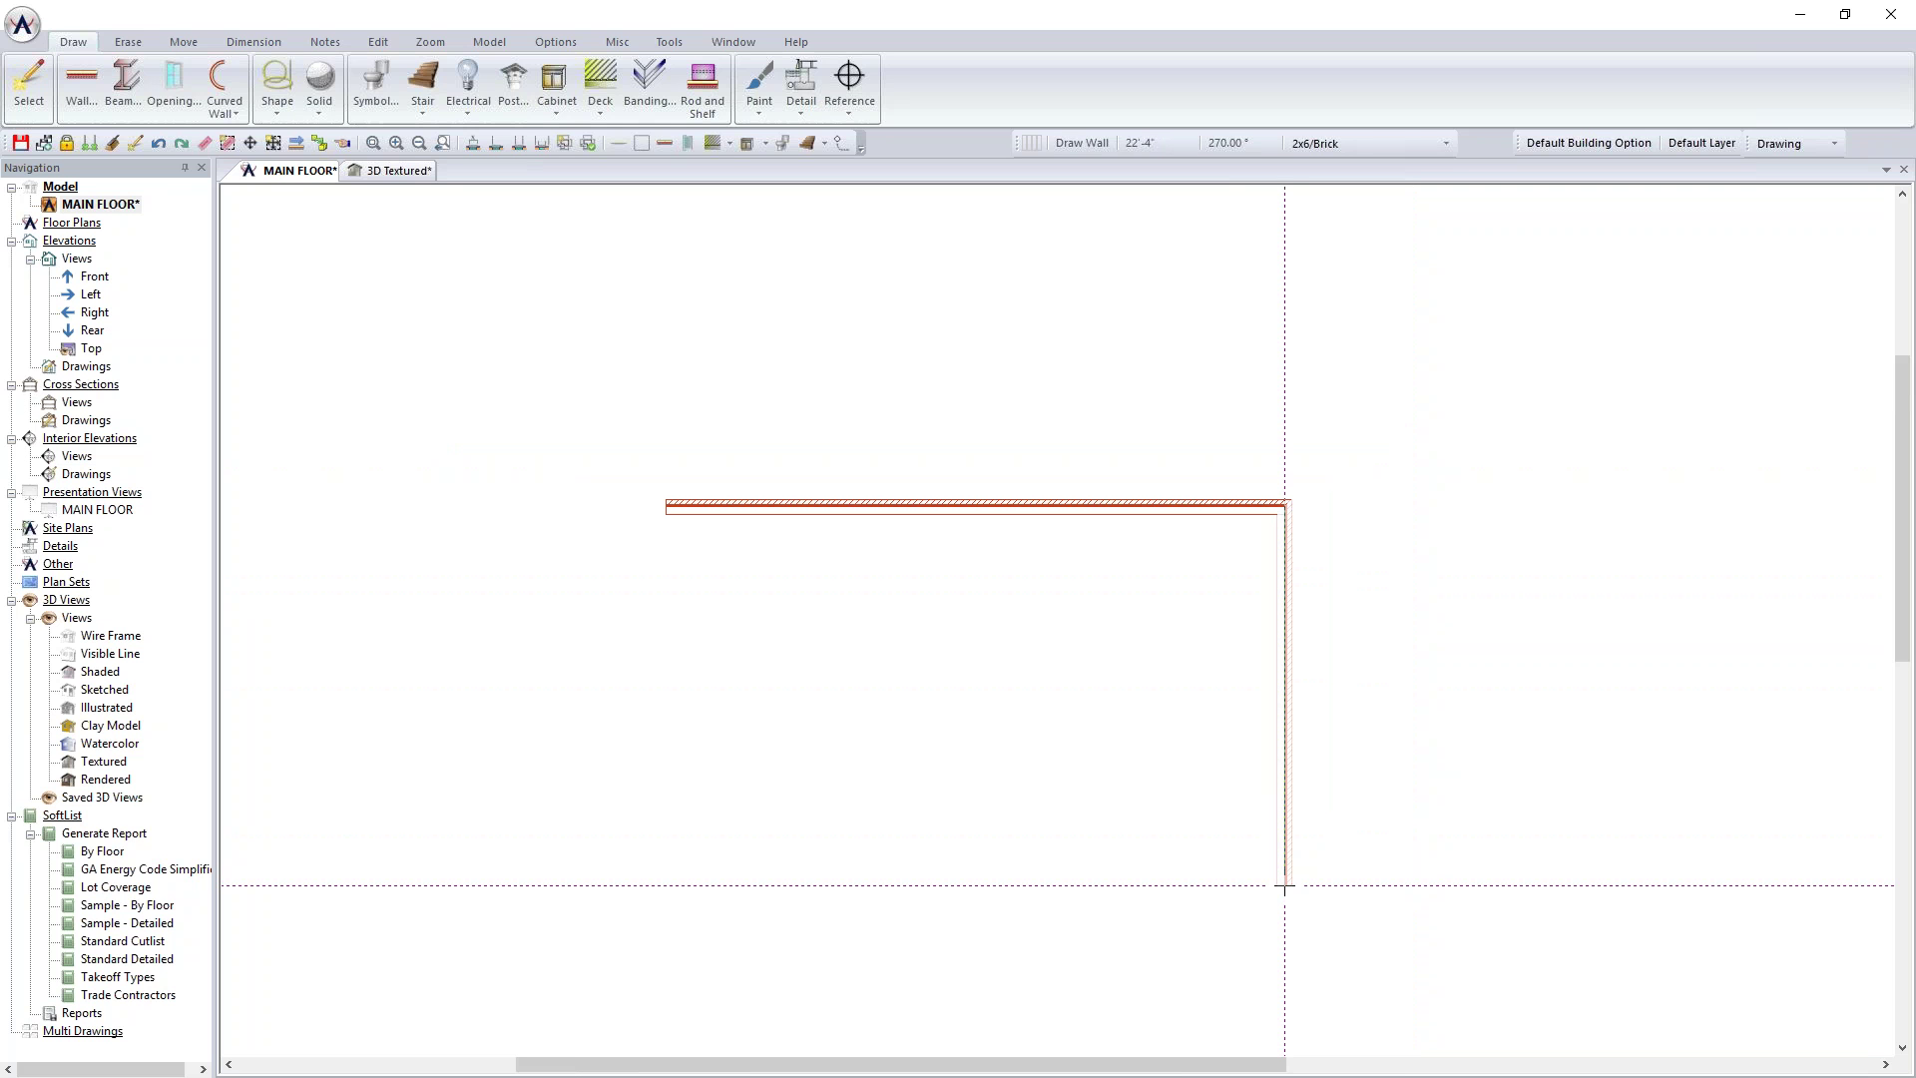
drag(1284, 885, 1284, 916)
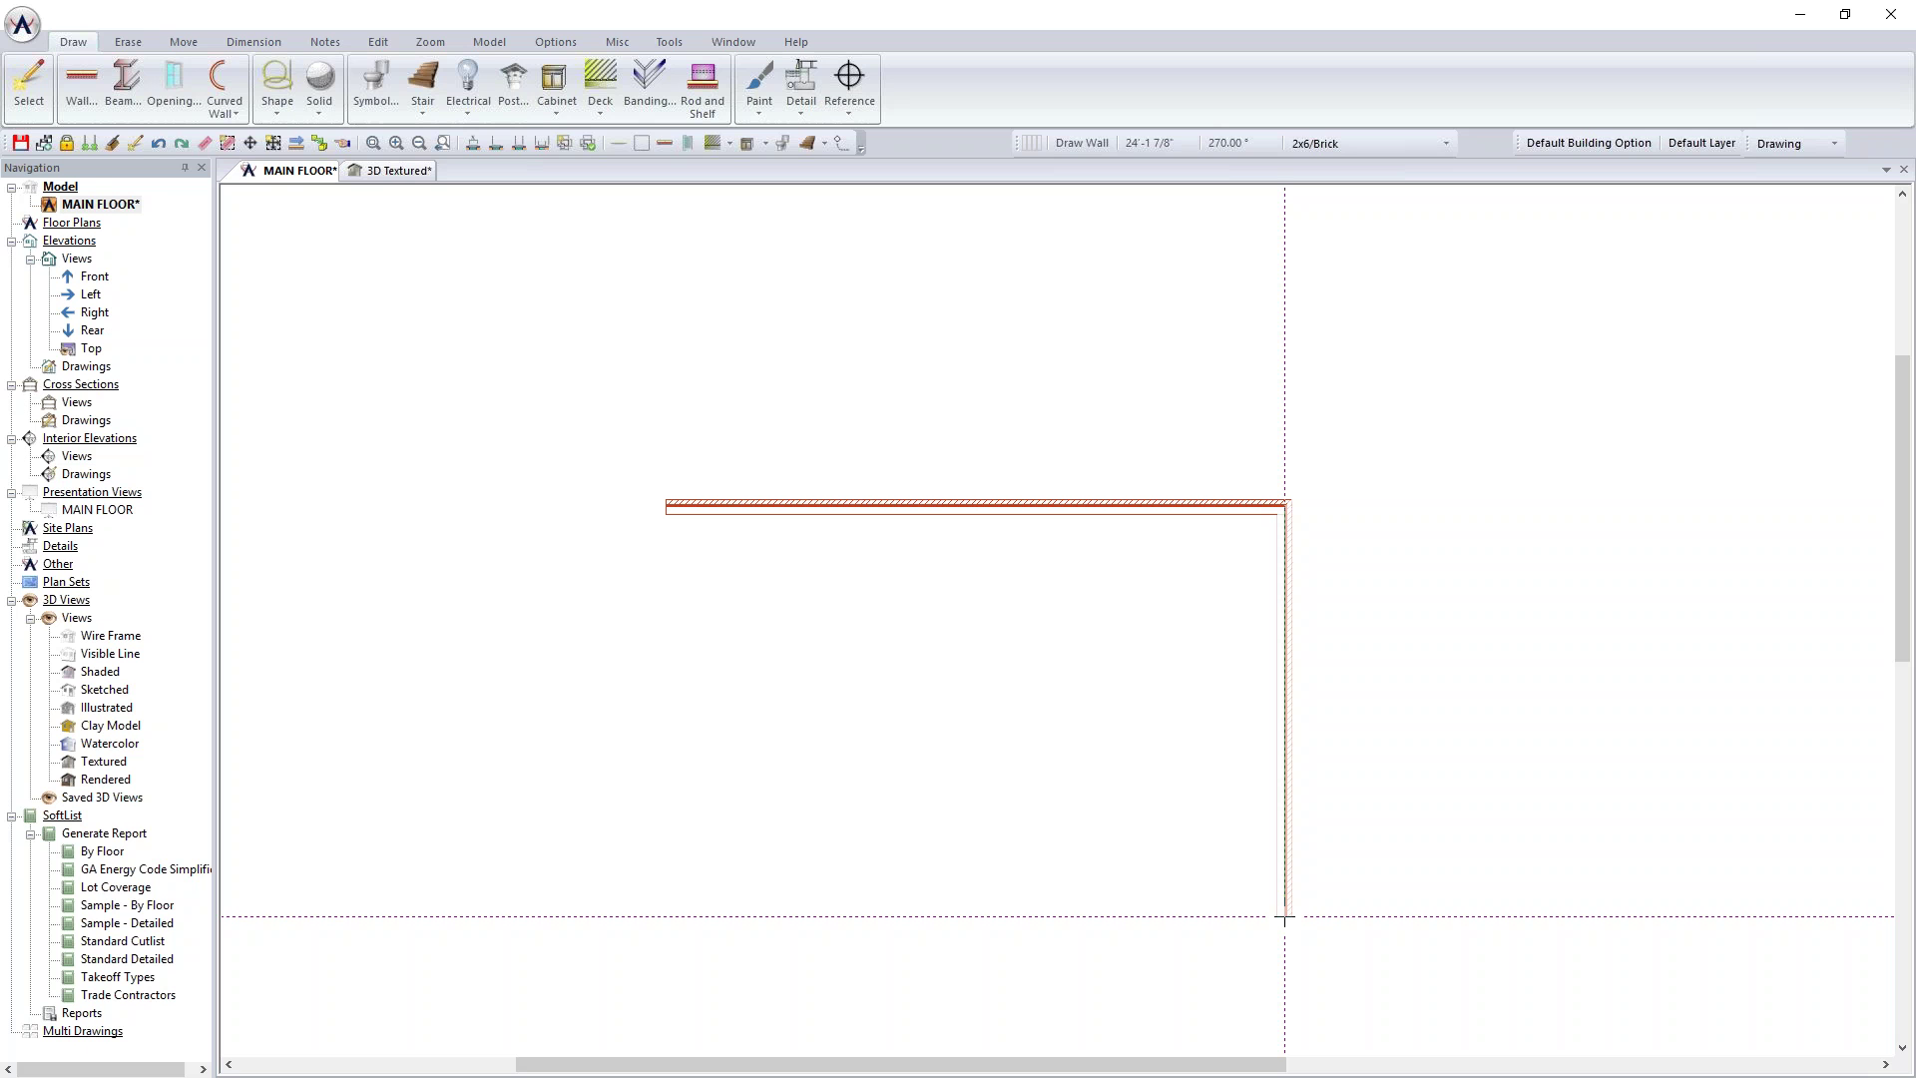
click(1284, 917)
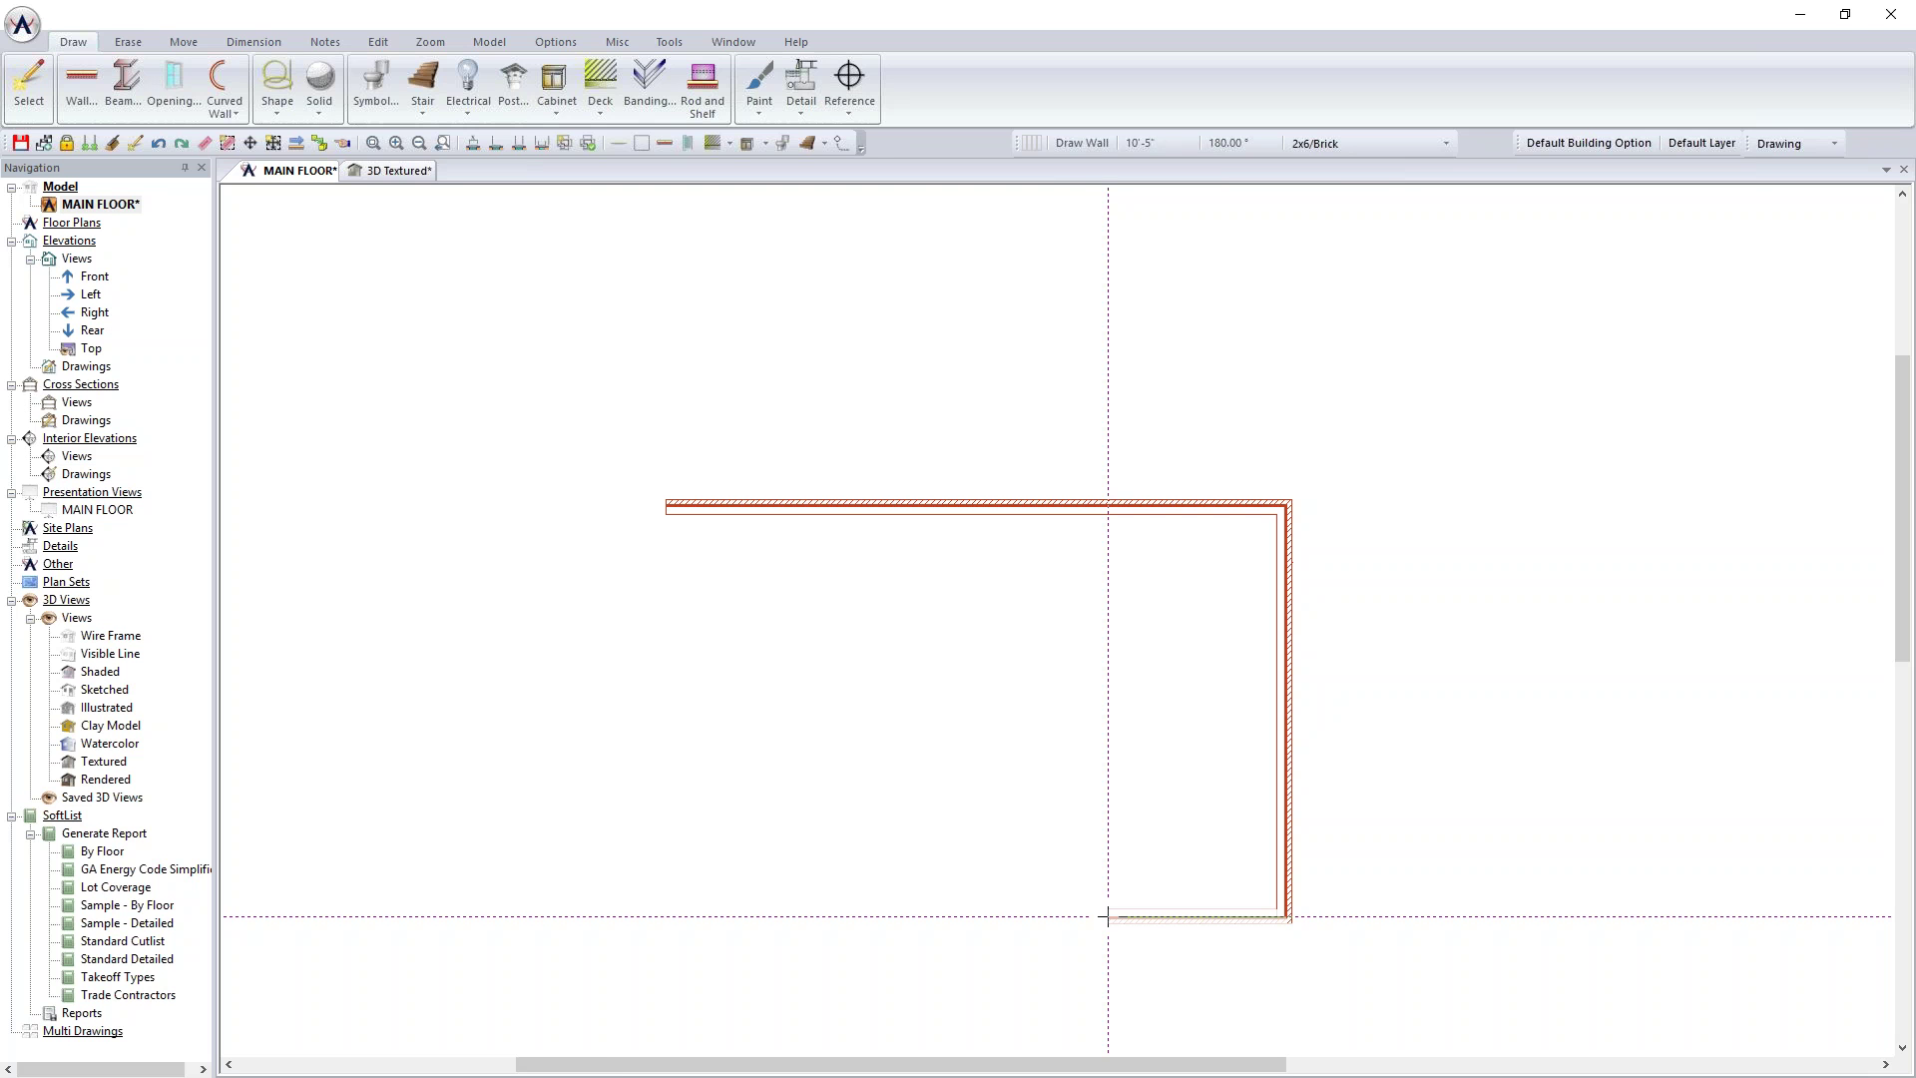
right_click(1107, 916)
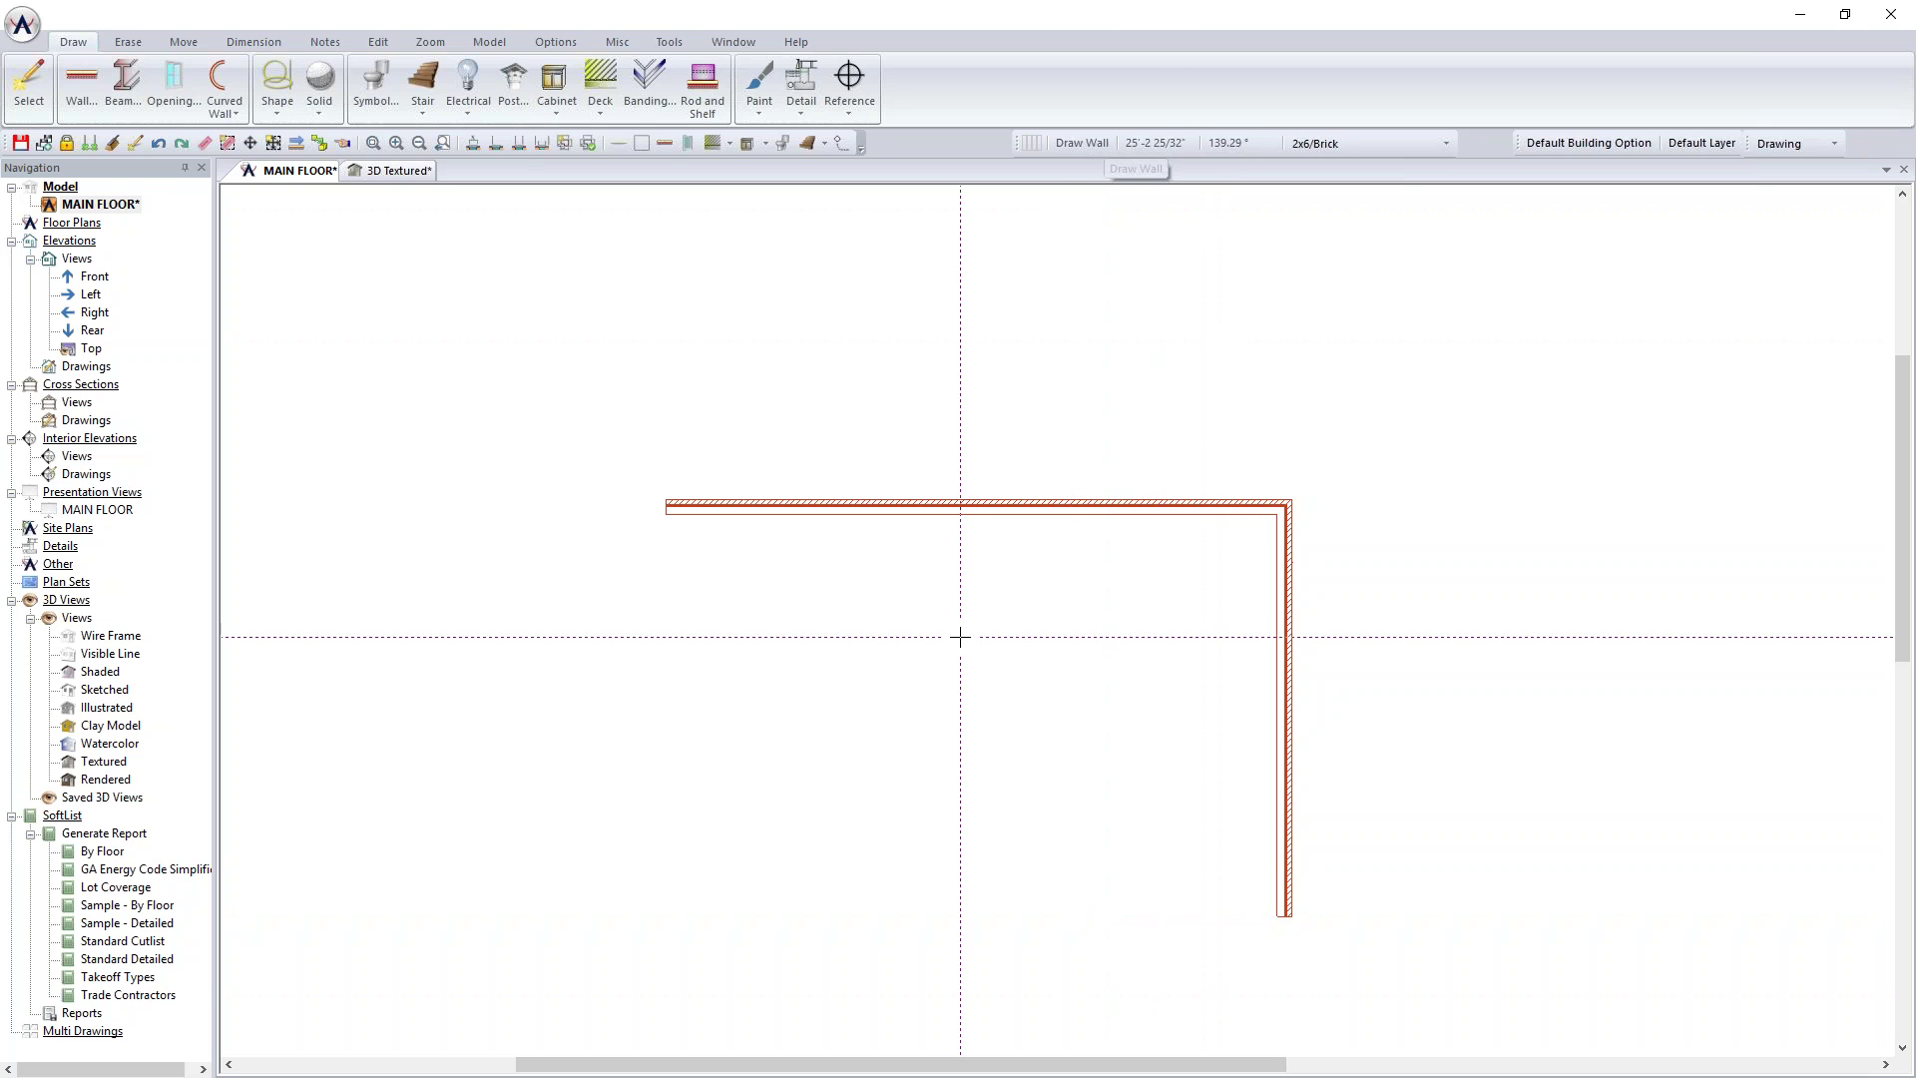
Step: Turn off the angle lock and draw a free-standing 2x6/Brick wall about 18'-1" long at about 305° beside the corner
middle_drag(978, 821, 1057, 619)
scroll(1056, 620, up, 1)
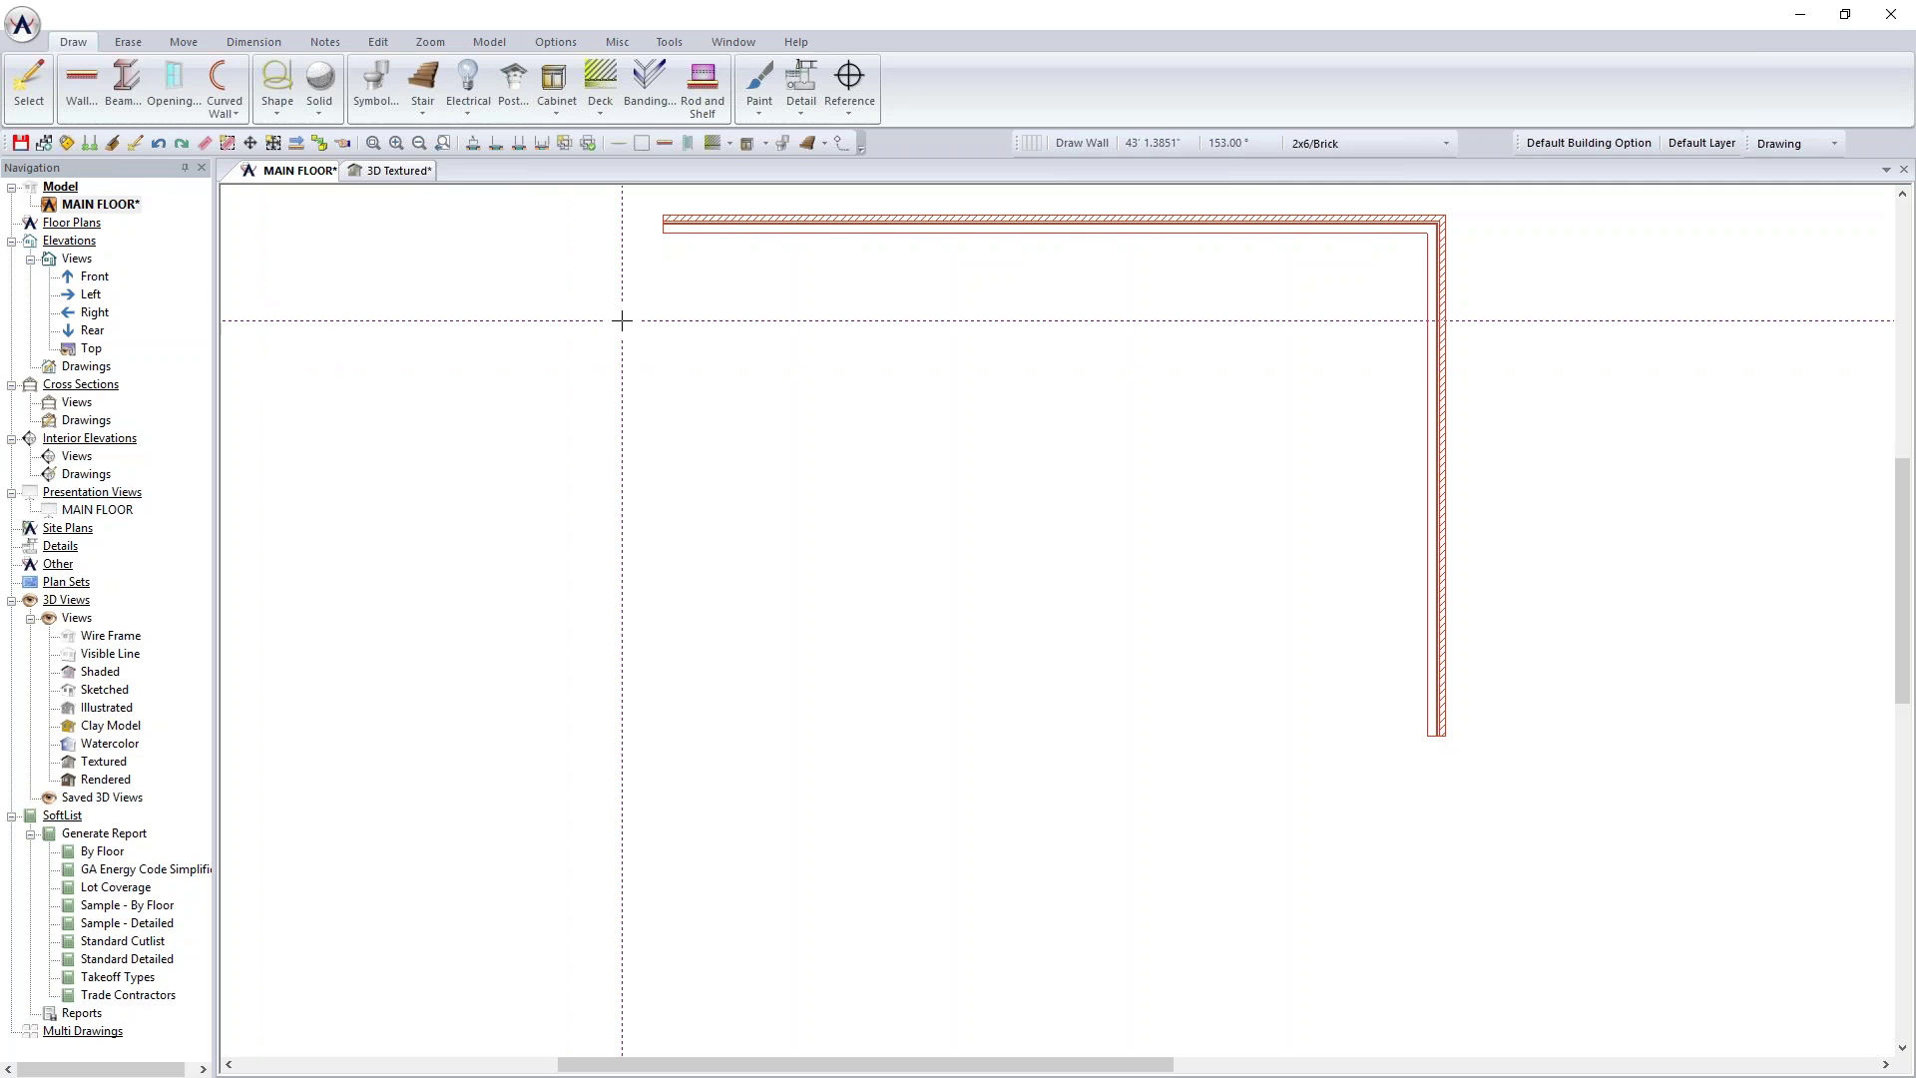
drag(504, 336, 485, 200)
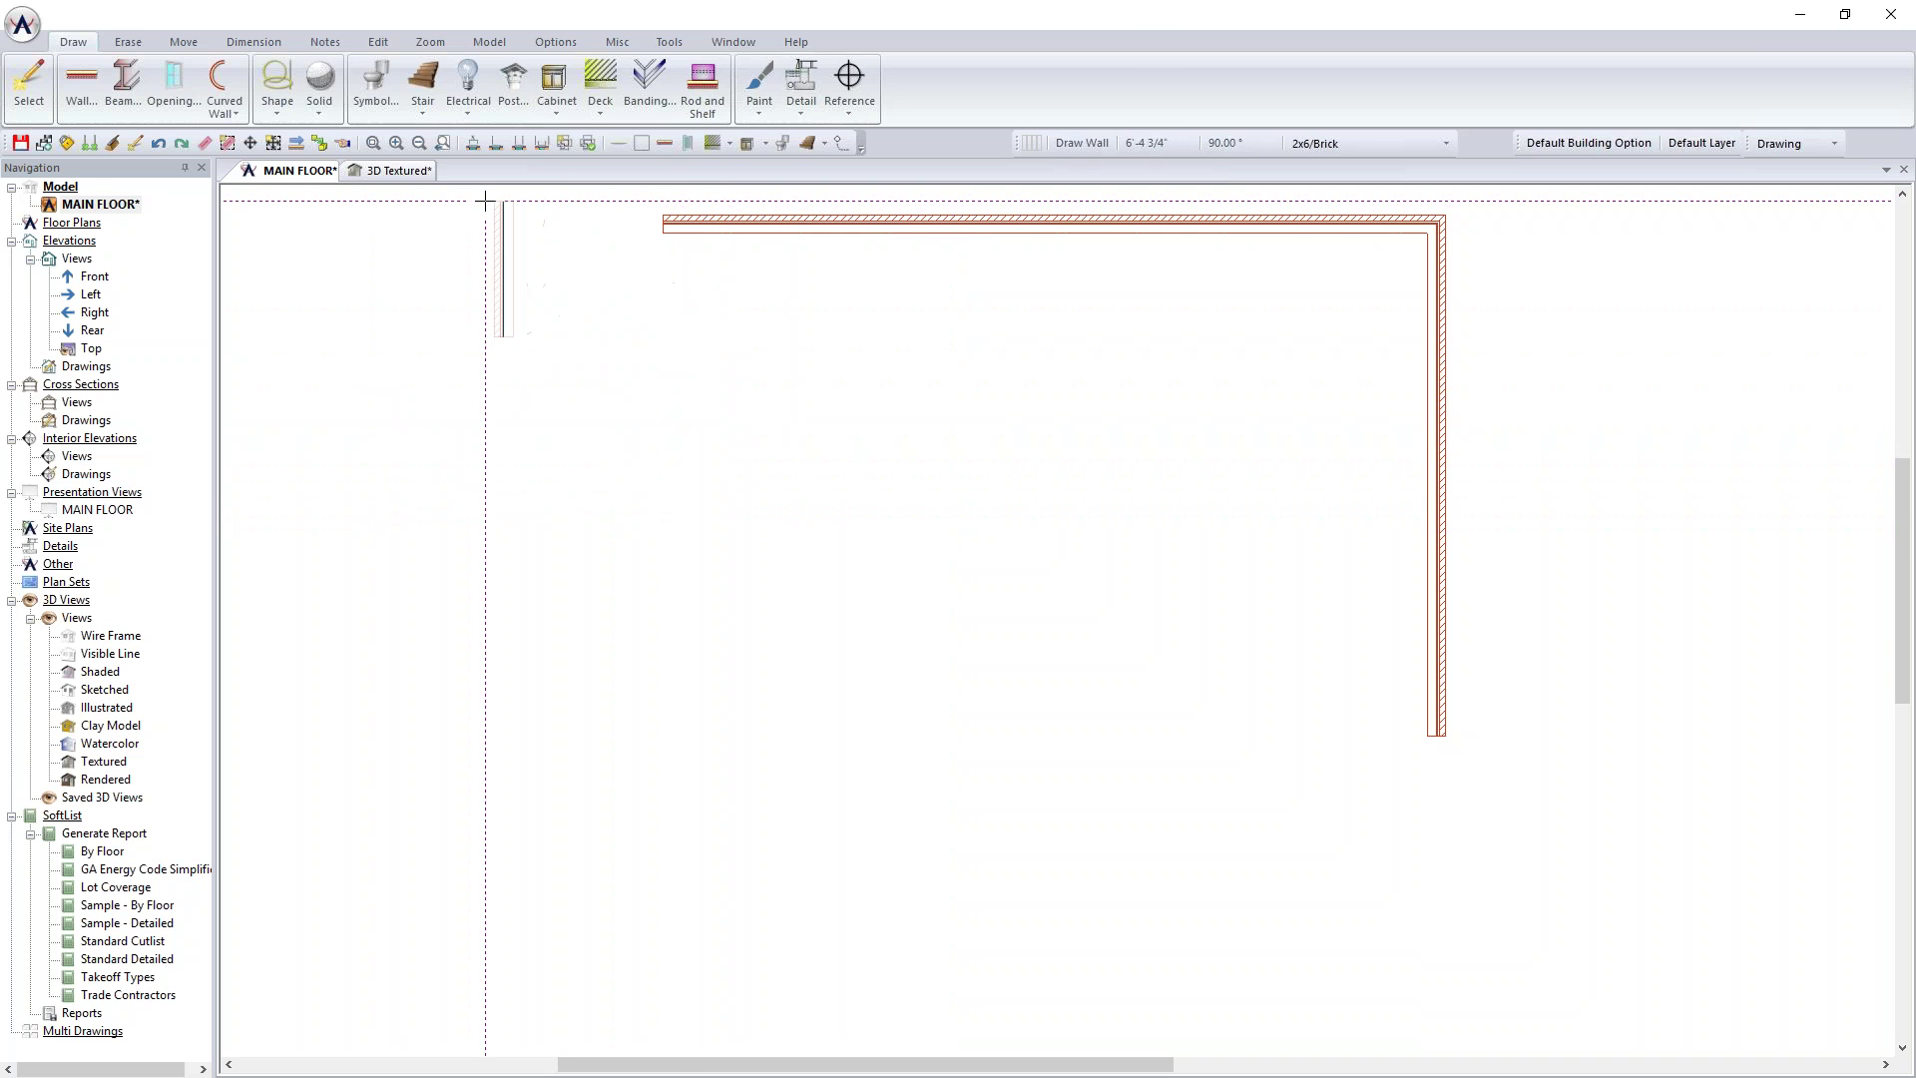
click(68, 143)
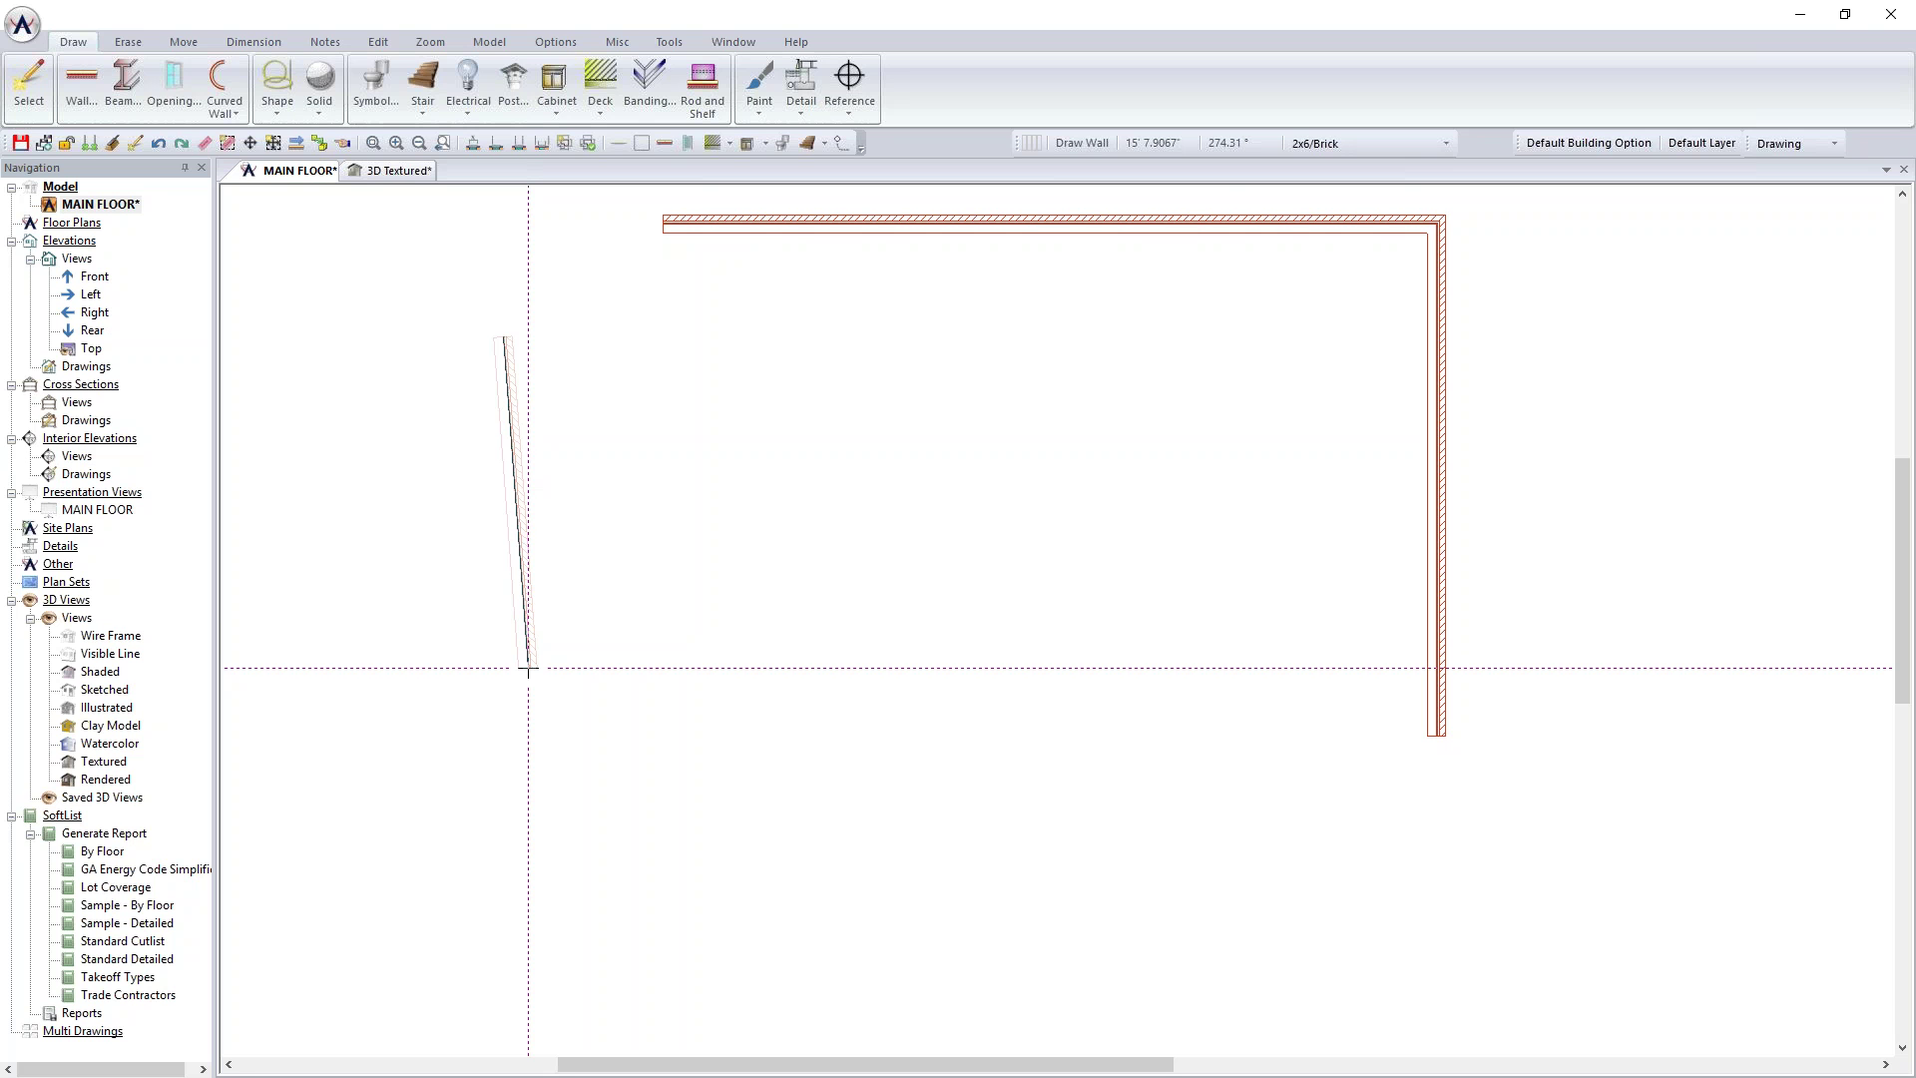
drag(528, 667, 726, 649)
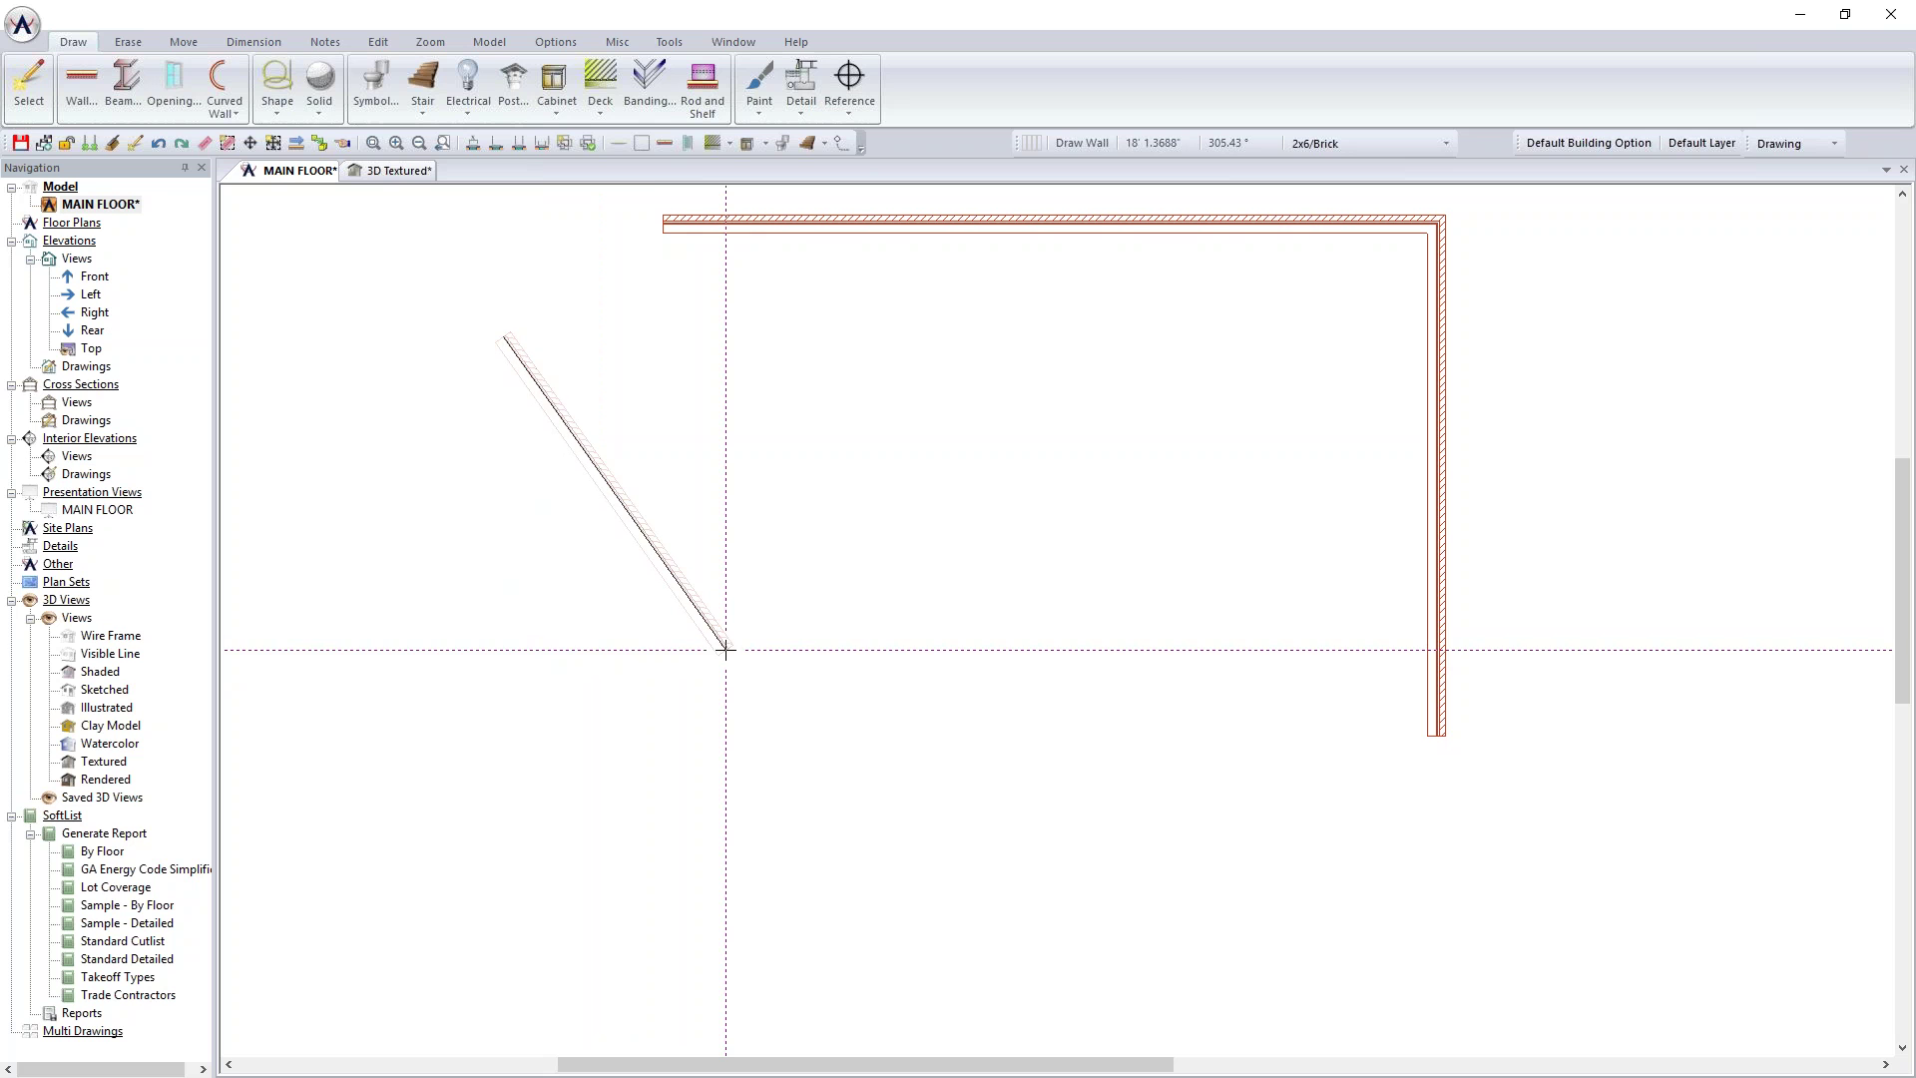
drag(726, 650, 725, 650)
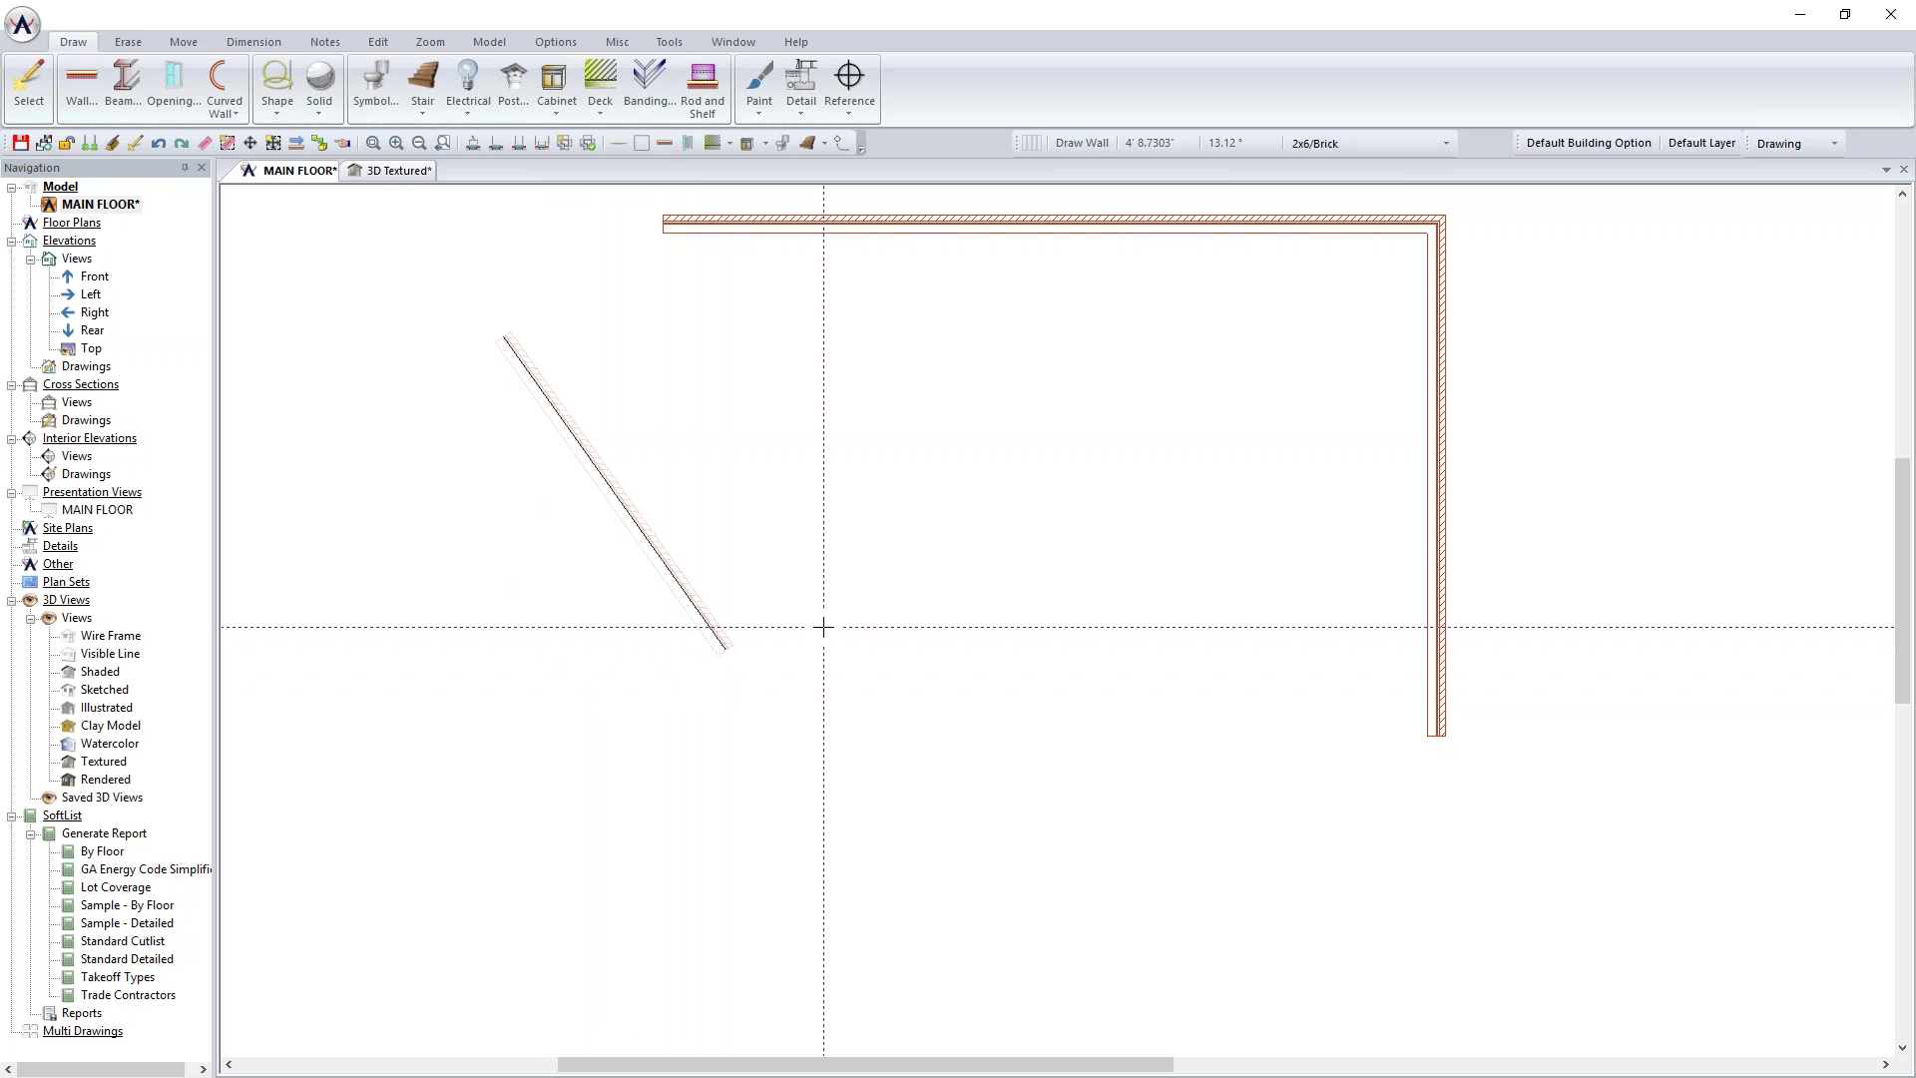
drag(726, 650, 941, 1016)
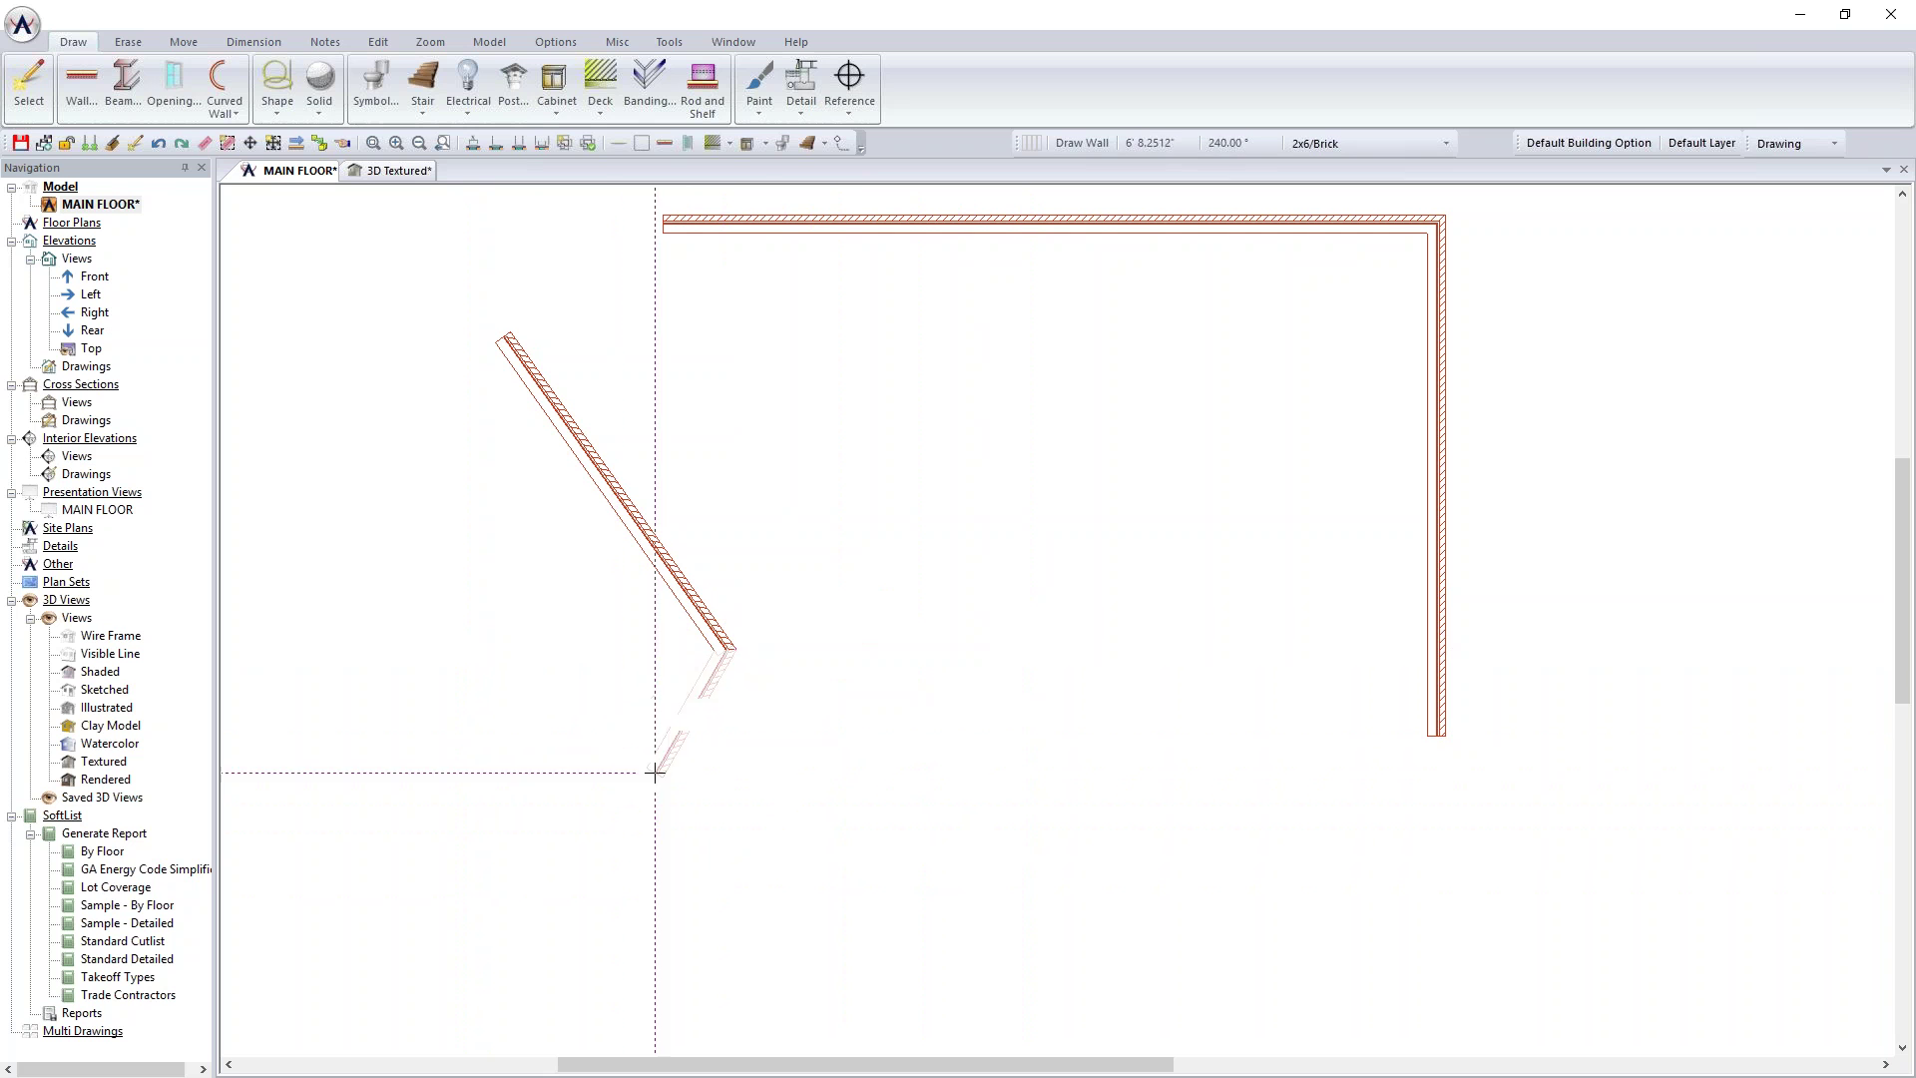
key(Escape)
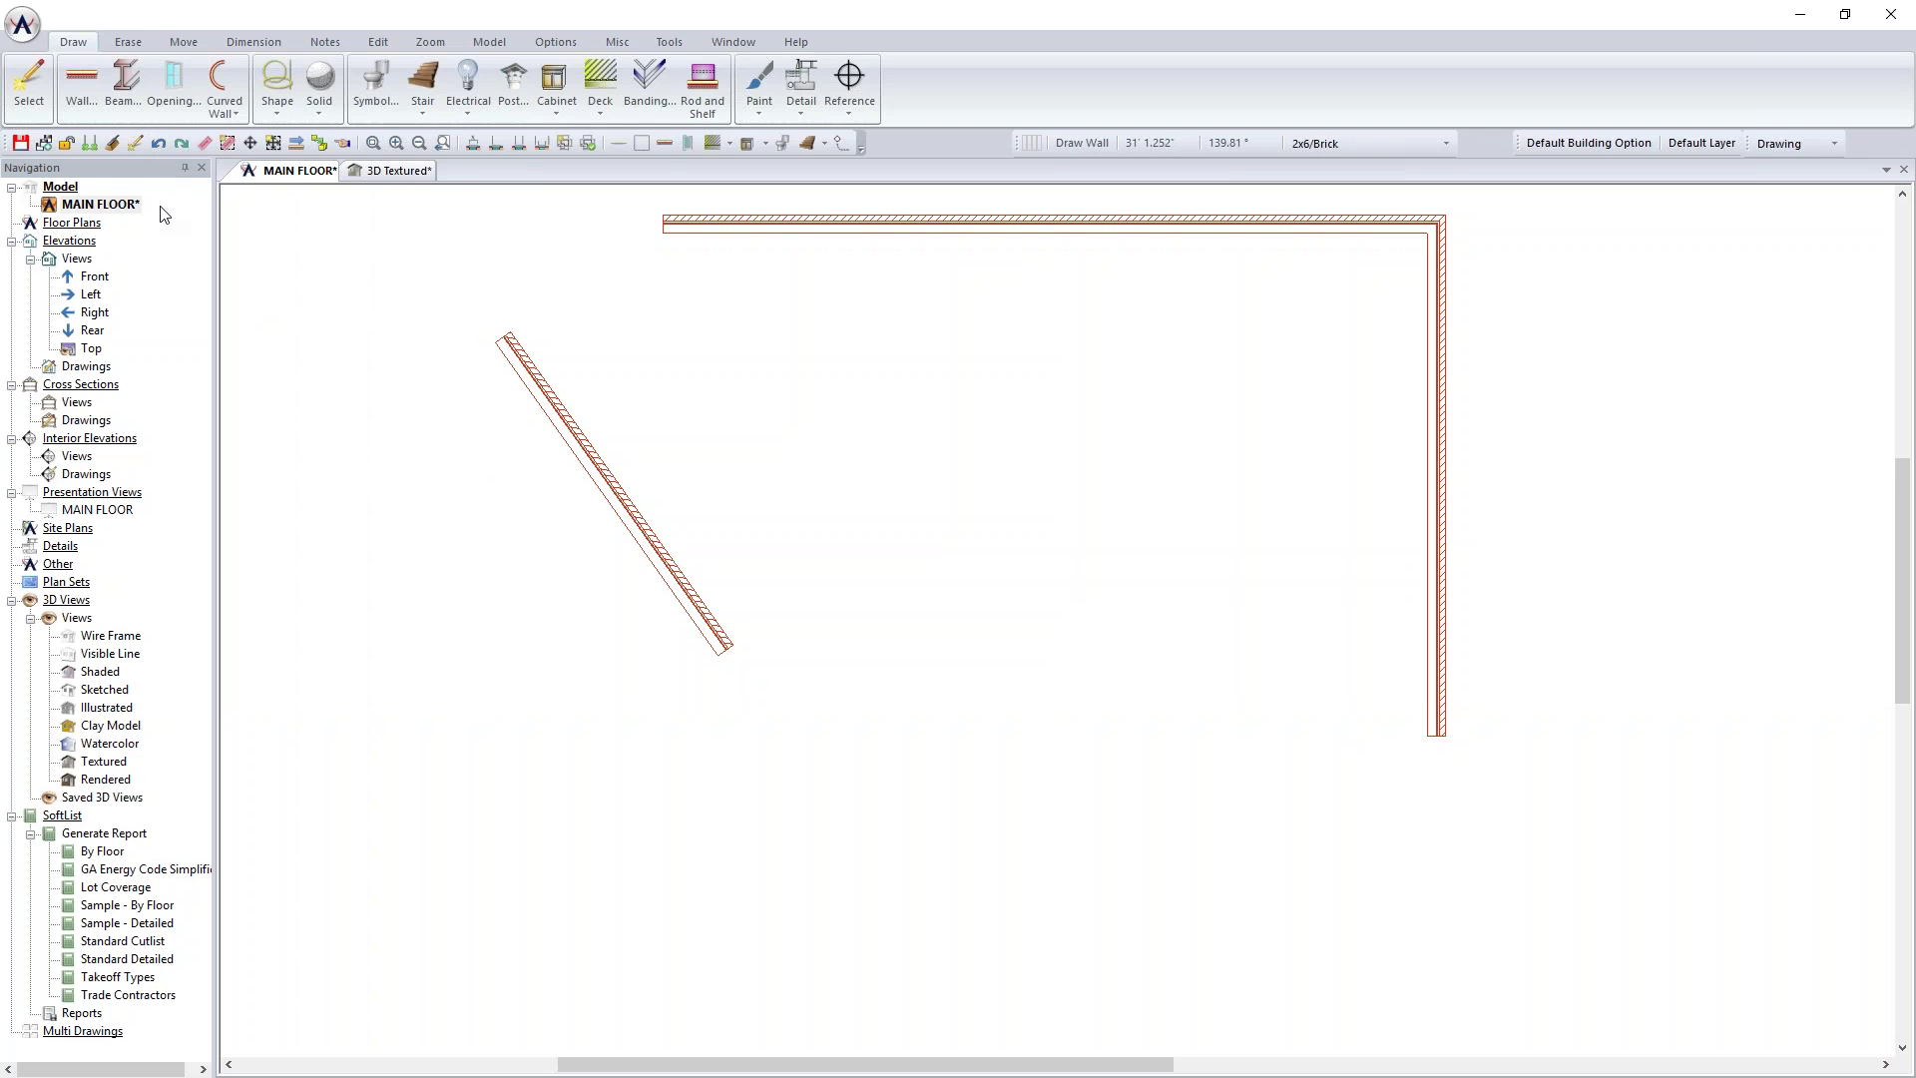
Step: Undo the angled wall and the vertical wall, and redo the vertical wall
click(156, 146)
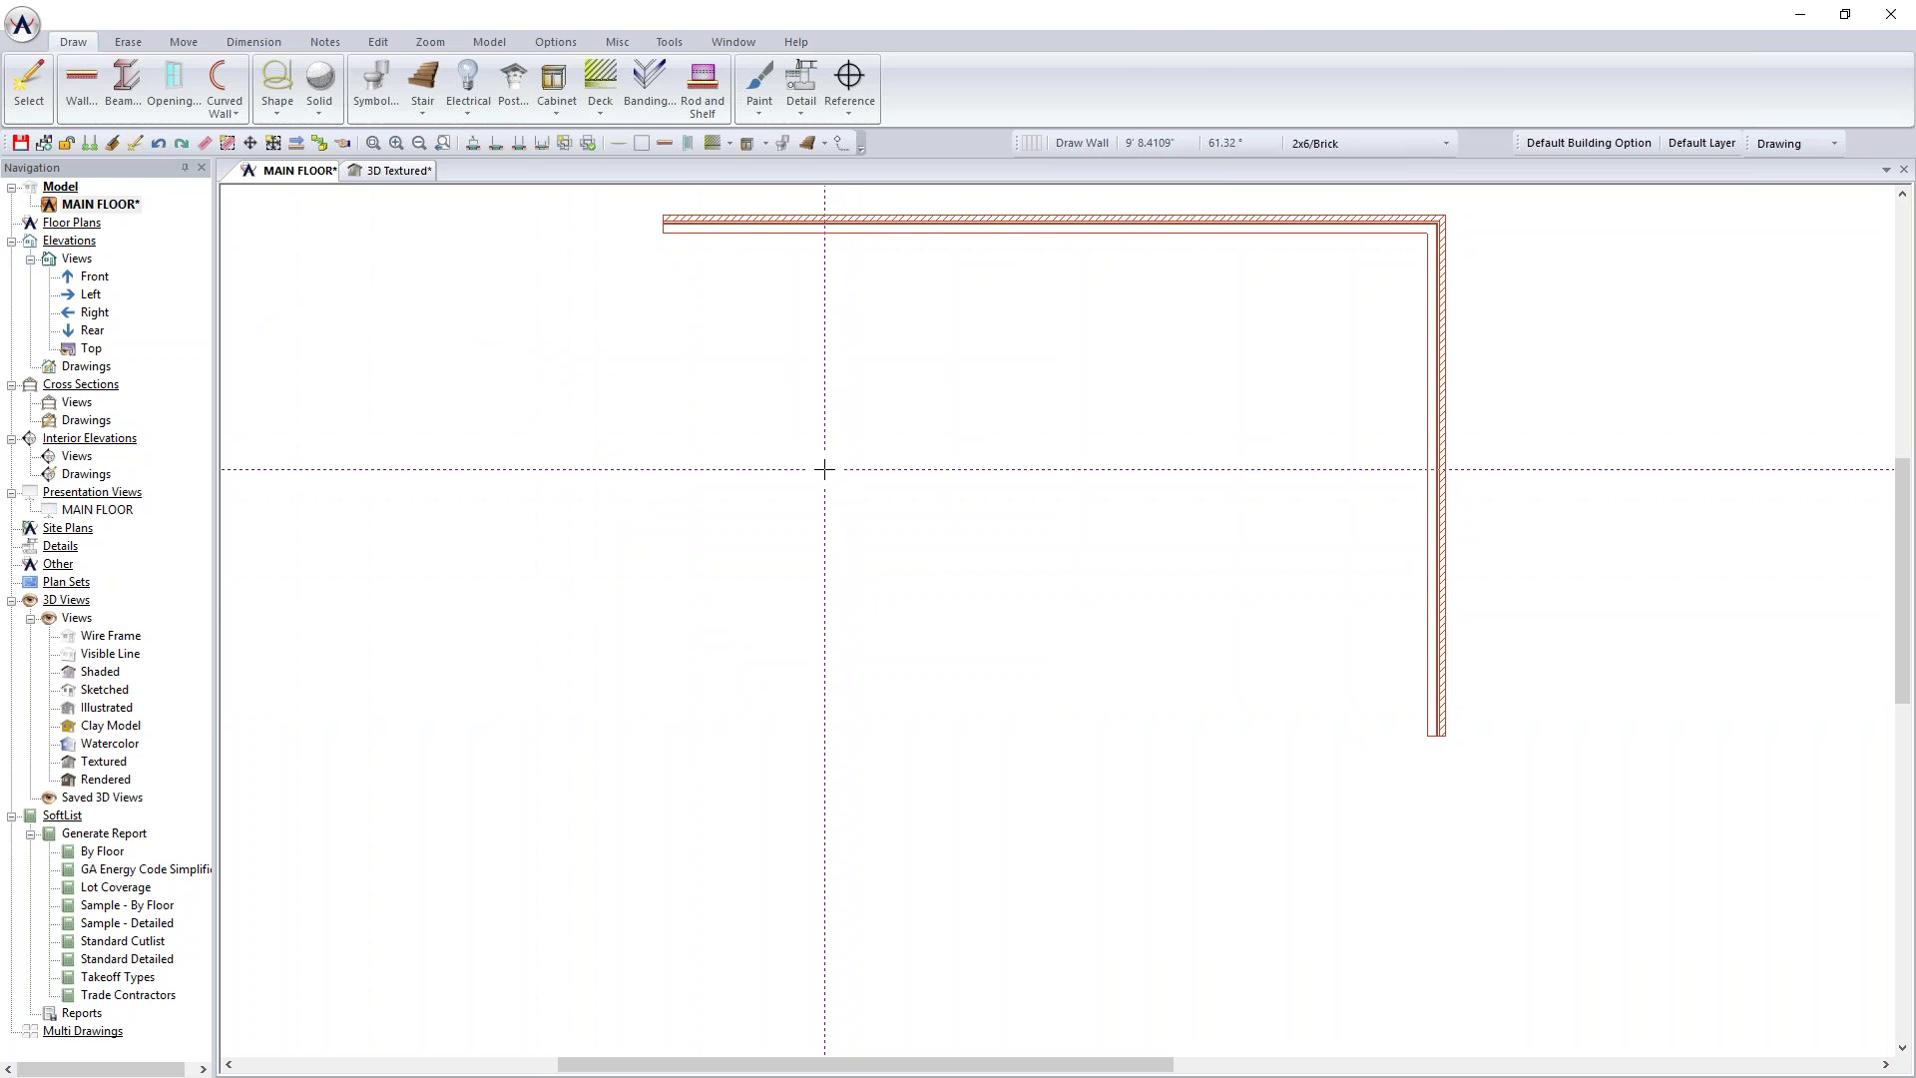
click(159, 144)
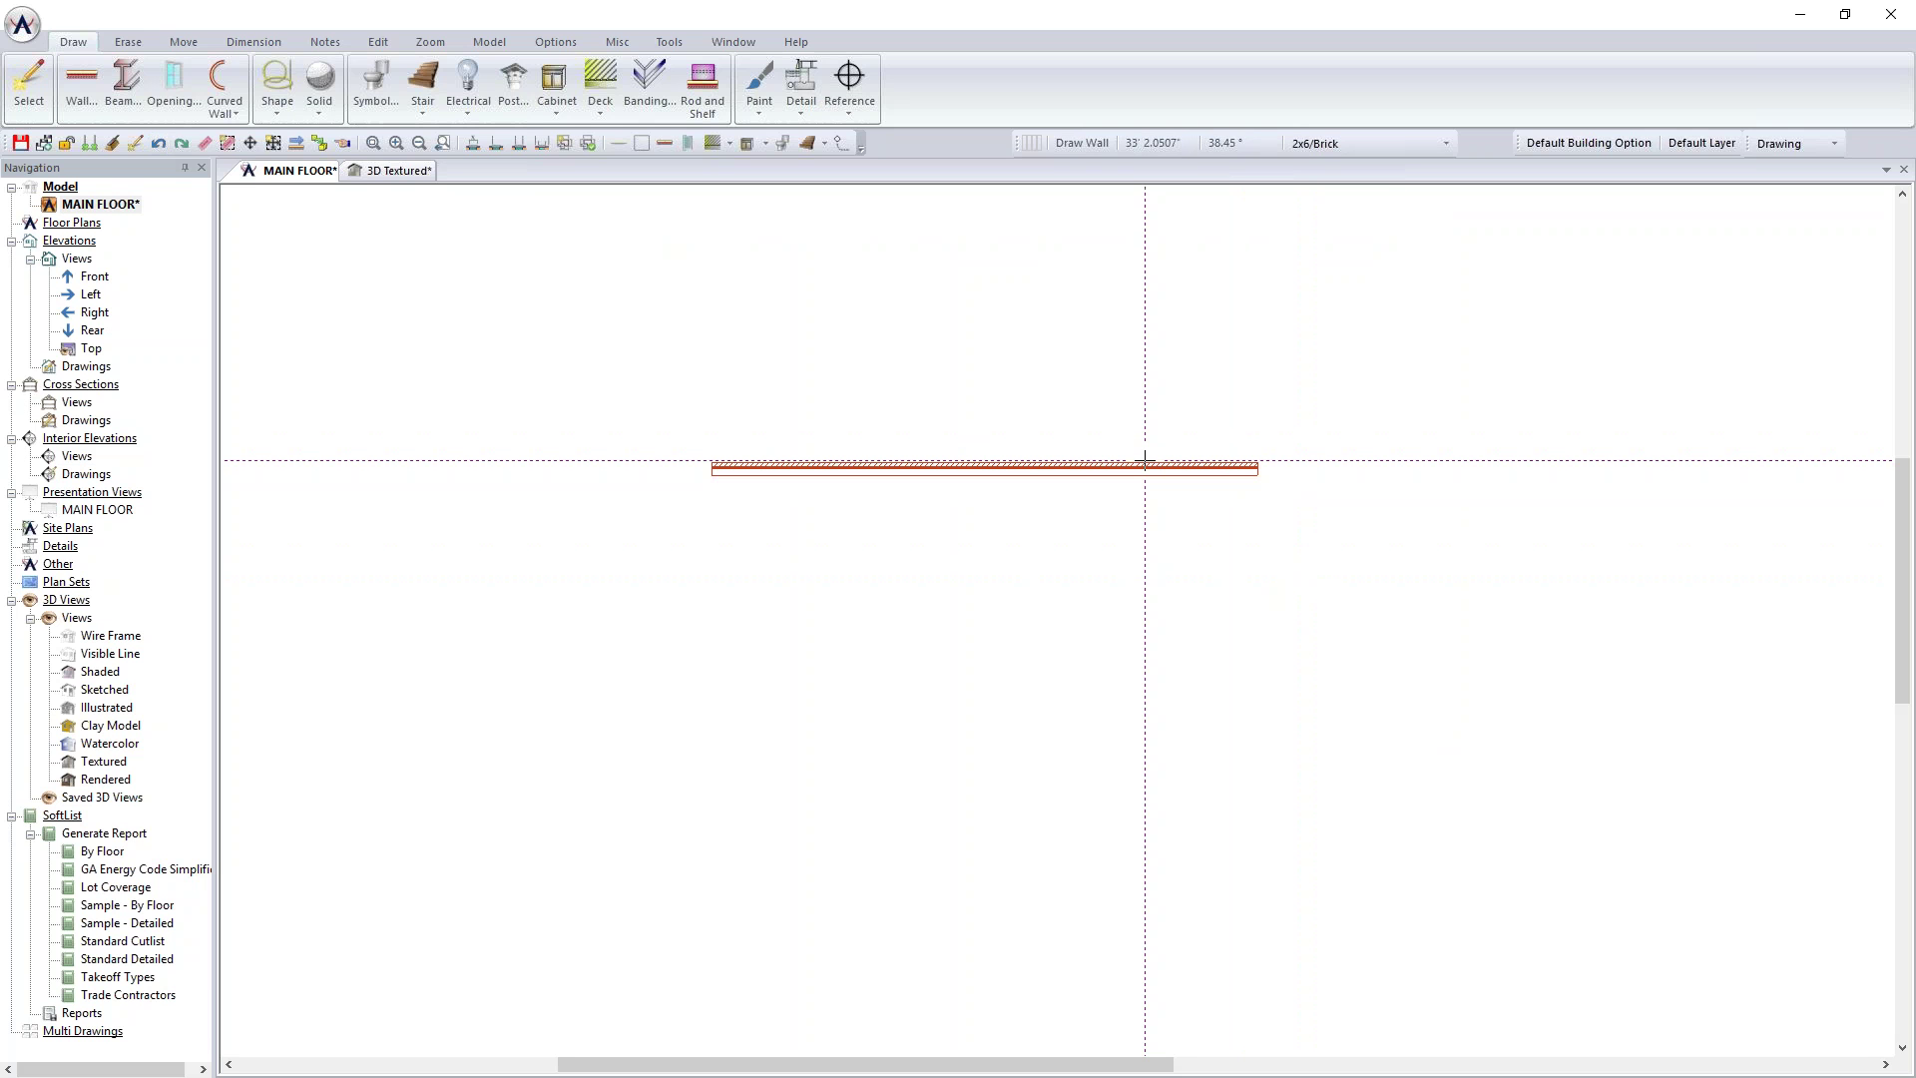
click(183, 145)
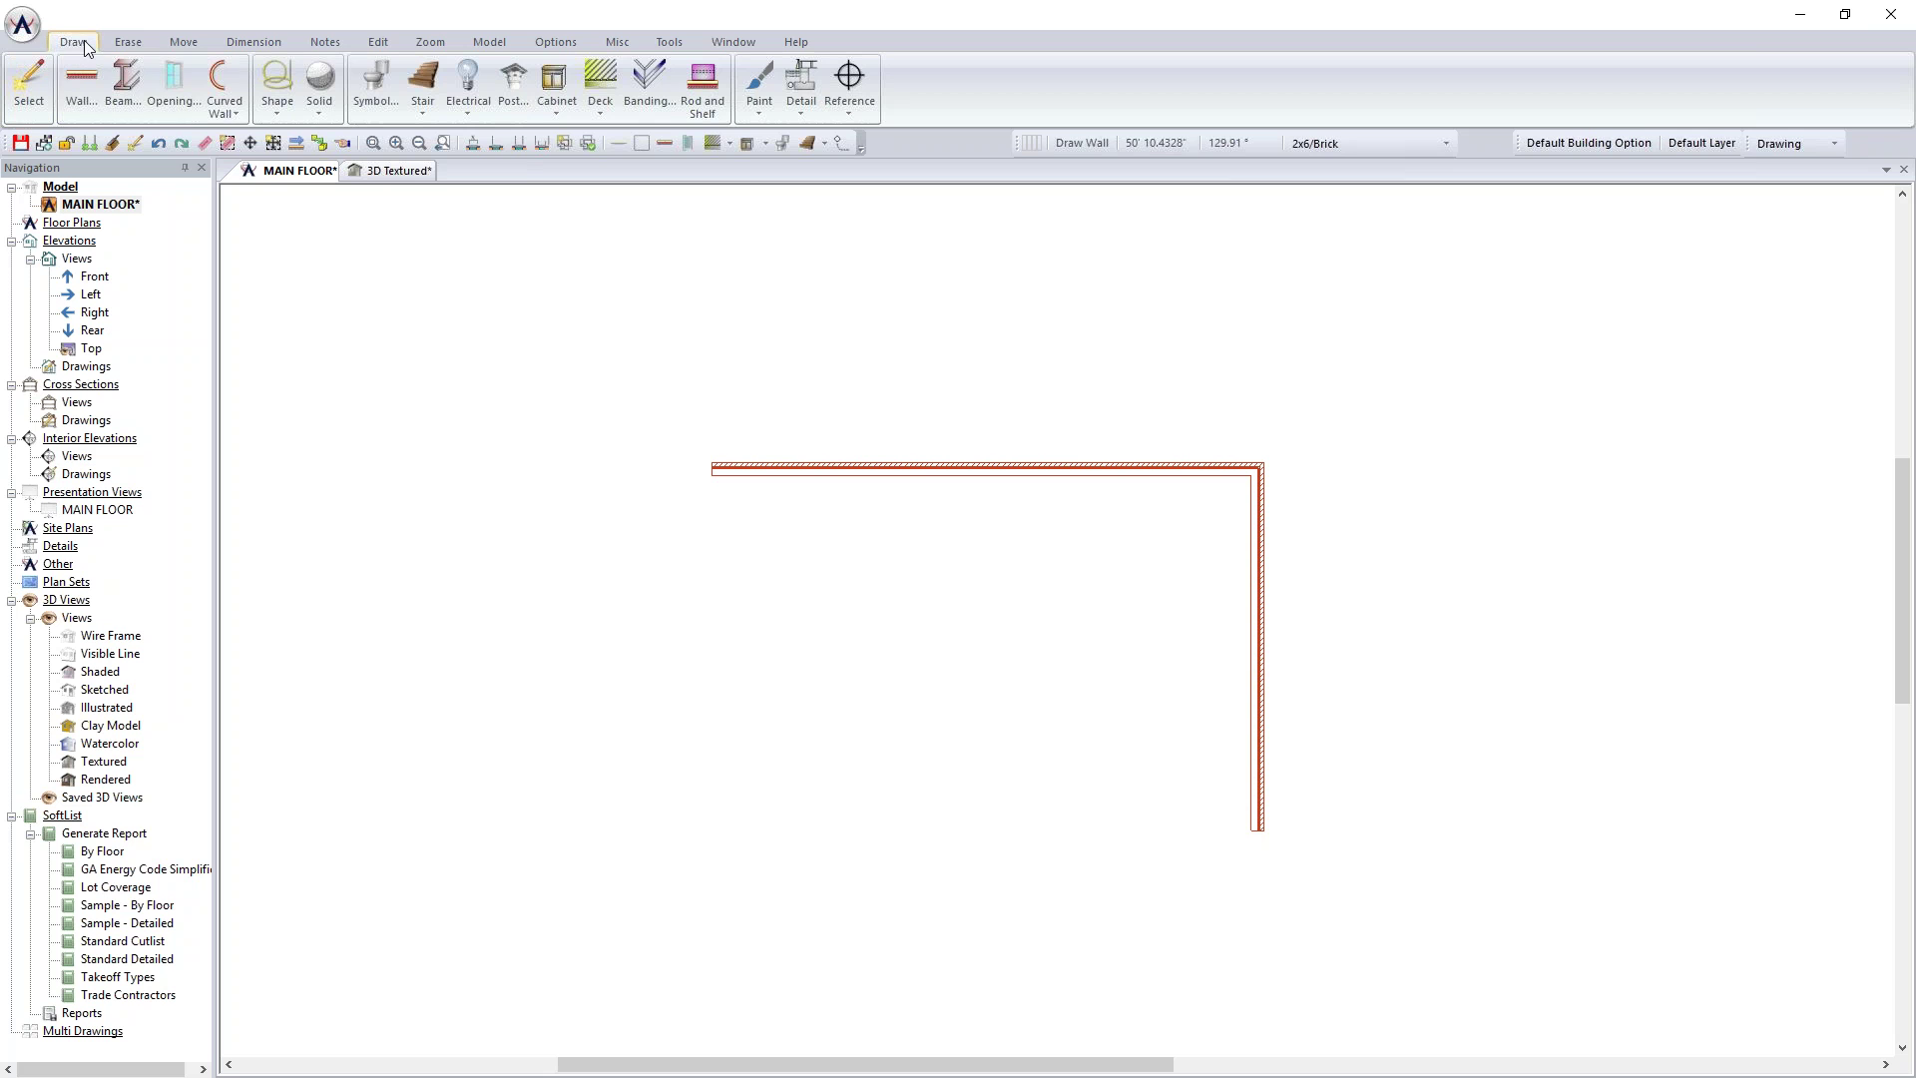
click(375, 82)
click(414, 136)
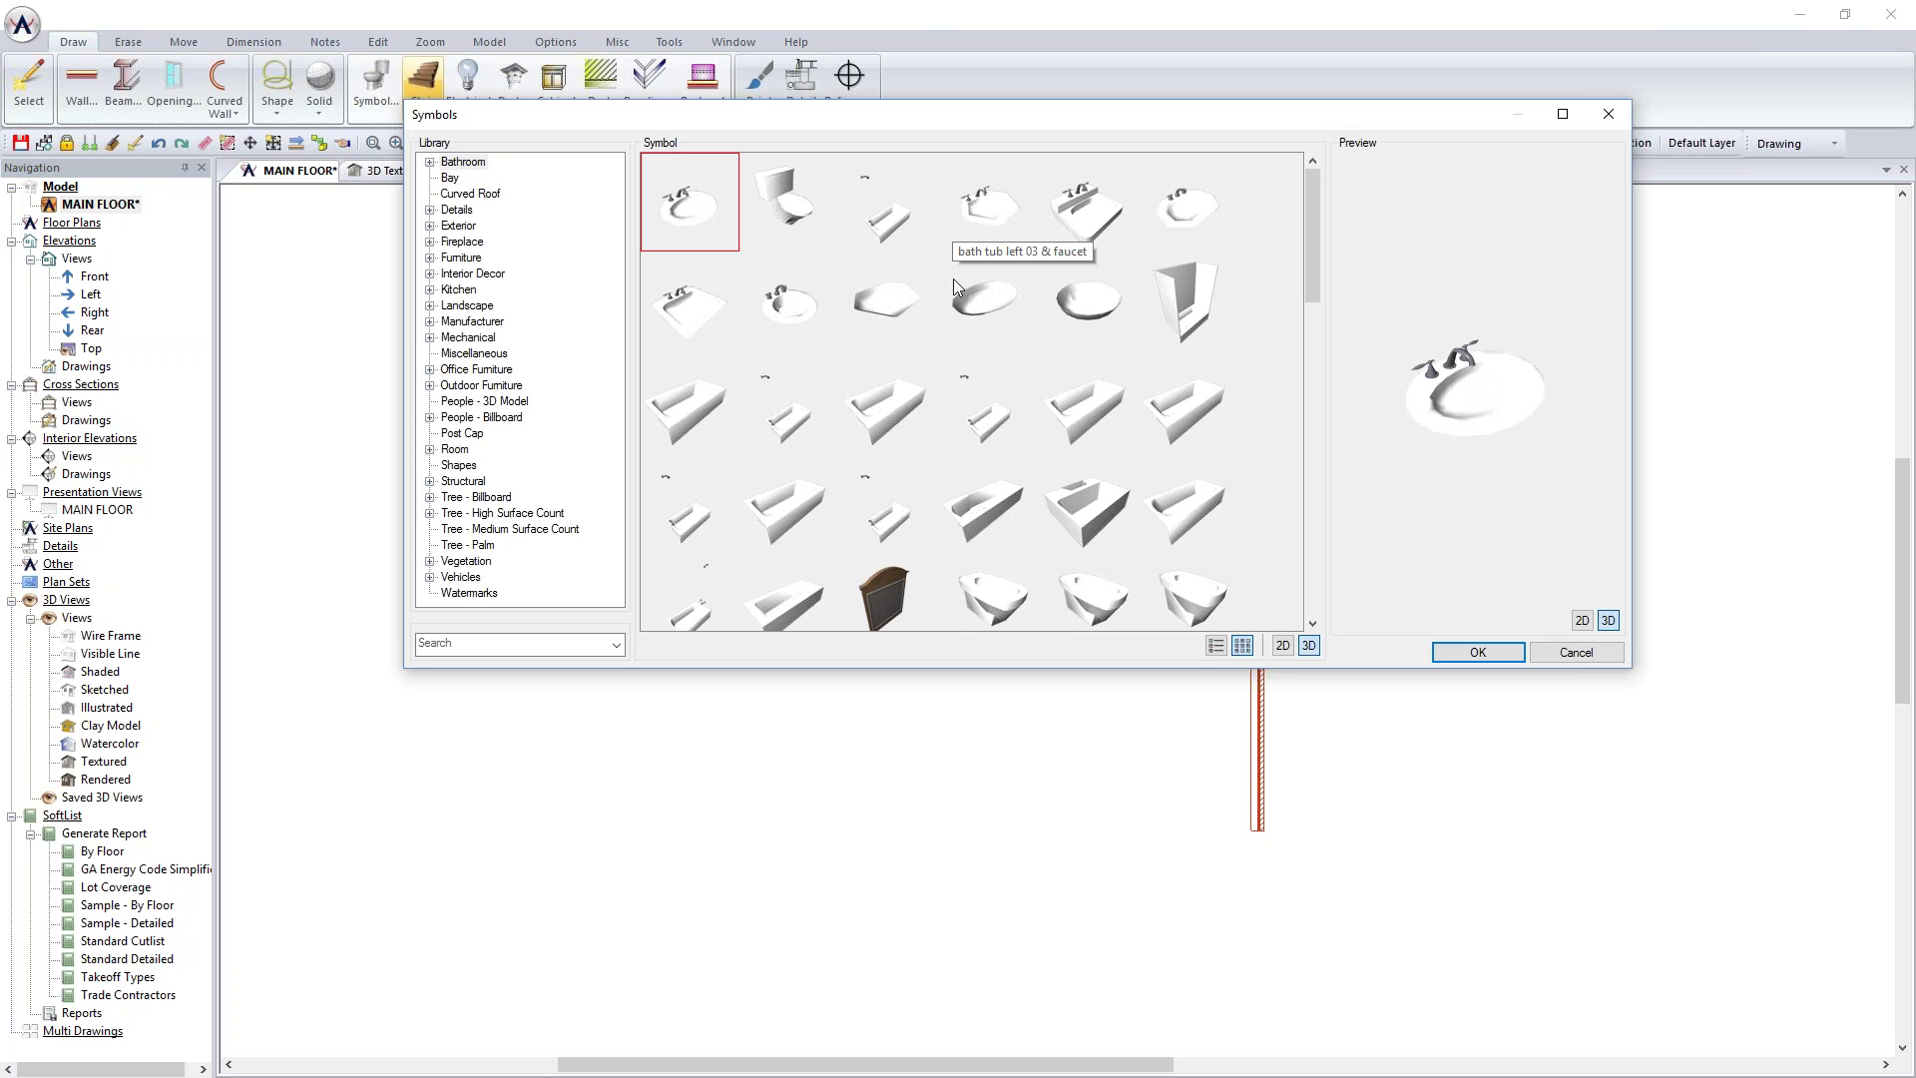
click(1575, 652)
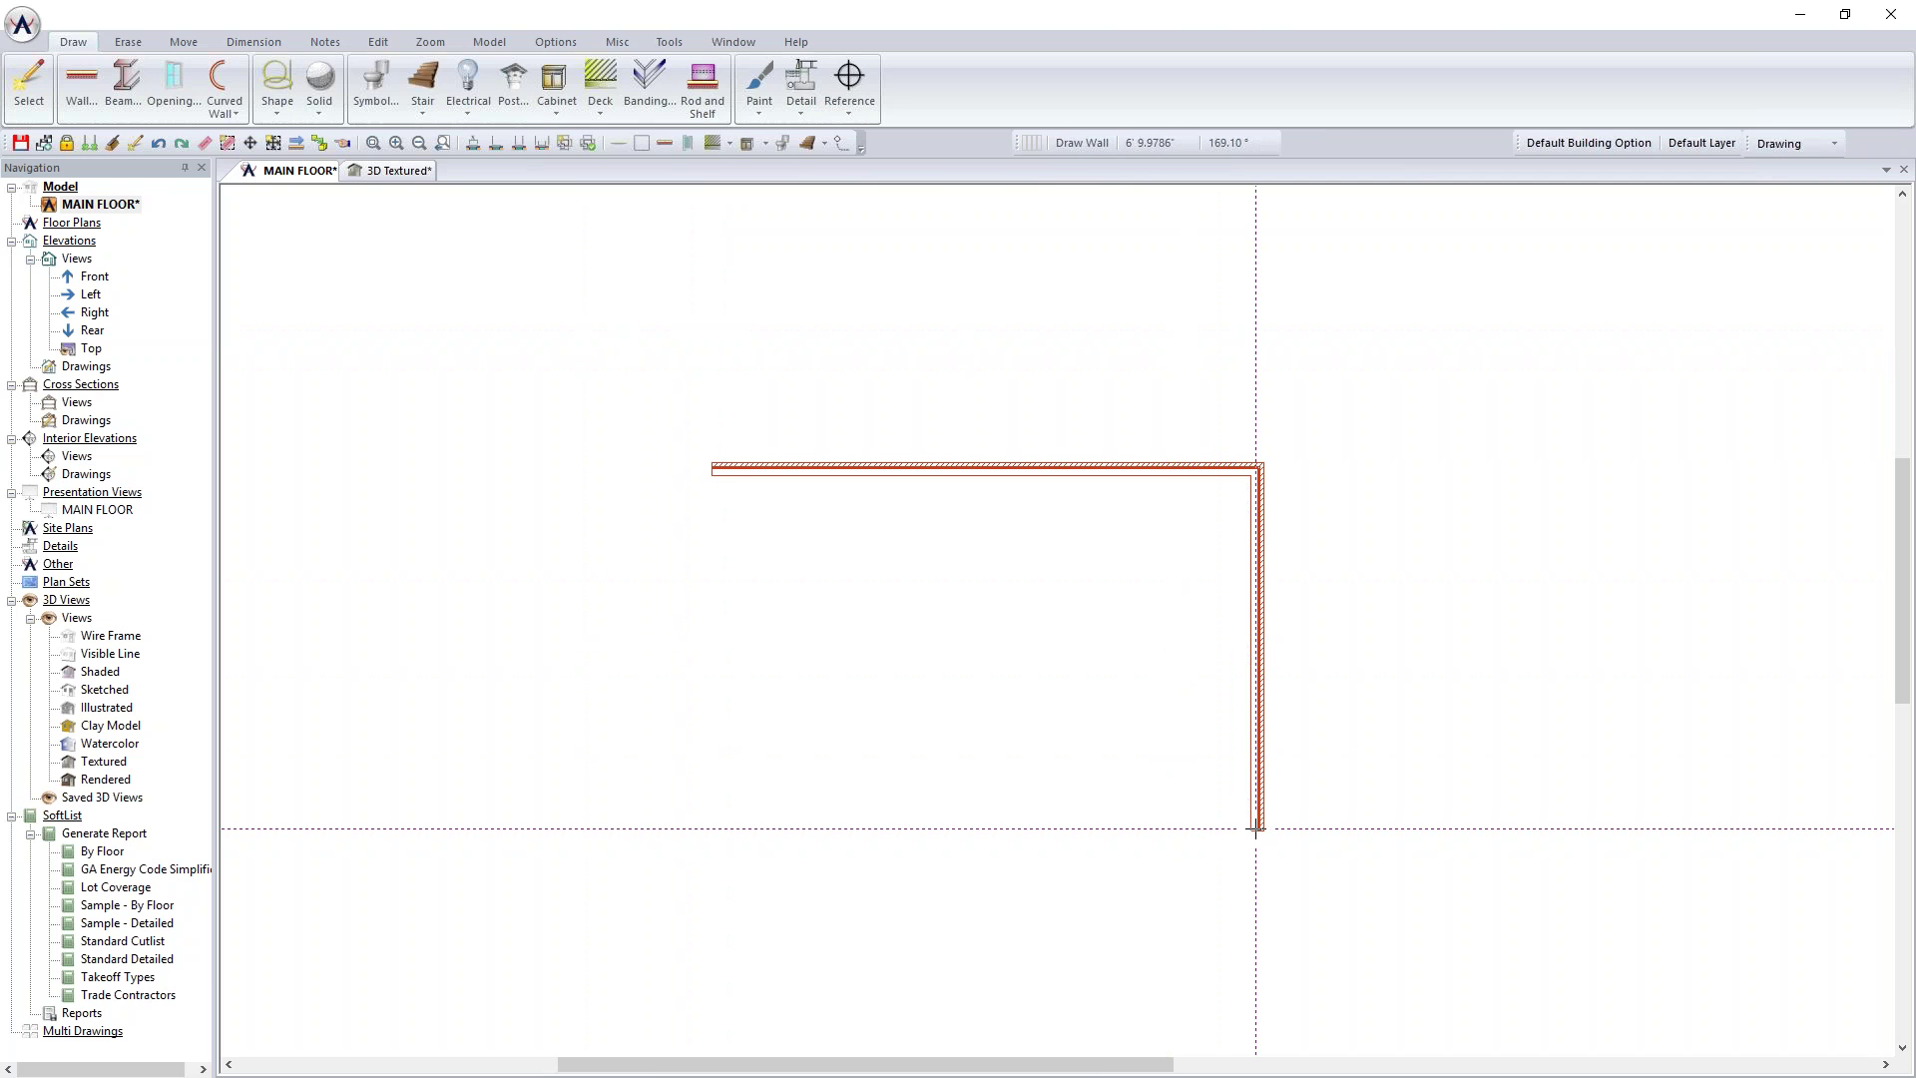
Step: Close the rectangle with lower and left 2x6/Brick walls and turn on automatic exterior dimensions
mouse_move(1256, 827)
mouse_down()
mouse_move(707, 828)
mouse_move(711, 470)
mouse_up()
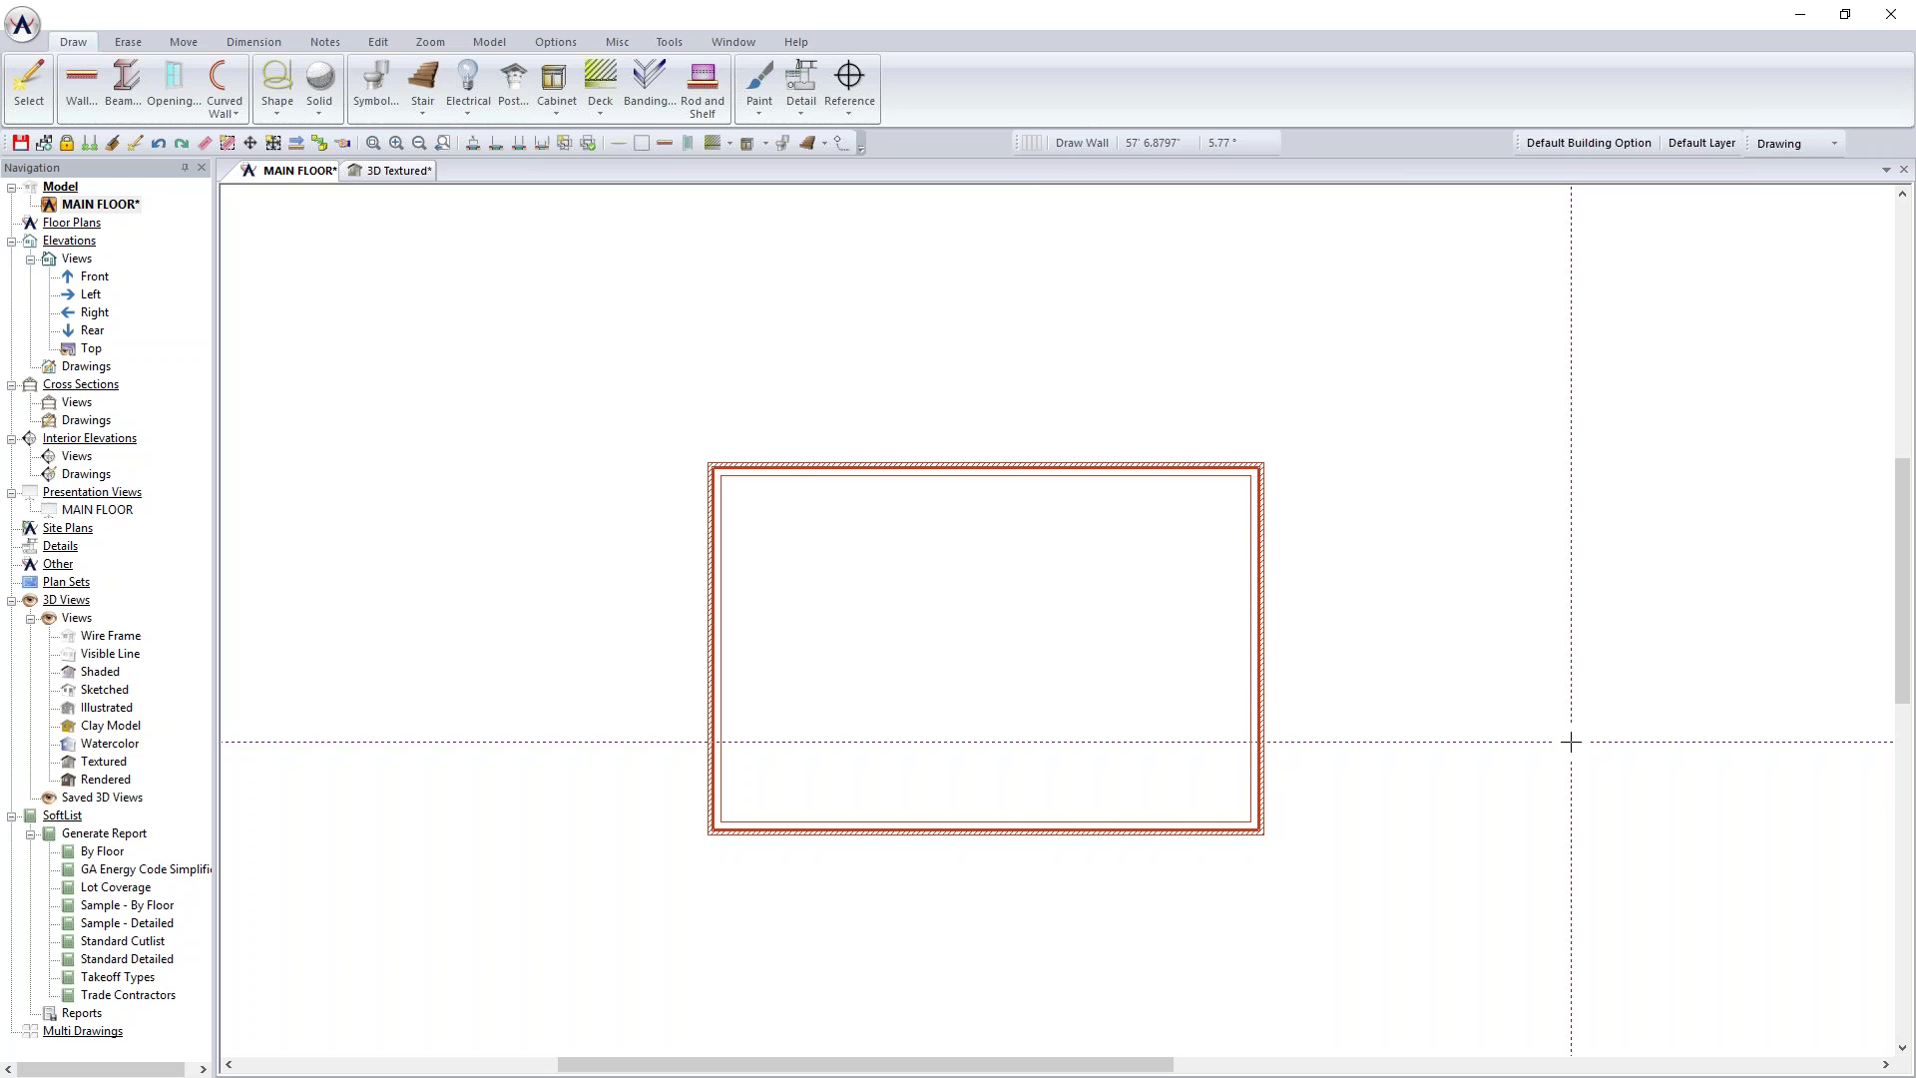
click(562, 146)
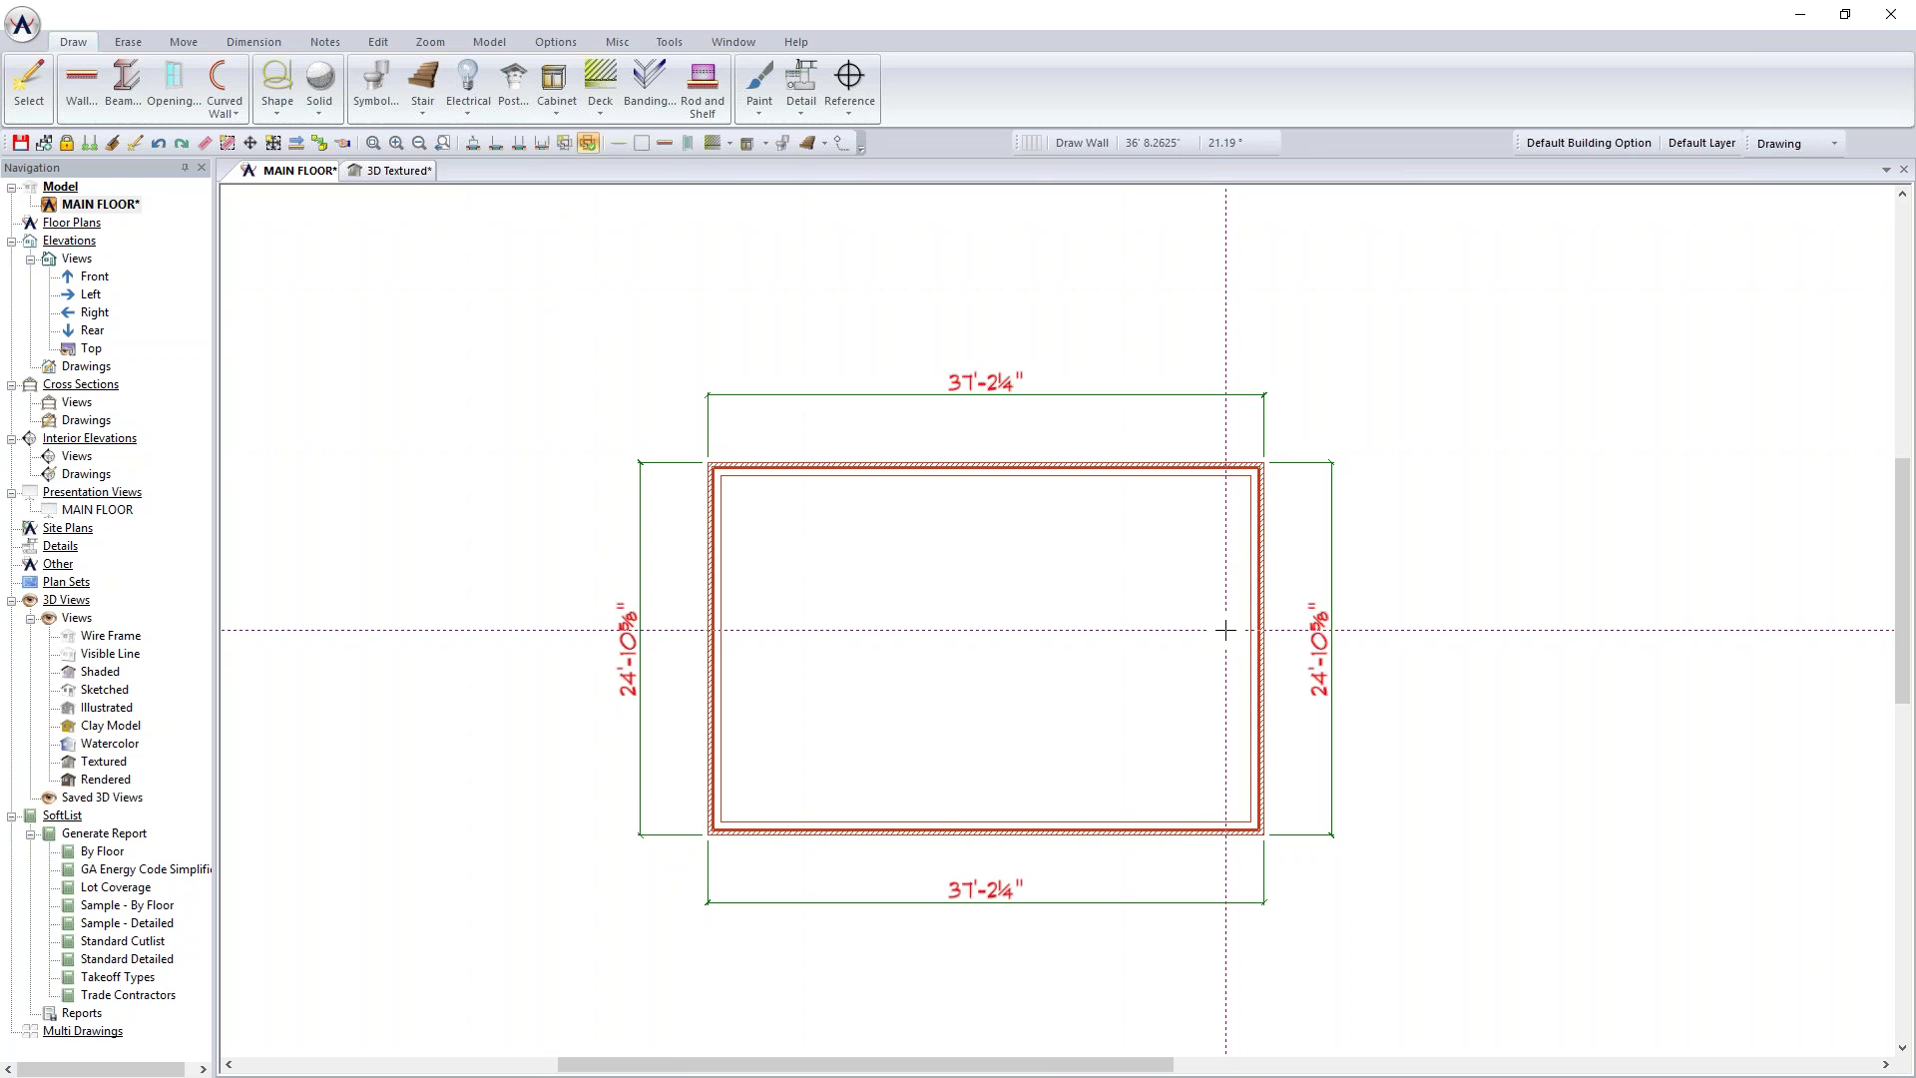
scroll(1267, 589, down, 2)
scroll(1056, 619, up, 1)
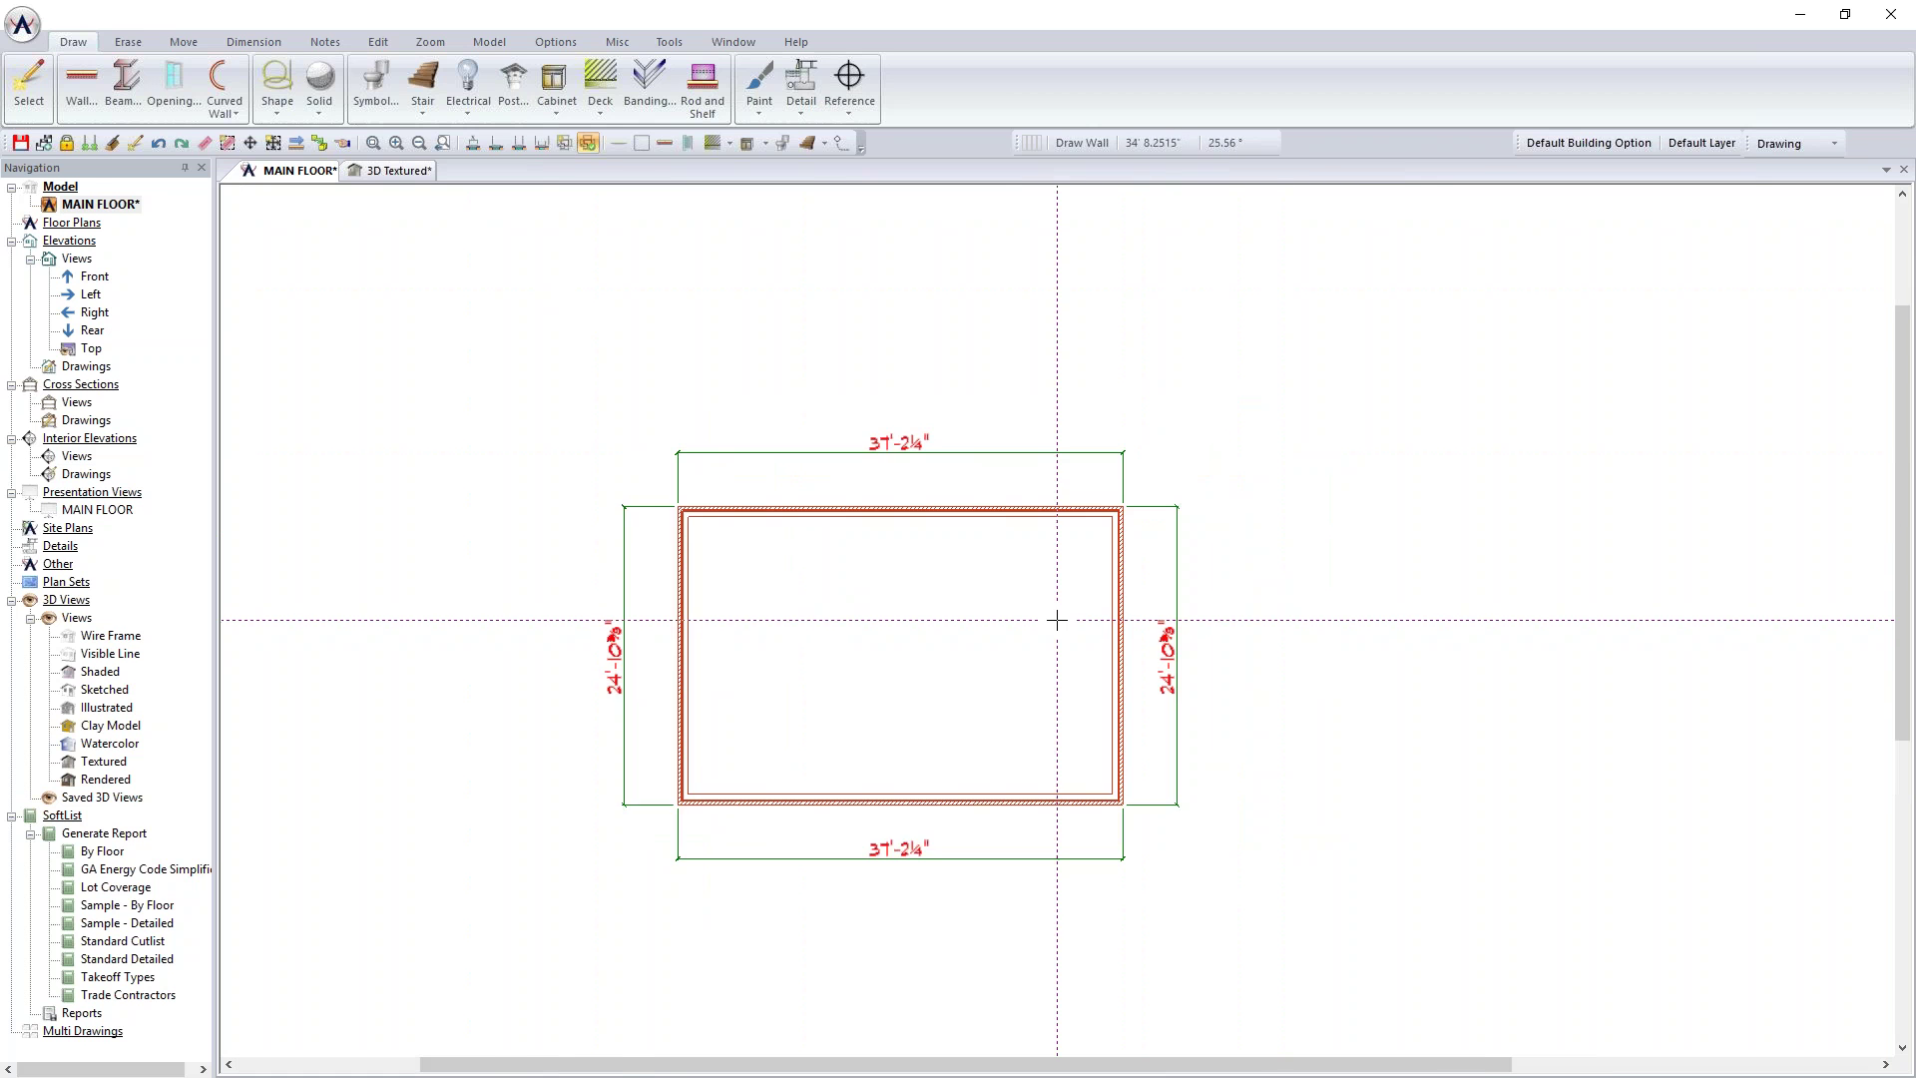
scroll(1057, 619, up, 1)
middle_drag(1057, 620, 1215, 560)
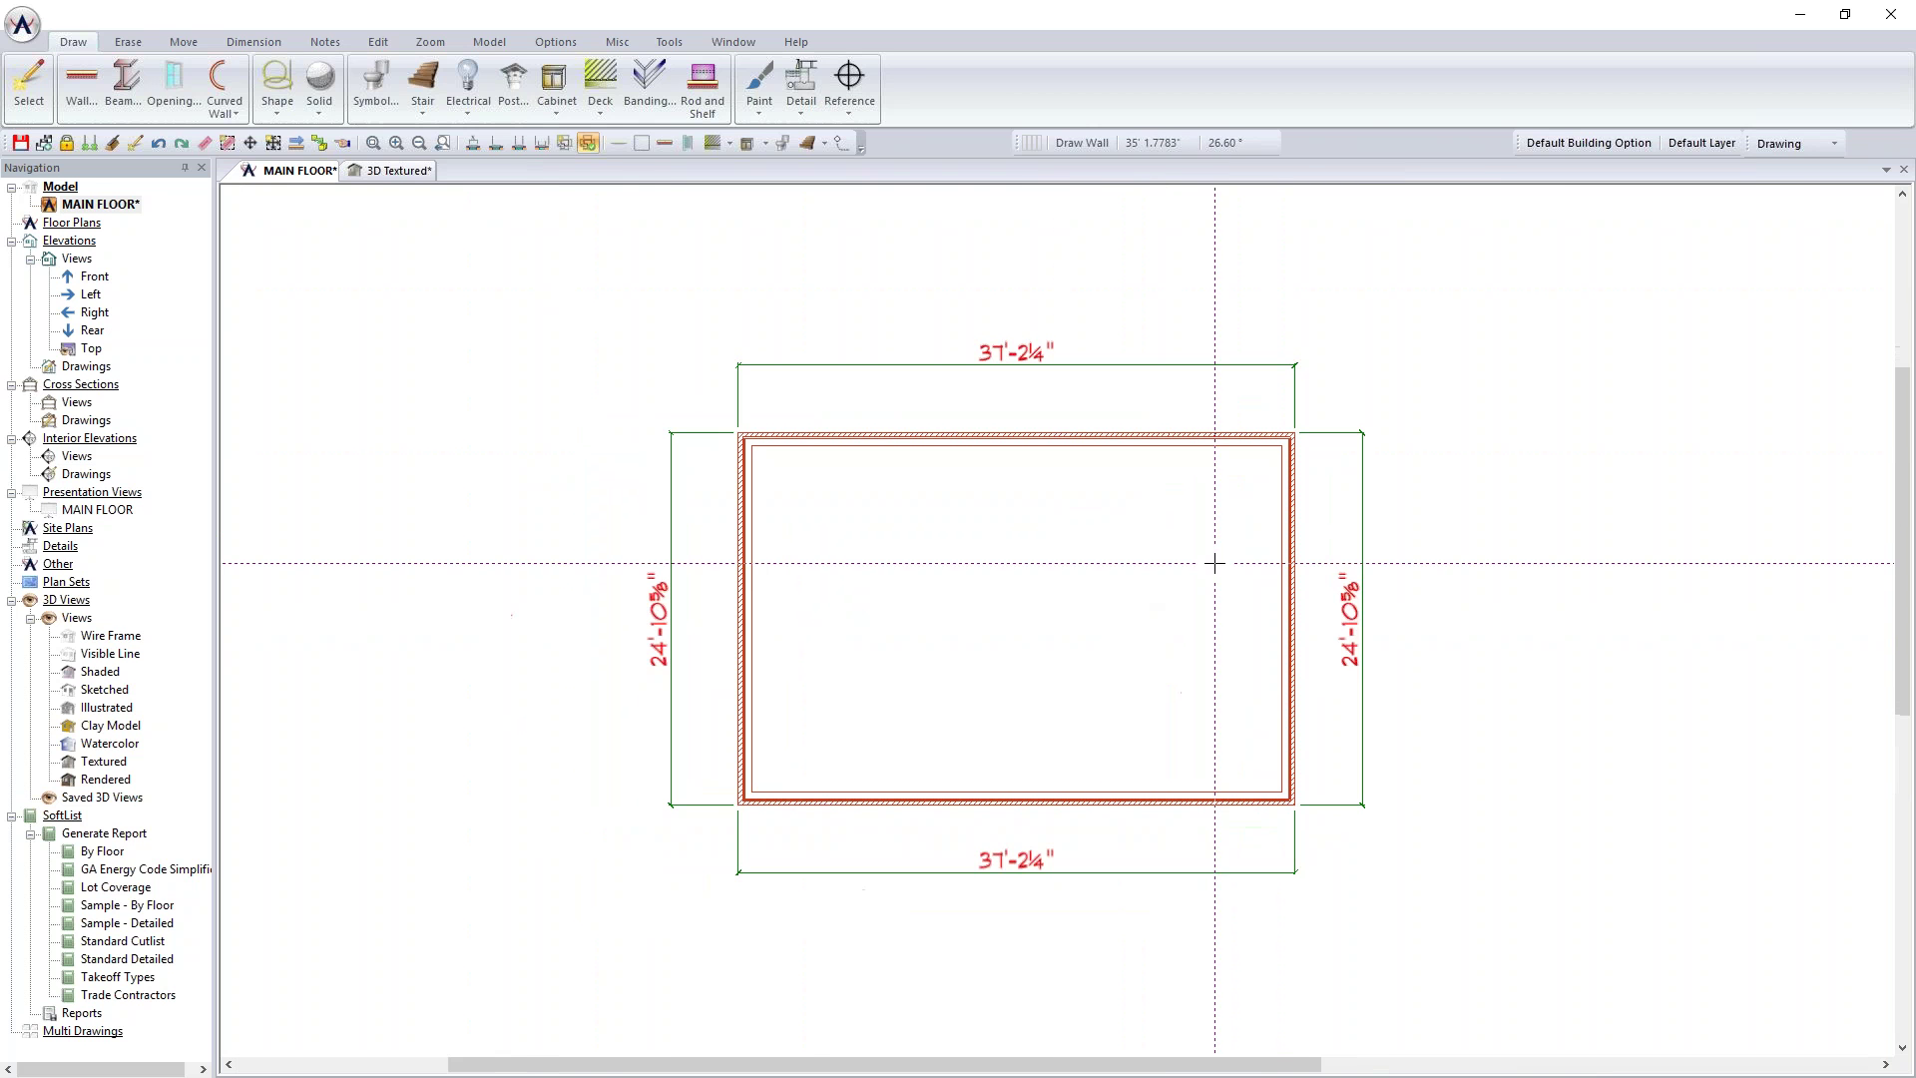
Step: Erase the lower and left brick walls in the 3D Textured view and check the result in the MAIN FLOOR plan
click(392, 169)
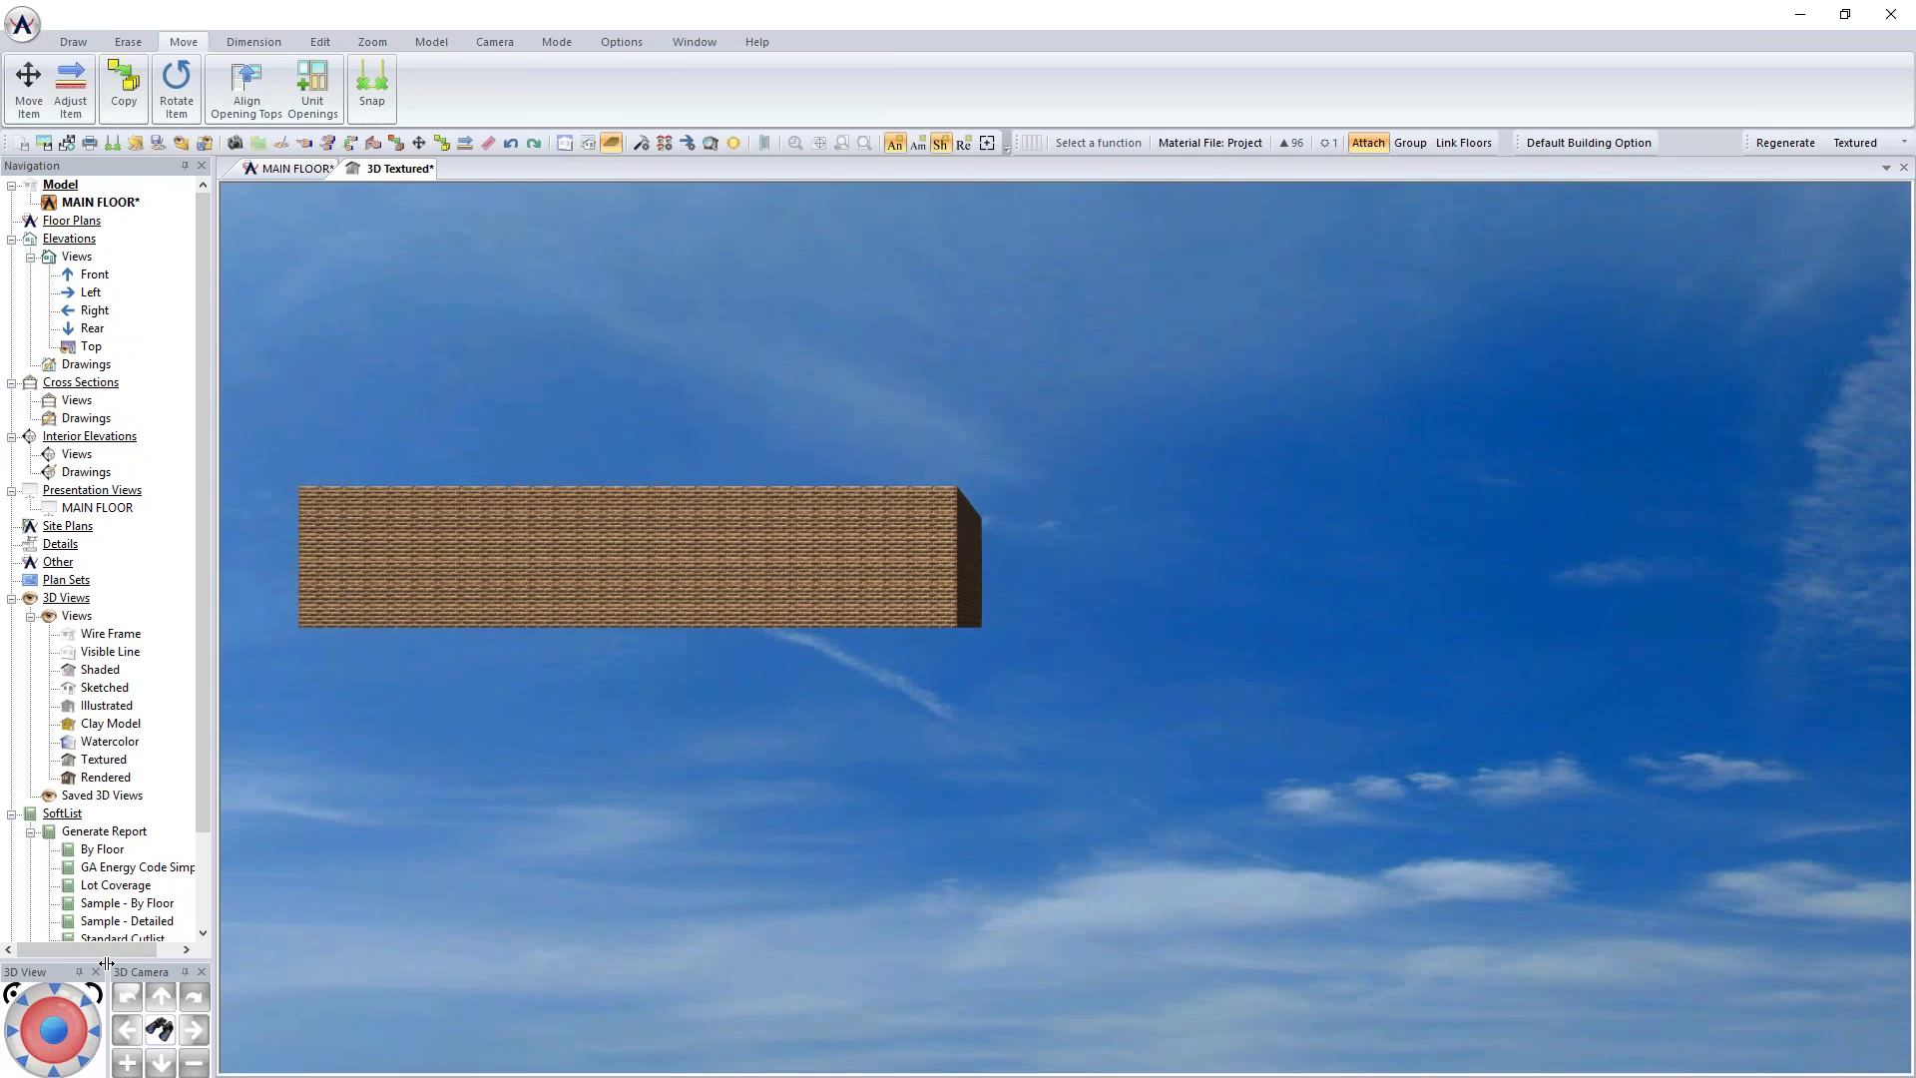
click(83, 1067)
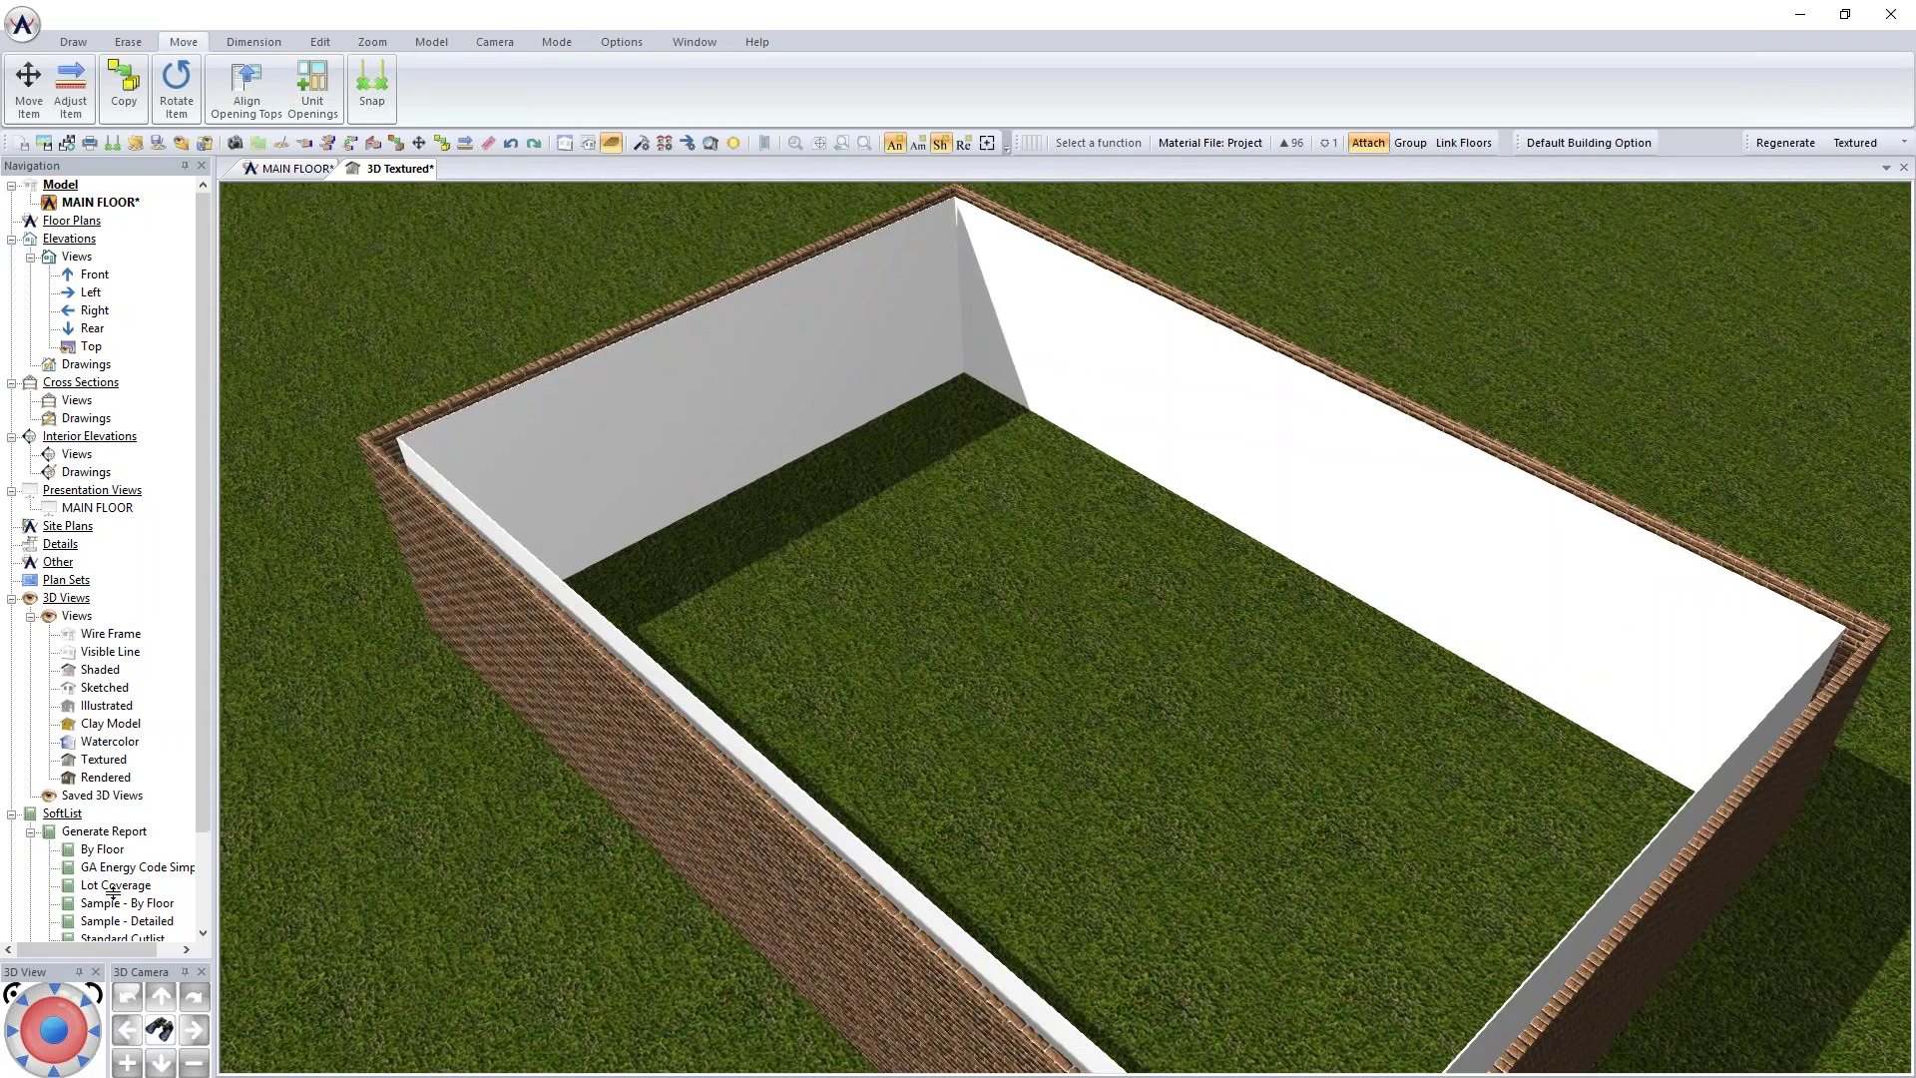
drag(113, 891, 113, 894)
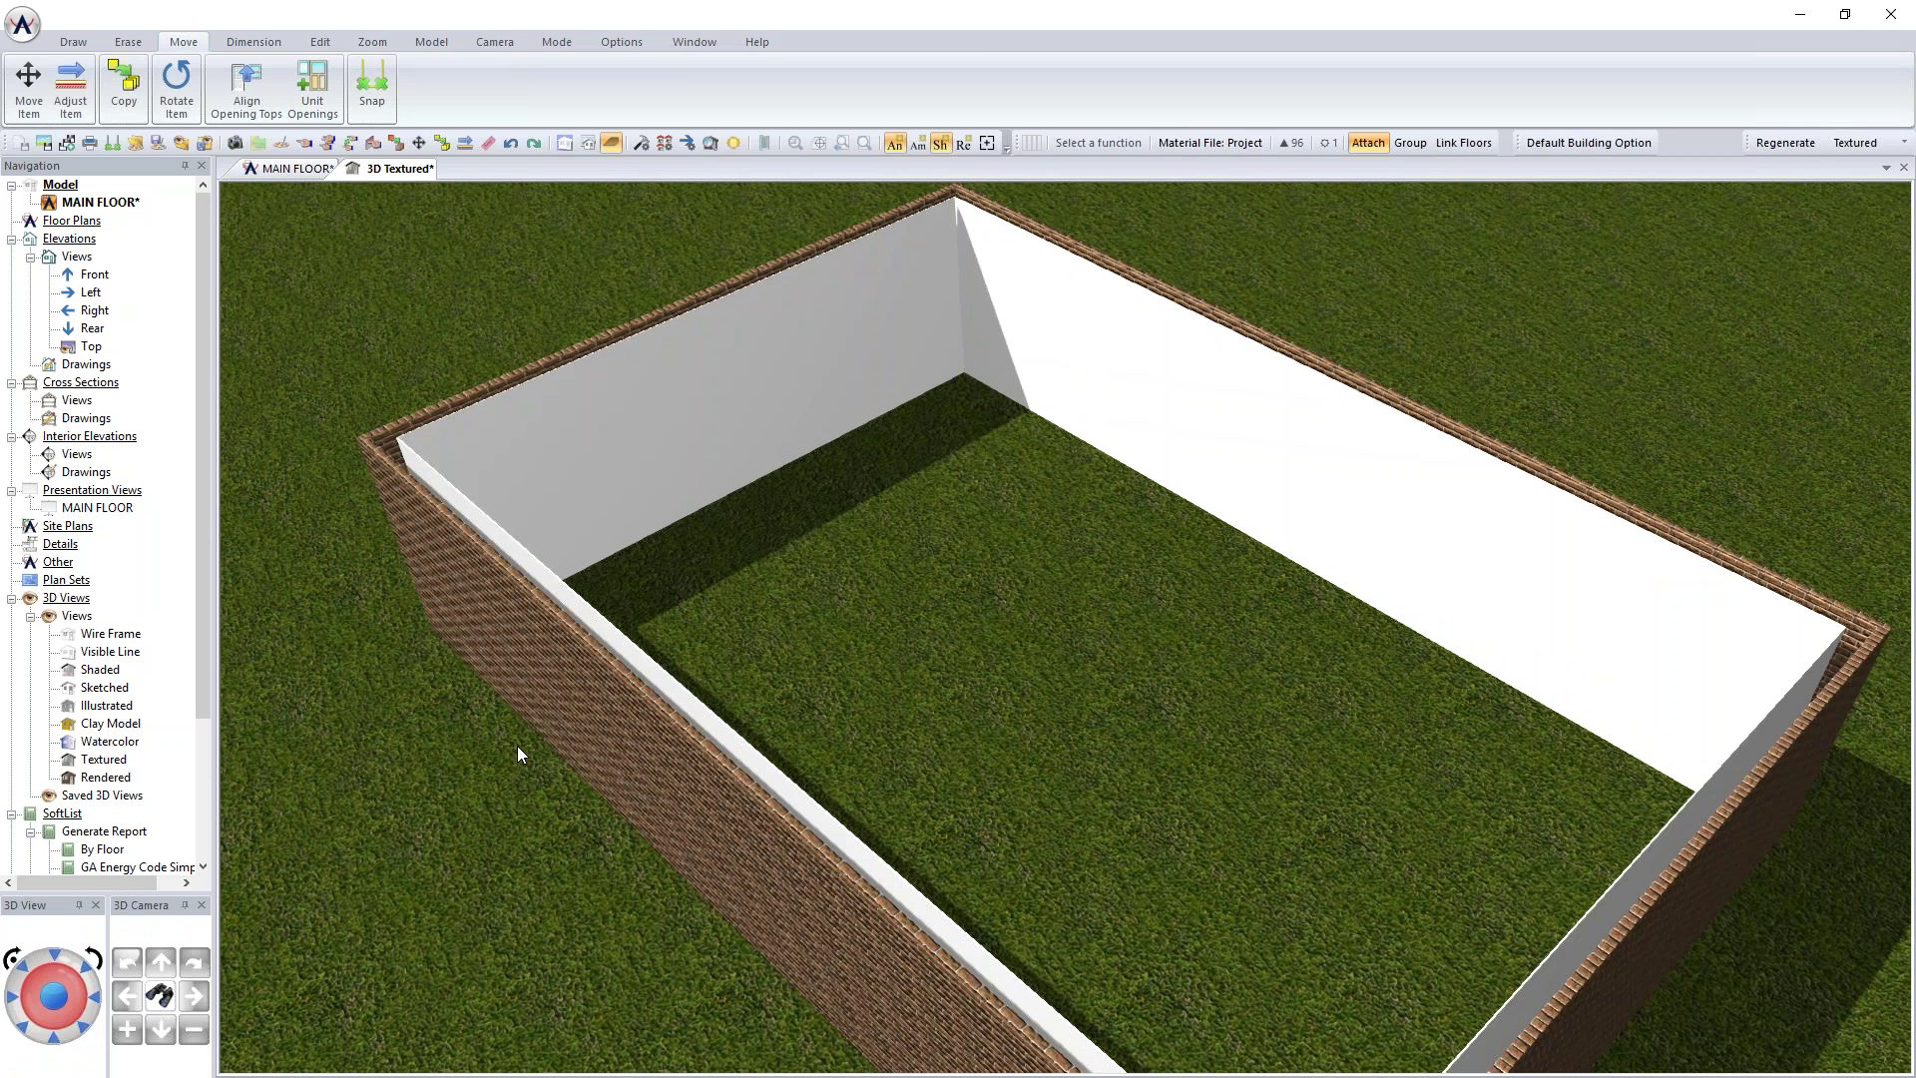
click(135, 44)
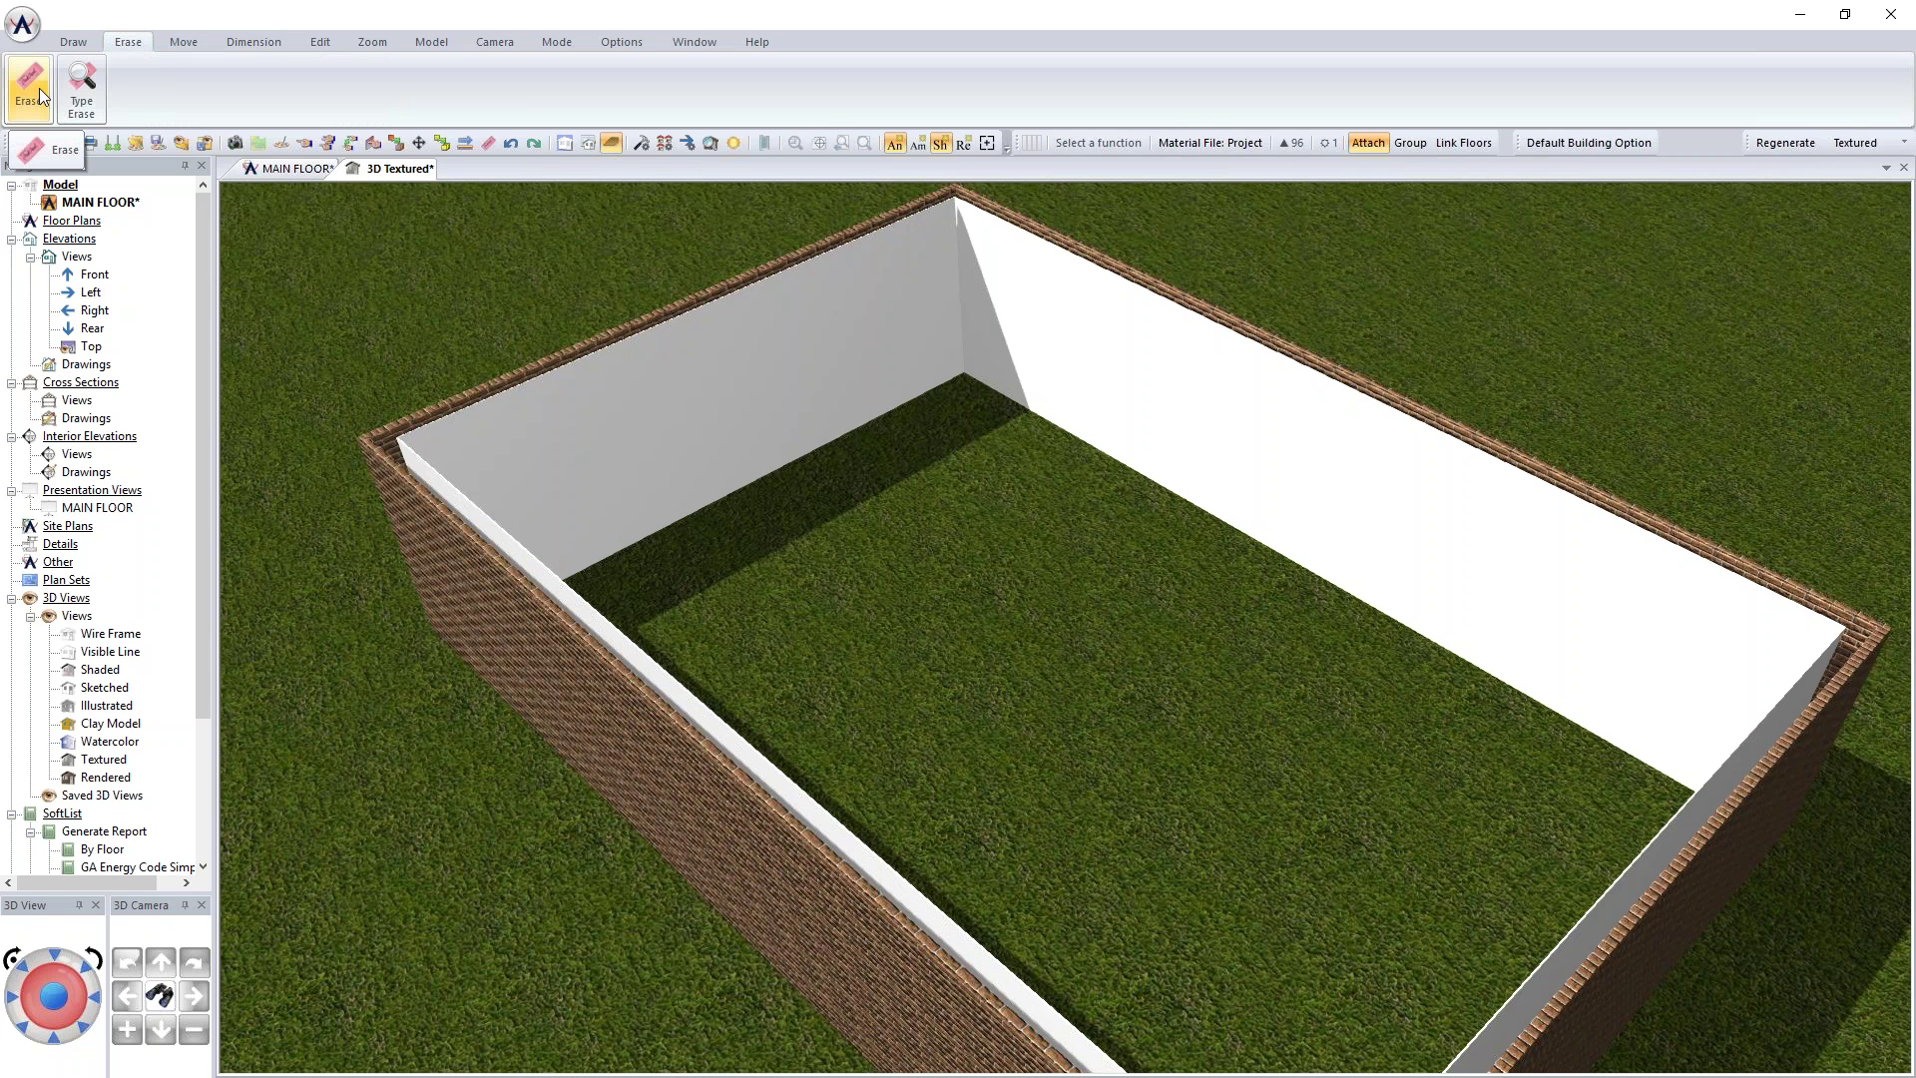
click(33, 88)
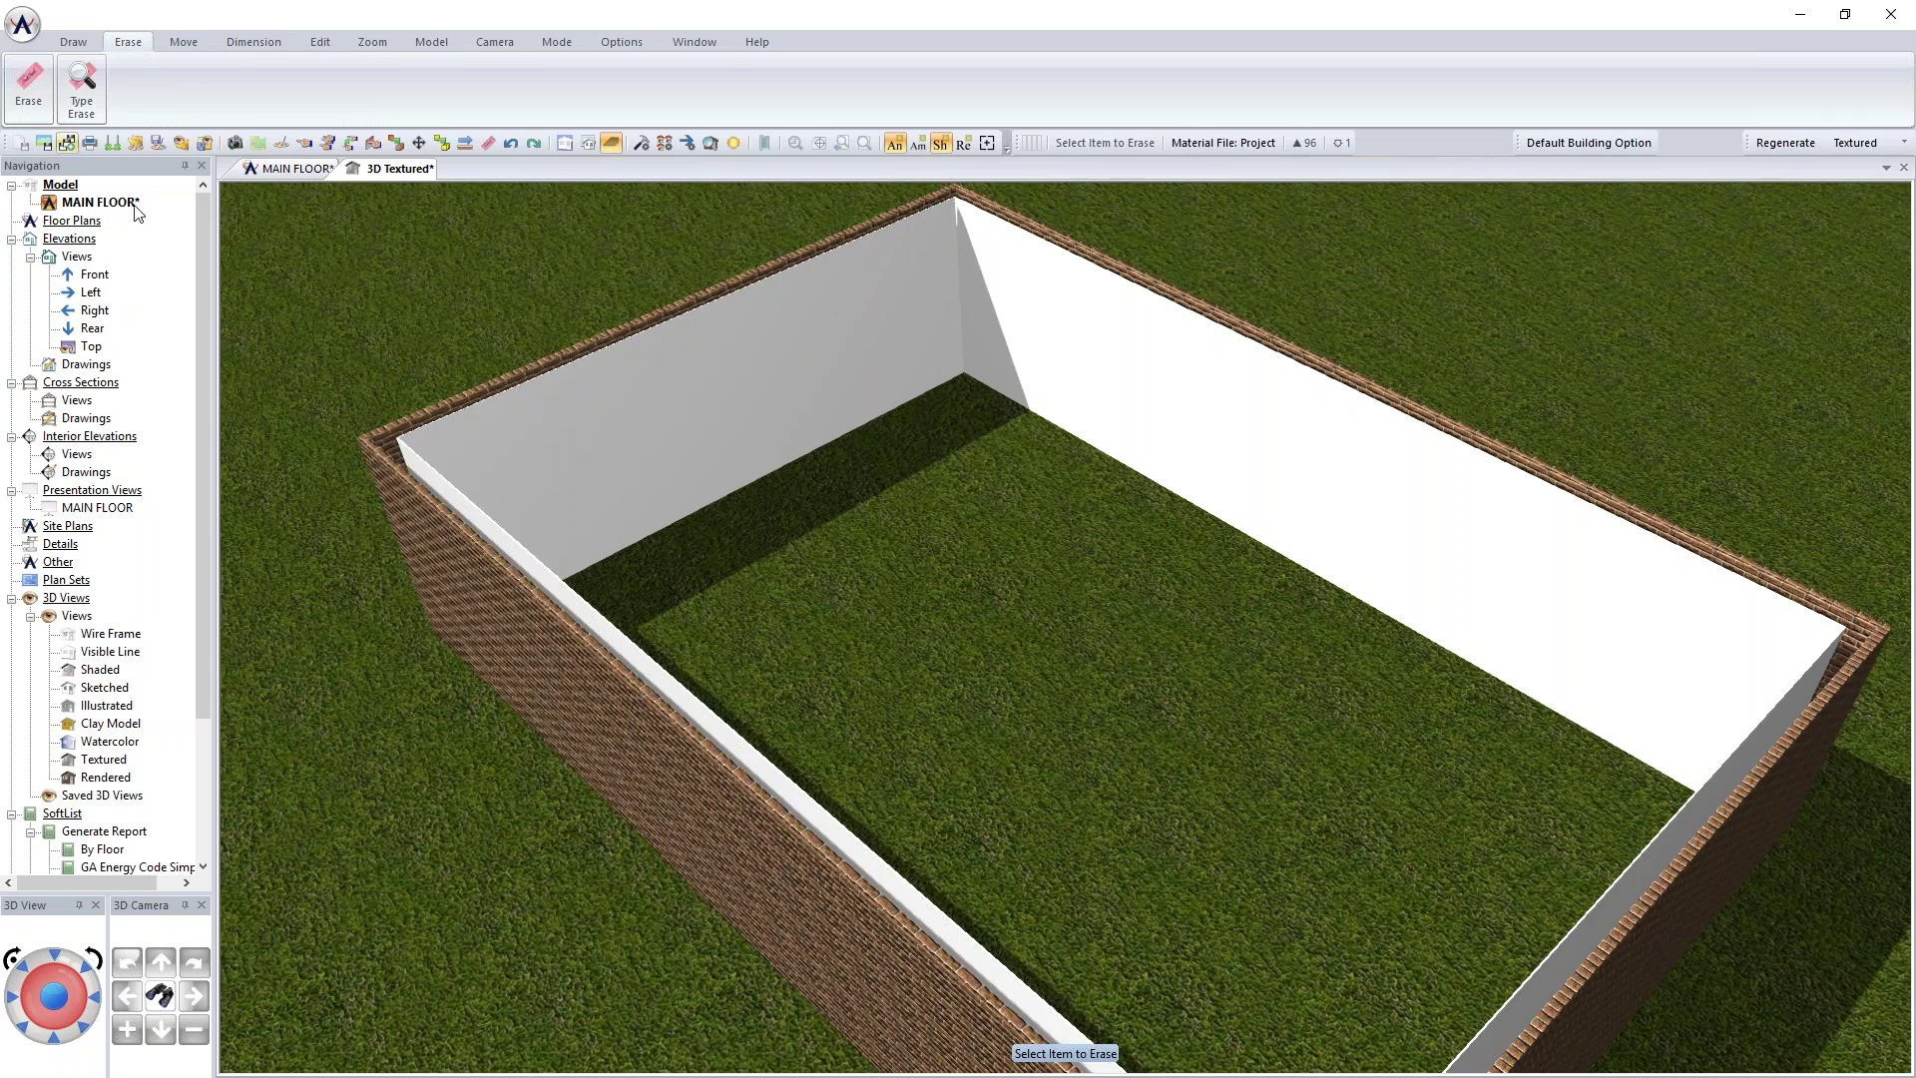
click(531, 621)
click(541, 477)
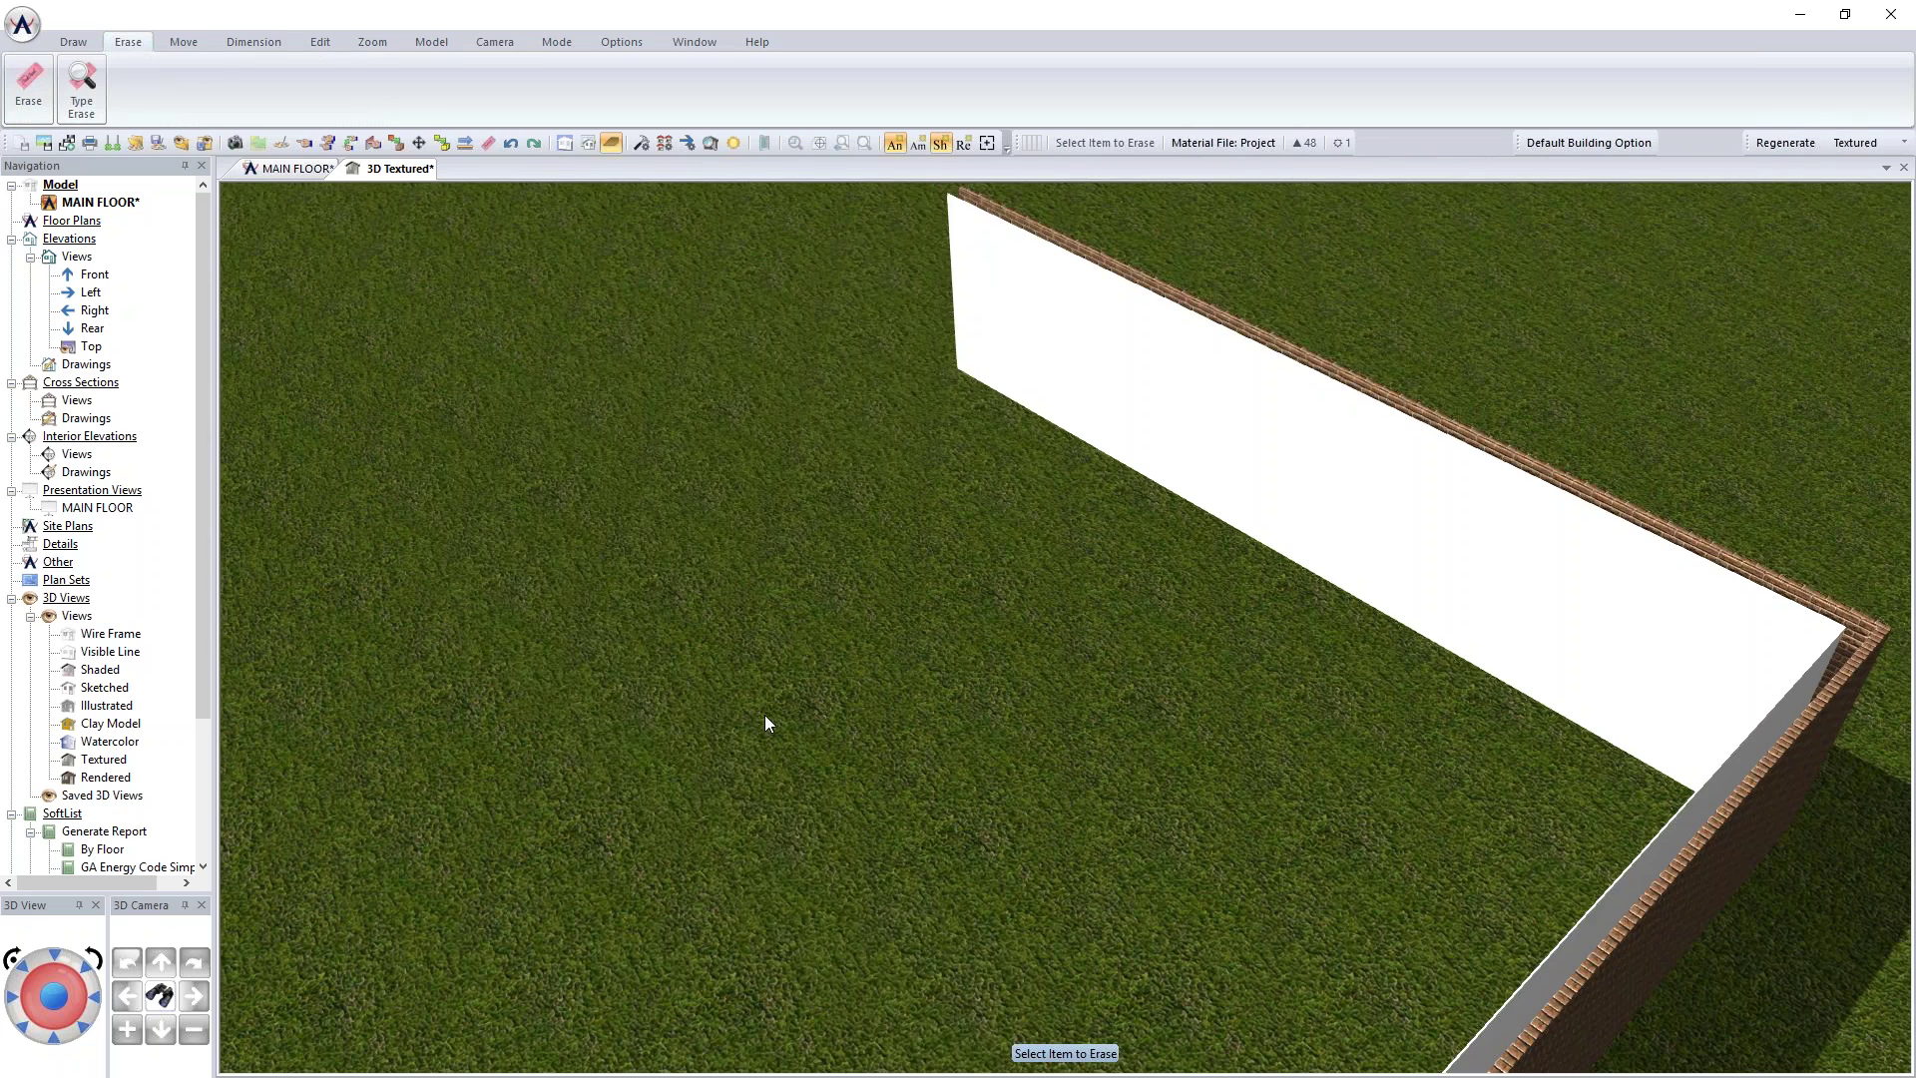
middle_drag(764, 715, 806, 717)
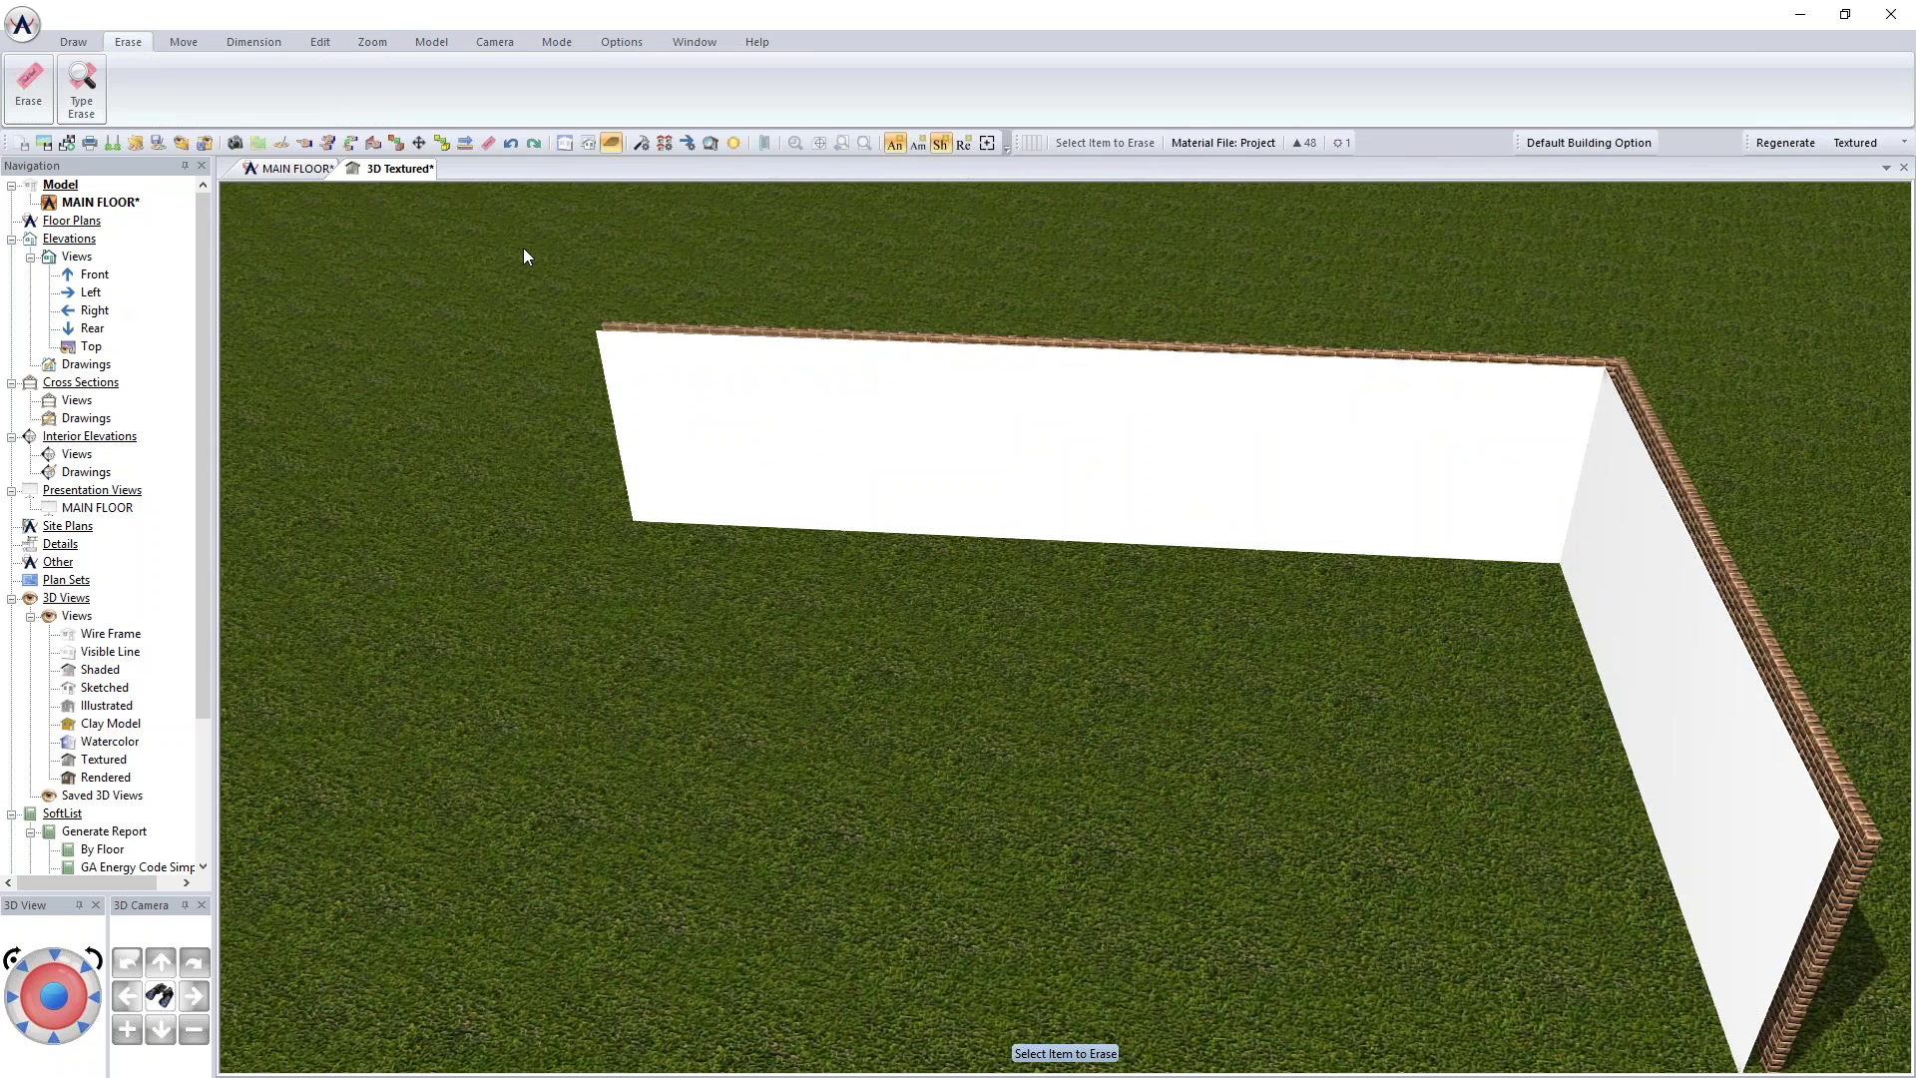
click(311, 177)
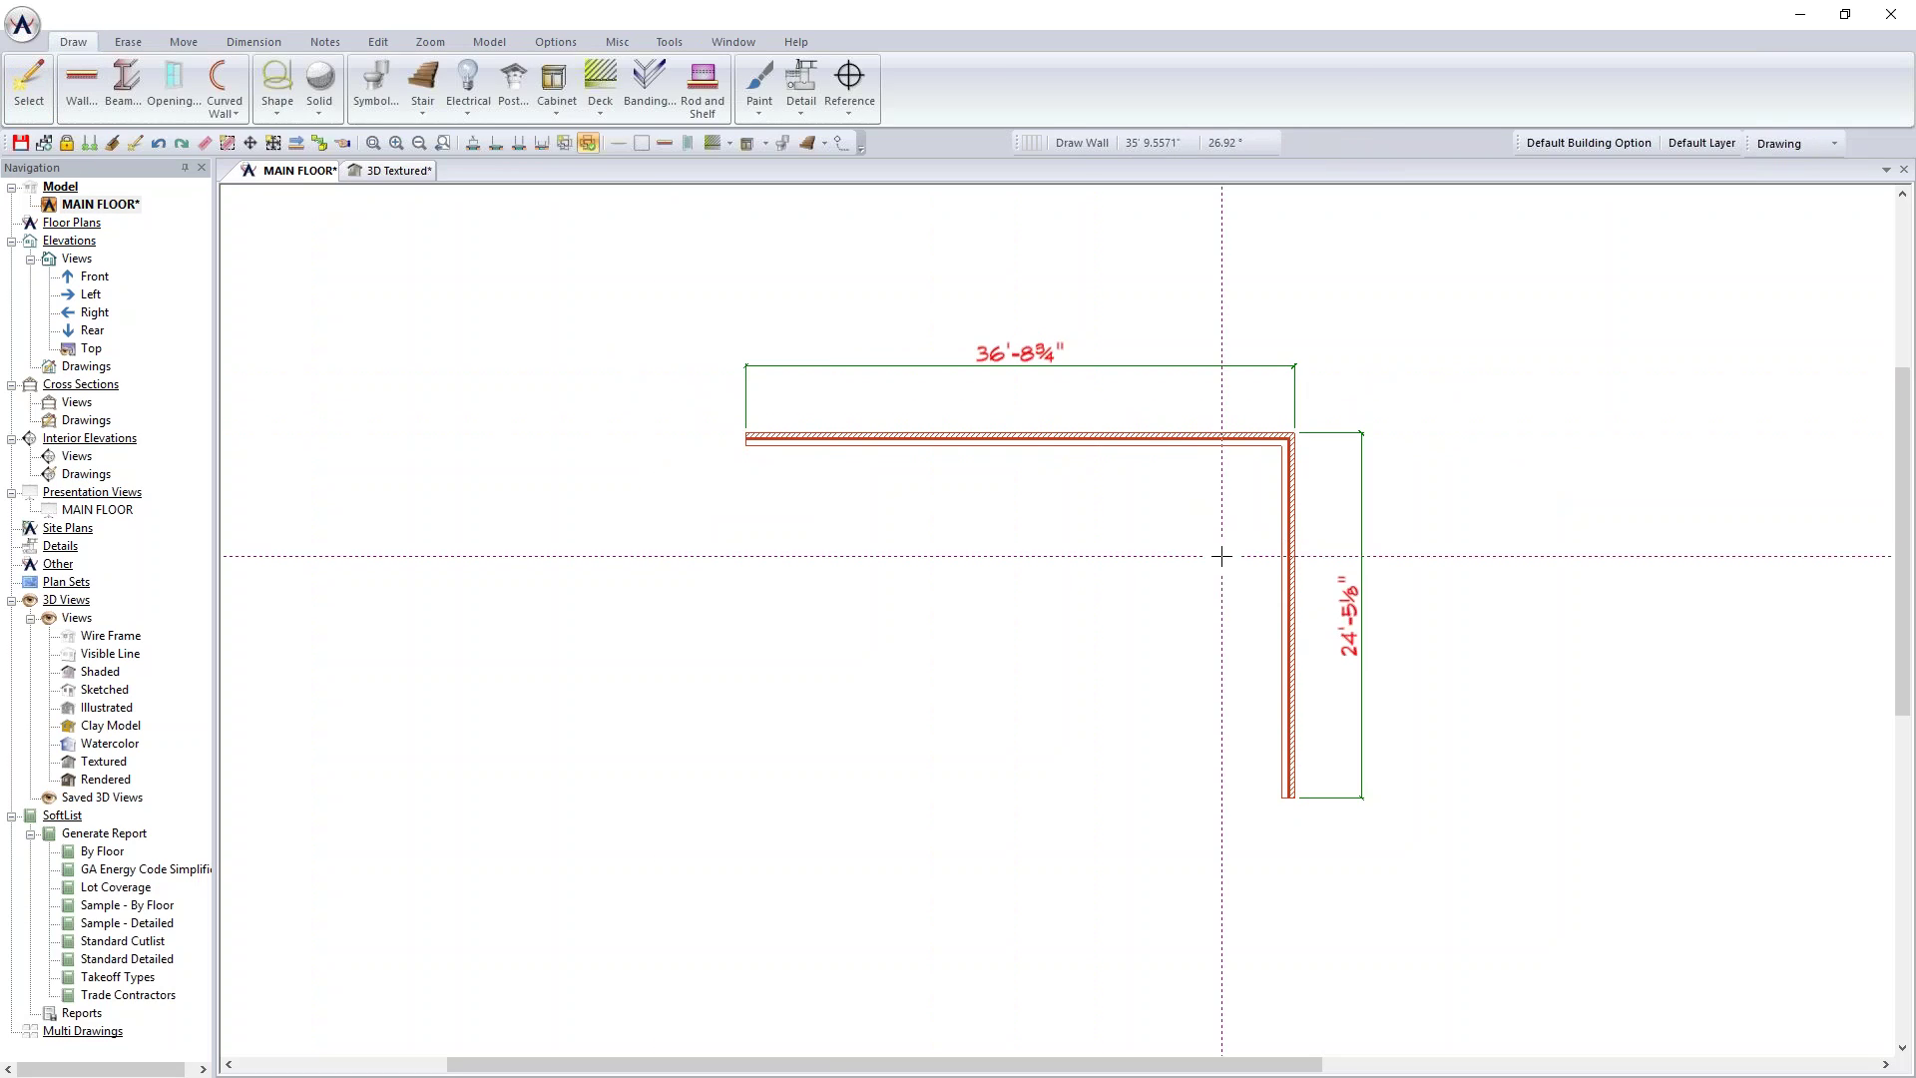
Step: In the 3D Textured view, draw a front 2x6/Brick wall about 36'-4¼" long and a left one about 24'-1¾" up to the rear wall
click(395, 171)
click(78, 42)
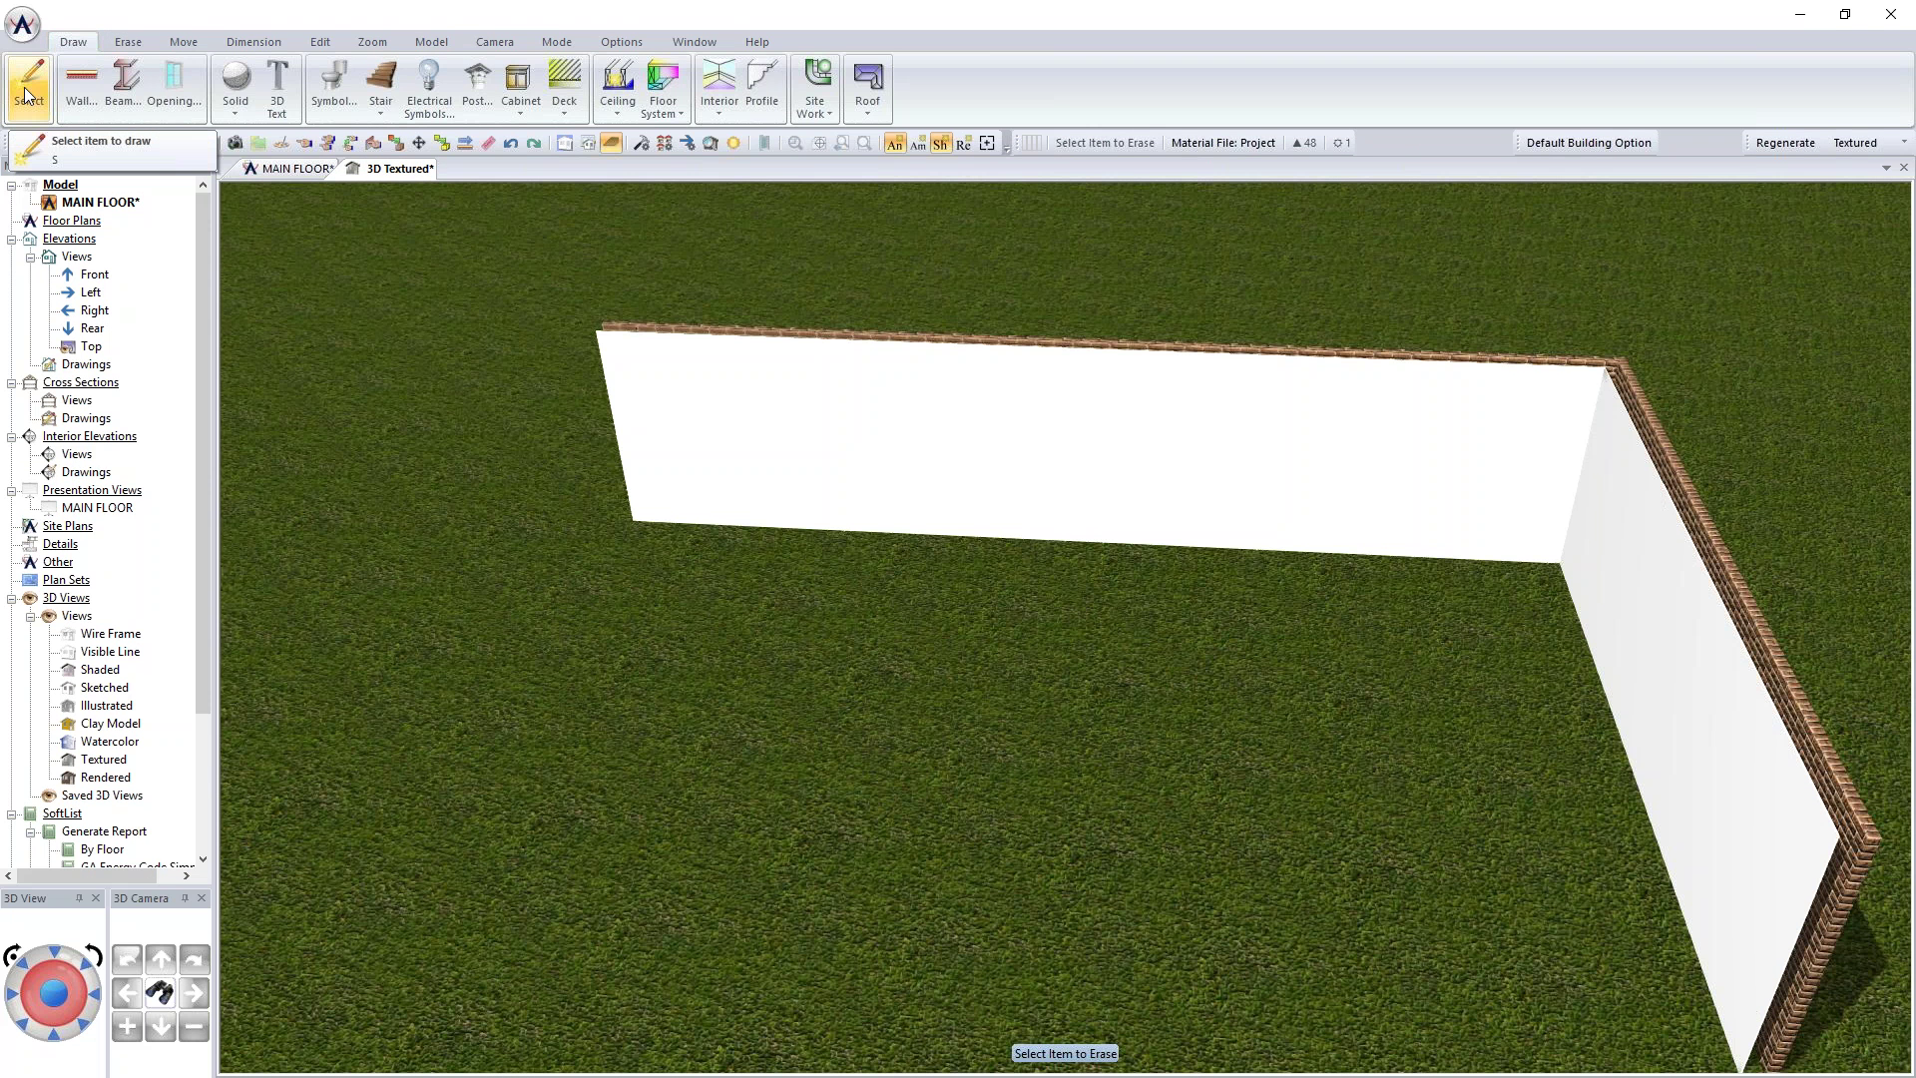
click(88, 88)
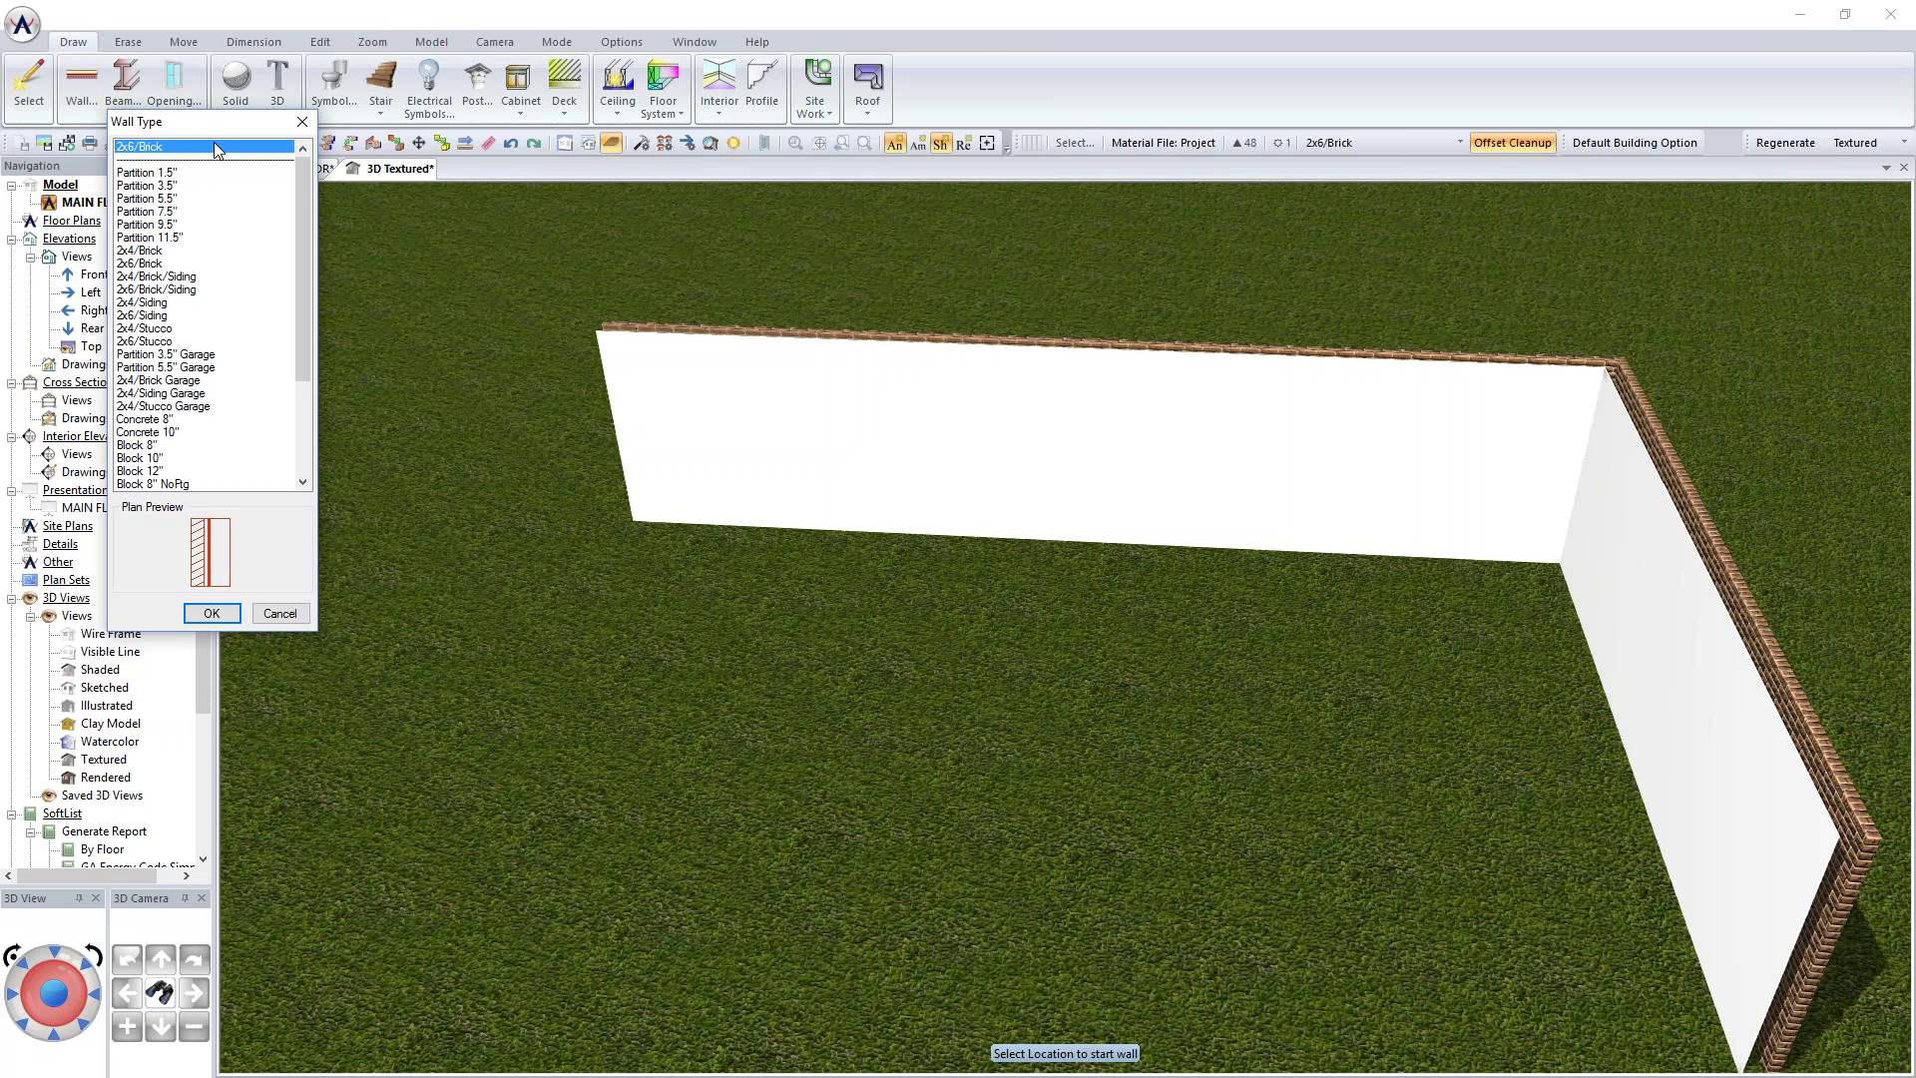
click(212, 613)
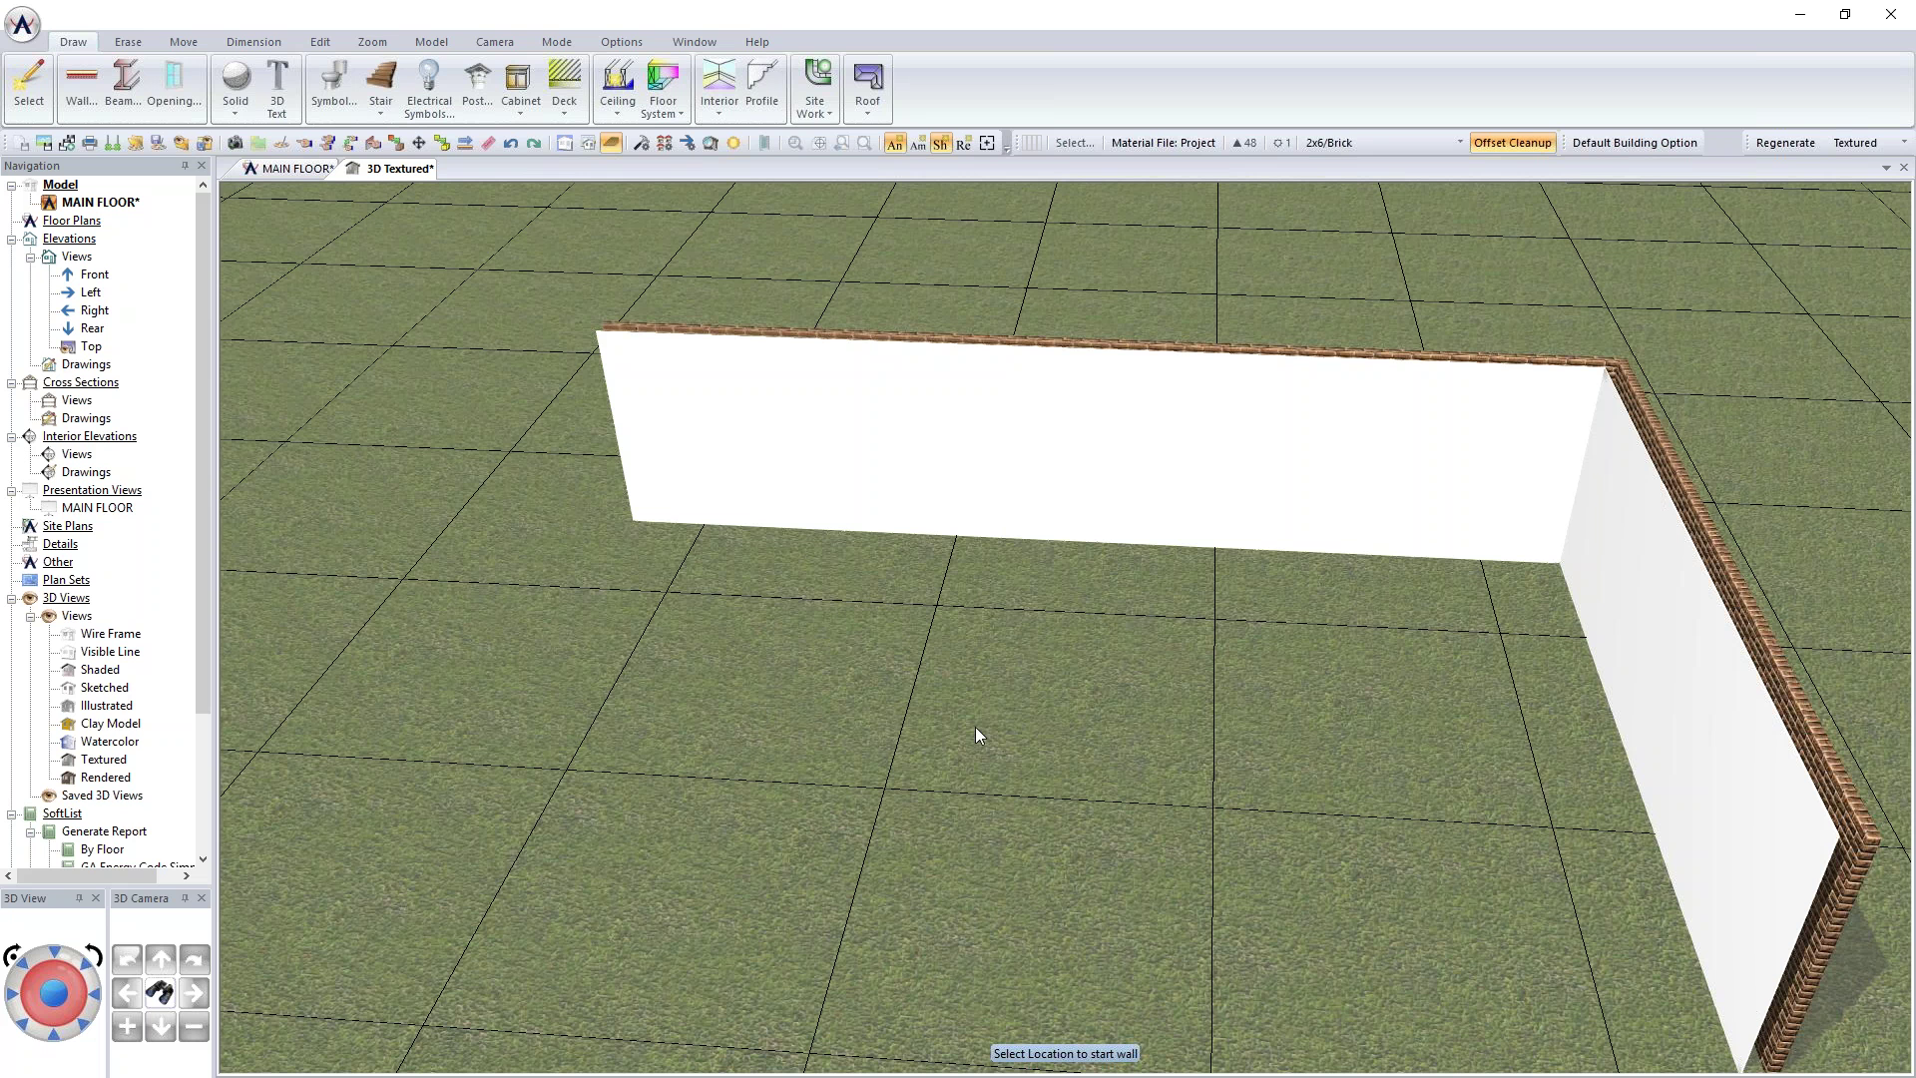
click(1759, 1062)
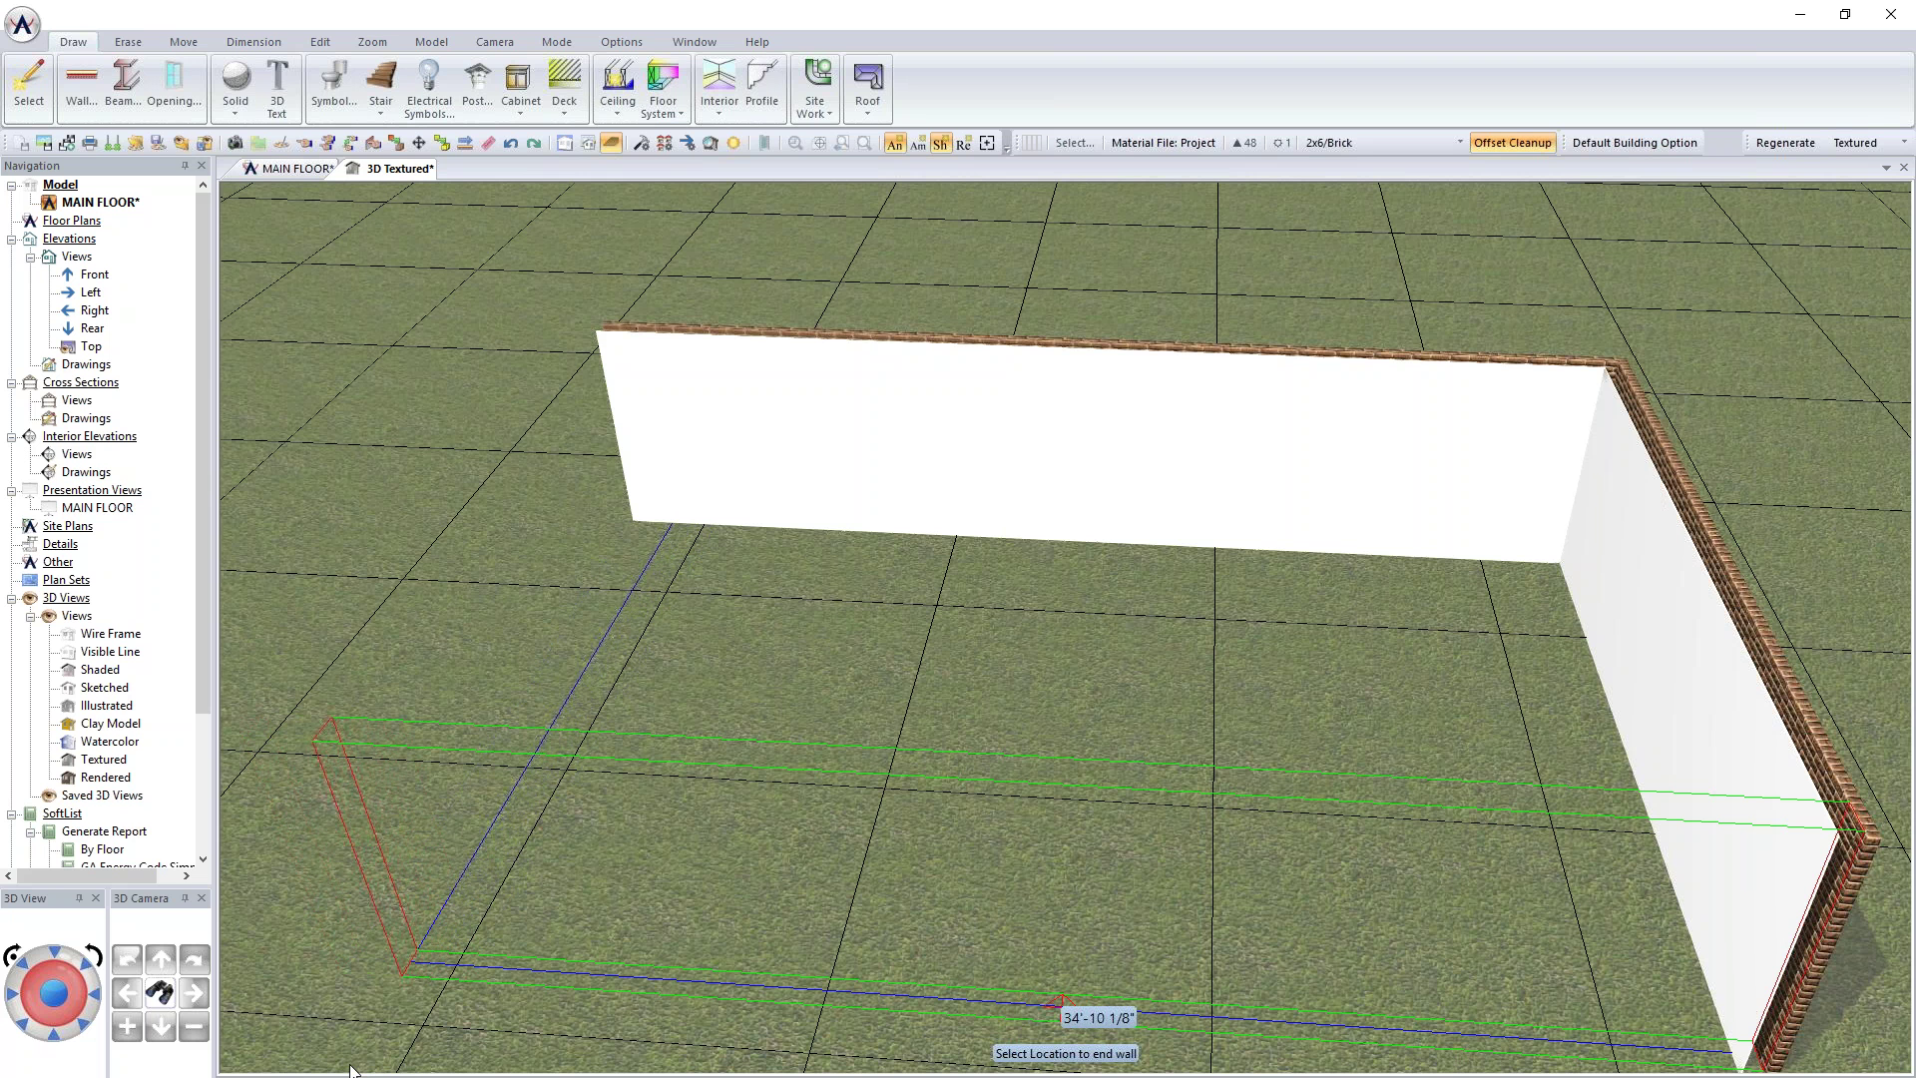
click(282, 1060)
click(391, 1018)
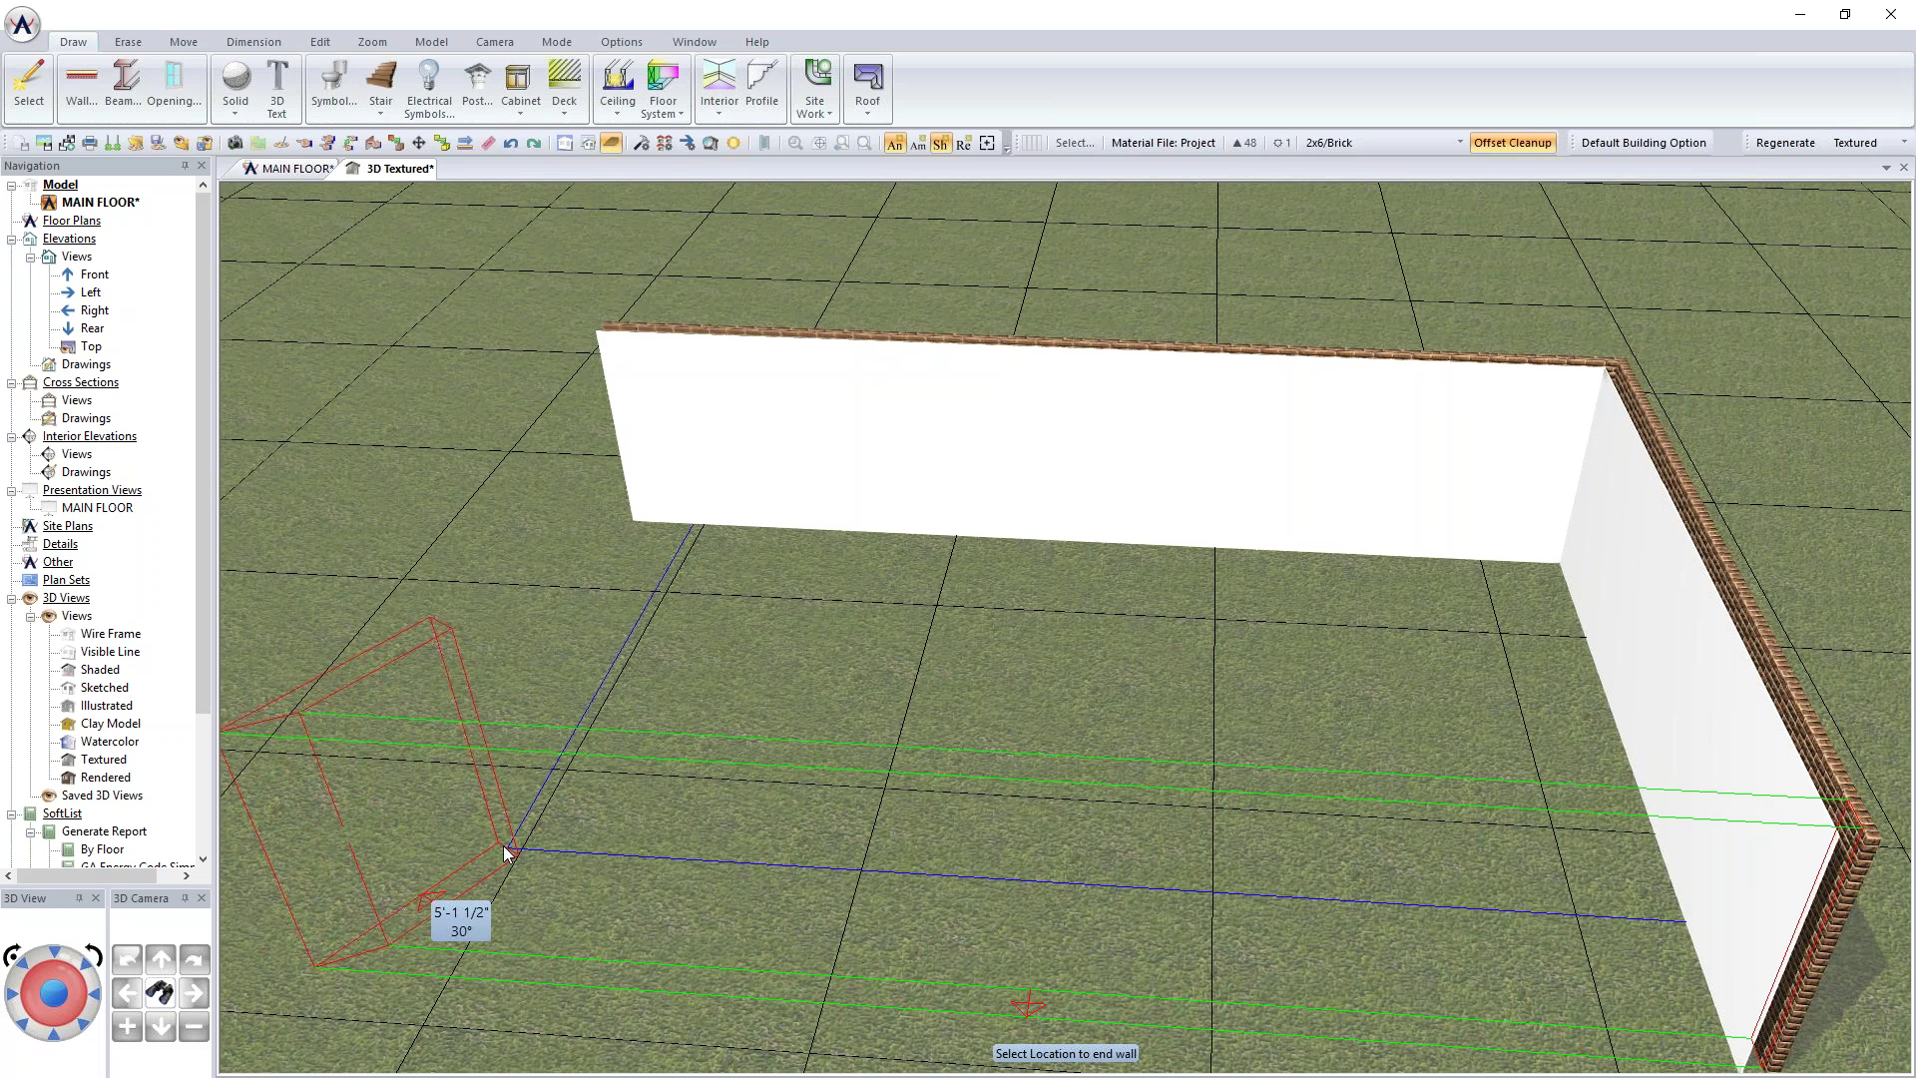
click(592, 518)
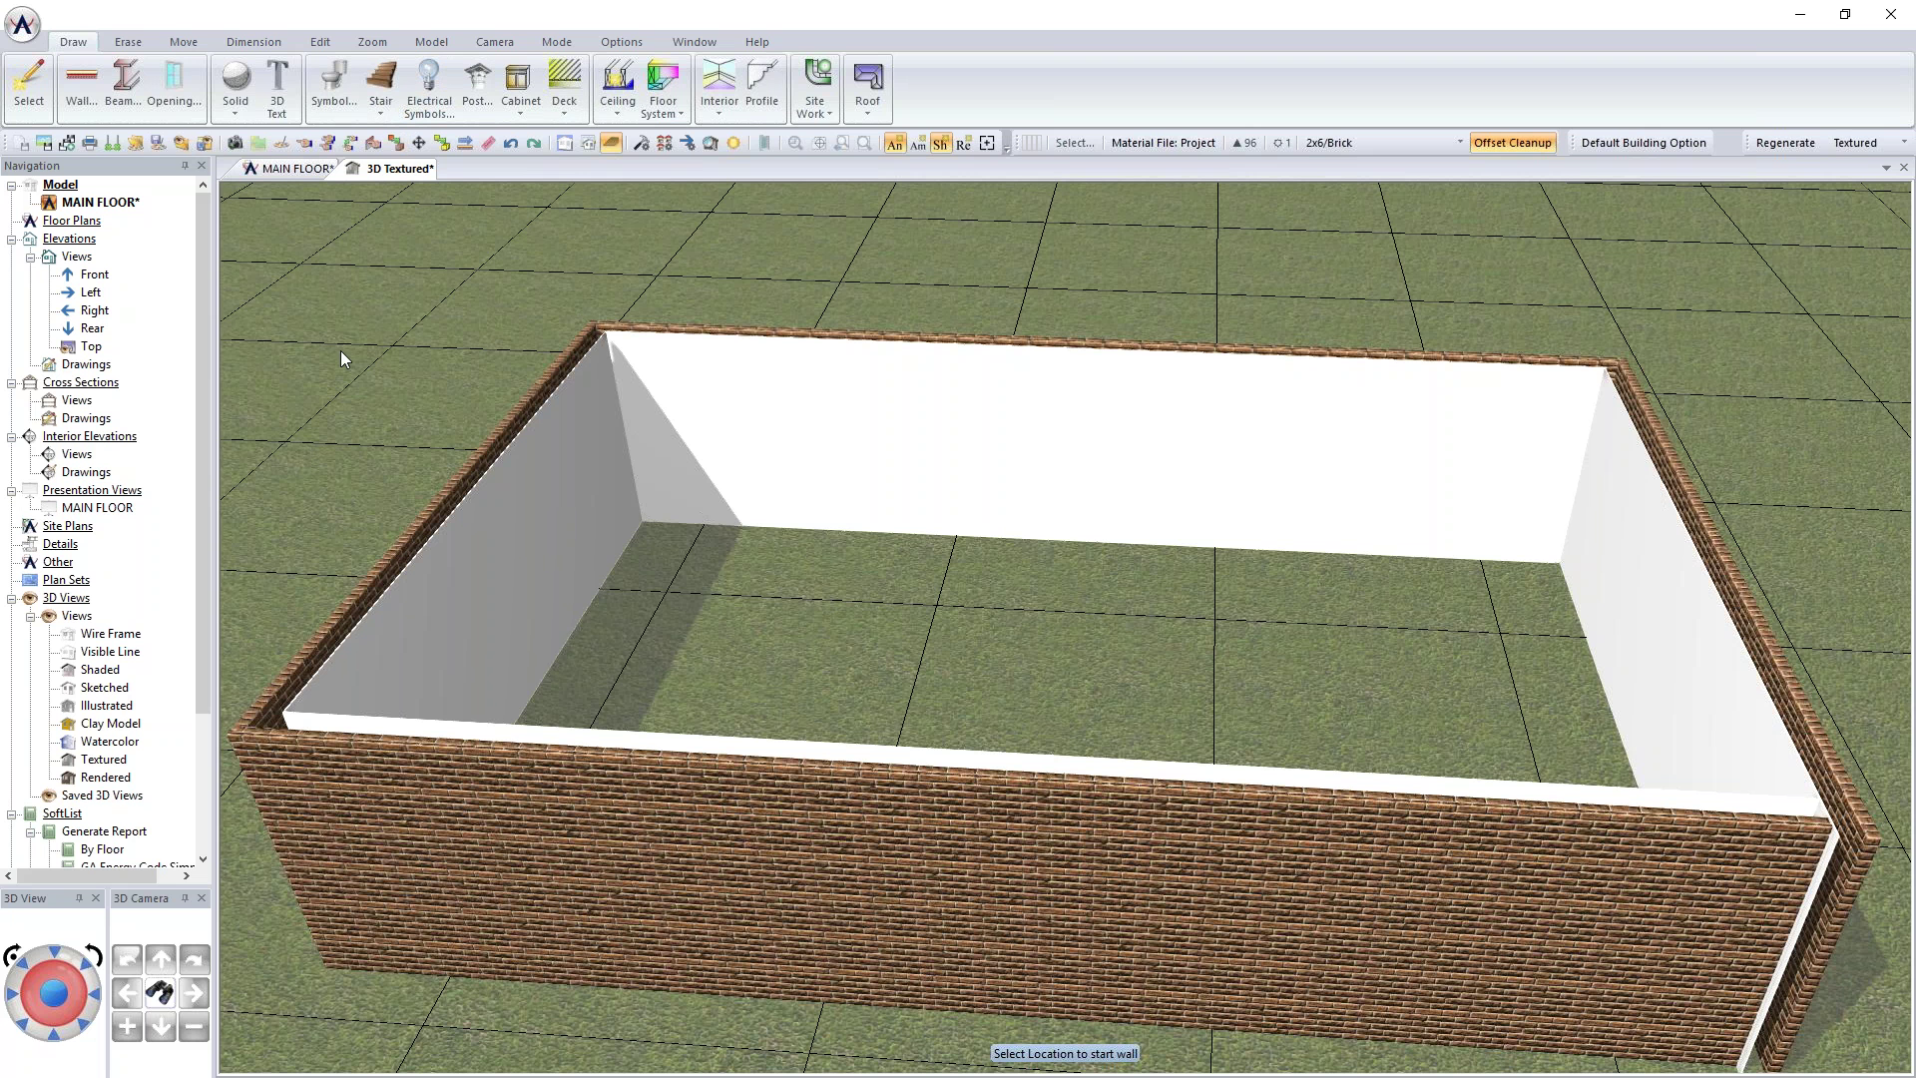
Step: In the MAIN FLOOR plan, use Adjust Item to shorten the lower wall to about 29'-0½" and the right wall to about 14'-2¾"
click(293, 170)
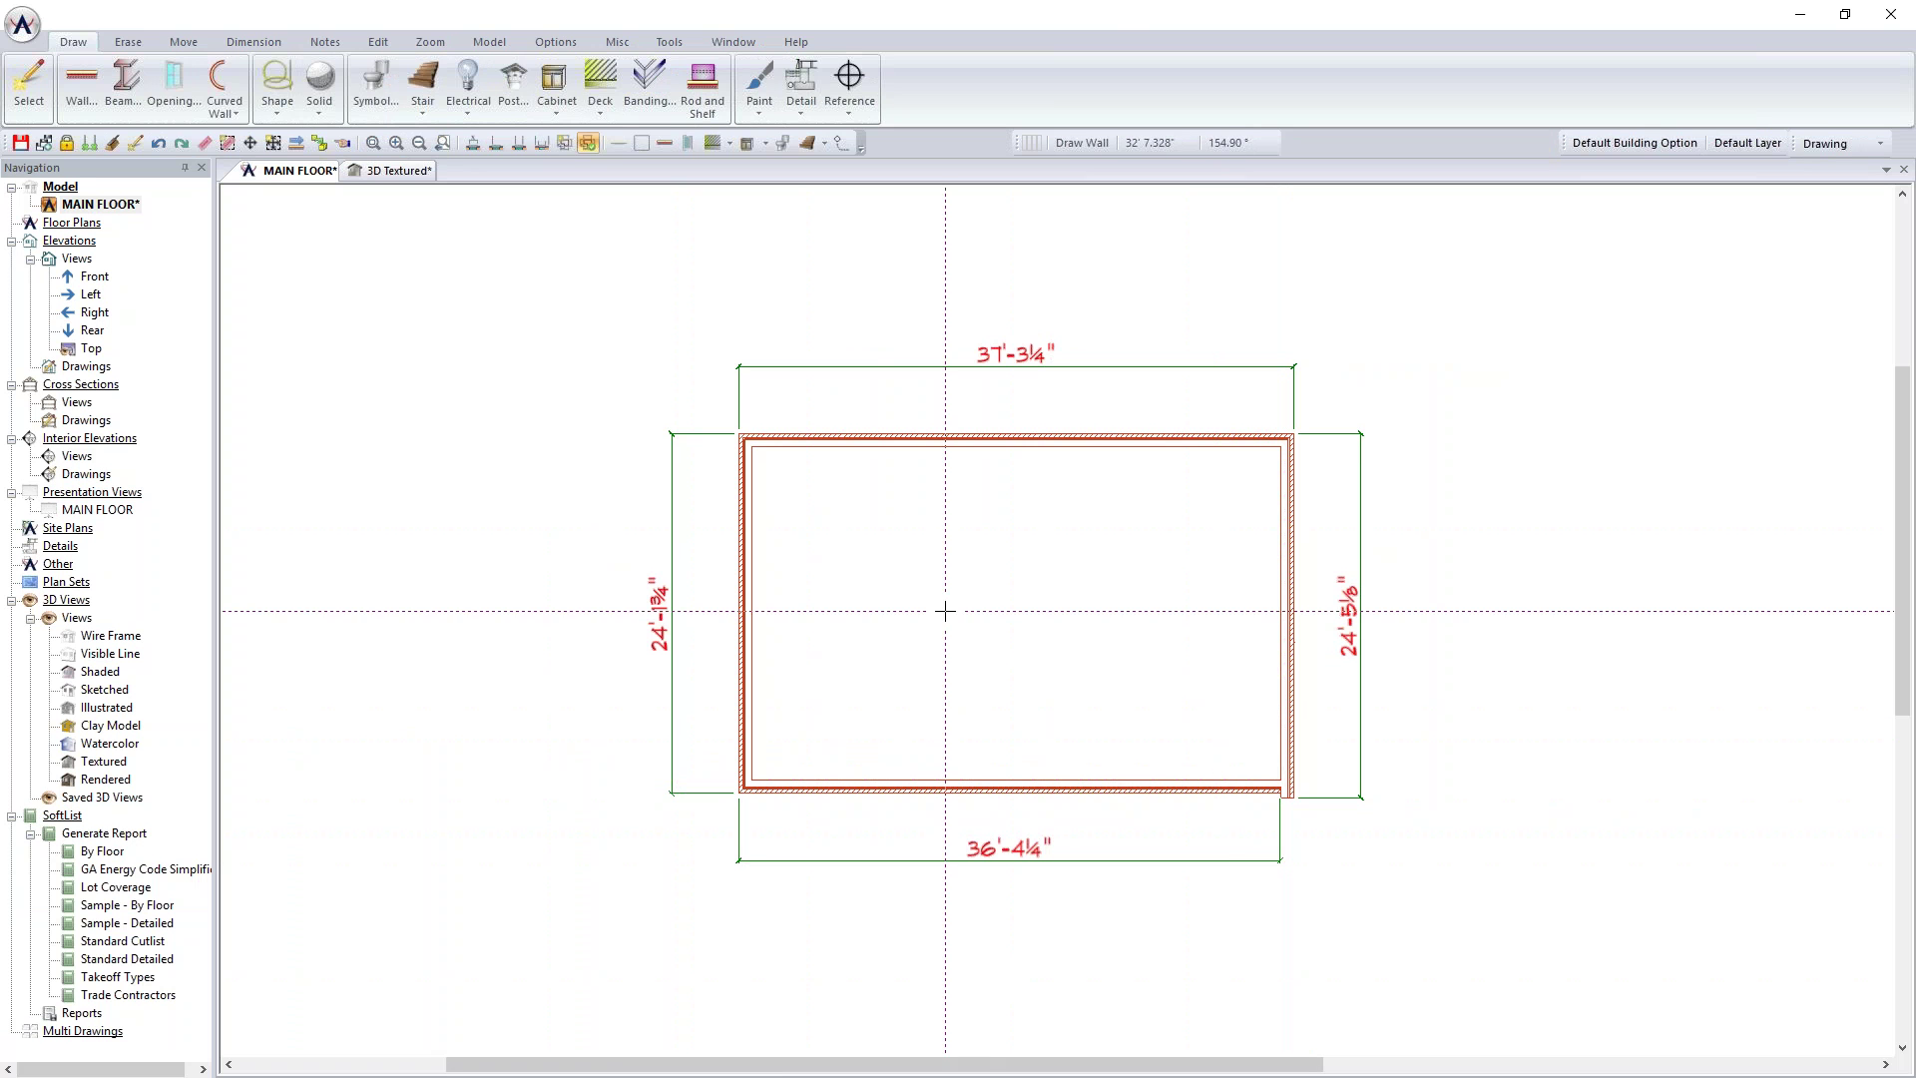
scroll(1219, 722, up, 2)
scroll(1154, 650, down, 3)
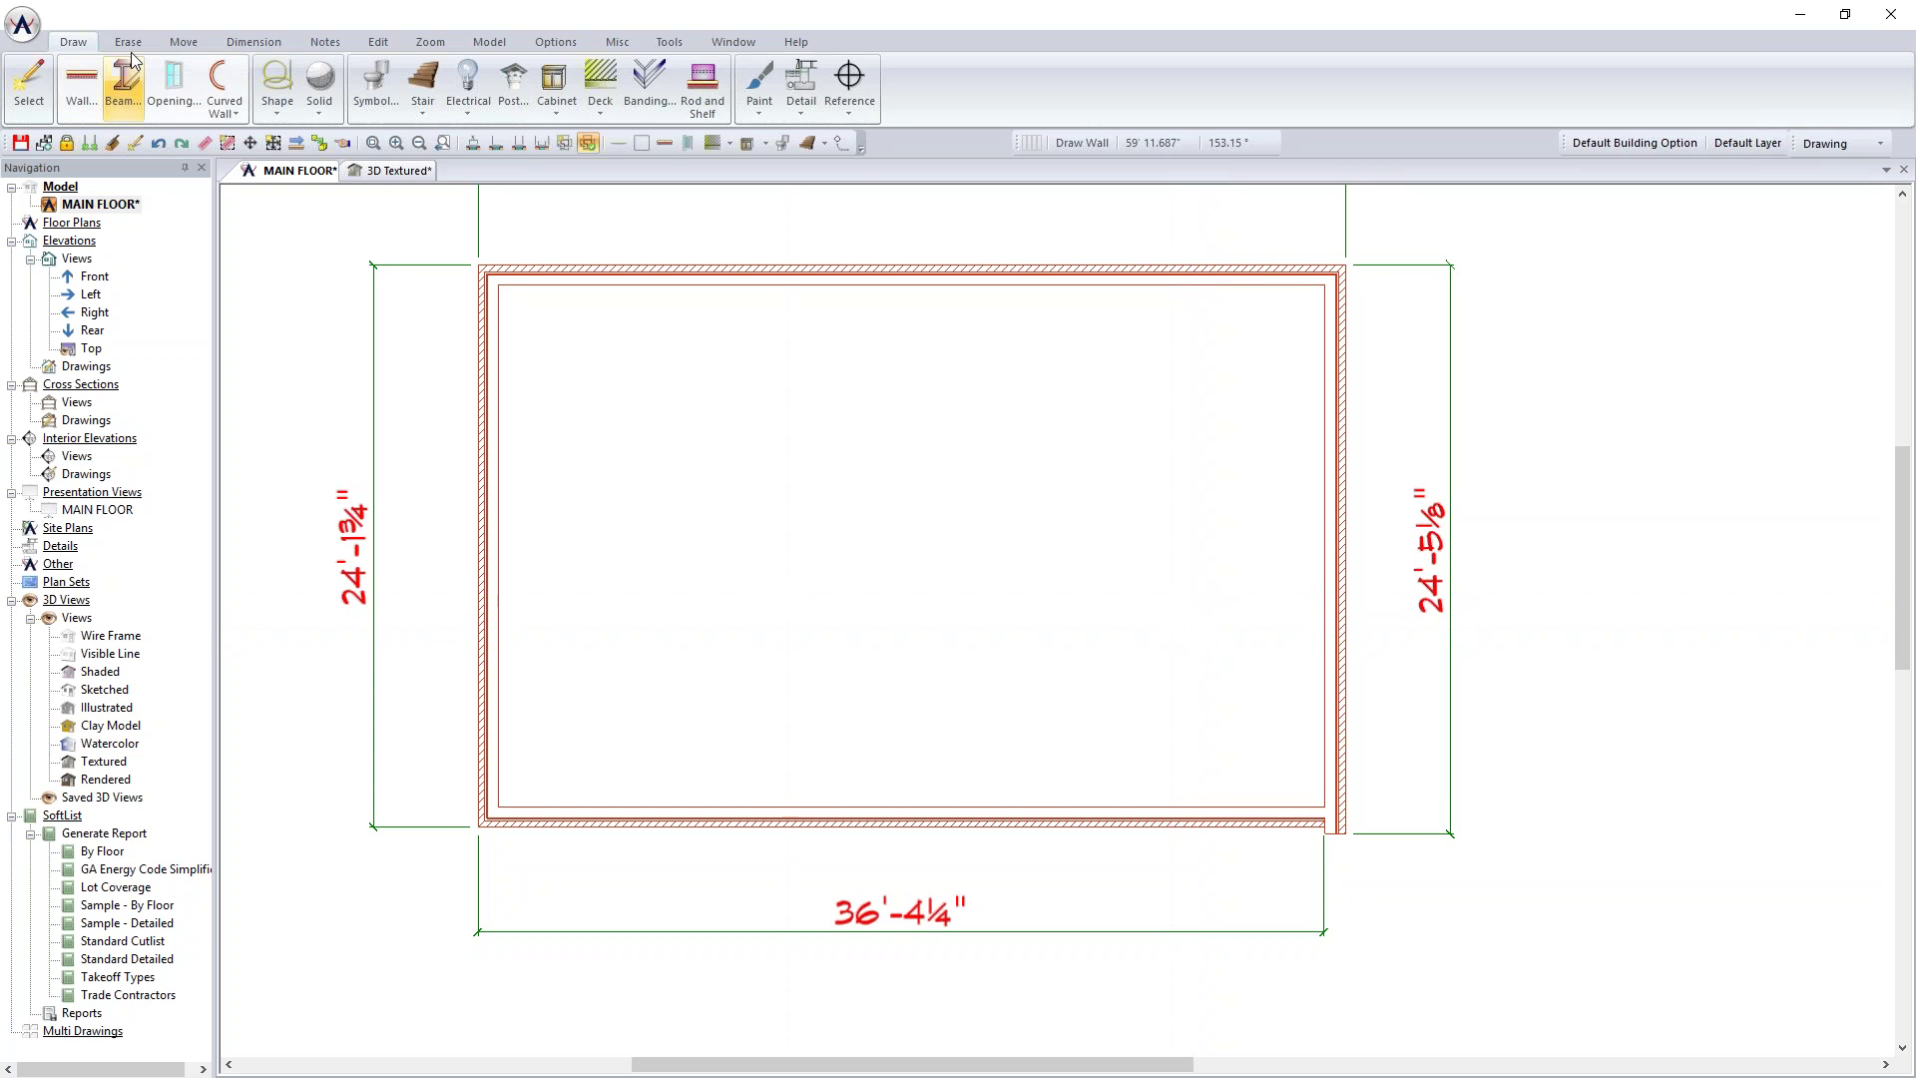
click(186, 42)
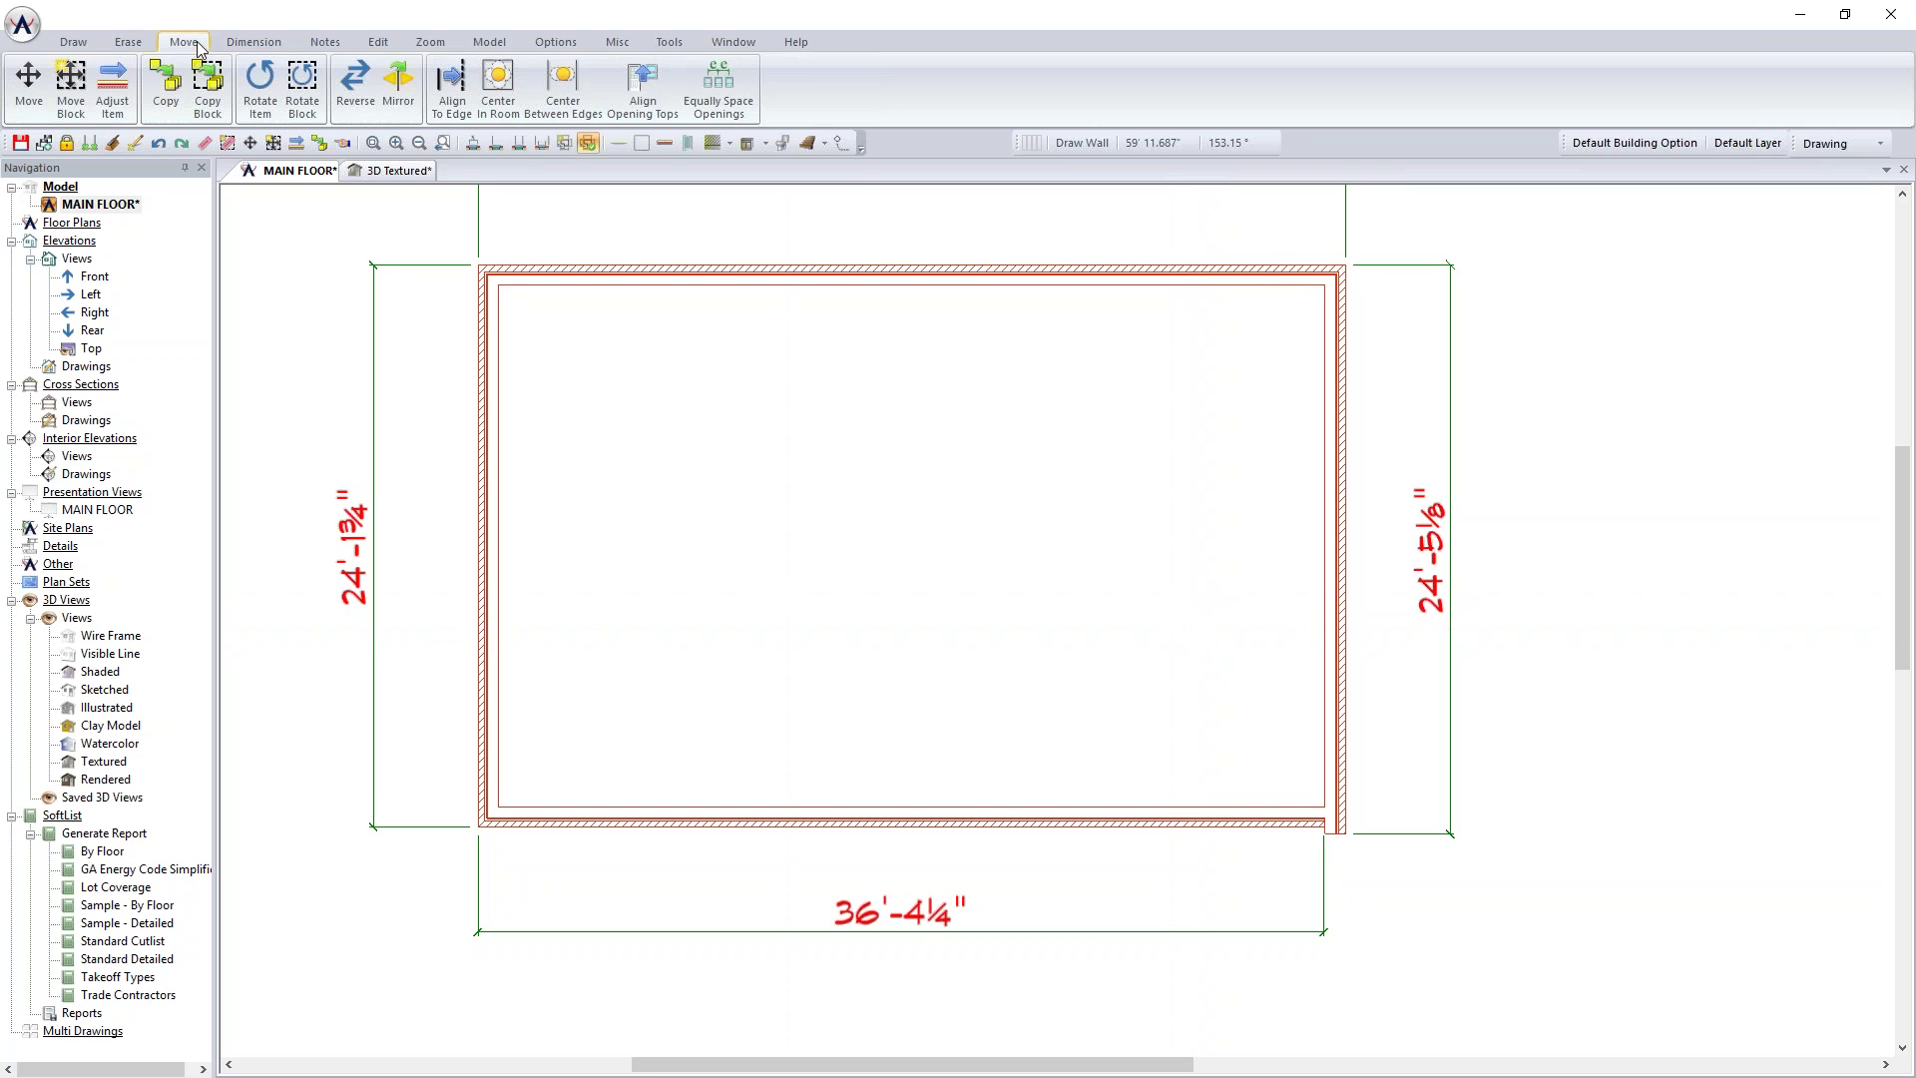
click(113, 97)
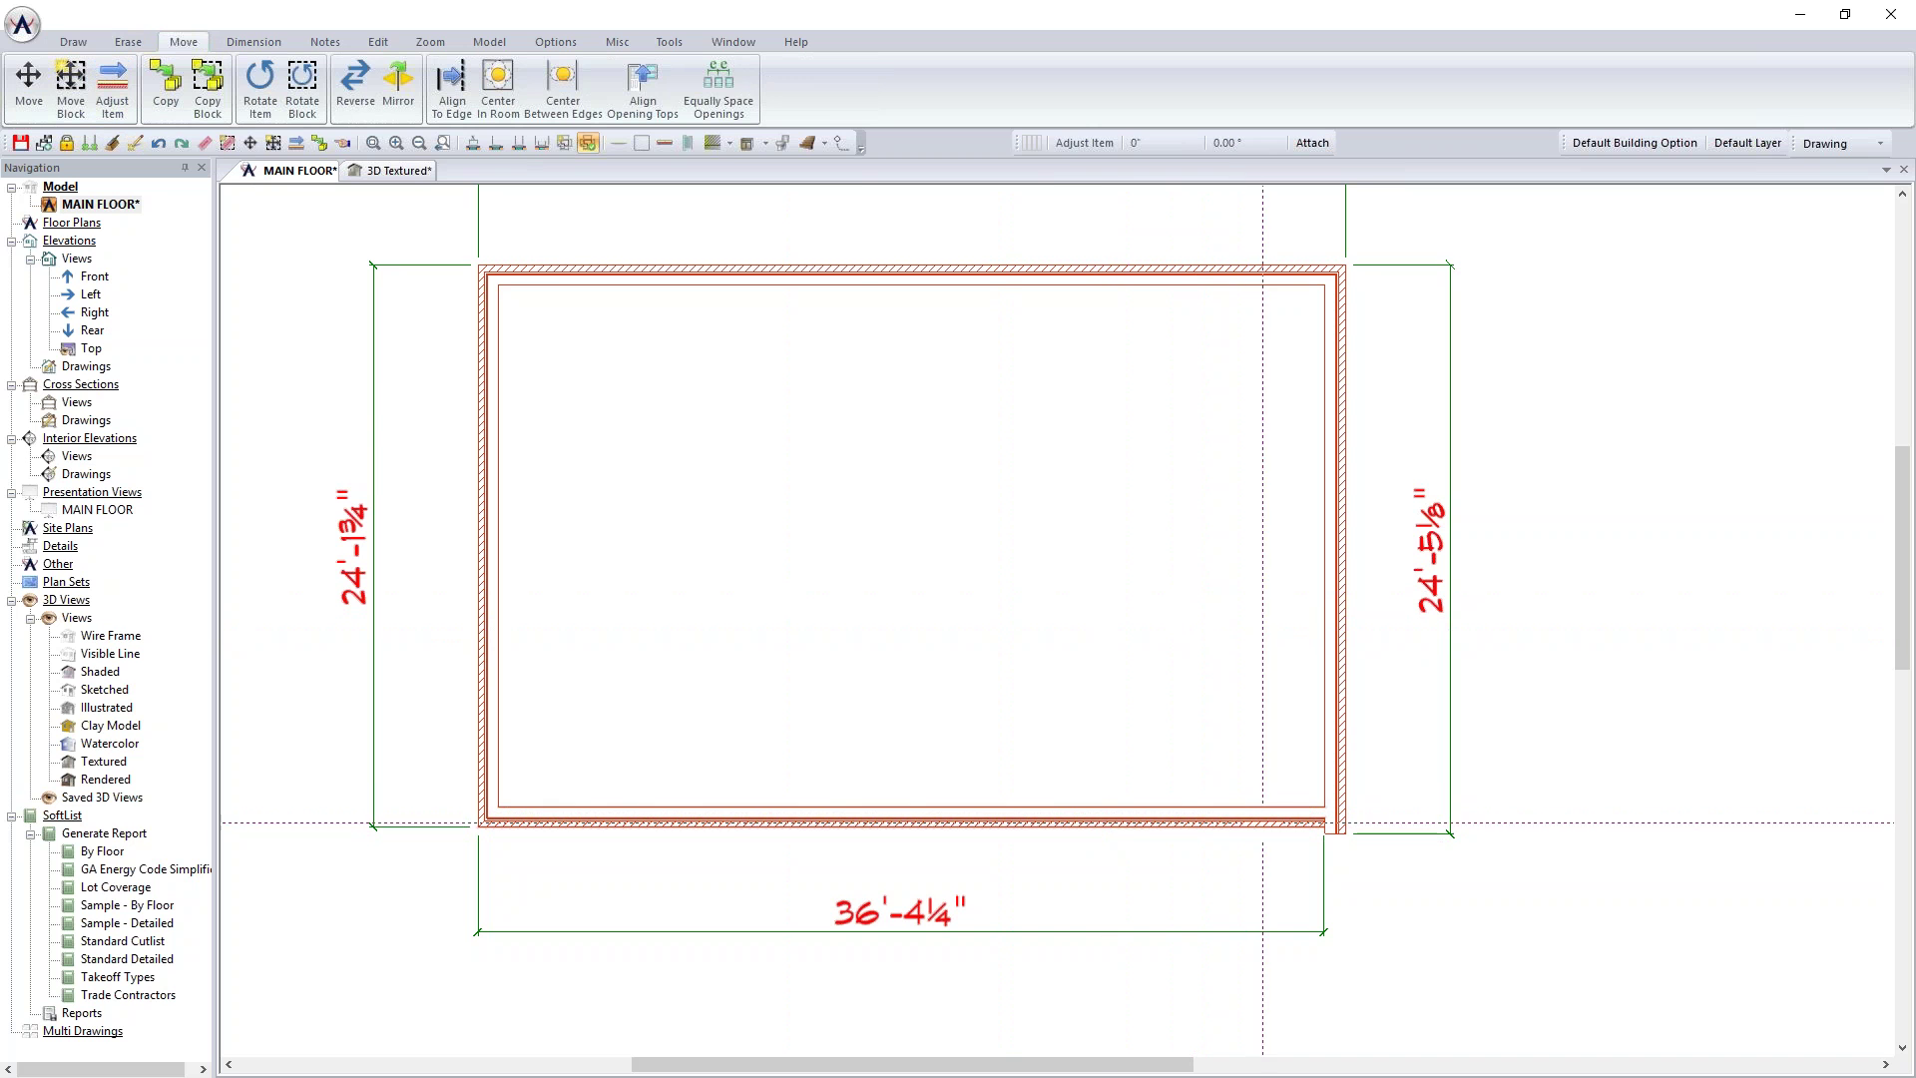
click(1274, 813)
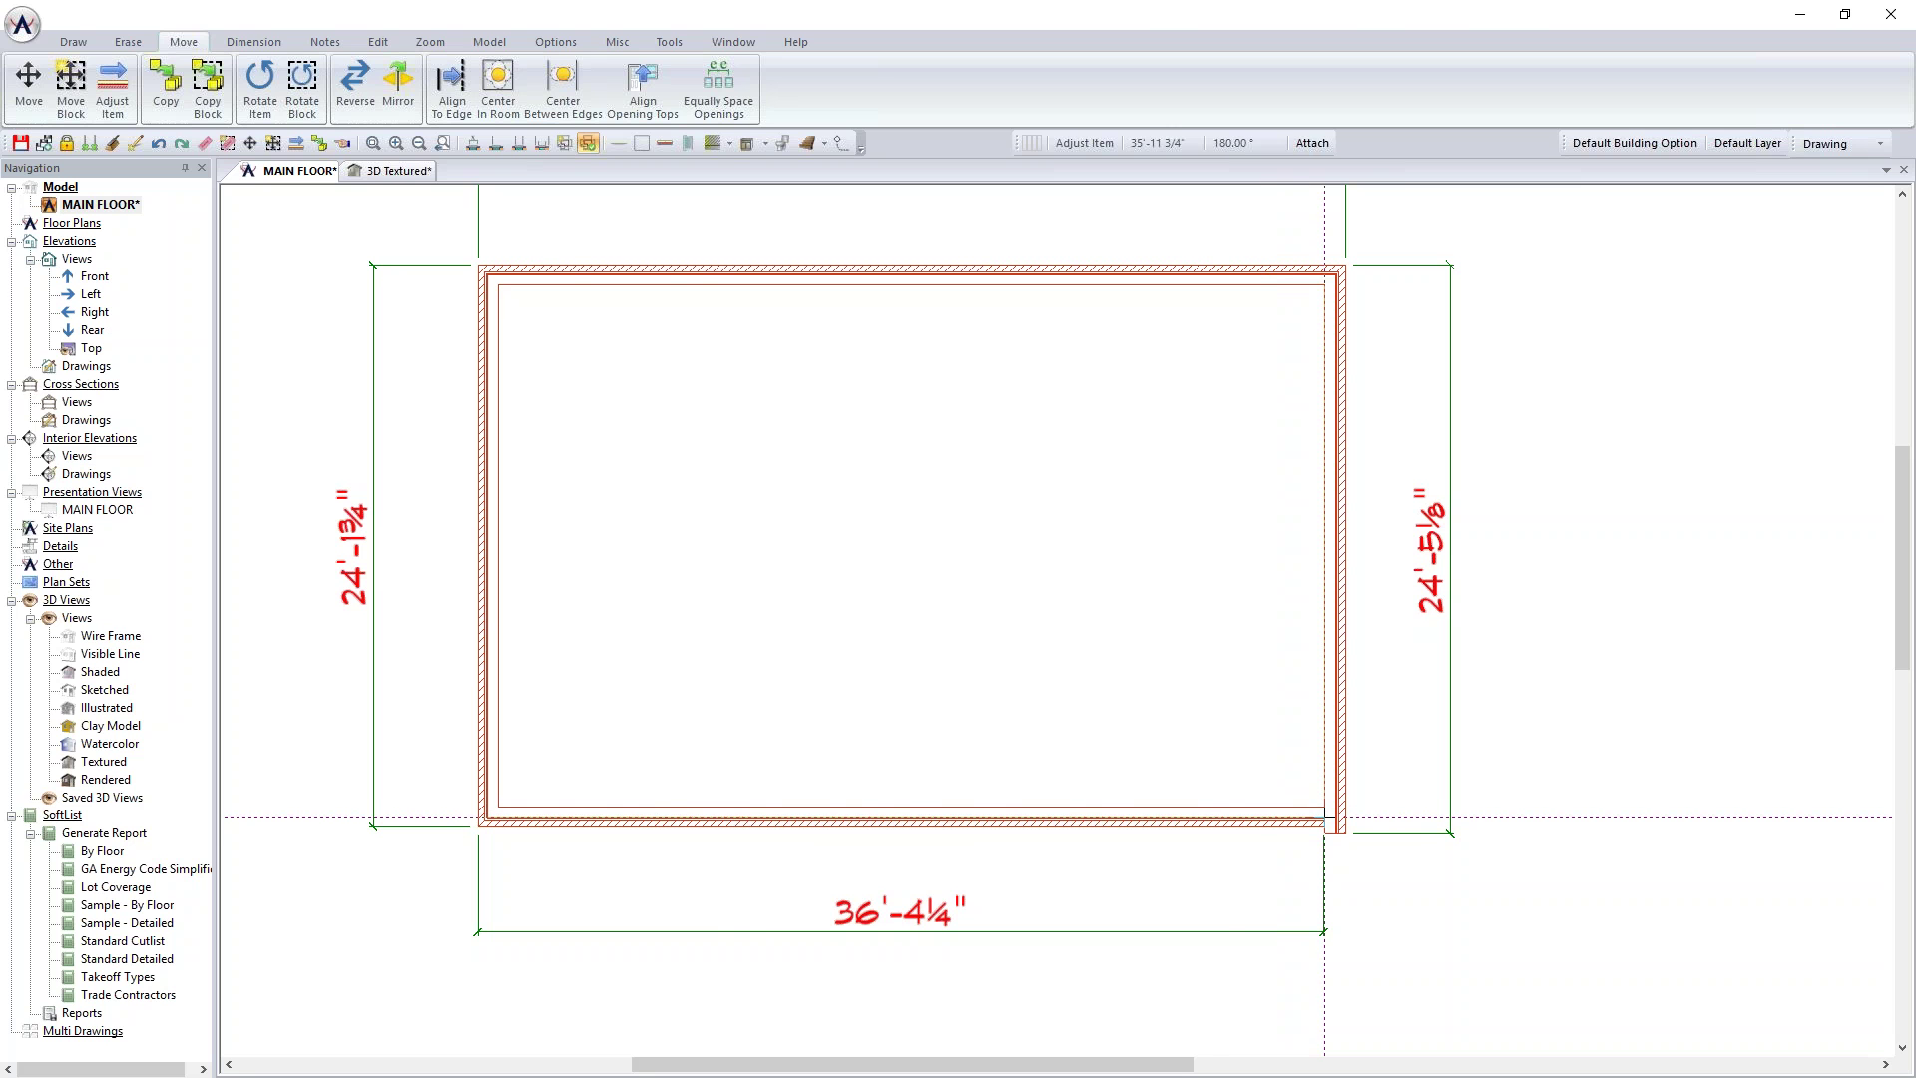
drag(1324, 818, 1155, 819)
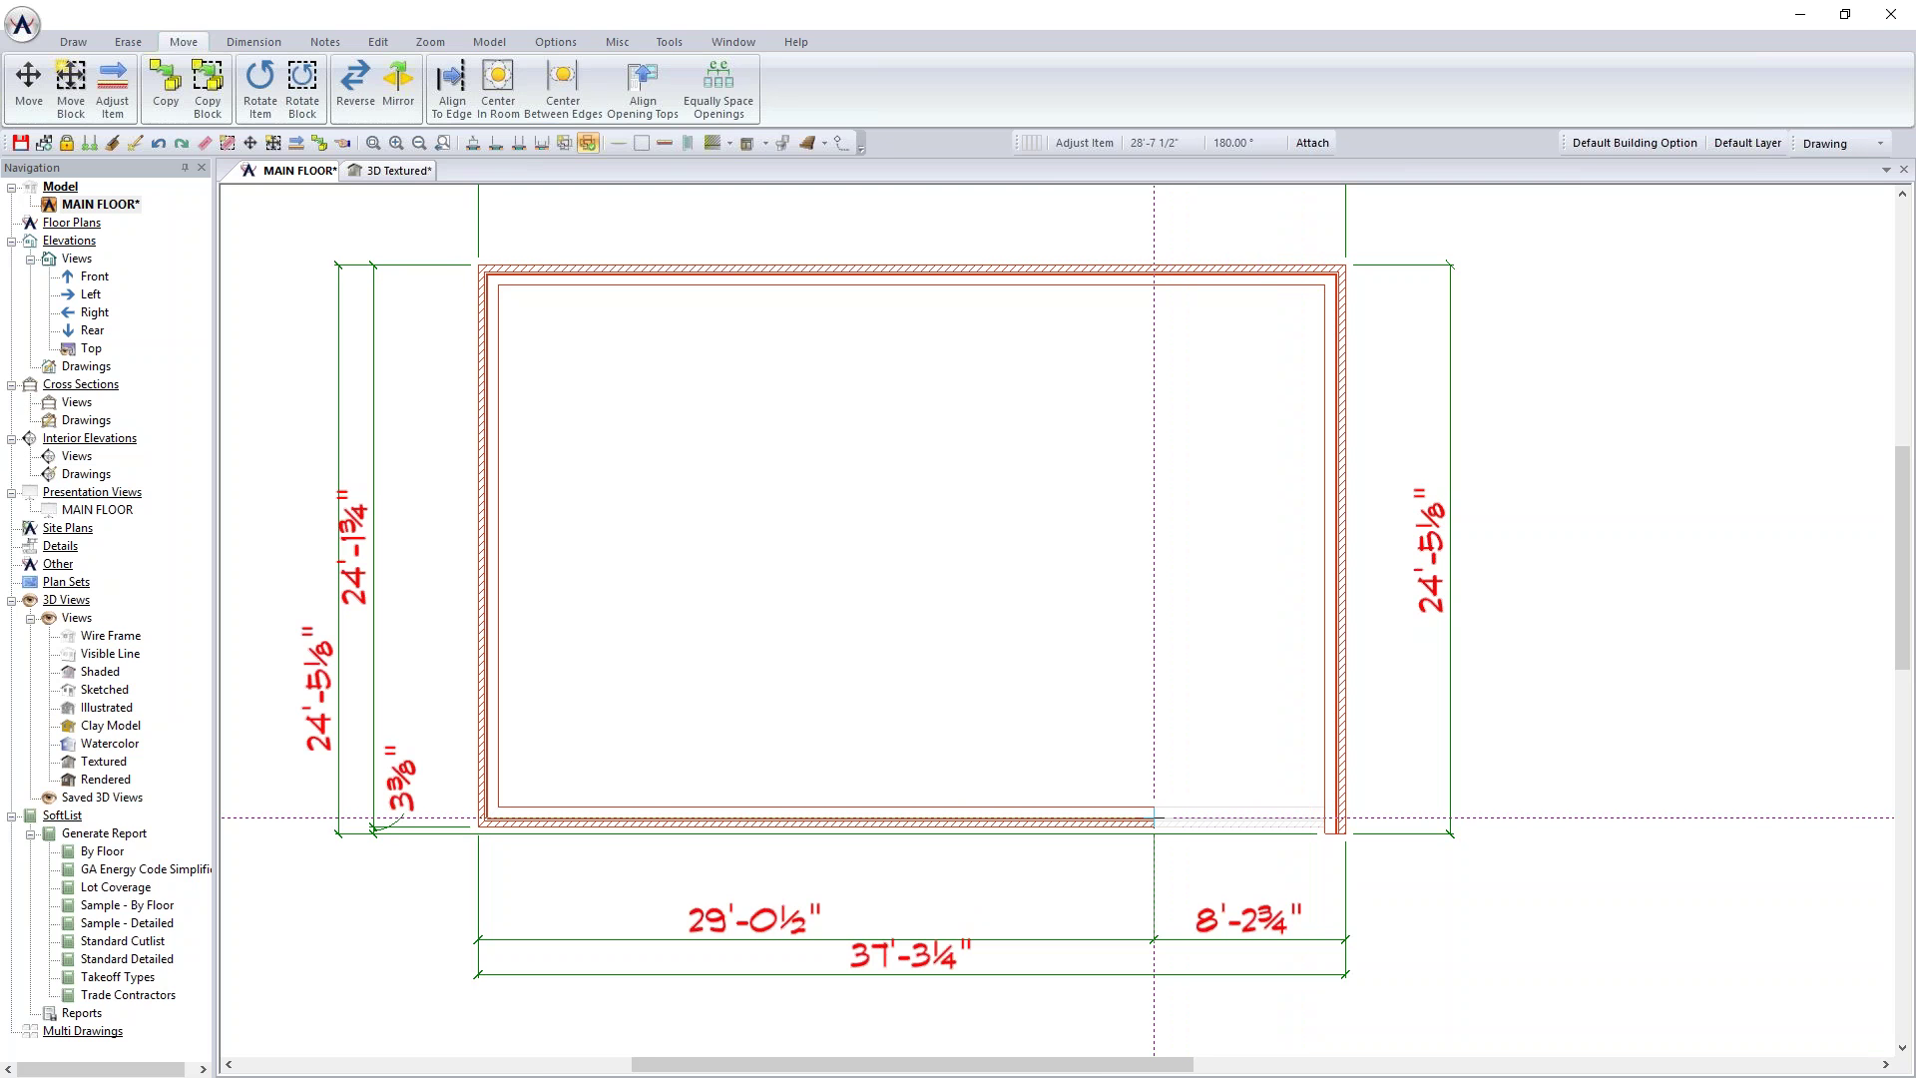
drag(1155, 819, 1155, 819)
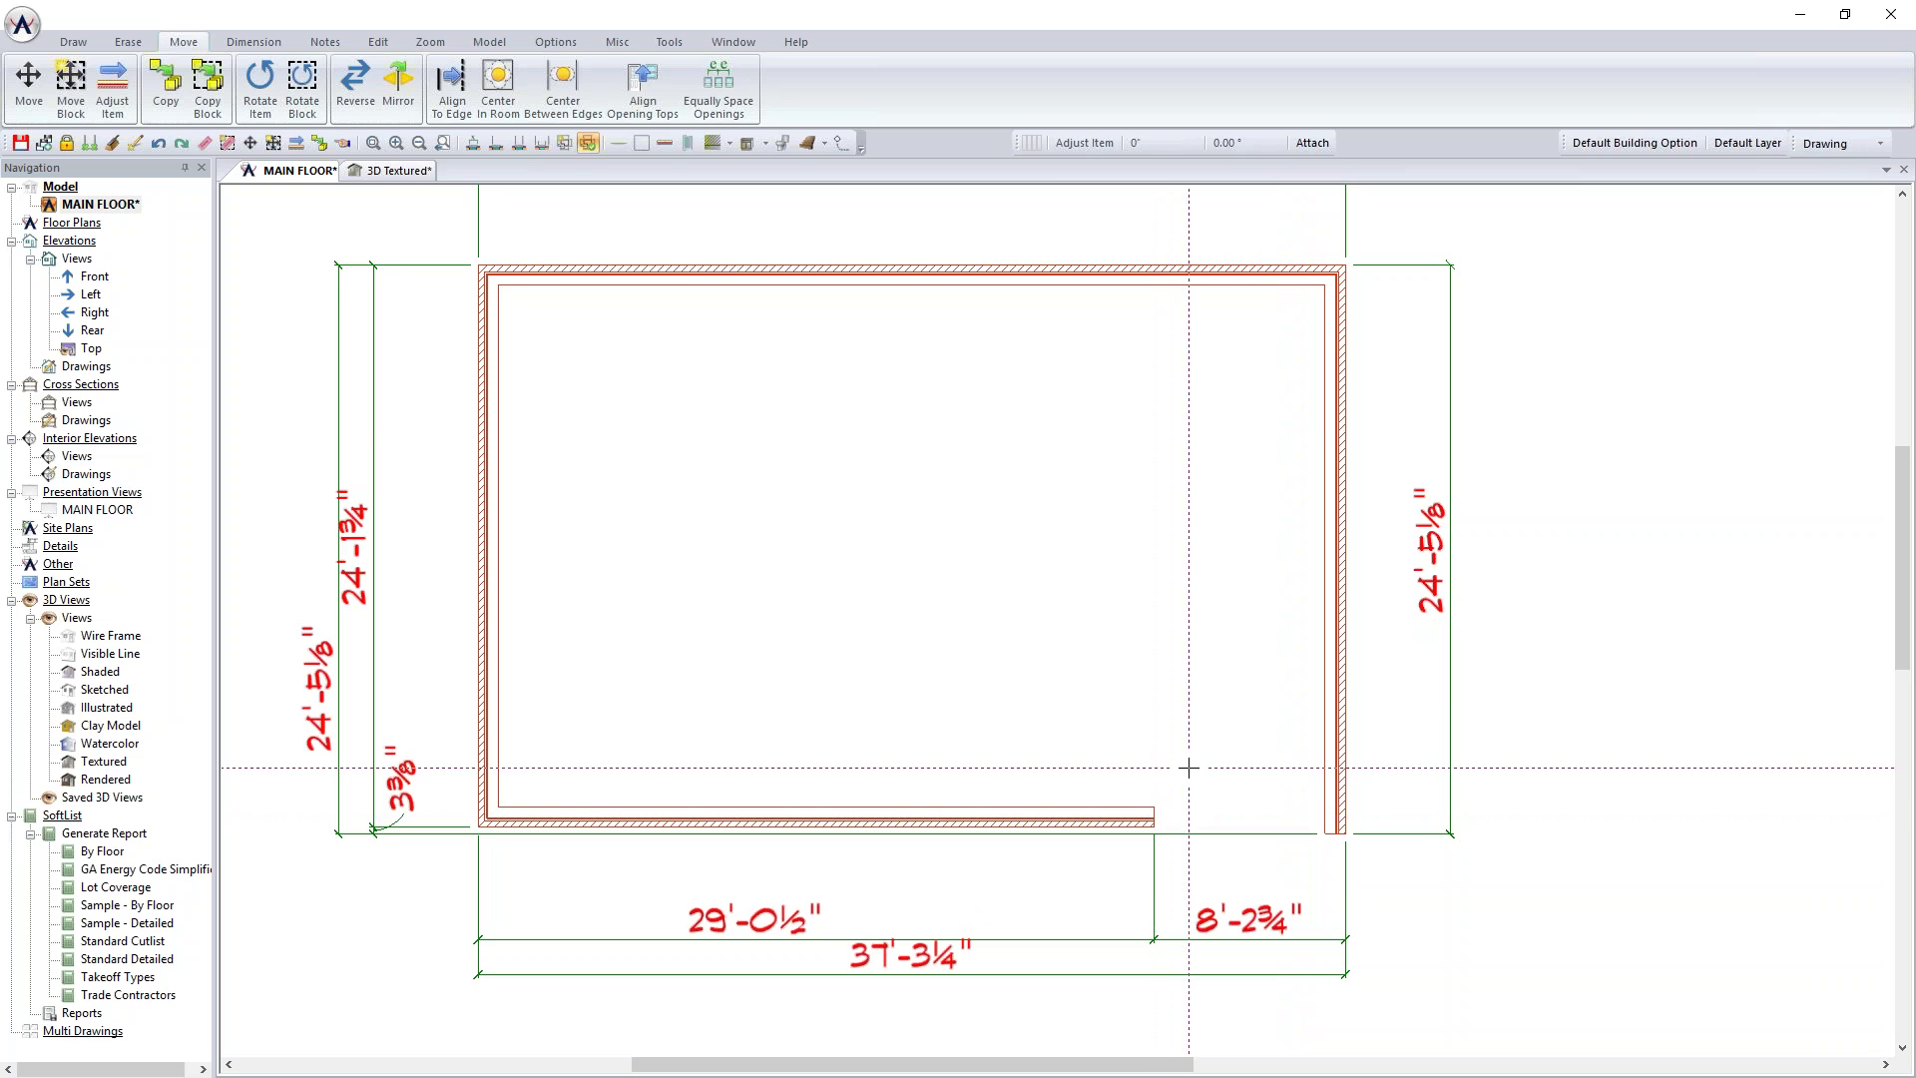
drag(1335, 829, 1334, 596)
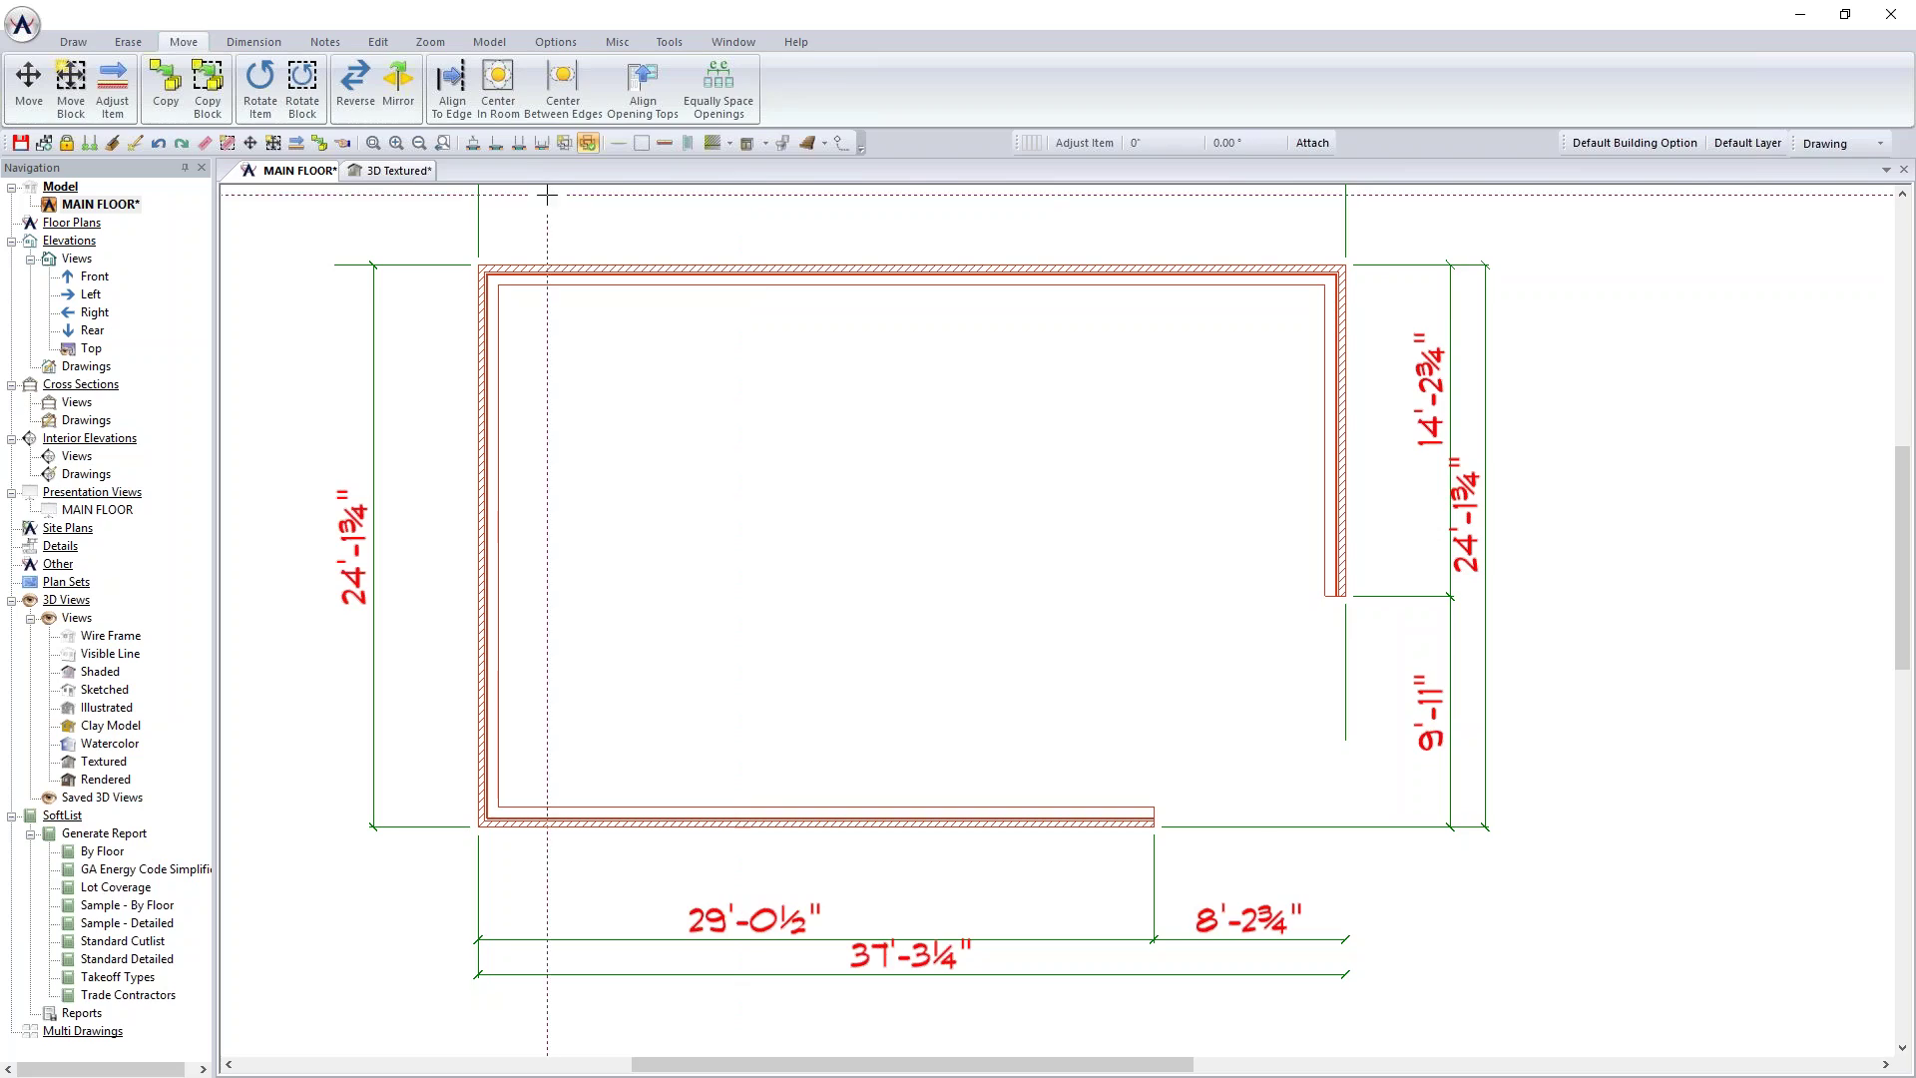
Step: In the 3D Textured view, use Adjust Item to extend the front brick wall's free end to the open corner
click(391, 171)
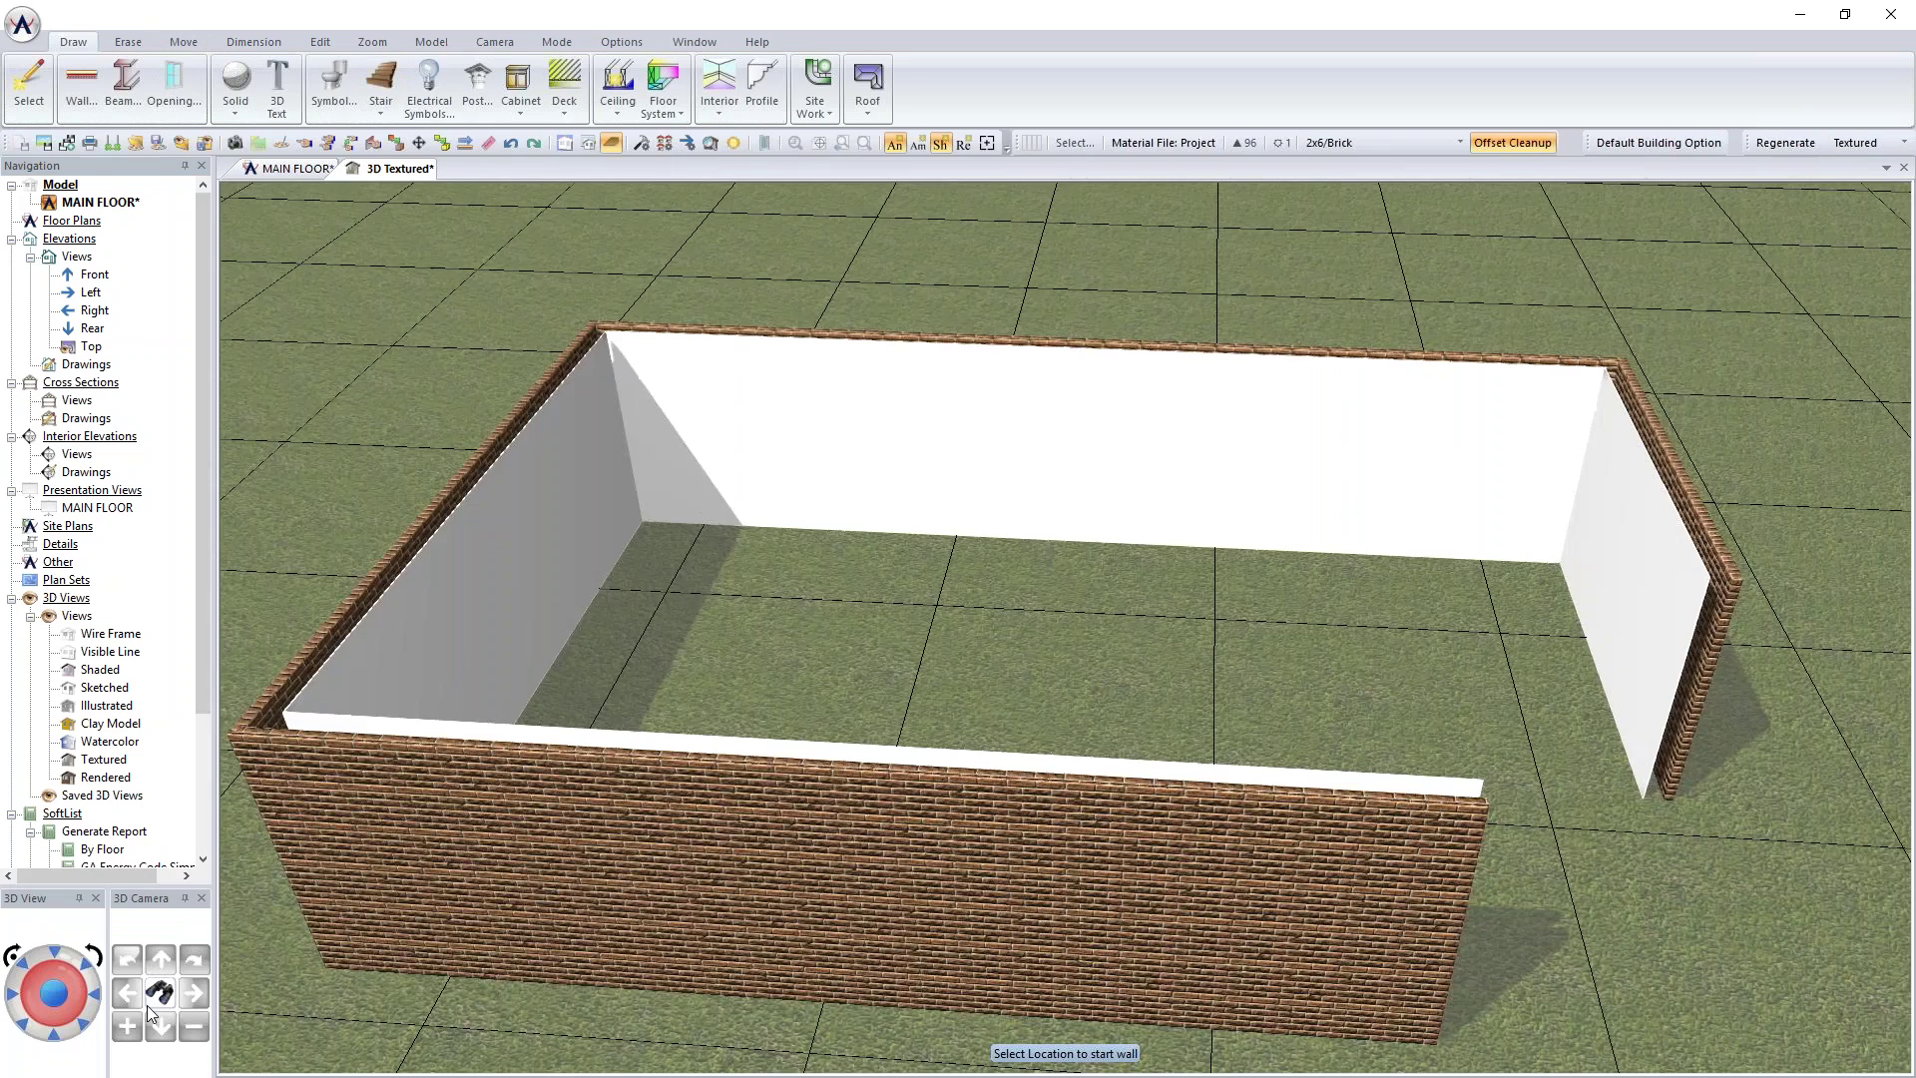
drag(83, 1022, 515, 950)
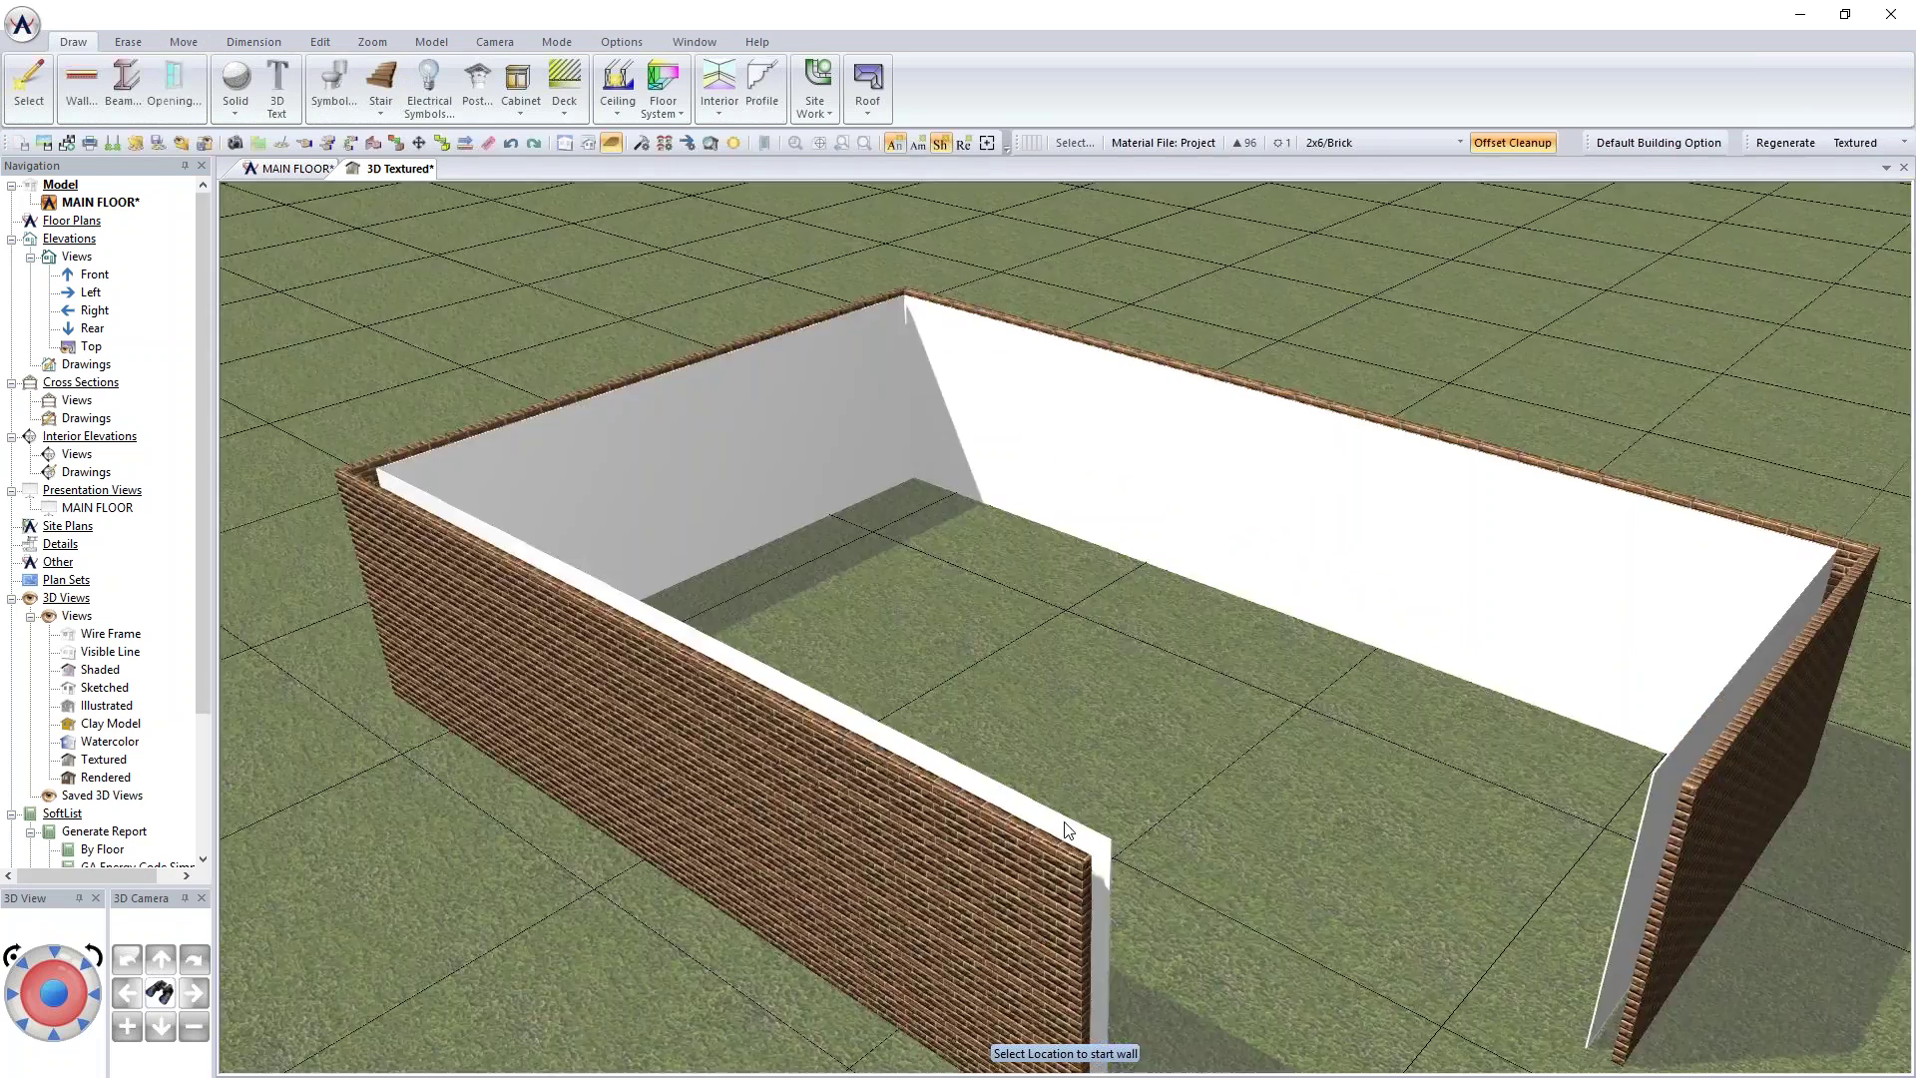
click(1067, 827)
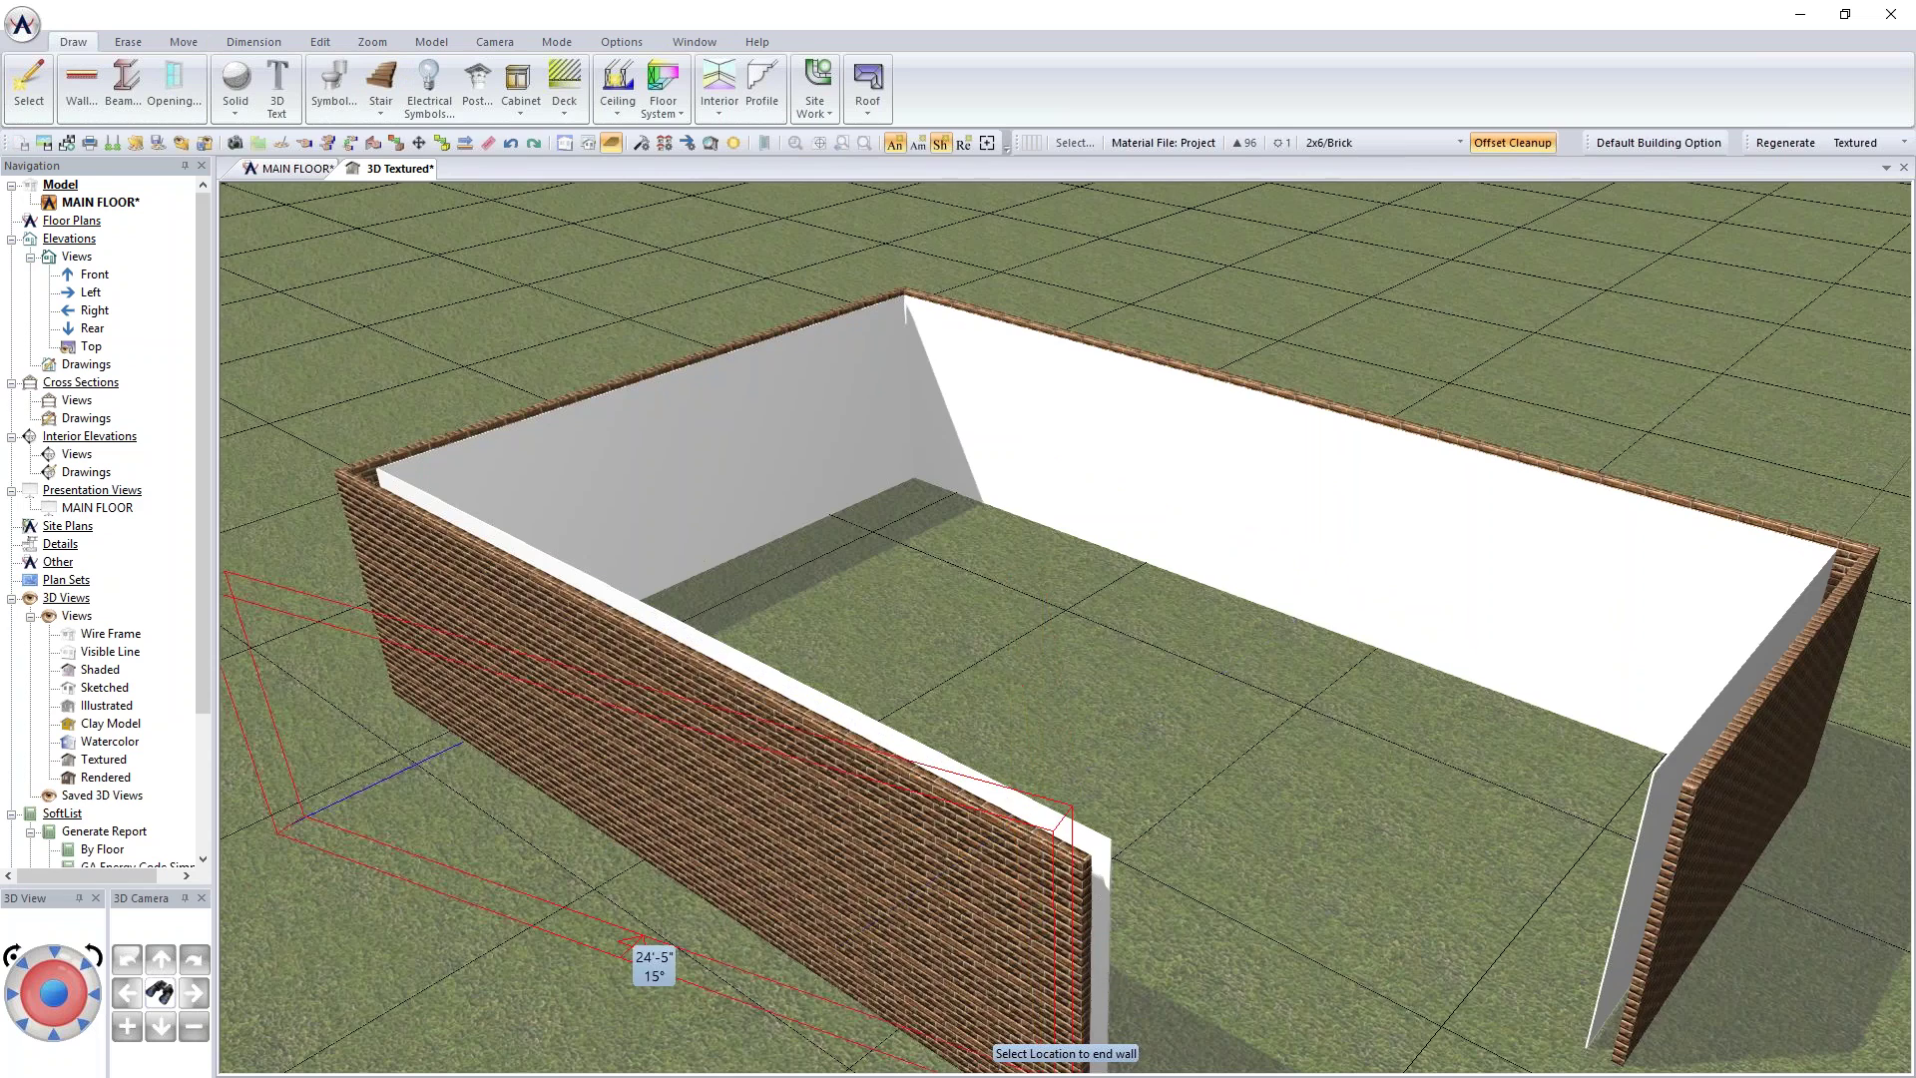
click(193, 1028)
click(194, 1028)
click(193, 1028)
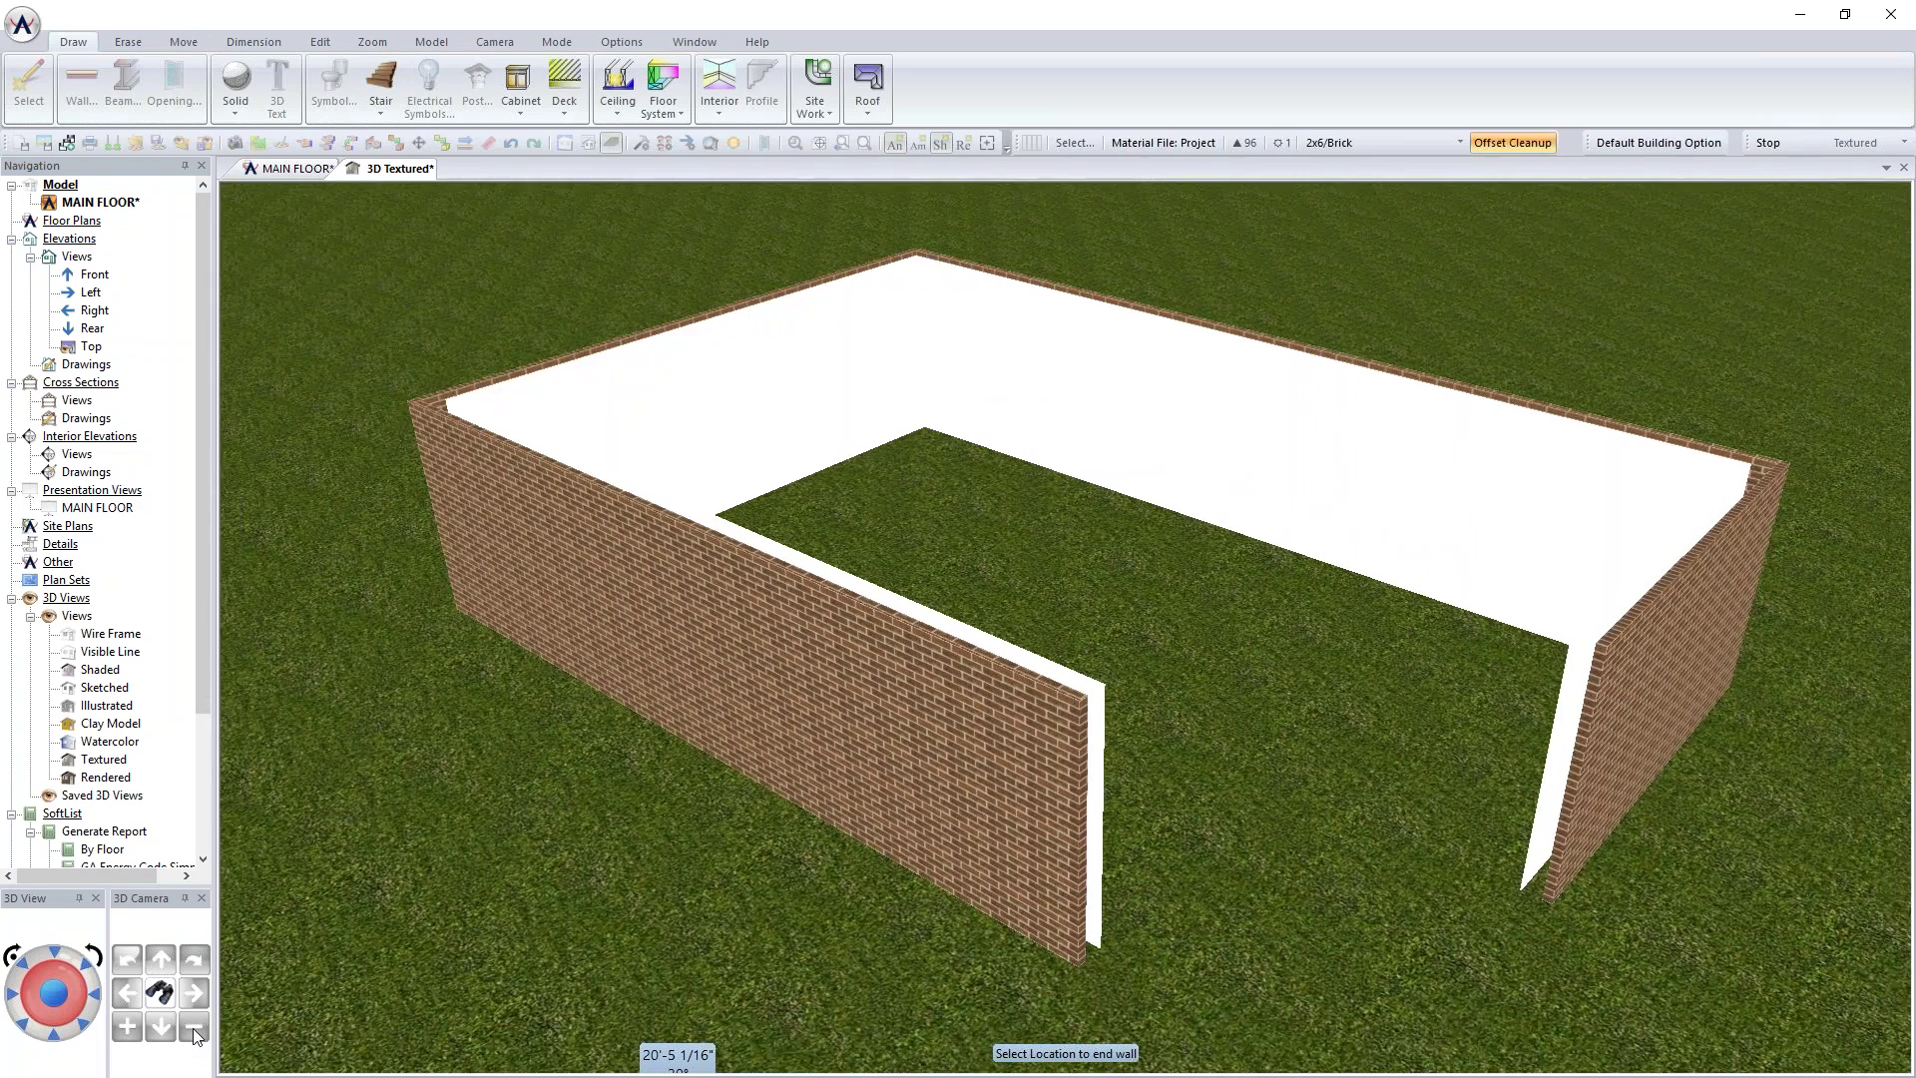
click(193, 1028)
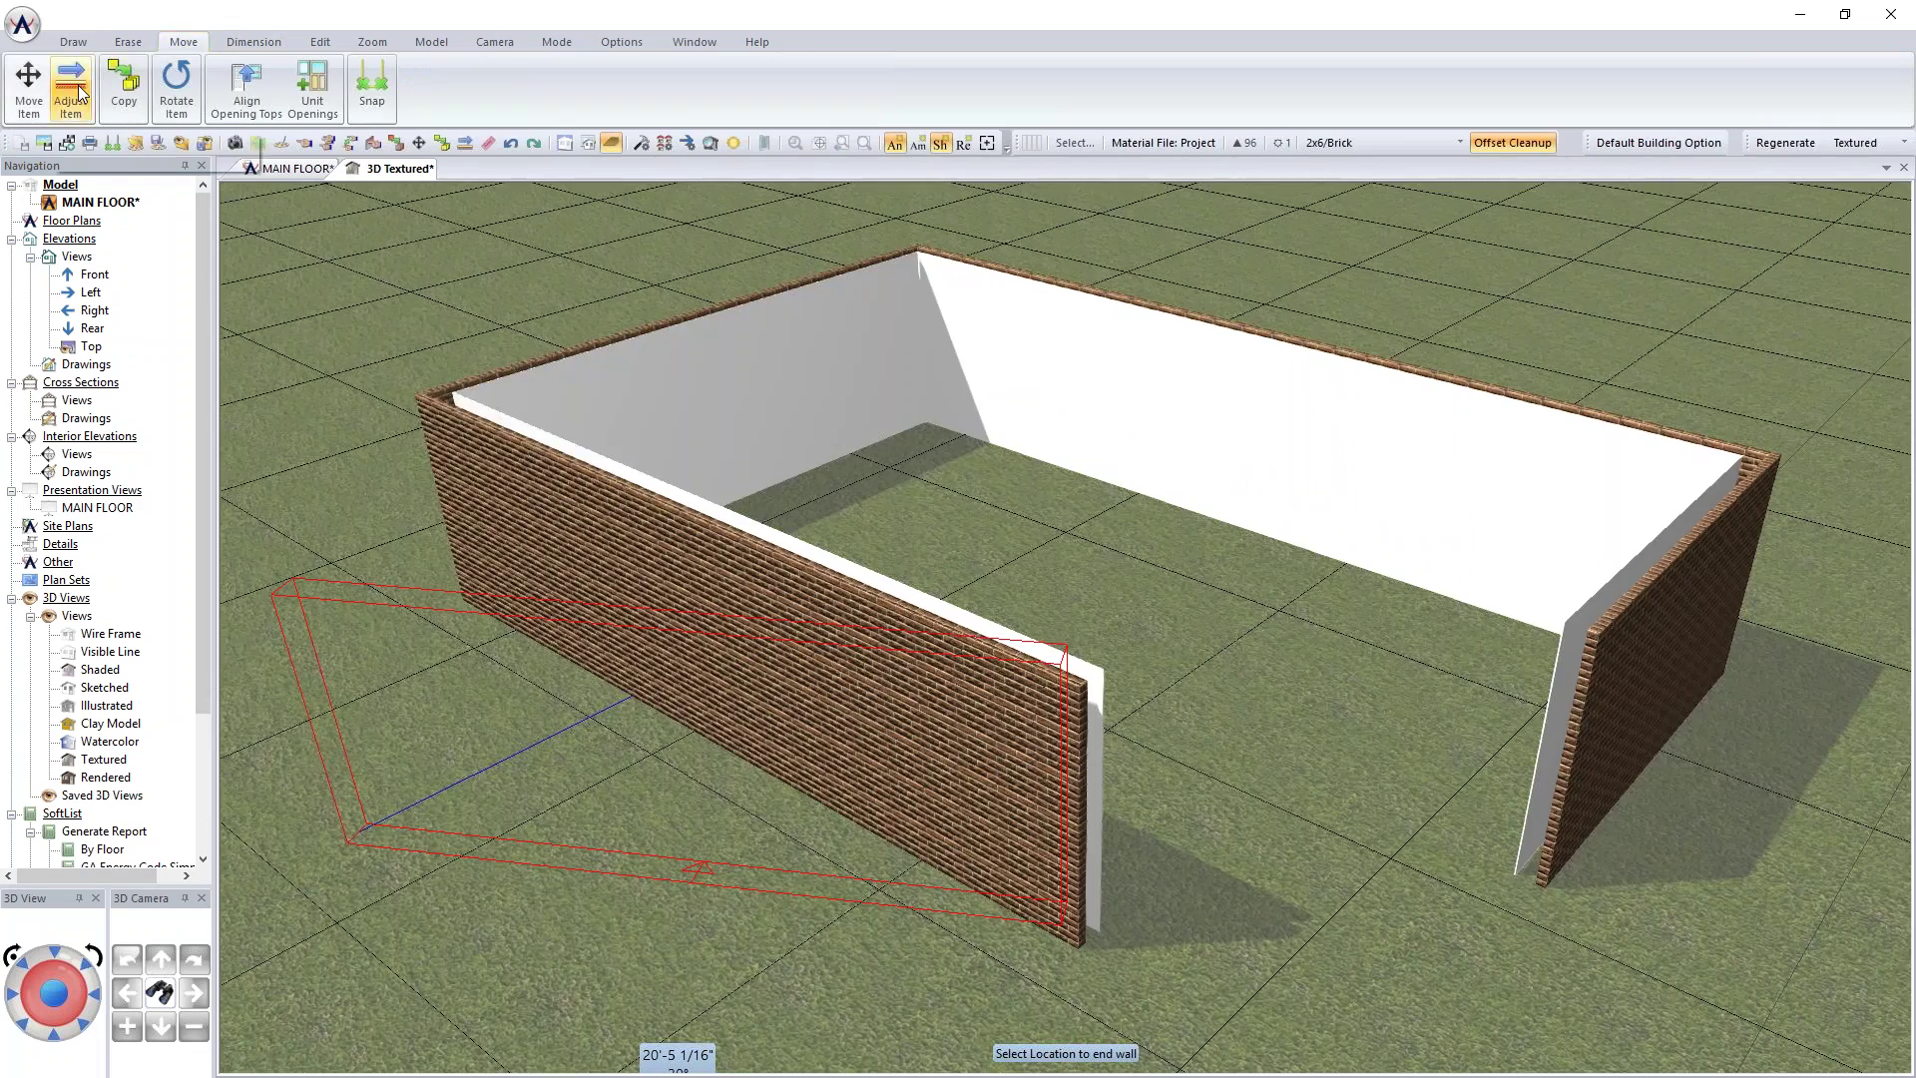
click(77, 92)
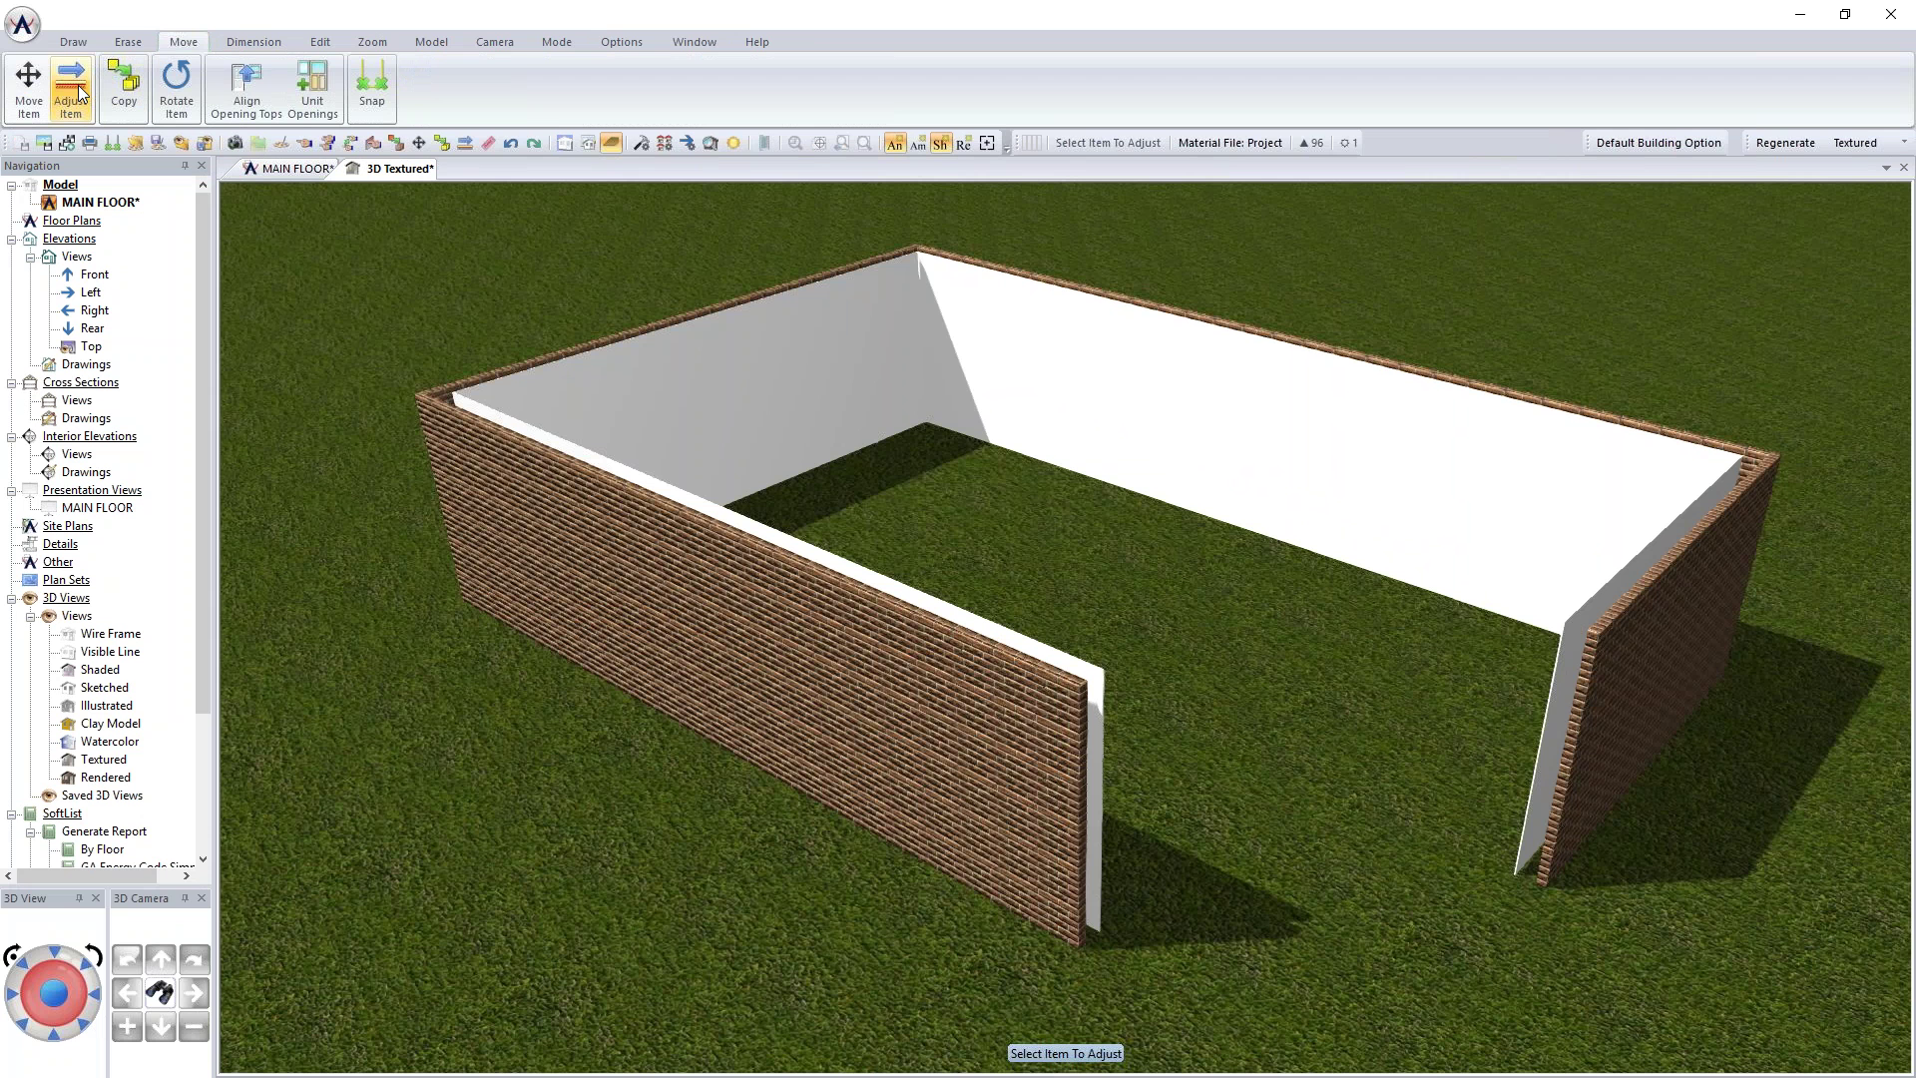
click(842, 668)
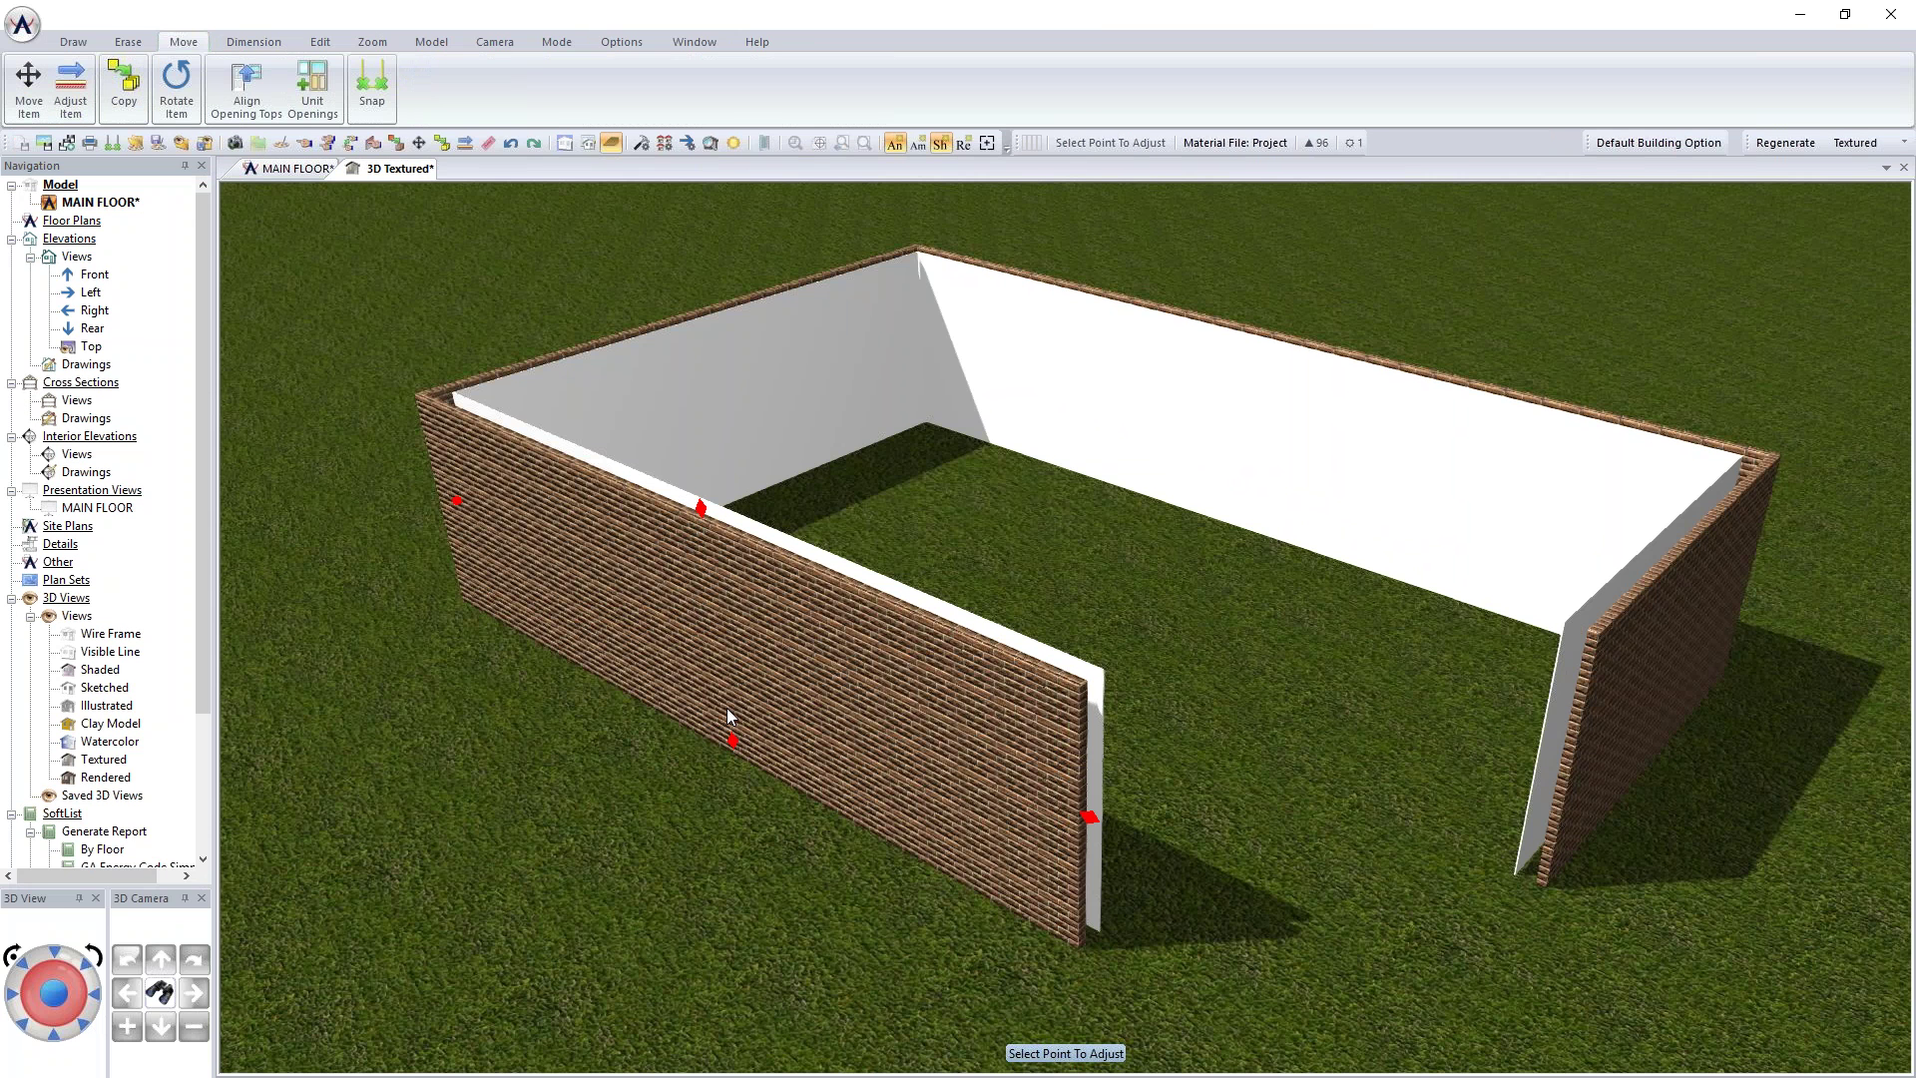
click(1089, 818)
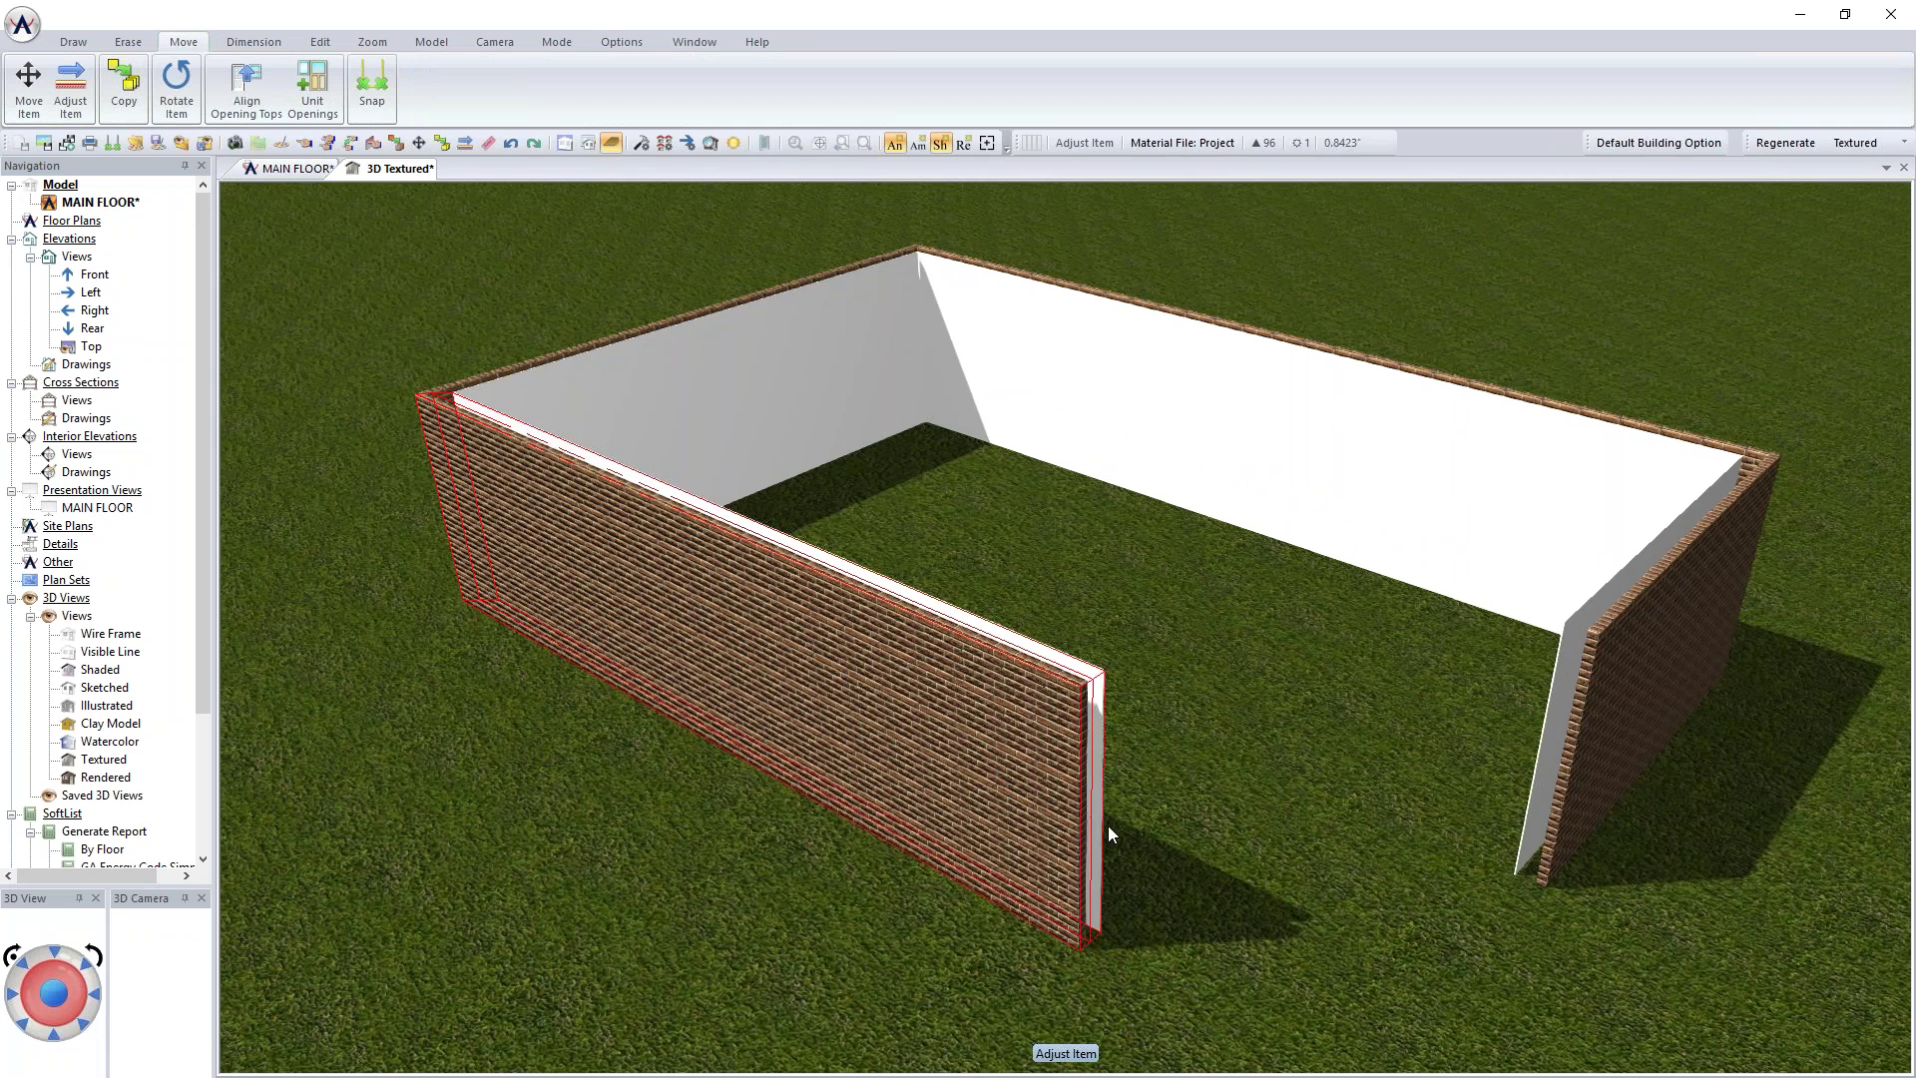
click(1358, 946)
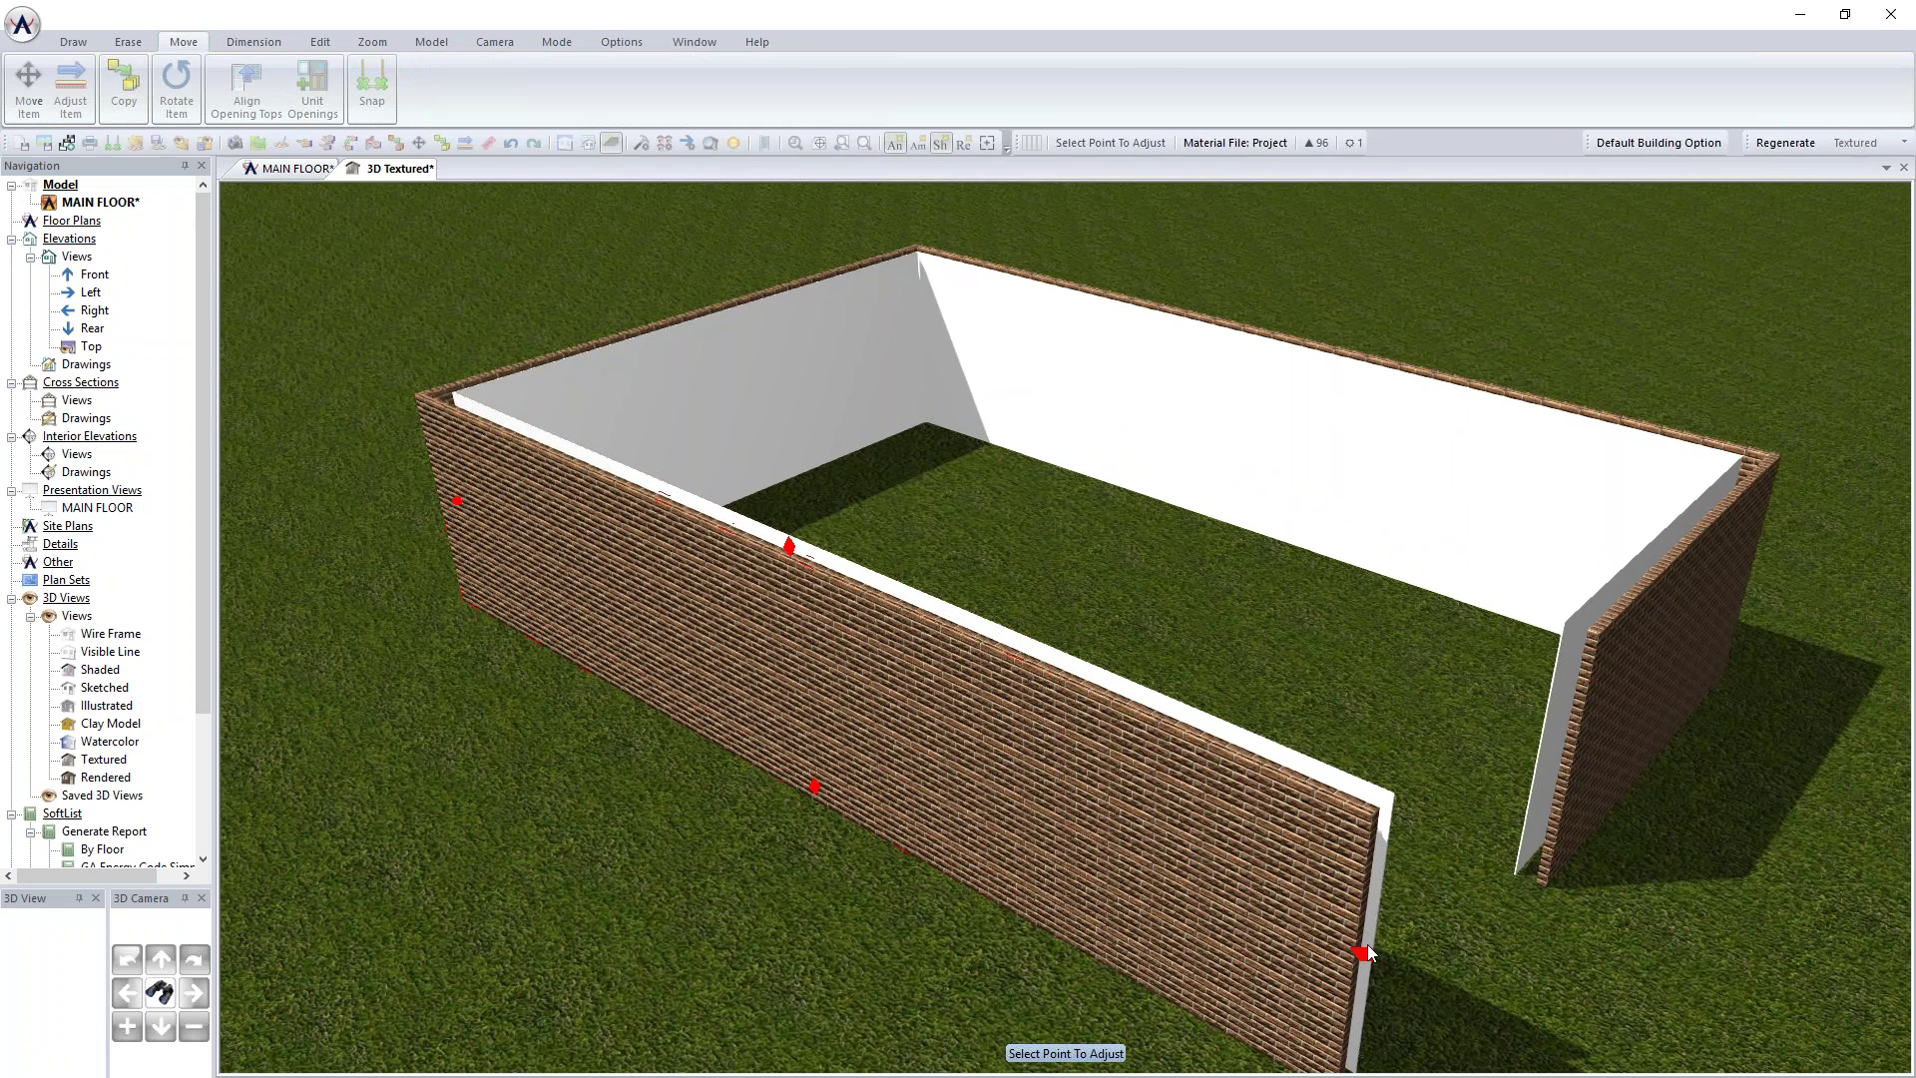
key(Escape)
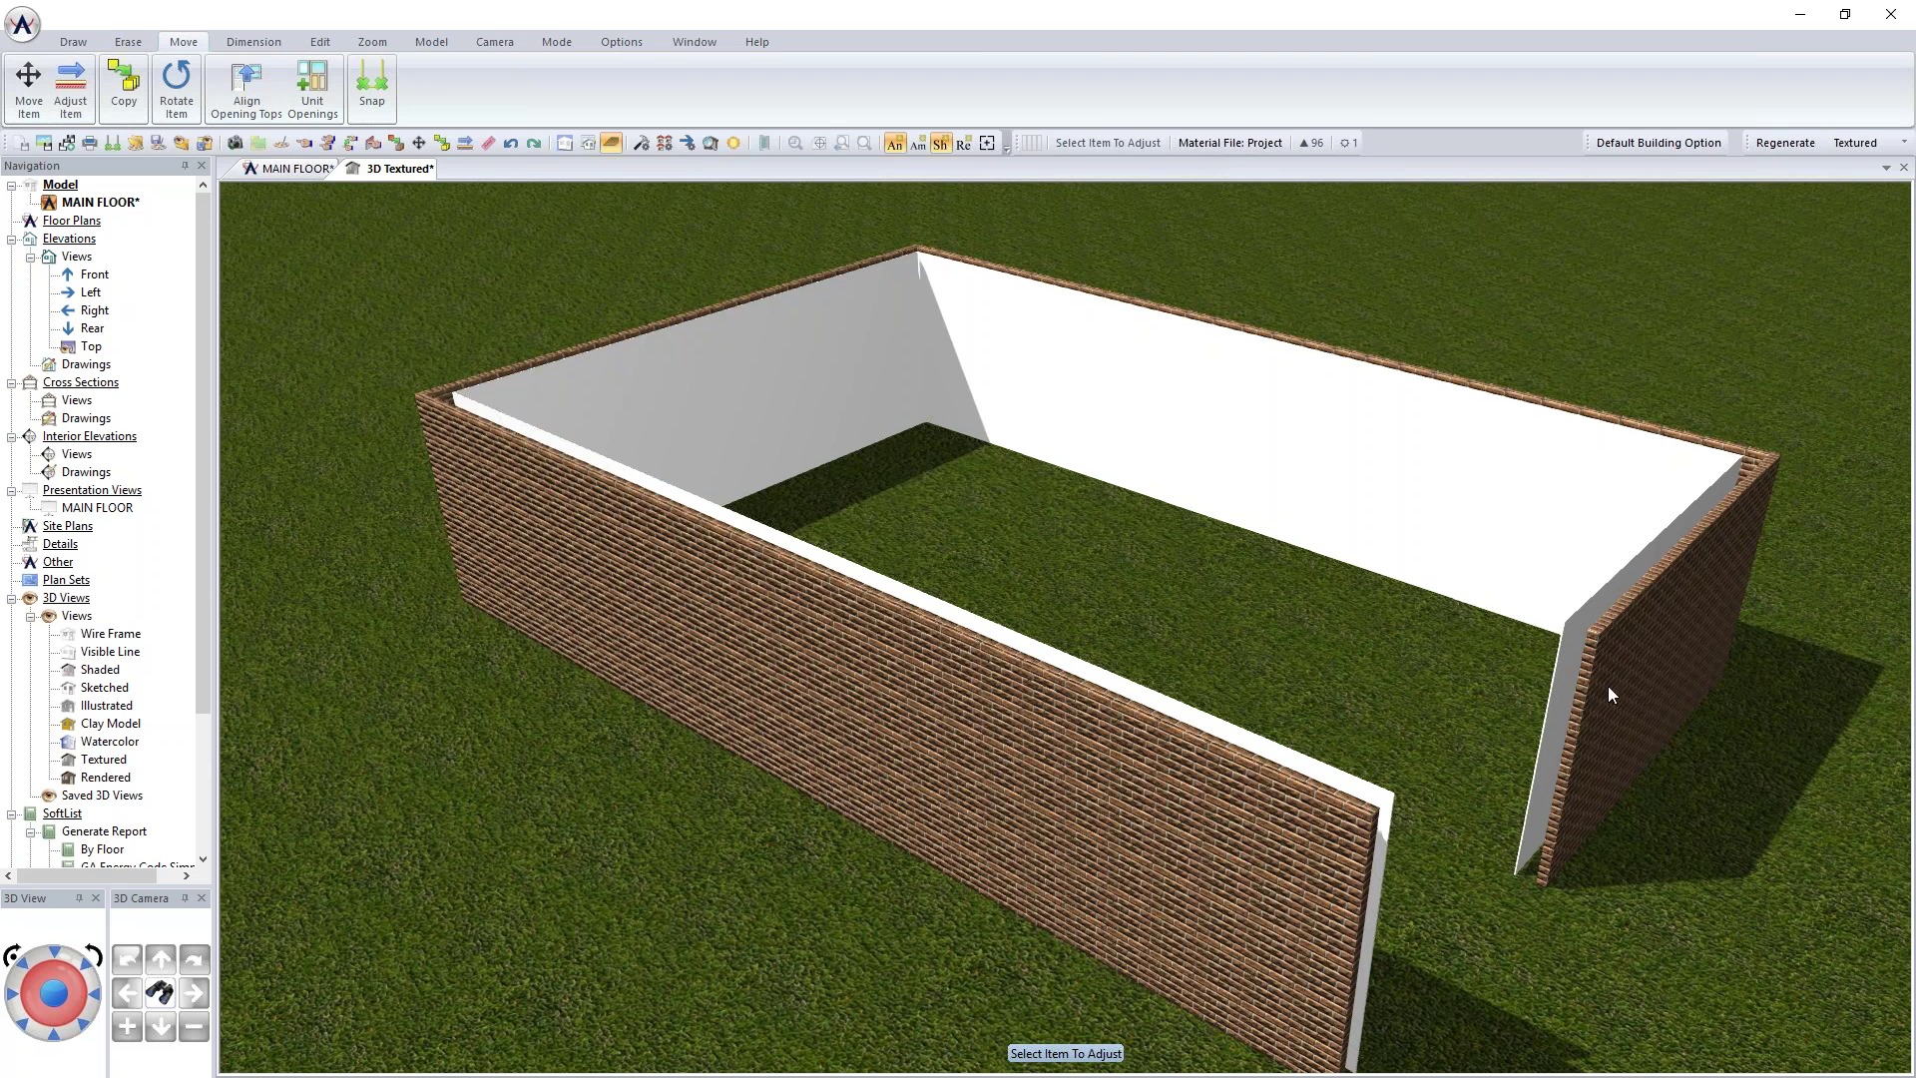
Step: Extend the right brick wall to the front wall's end to close the corner, and check the result in the MAIN FLOOR plan
click(1577, 744)
click(1566, 764)
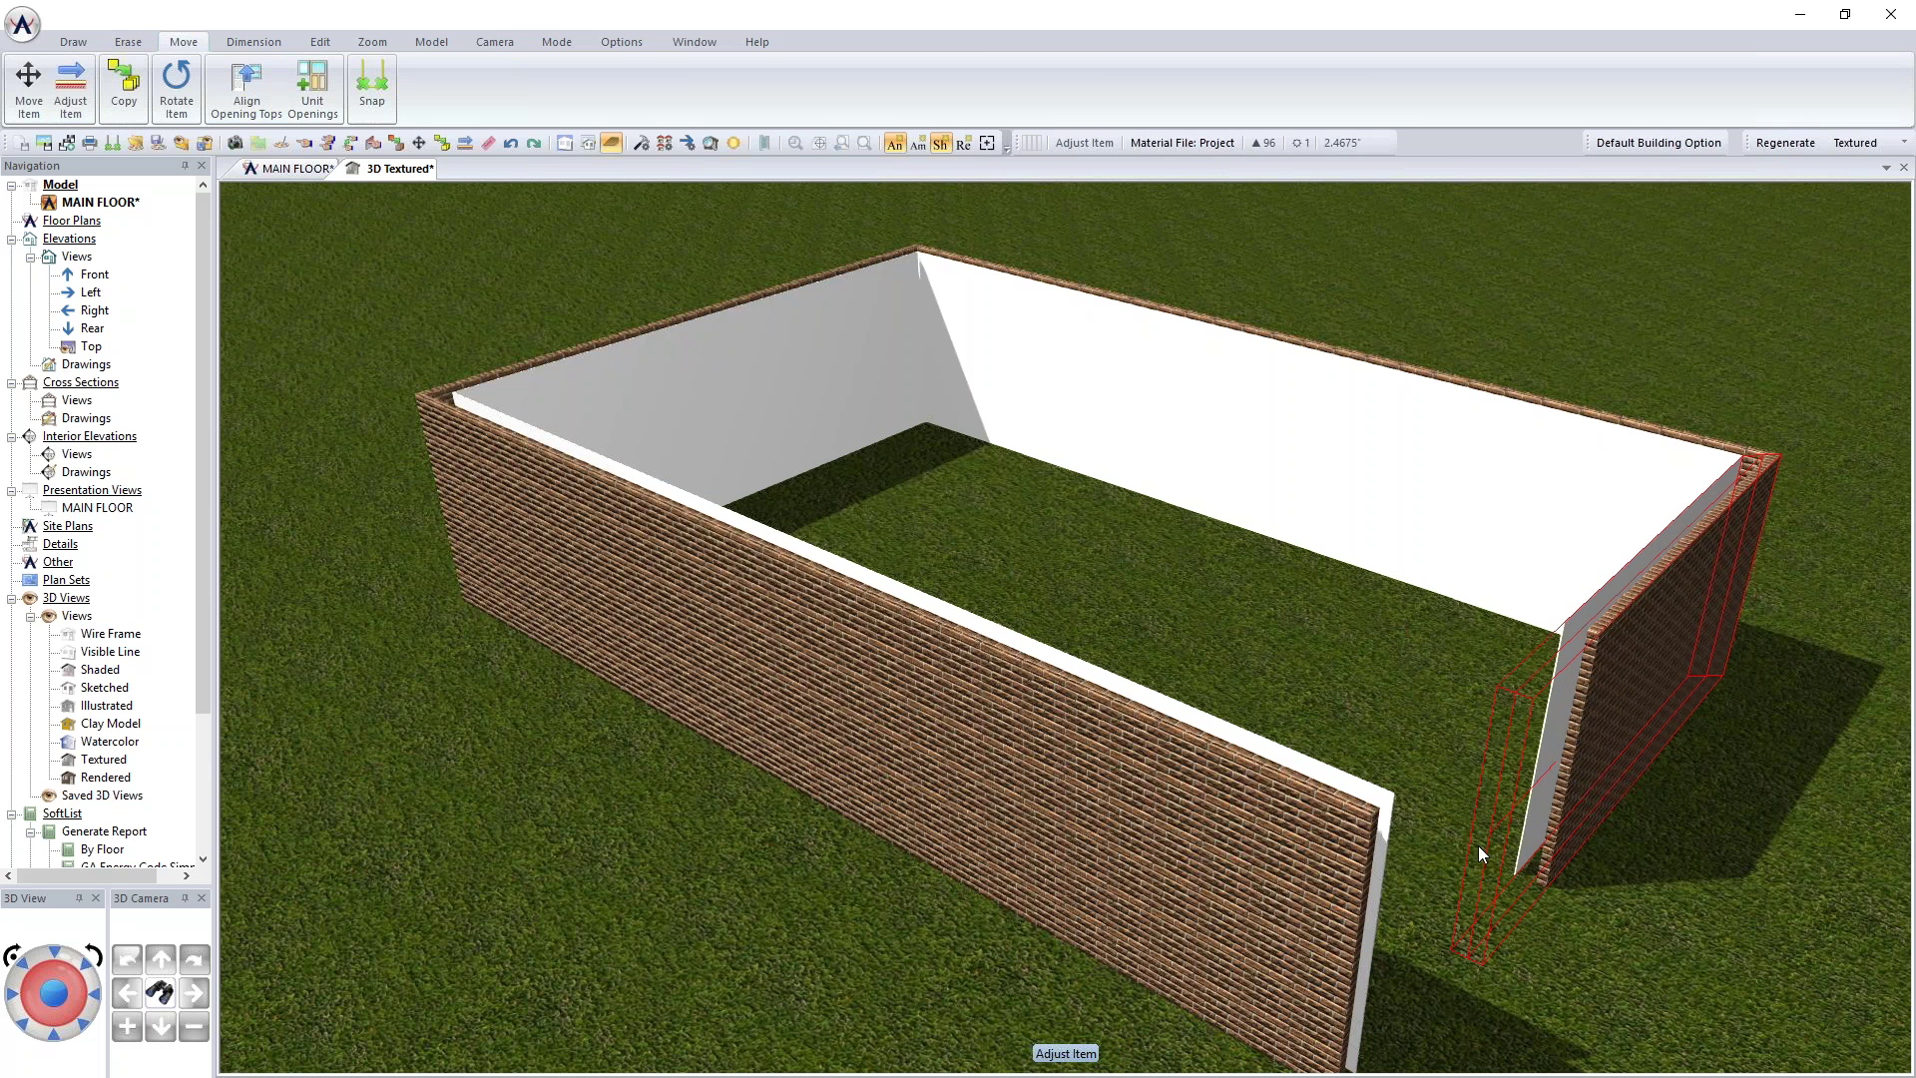
click(1362, 940)
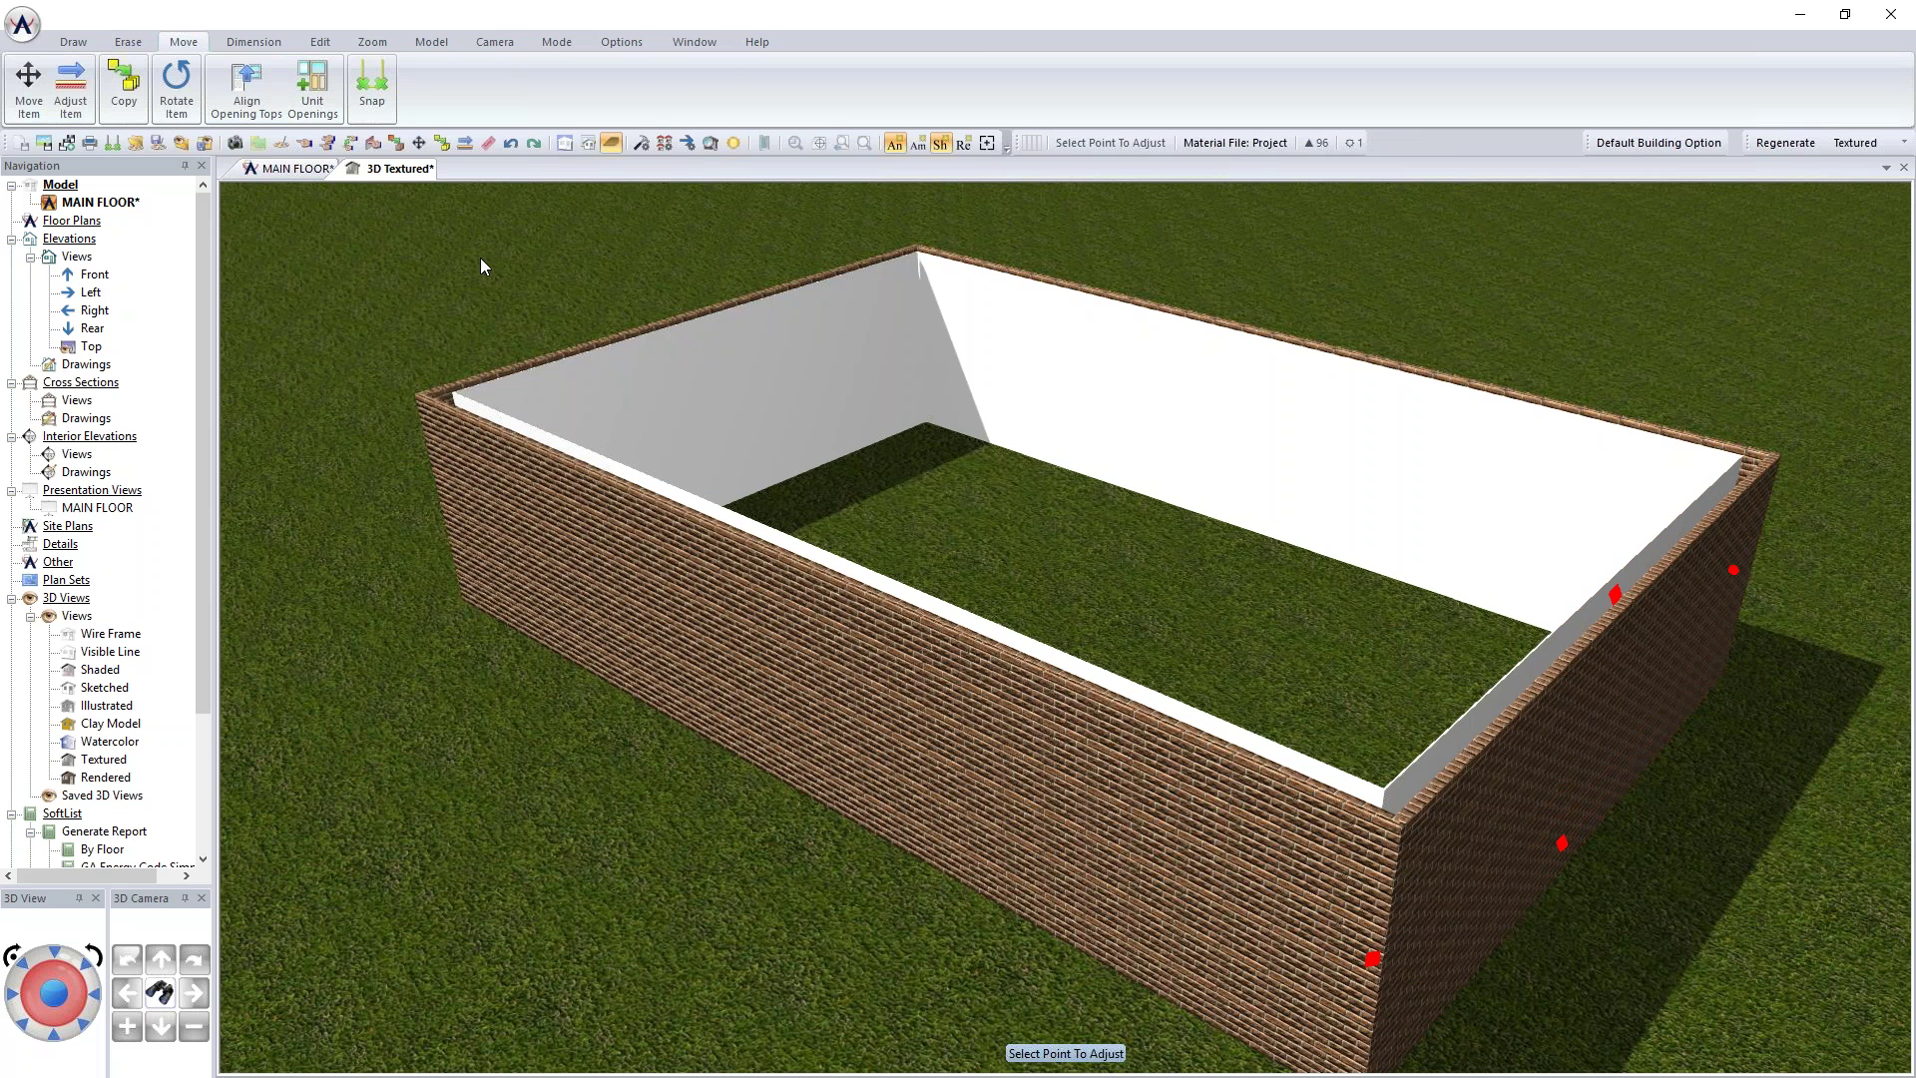
click(296, 169)
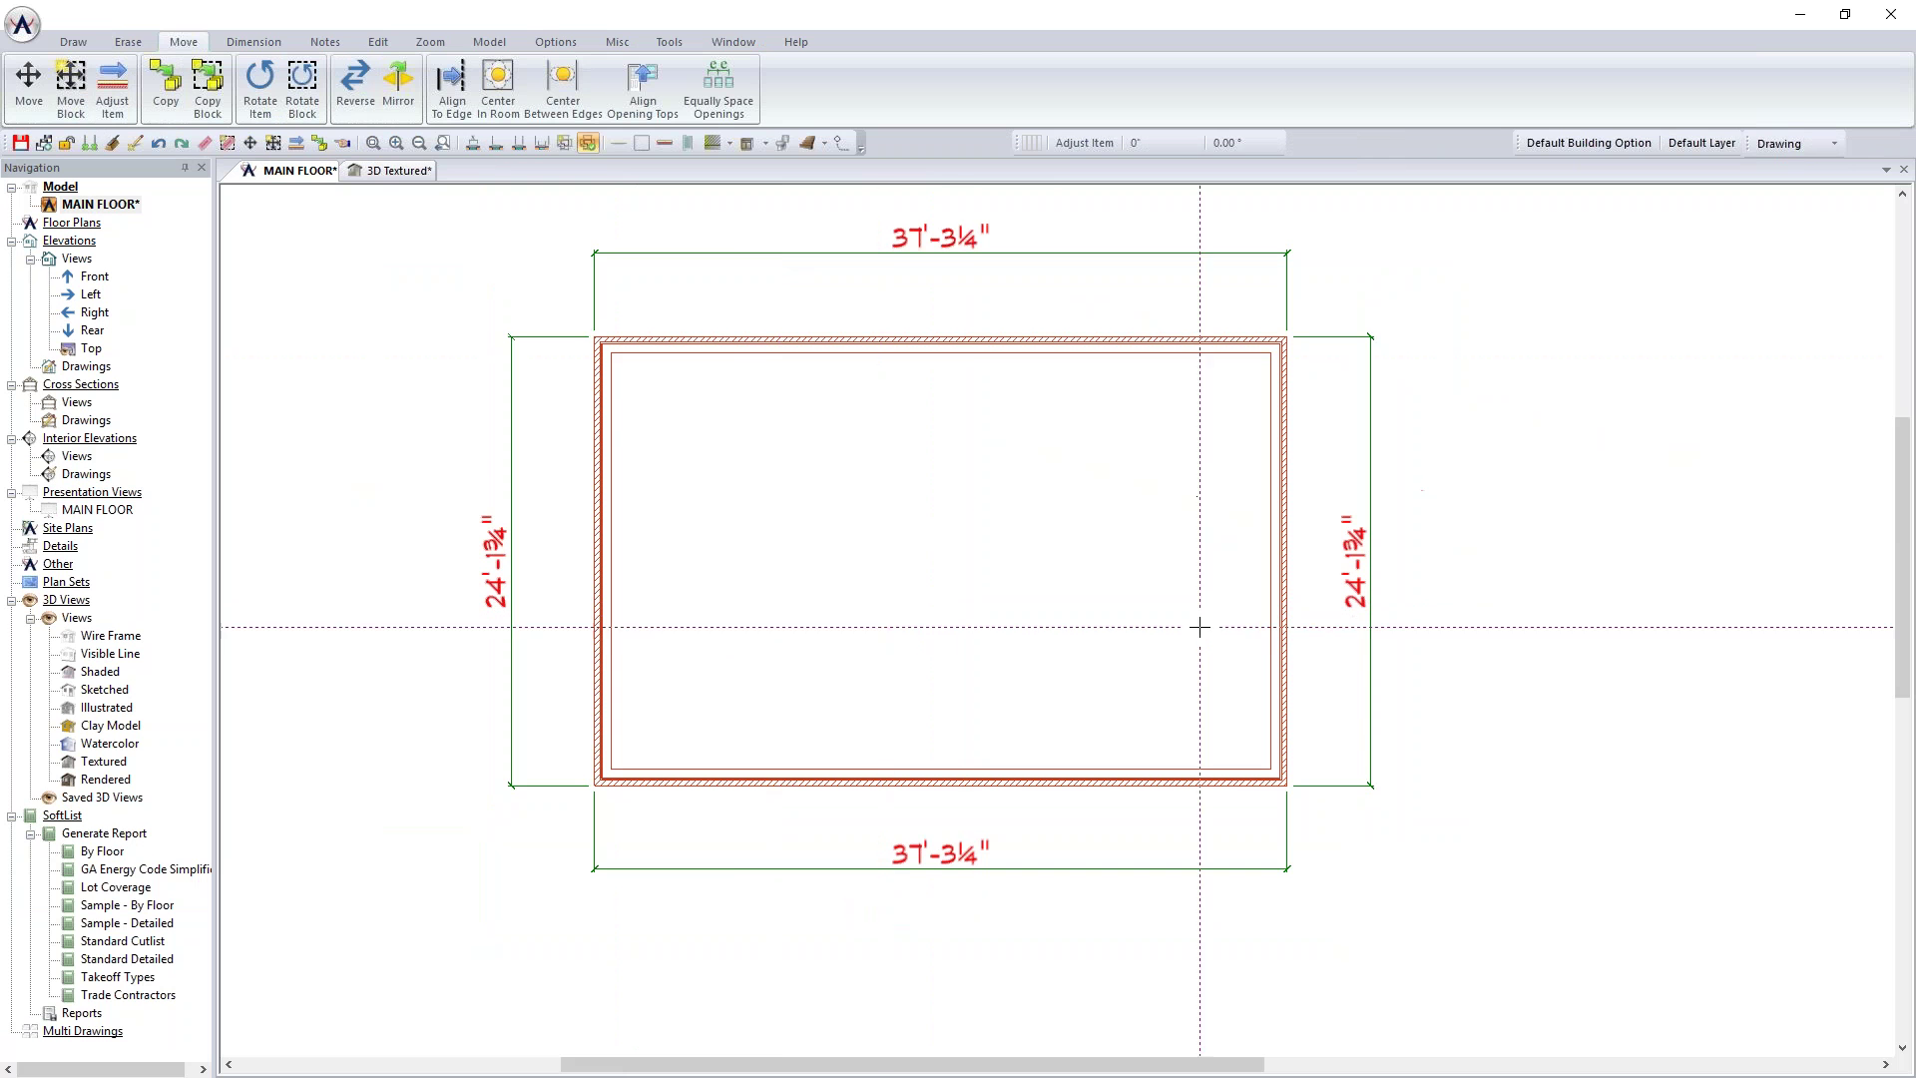
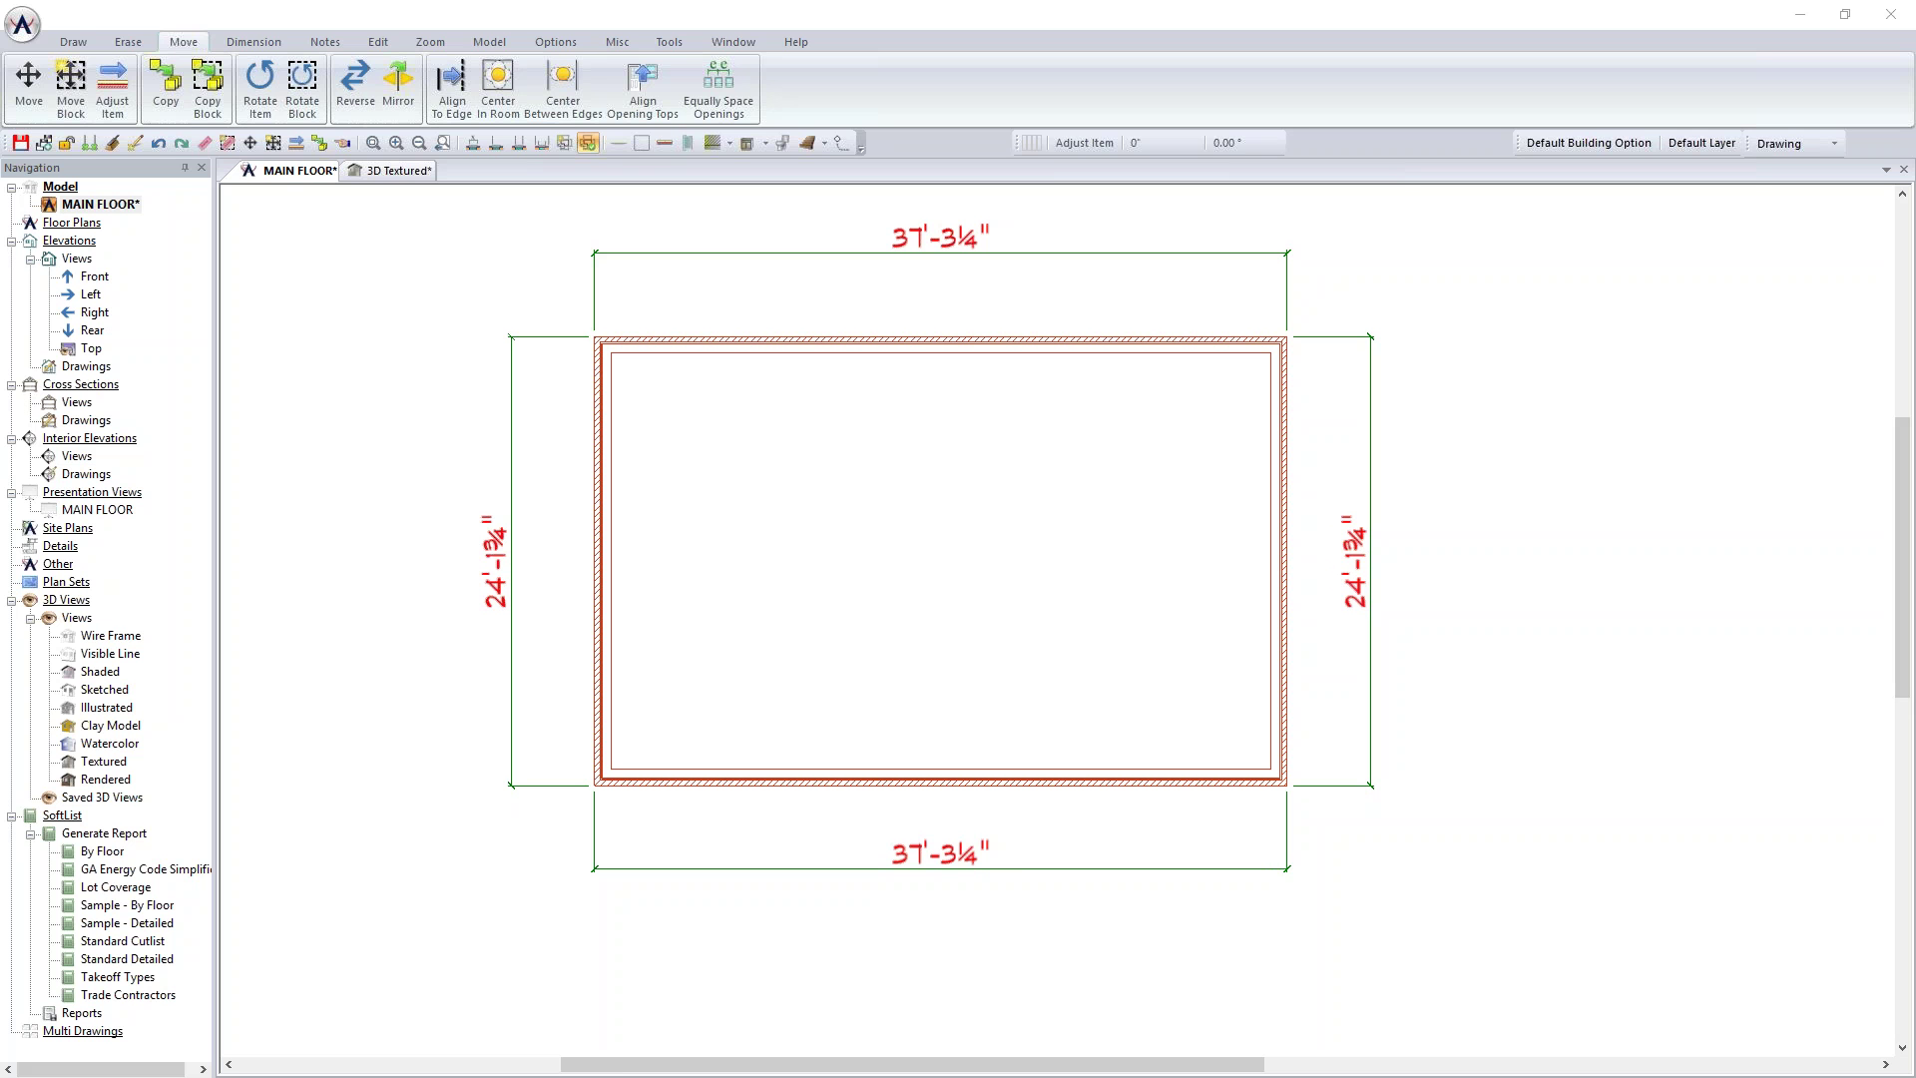
Step: Examine the whole wall rectangle and its two upper corners in the MAIN FLOOR plan at different zoom levels
scroll(1492, 565, down, 2)
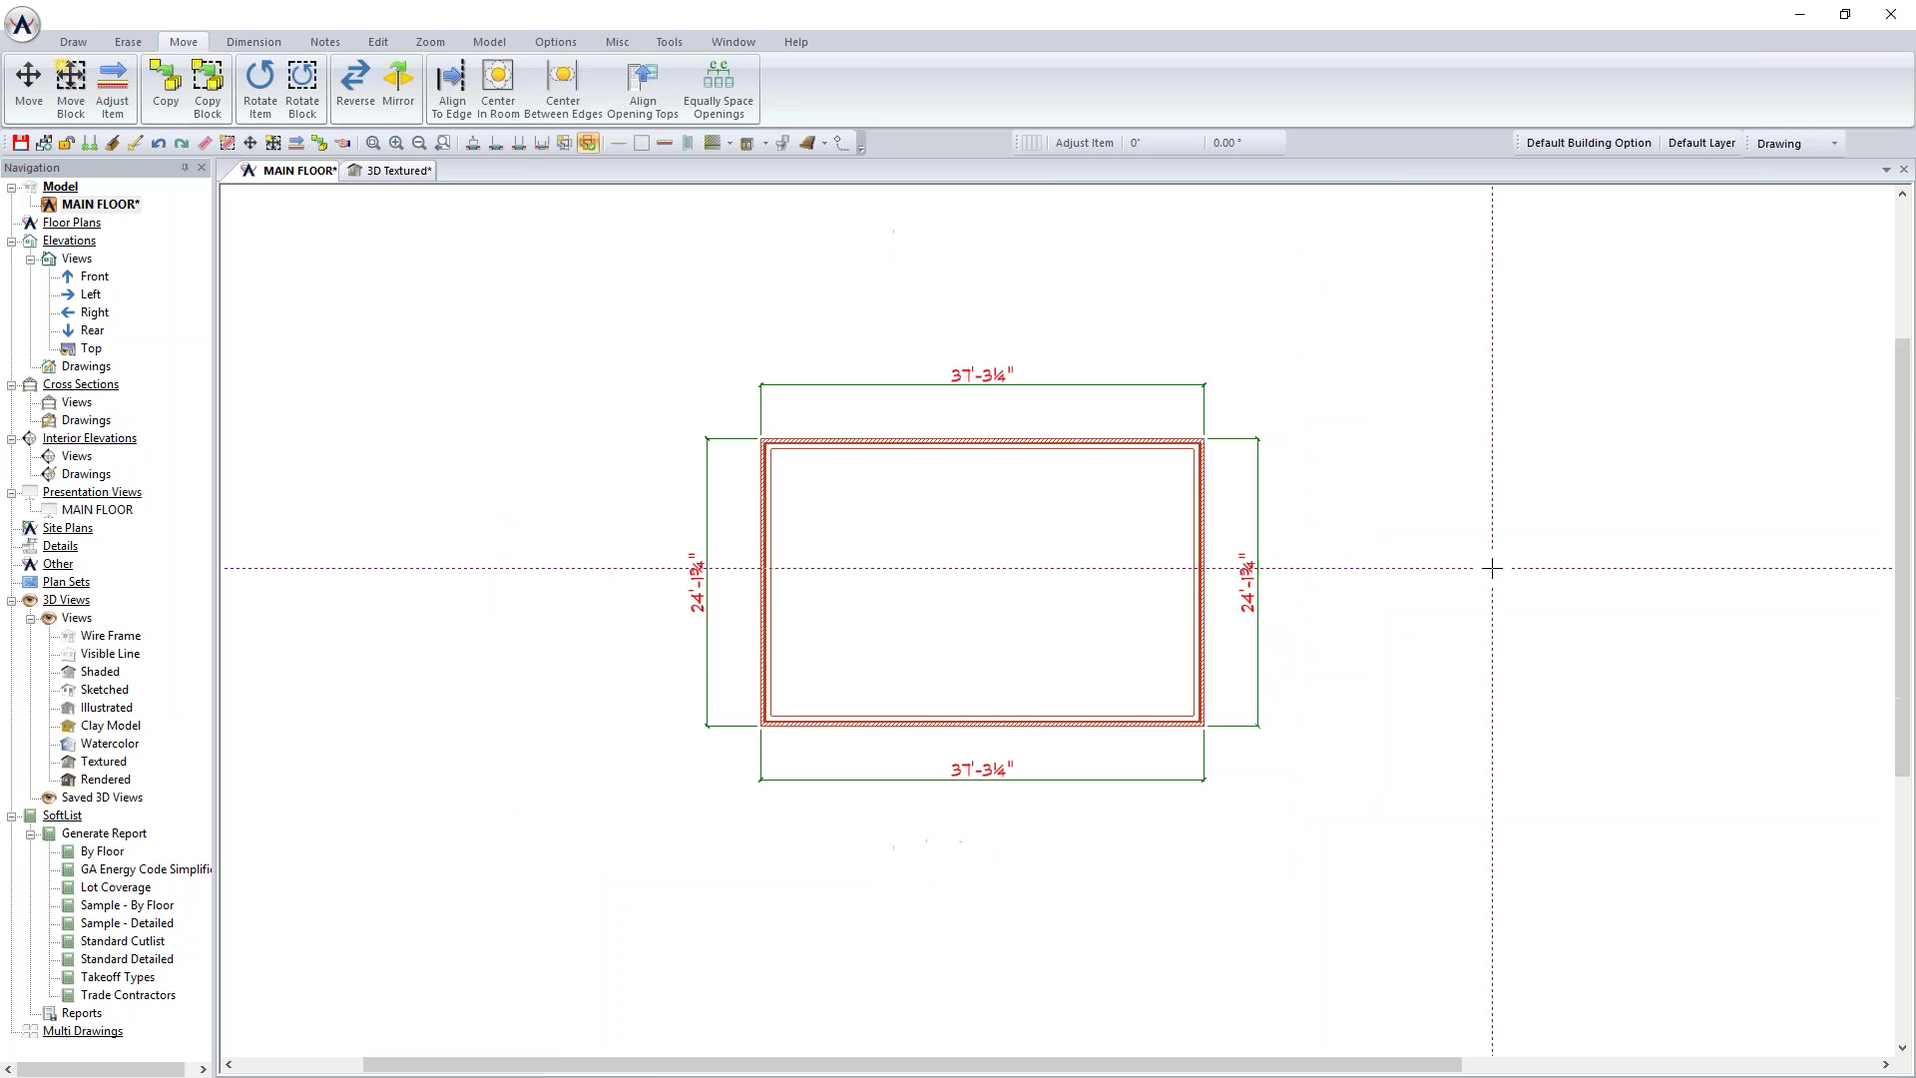
scroll(1492, 566, up, 2)
scroll(1057, 620, down, 1)
middle_drag(658, 619, 1240, 621)
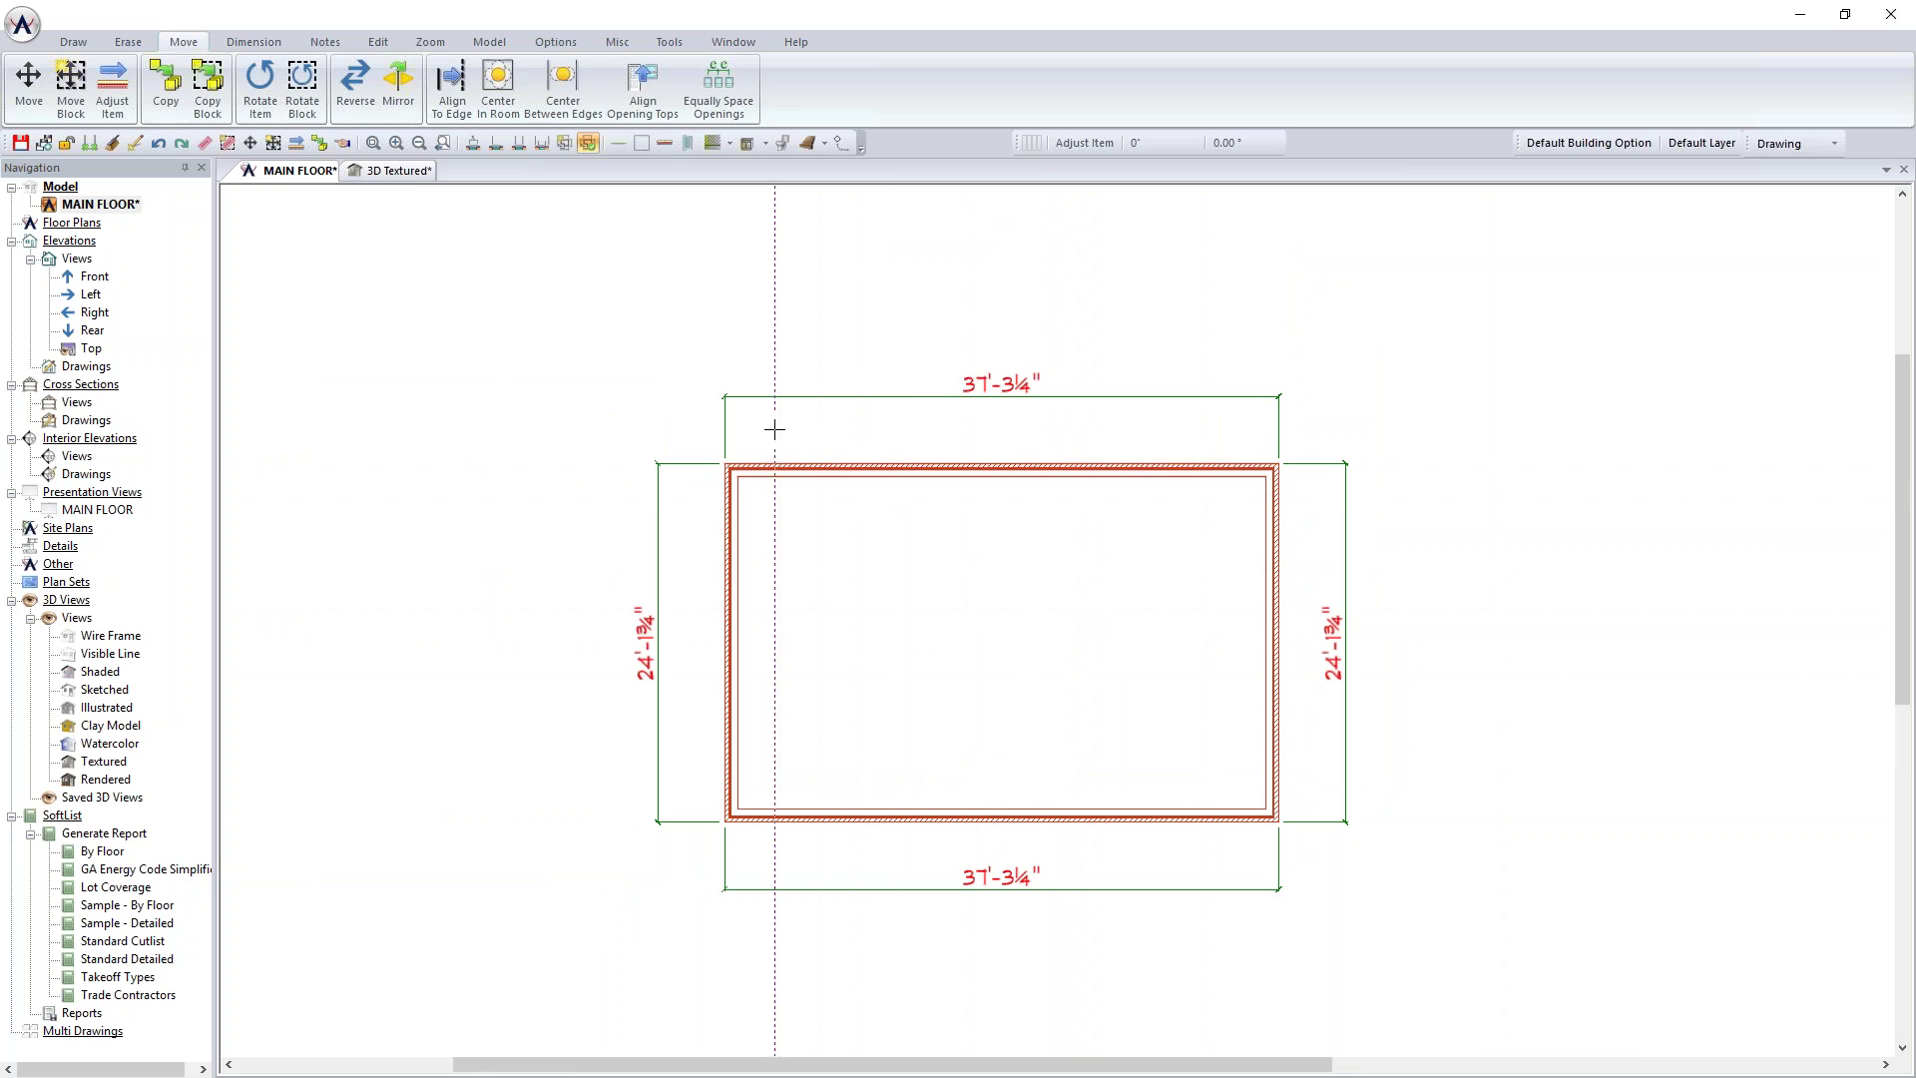
click(397, 146)
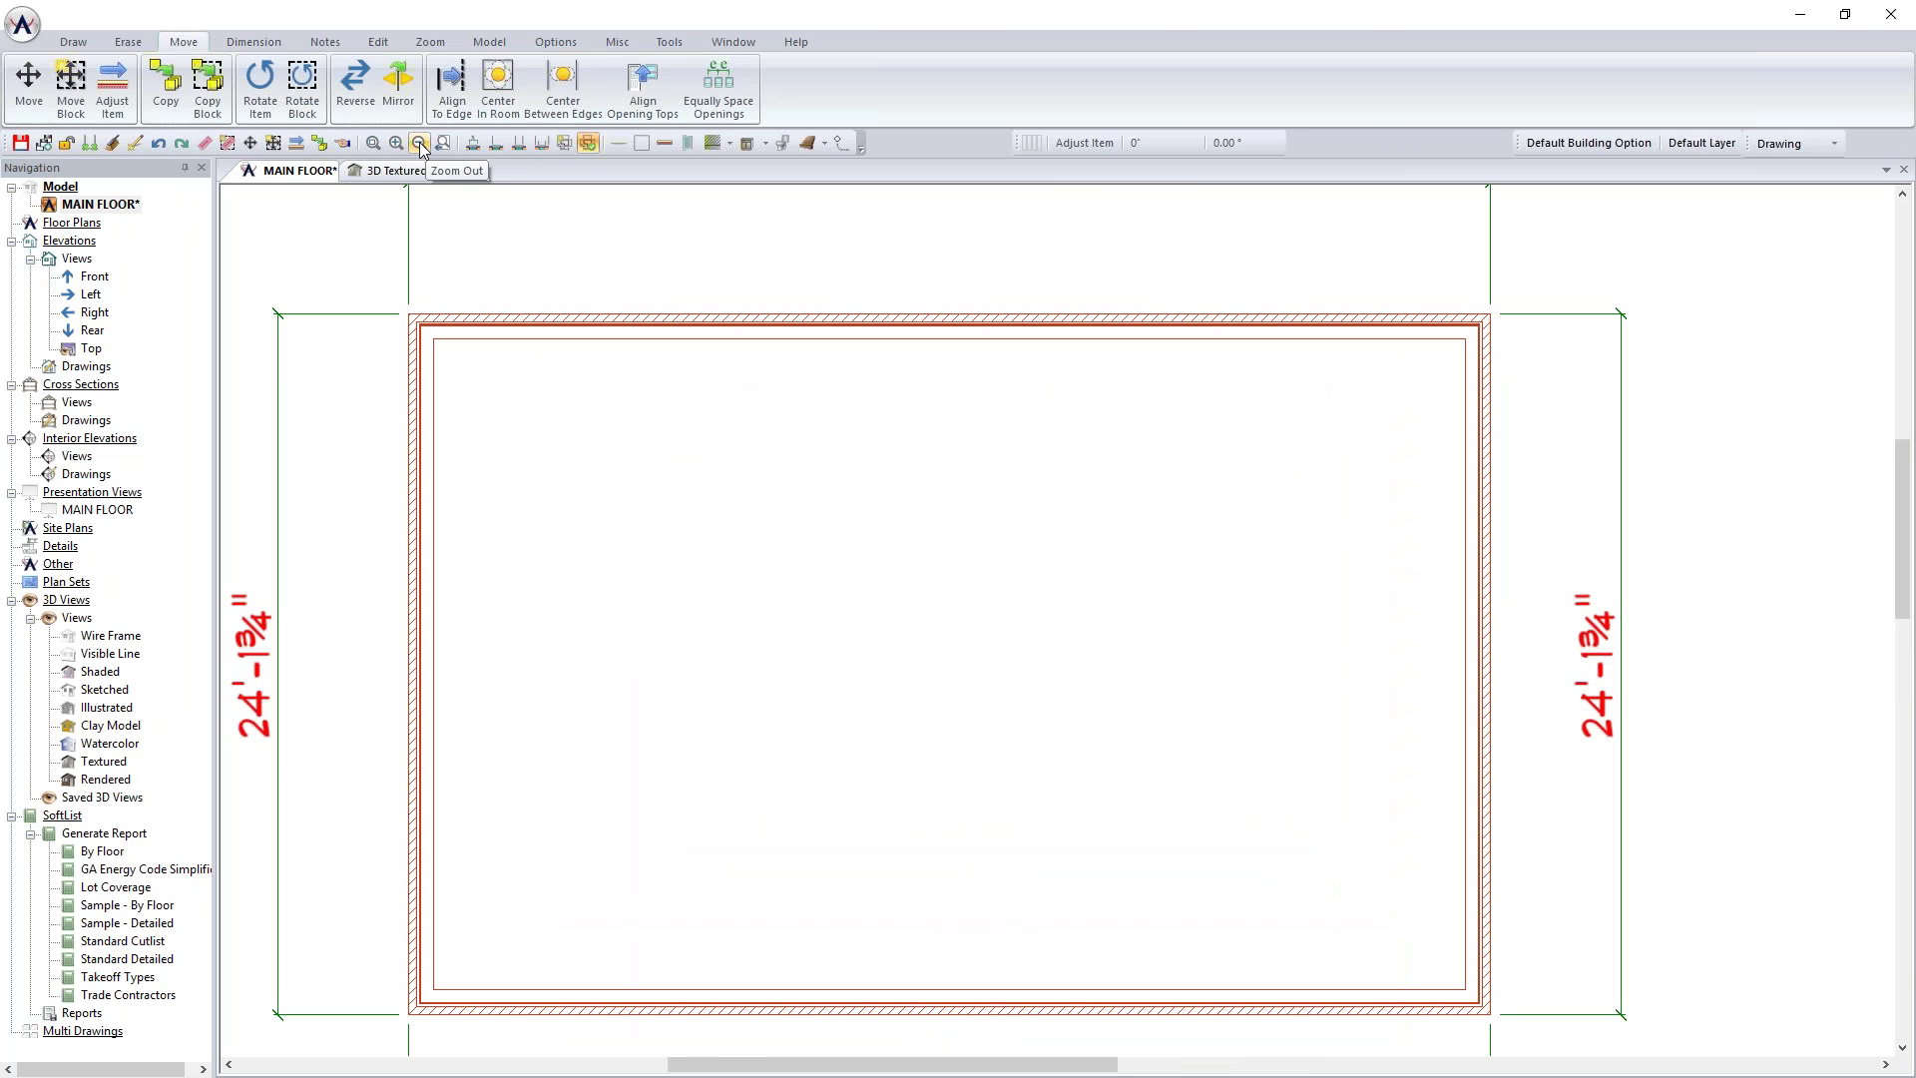
click(420, 145)
click(420, 145)
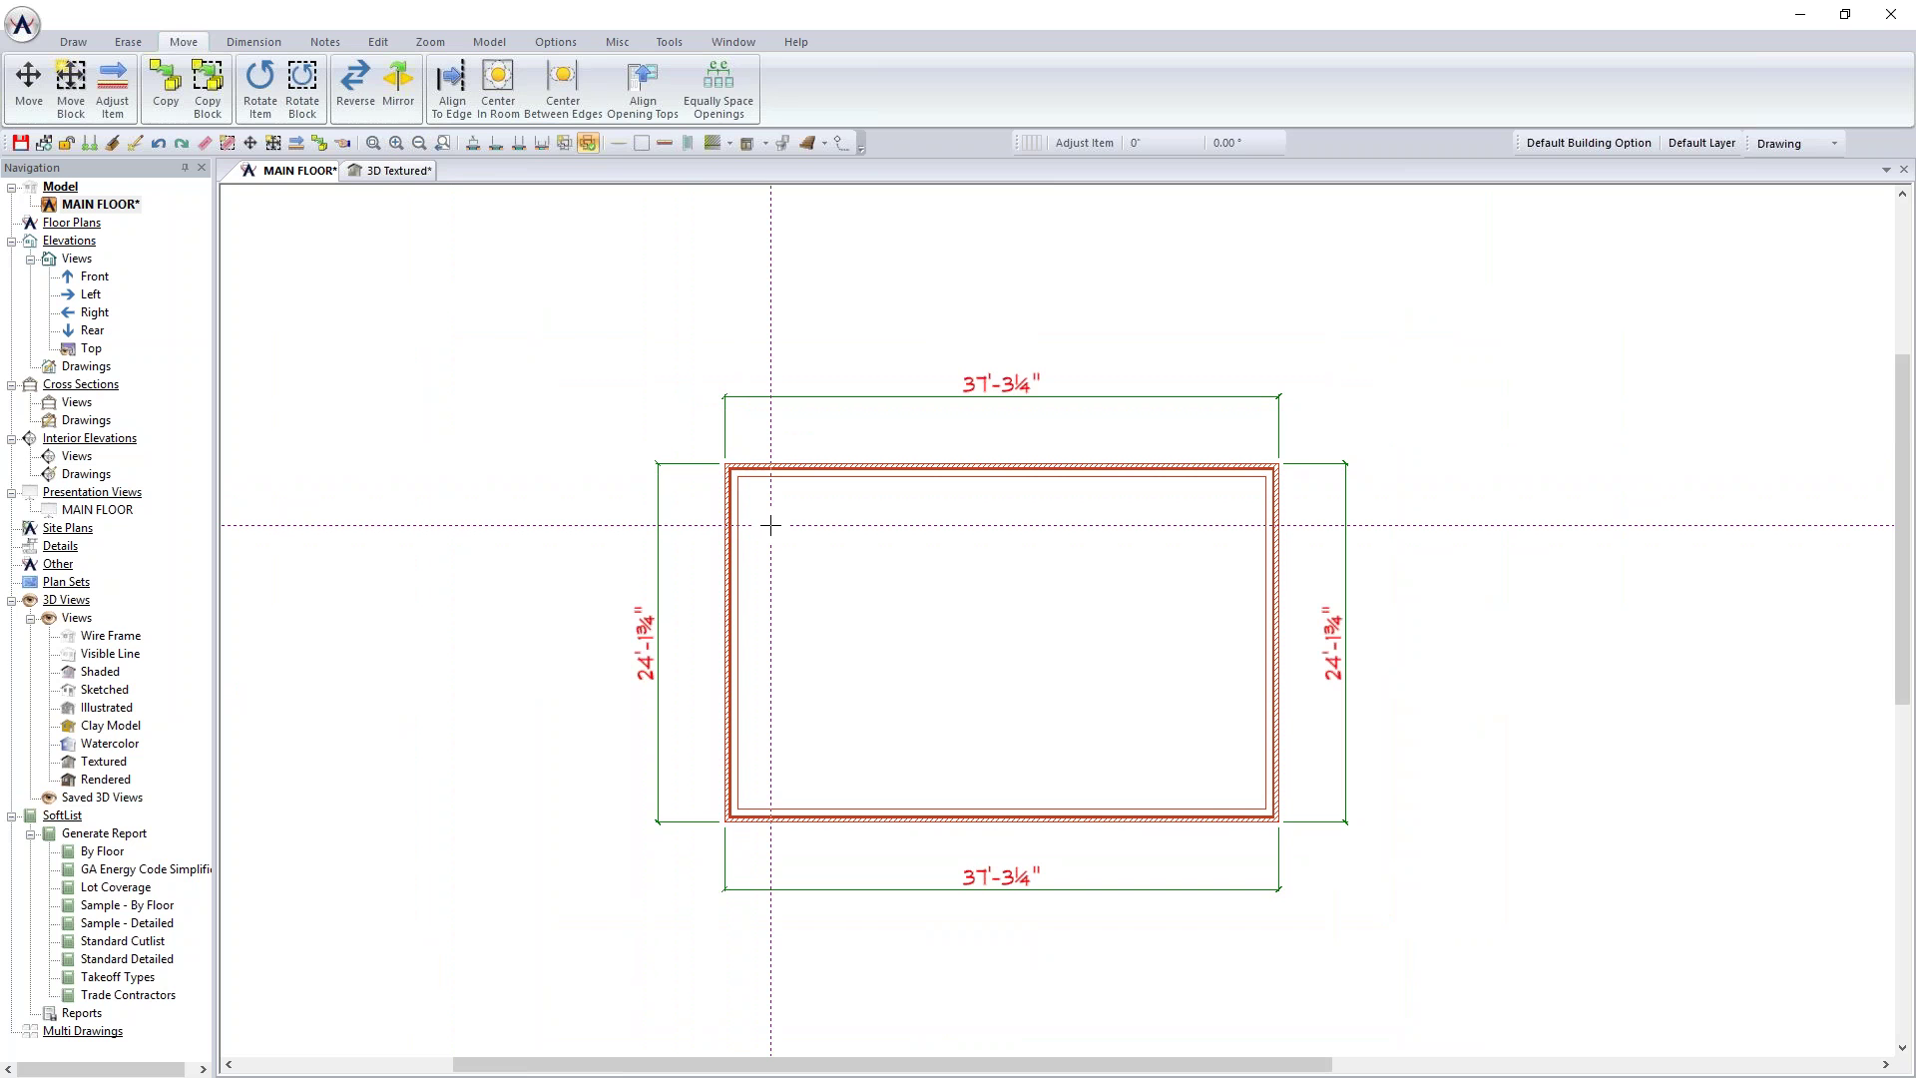
scroll(1056, 620, up, 5)
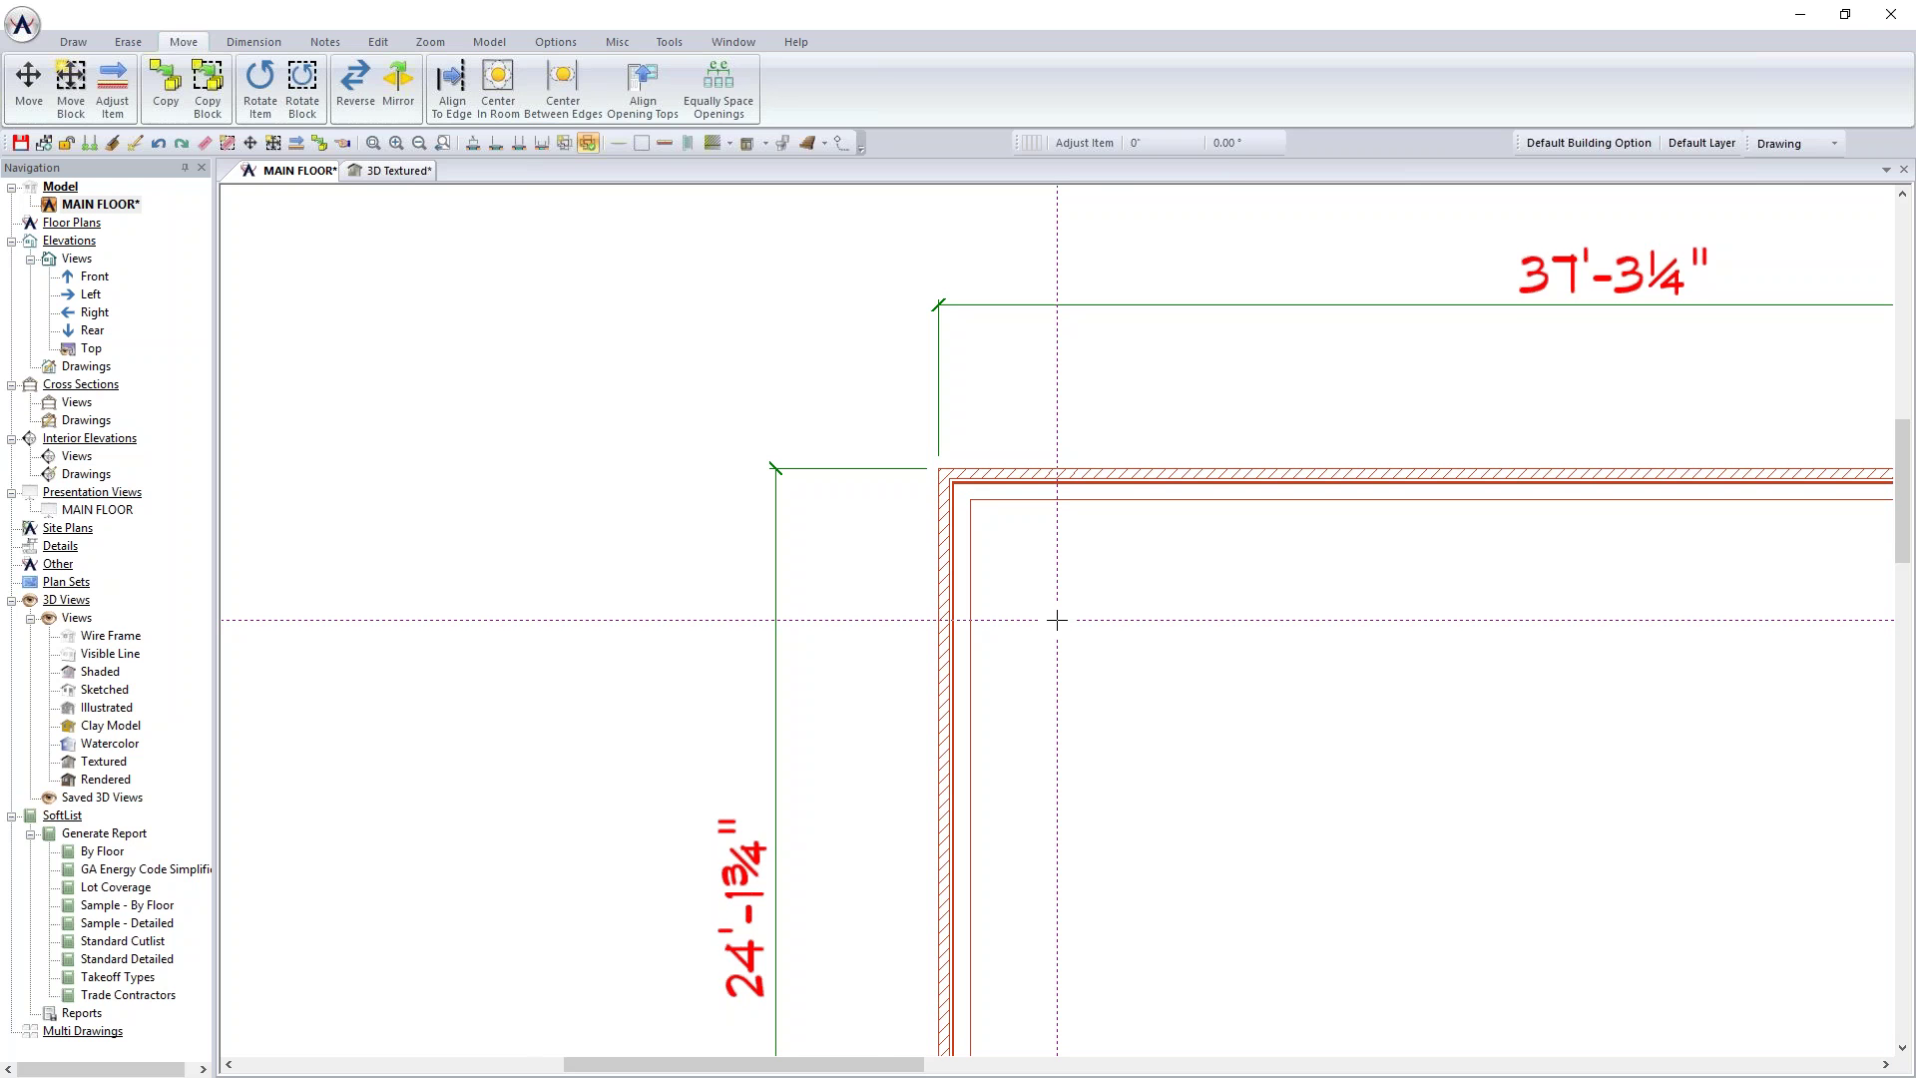
scroll(1056, 620, down, 5)
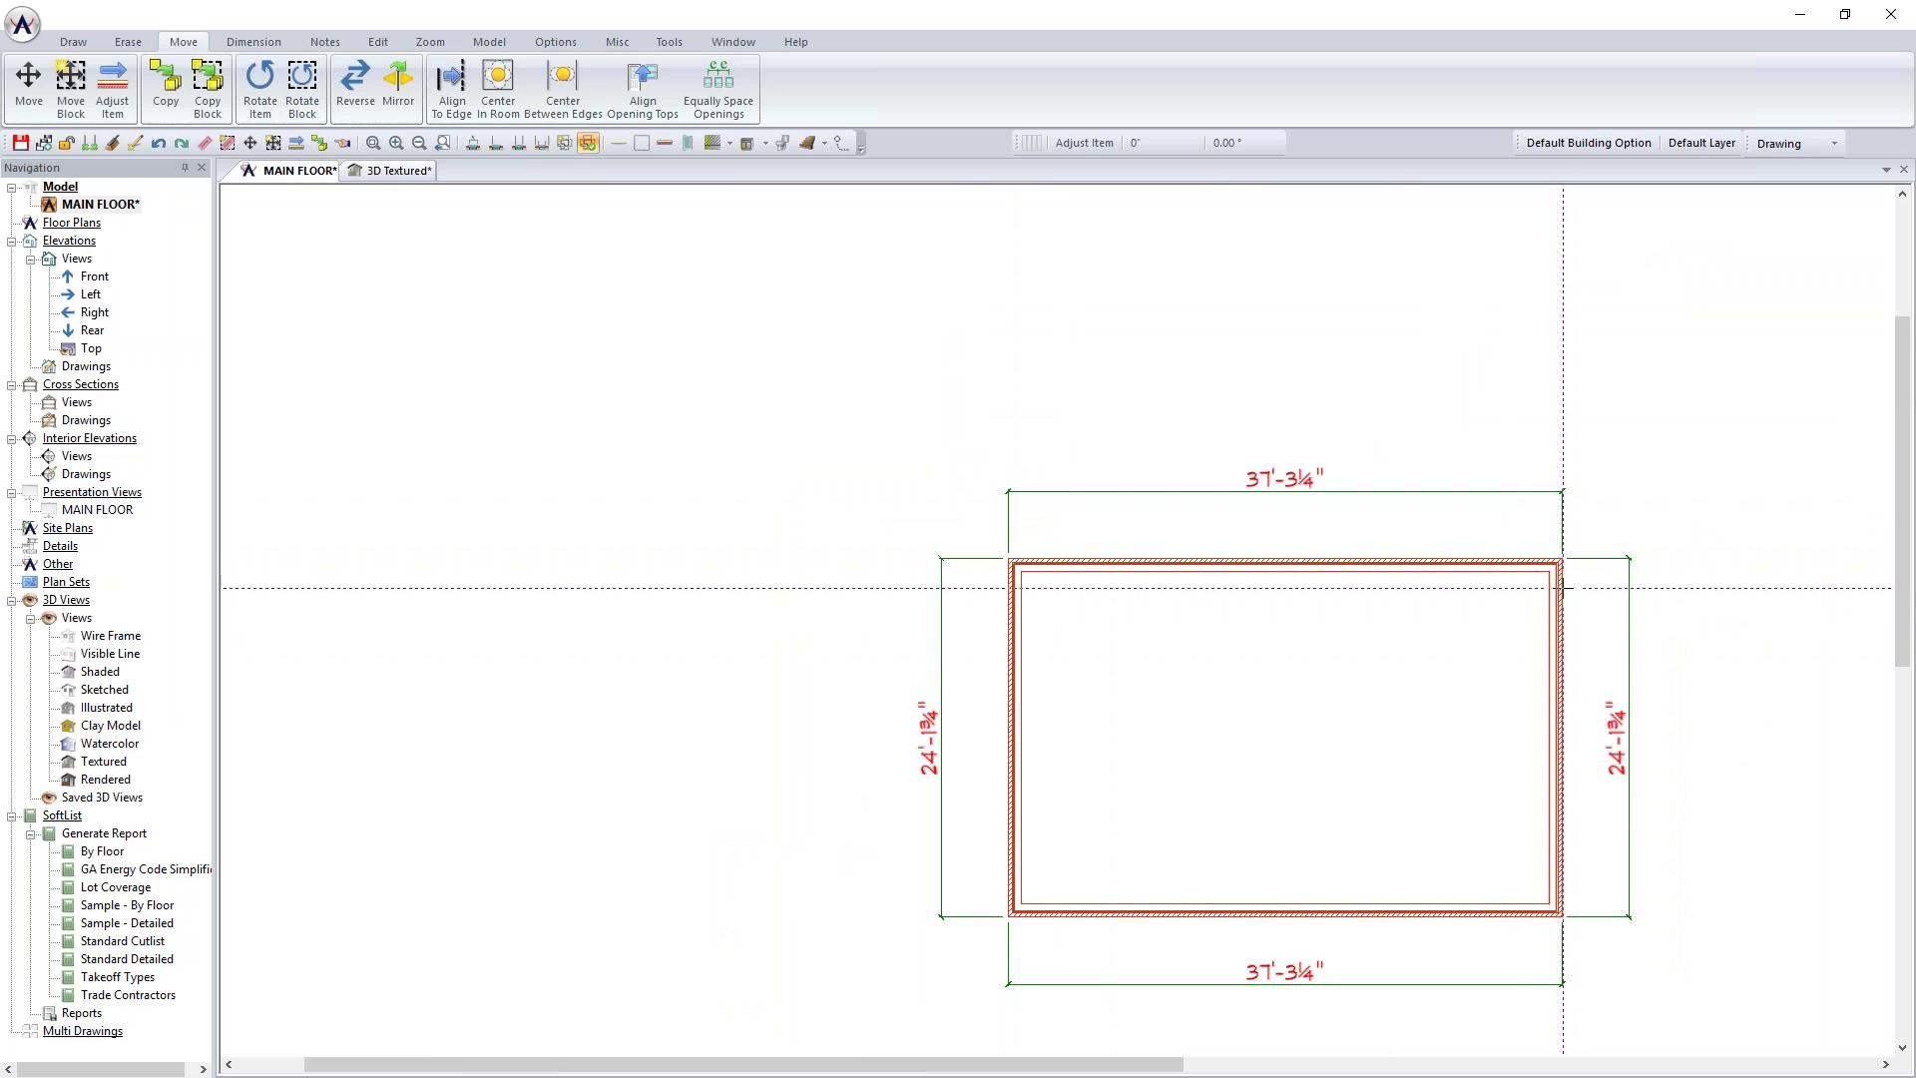
scroll(1563, 582, up, 3)
scroll(1057, 620, up, 1)
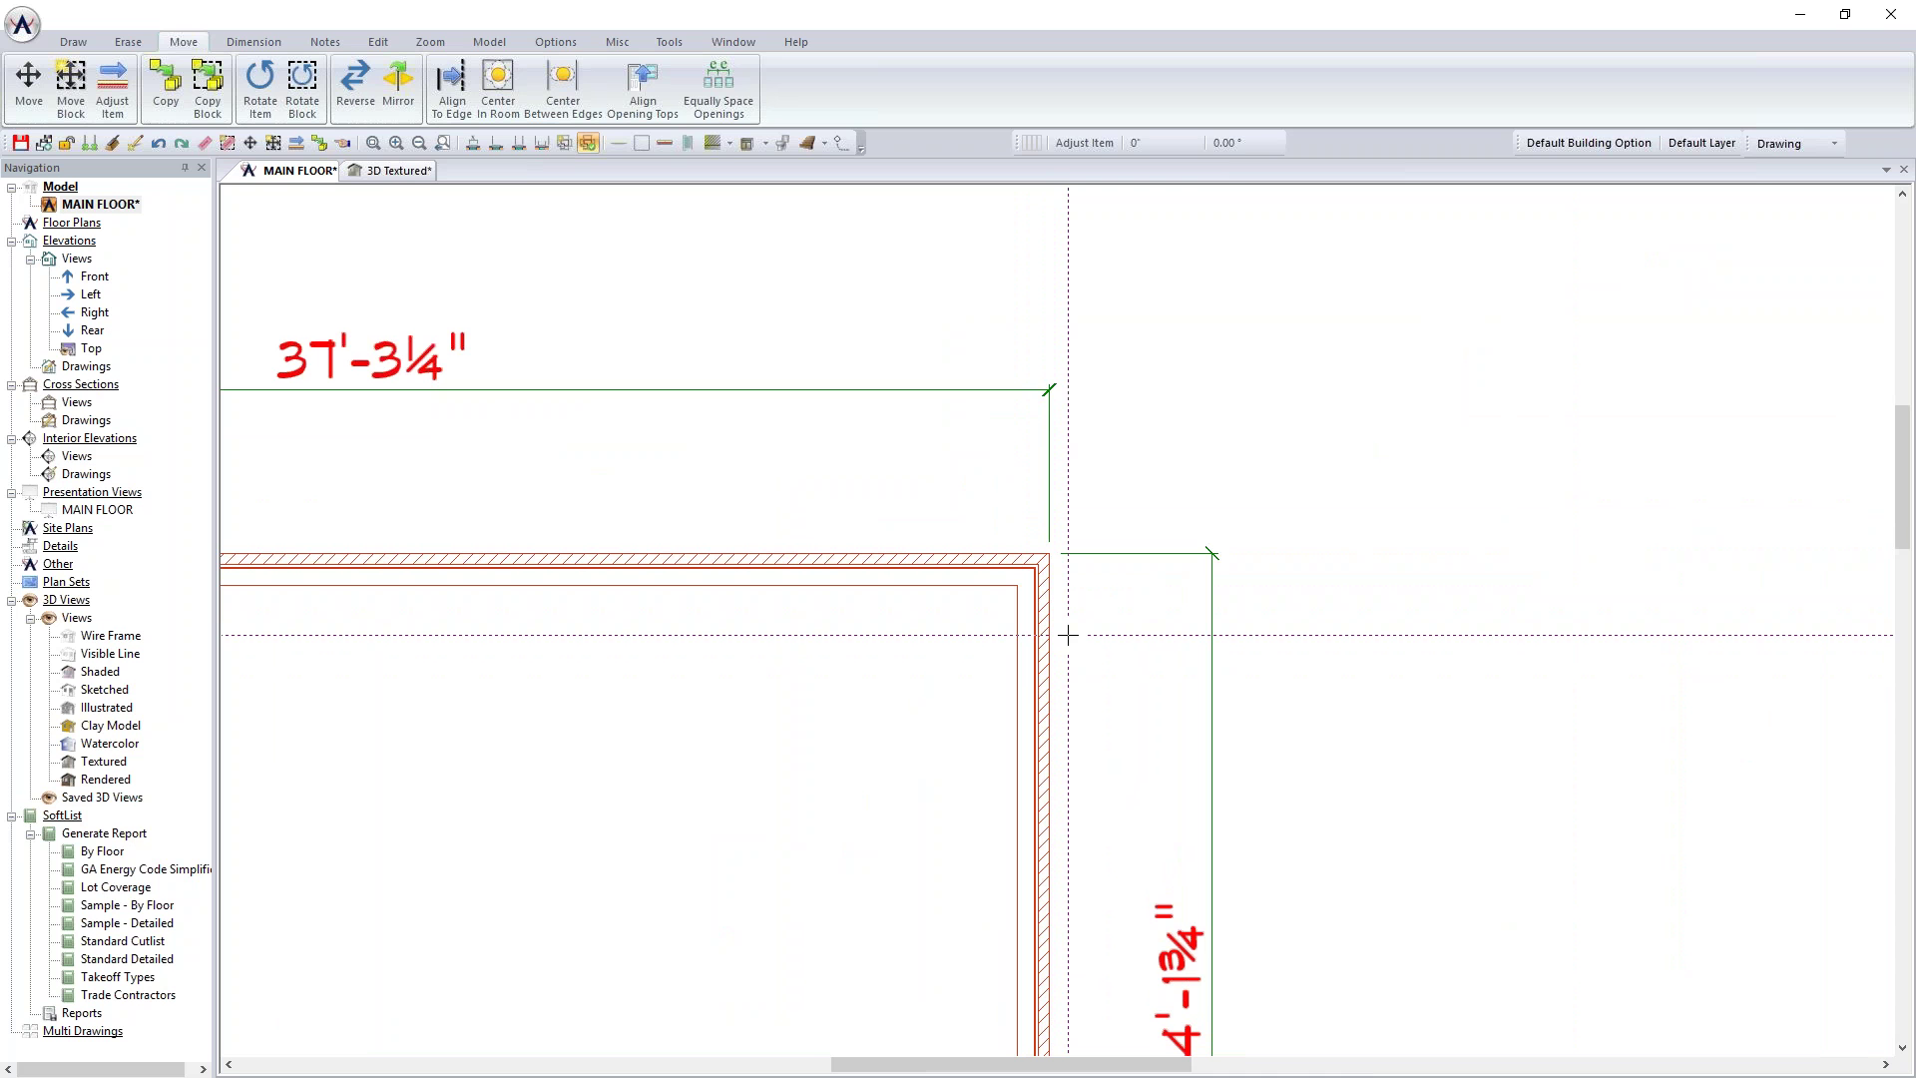
Step: Inspect the upper wall, its corners and the overall dimensions up close, and bring the whole rectangle back into view
scroll(1067, 634, down, 3)
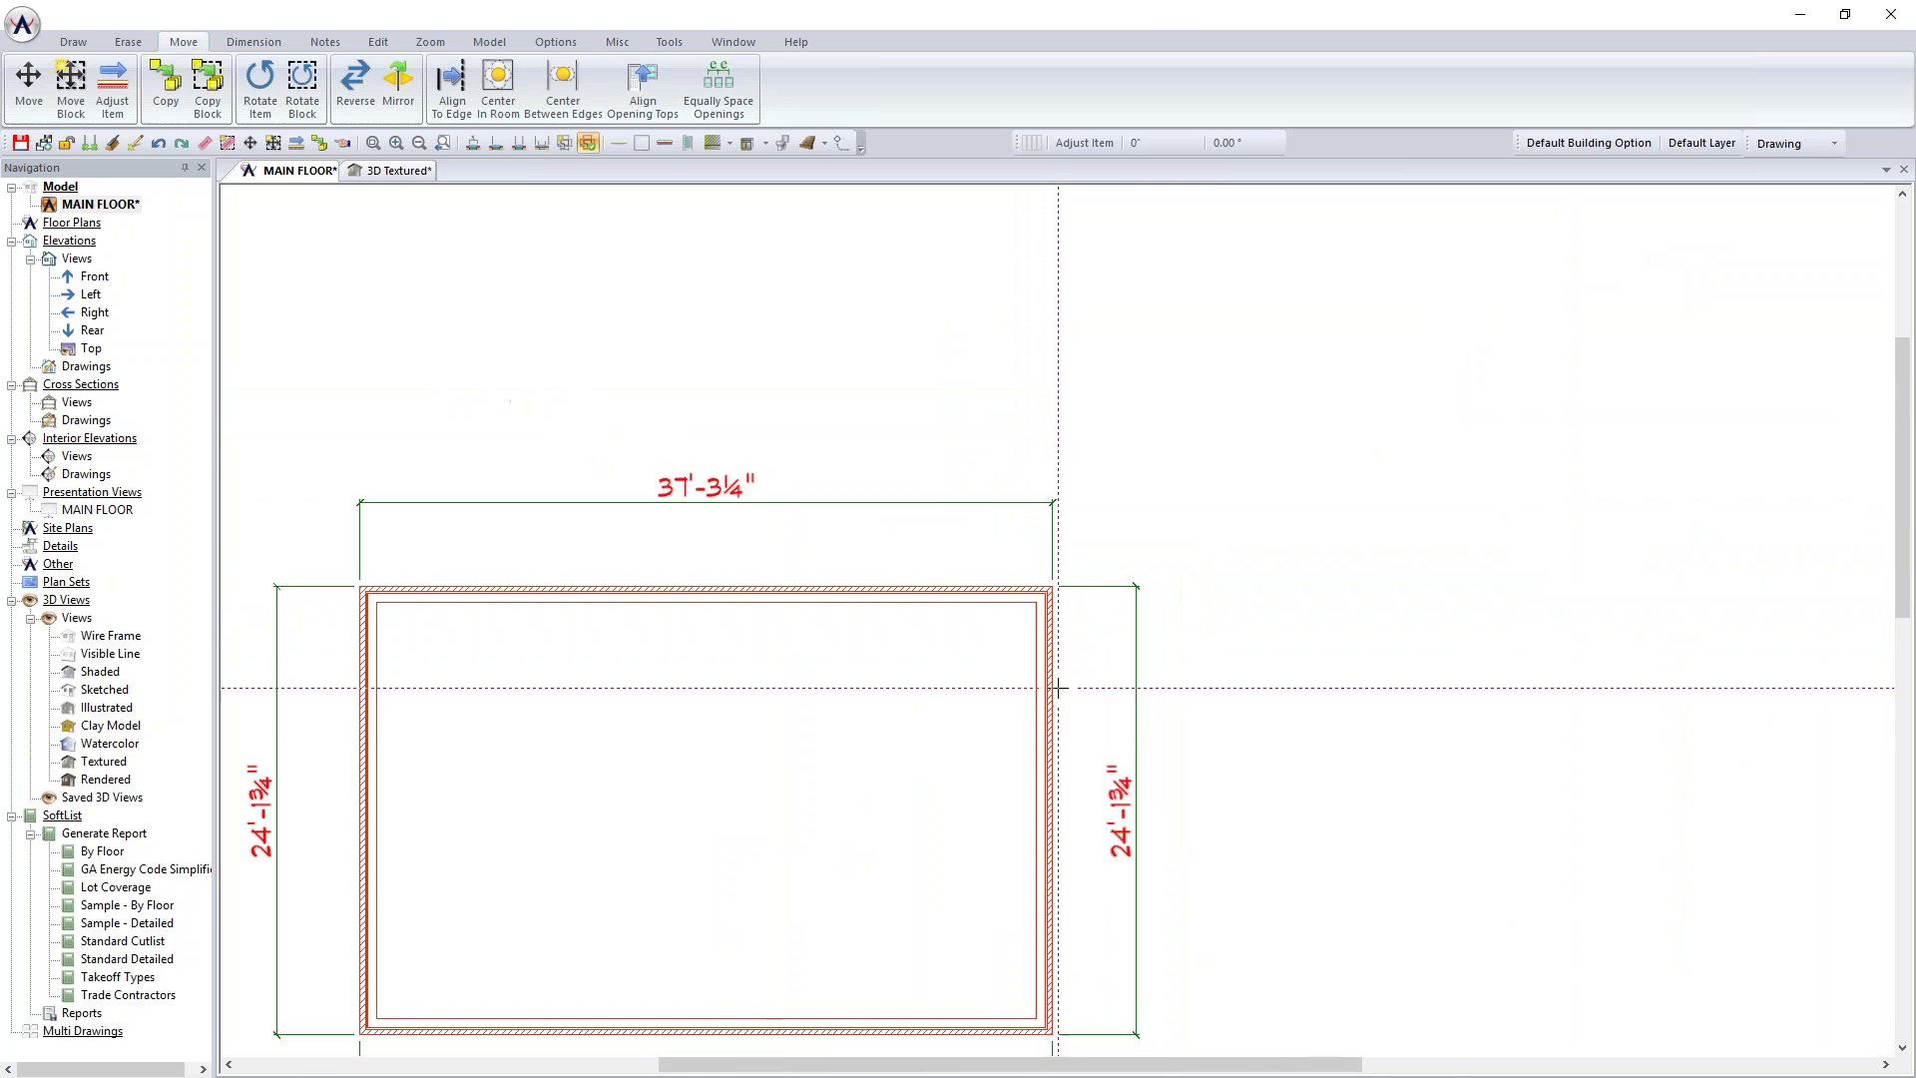
scroll(1008, 735, down, 1)
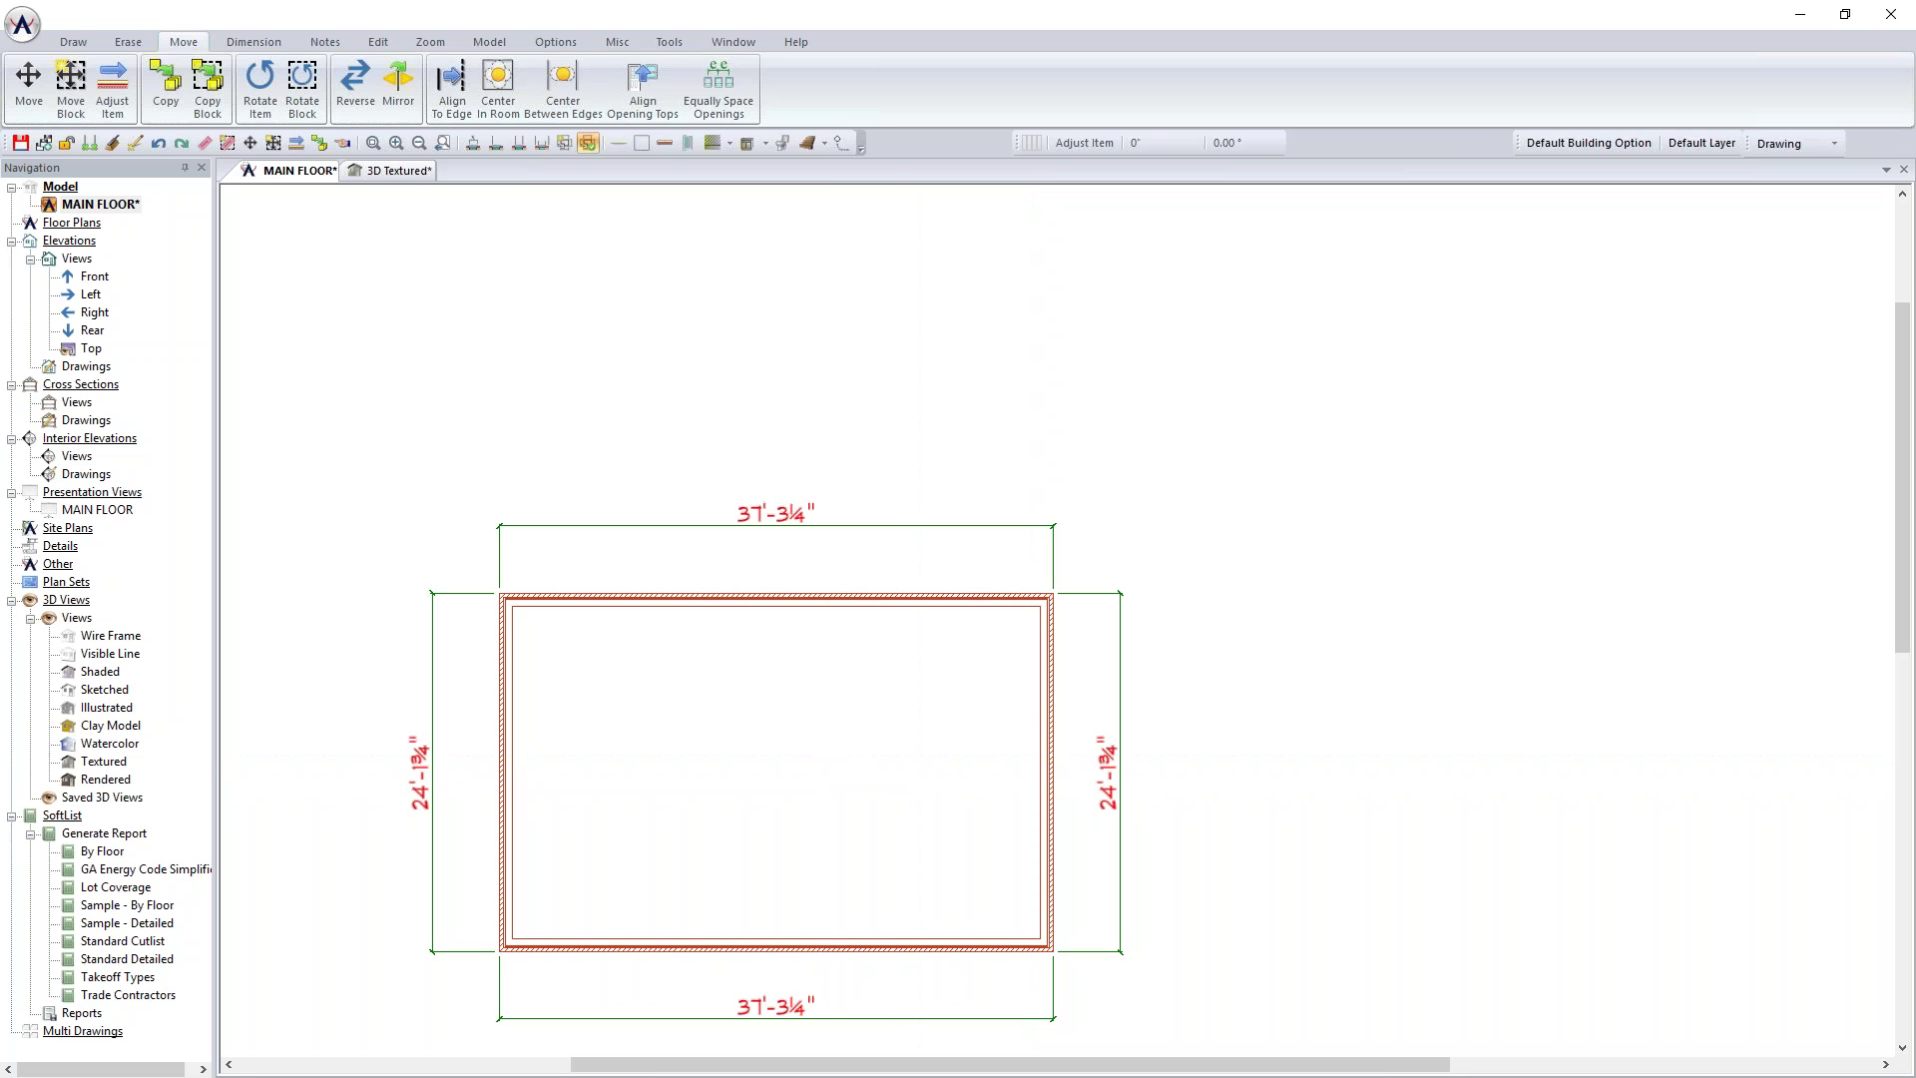
middle_drag(842, 752, 1078, 594)
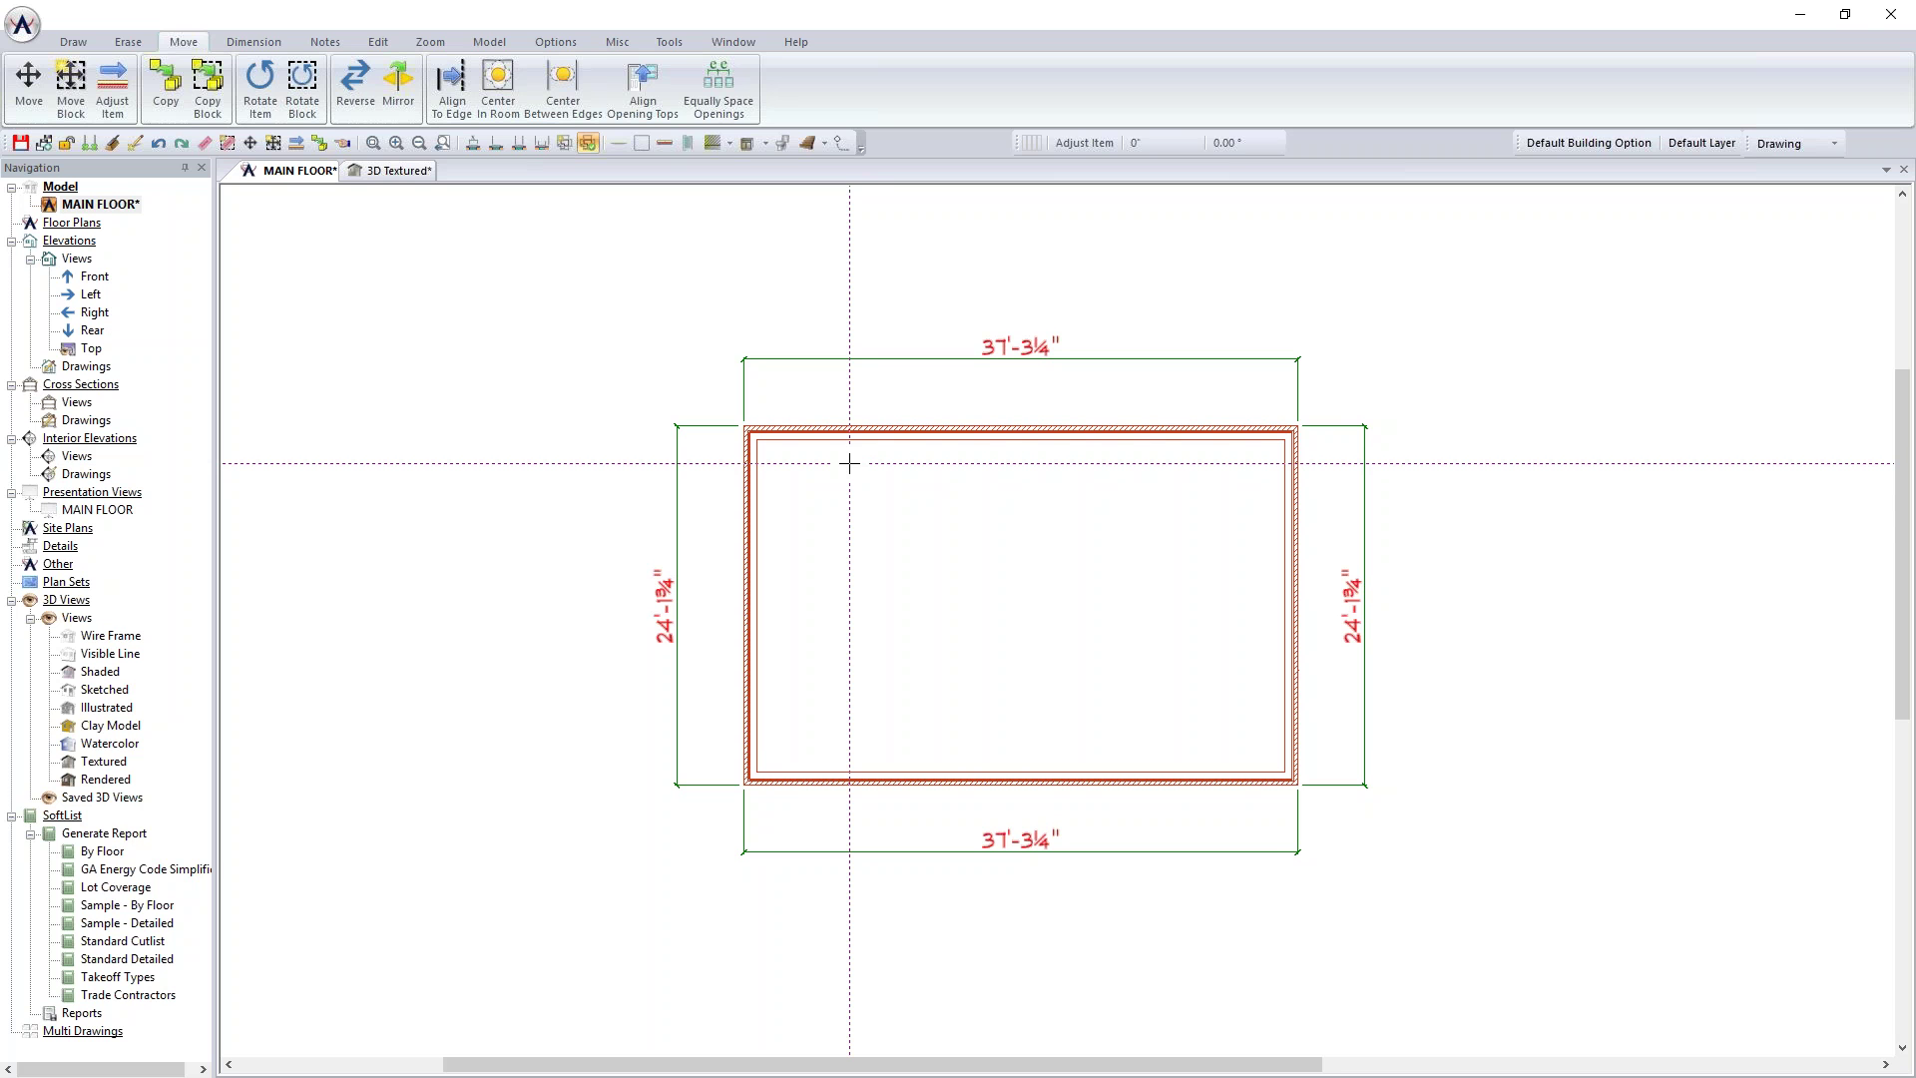
scroll(789, 389, up, 3)
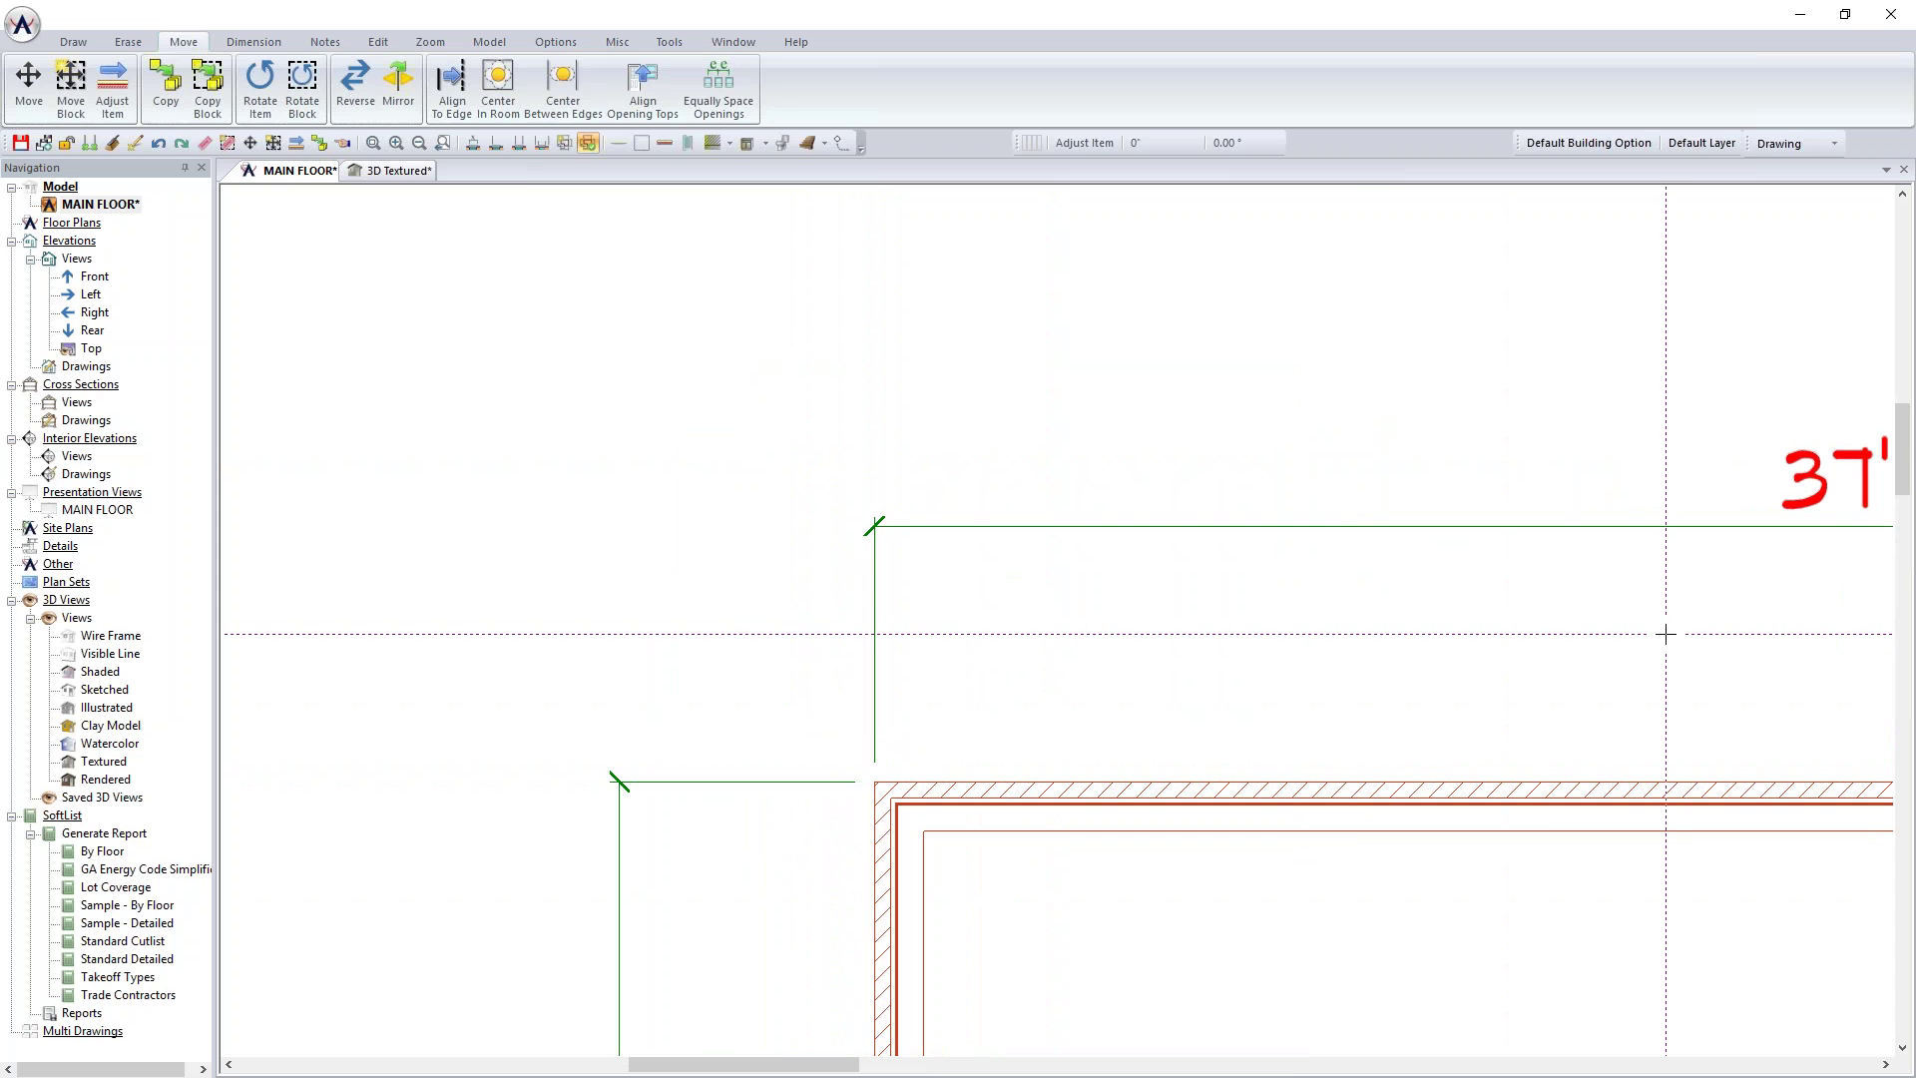
middle_drag(1628, 647, 914, 676)
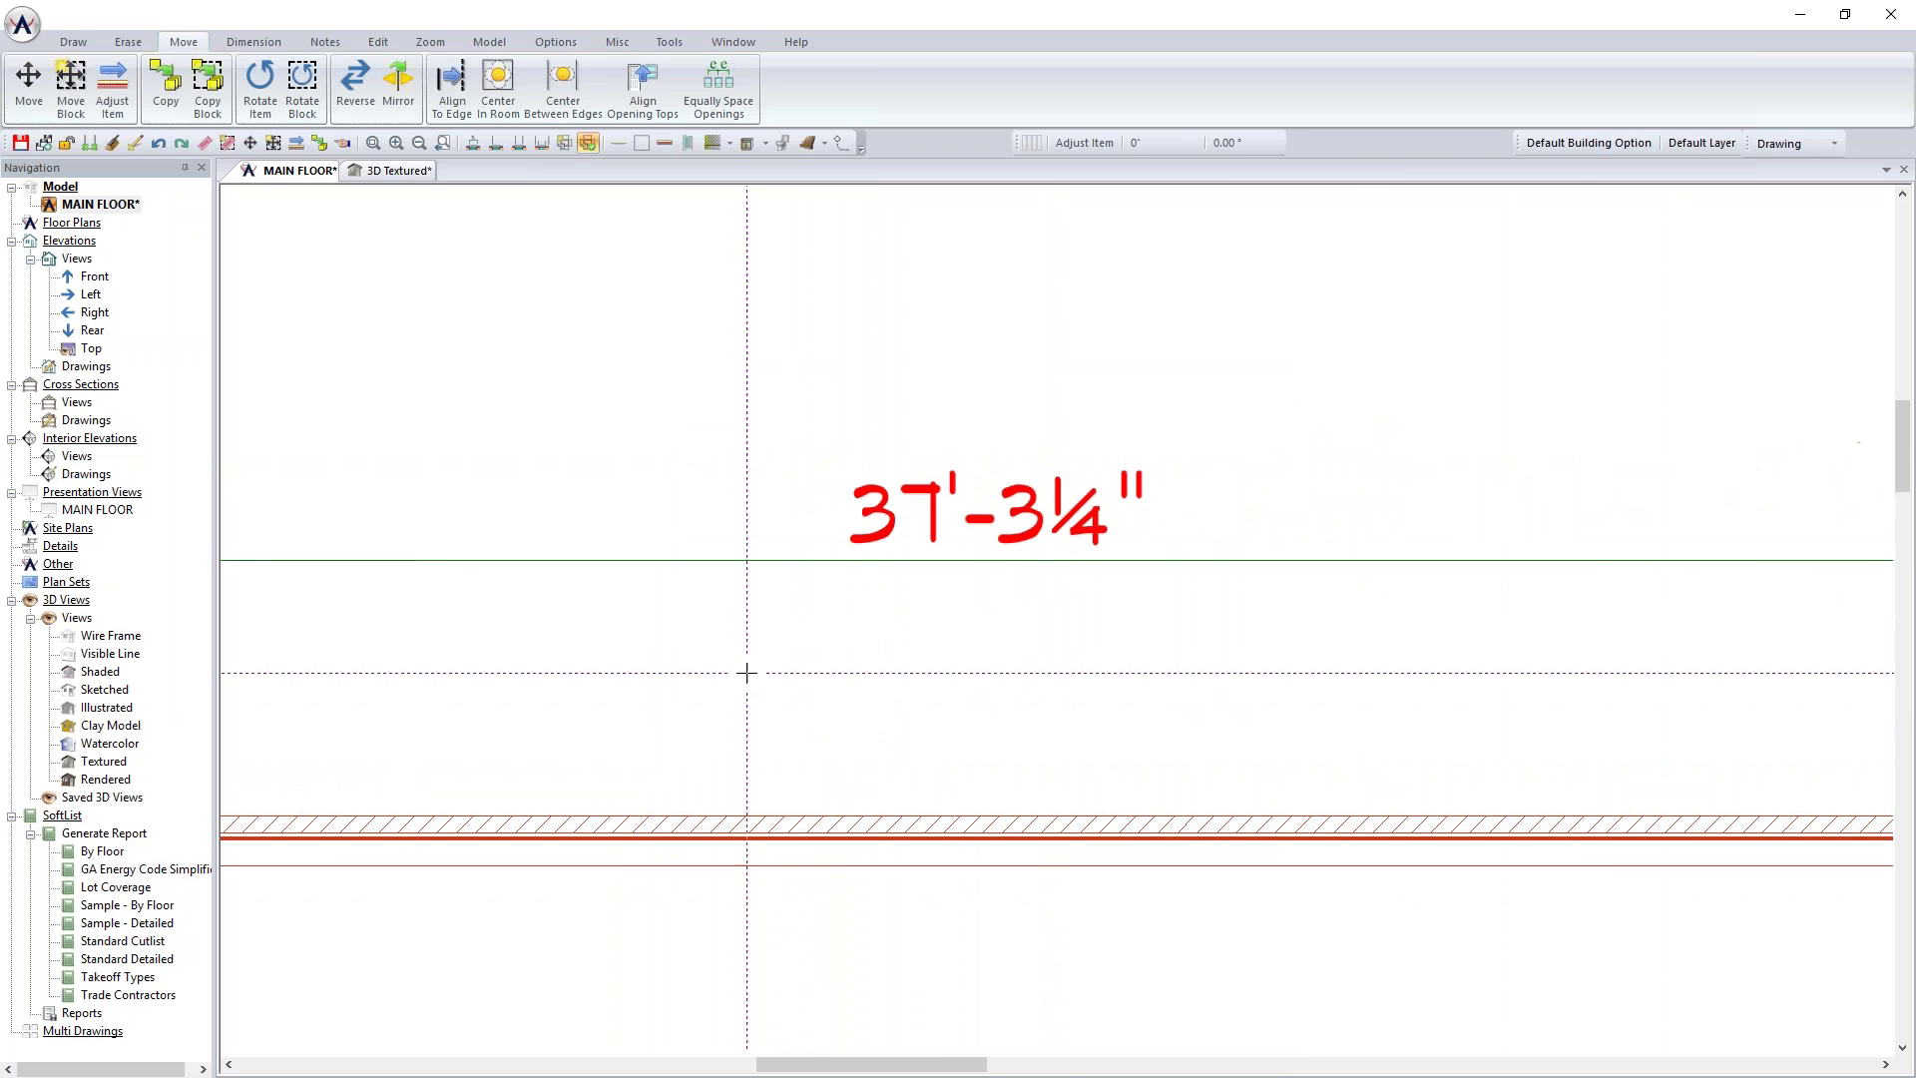
middle_drag(1842, 662, 1003, 659)
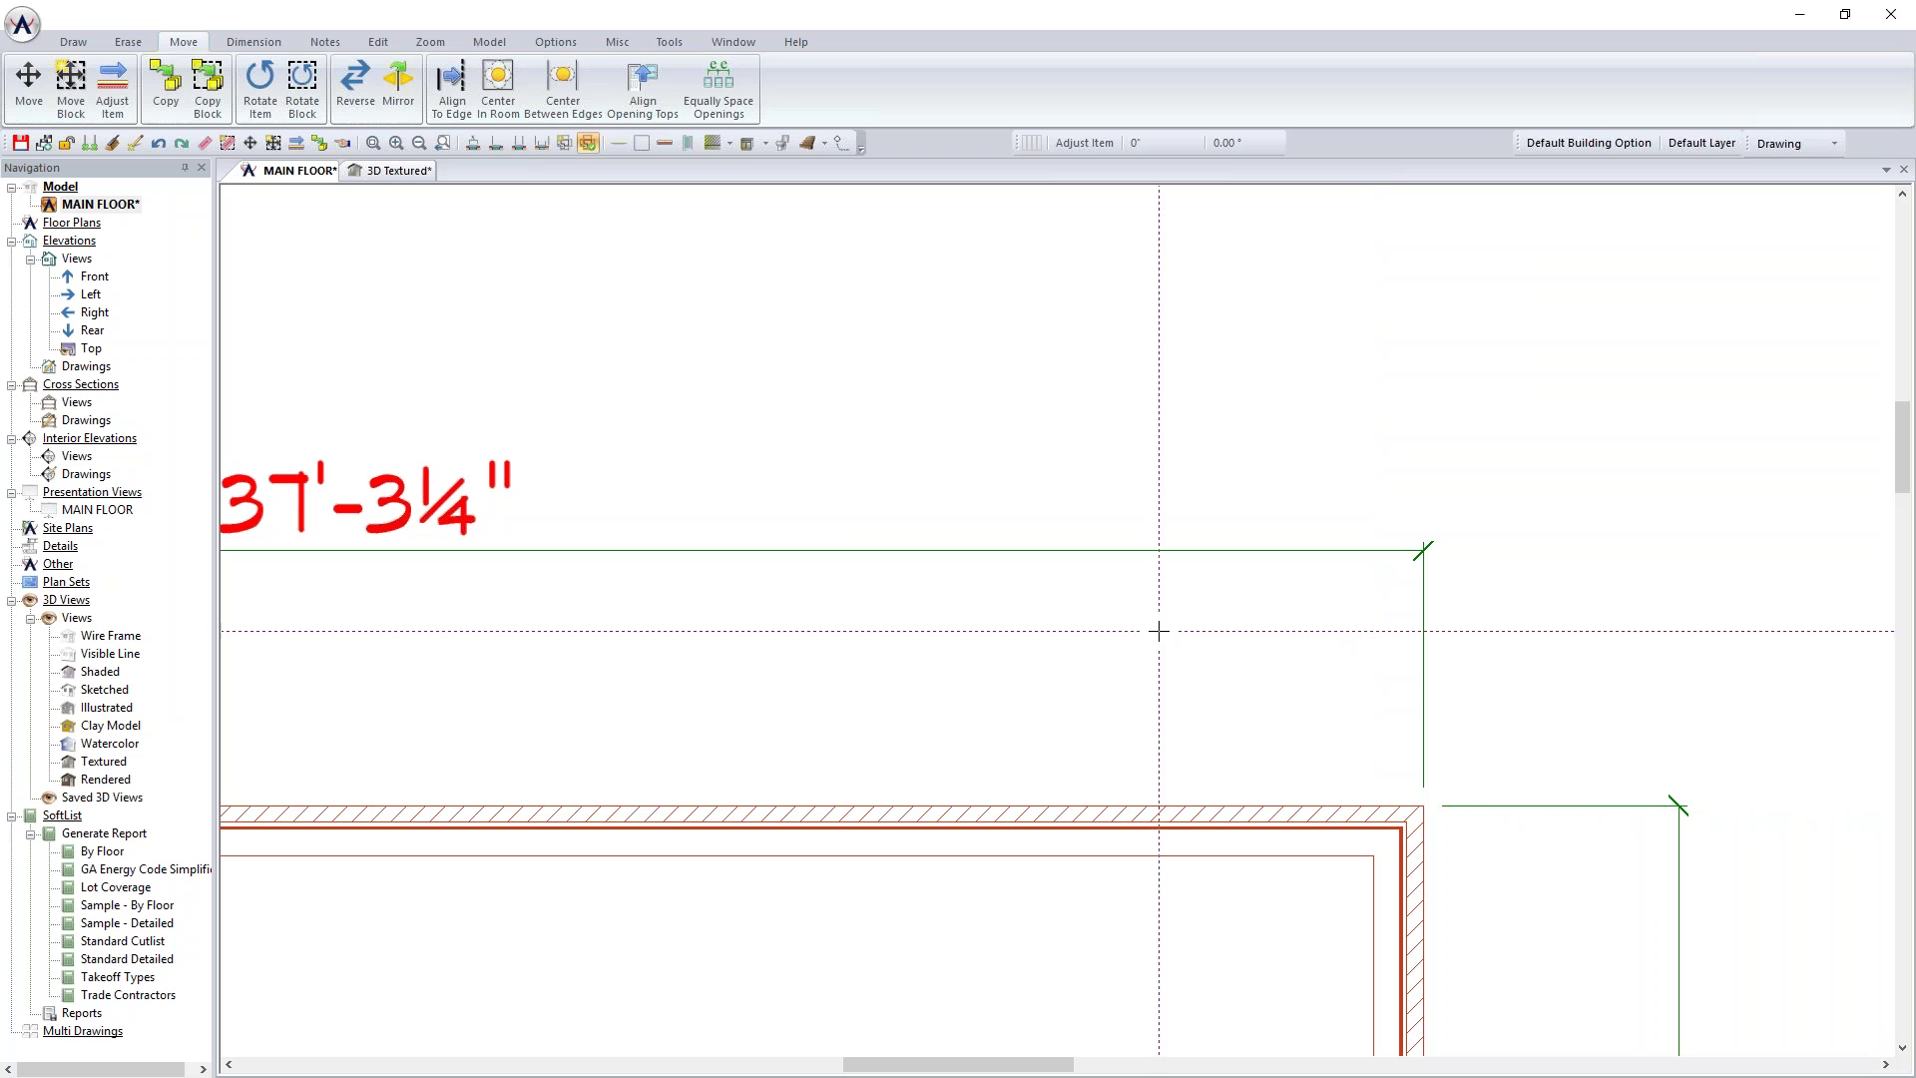
scroll(1125, 631, down, 2)
scroll(1125, 631, down, 1)
middle_drag(1018, 748, 1368, 460)
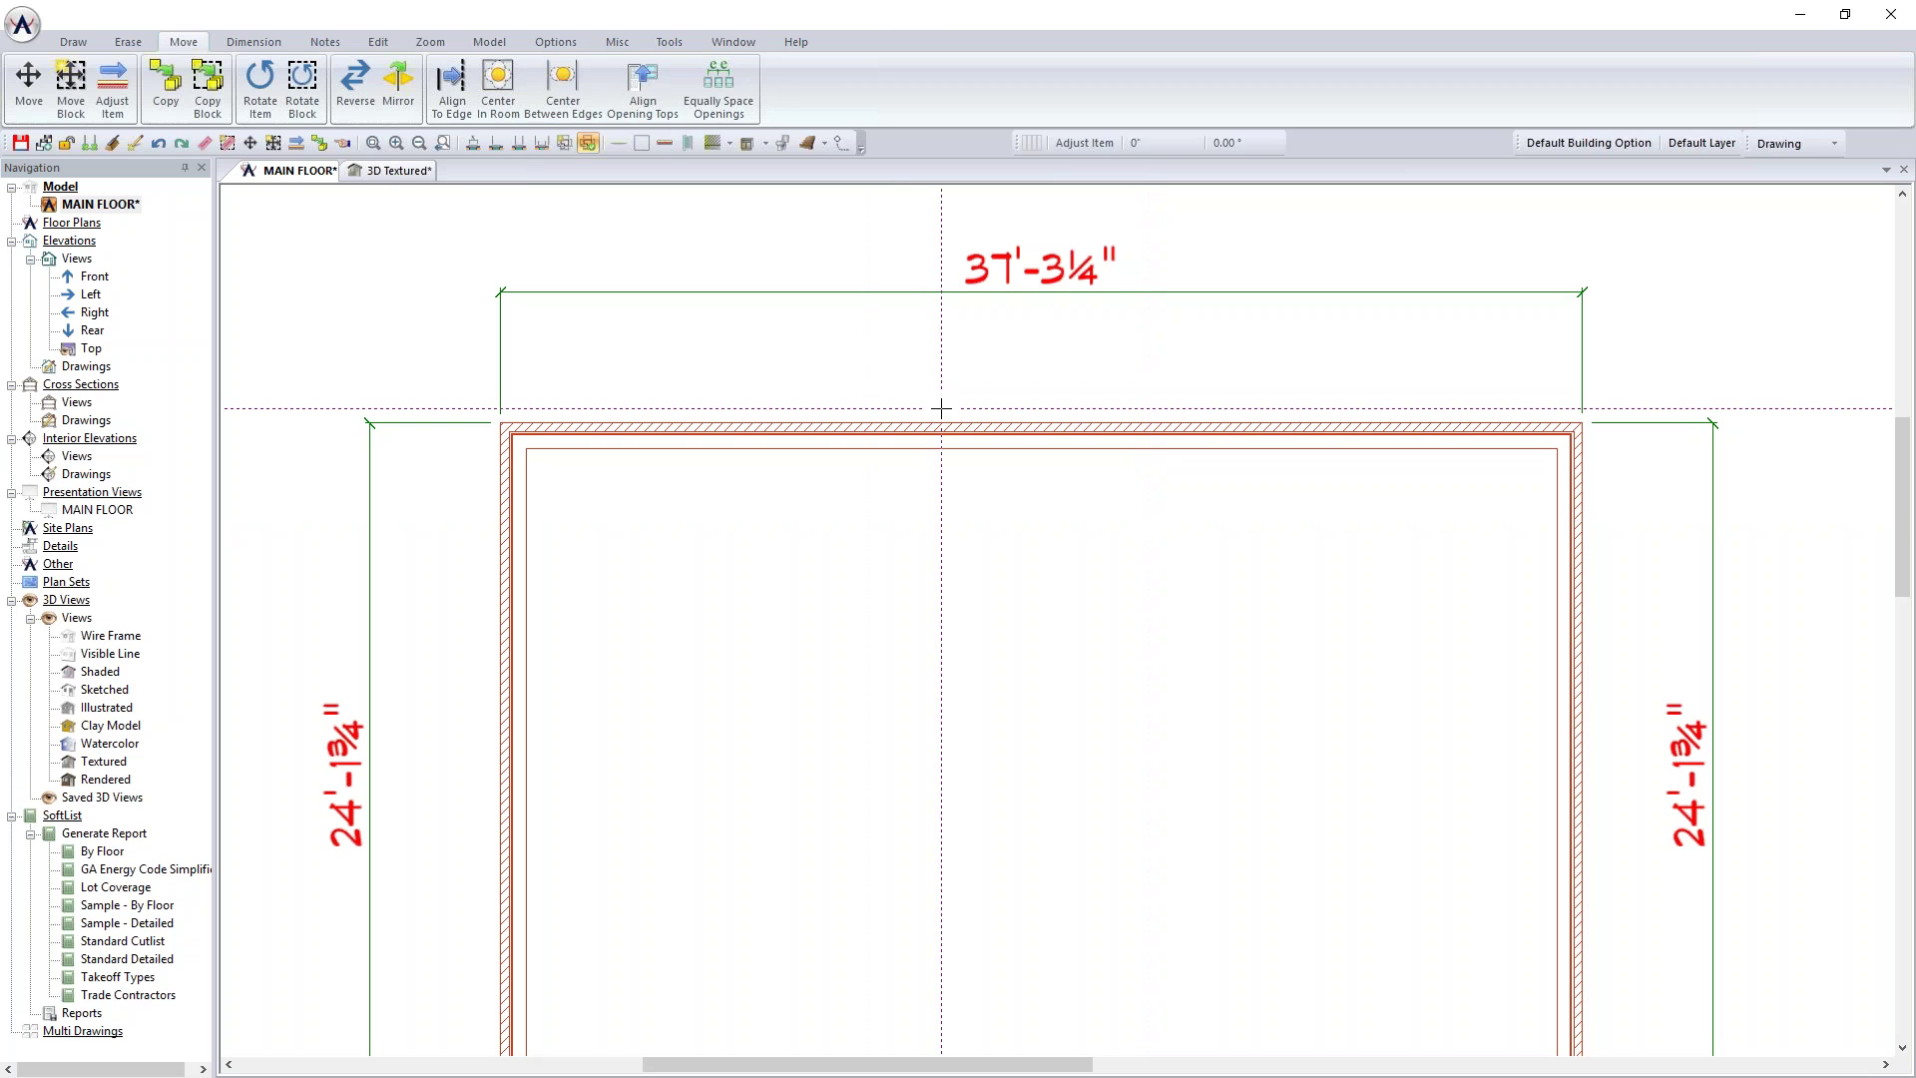
click(444, 145)
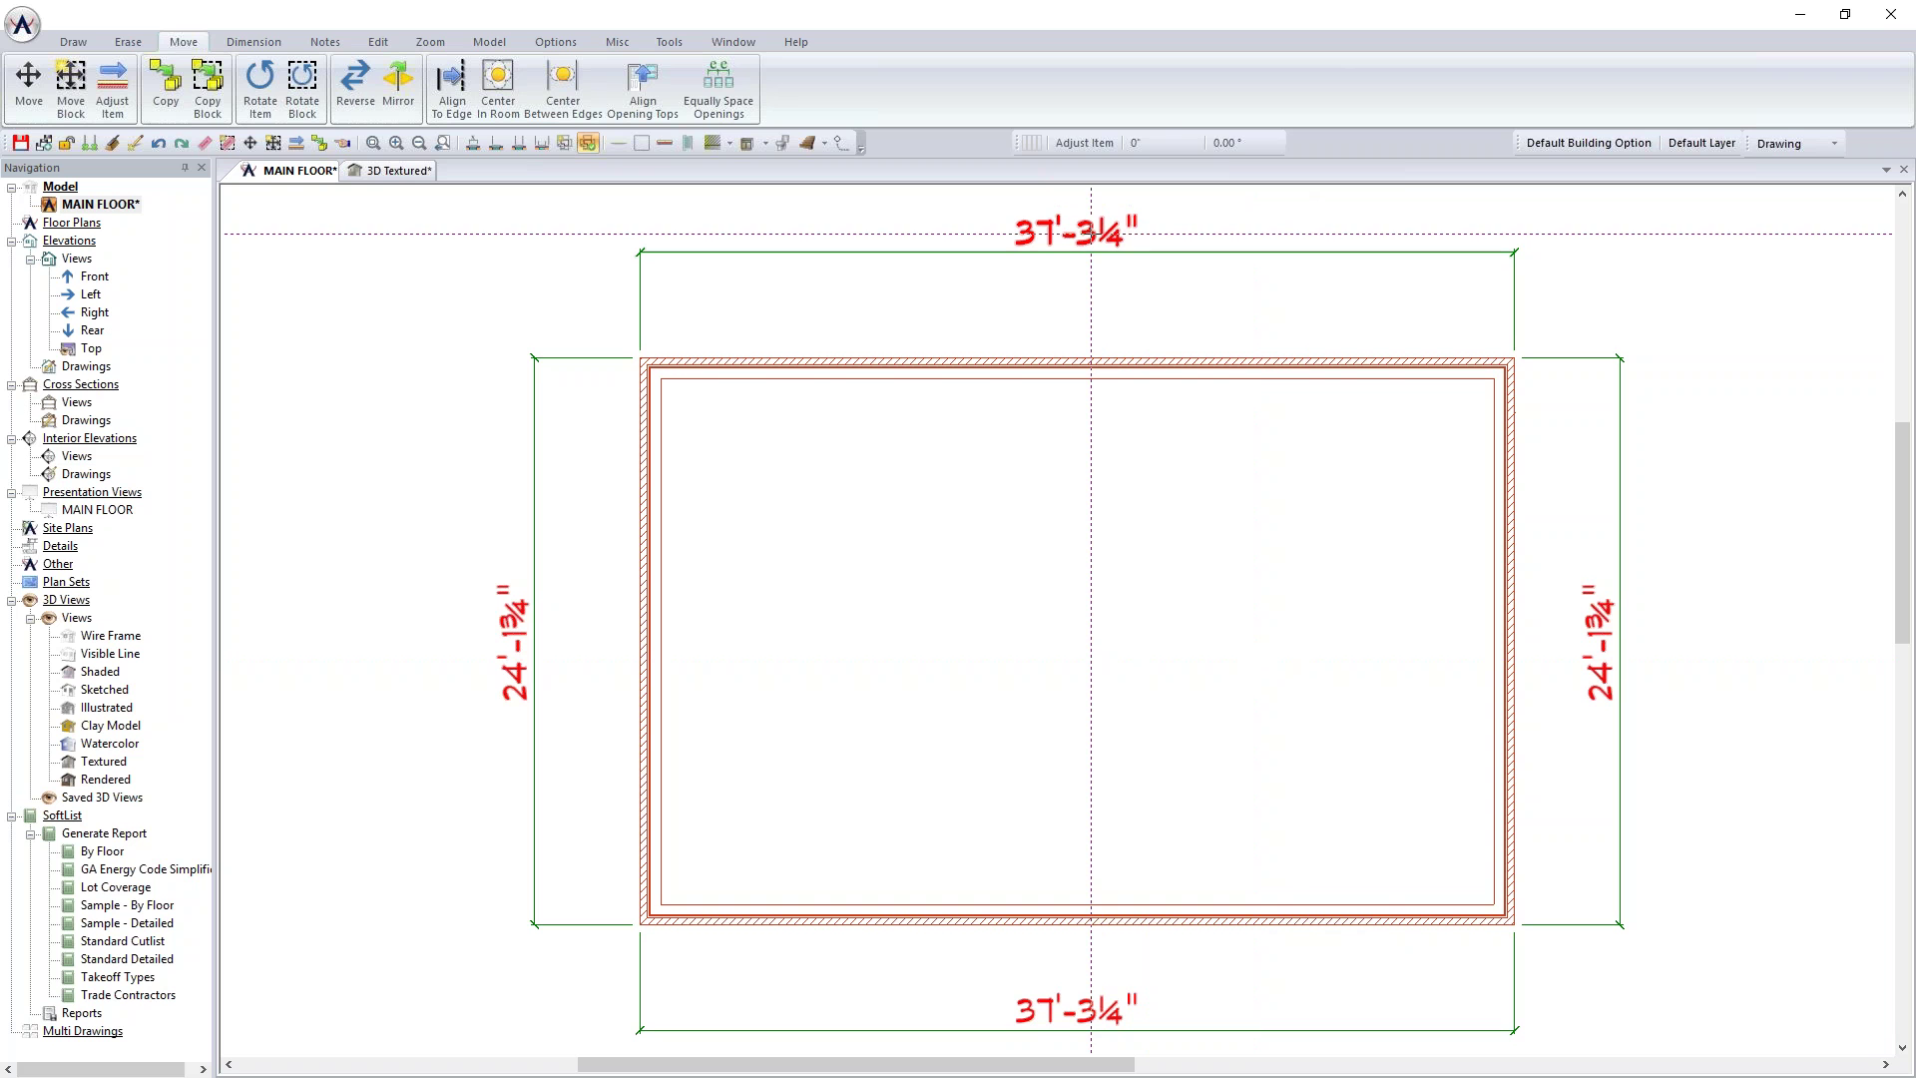
Step: Edit the upper overall dimension to 36', moving the right exterior wall
right_click(1092, 235)
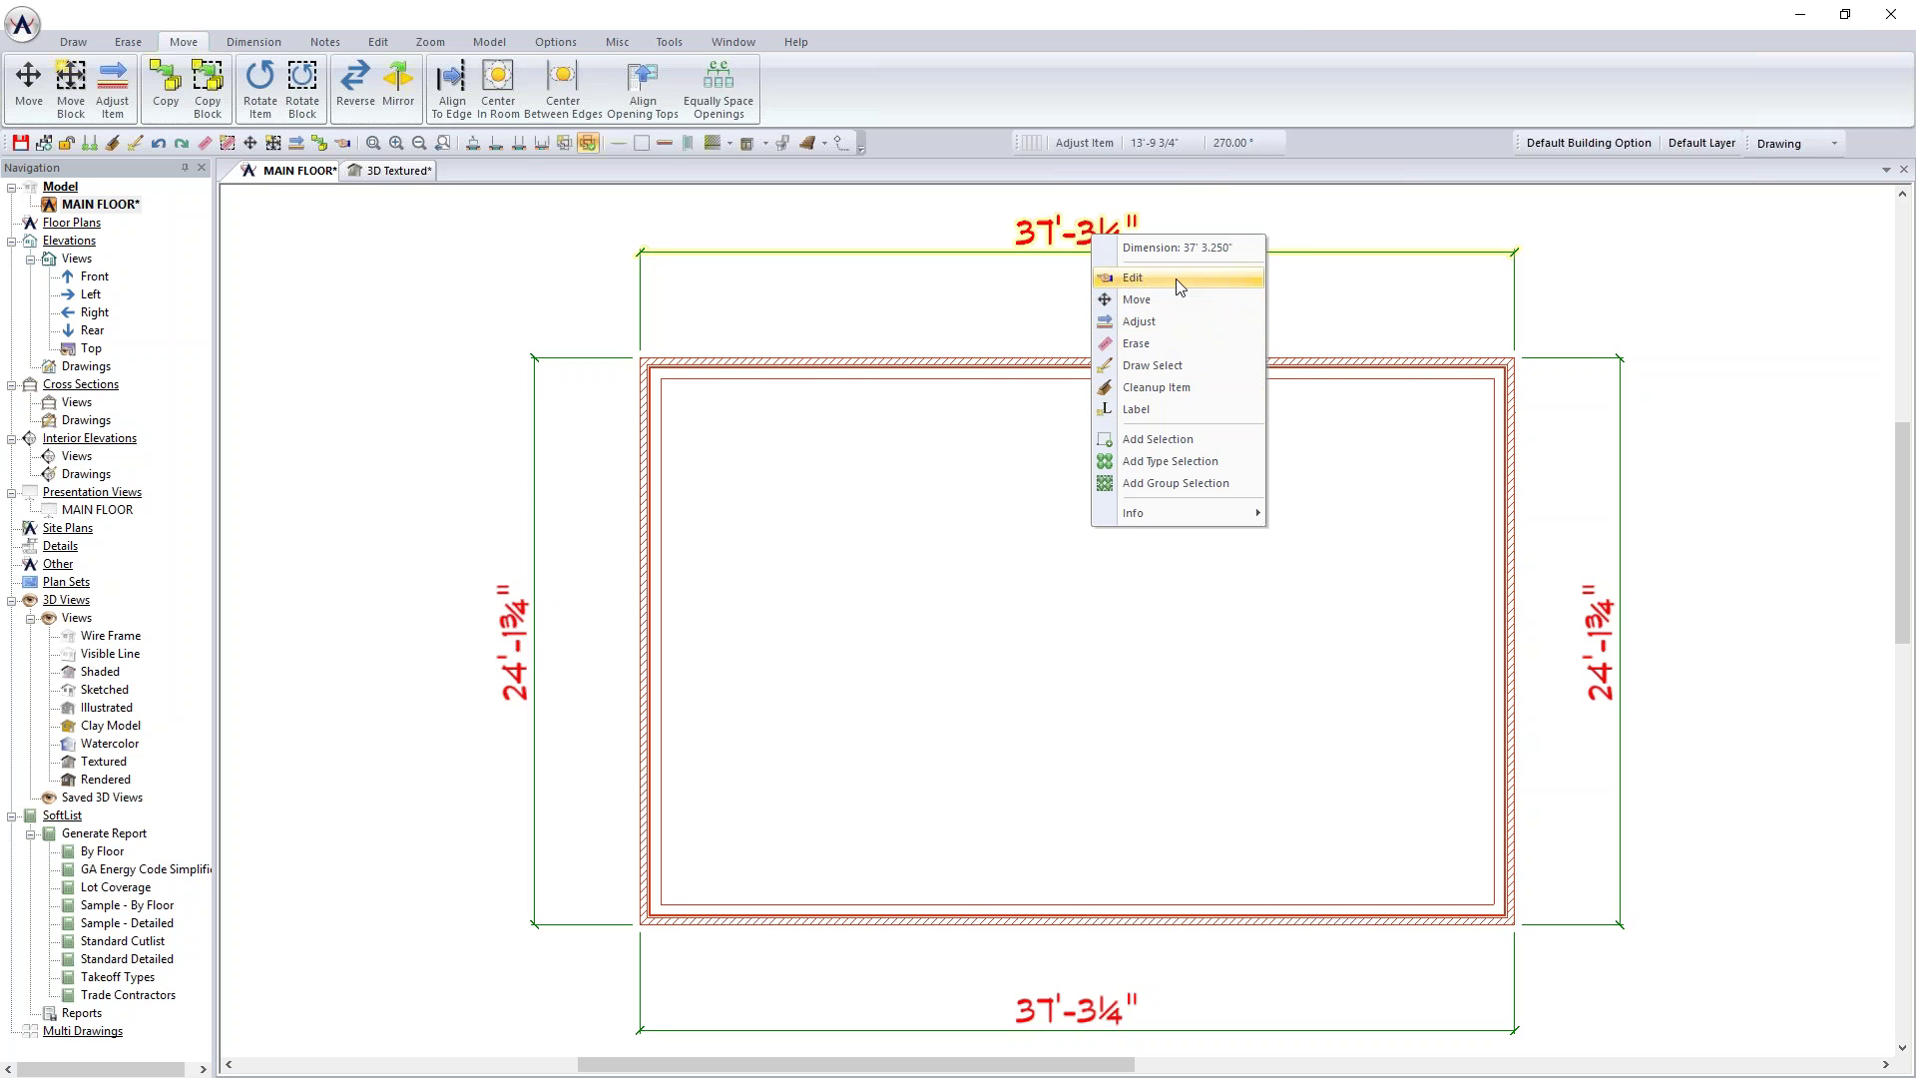
click(1133, 277)
drag(1313, 312, 502, 272)
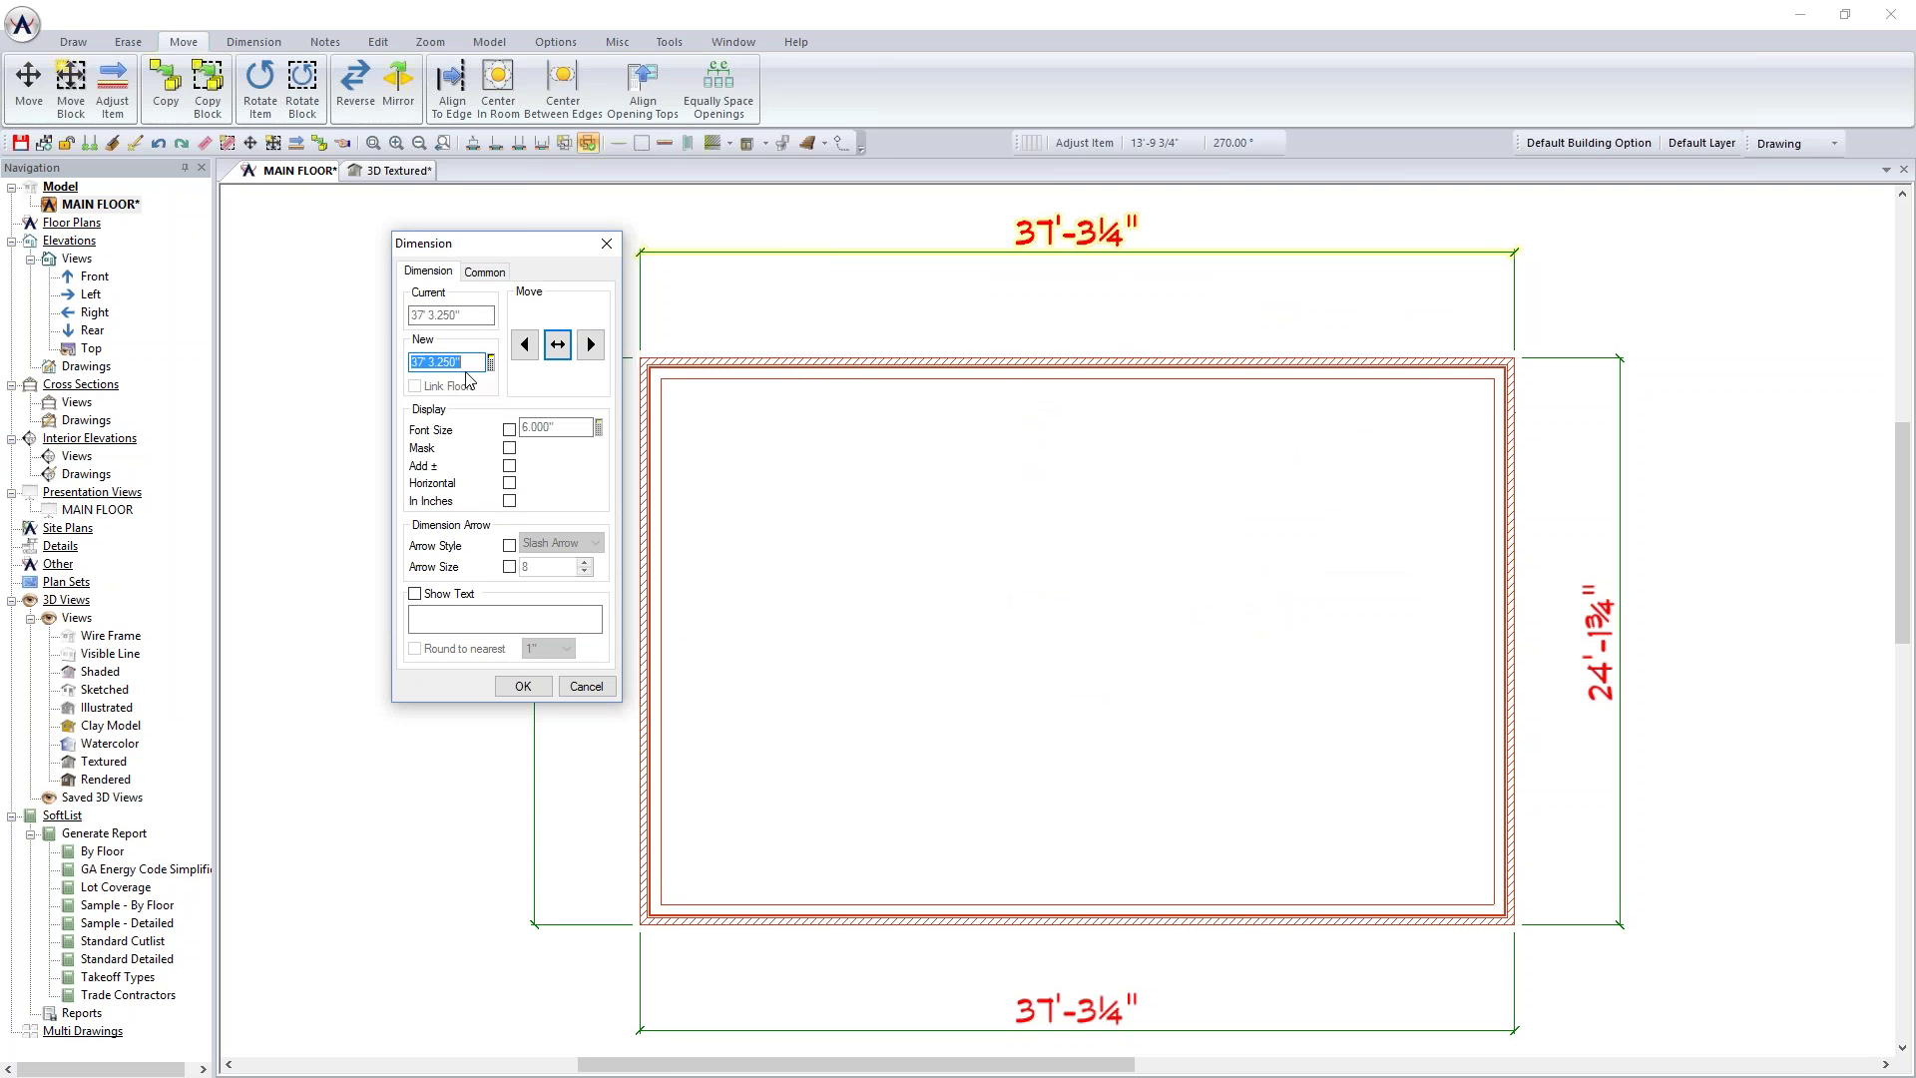
text(36)
drag(505, 240, 390, 236)
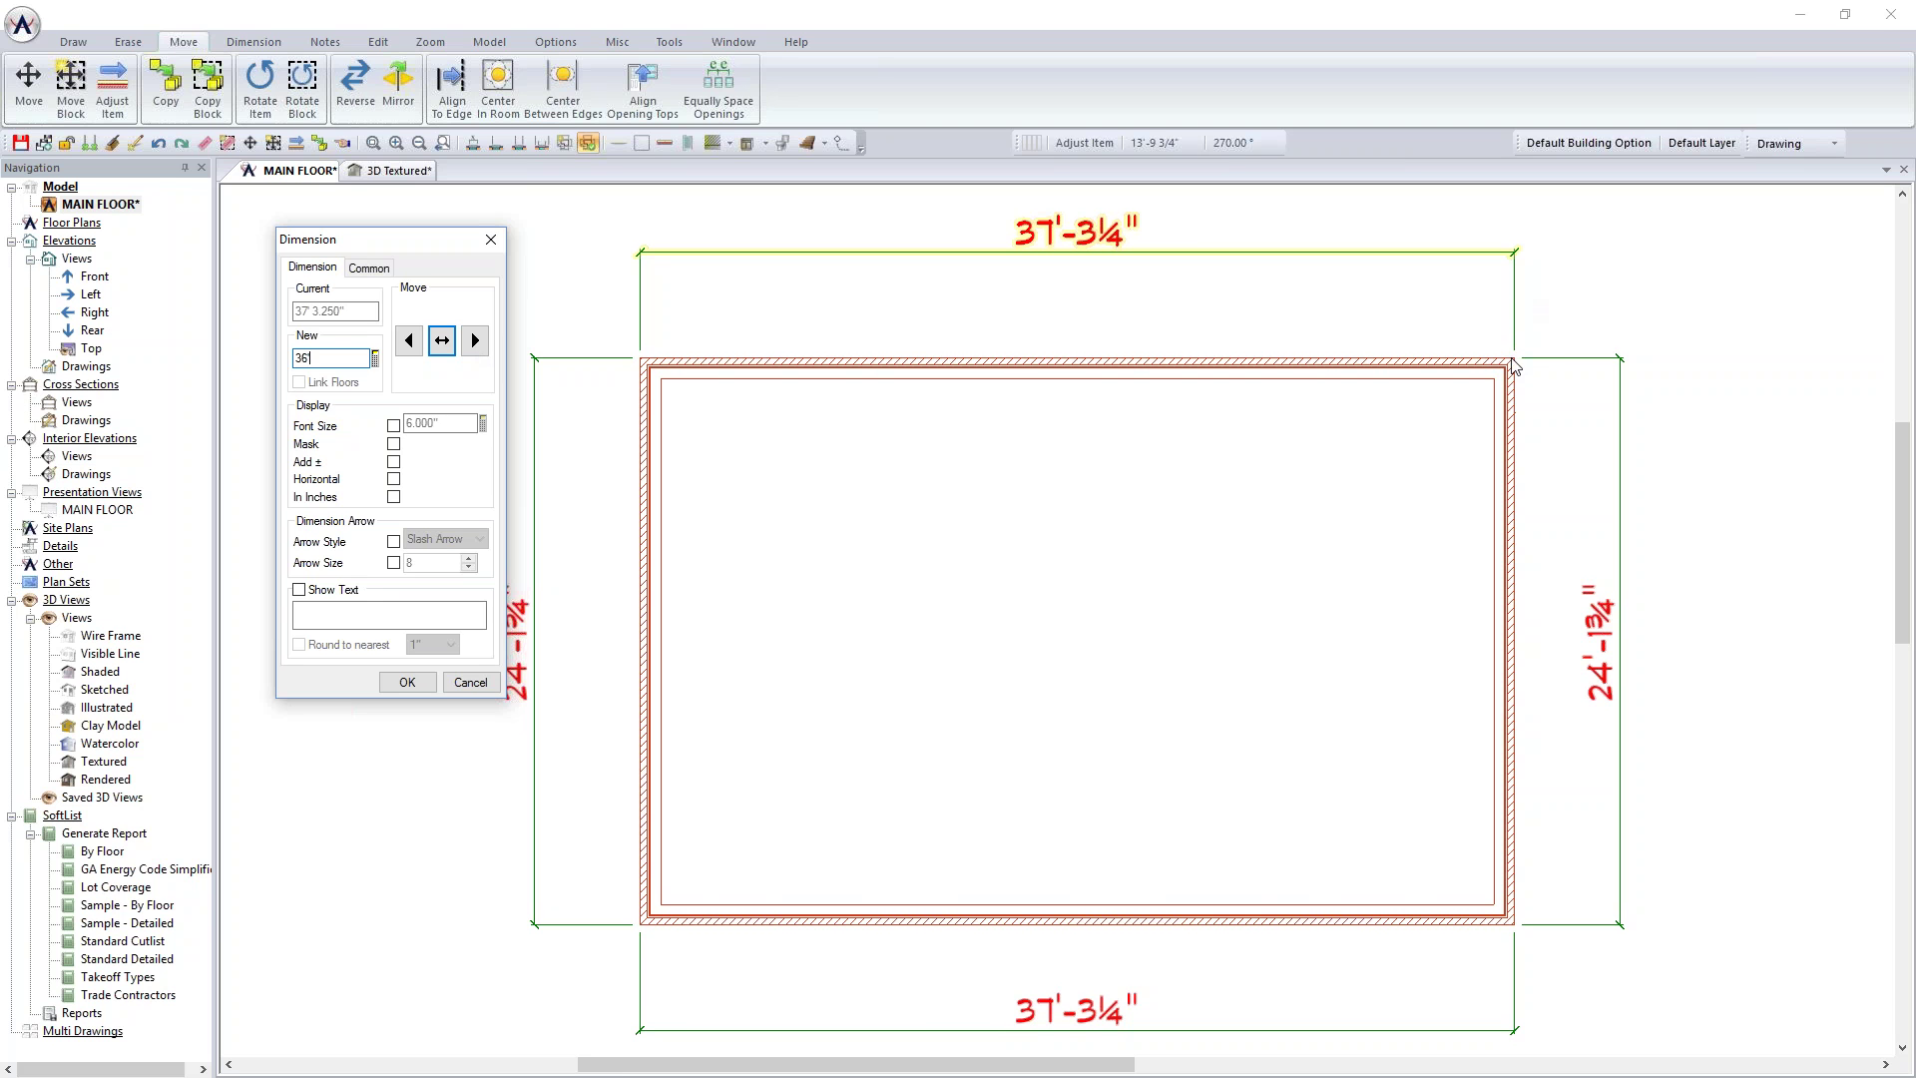
text(')
text(')
click(475, 341)
key(Return)
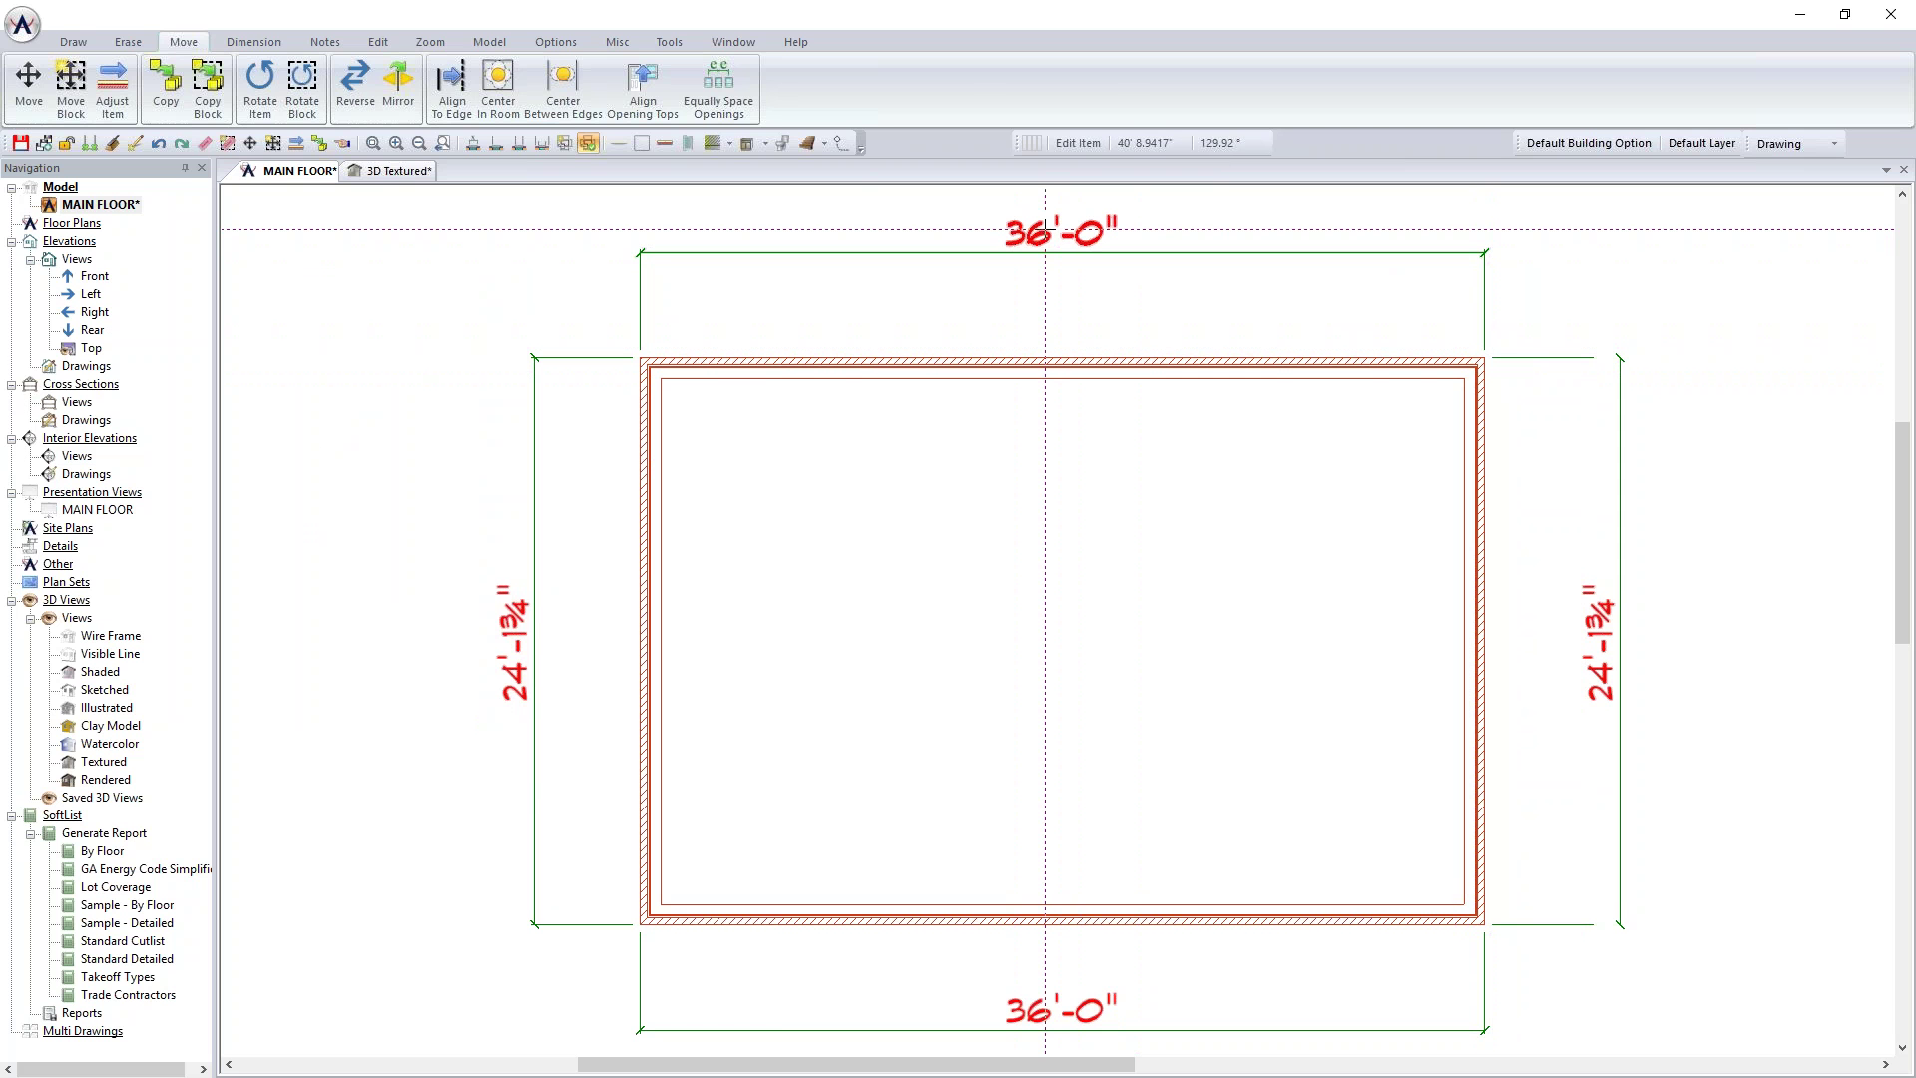
Step: Edit the right-side overall dimension to 24', moving the lower exterior wall
right_click(1601, 639)
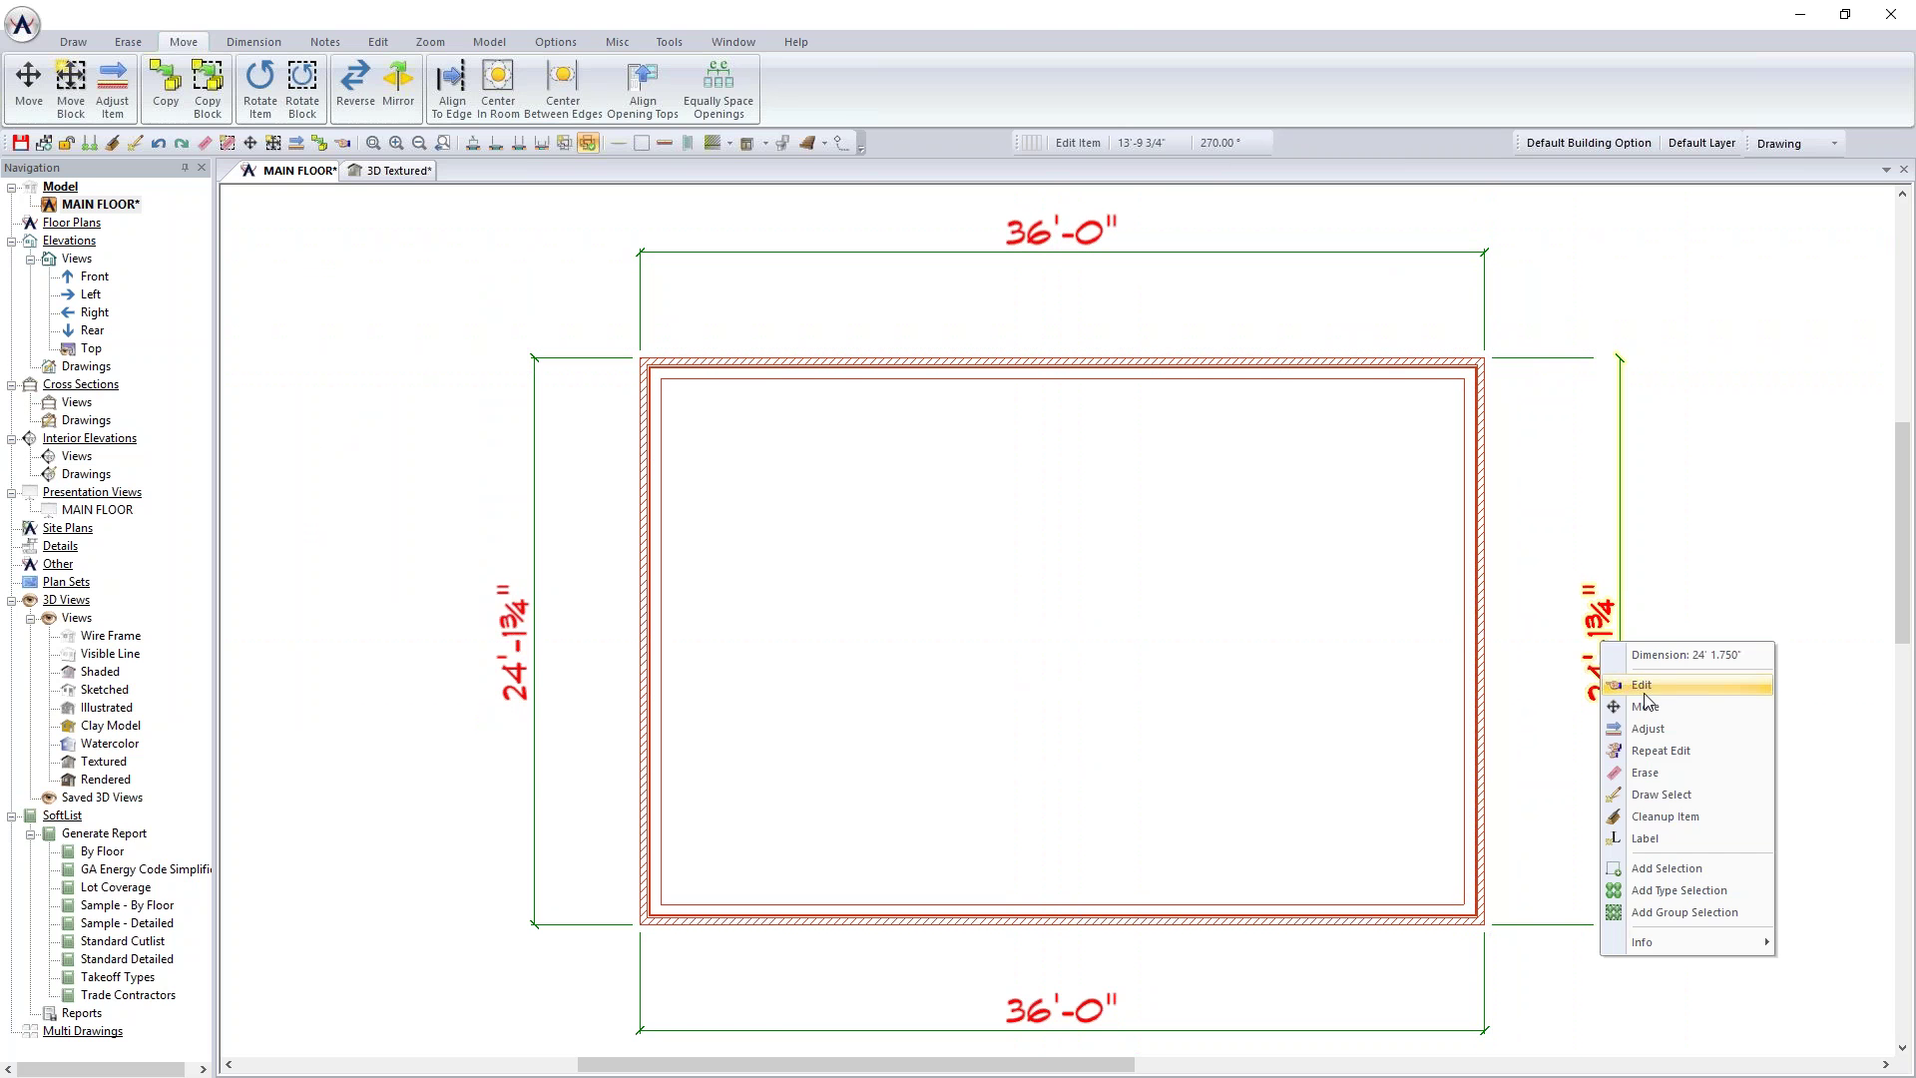
click(1643, 687)
drag(1713, 609, 399, 199)
text(24' 0.000")
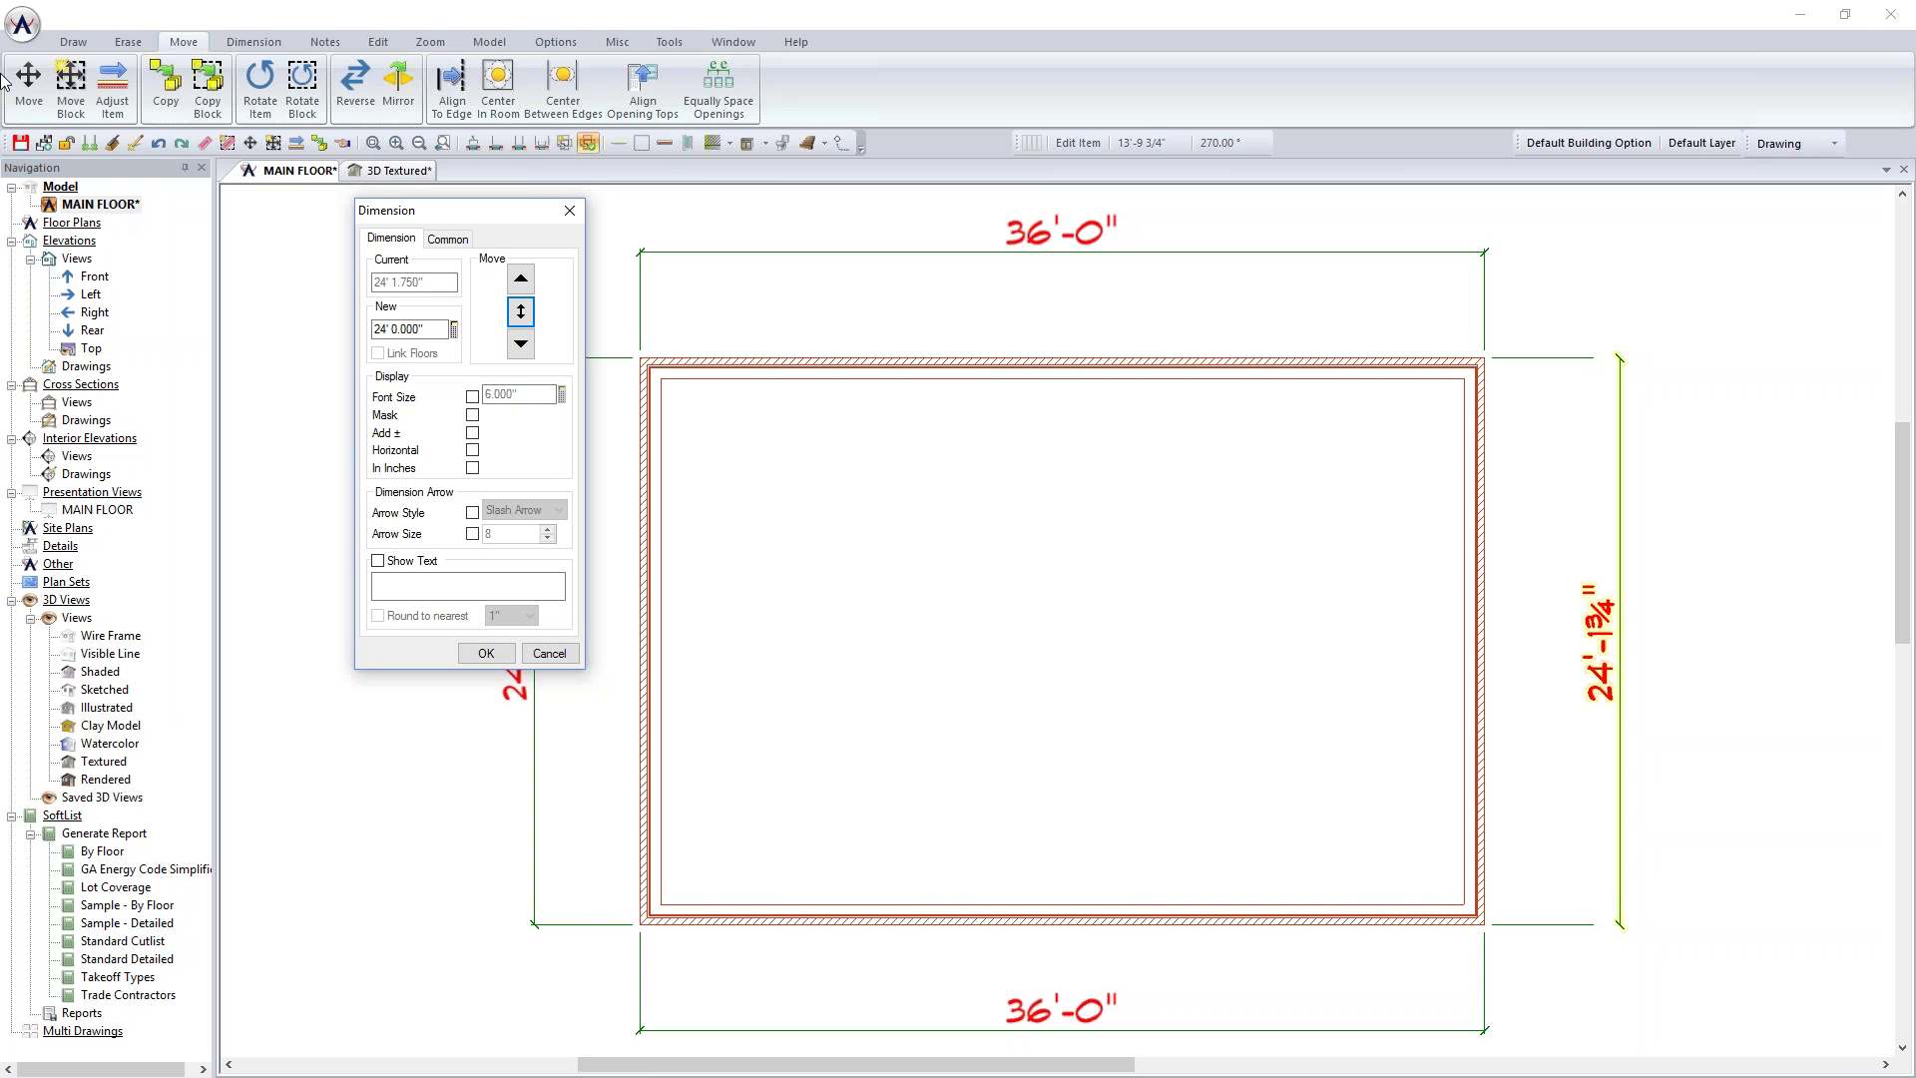
click(398, 329)
click(379, 560)
click(397, 589)
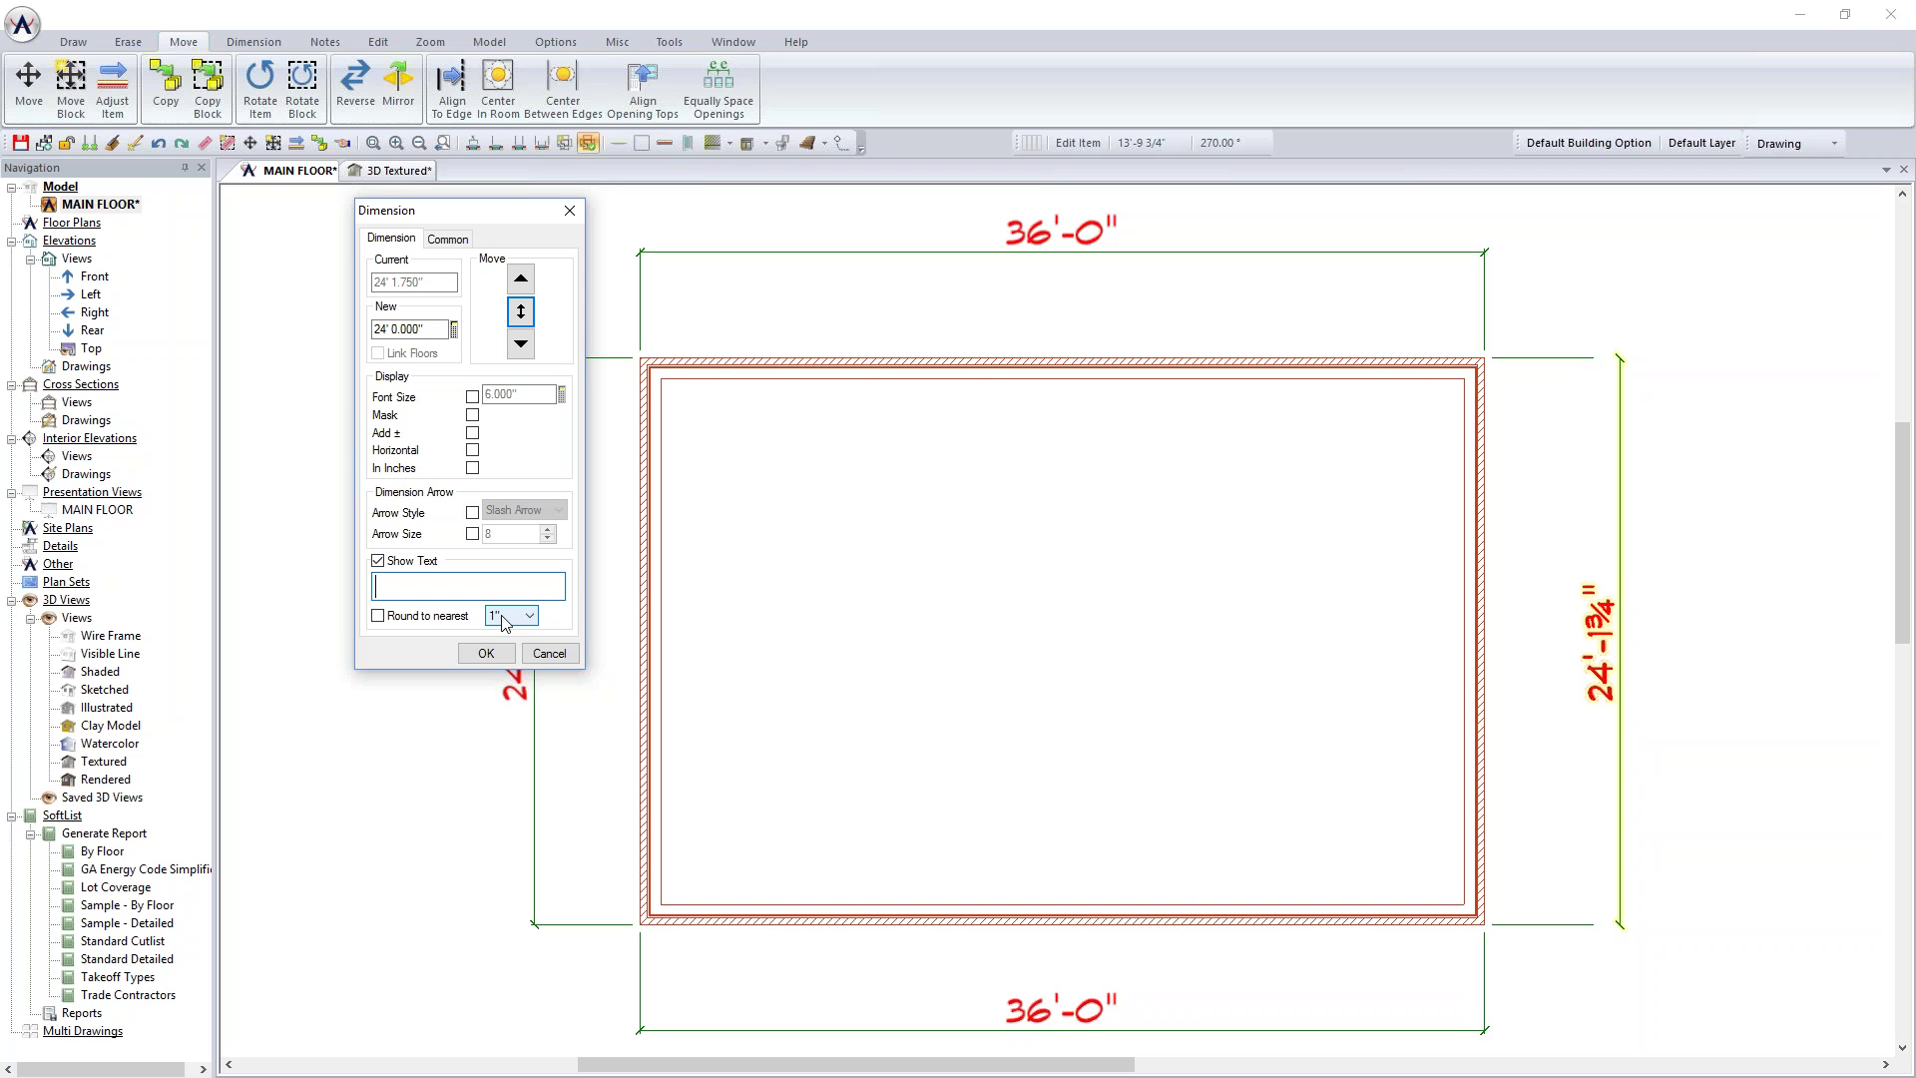
click(404, 562)
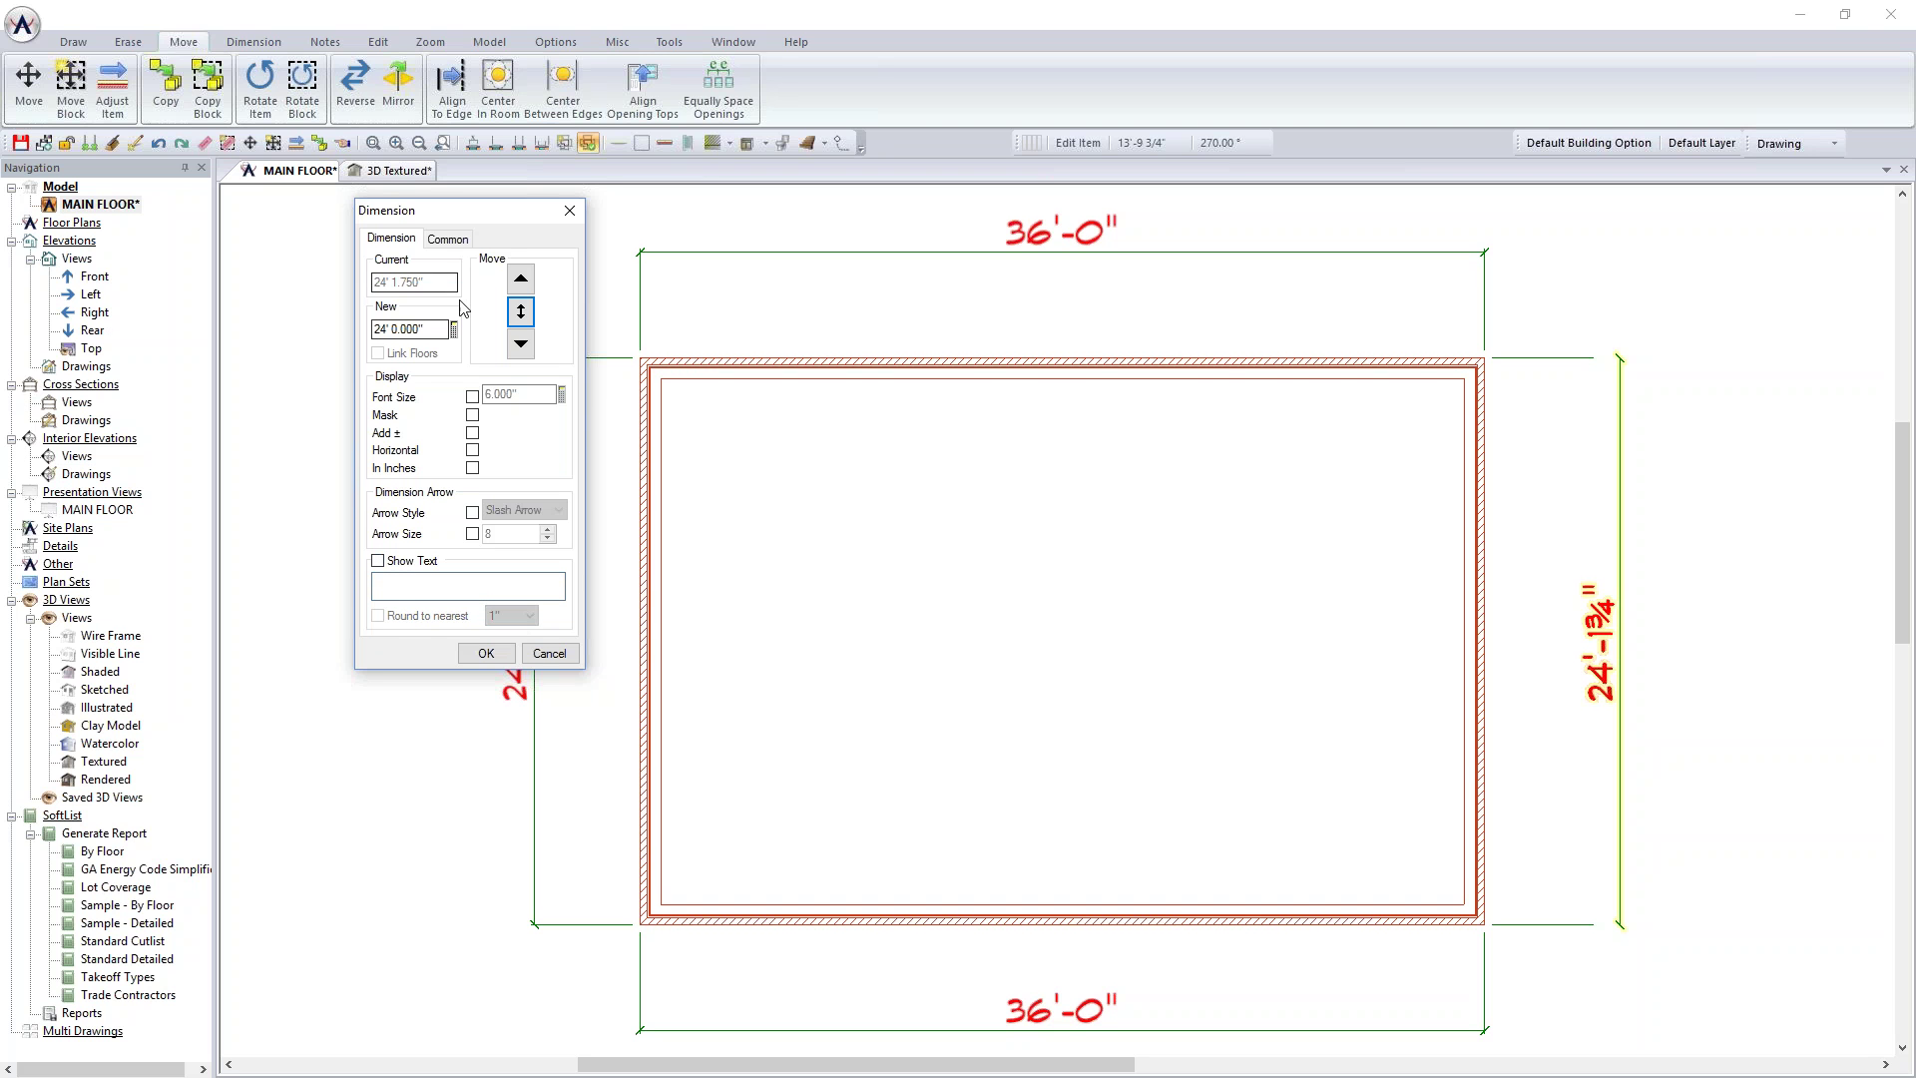
click(432, 331)
click(521, 343)
key(Return)
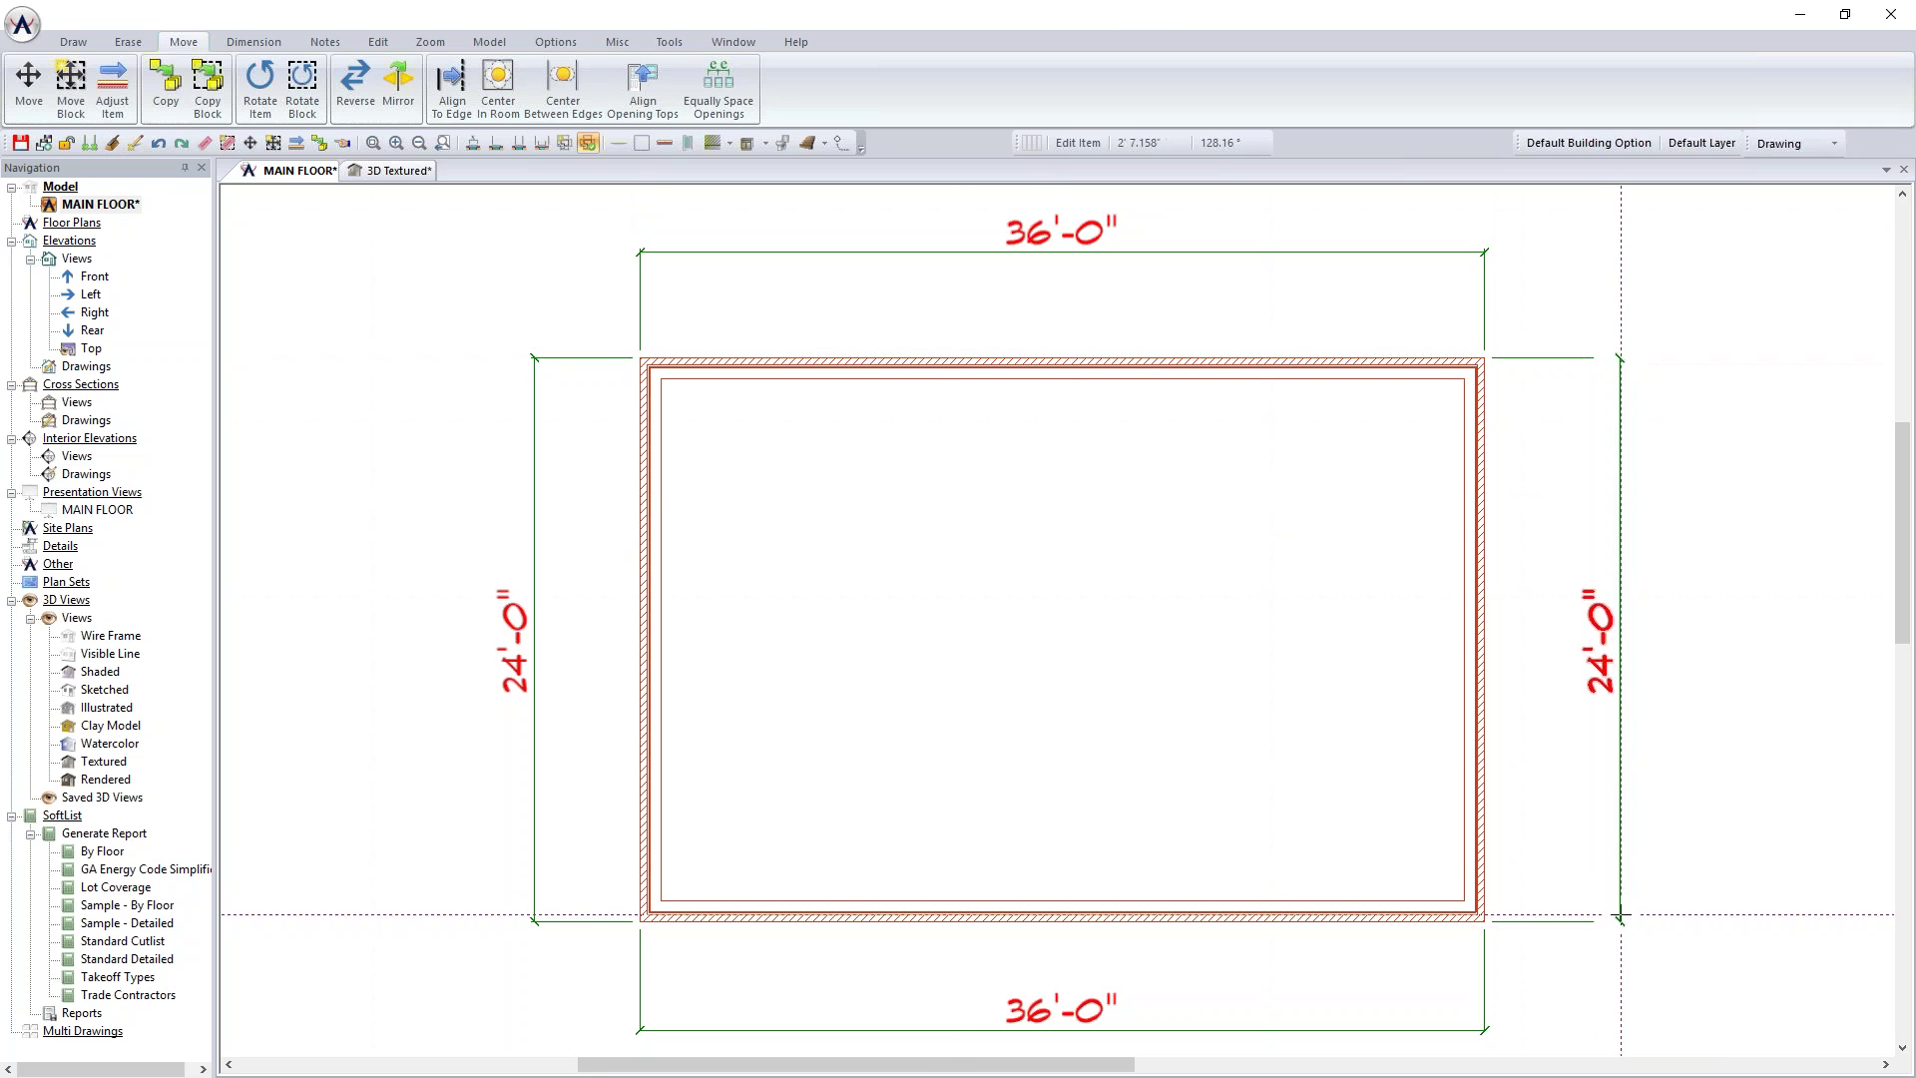
Step: Clean up the MAIN FLOOR drawing so the dimension extension lines meet the walls, and save it
click(112, 142)
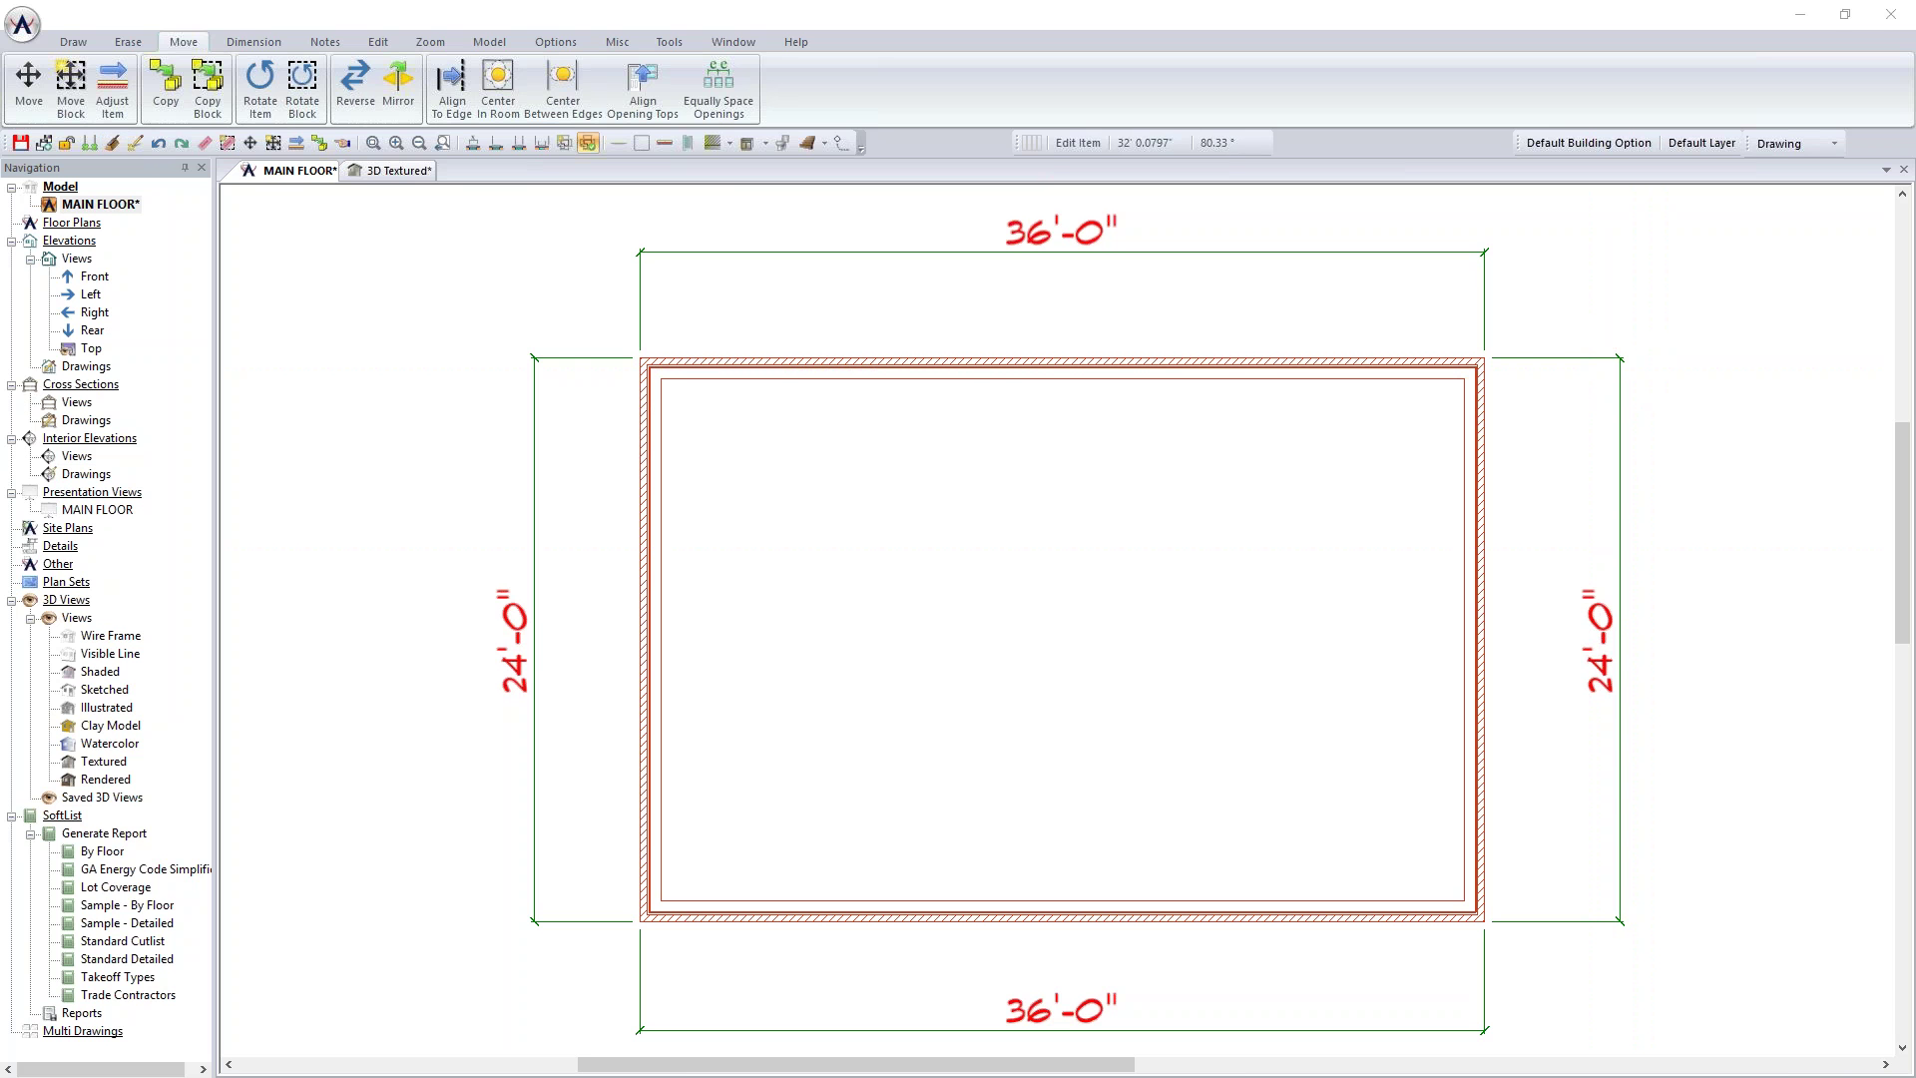
click(20, 142)
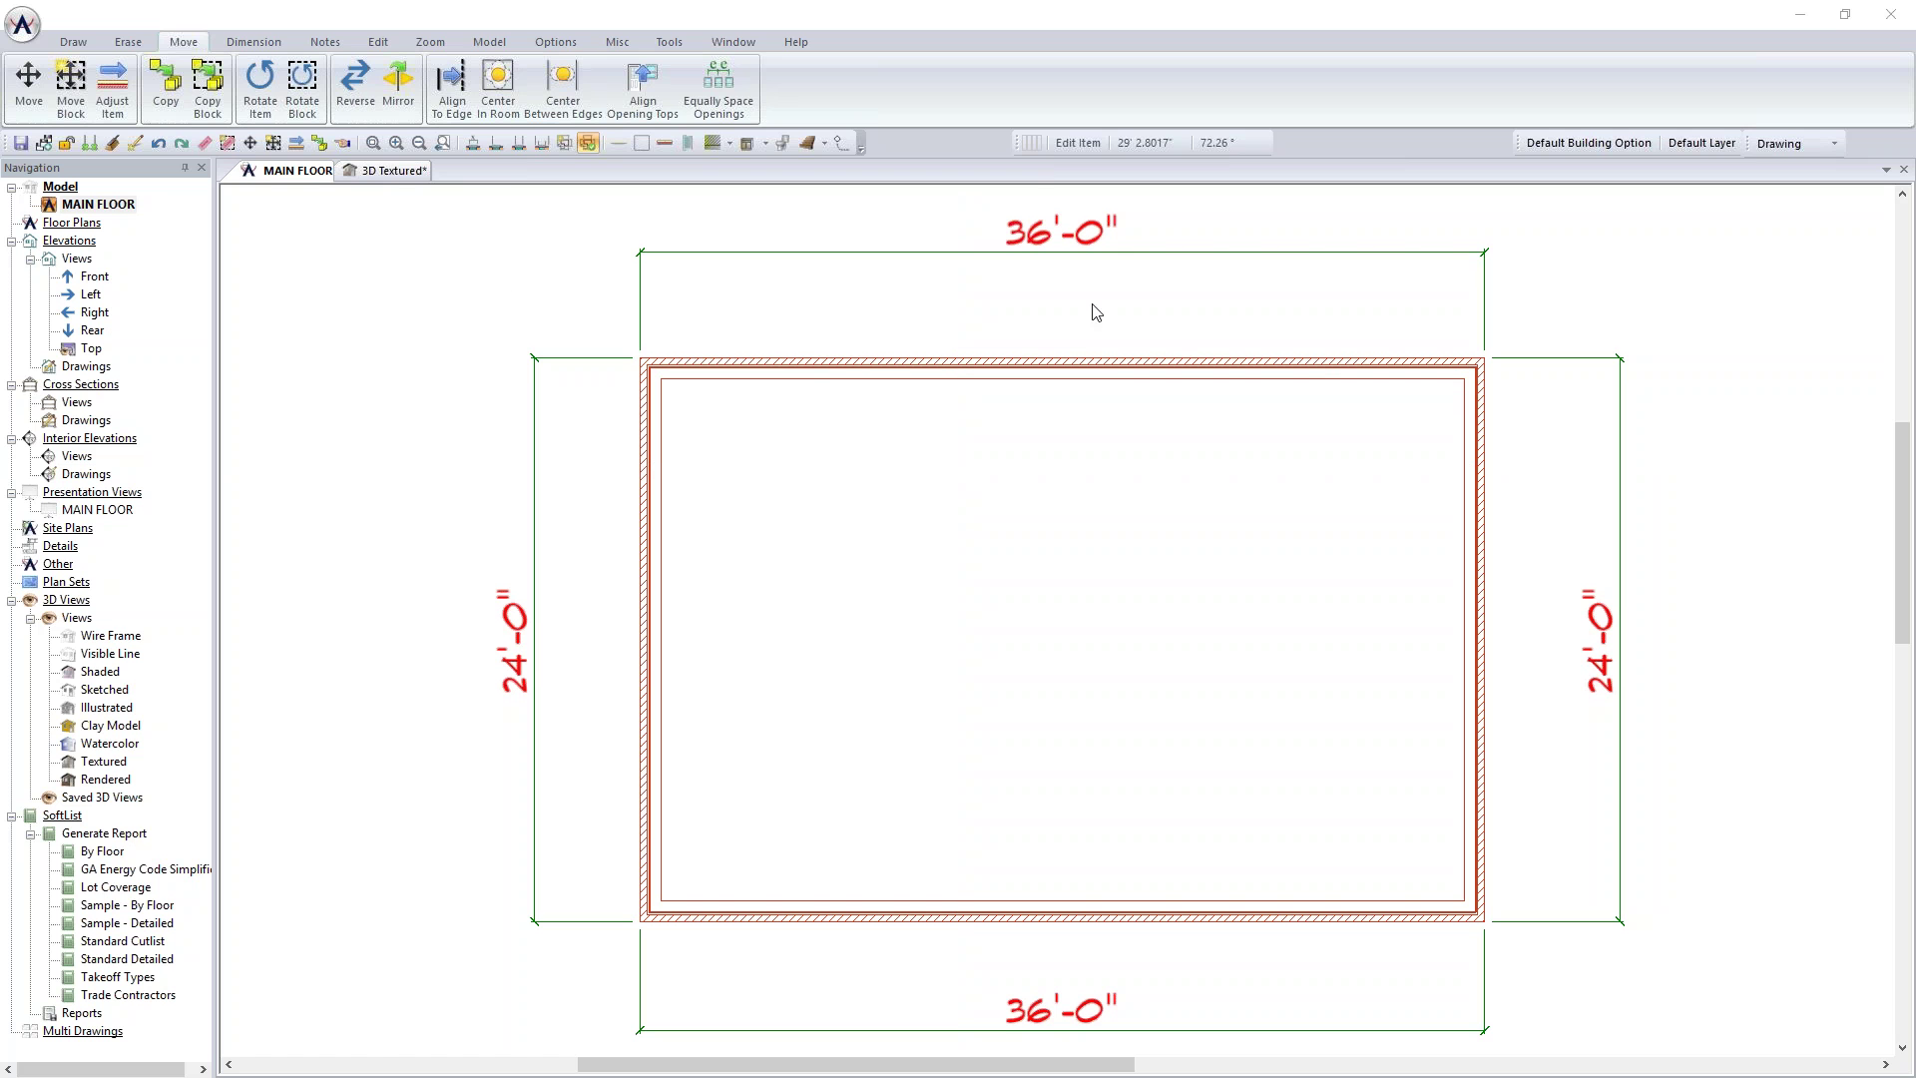
right_click(348, 284)
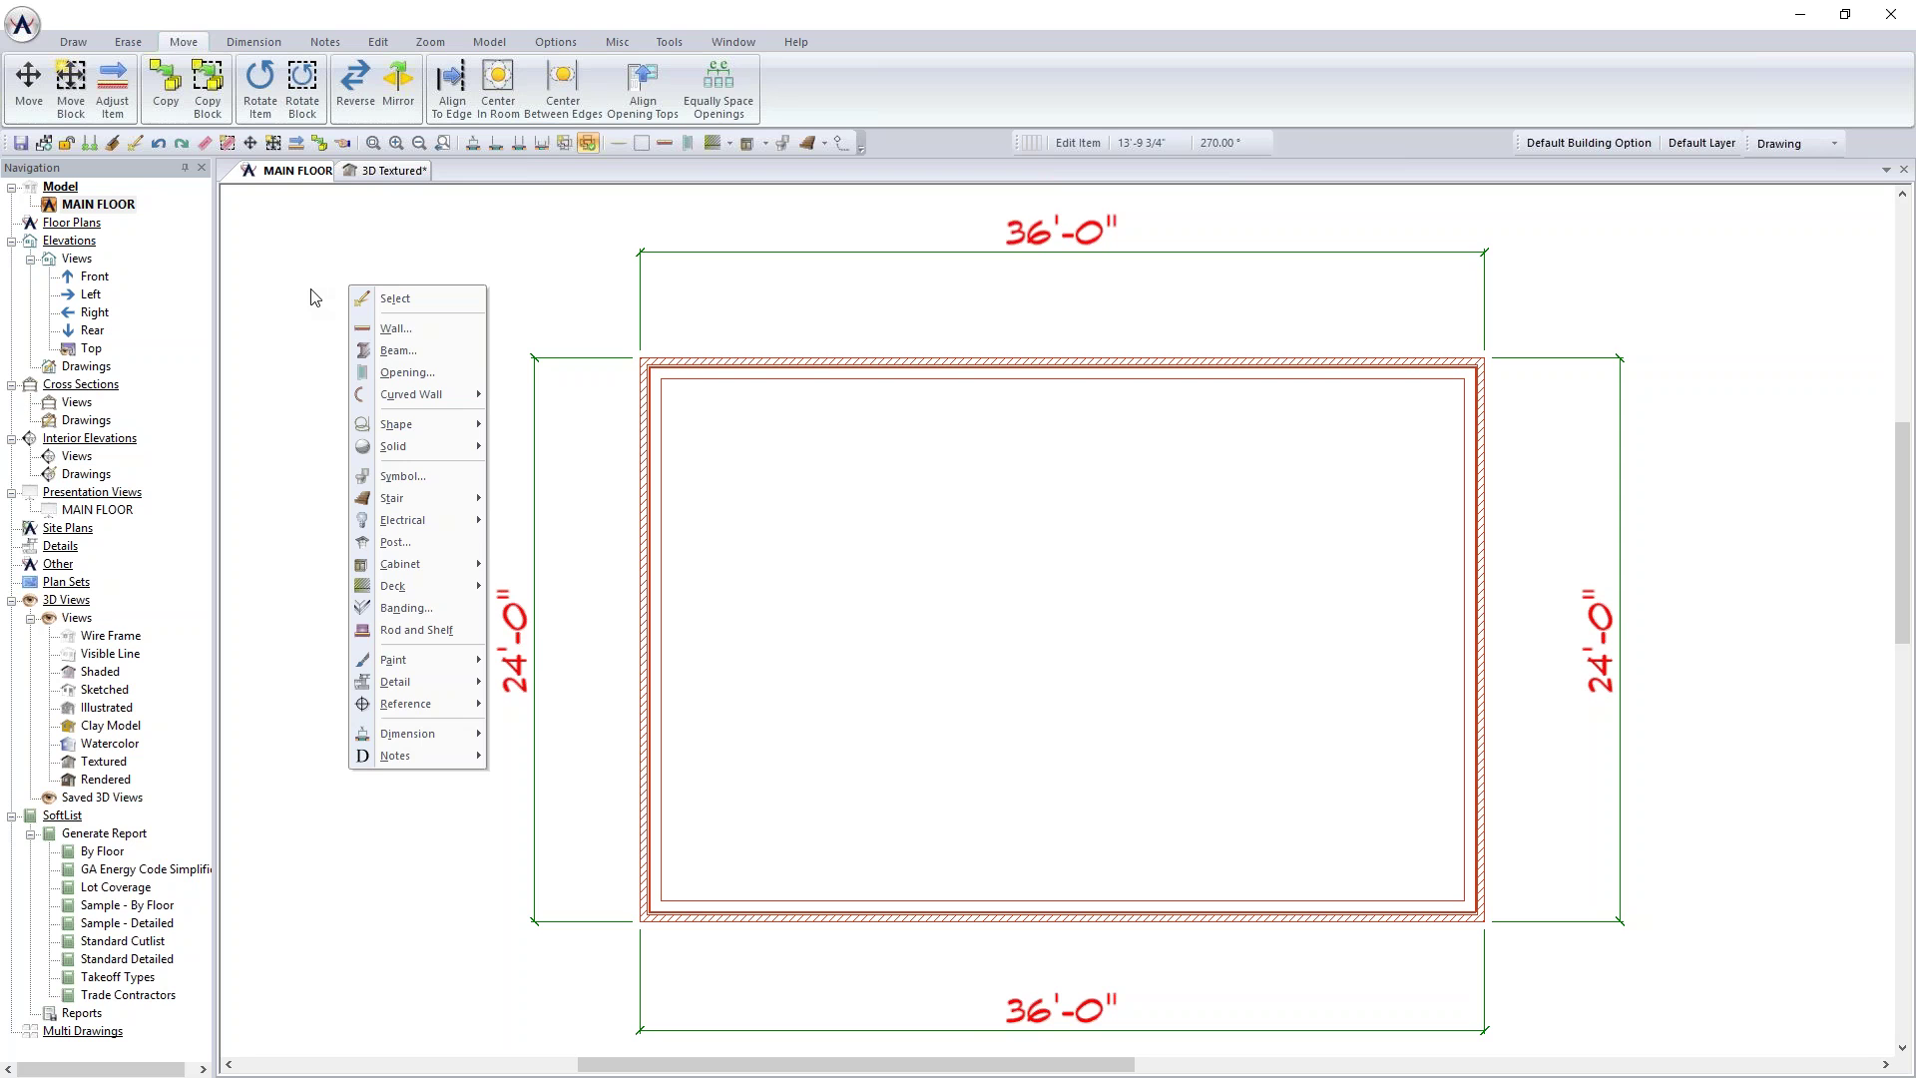
click(395, 298)
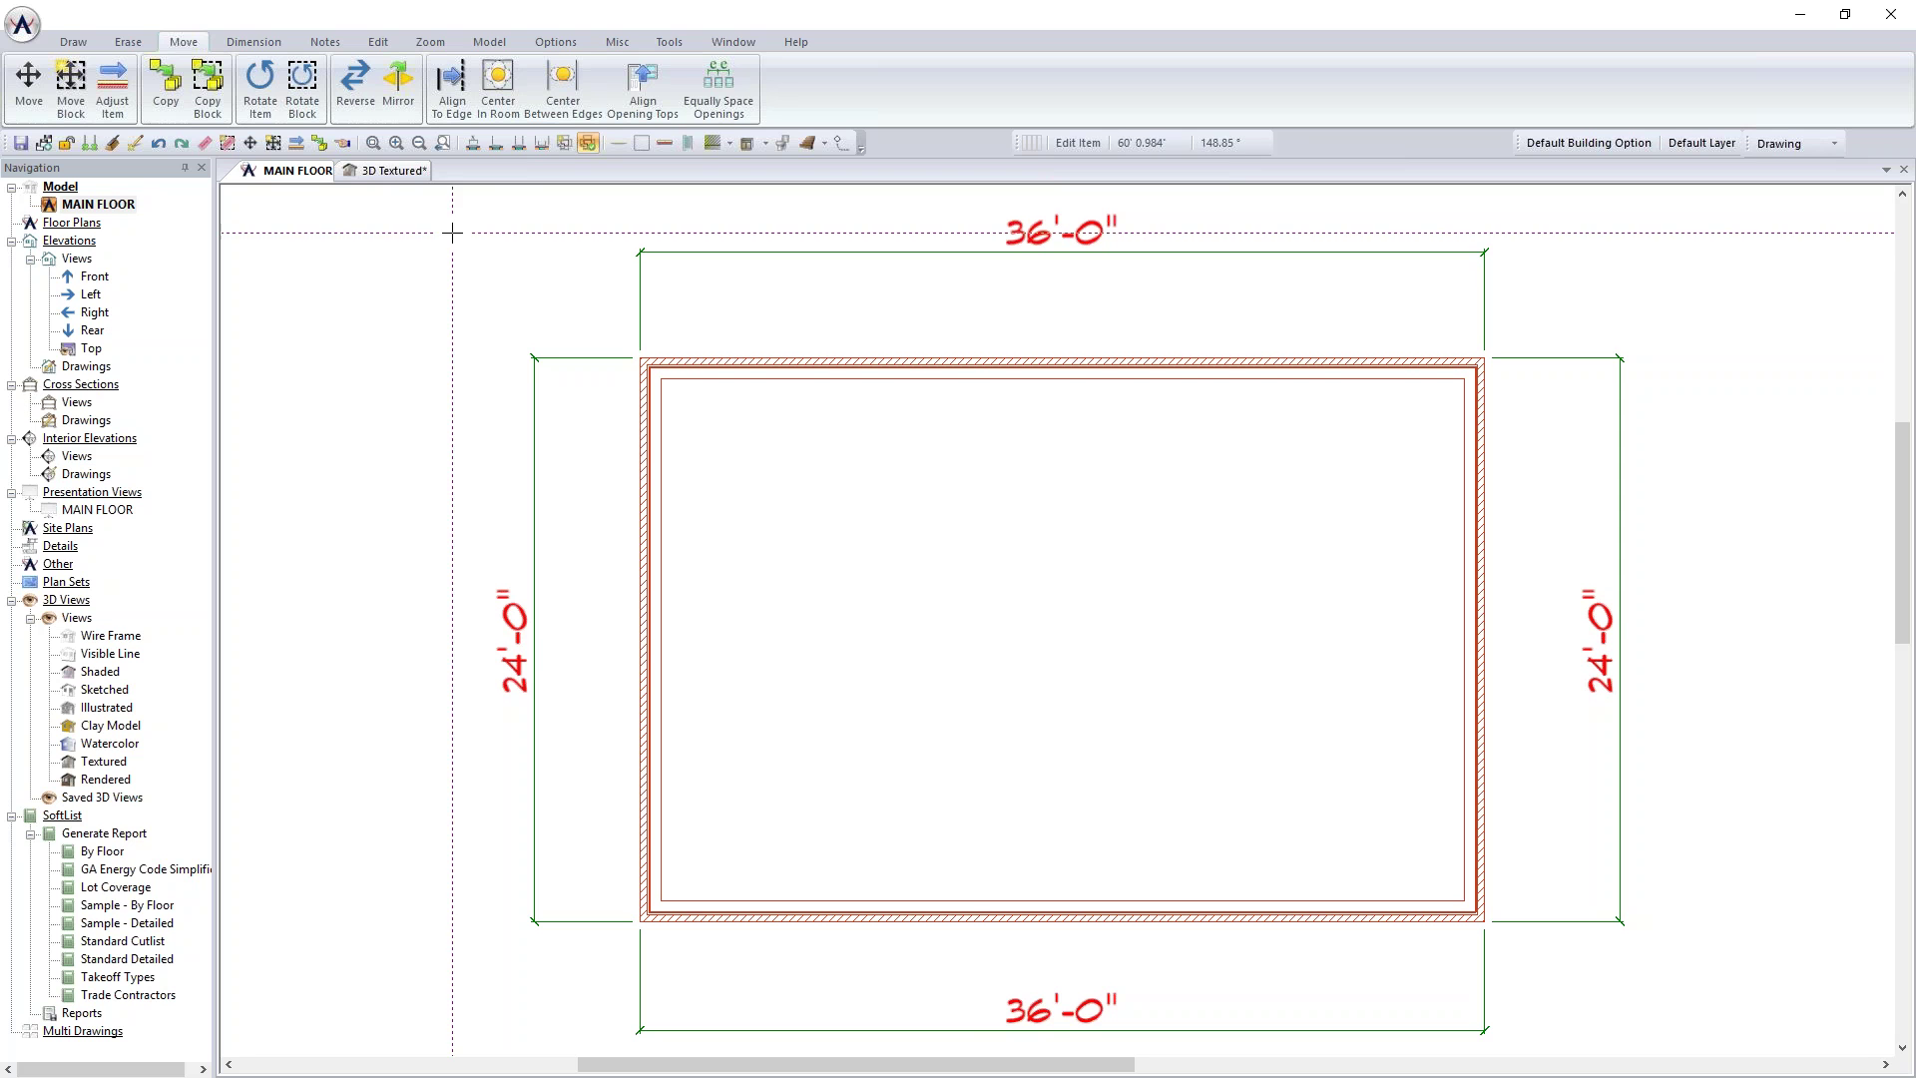
right_click(1029, 235)
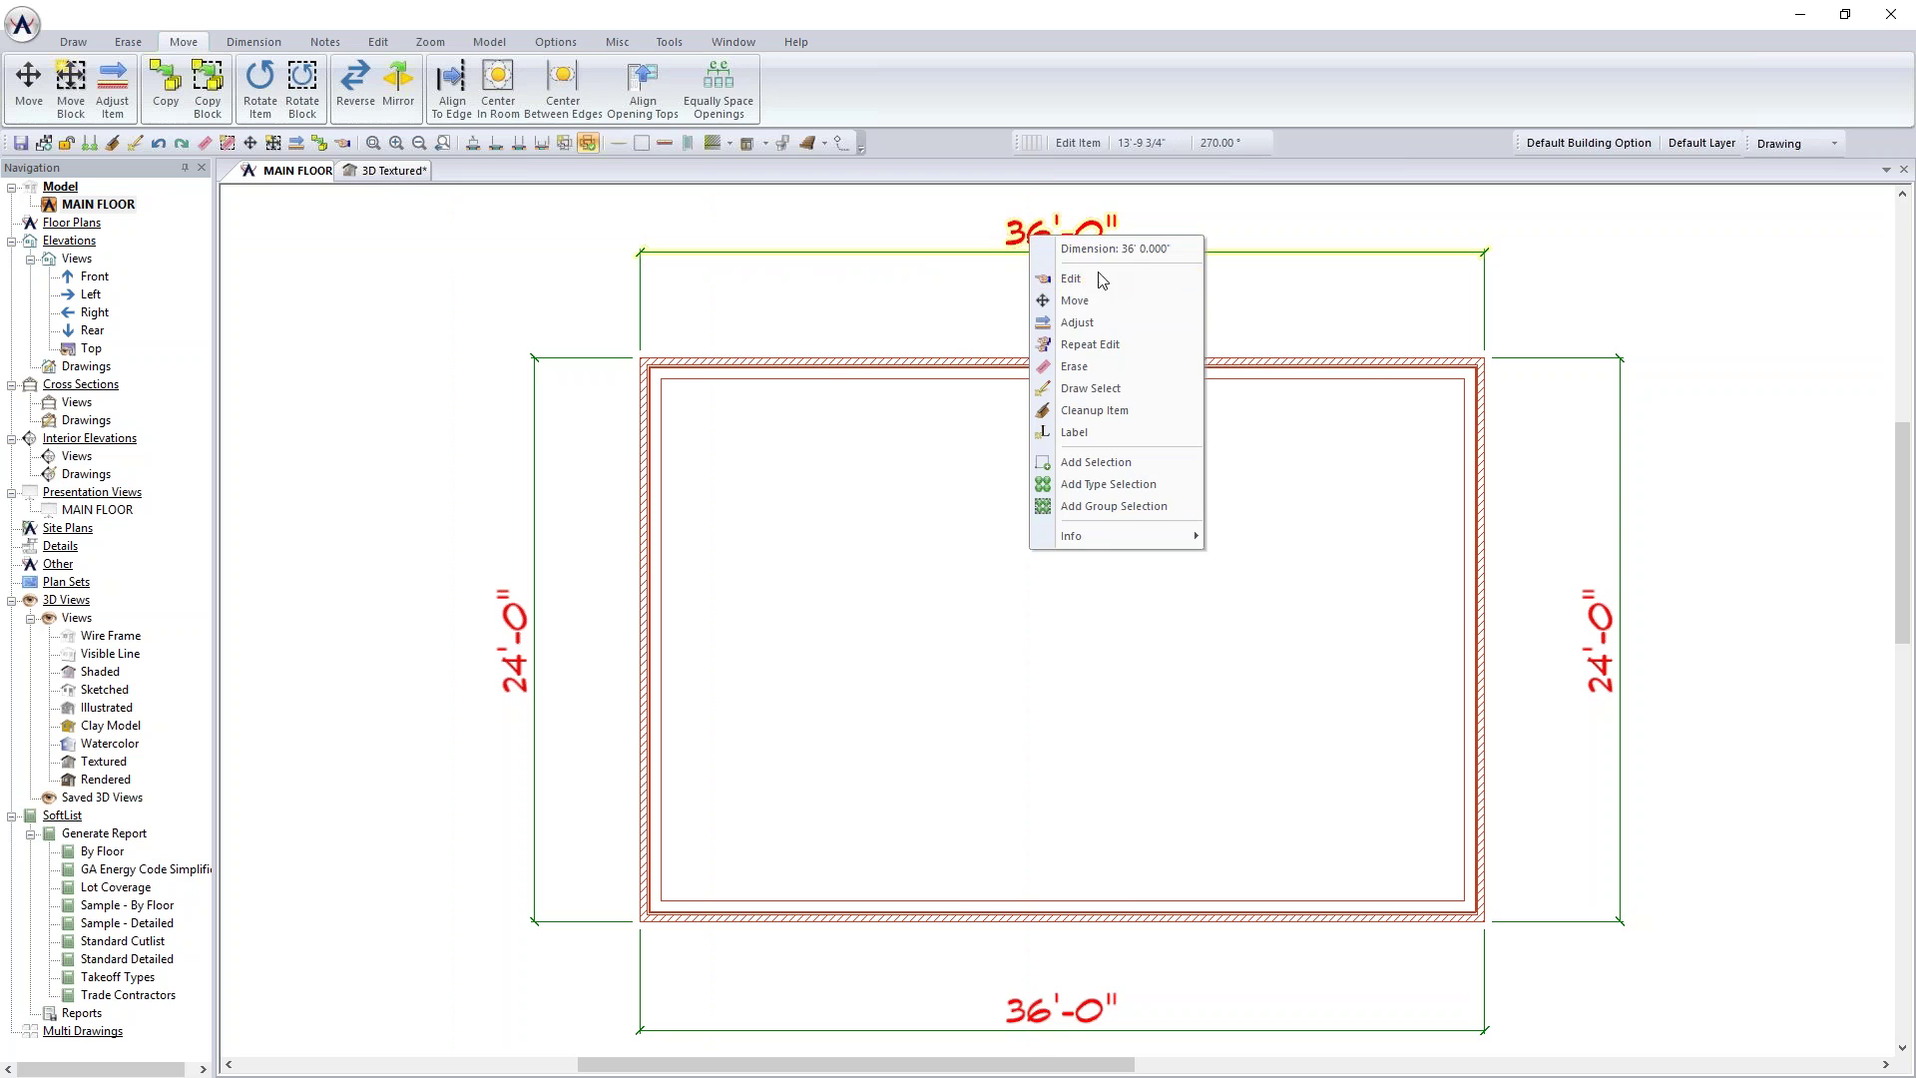
click(1116, 395)
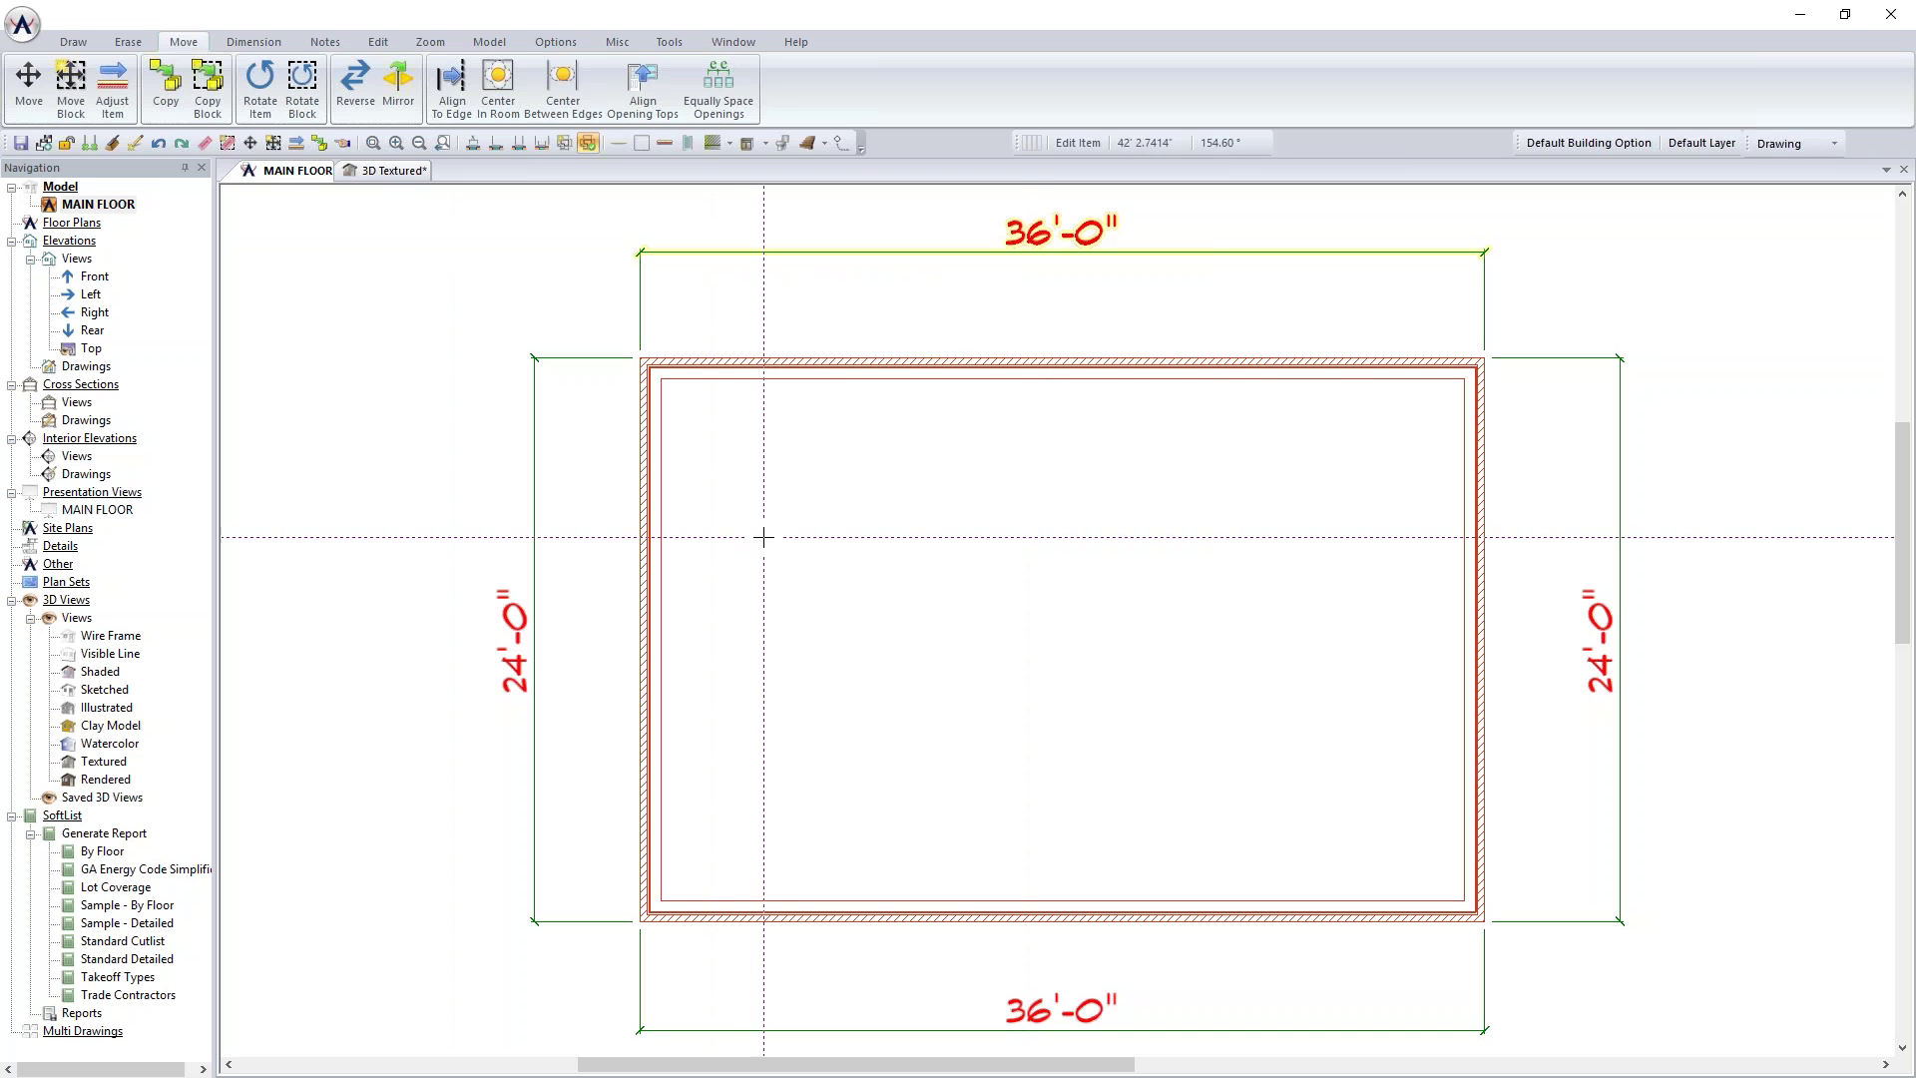
Step: Draw a Partition 3.5" wall between the upper and lower exterior walls, about a third of the way across from the left wall
right_click(321, 284)
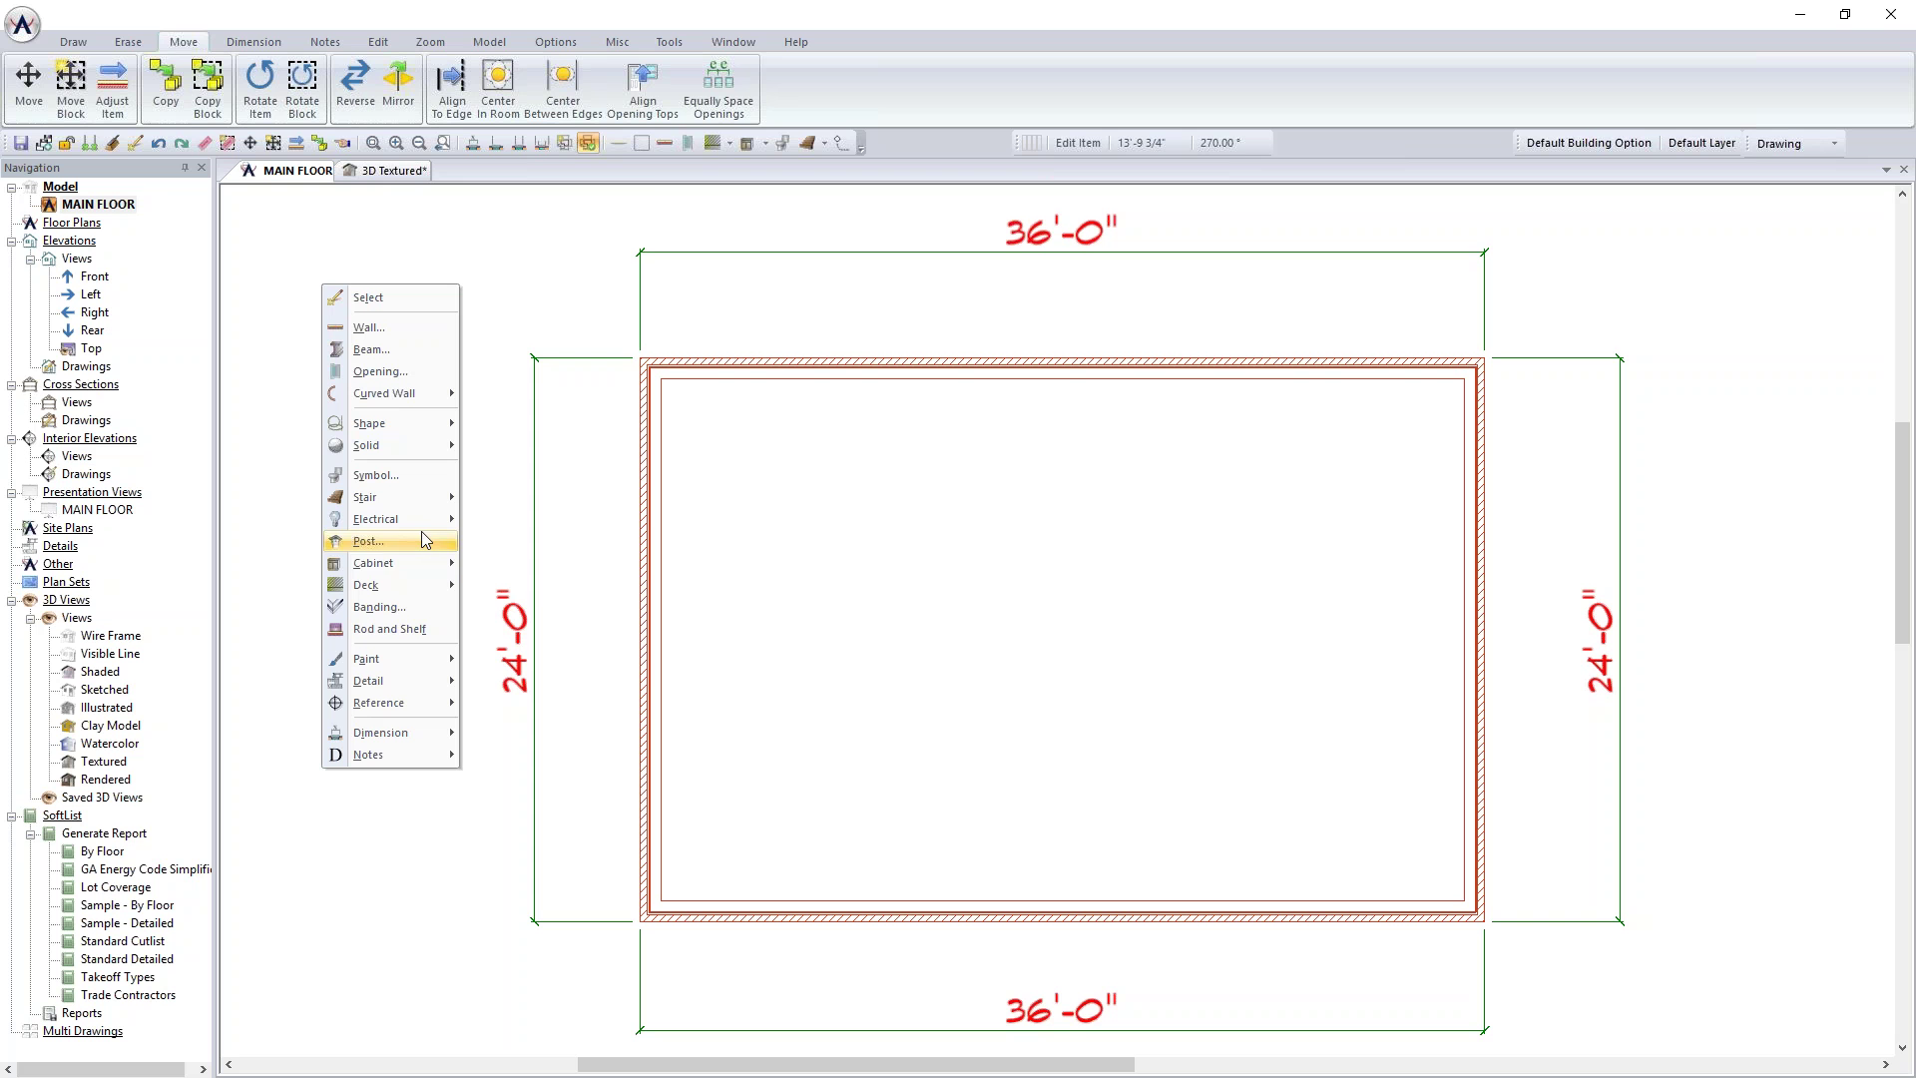
mouse_move(382, 755)
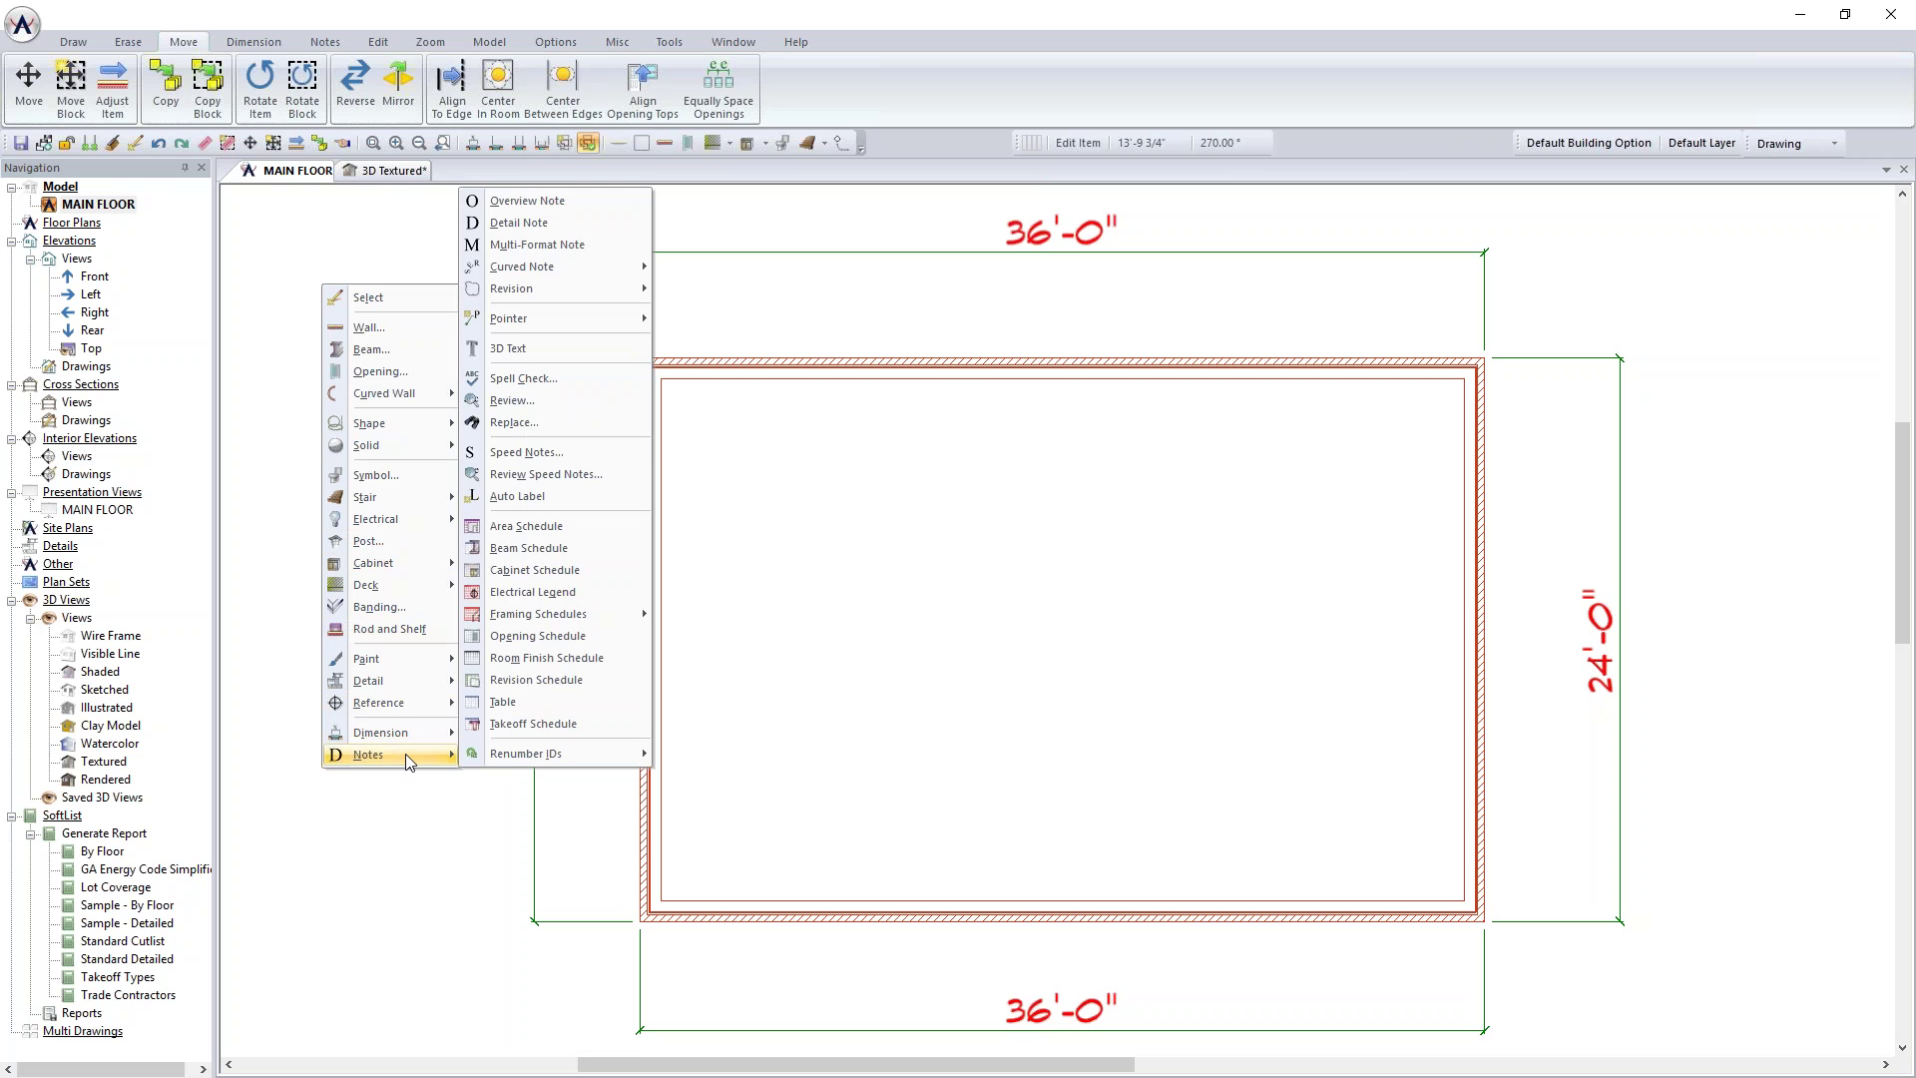
click(405, 326)
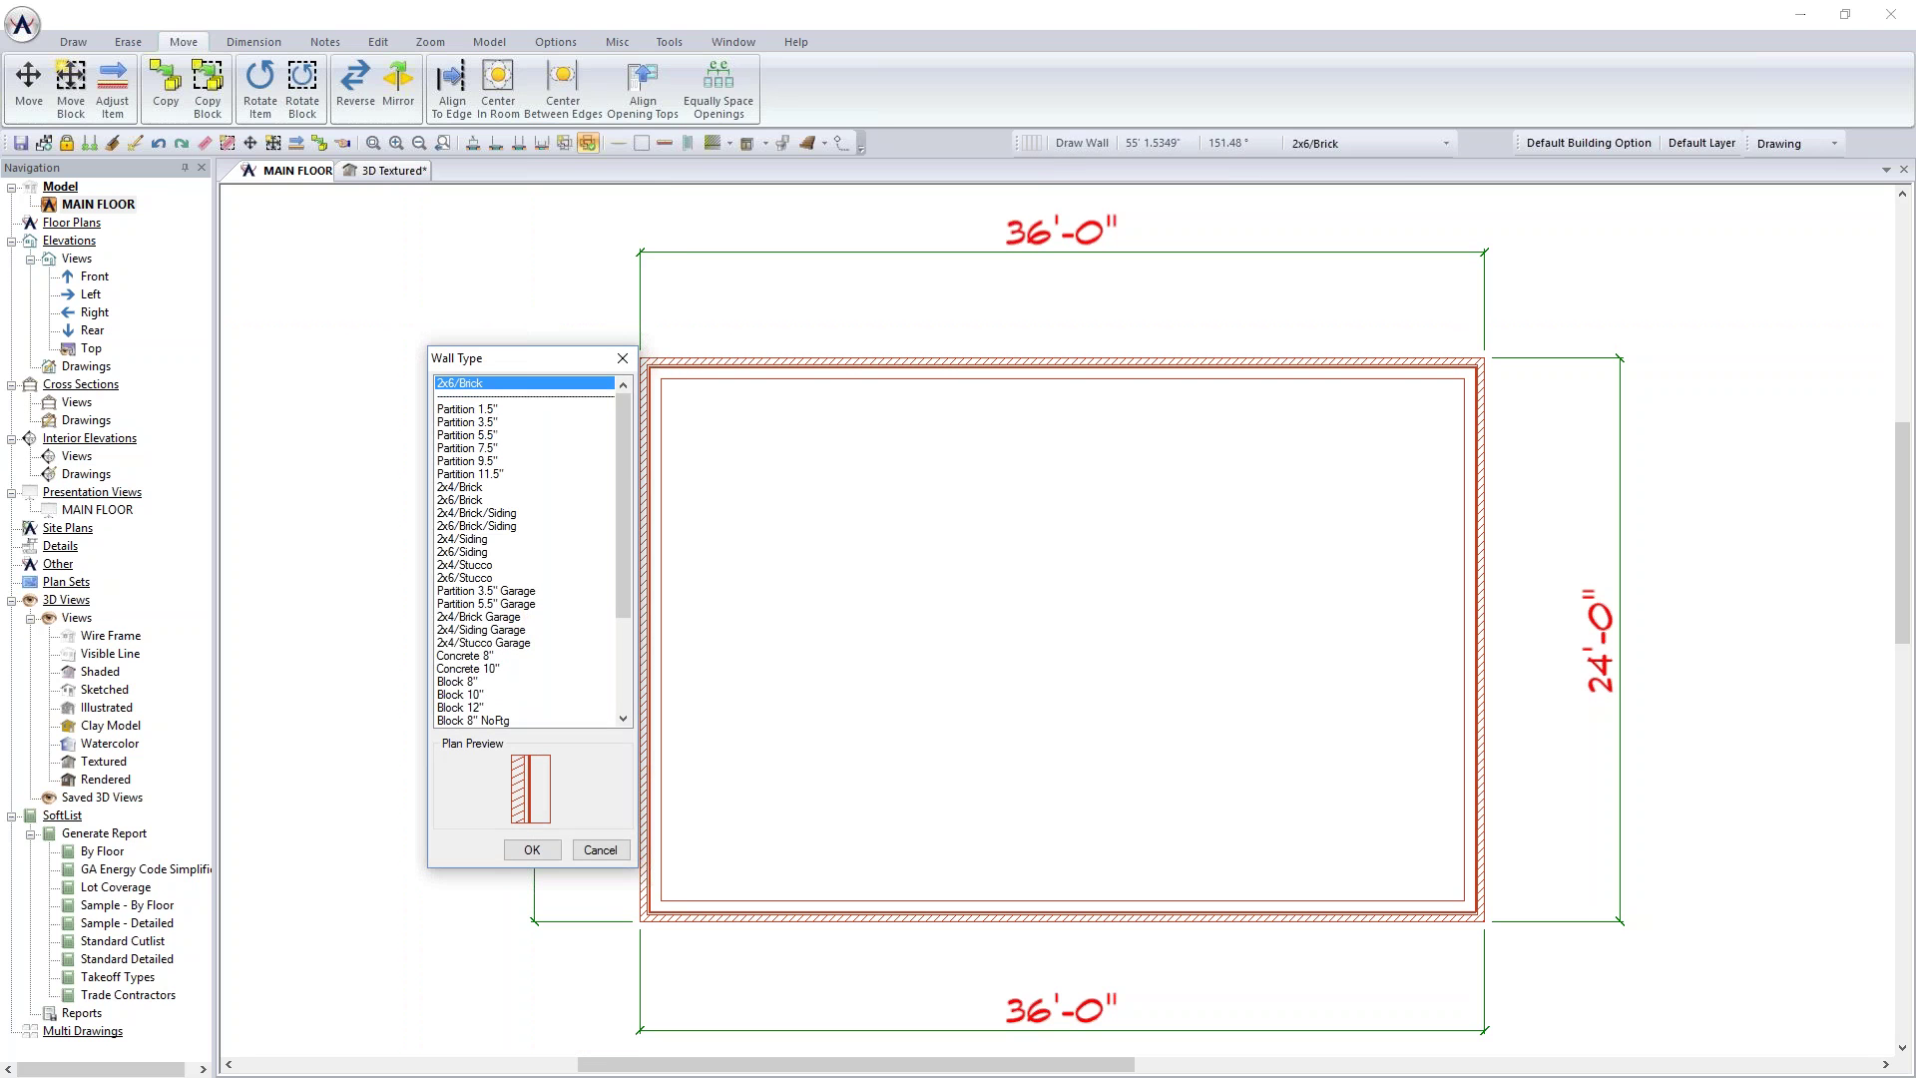
drag(520, 362, 428, 274)
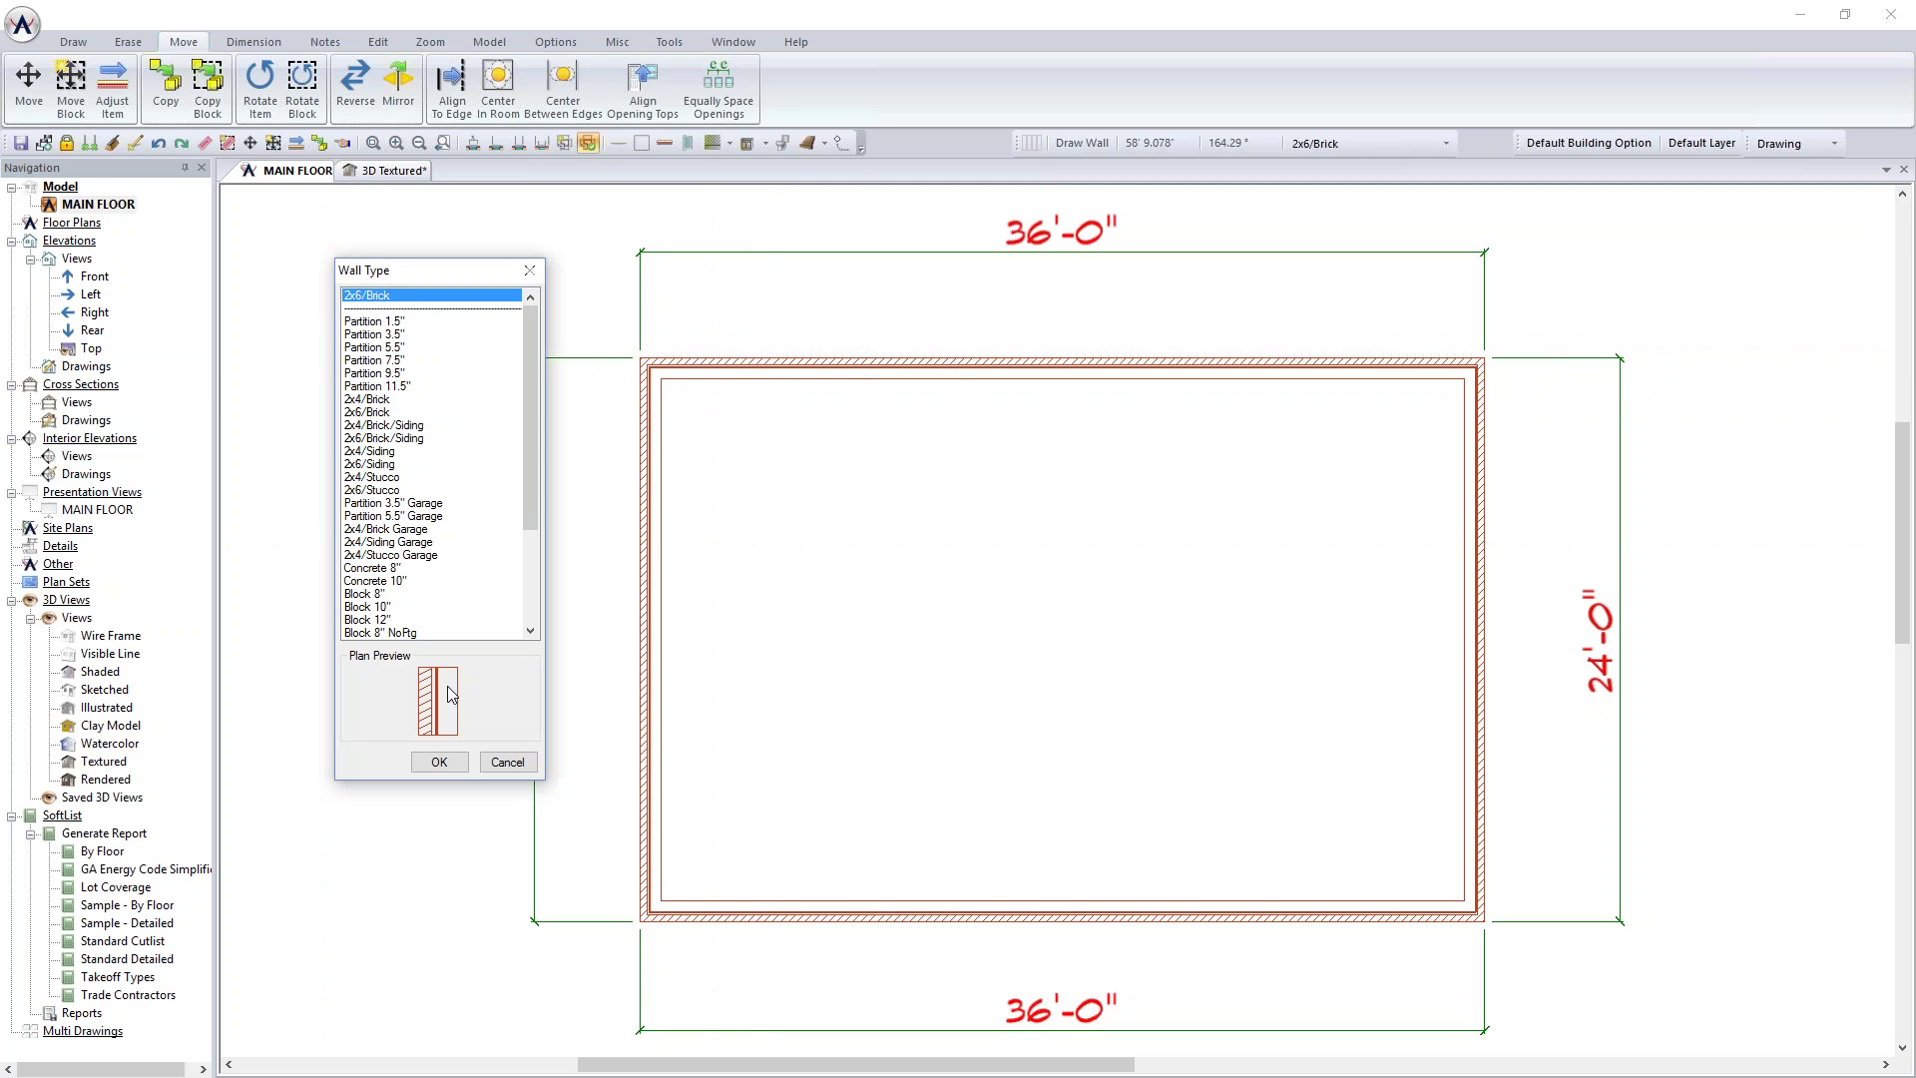
click(395, 335)
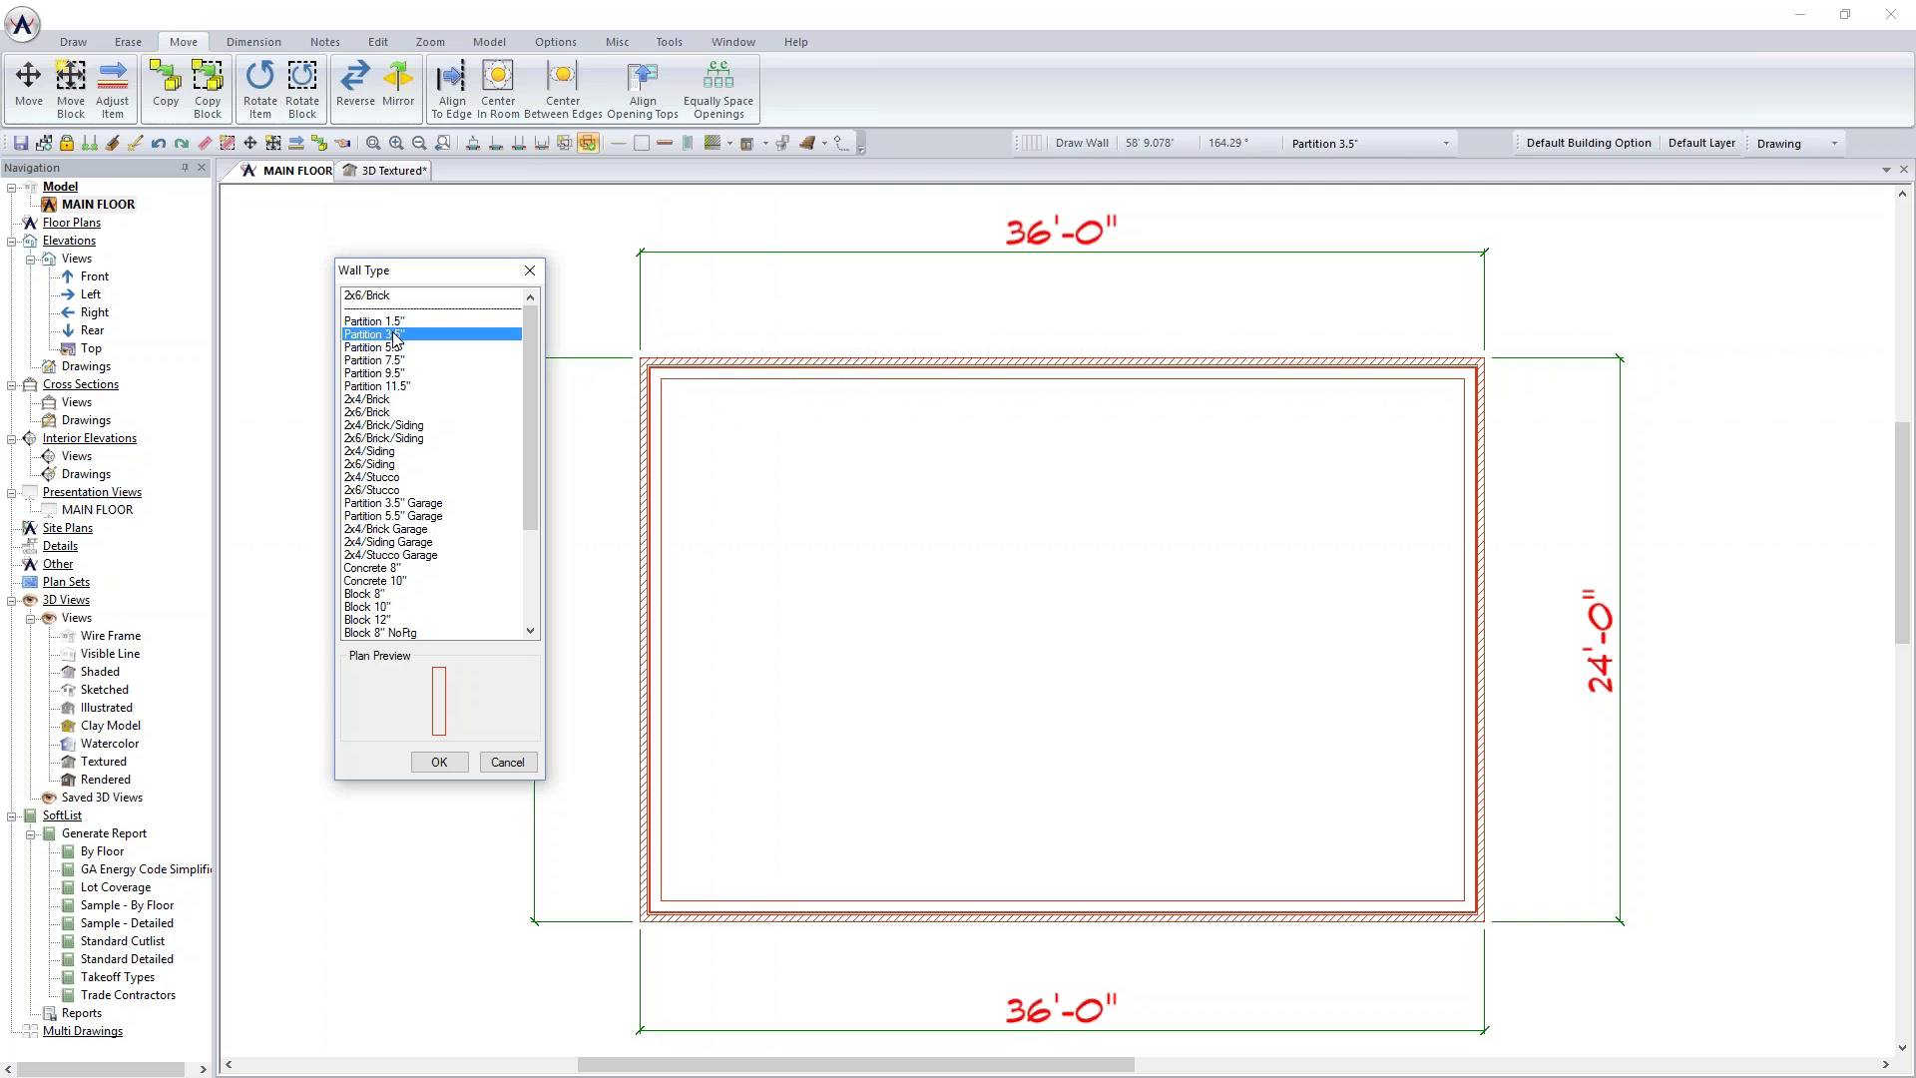
click(439, 761)
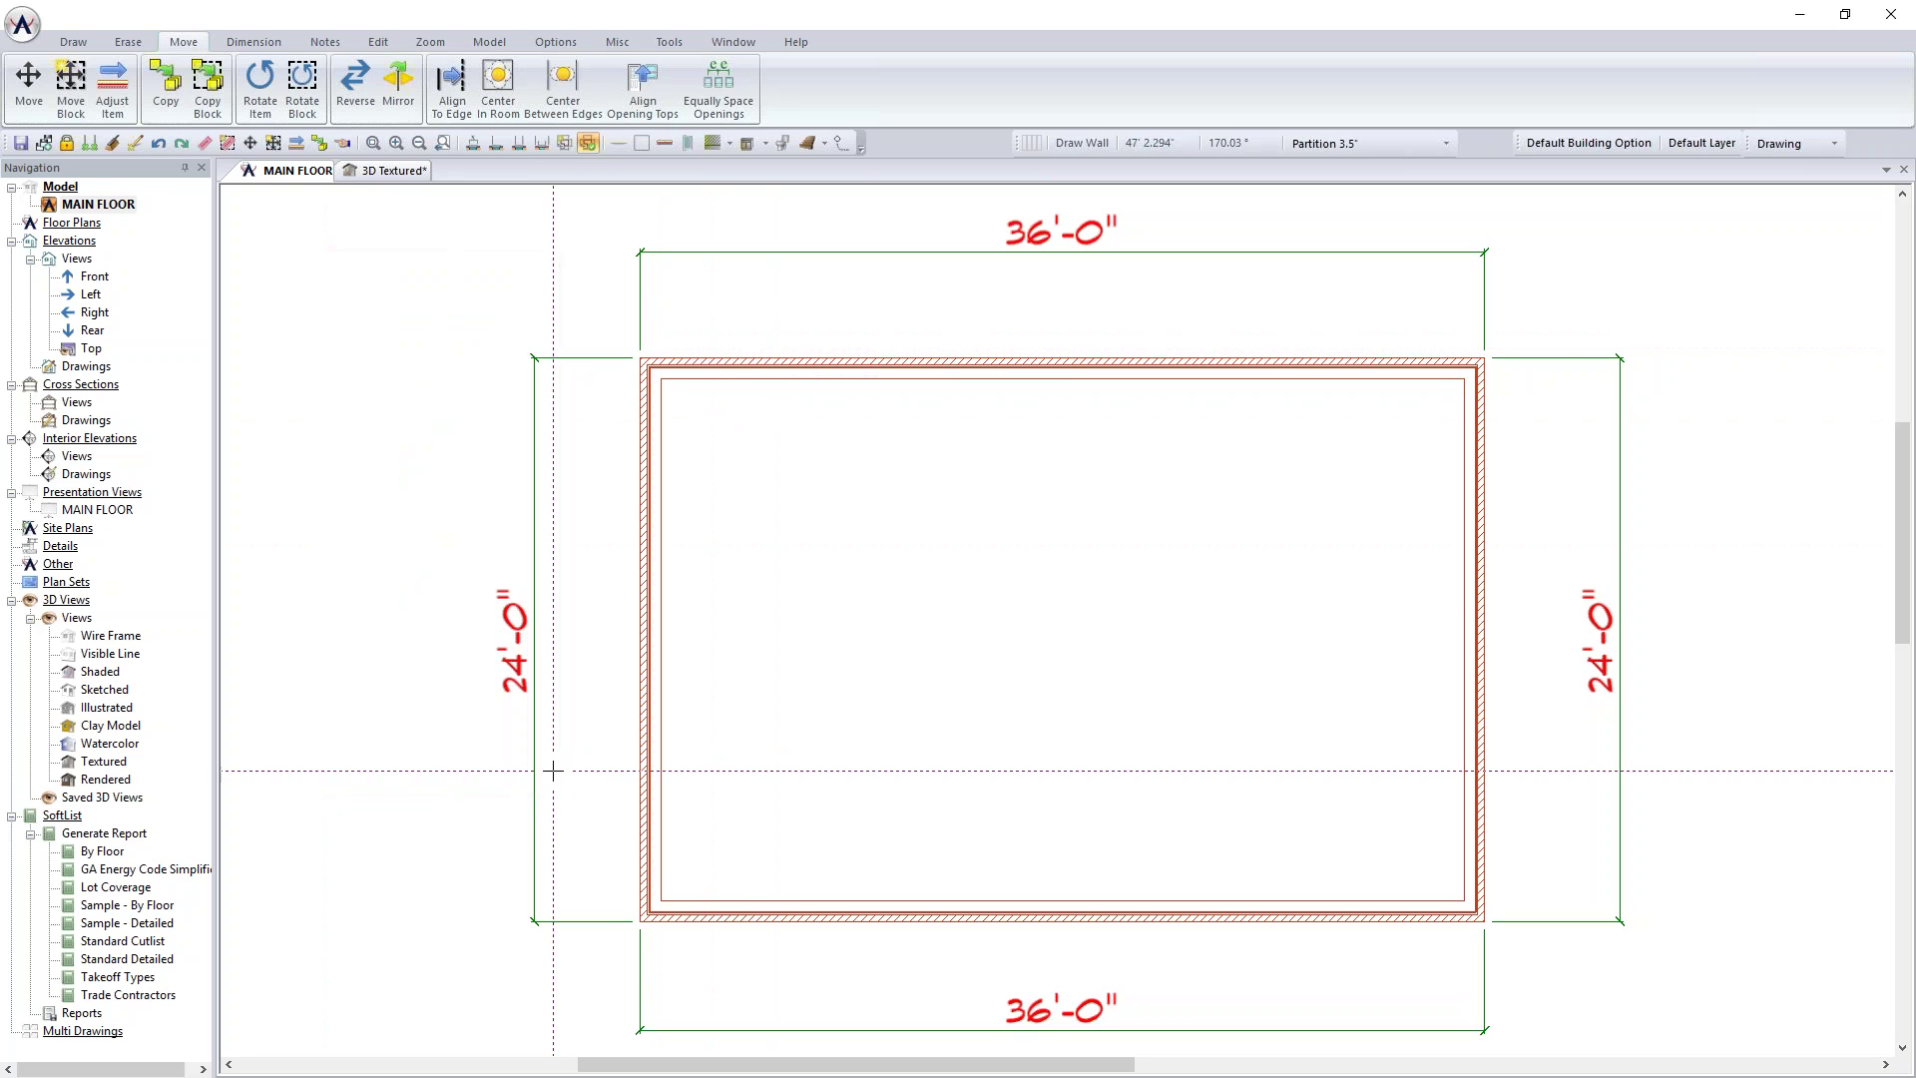
click(944, 382)
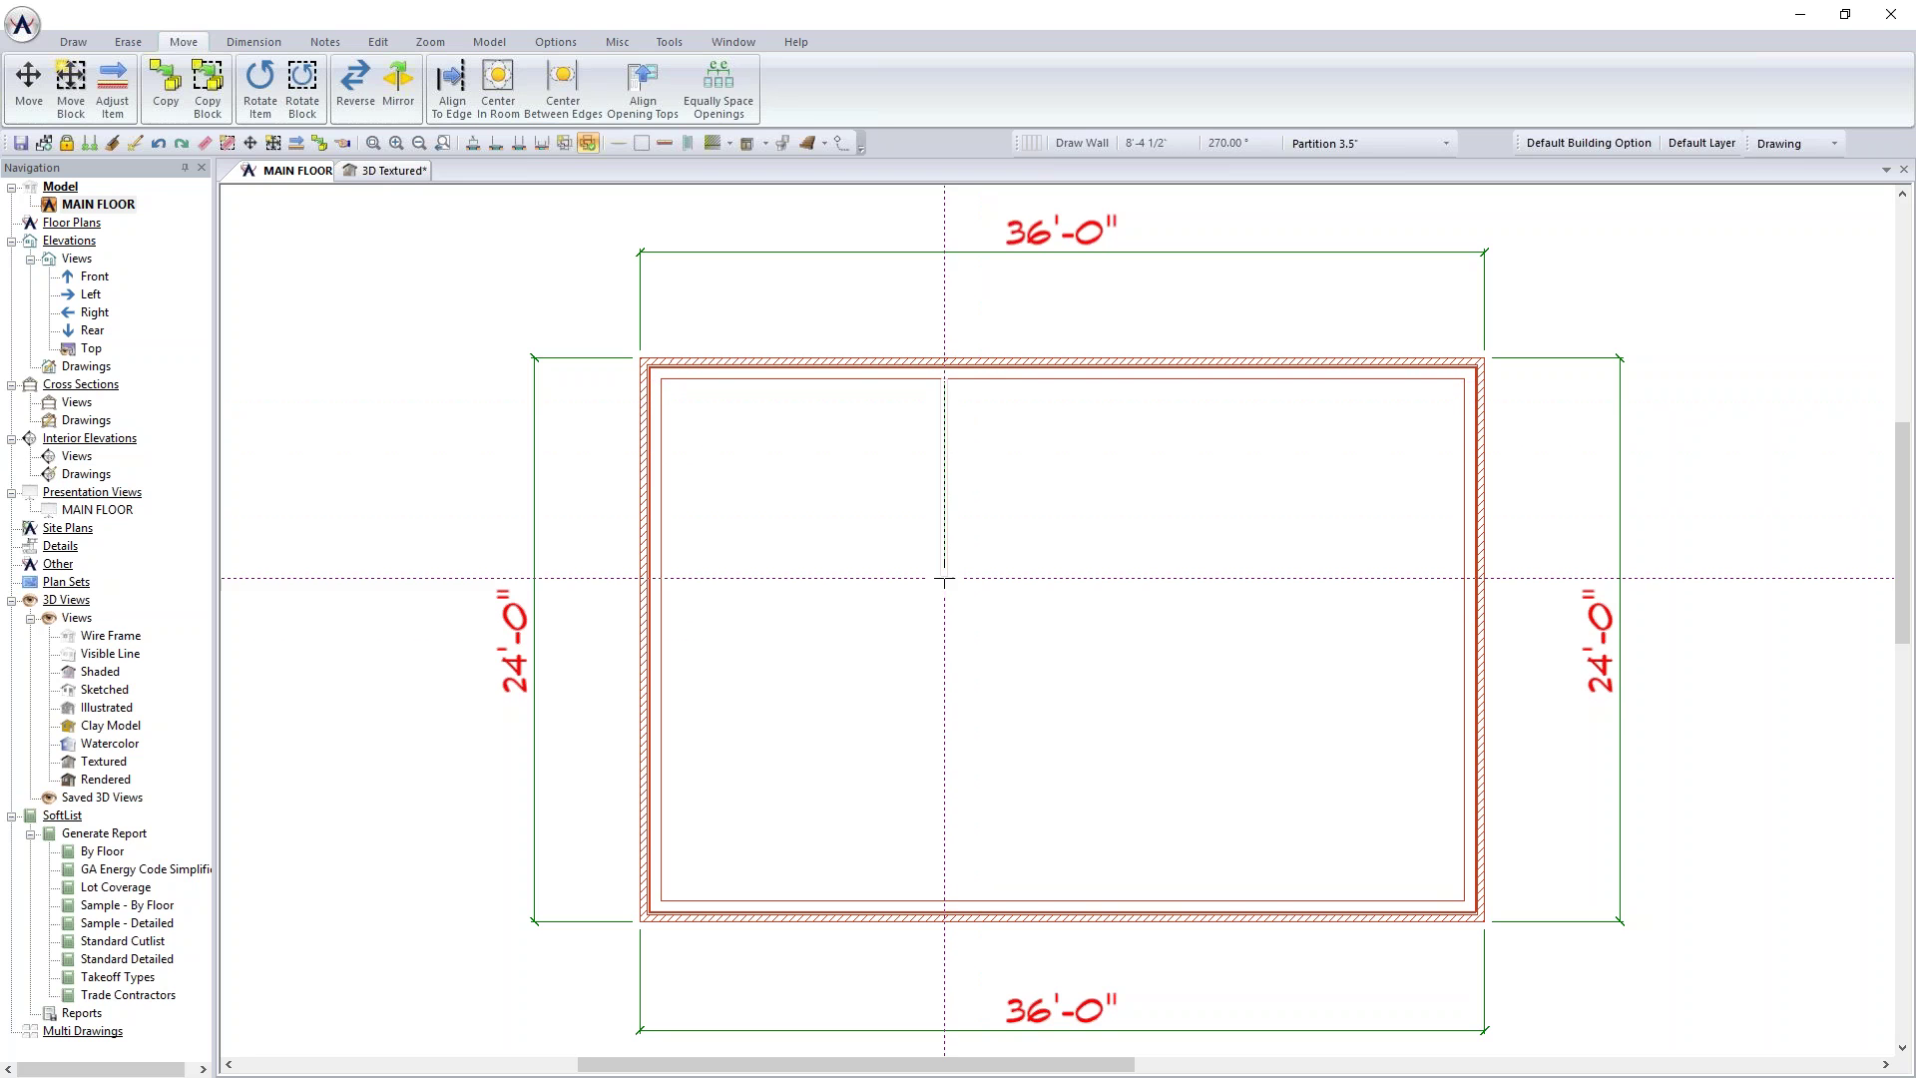
click(944, 907)
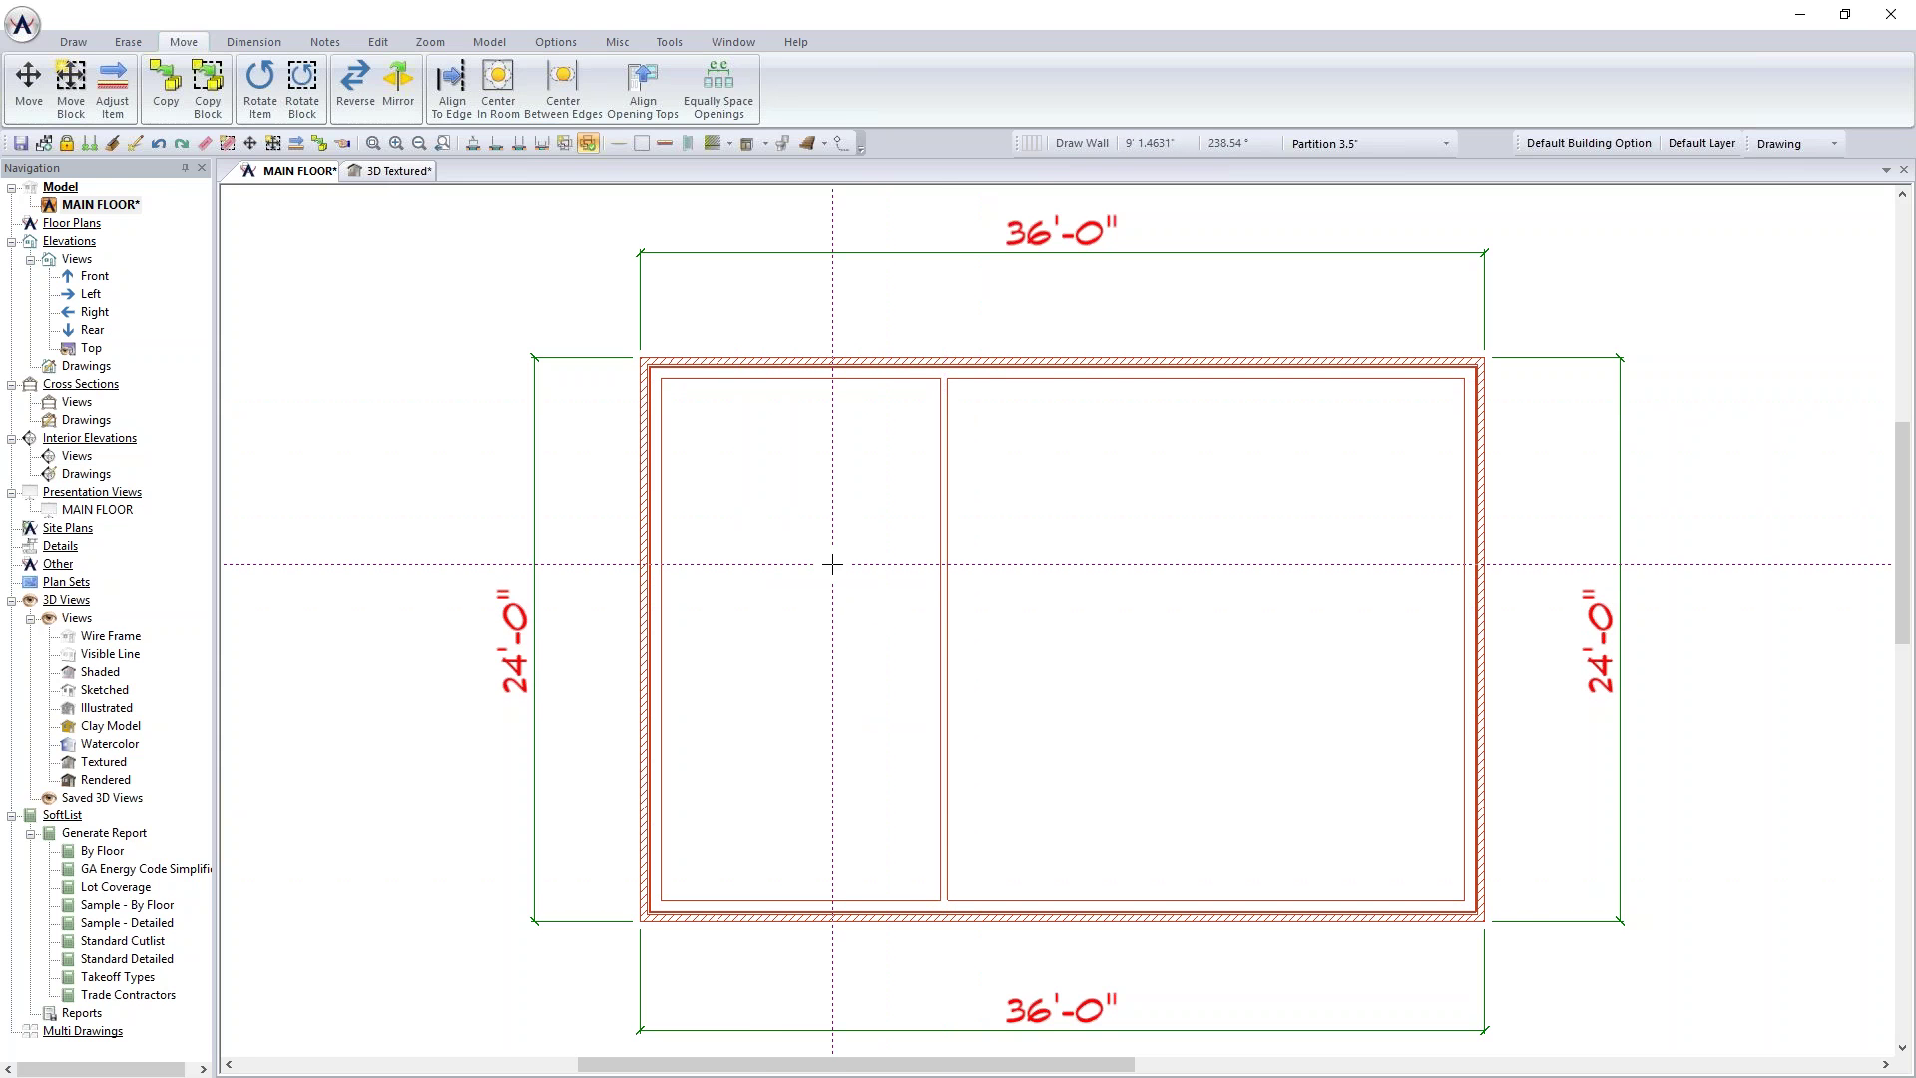
Step: Draw two more Partition 3.5" walls, rightward from the long partition and up to the upper exterior wall, enclosing a small room
click(944, 492)
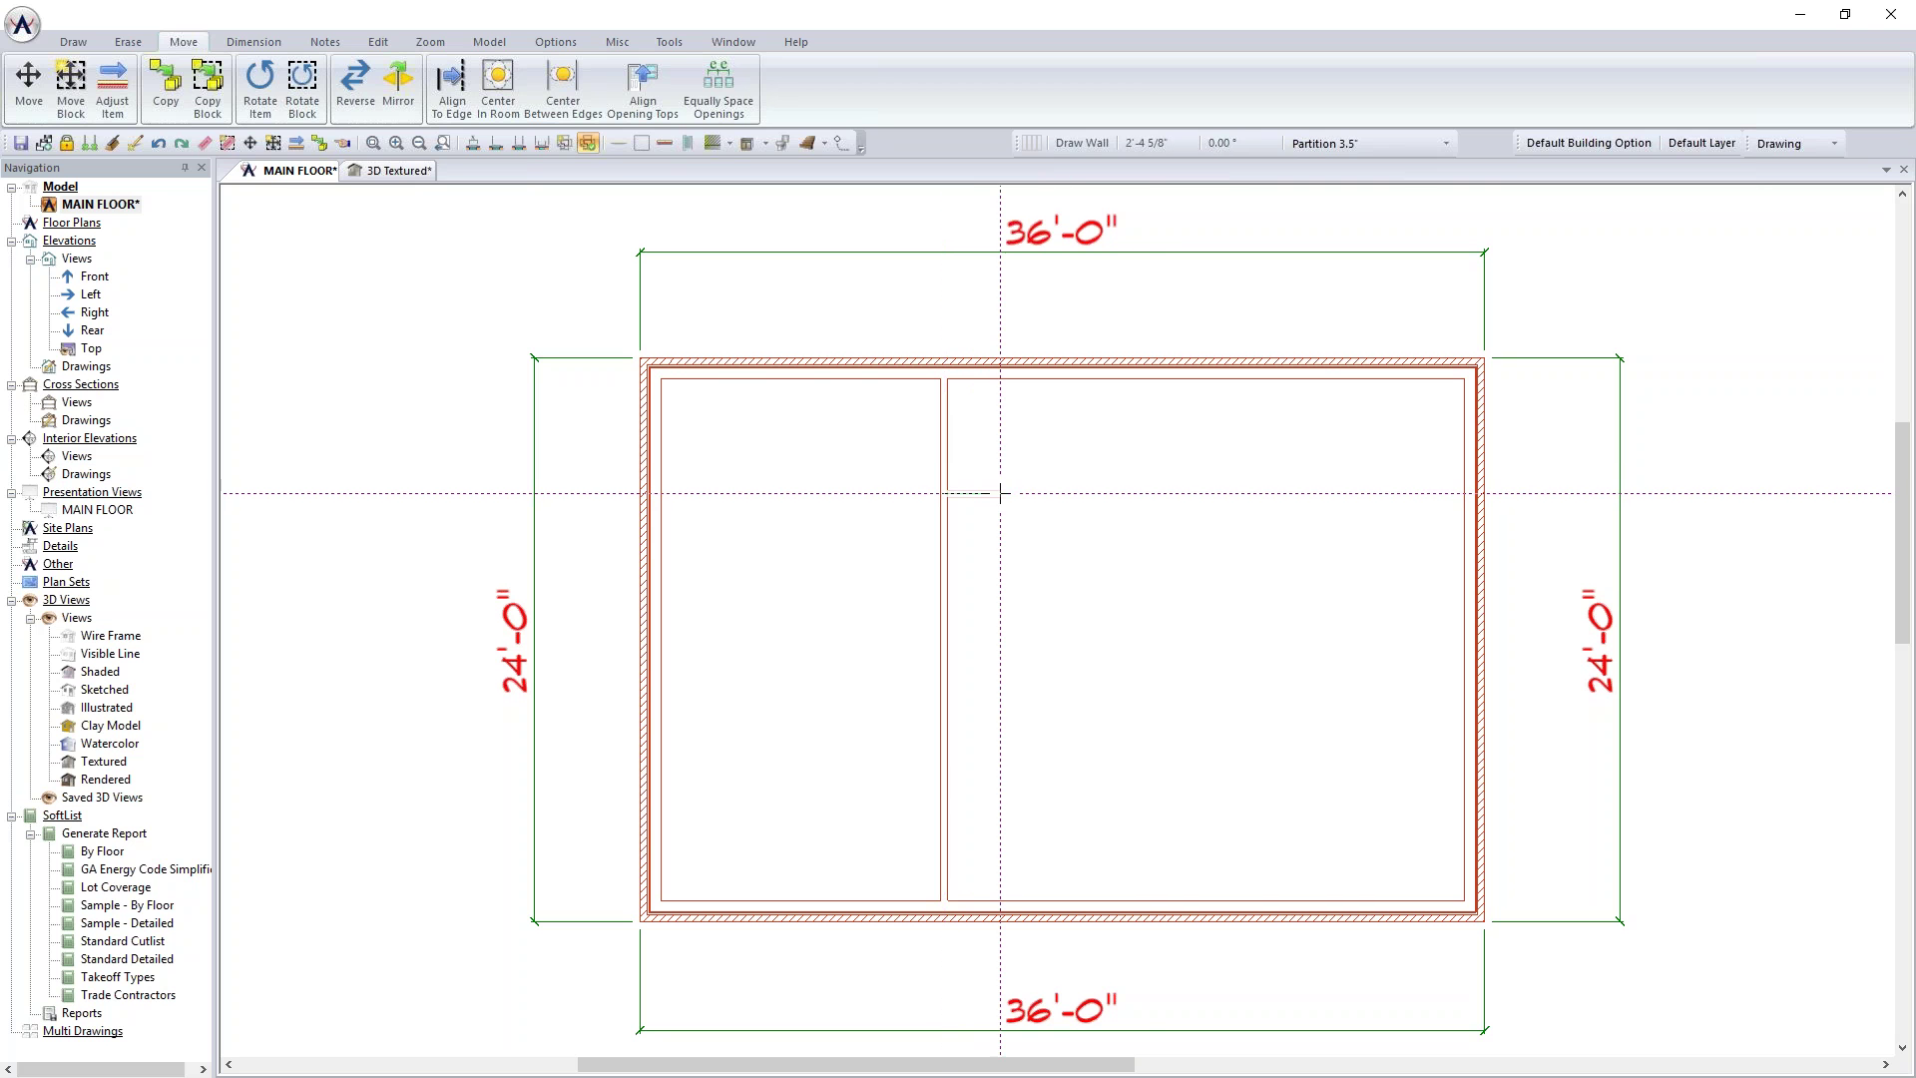
click(1177, 492)
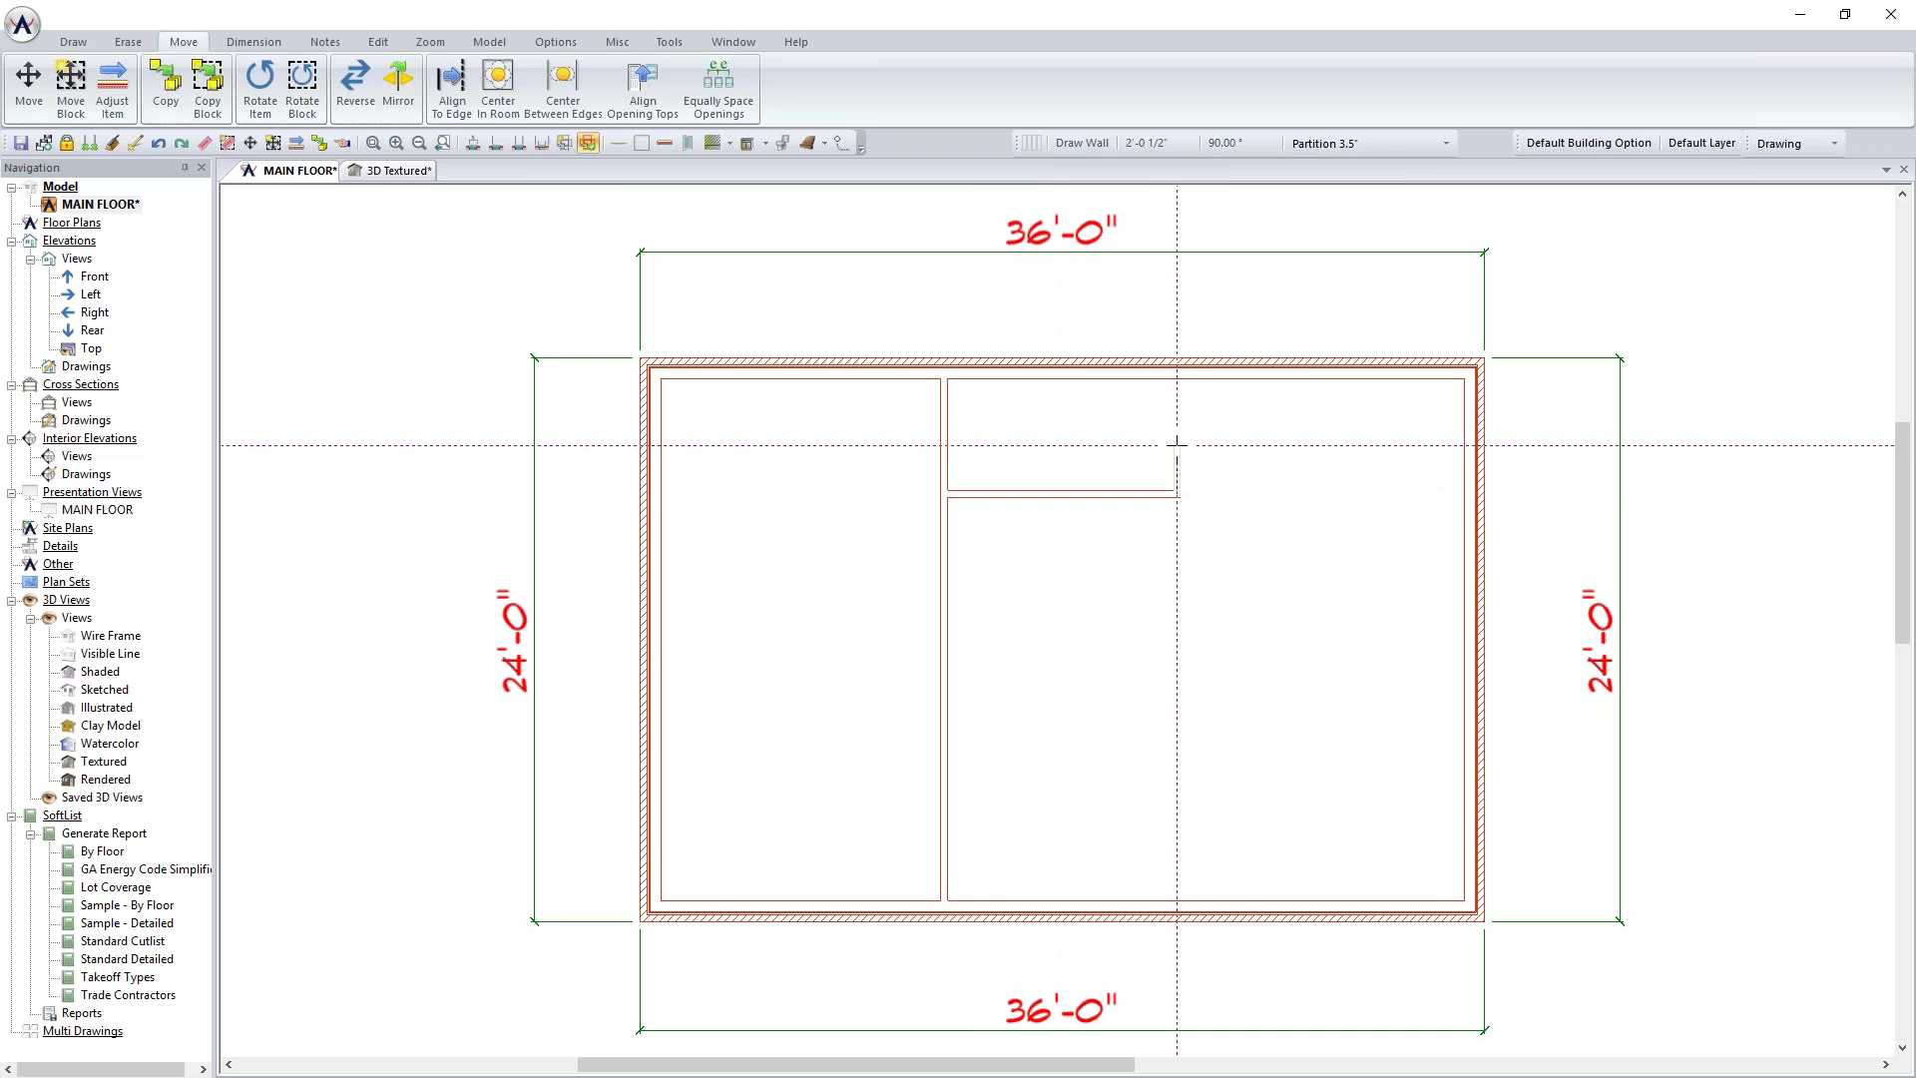
click(1177, 371)
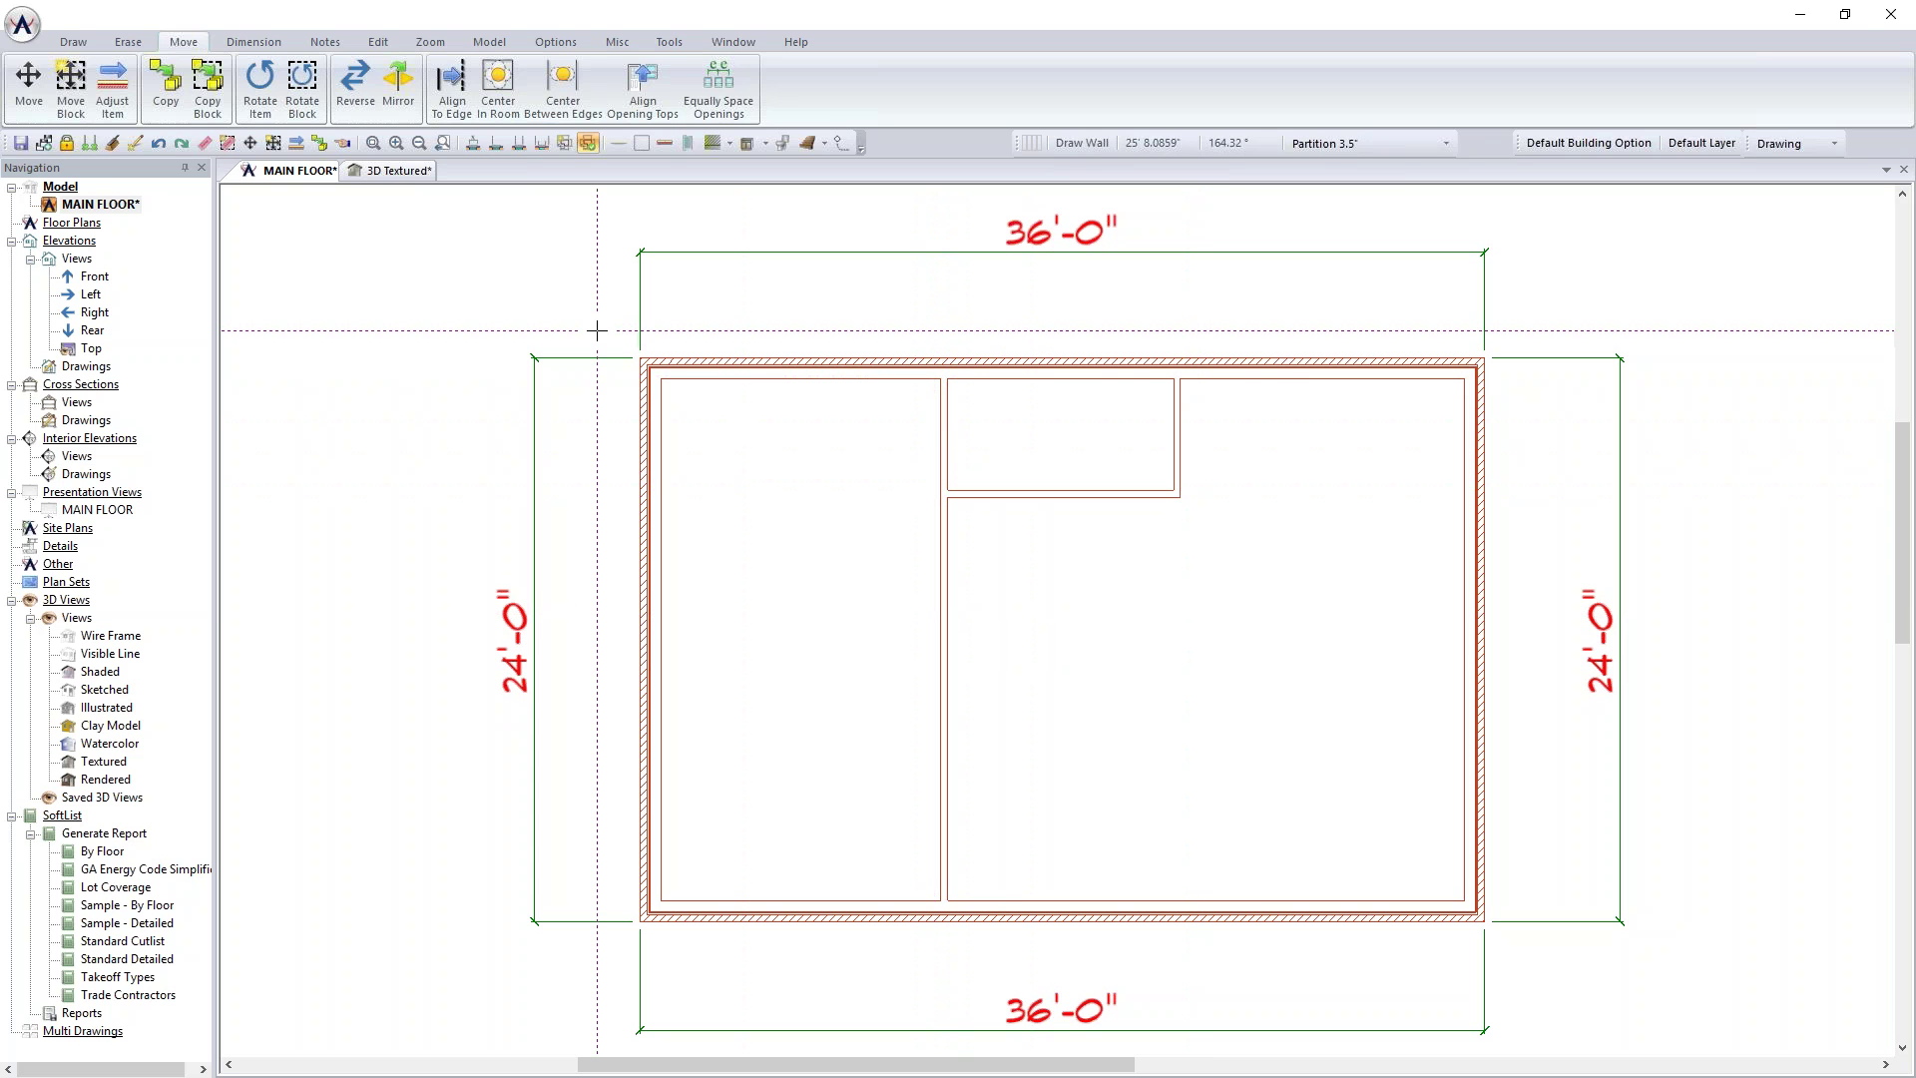
Step: Add a horizontal dimension line across the entire floor plan, running through the small upper room and past both exterior side walls
click(264, 44)
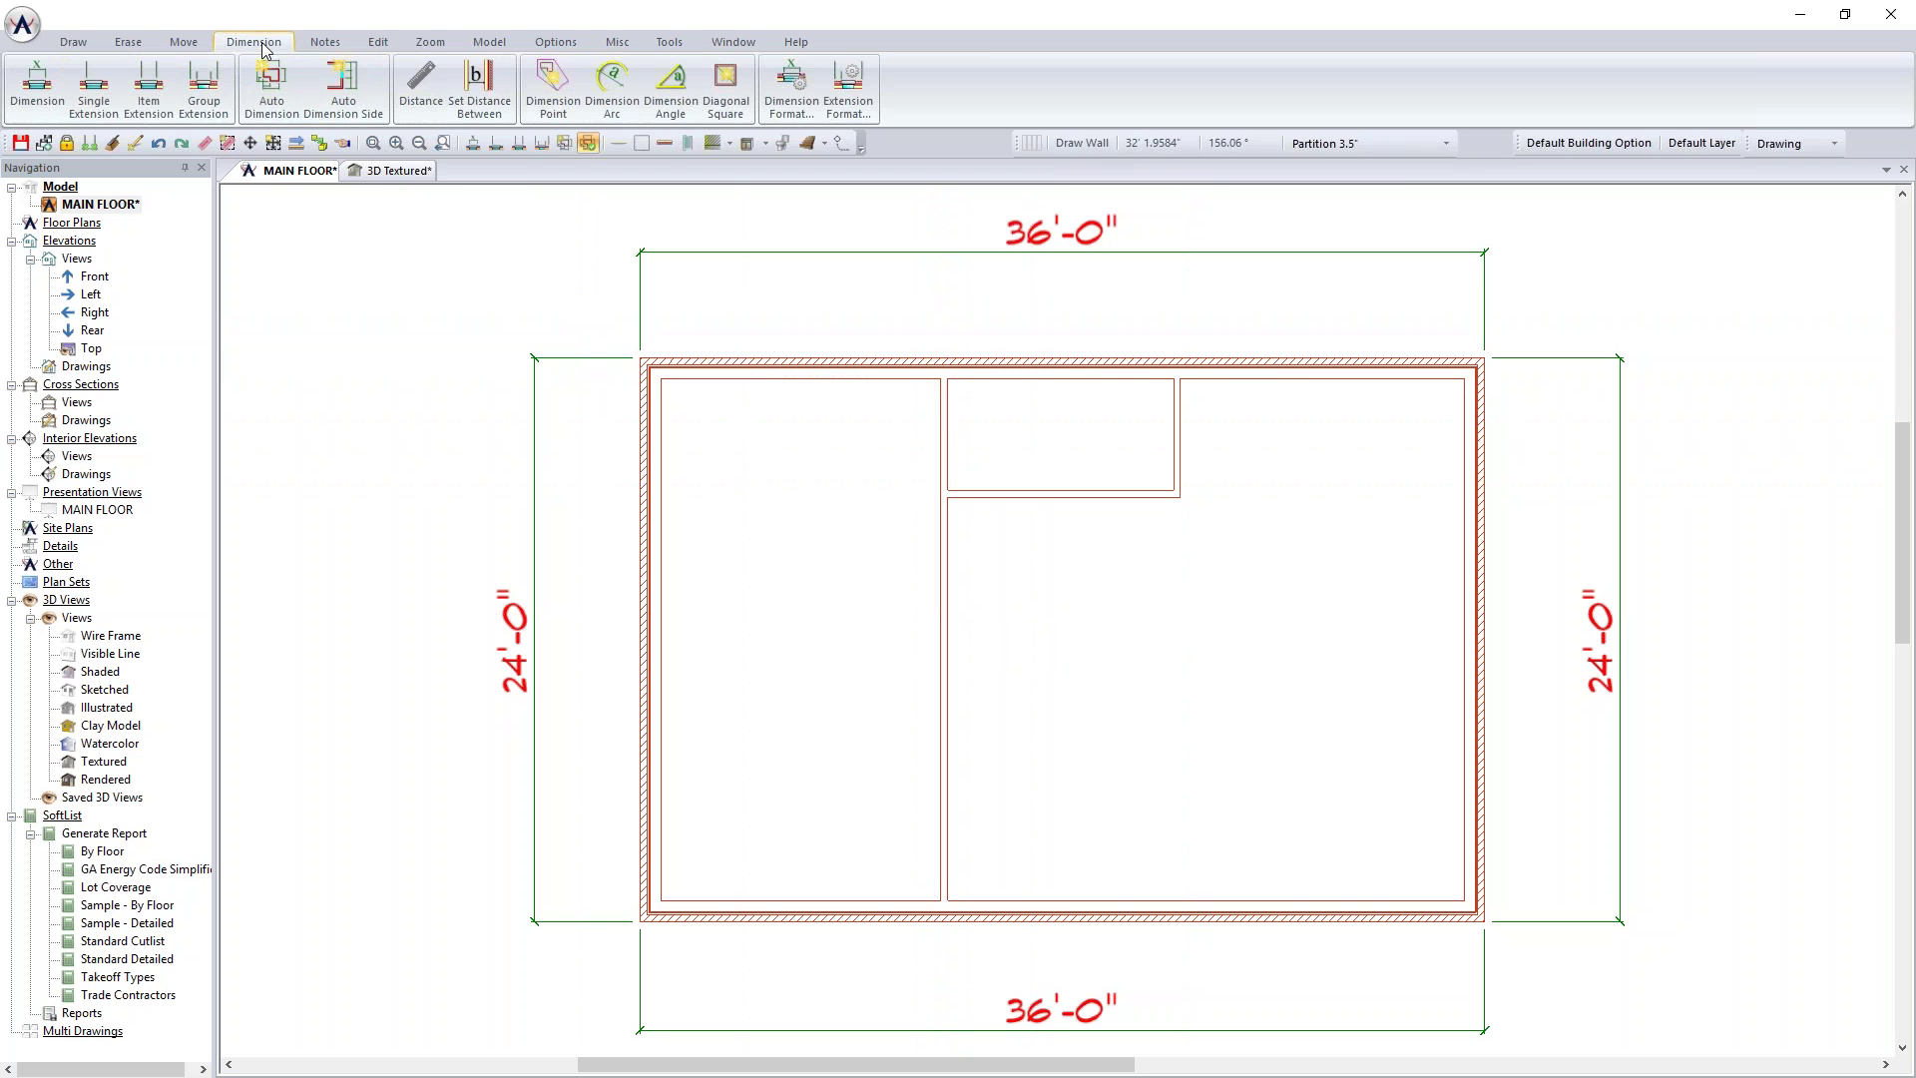
click(42, 91)
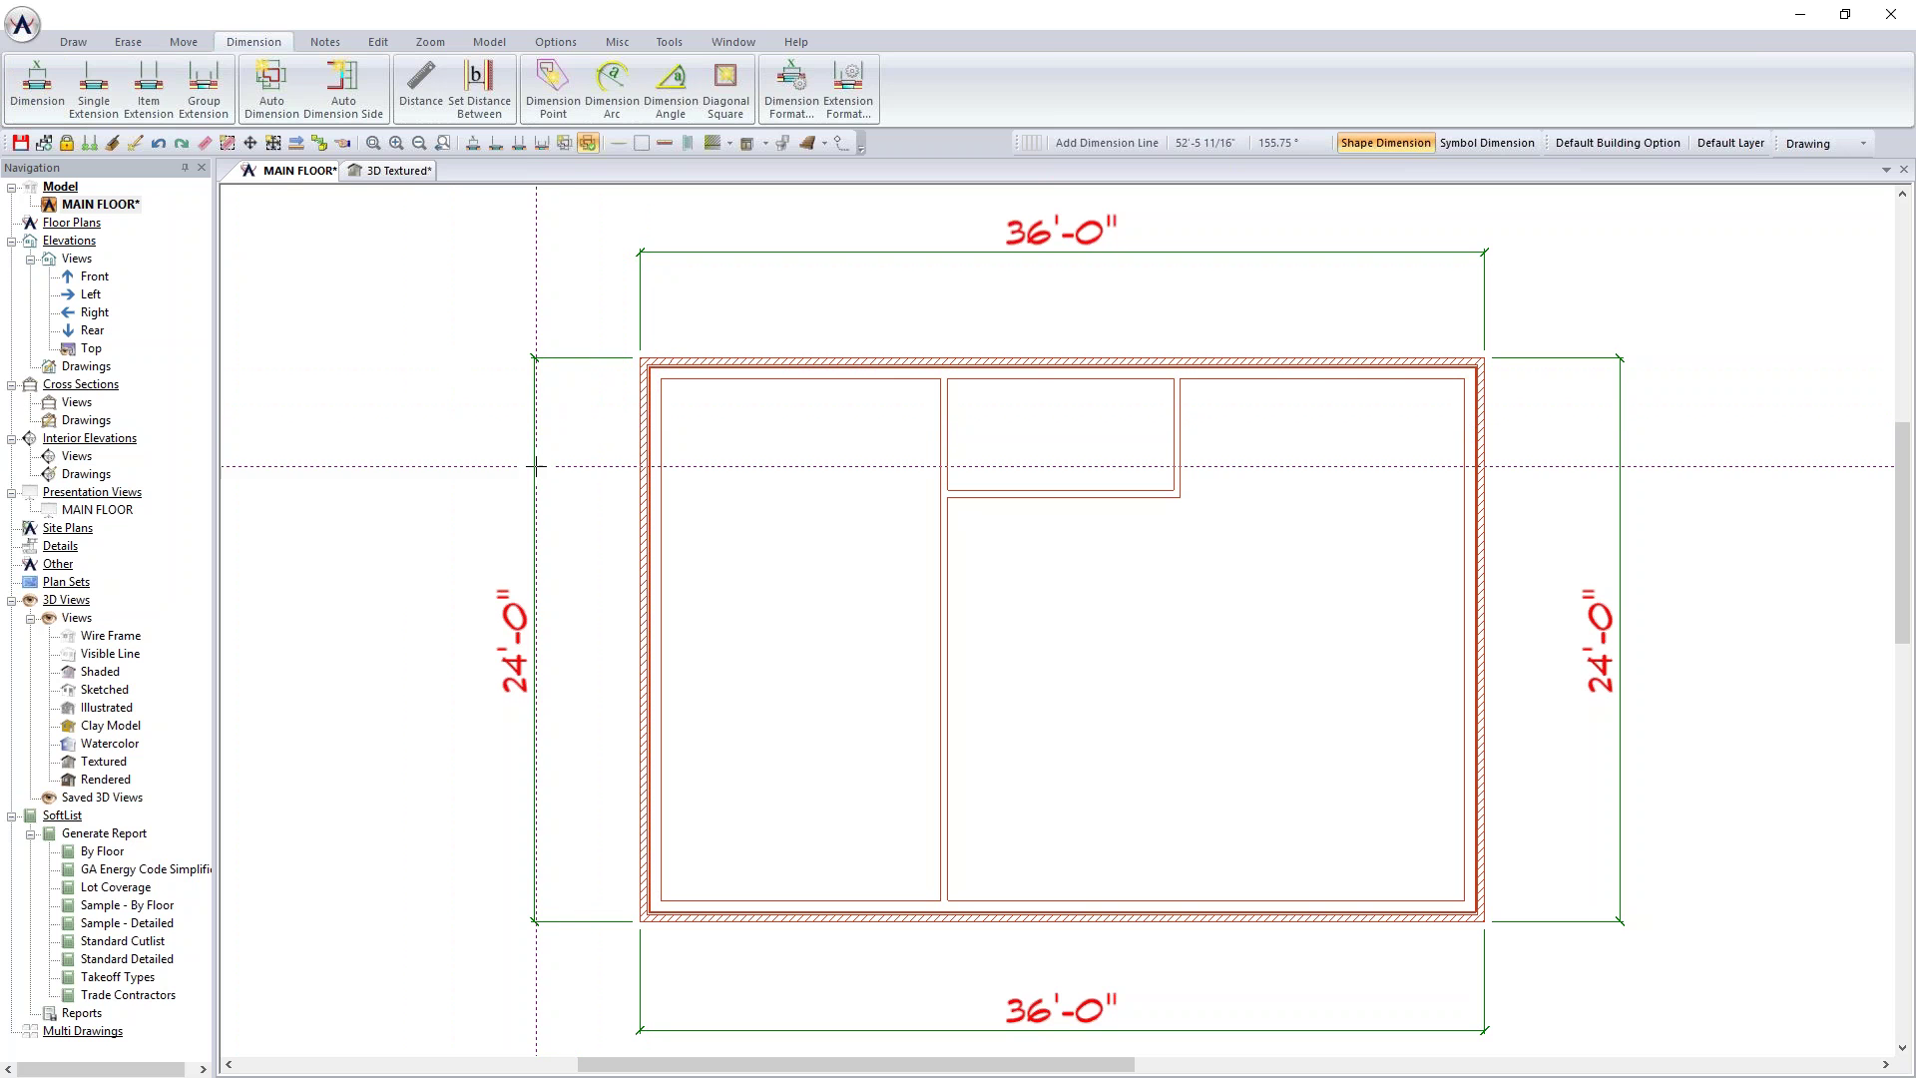
click(337, 422)
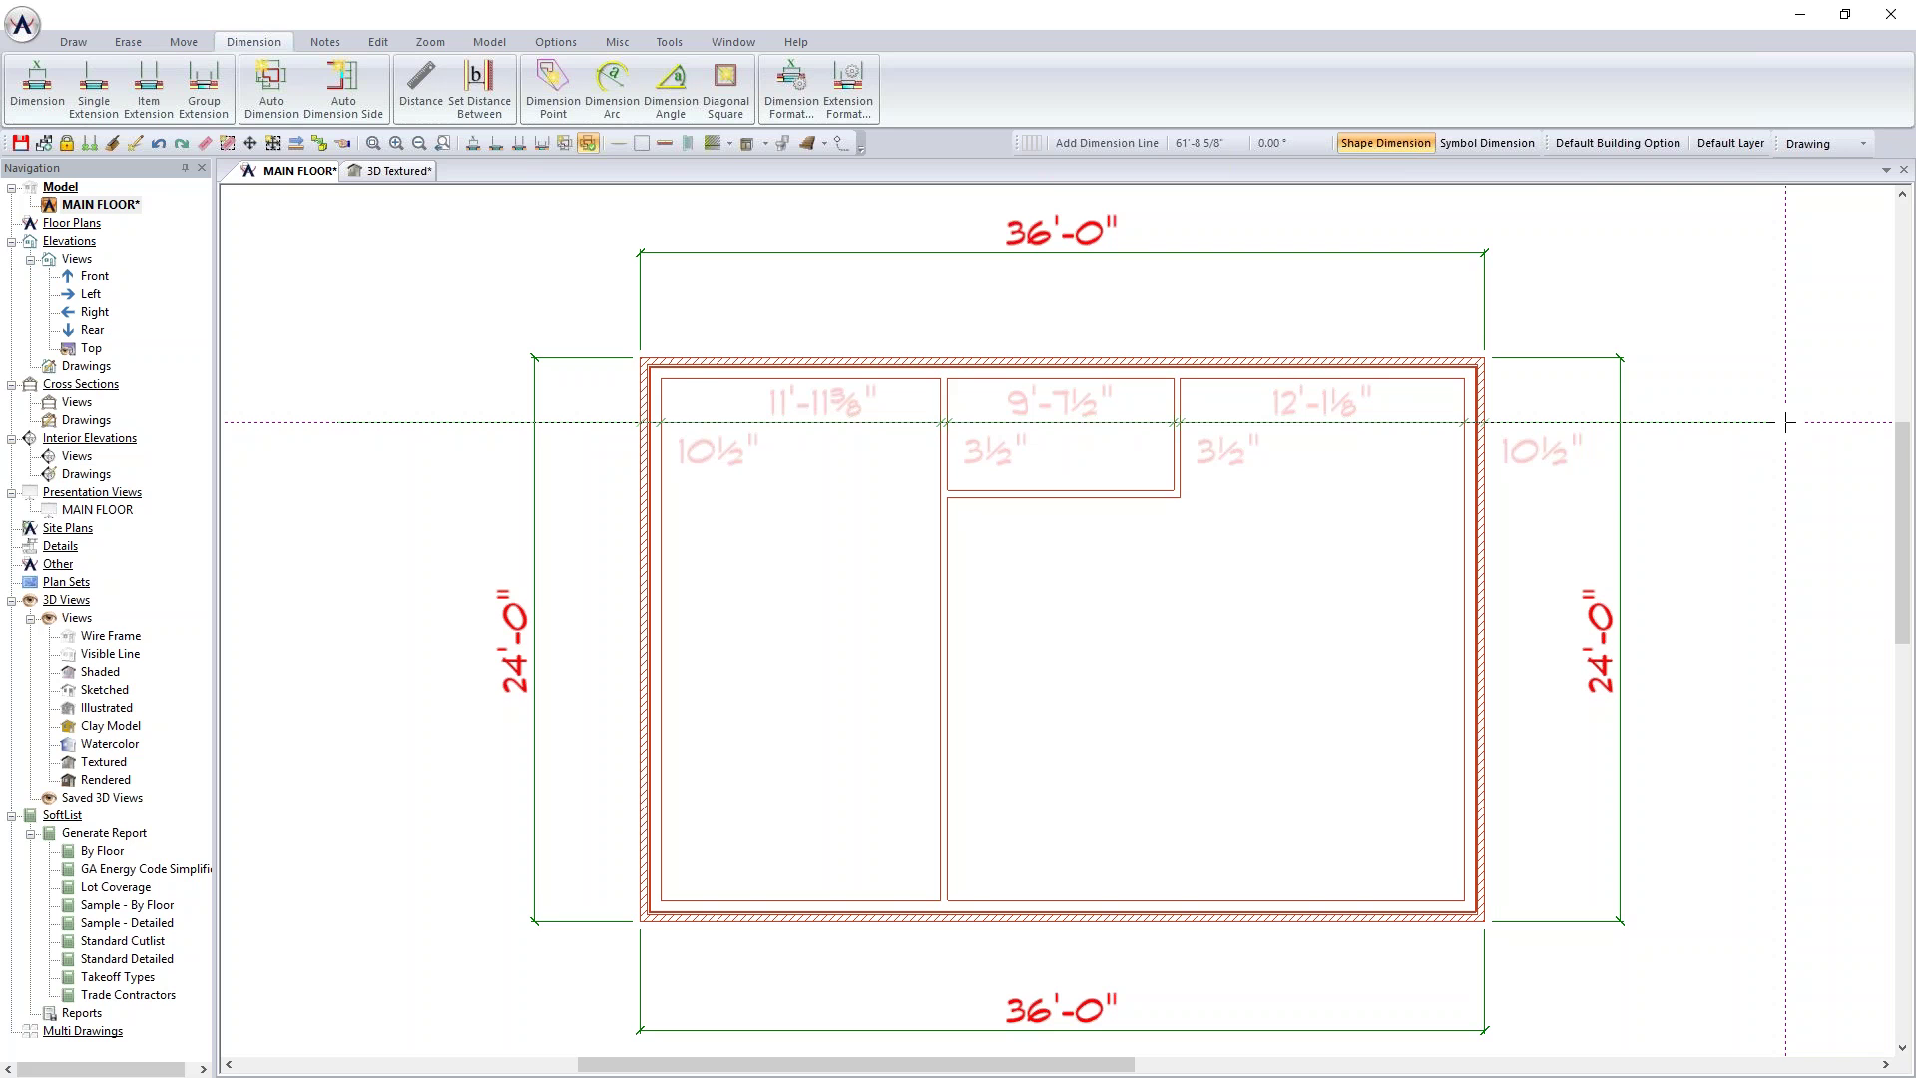
click(1786, 422)
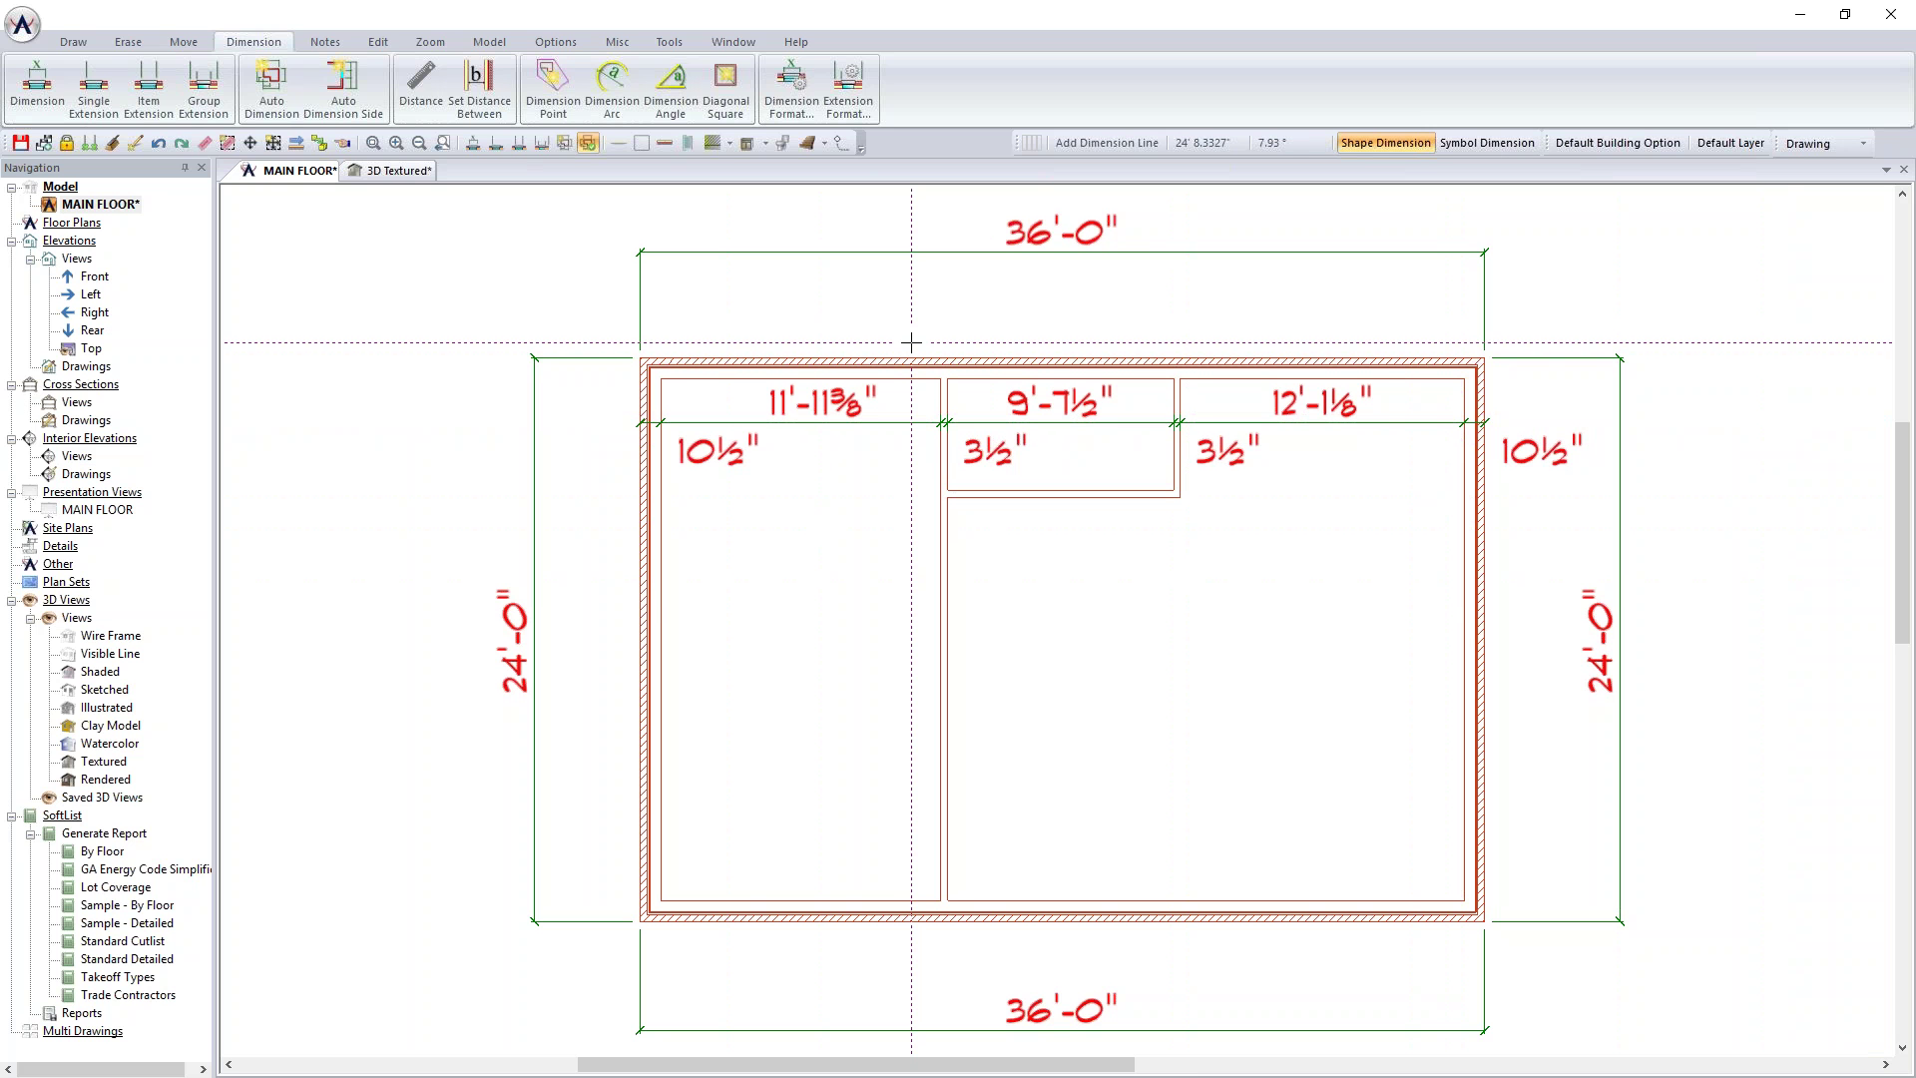
Step: Dimension the left room's width, the small upper room's depth and the depth of the large room below it
click(754, 755)
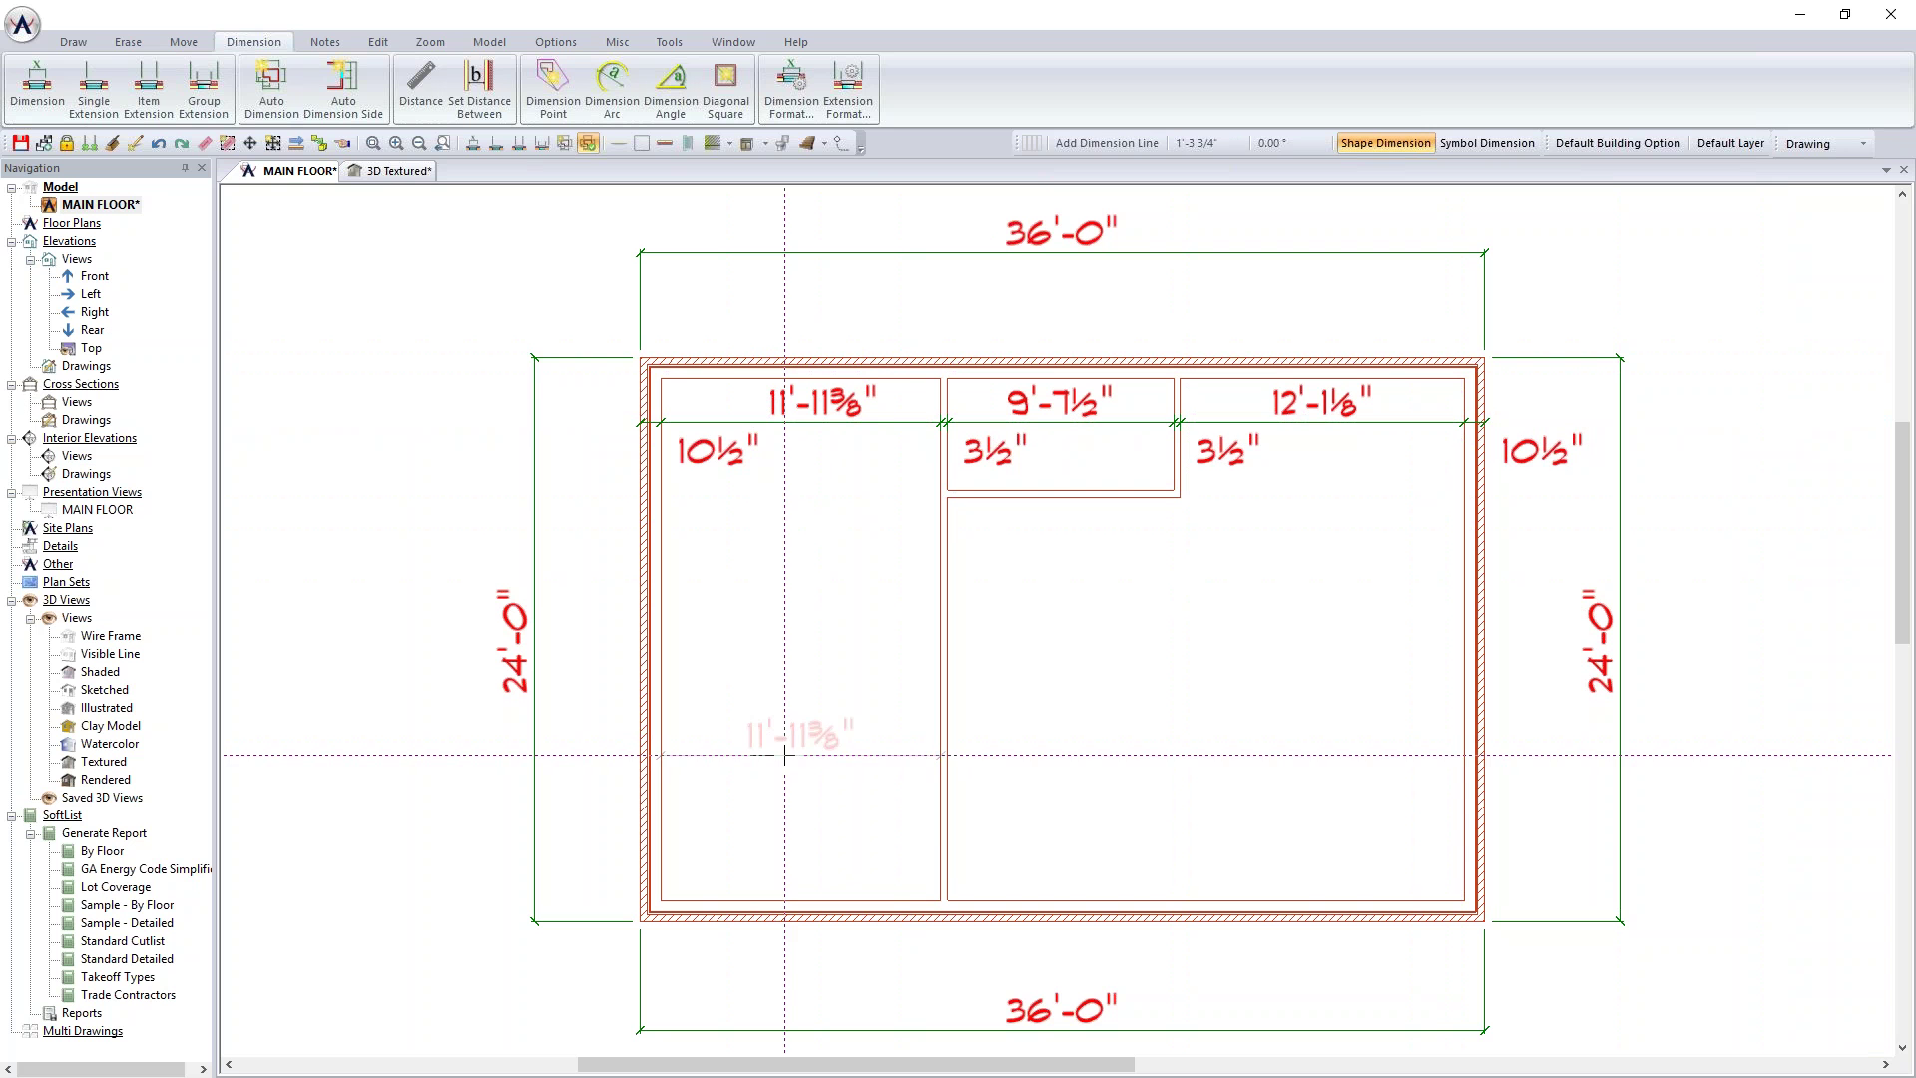
click(785, 756)
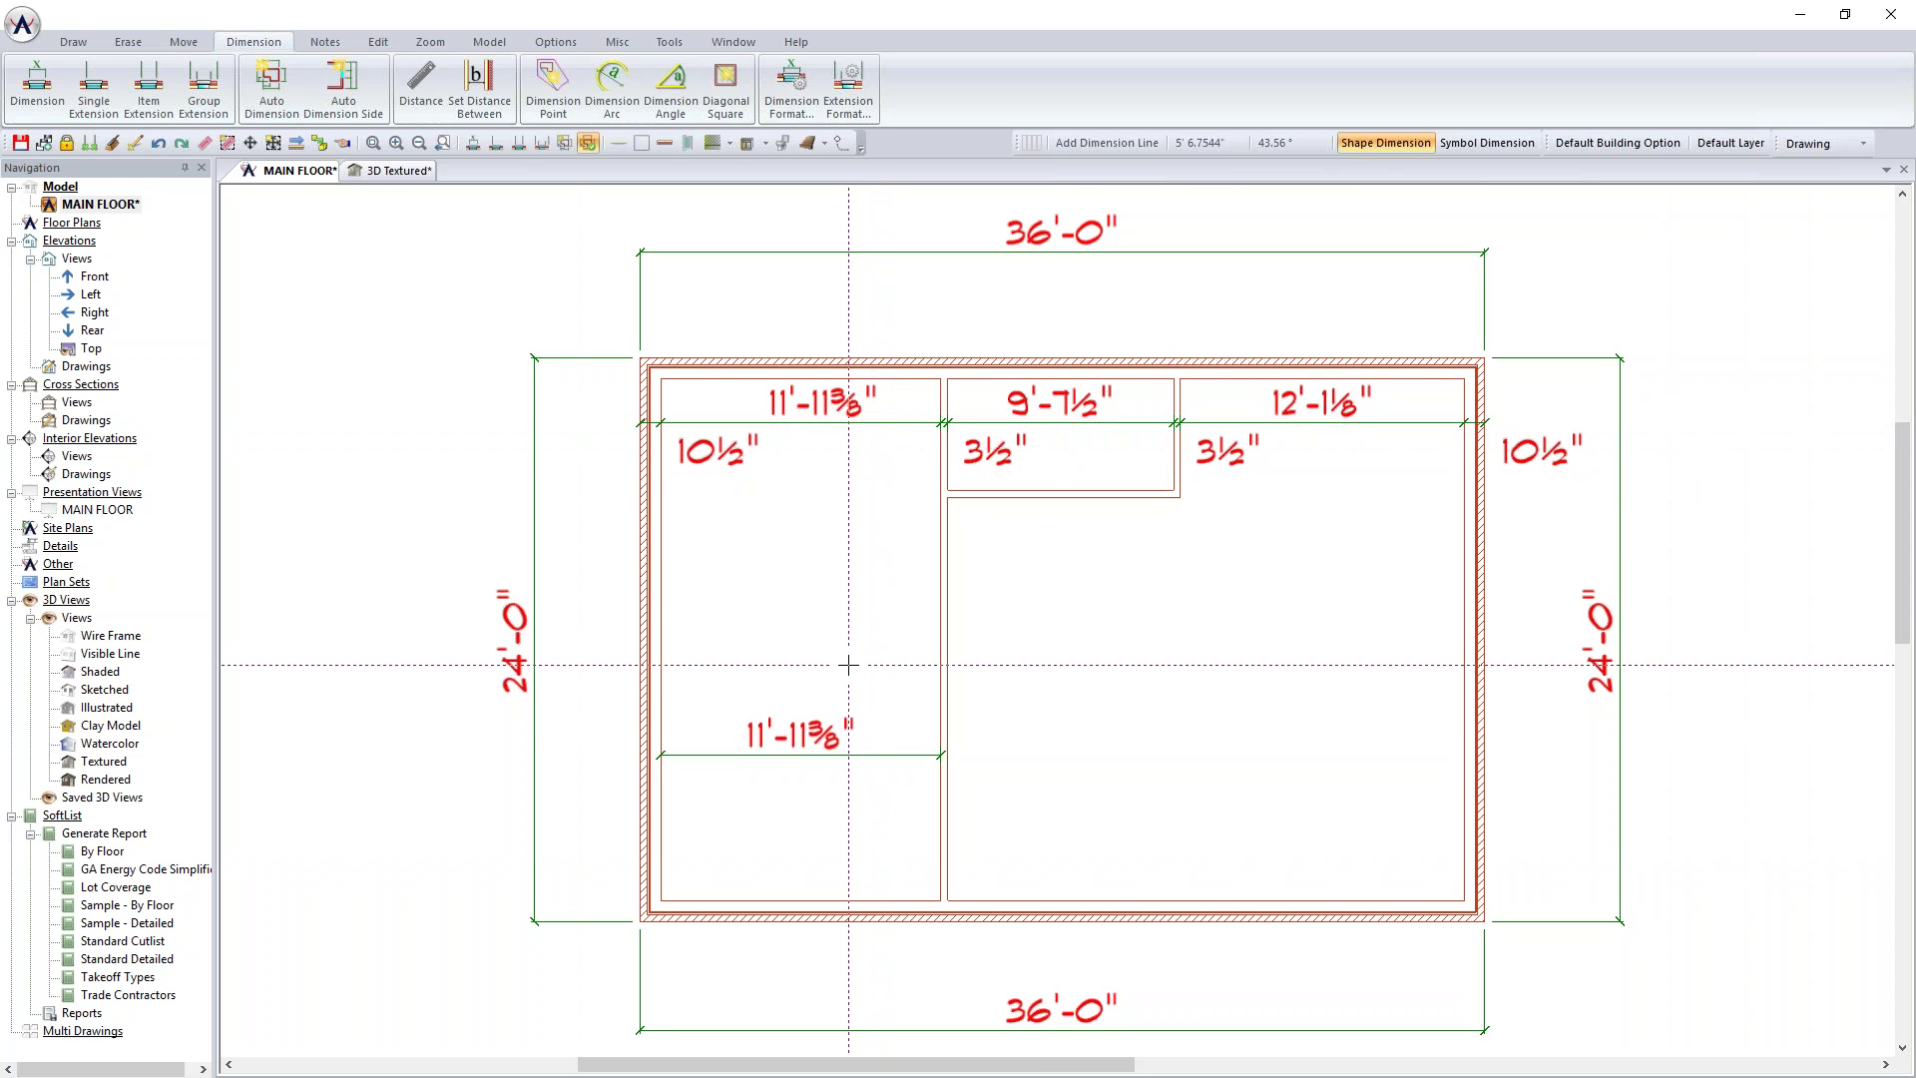
drag(1145, 448, 1144, 429)
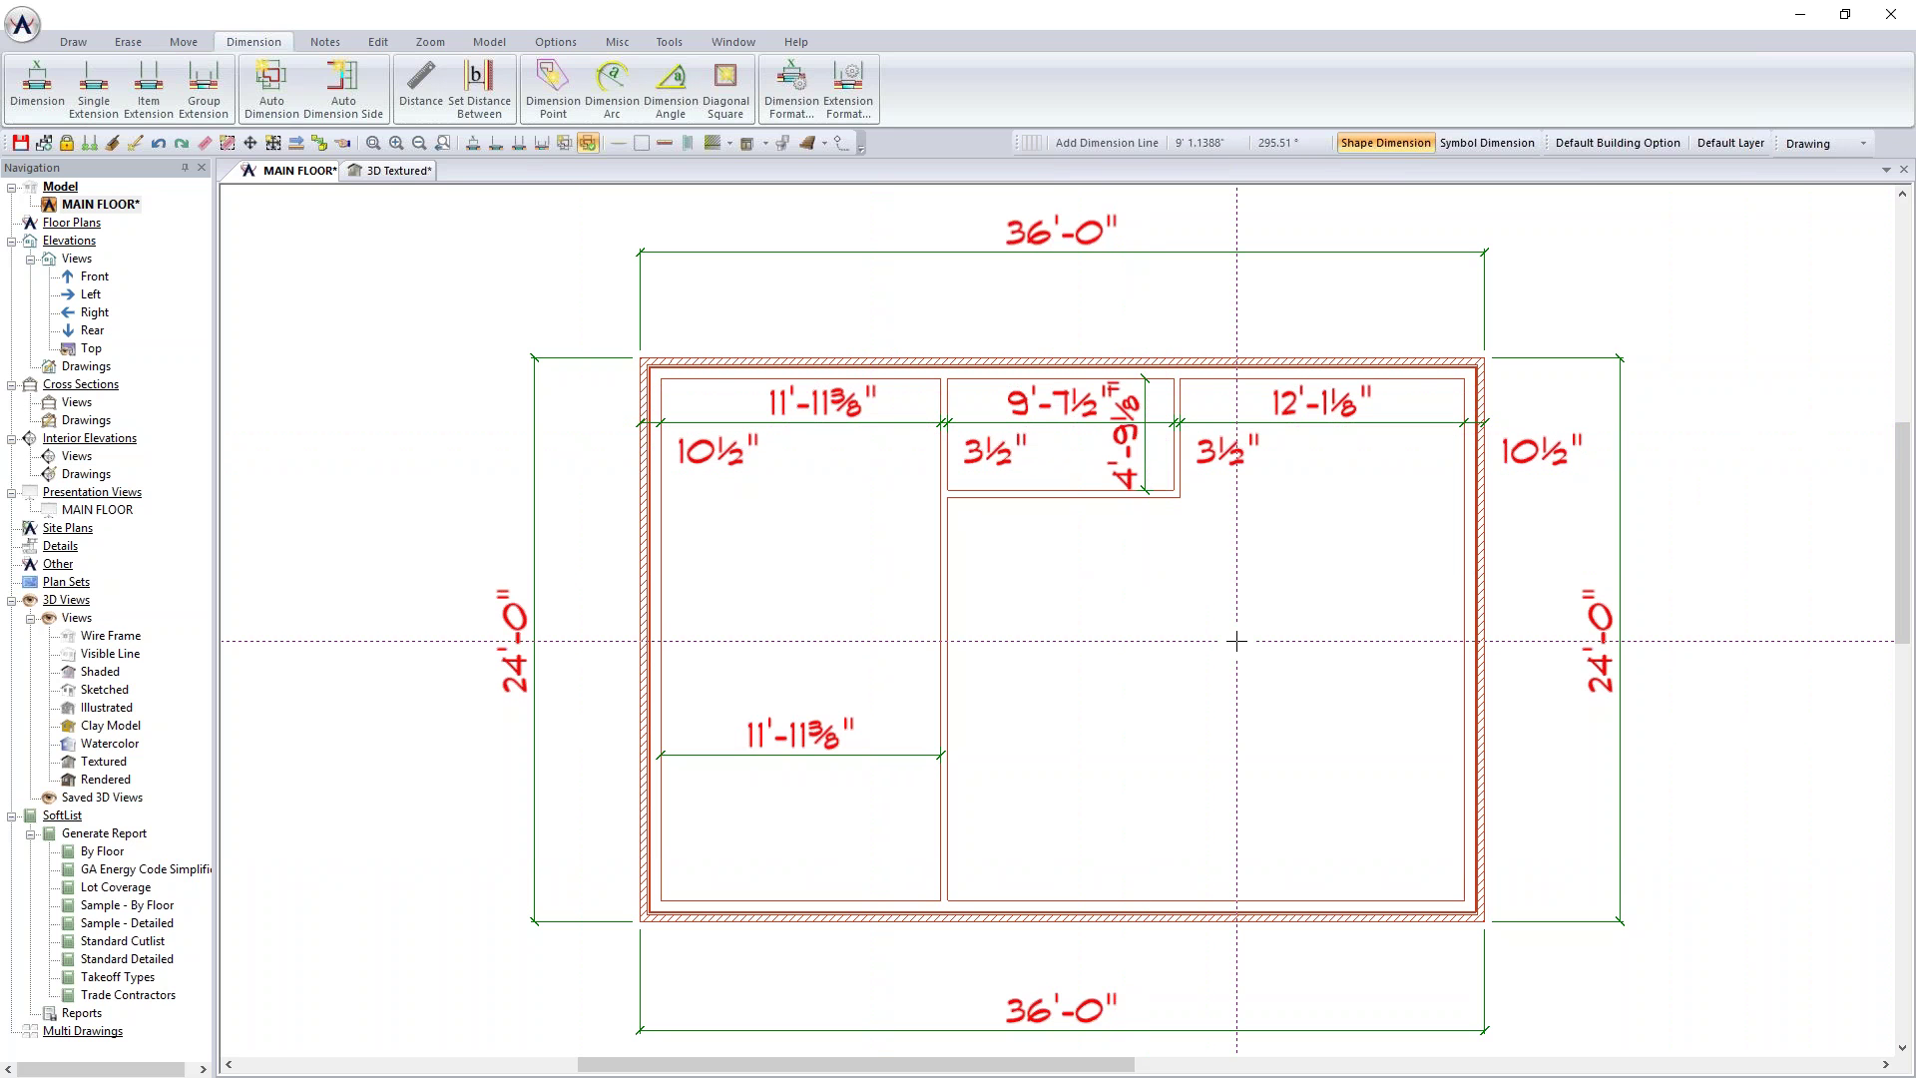
drag(1144, 504, 1143, 510)
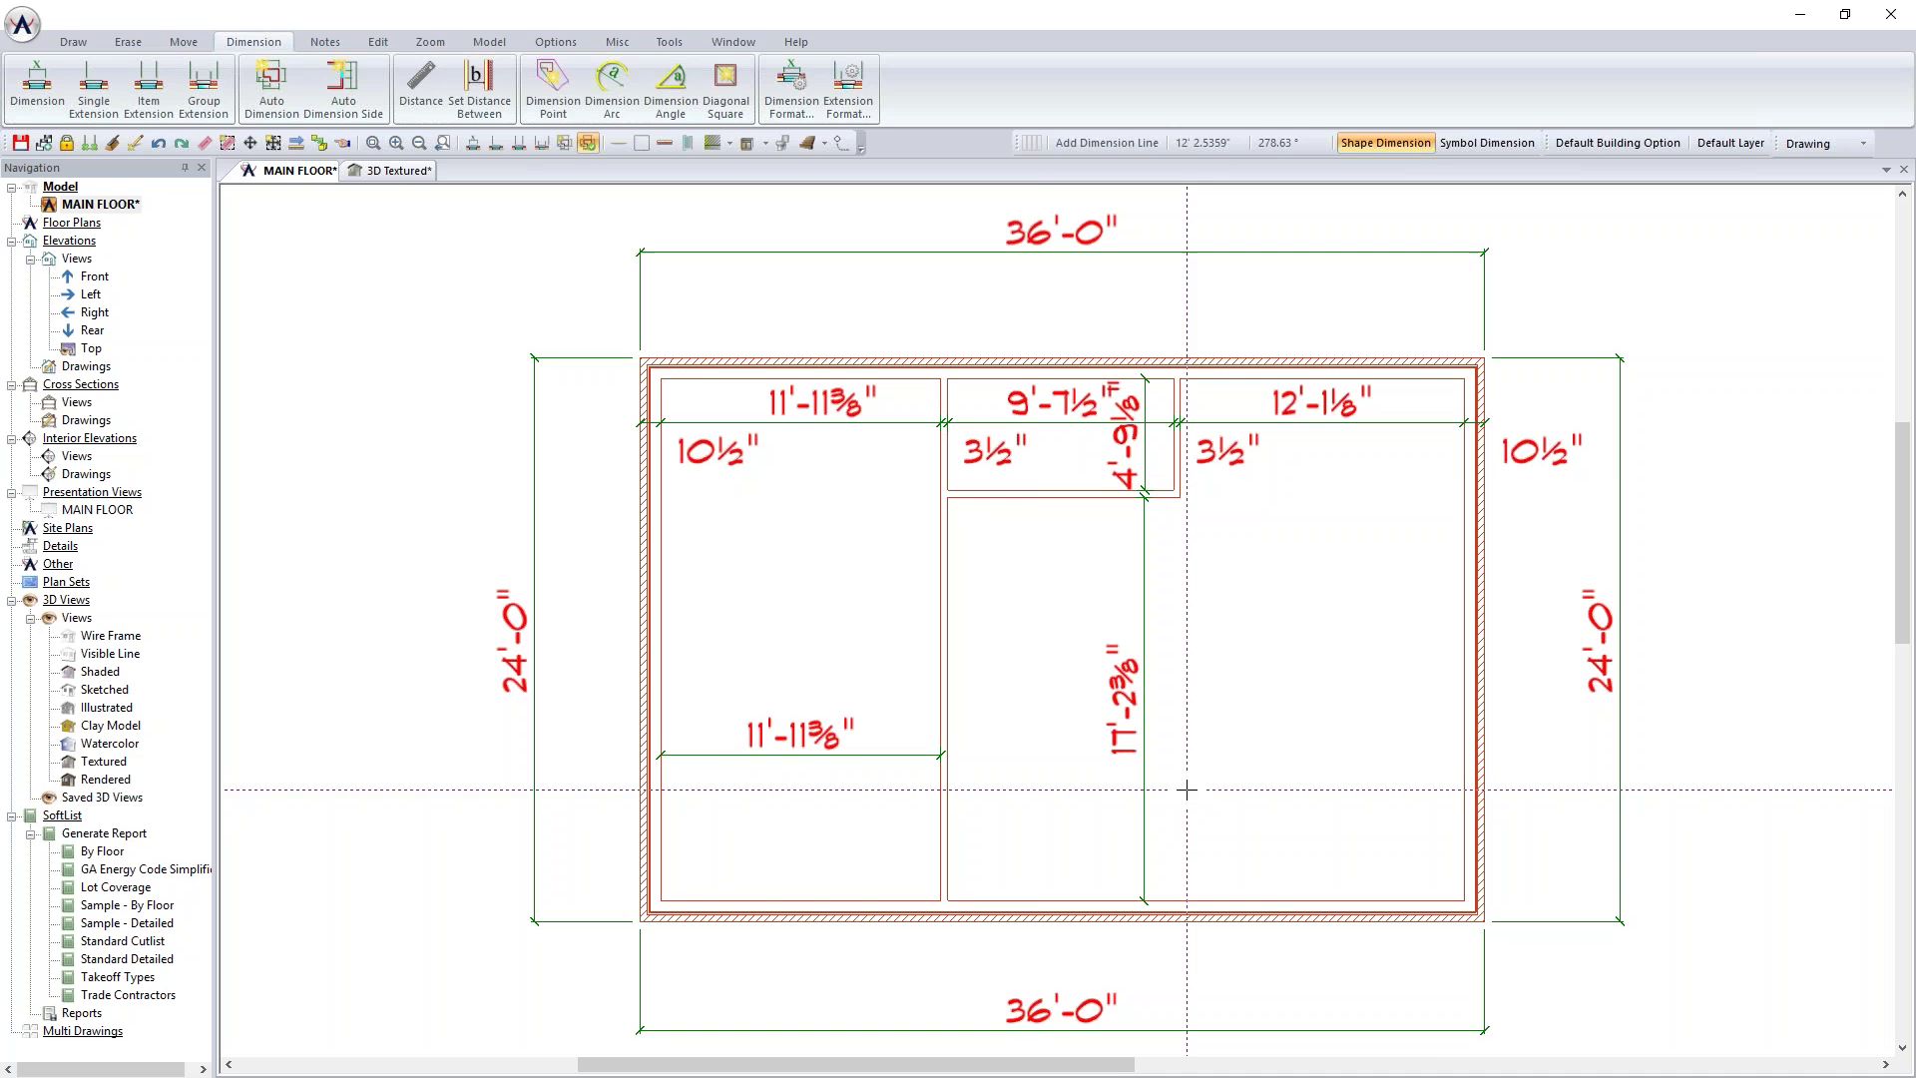
Step: Set the dimension location for interior walls to Center and convert the existing dimensions
scroll(973, 495, up, 4)
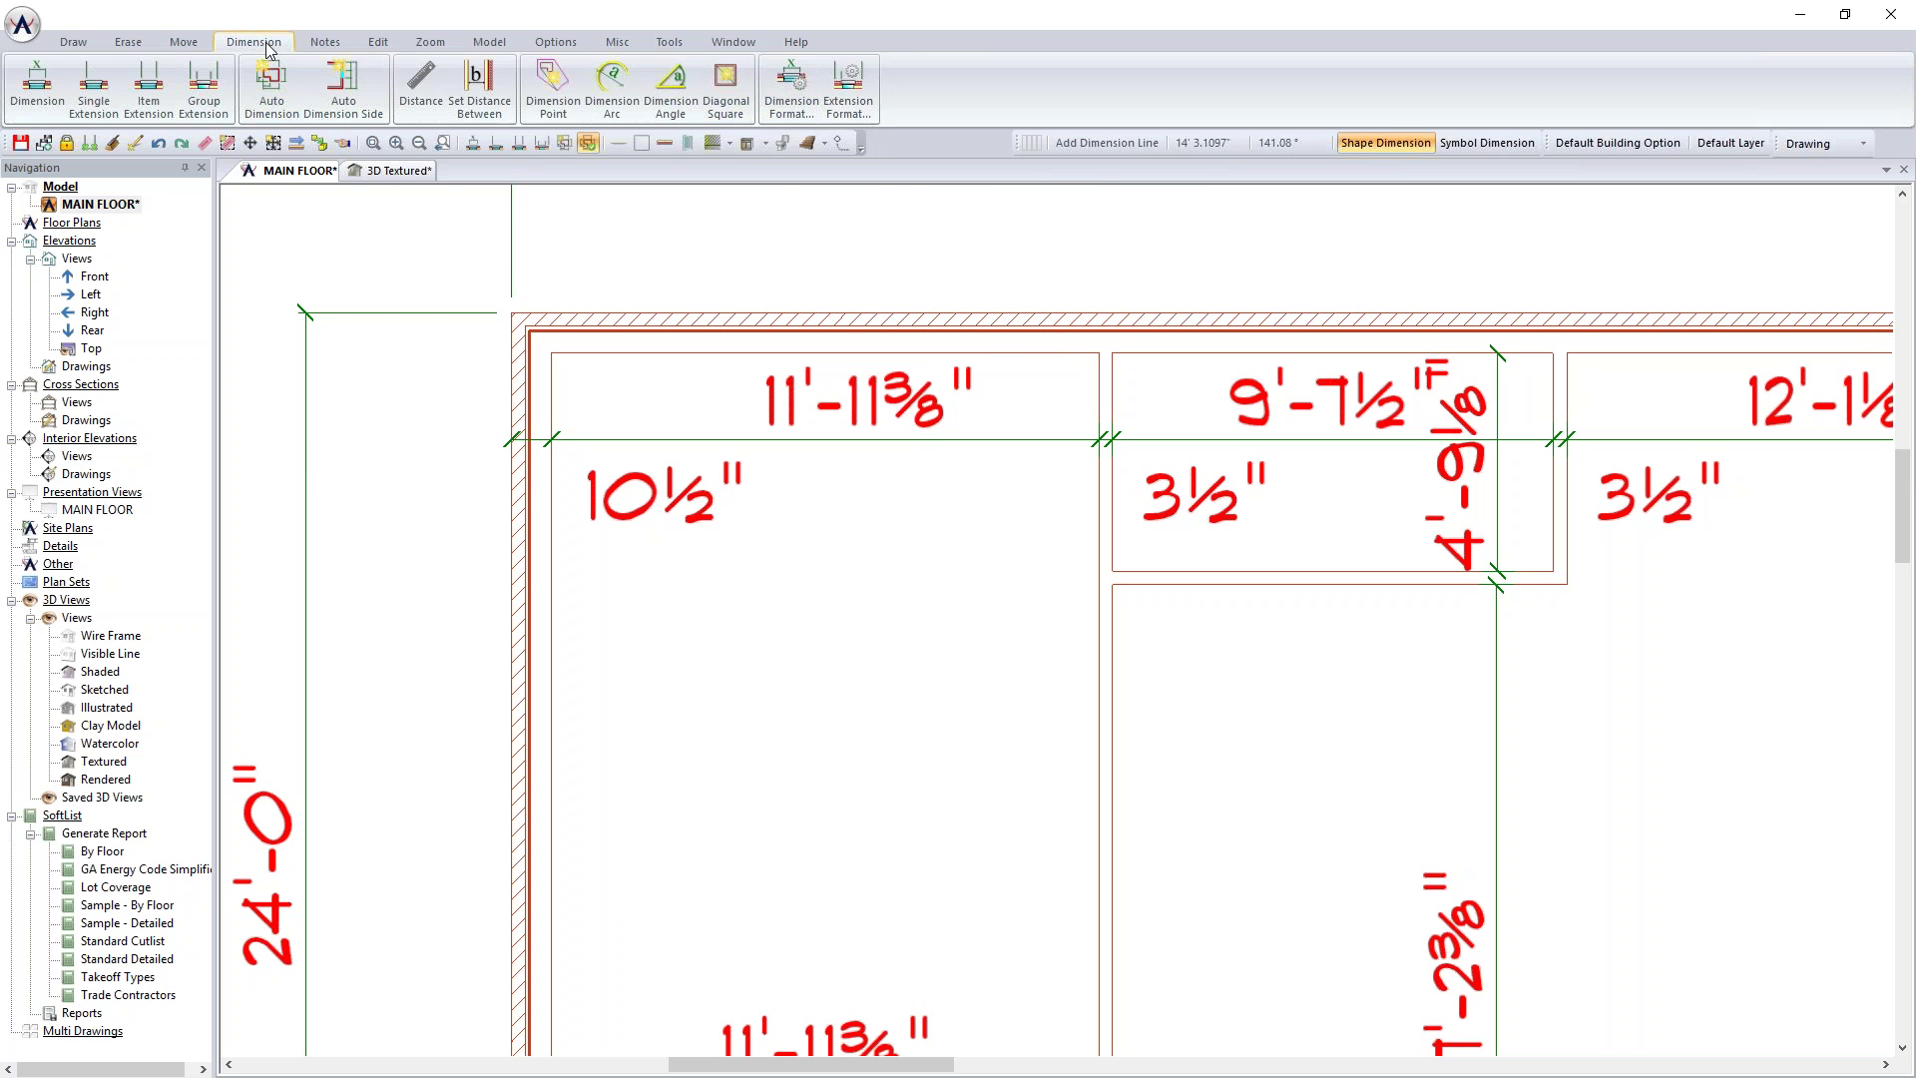
click(798, 100)
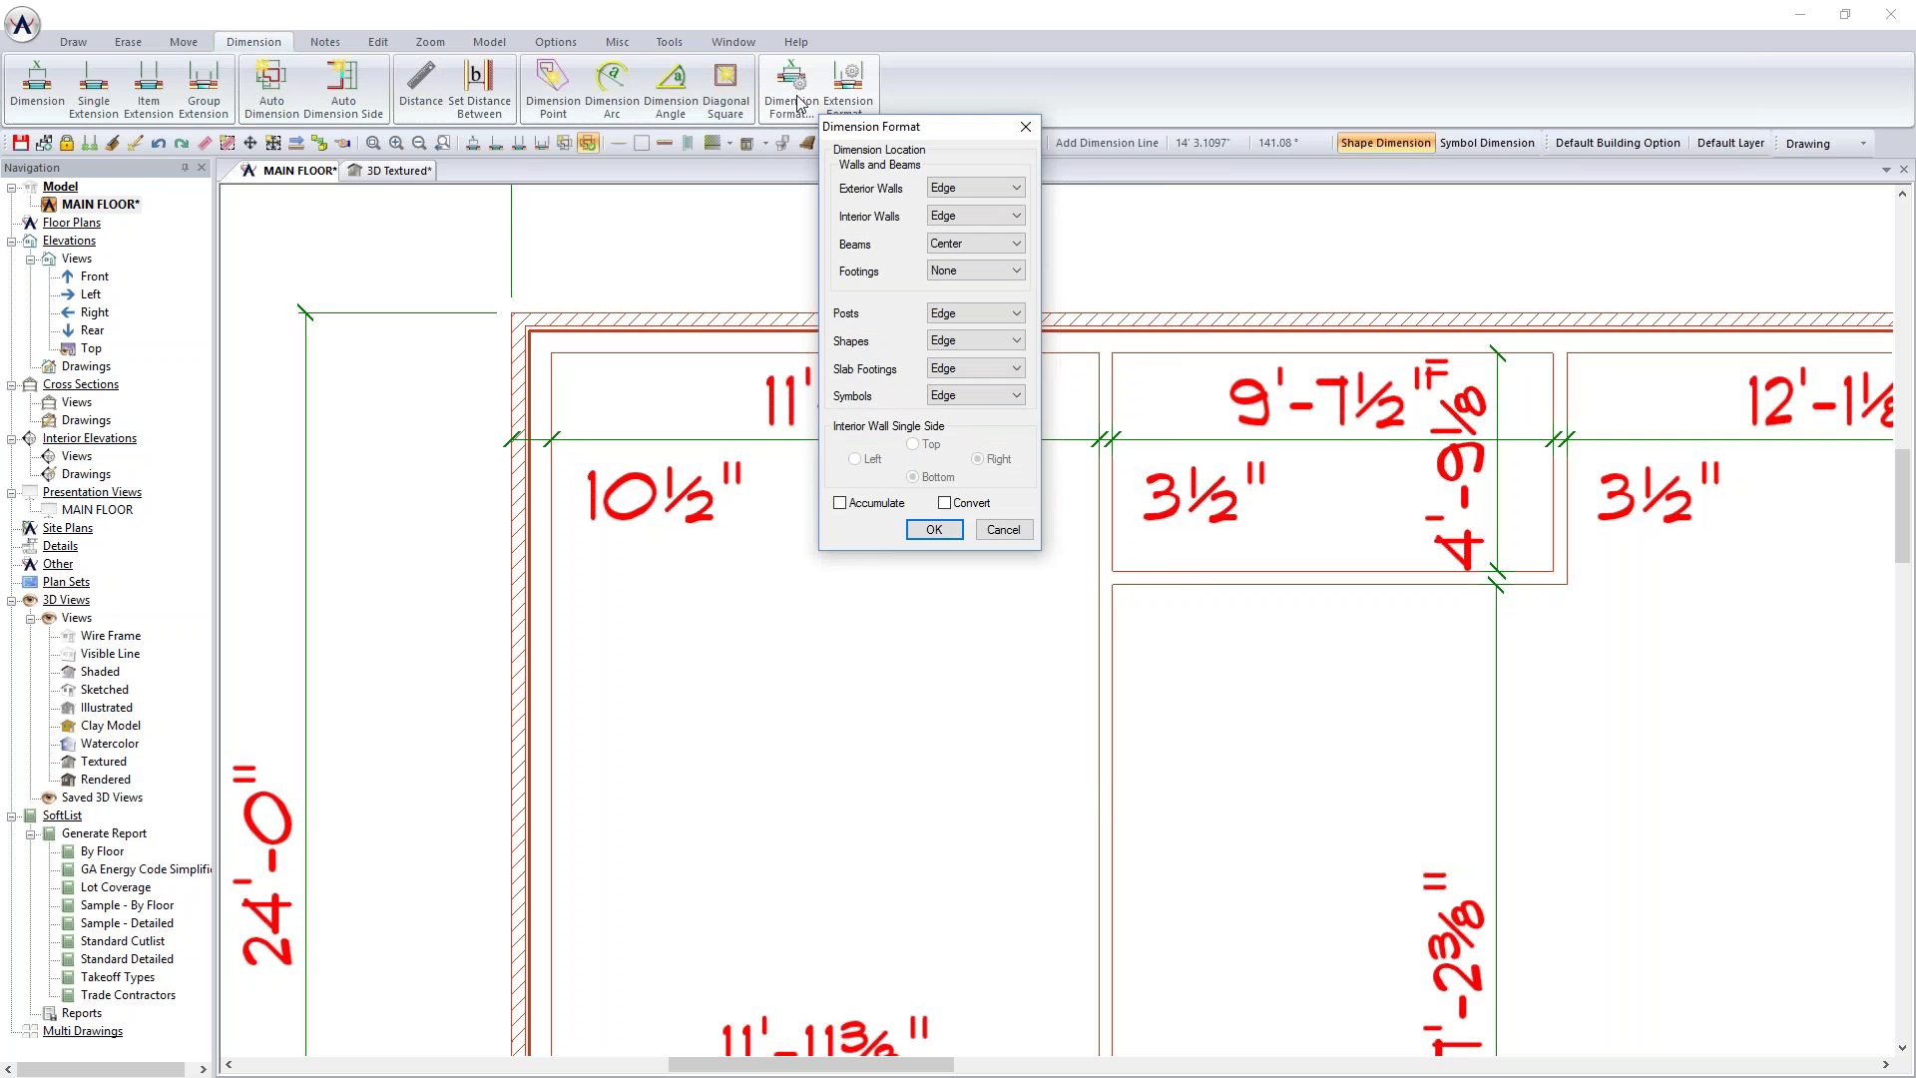
drag(914, 134, 1051, 389)
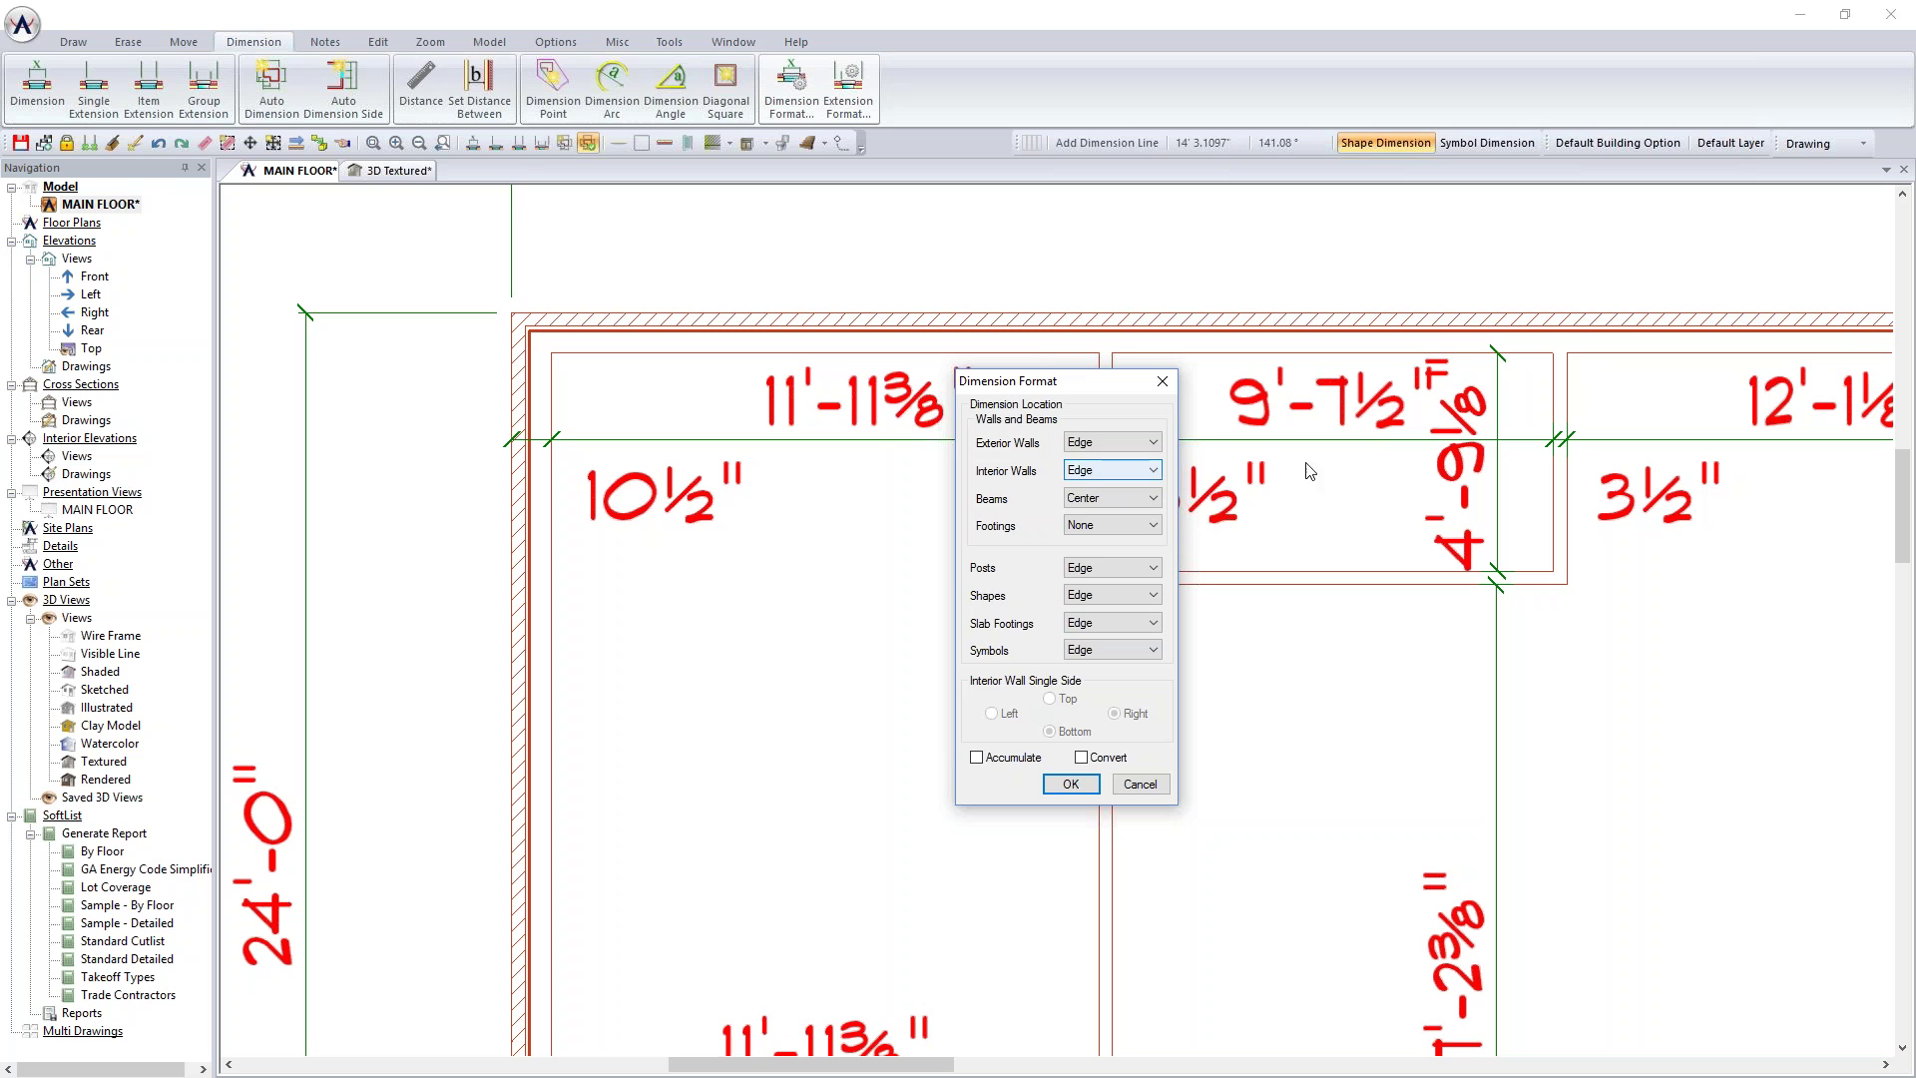
click(1153, 471)
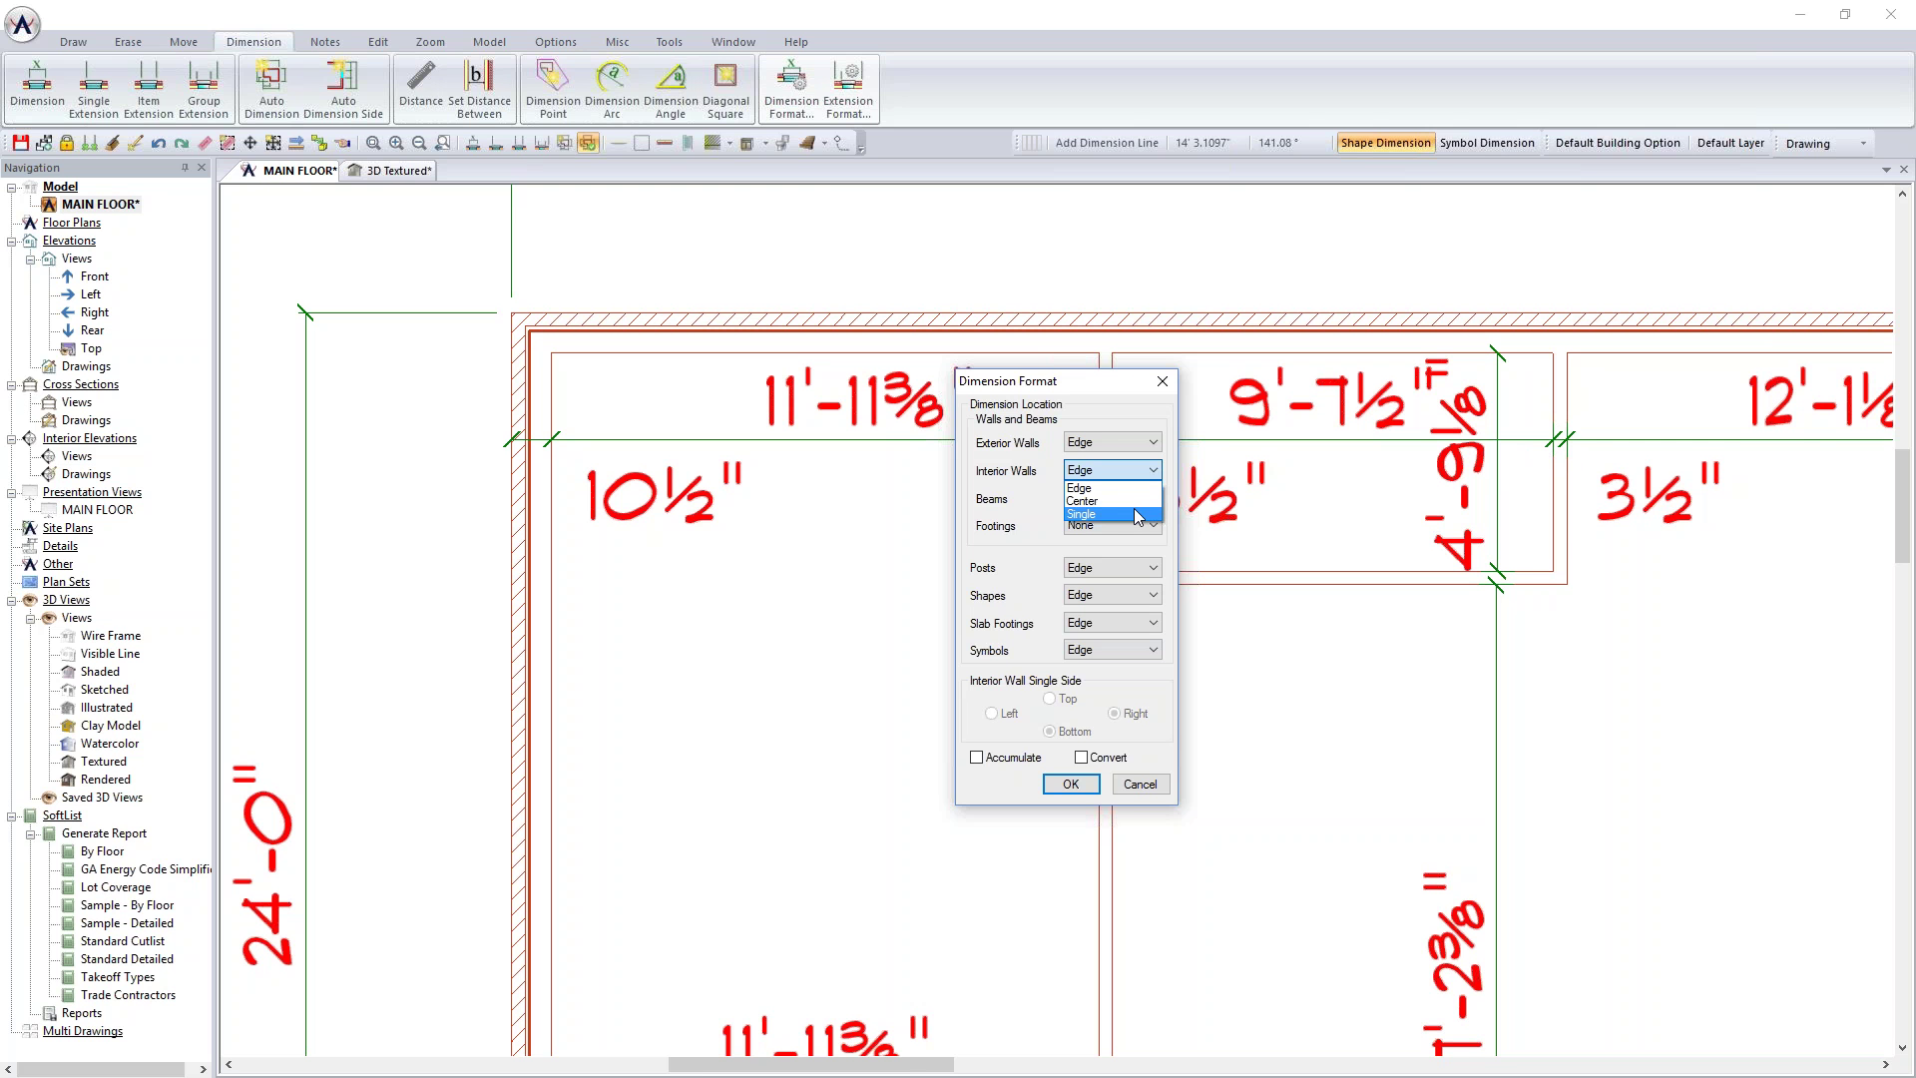
click(1130, 500)
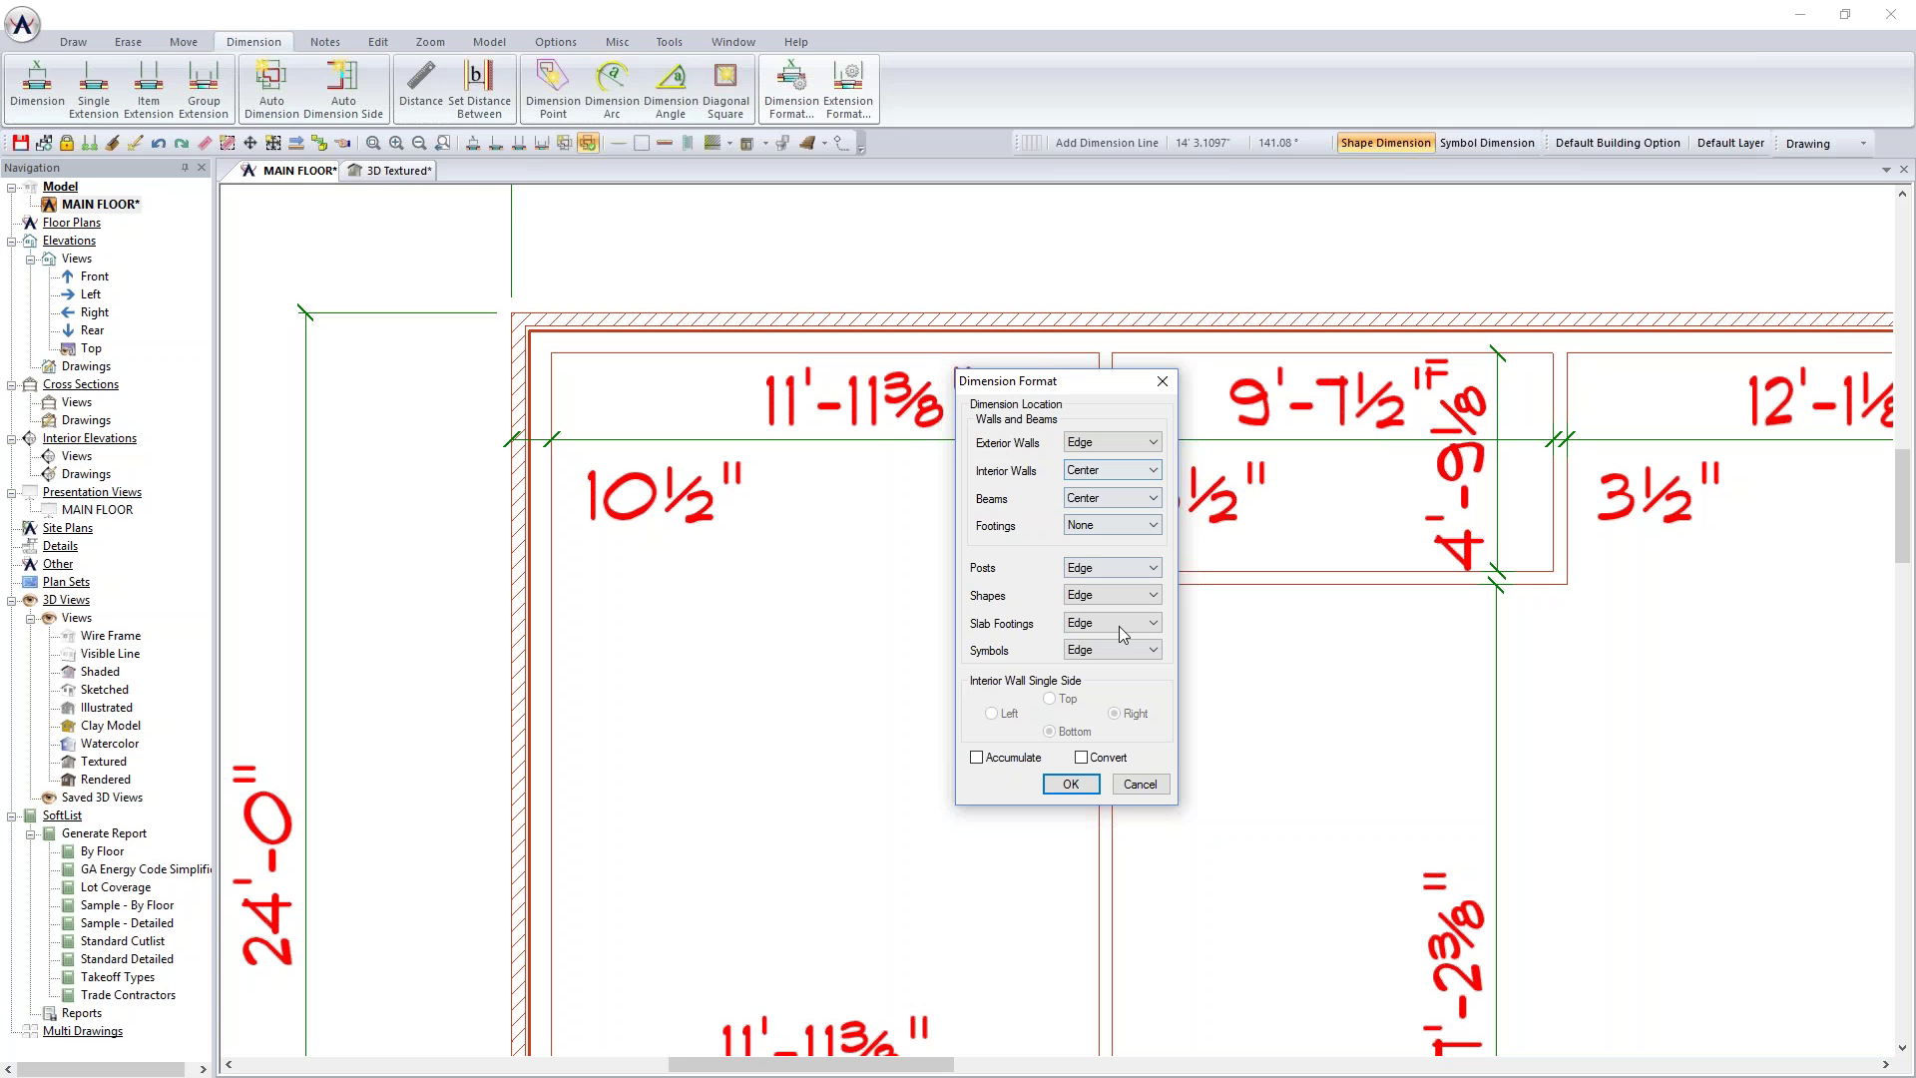
click(1081, 758)
click(1070, 784)
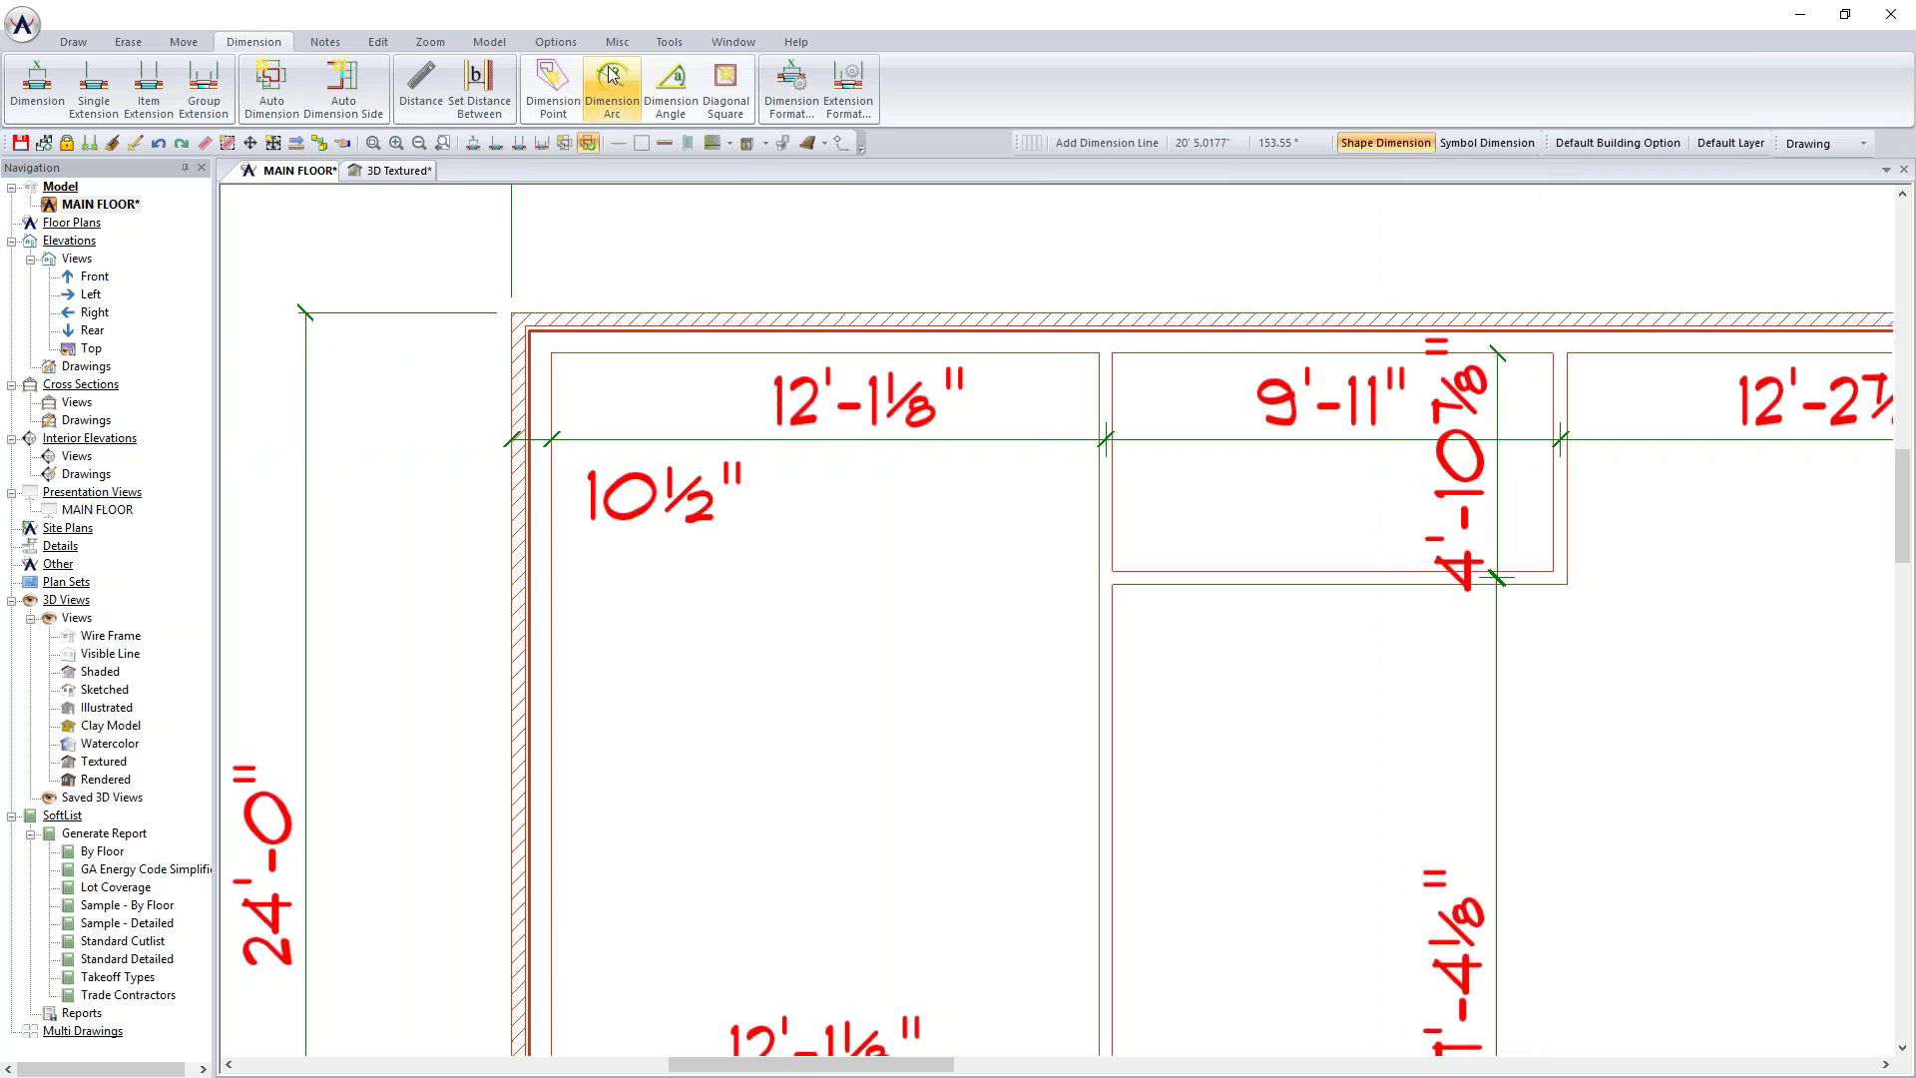
Step: Set exterior walls to Stud Inside and interior walls to Single with the Top and Left sides, converting the existing dimensions
click(790, 80)
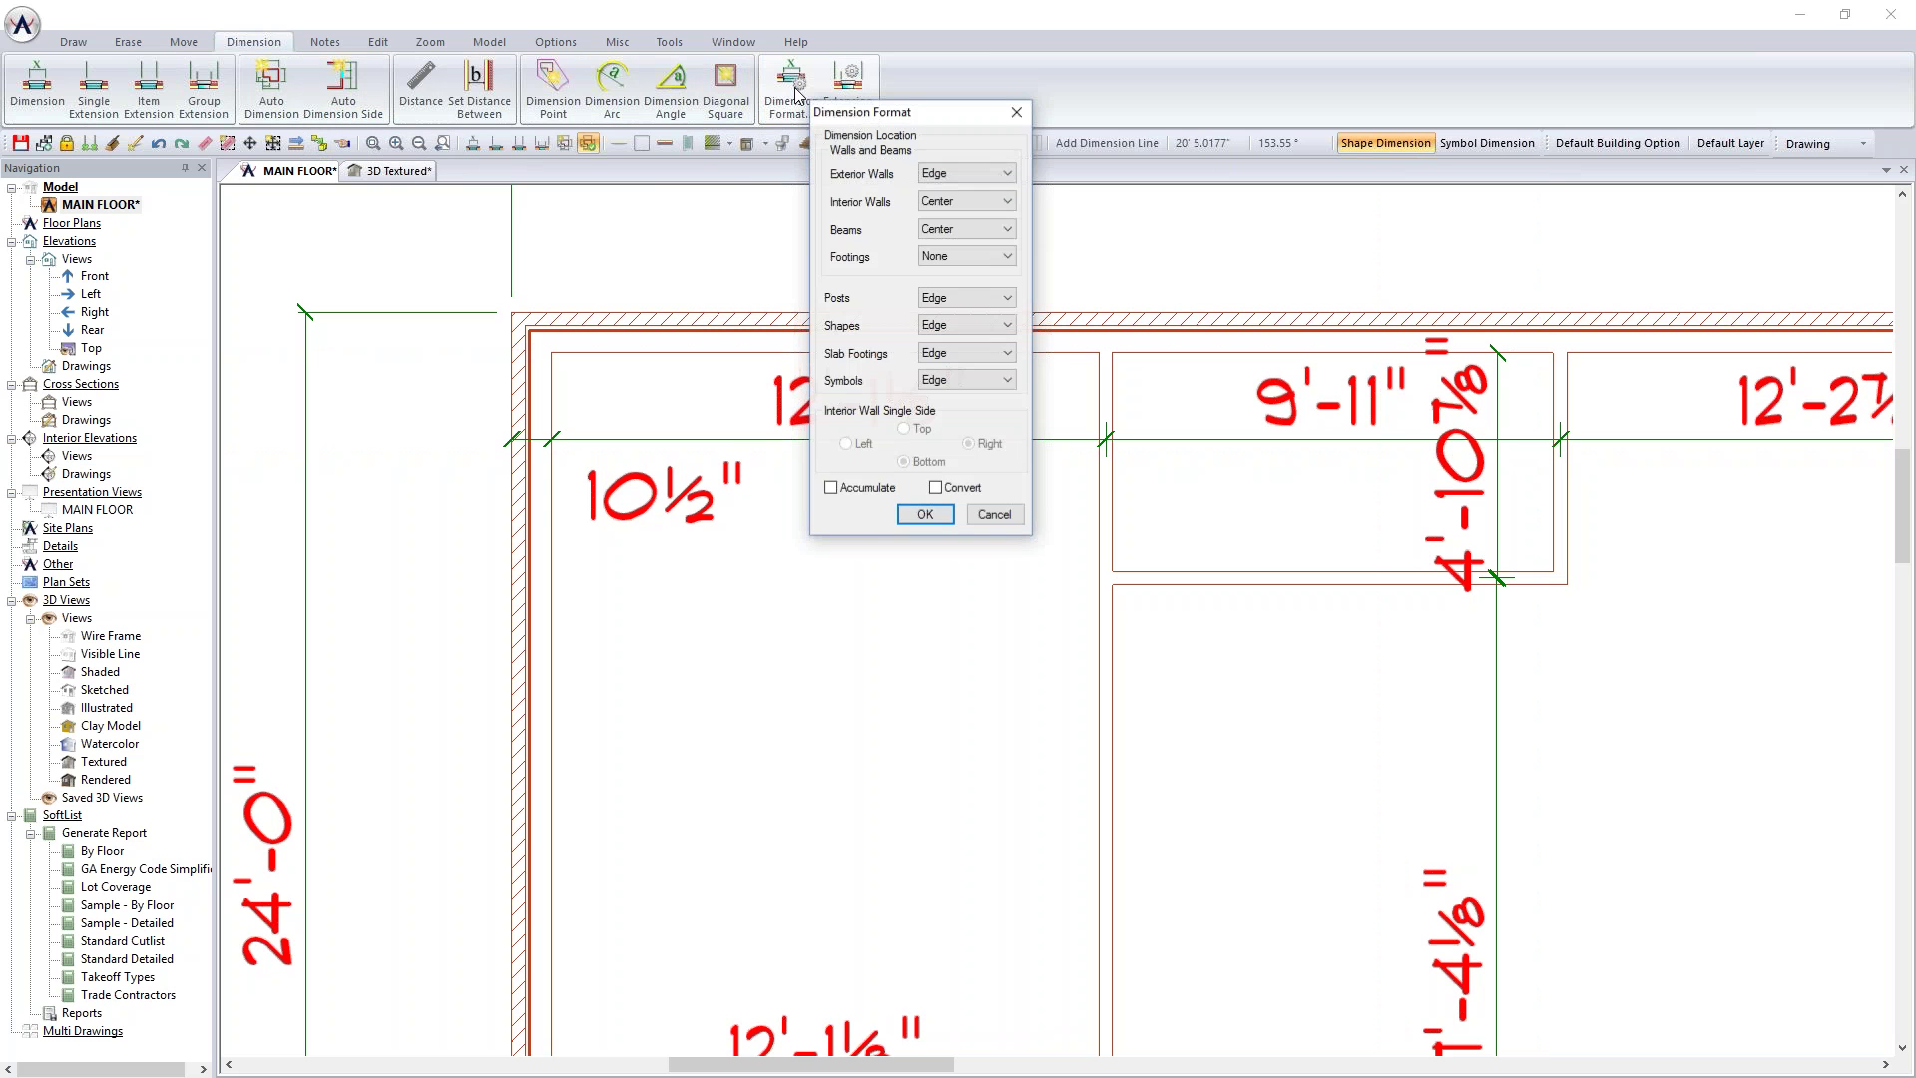
click(976, 211)
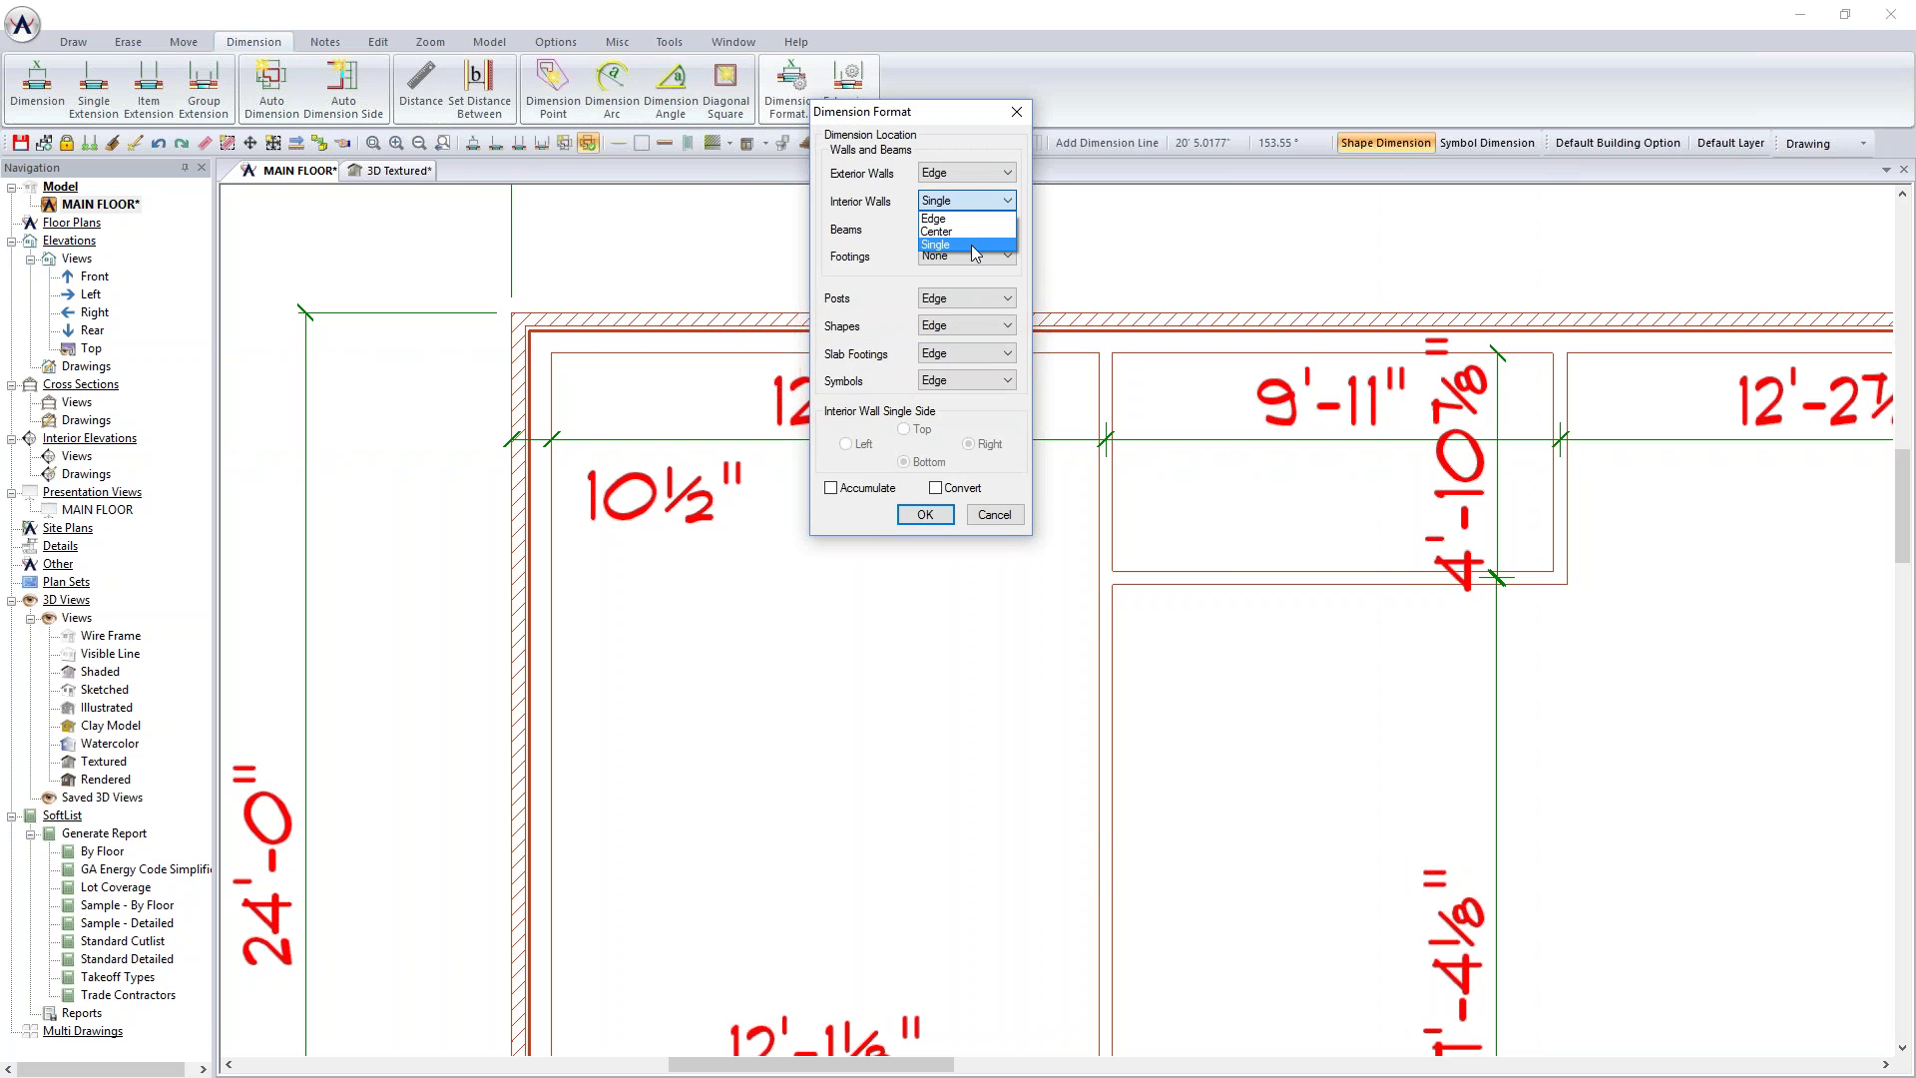
click(974, 246)
click(974, 173)
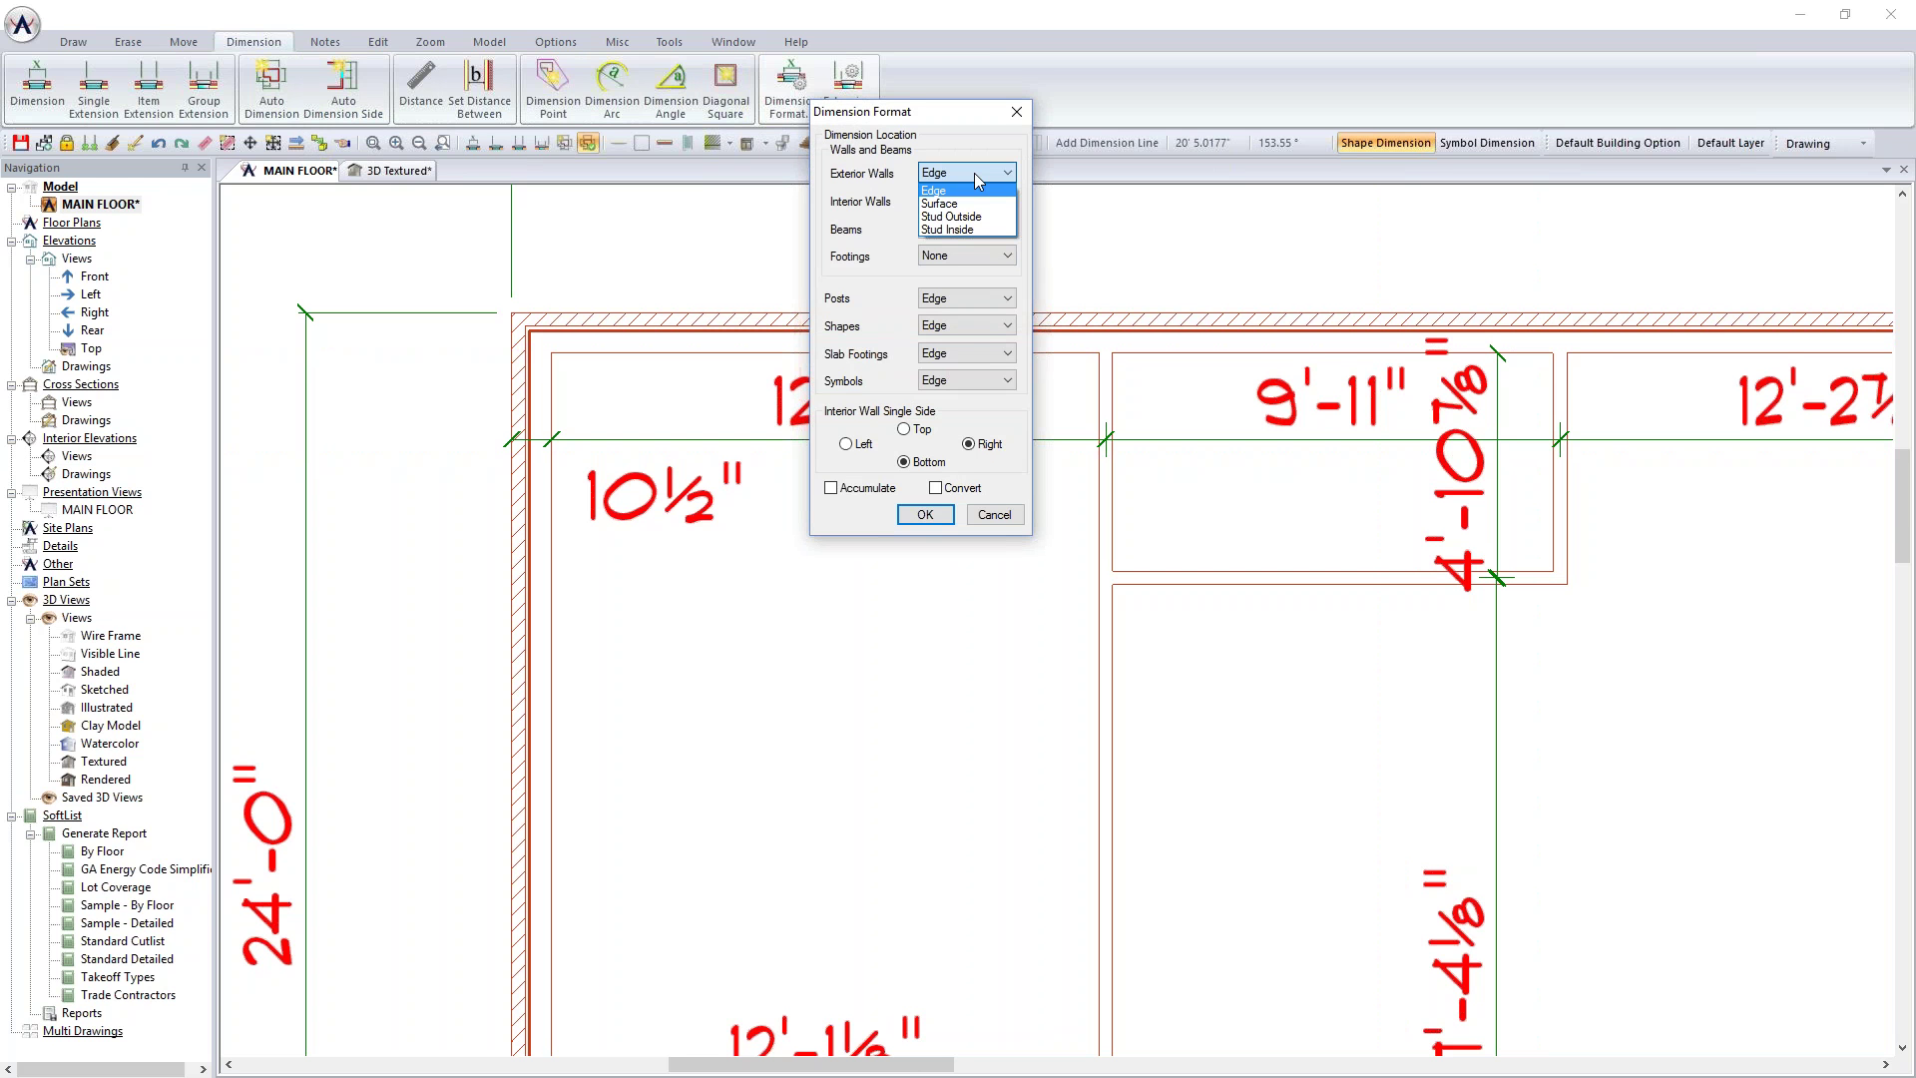
click(990, 231)
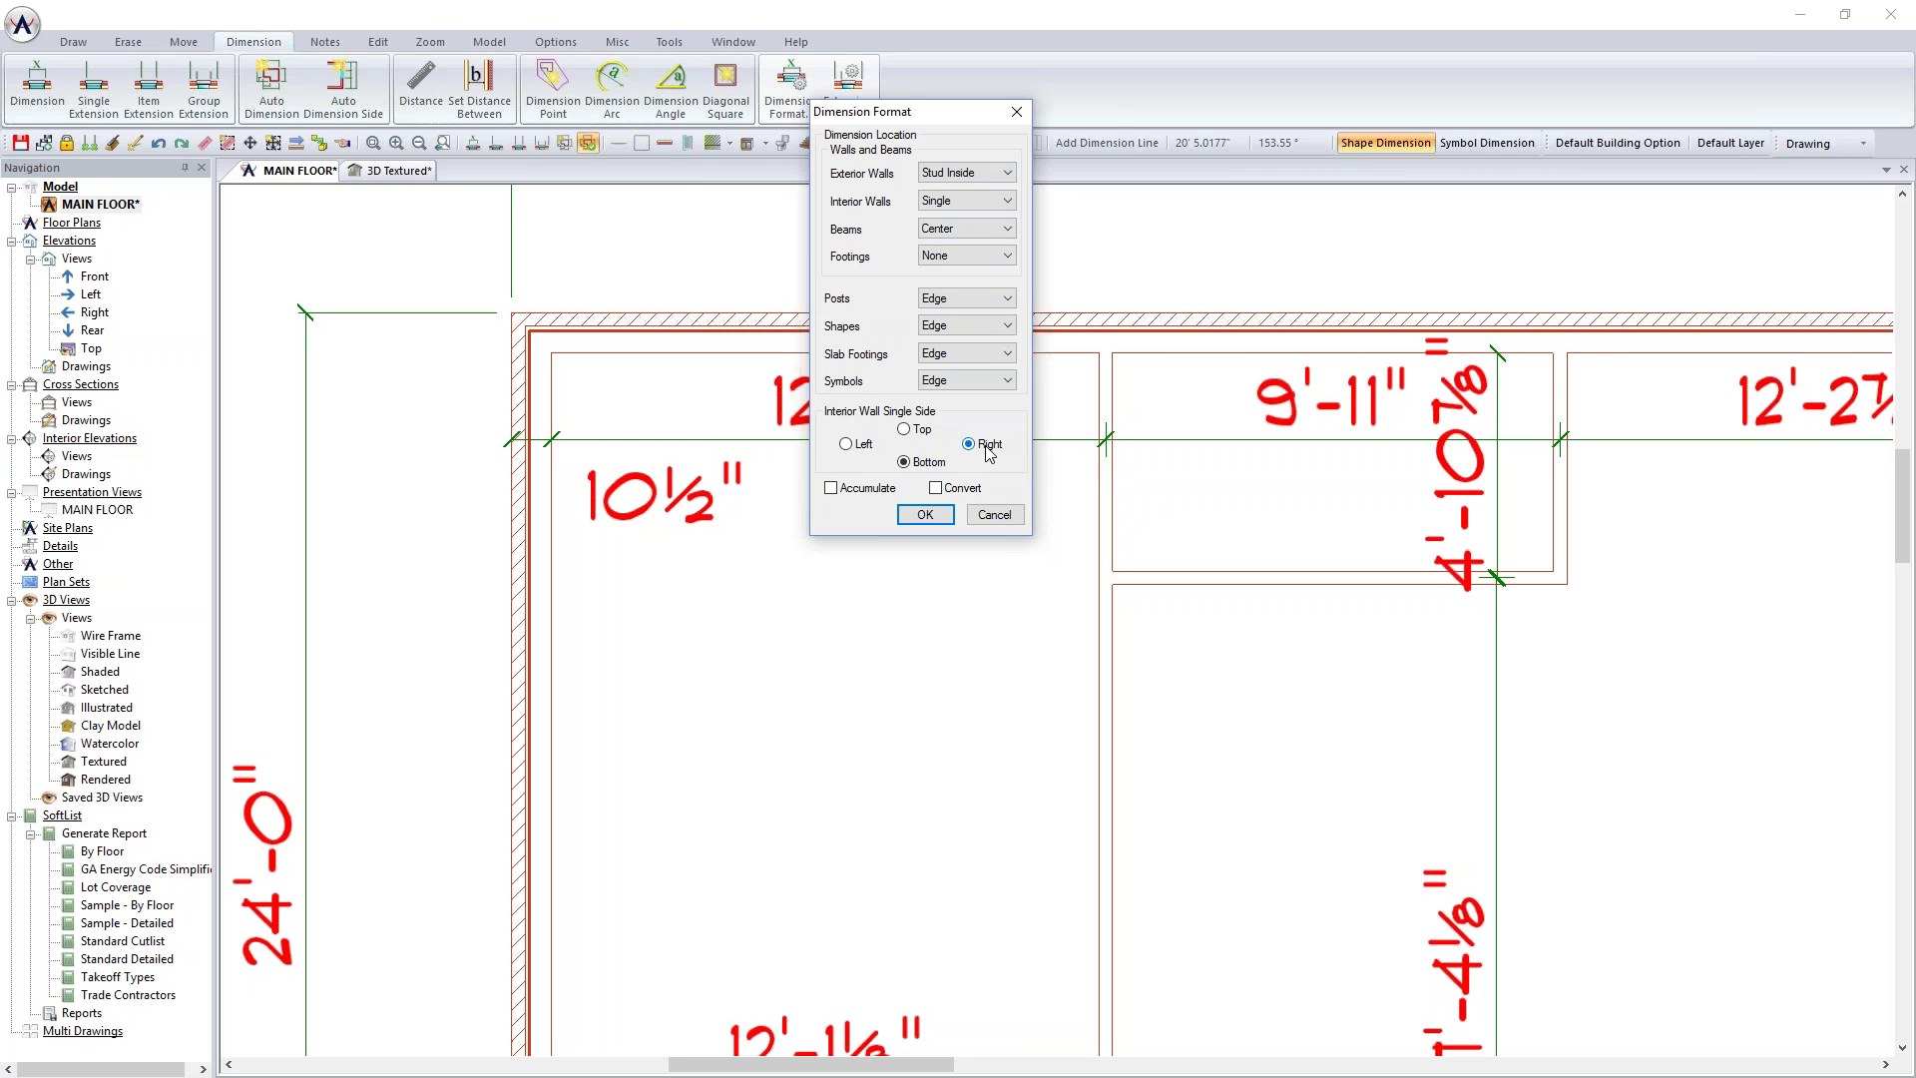
click(908, 431)
click(856, 448)
click(936, 488)
click(925, 515)
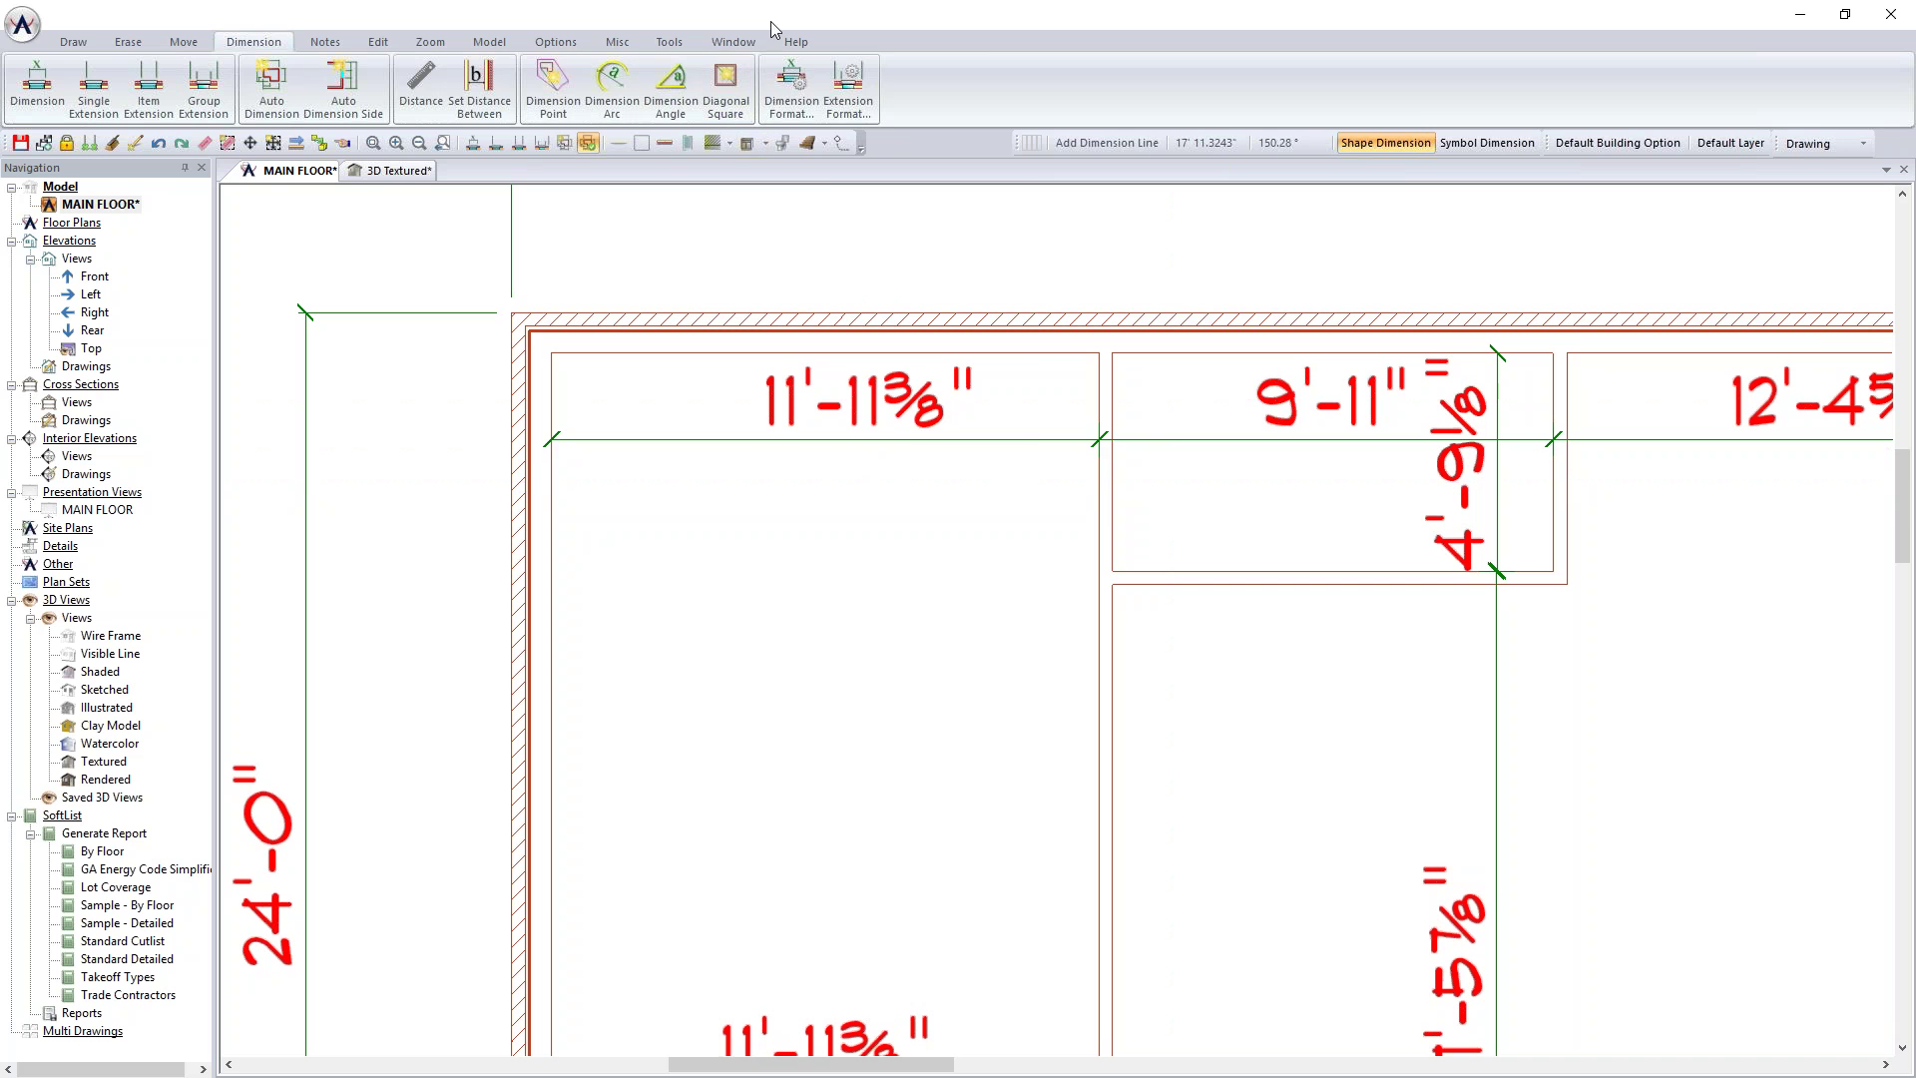
Step: Set the dimension location for interior walls to Edge and convert the existing dimensions
click(792, 88)
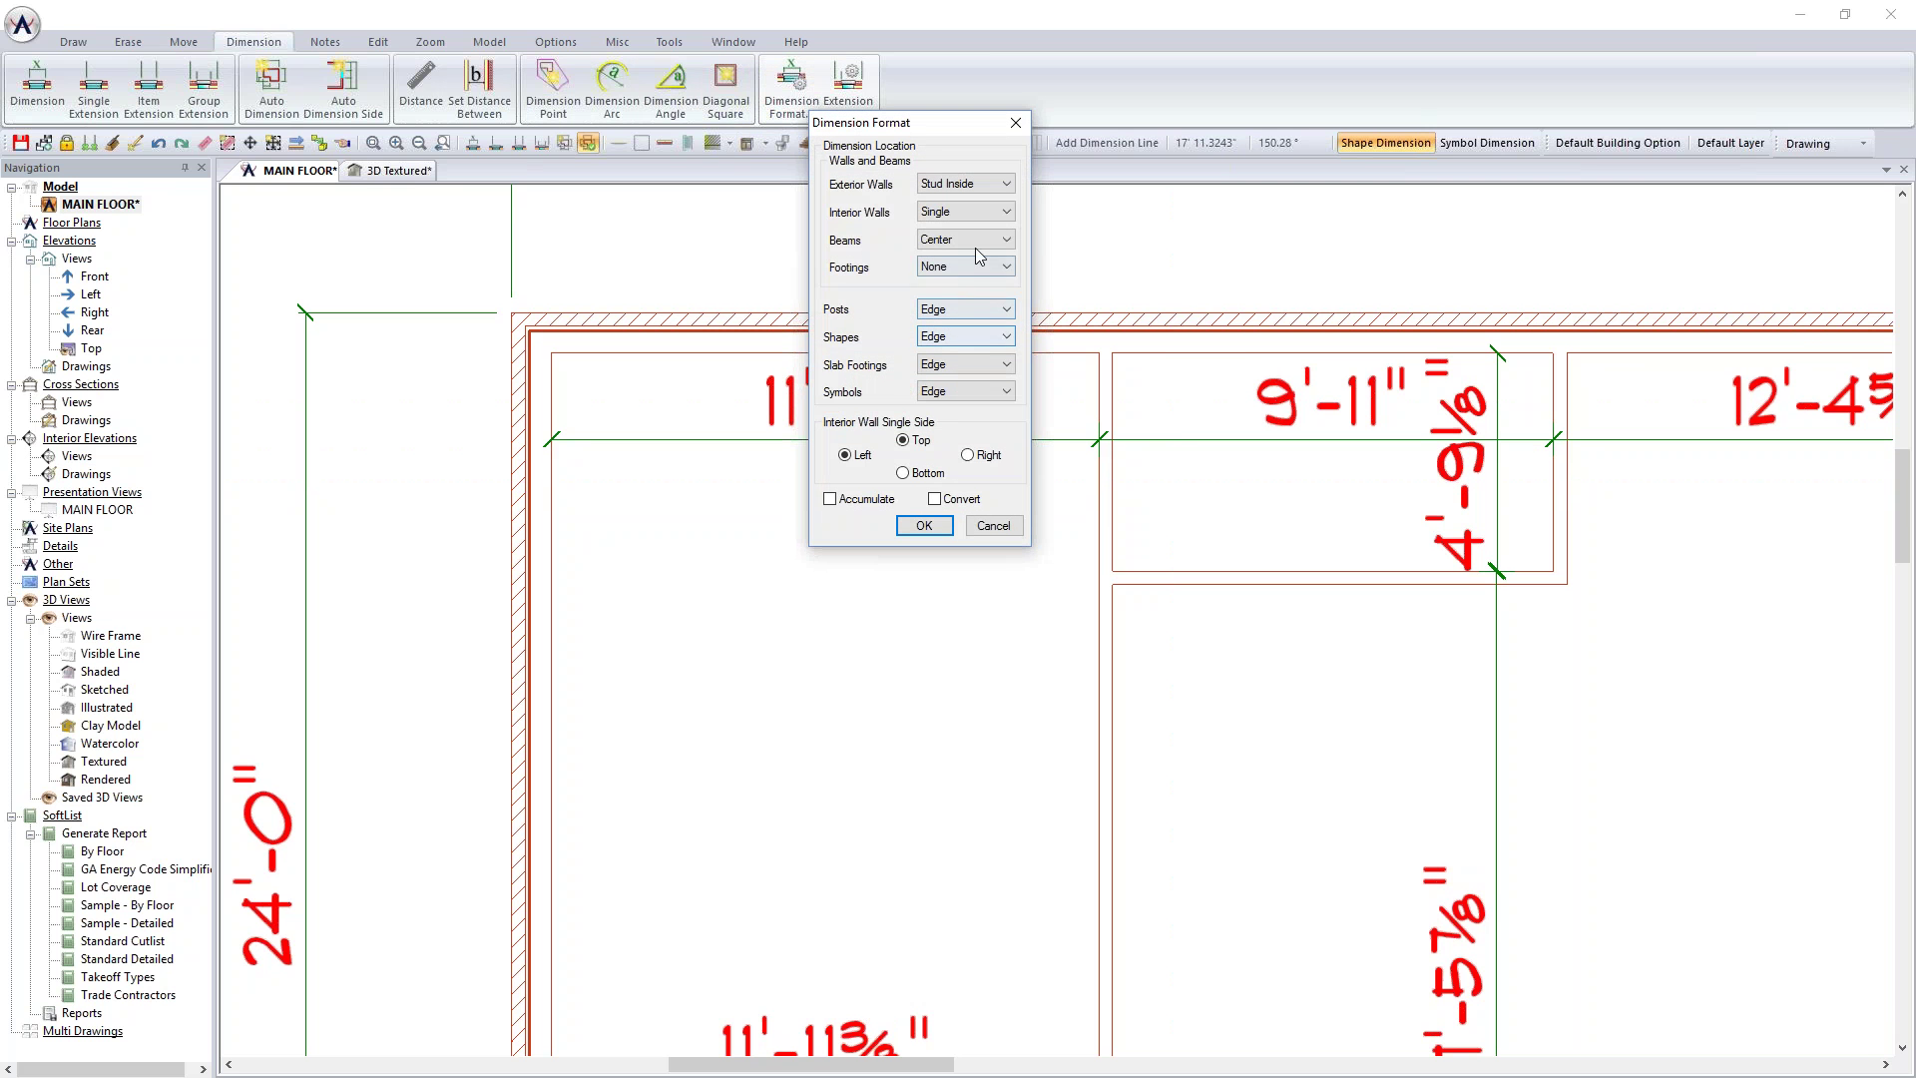
click(983, 211)
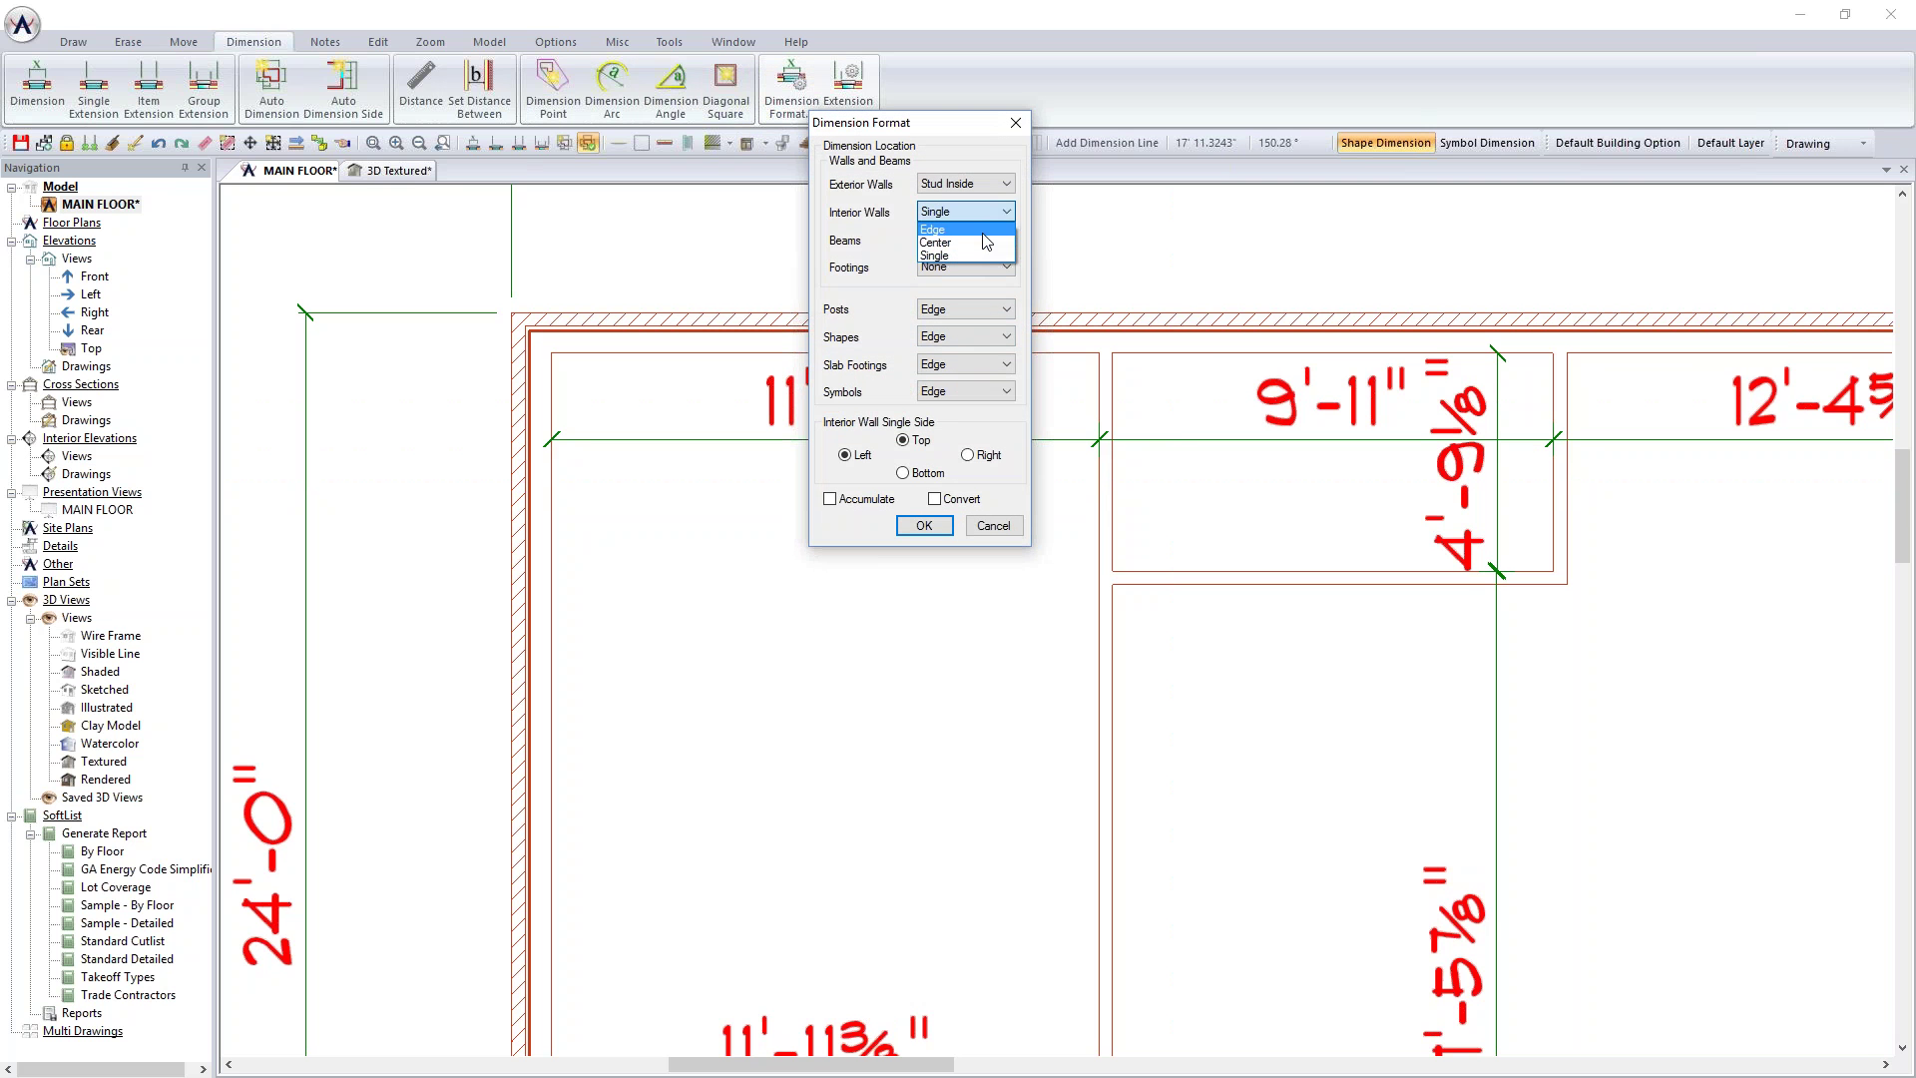
click(938, 229)
click(924, 526)
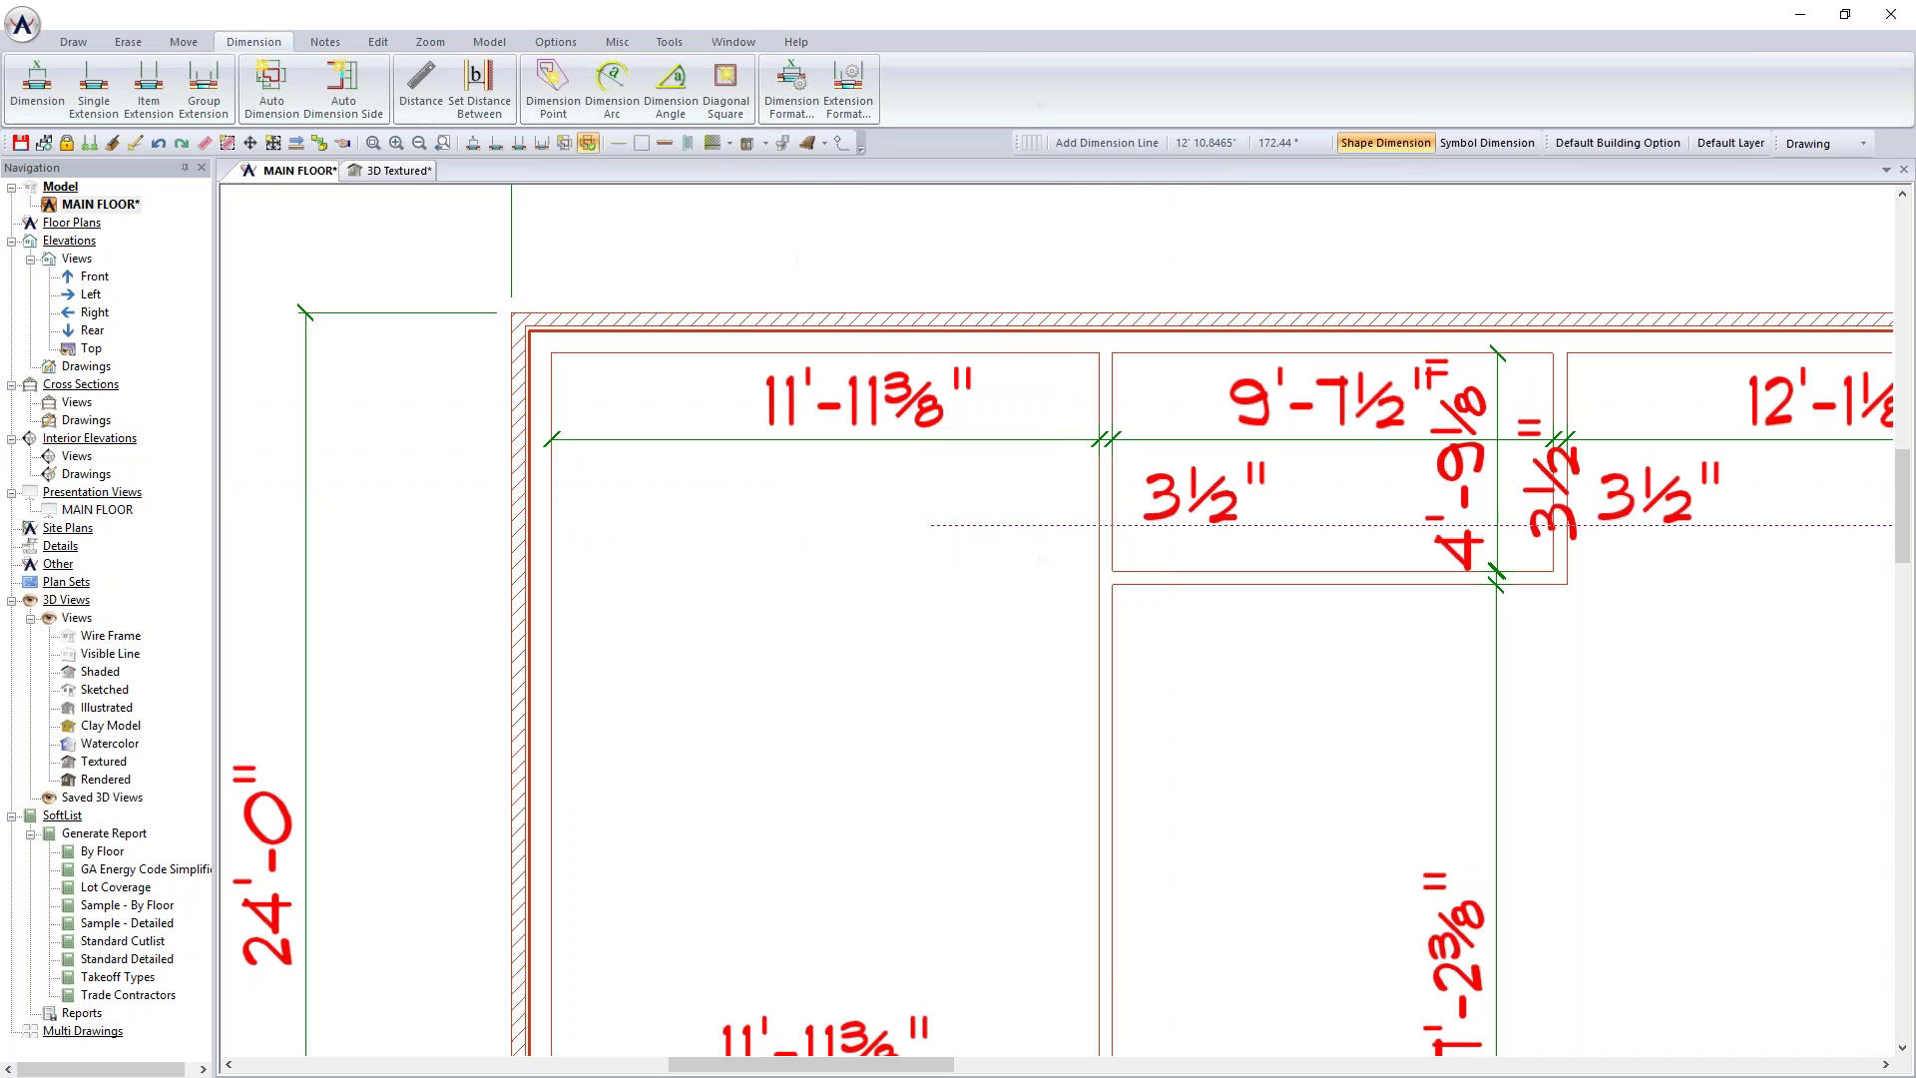
Step: Edit the left room's upper width dimension to 12', moving the partition on its right side
right_click(878, 437)
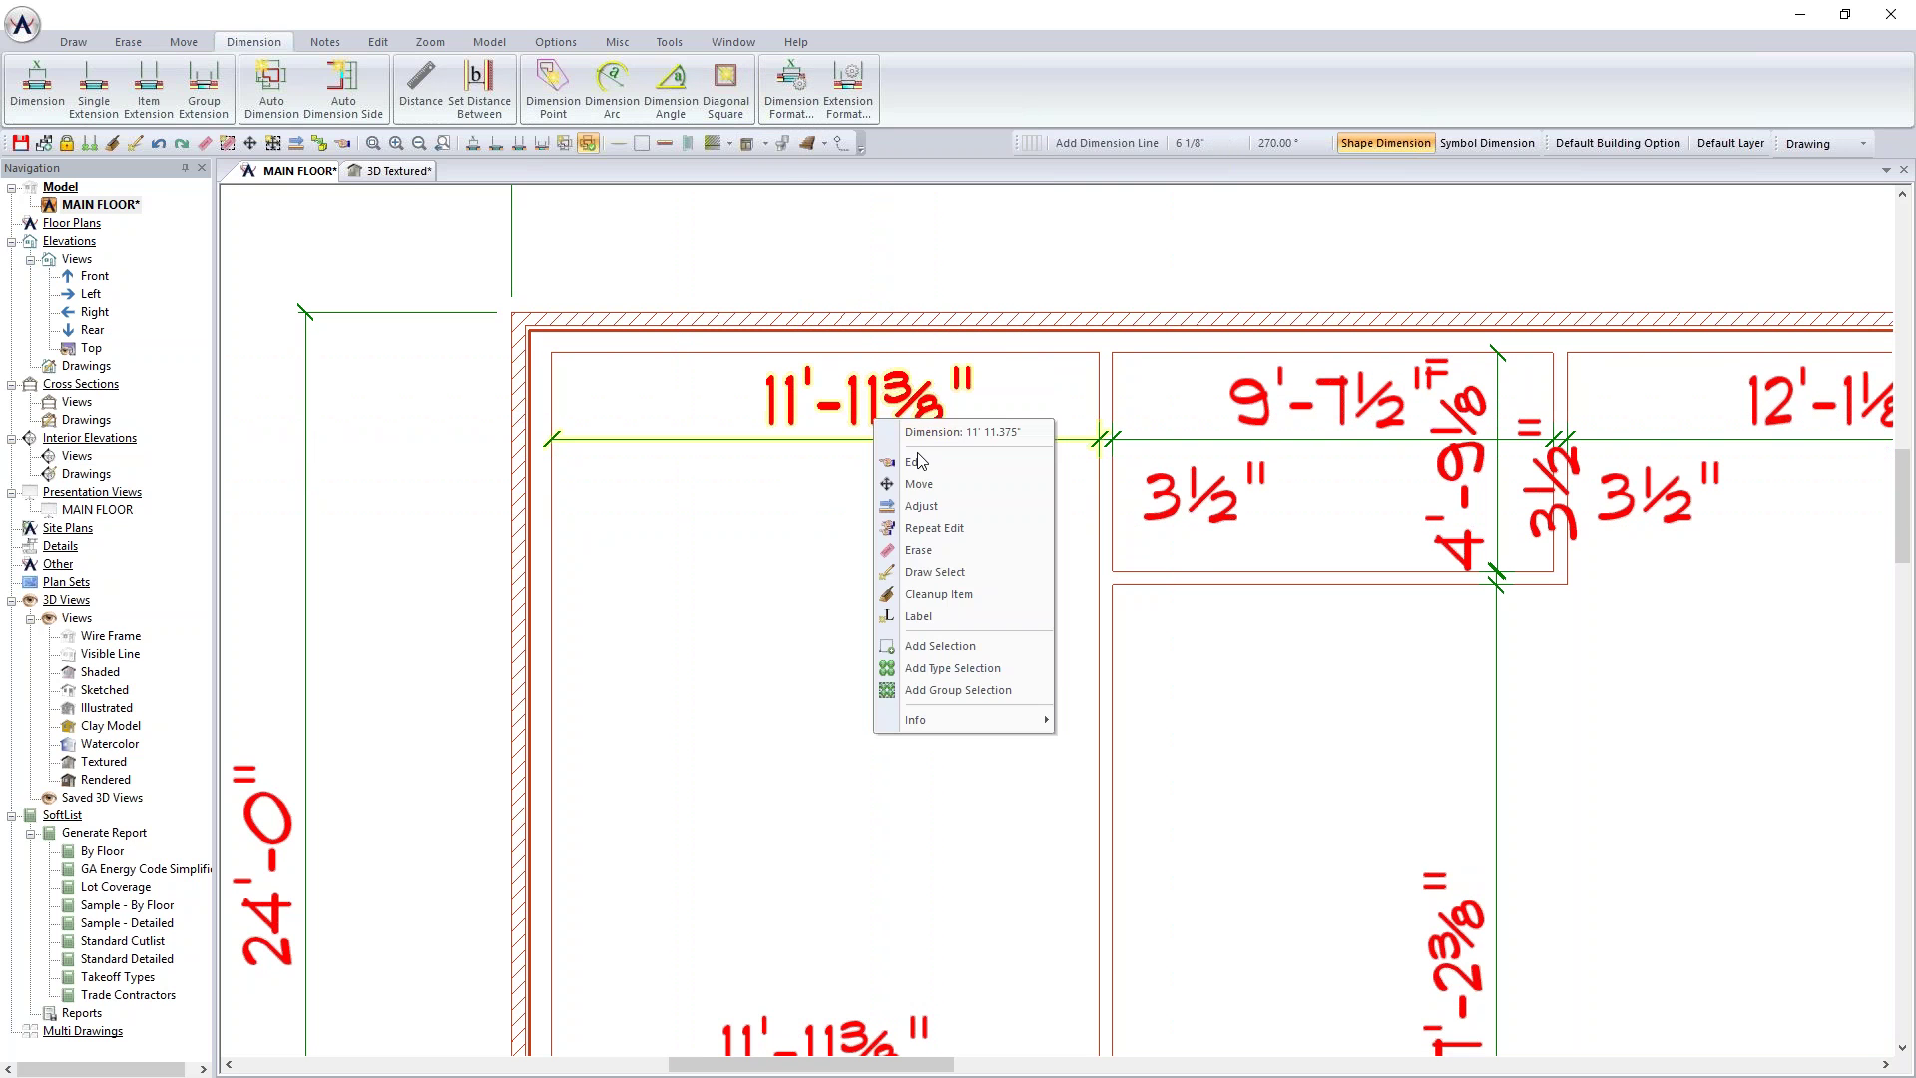
click(948, 469)
text(12' 0.000")
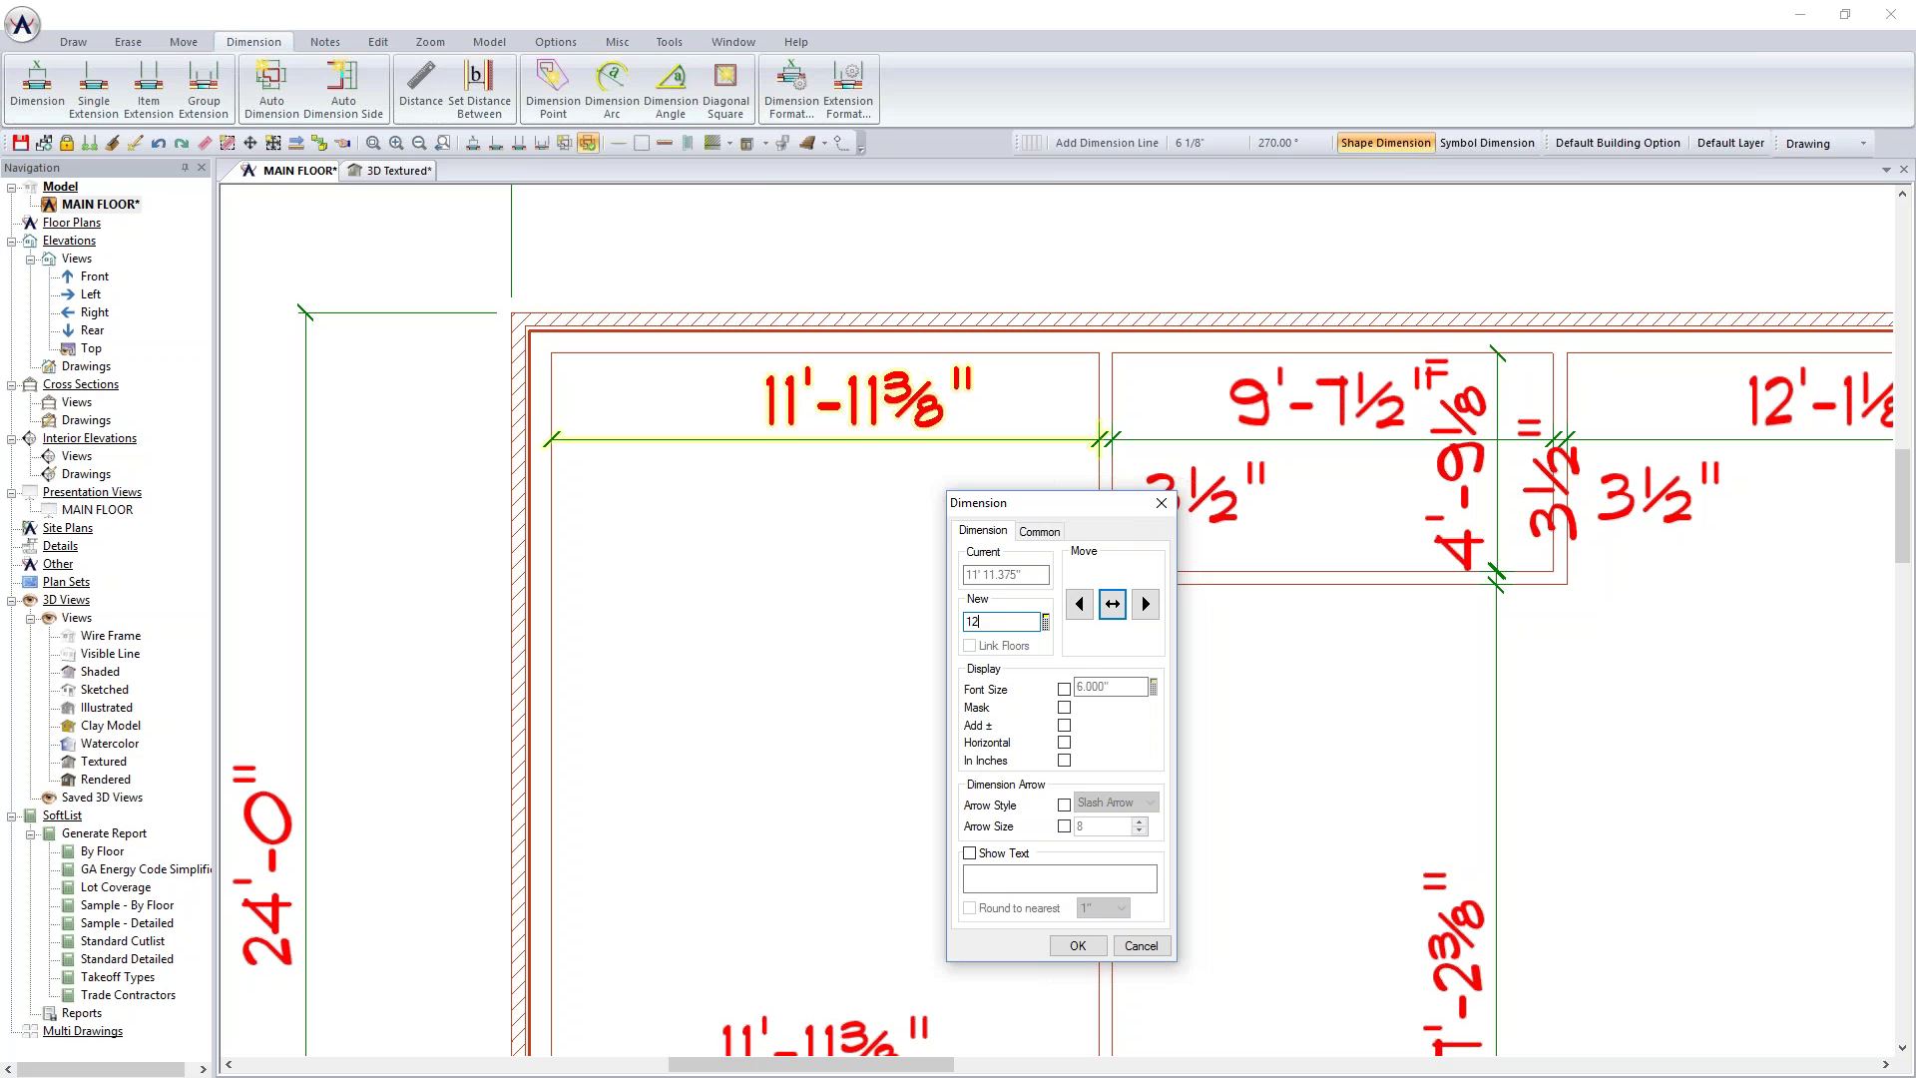
click(1146, 603)
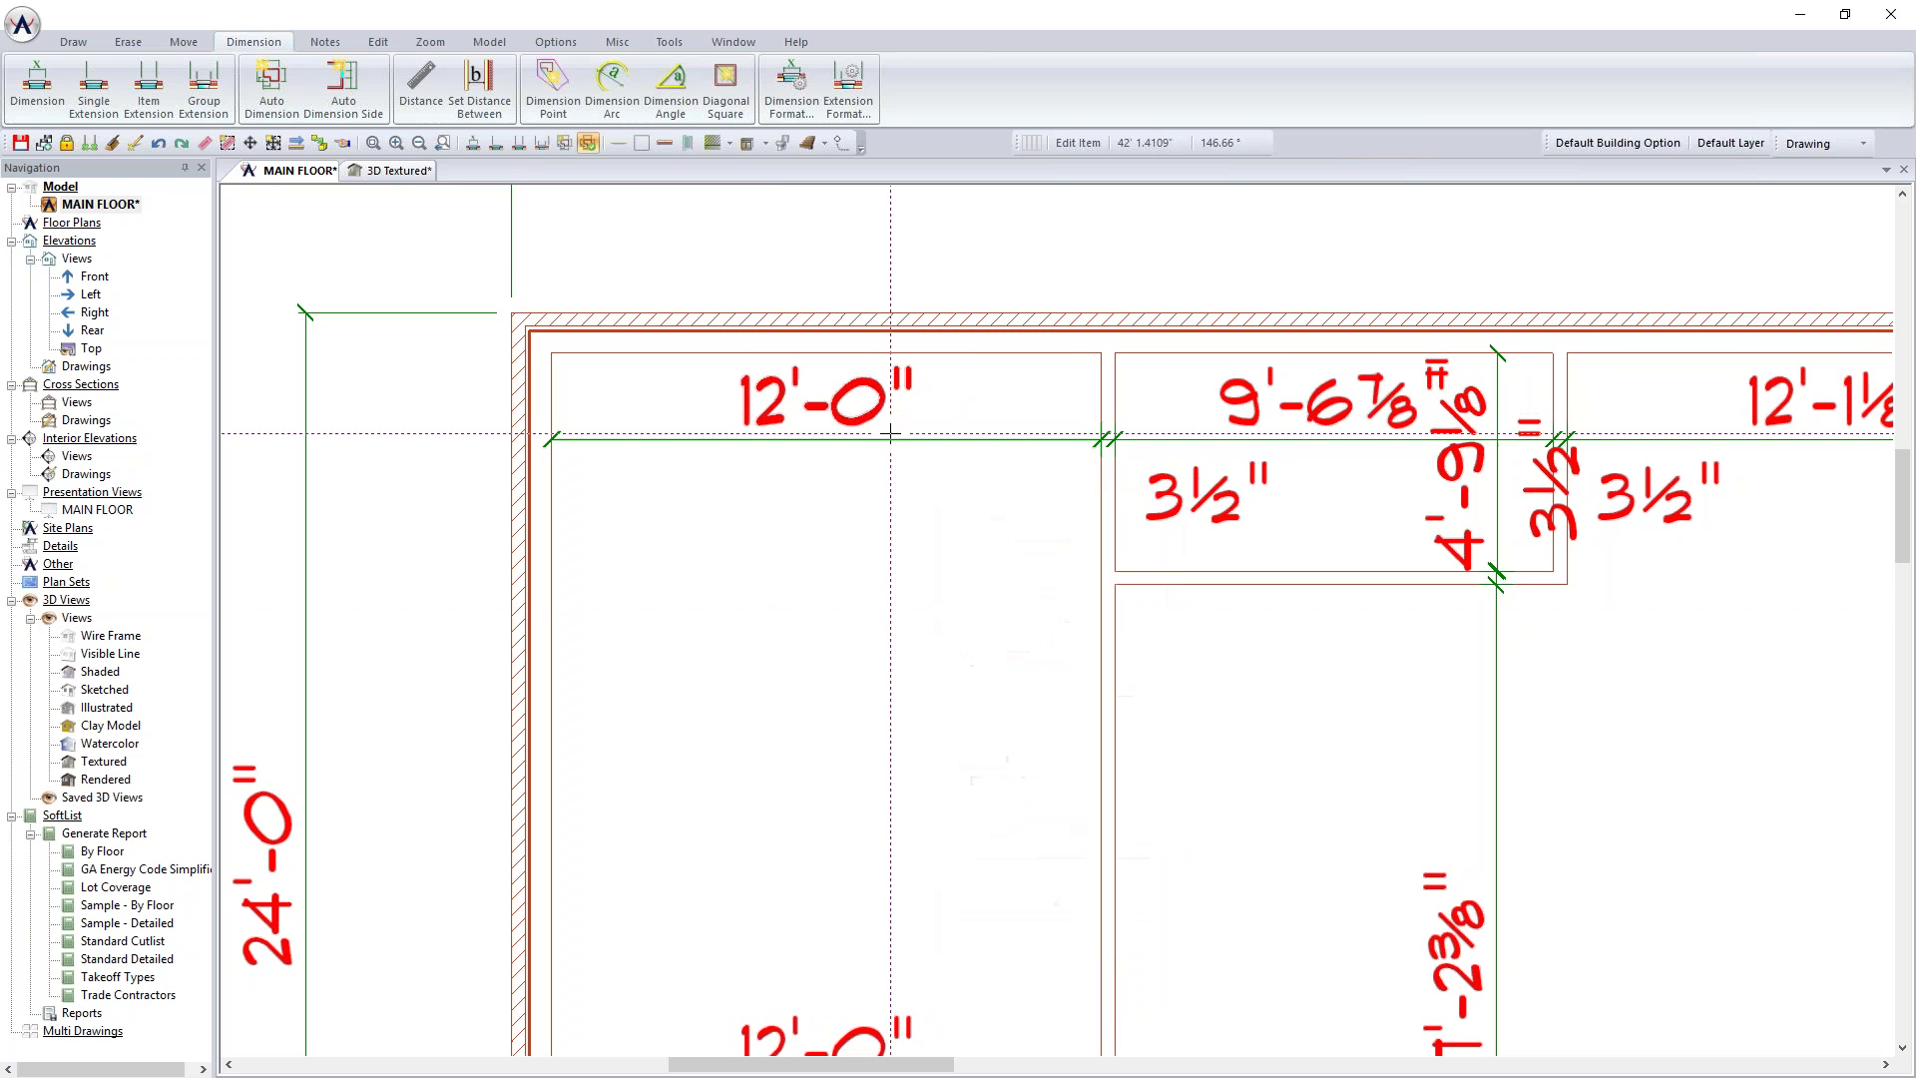
Step: Switch the interior wall dimension location to Center and apply it to the existing dimensions
click(791, 84)
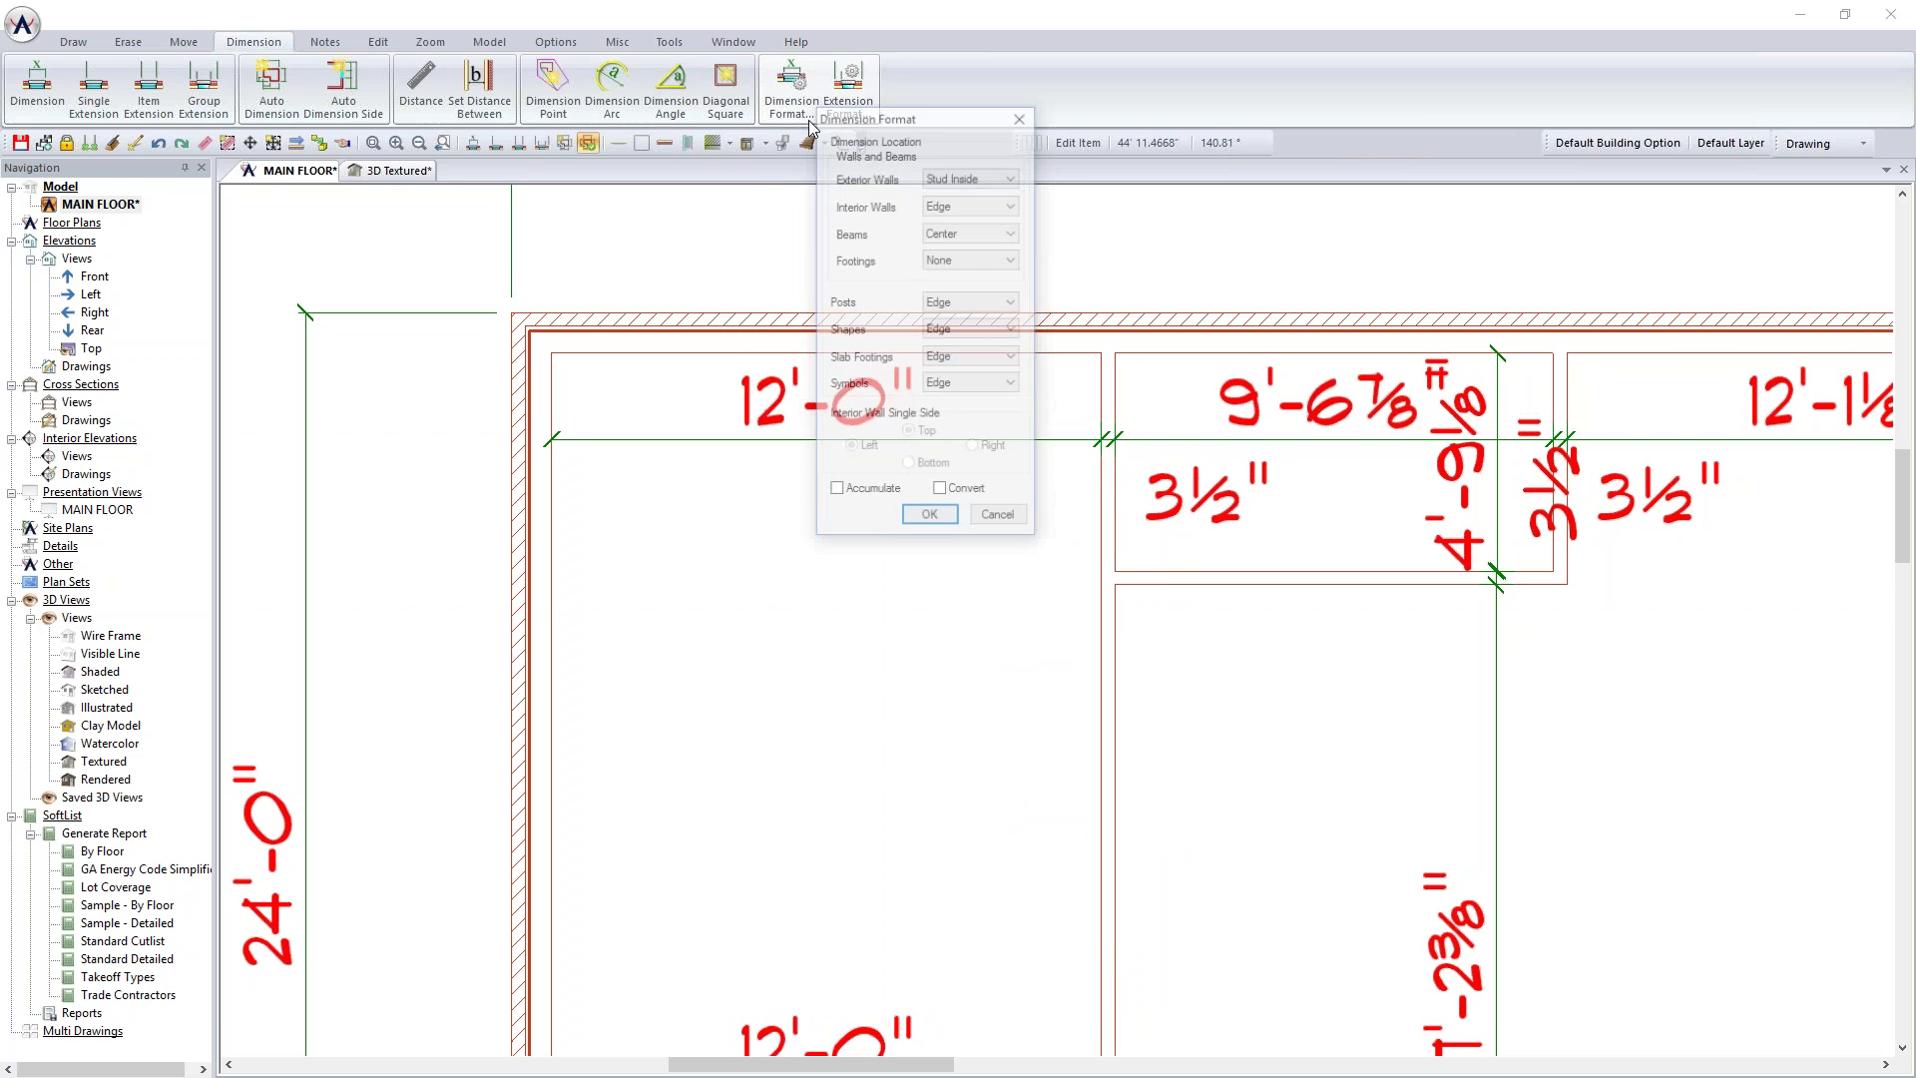
click(984, 207)
click(986, 235)
click(940, 492)
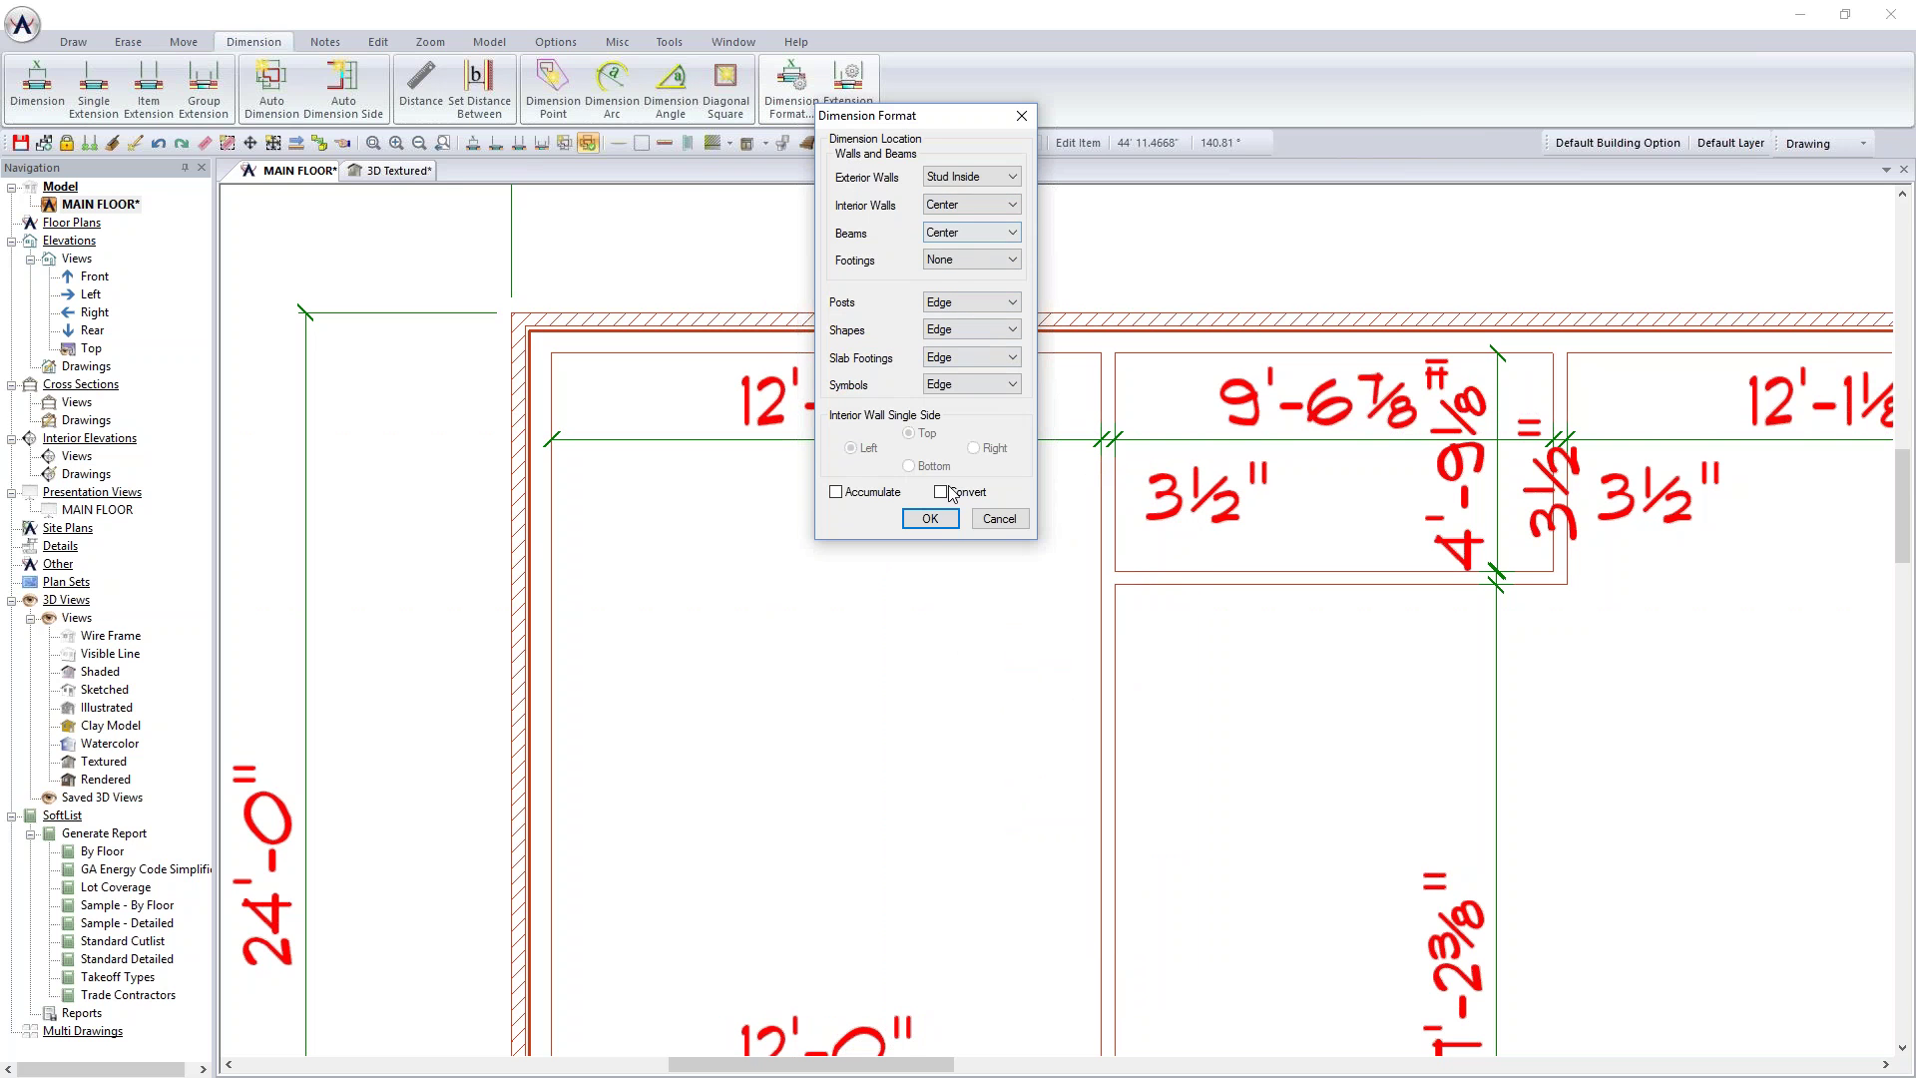
click(929, 520)
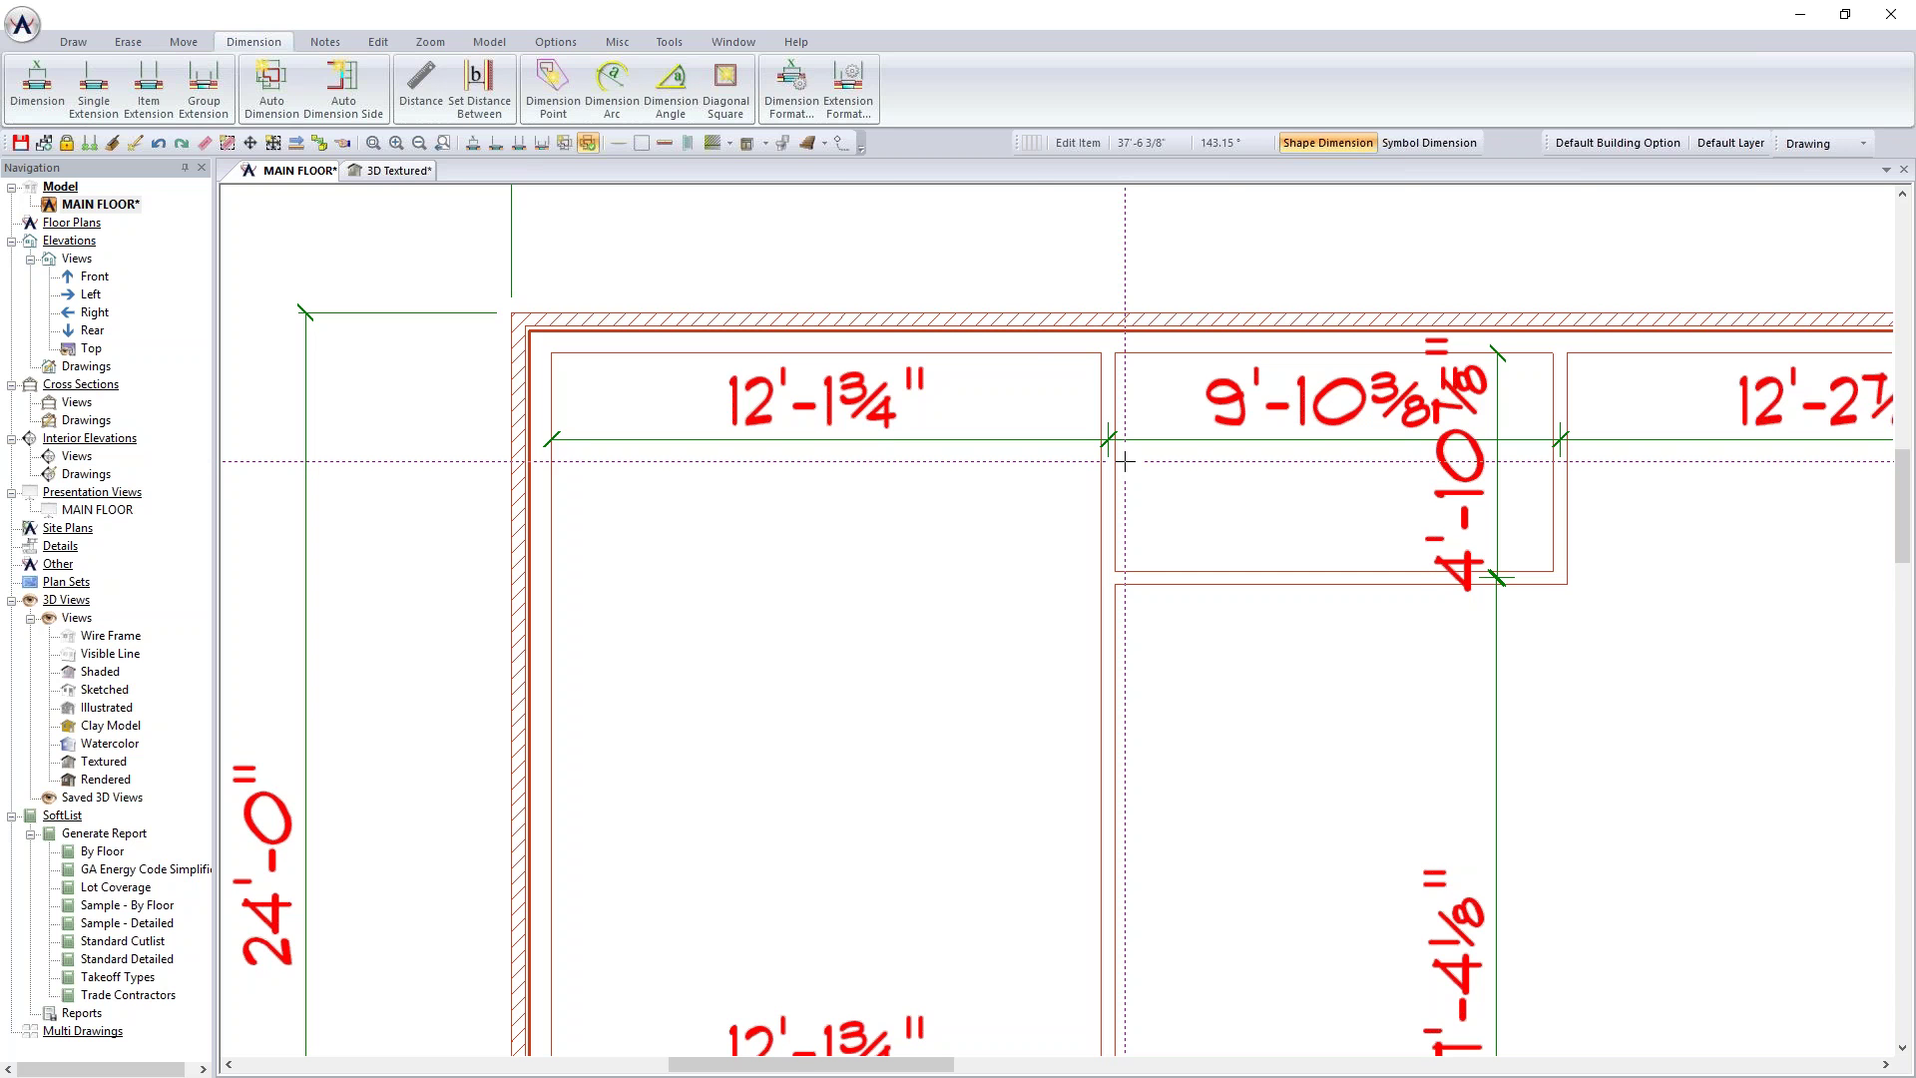
Step: Return interior wall dimensions to the Edge location, with Convert enabled for the existing dimensions
click(791, 85)
click(953, 206)
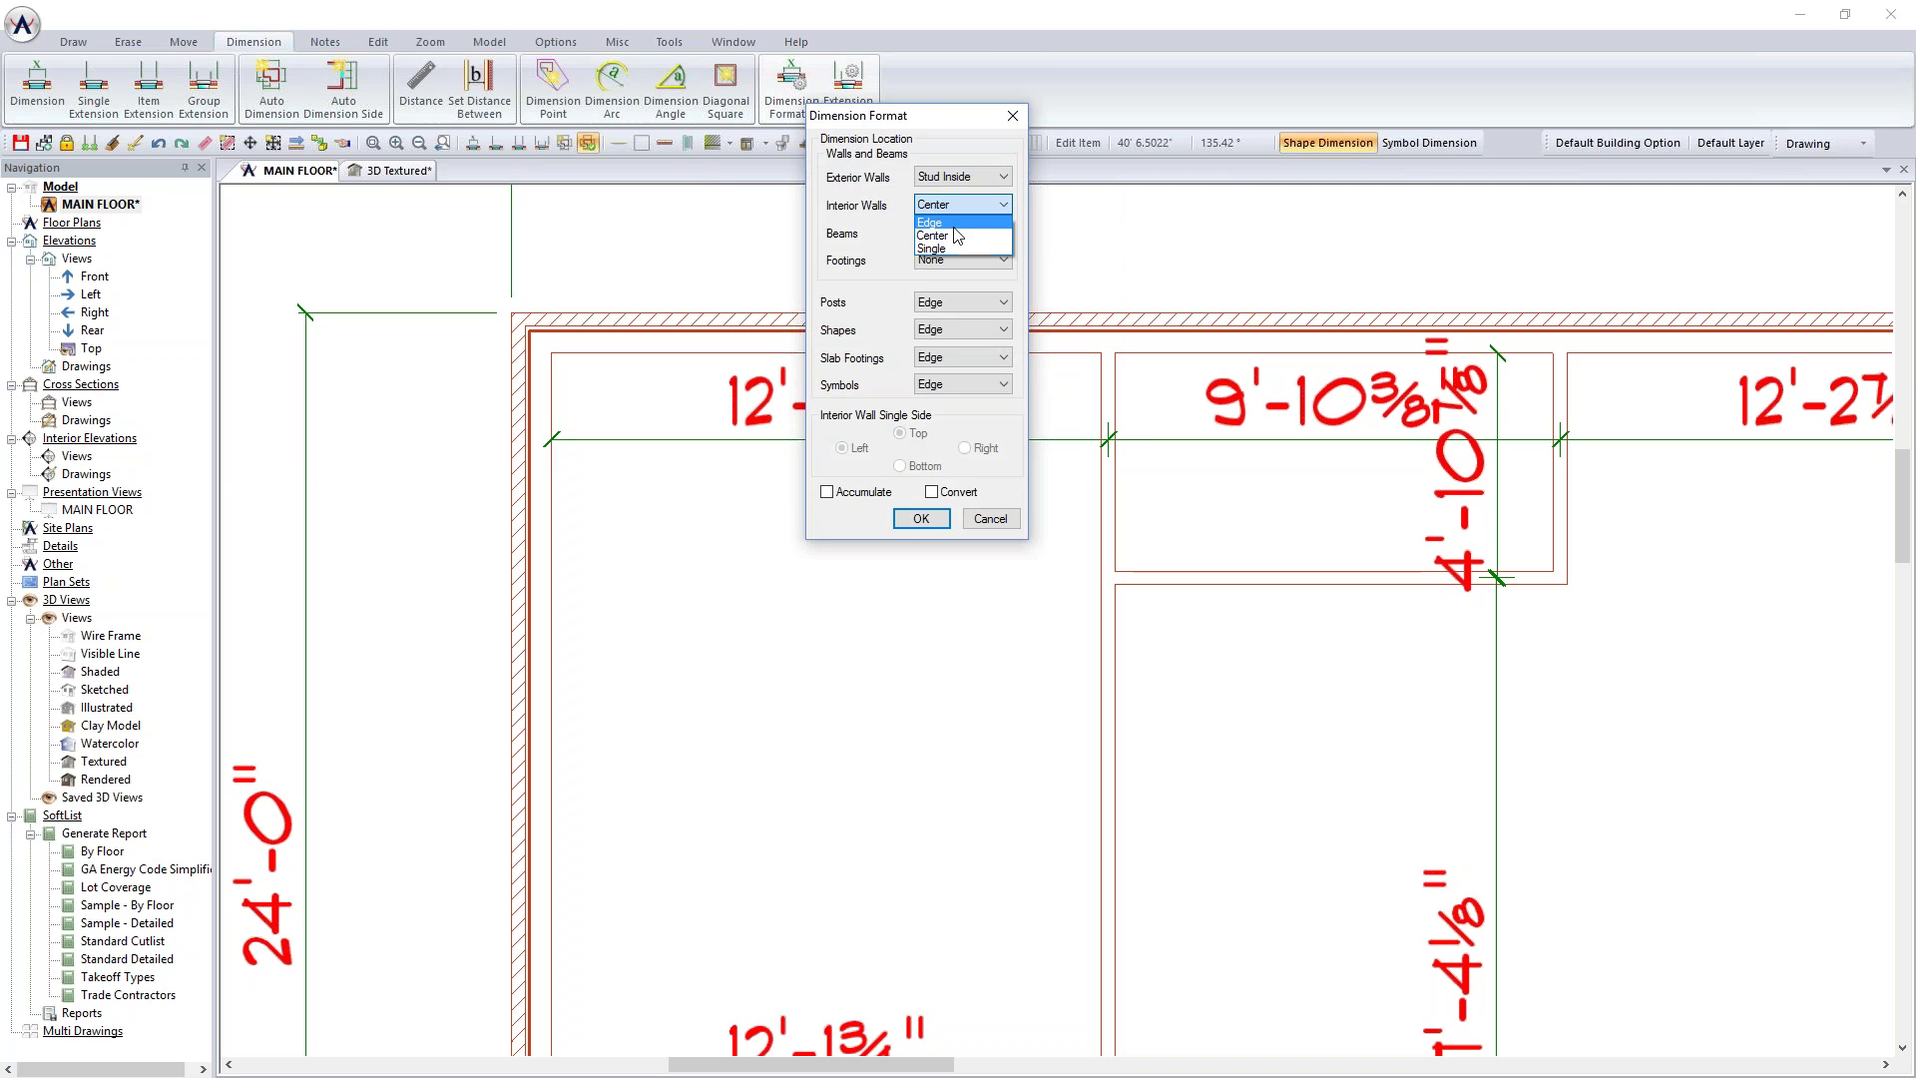
click(954, 224)
click(942, 493)
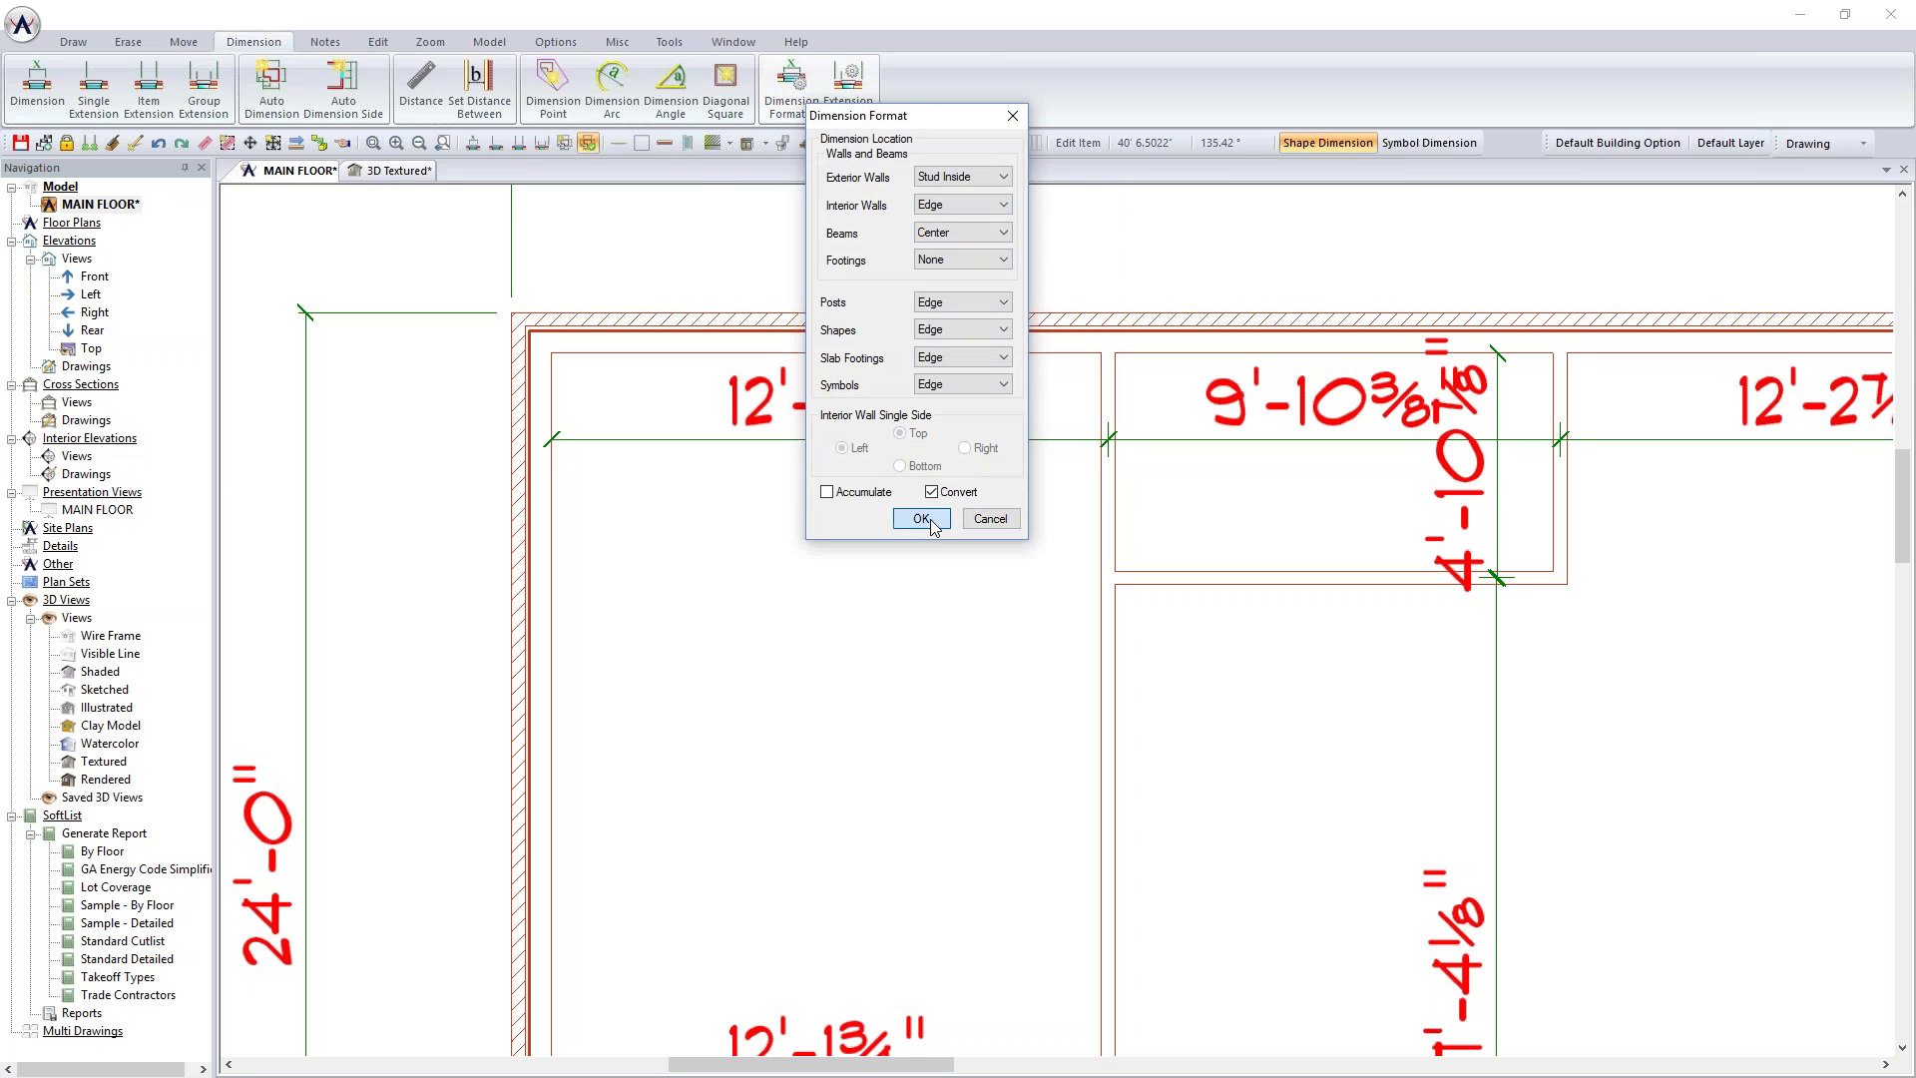
click(919, 519)
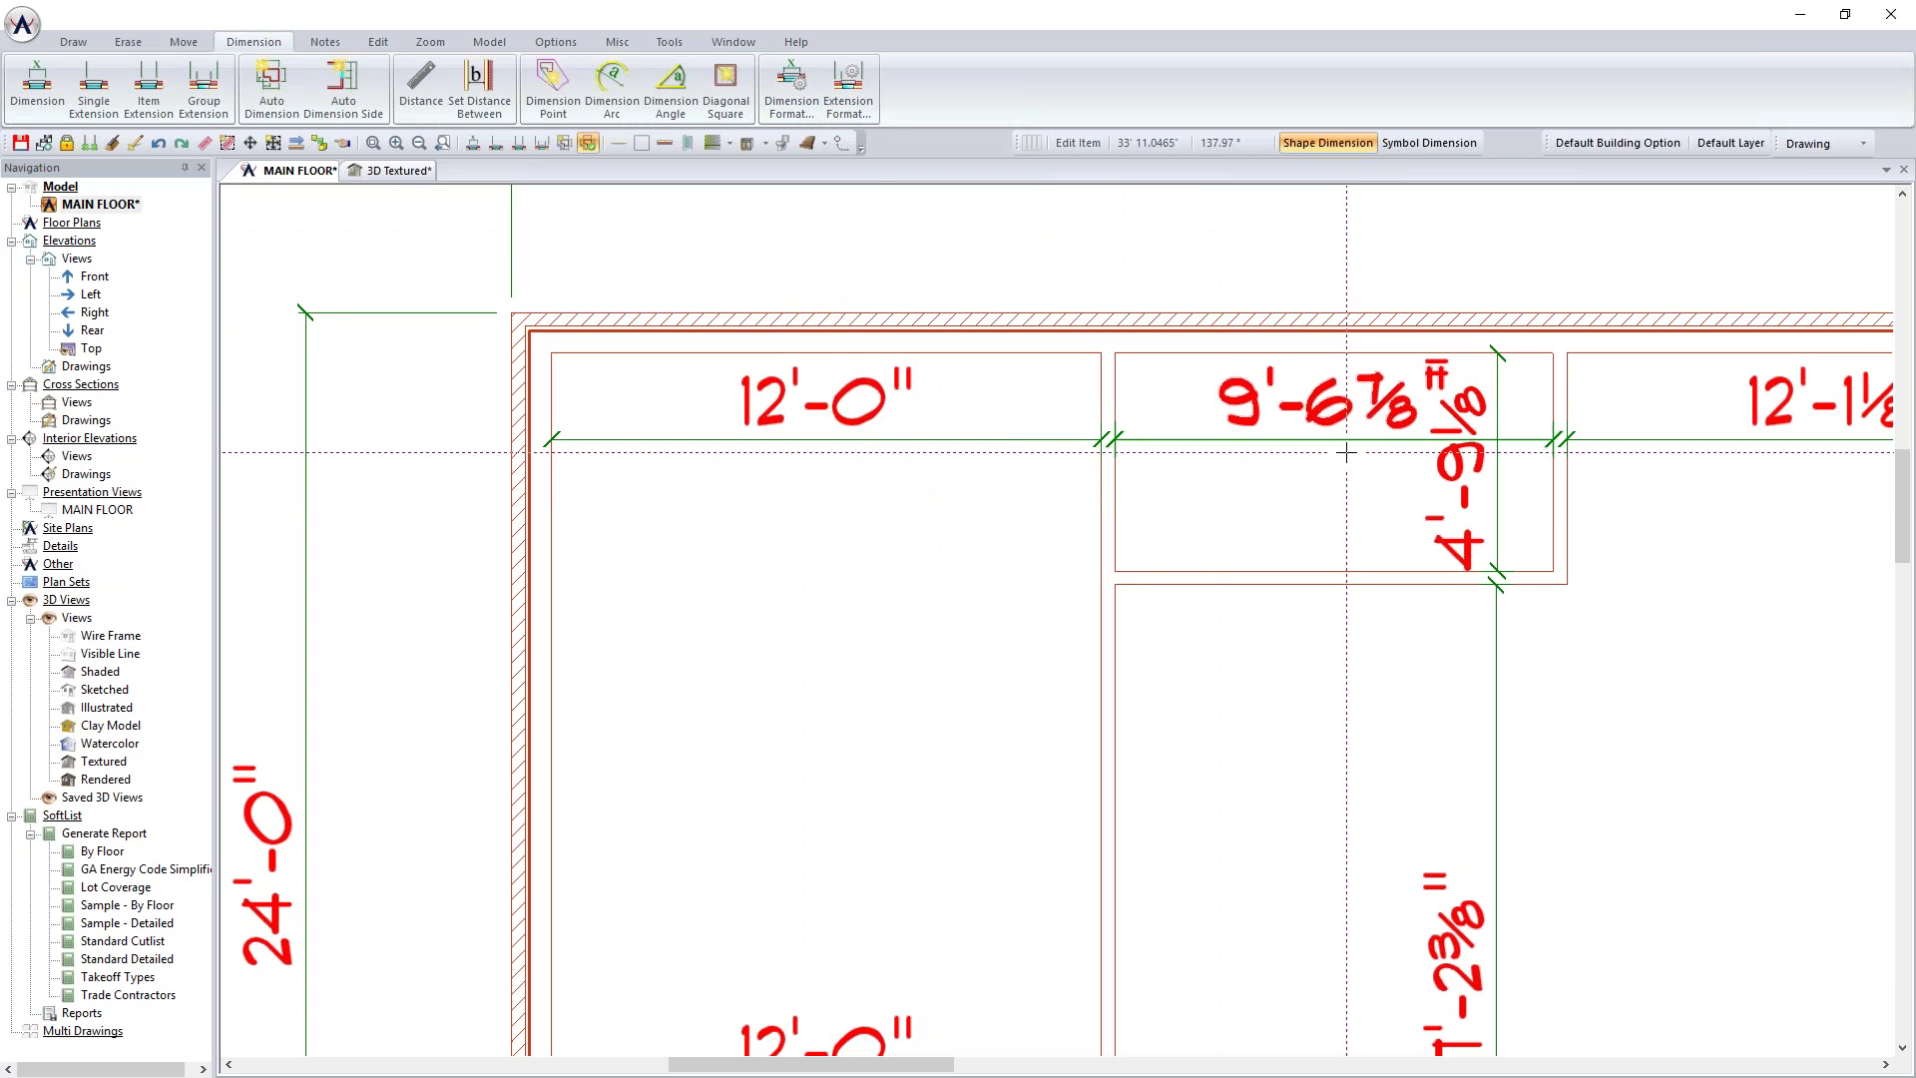
Step: Turn off Enlarge Dimension Numbers so the plan's dimension text displays at its normal size
scroll(1346, 452, down, 5)
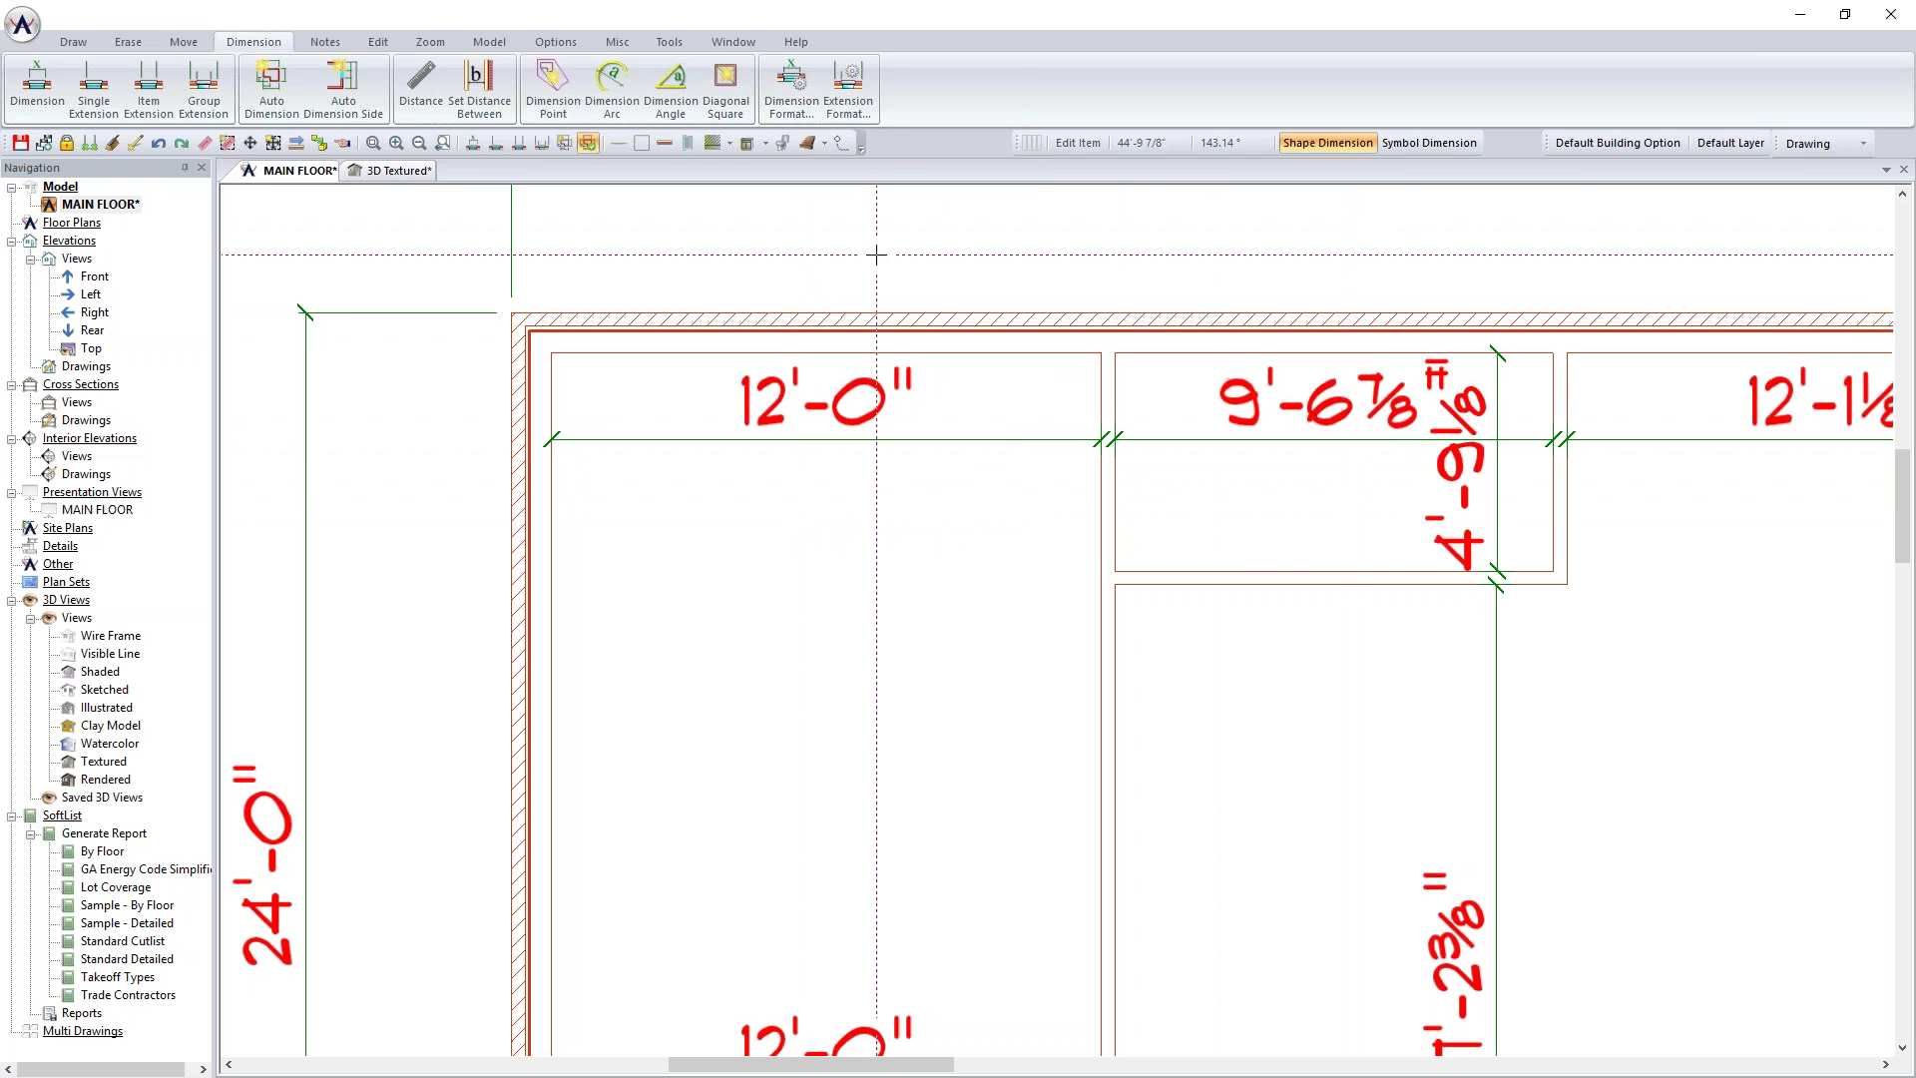
scroll(1330, 650, up, 2)
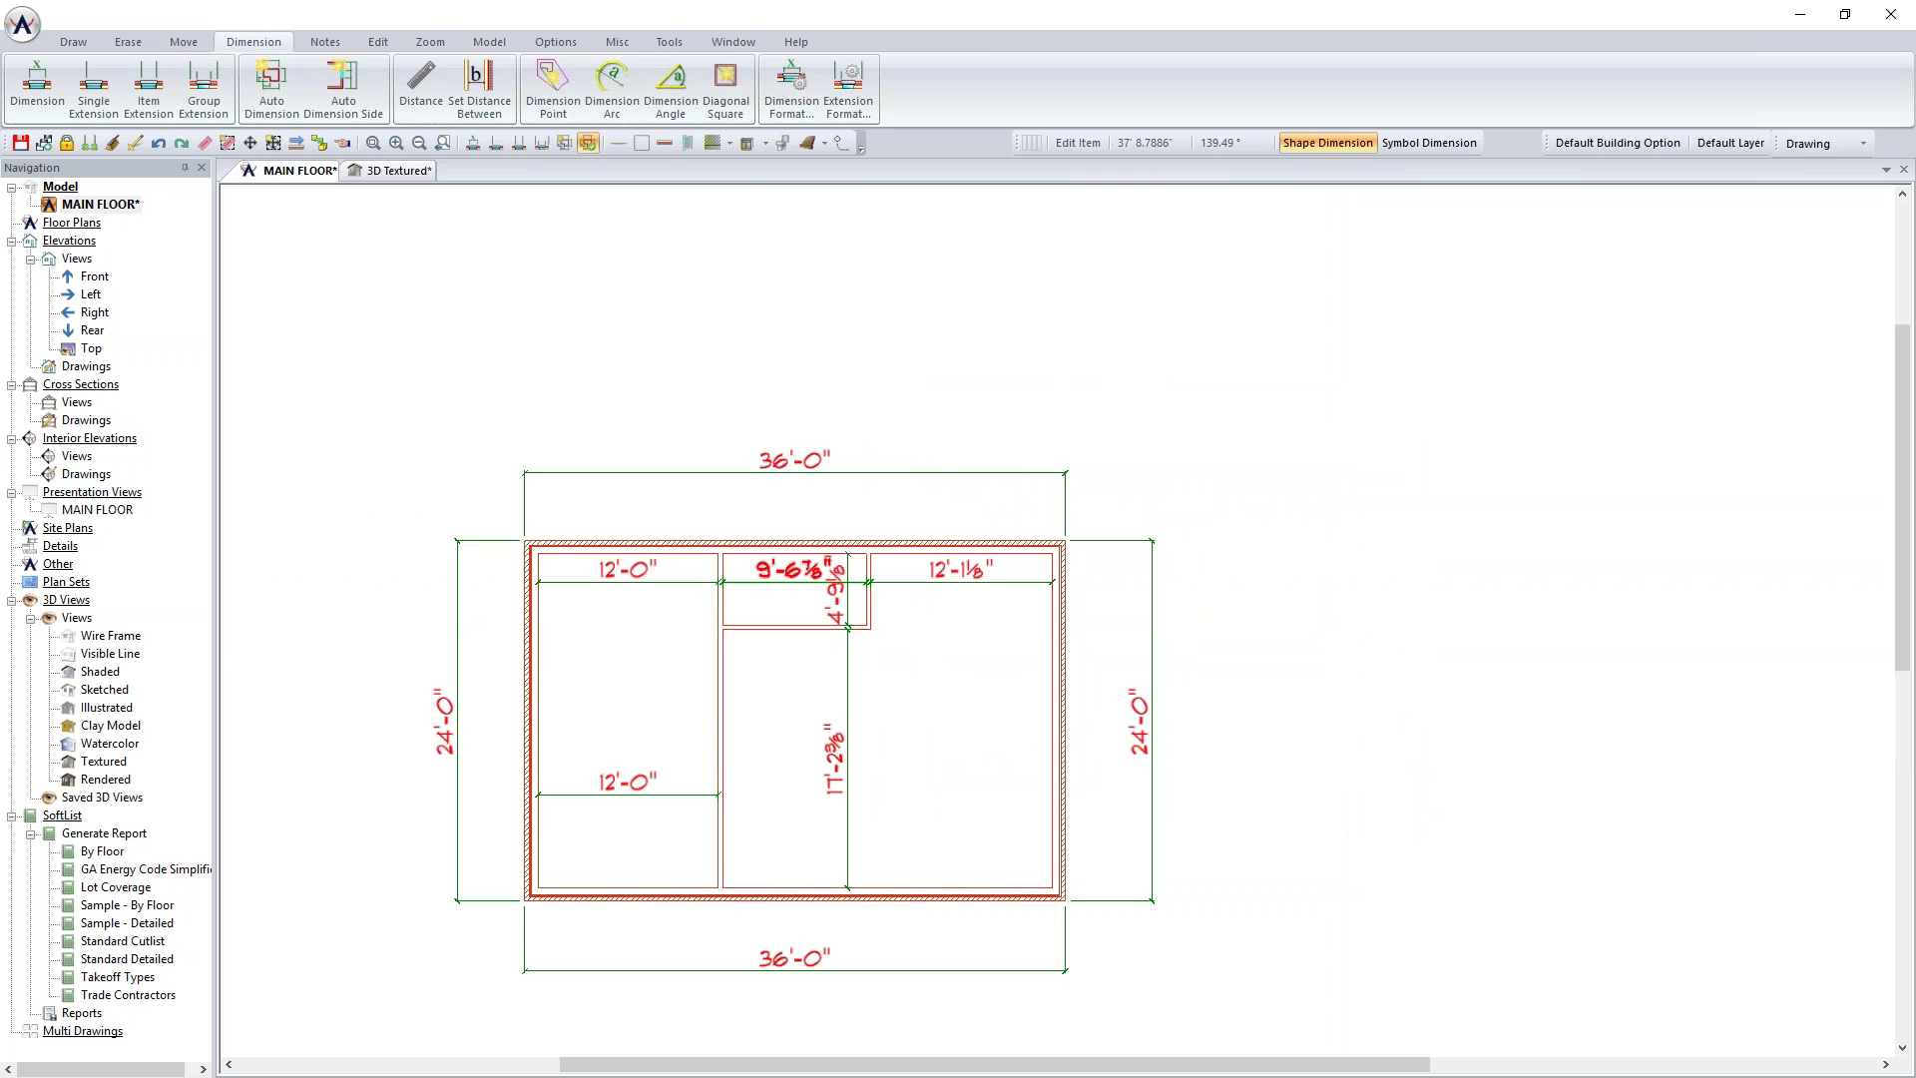
scroll(1057, 619, up, 5)
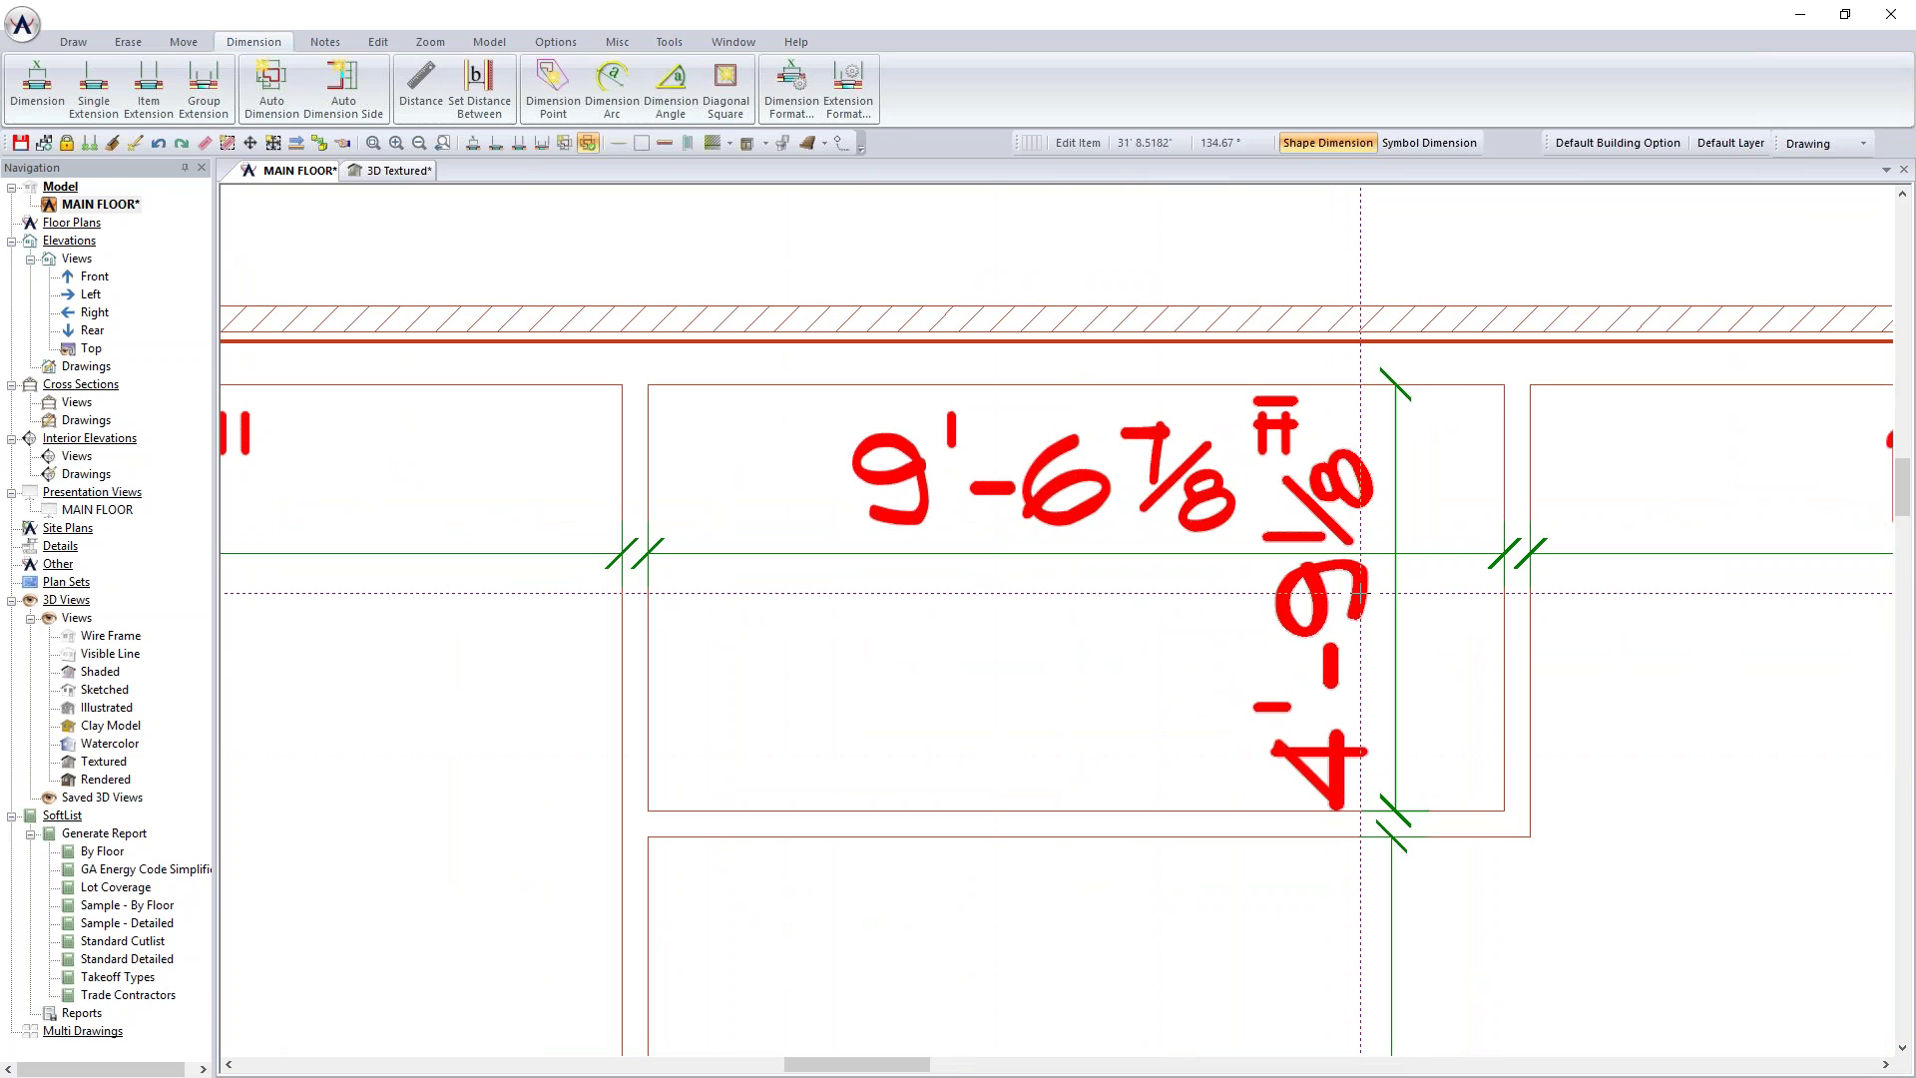
click(551, 44)
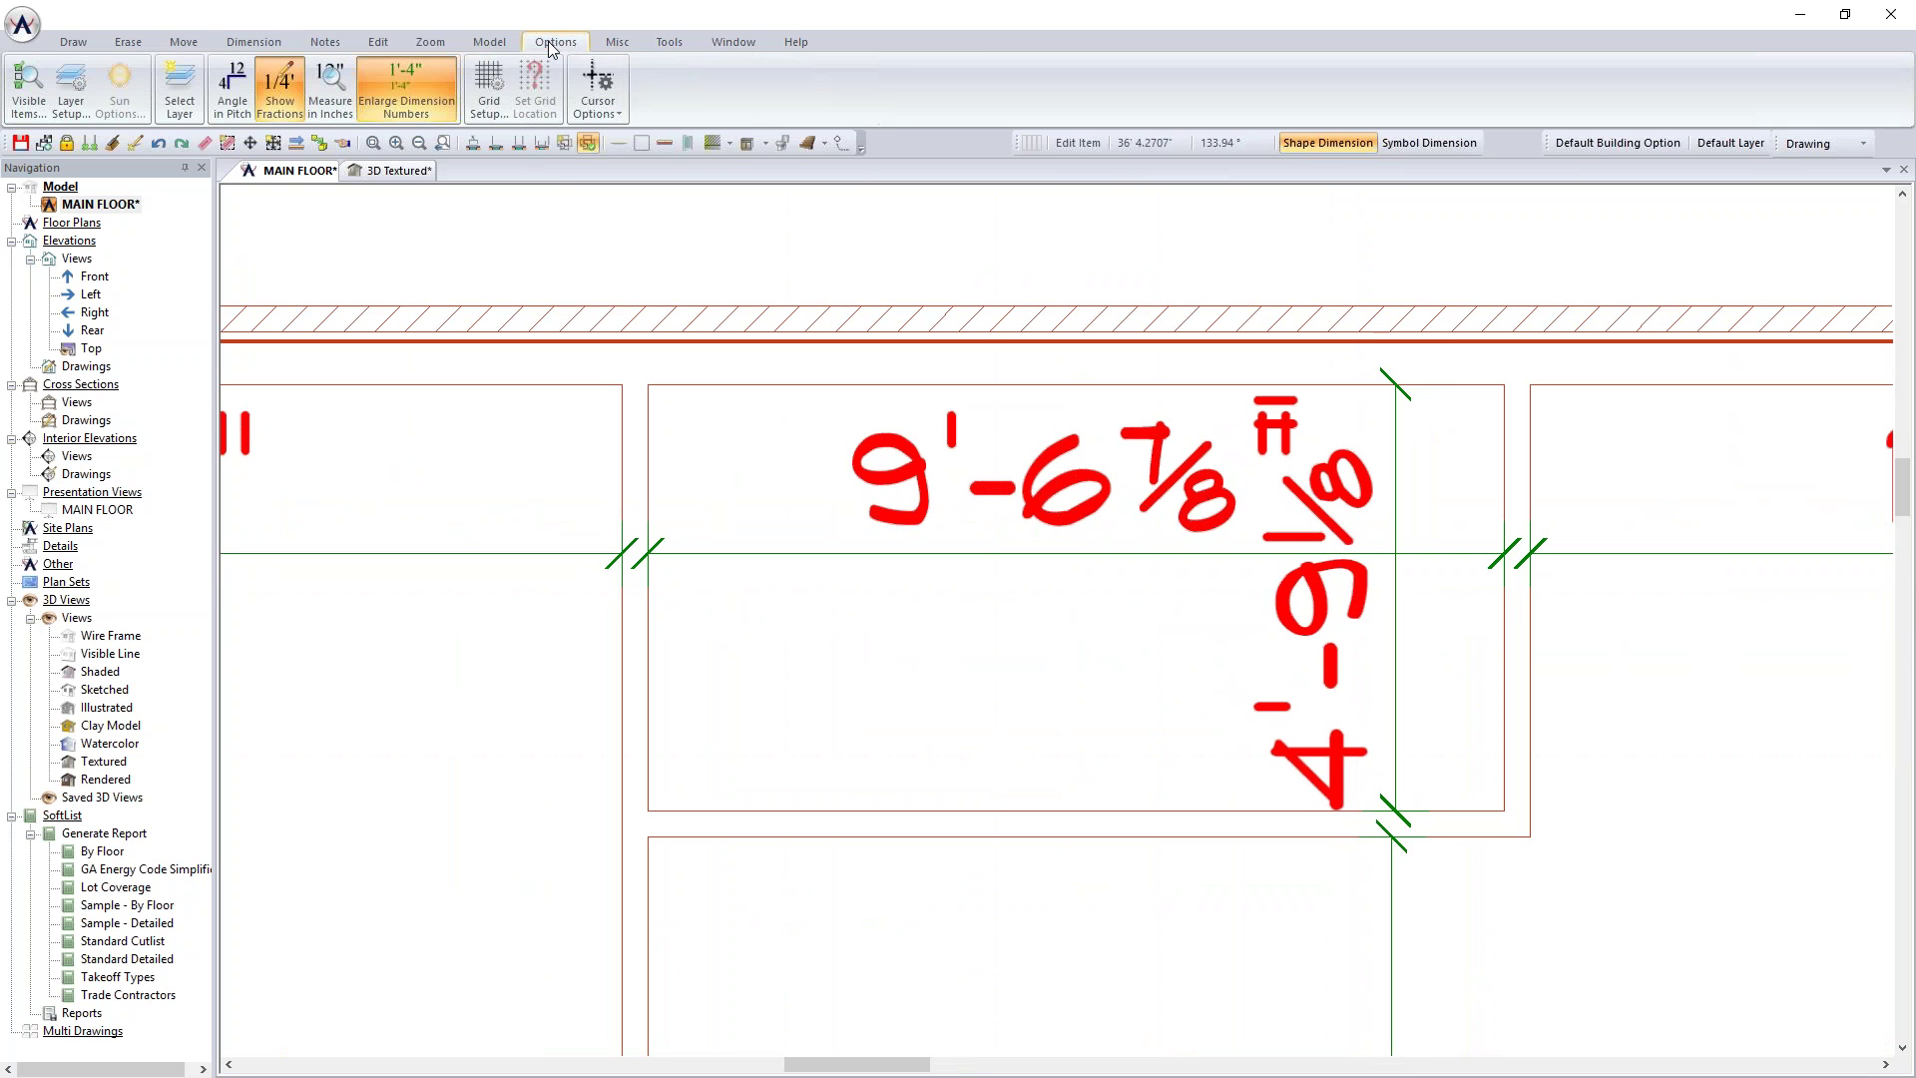
click(404, 104)
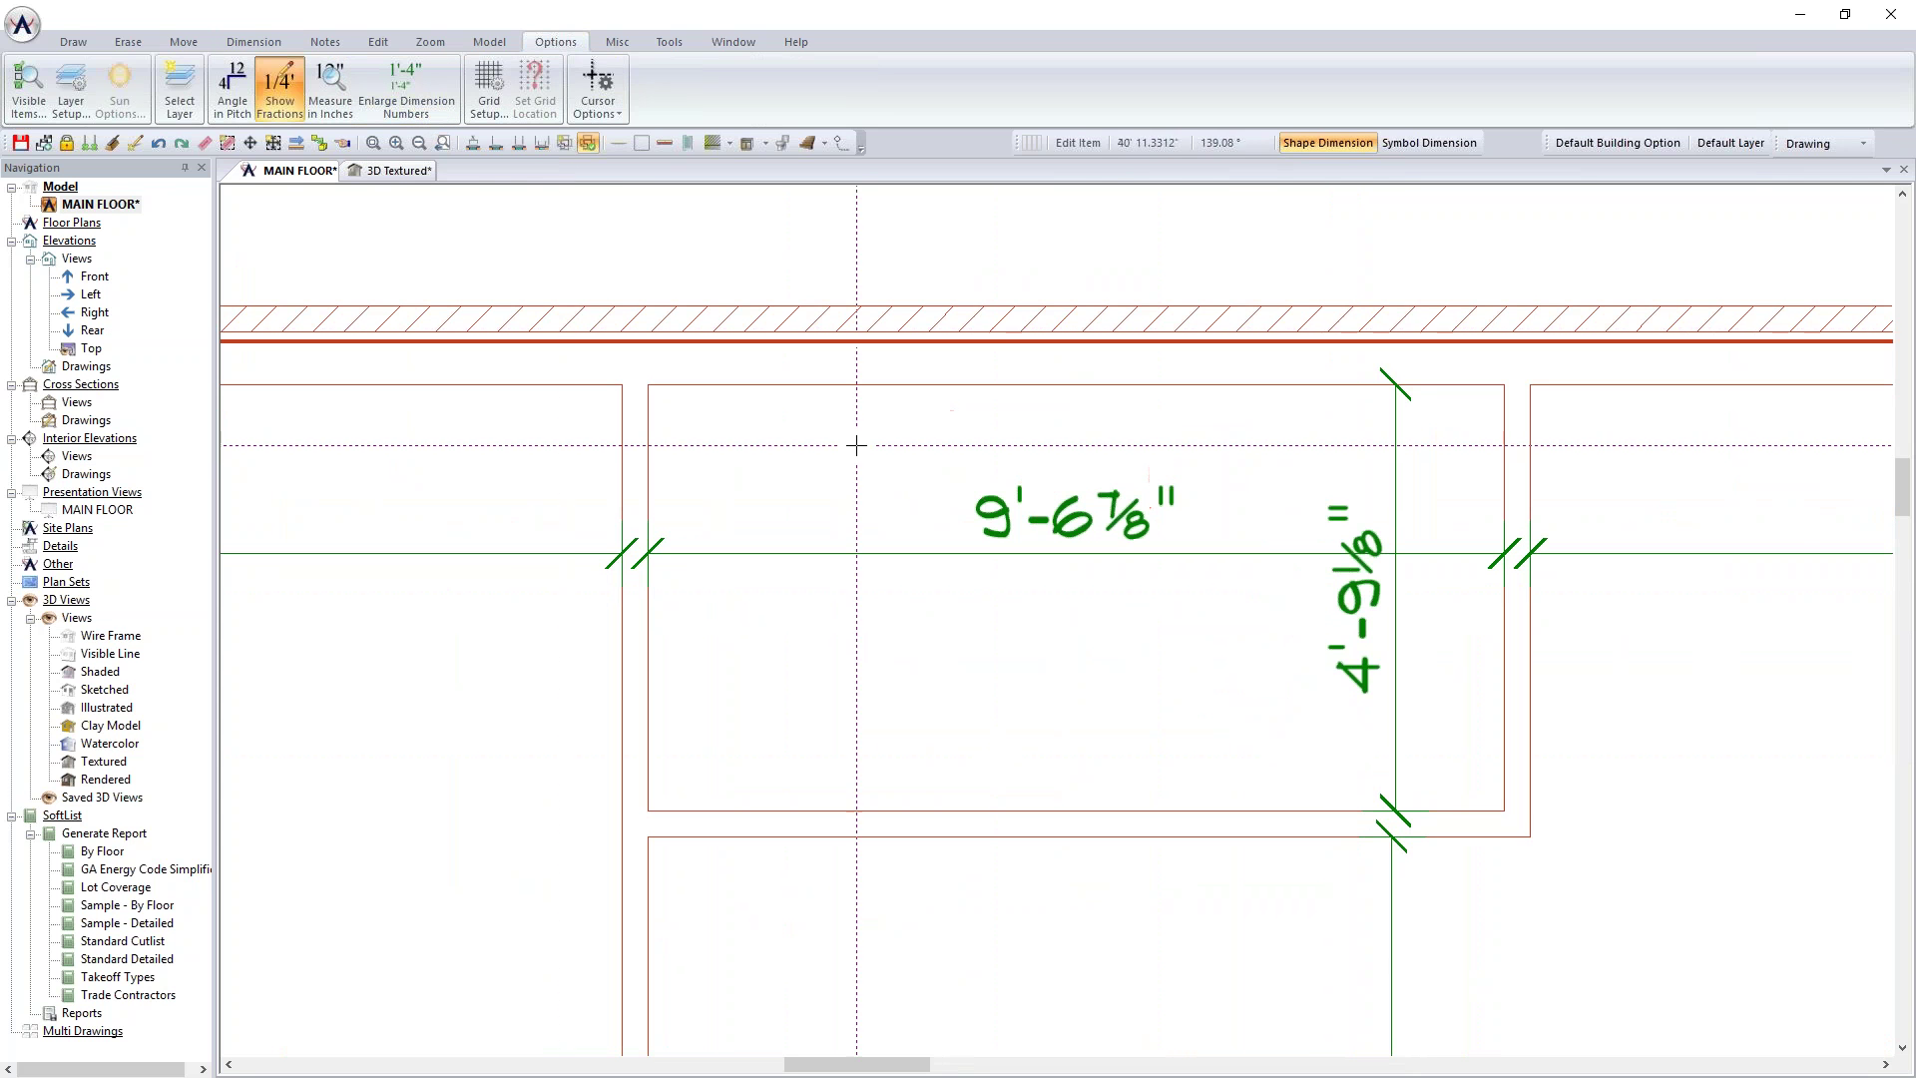
click(404, 100)
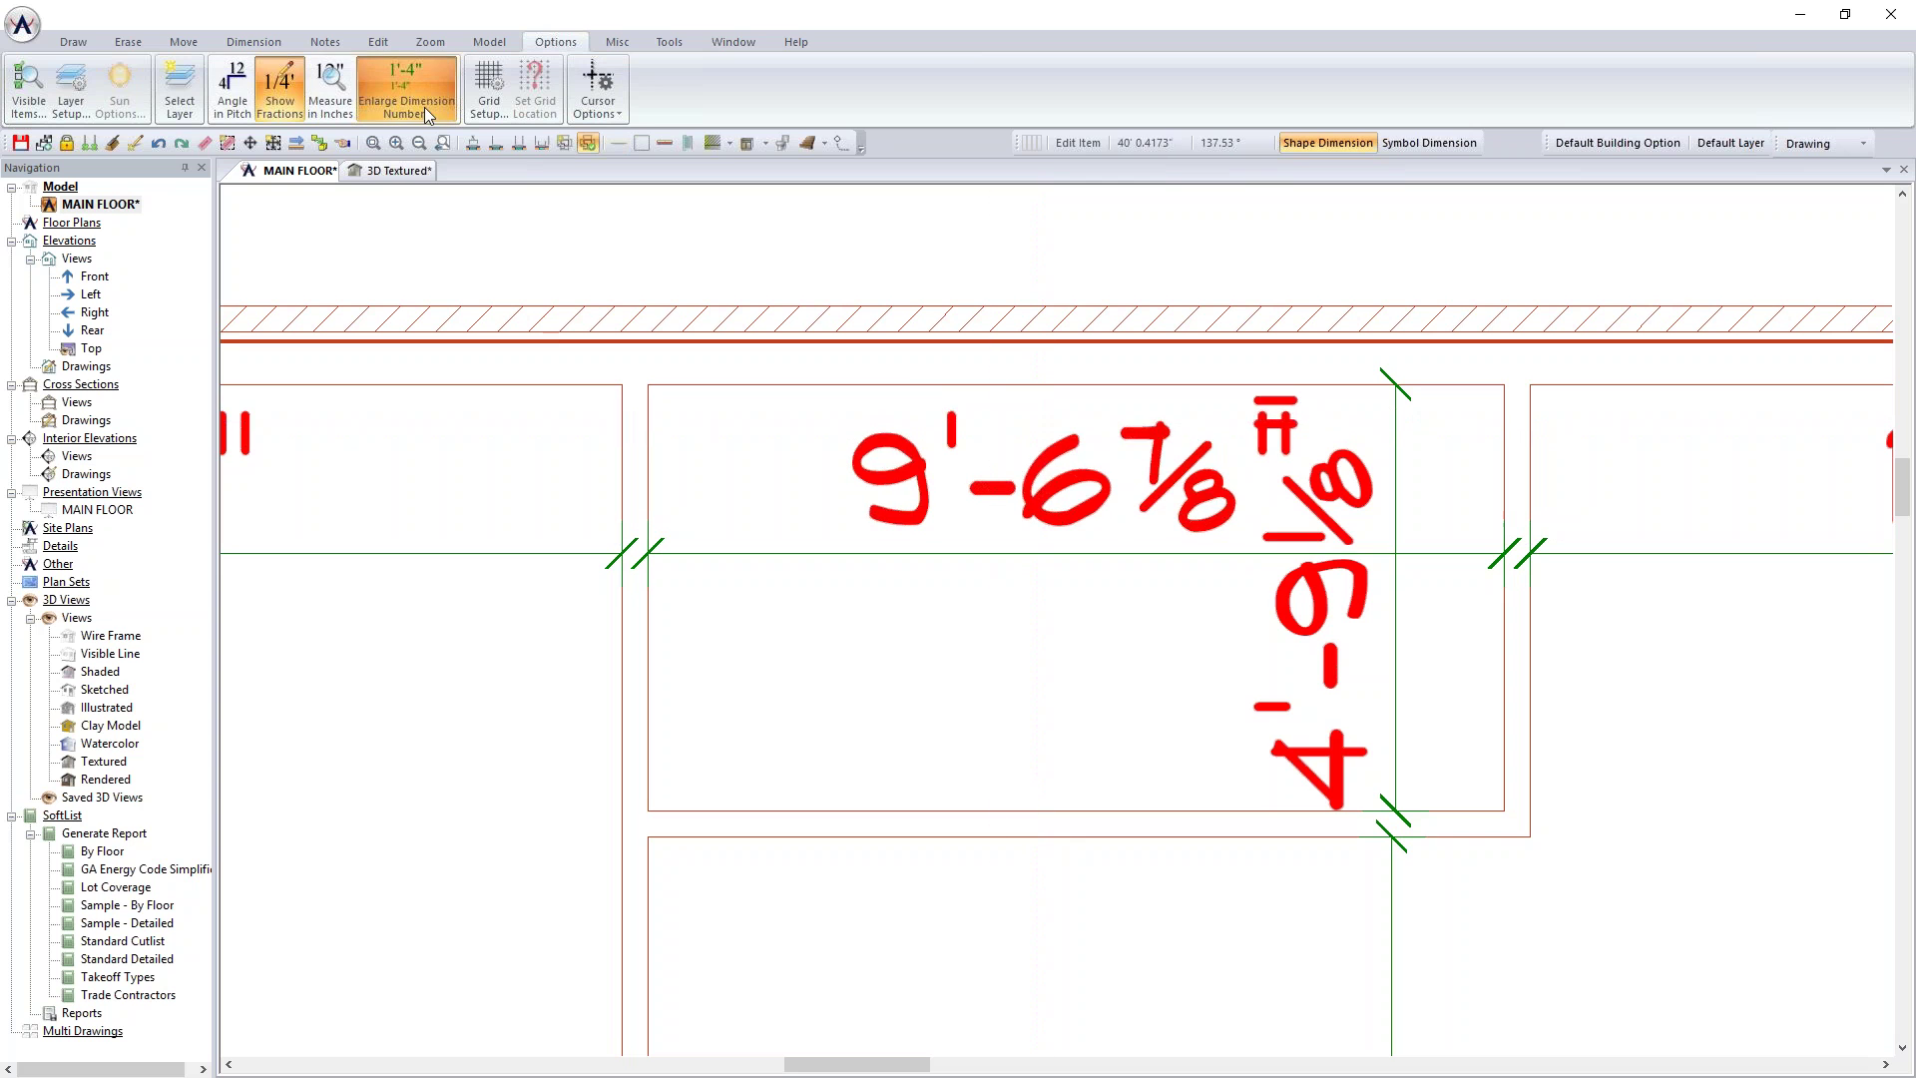
key(ctrl+q)
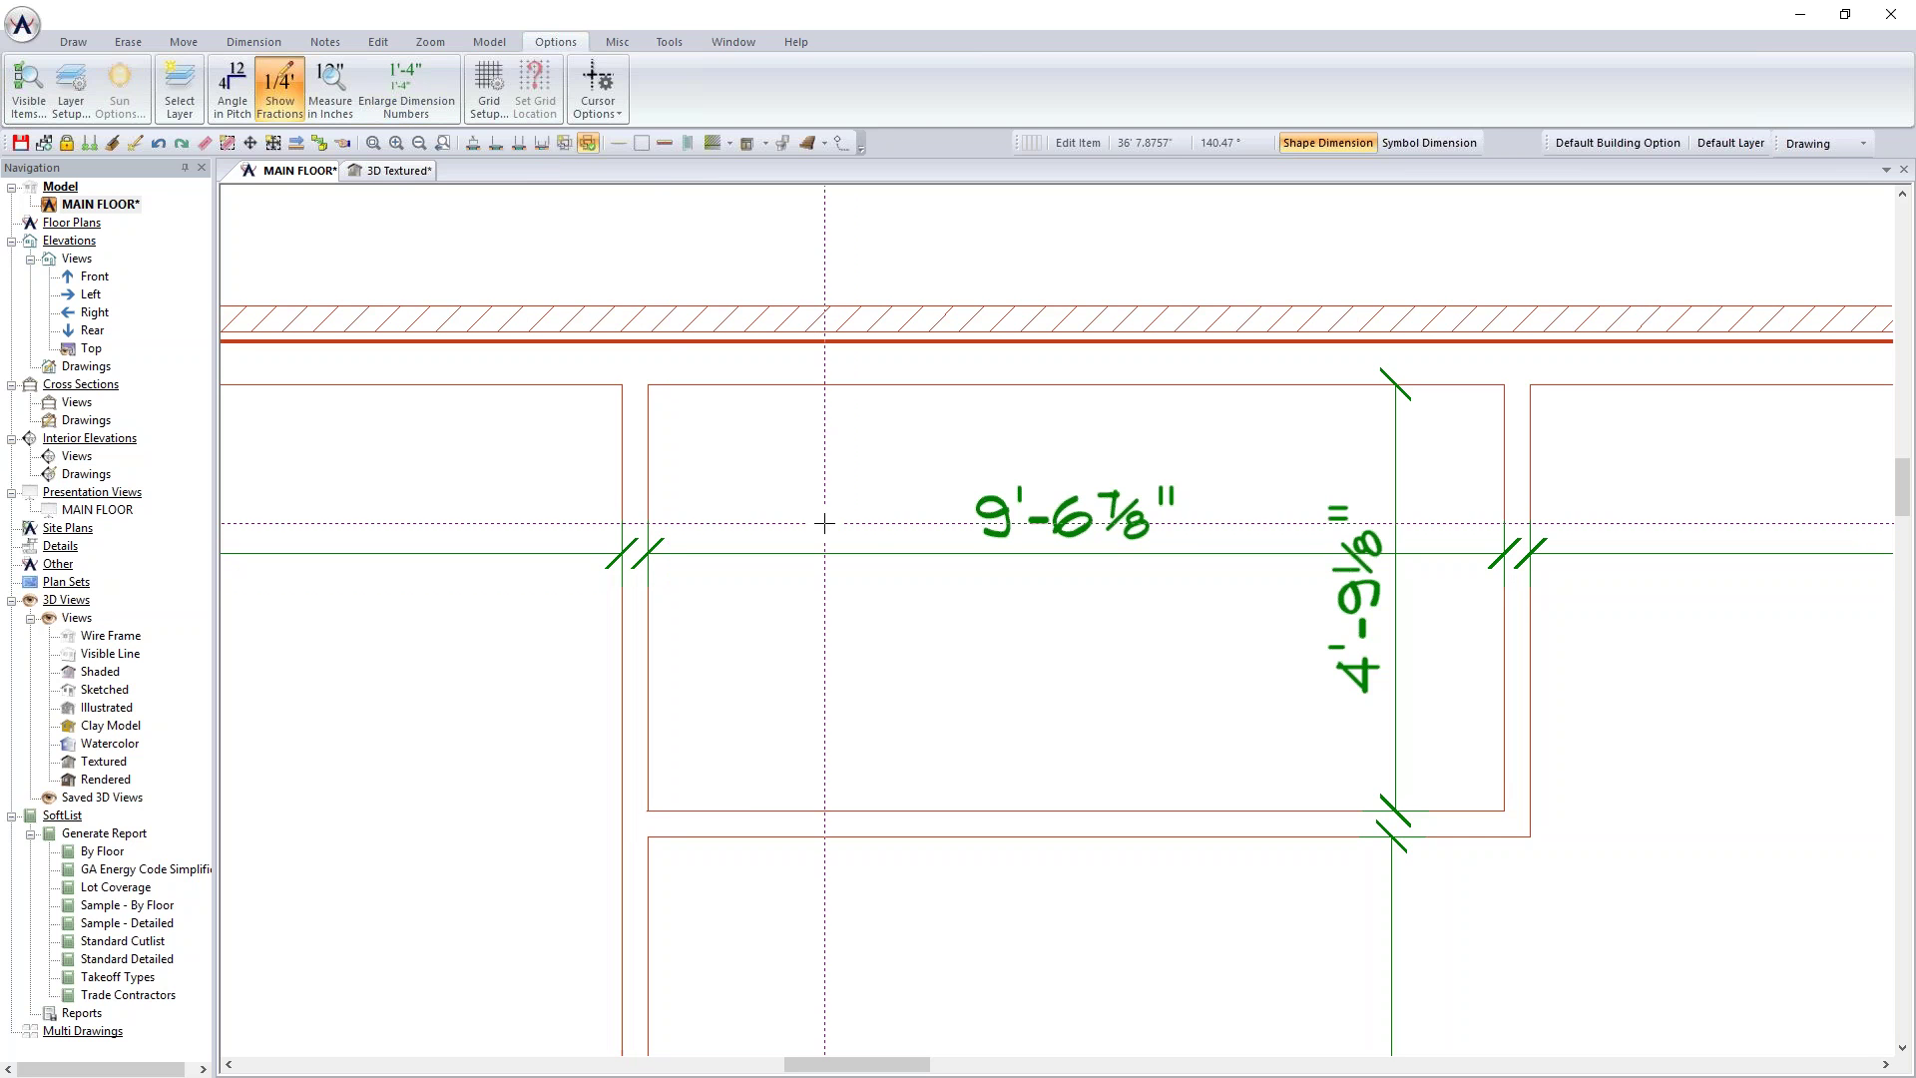
key(ctrl+q)
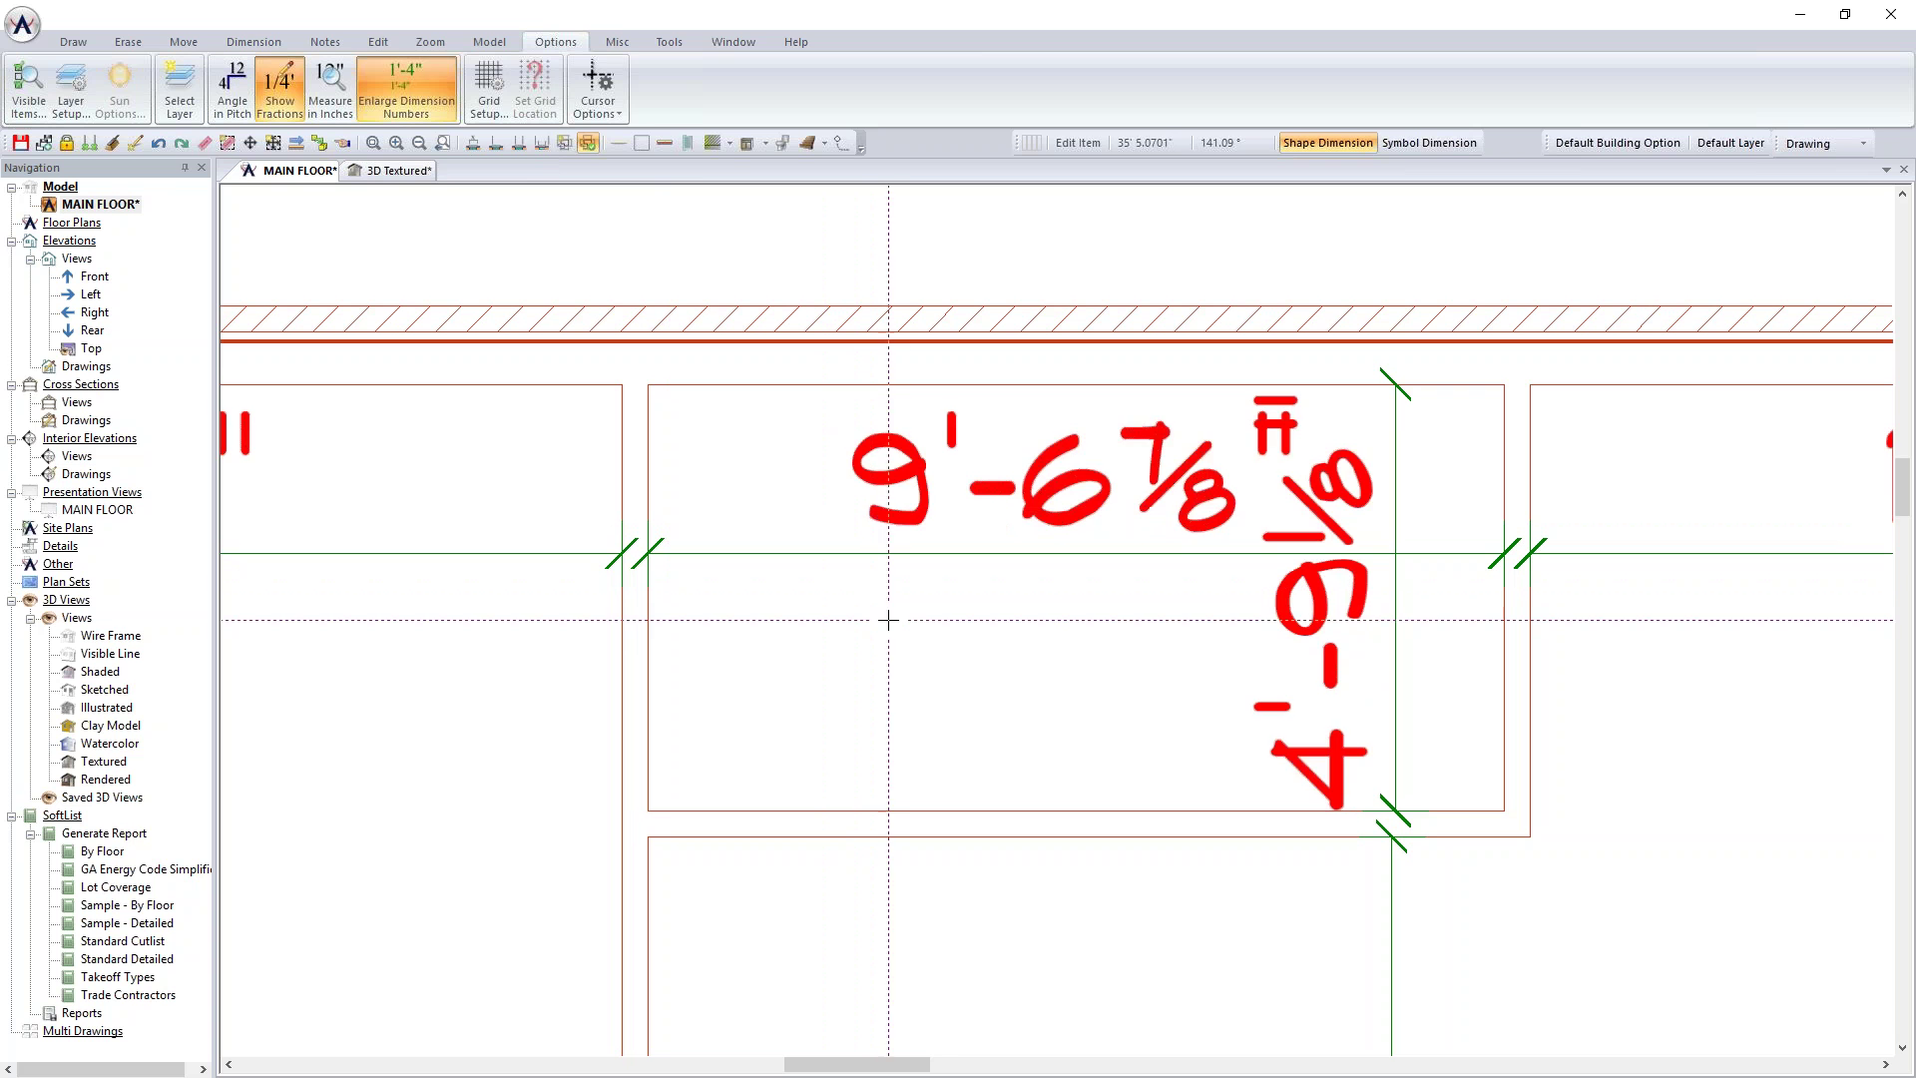
key(ctrl+q)
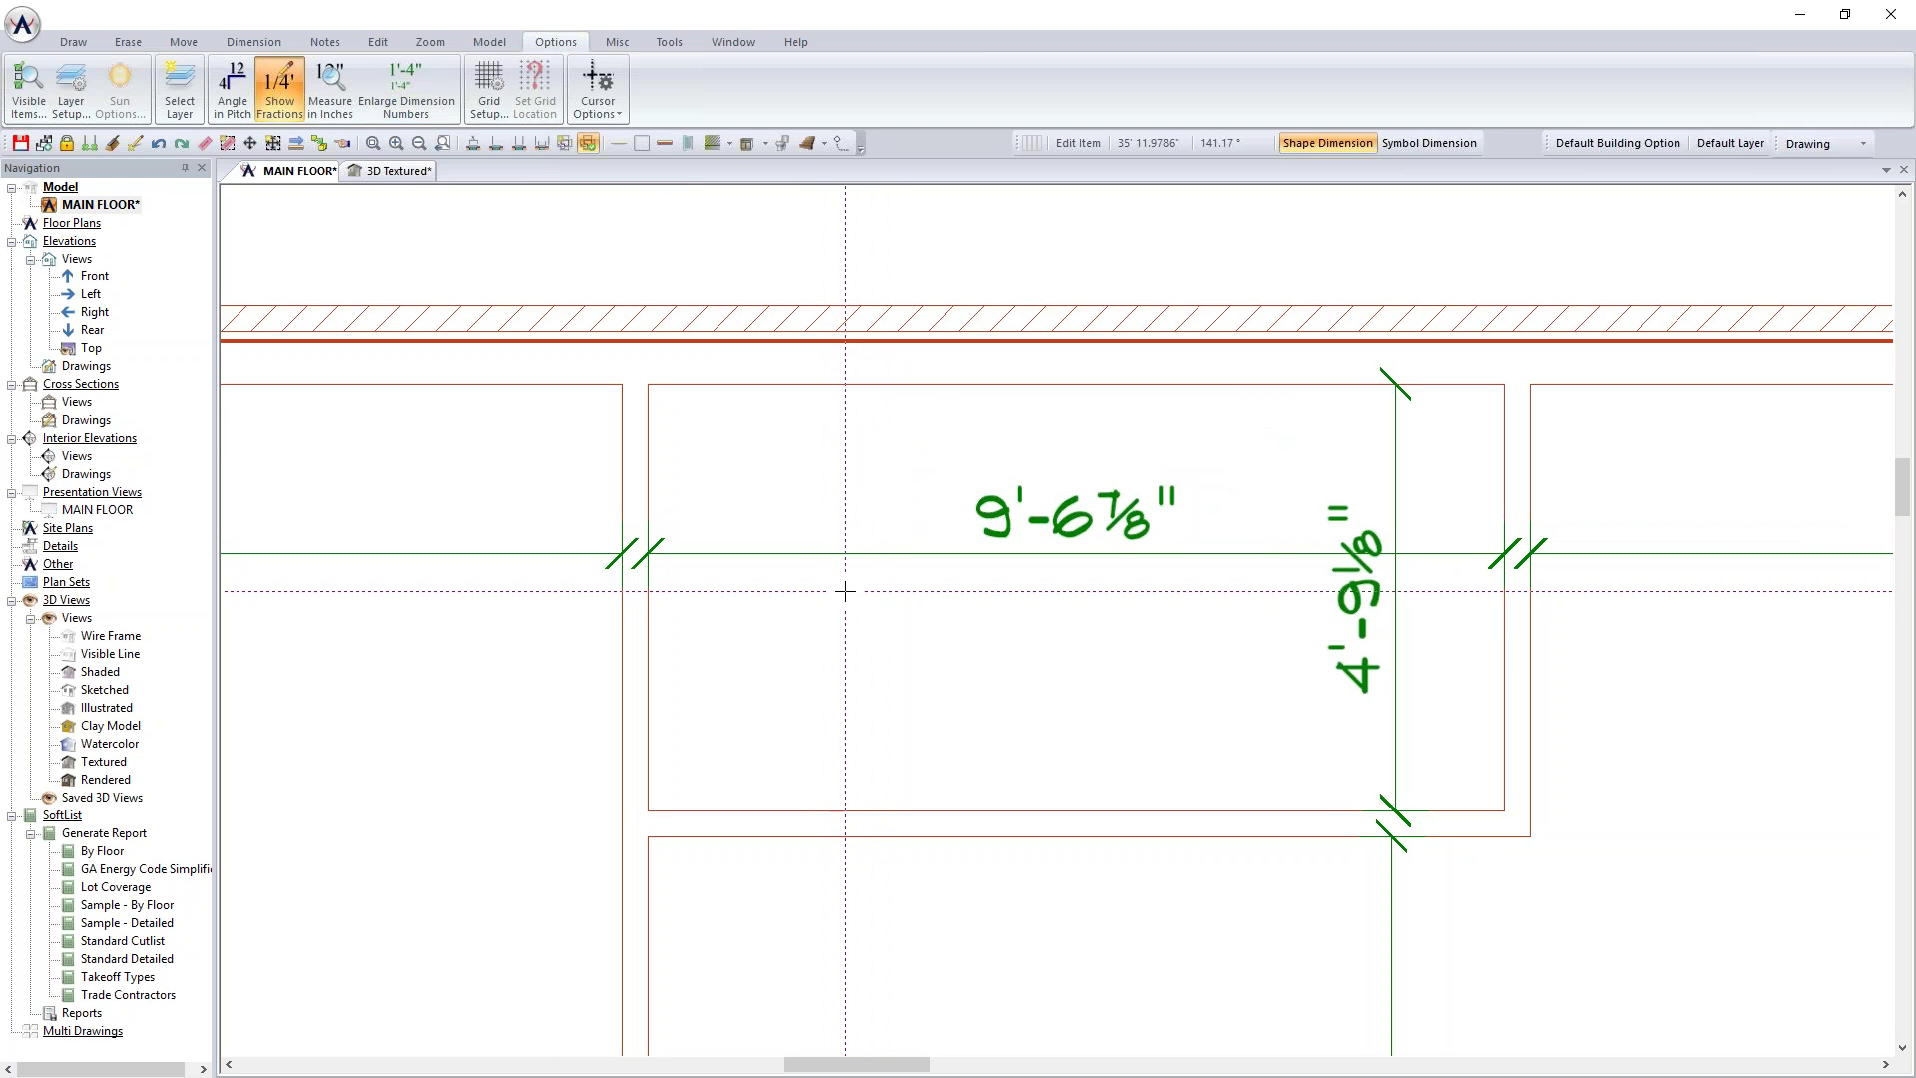
Step: Set the upper middle room's width dimension to 9', moving the partition on its right side
scroll(668, 609, down, 2)
right_click(998, 578)
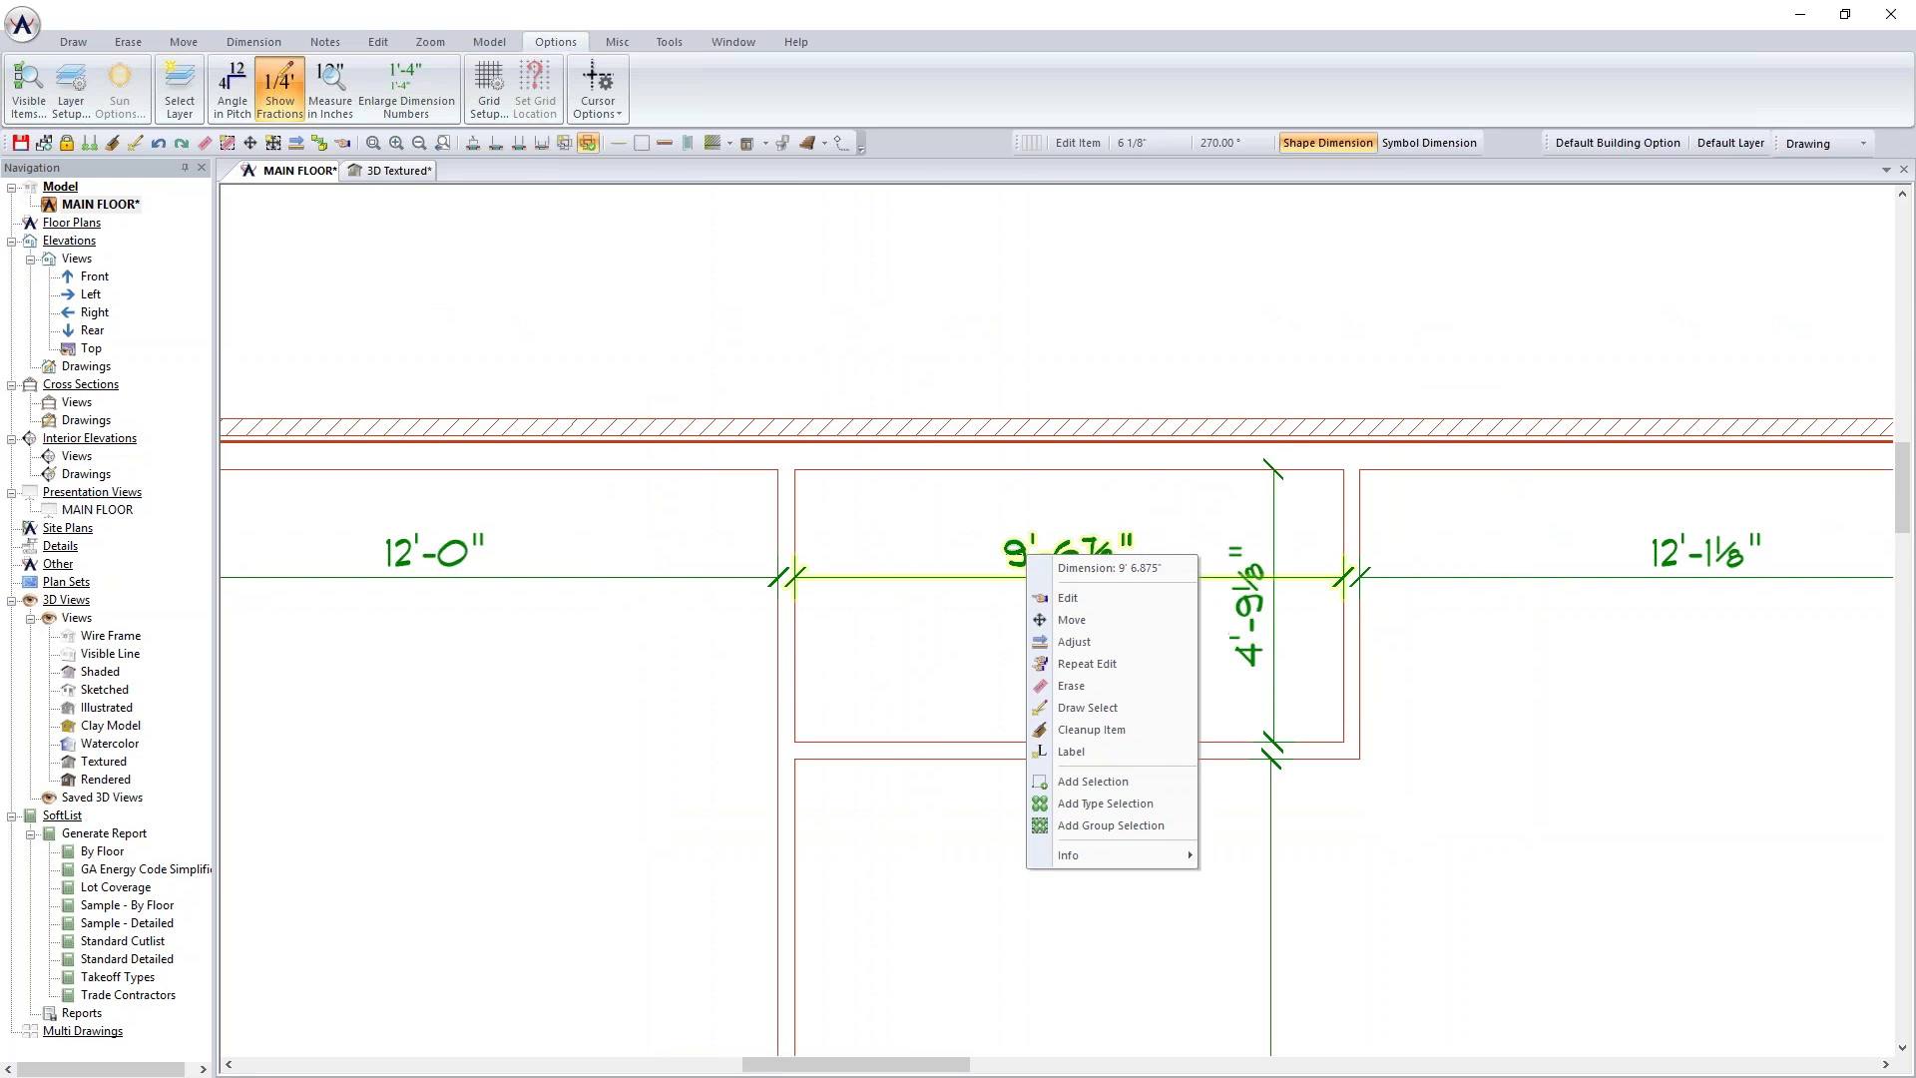
click(1098, 610)
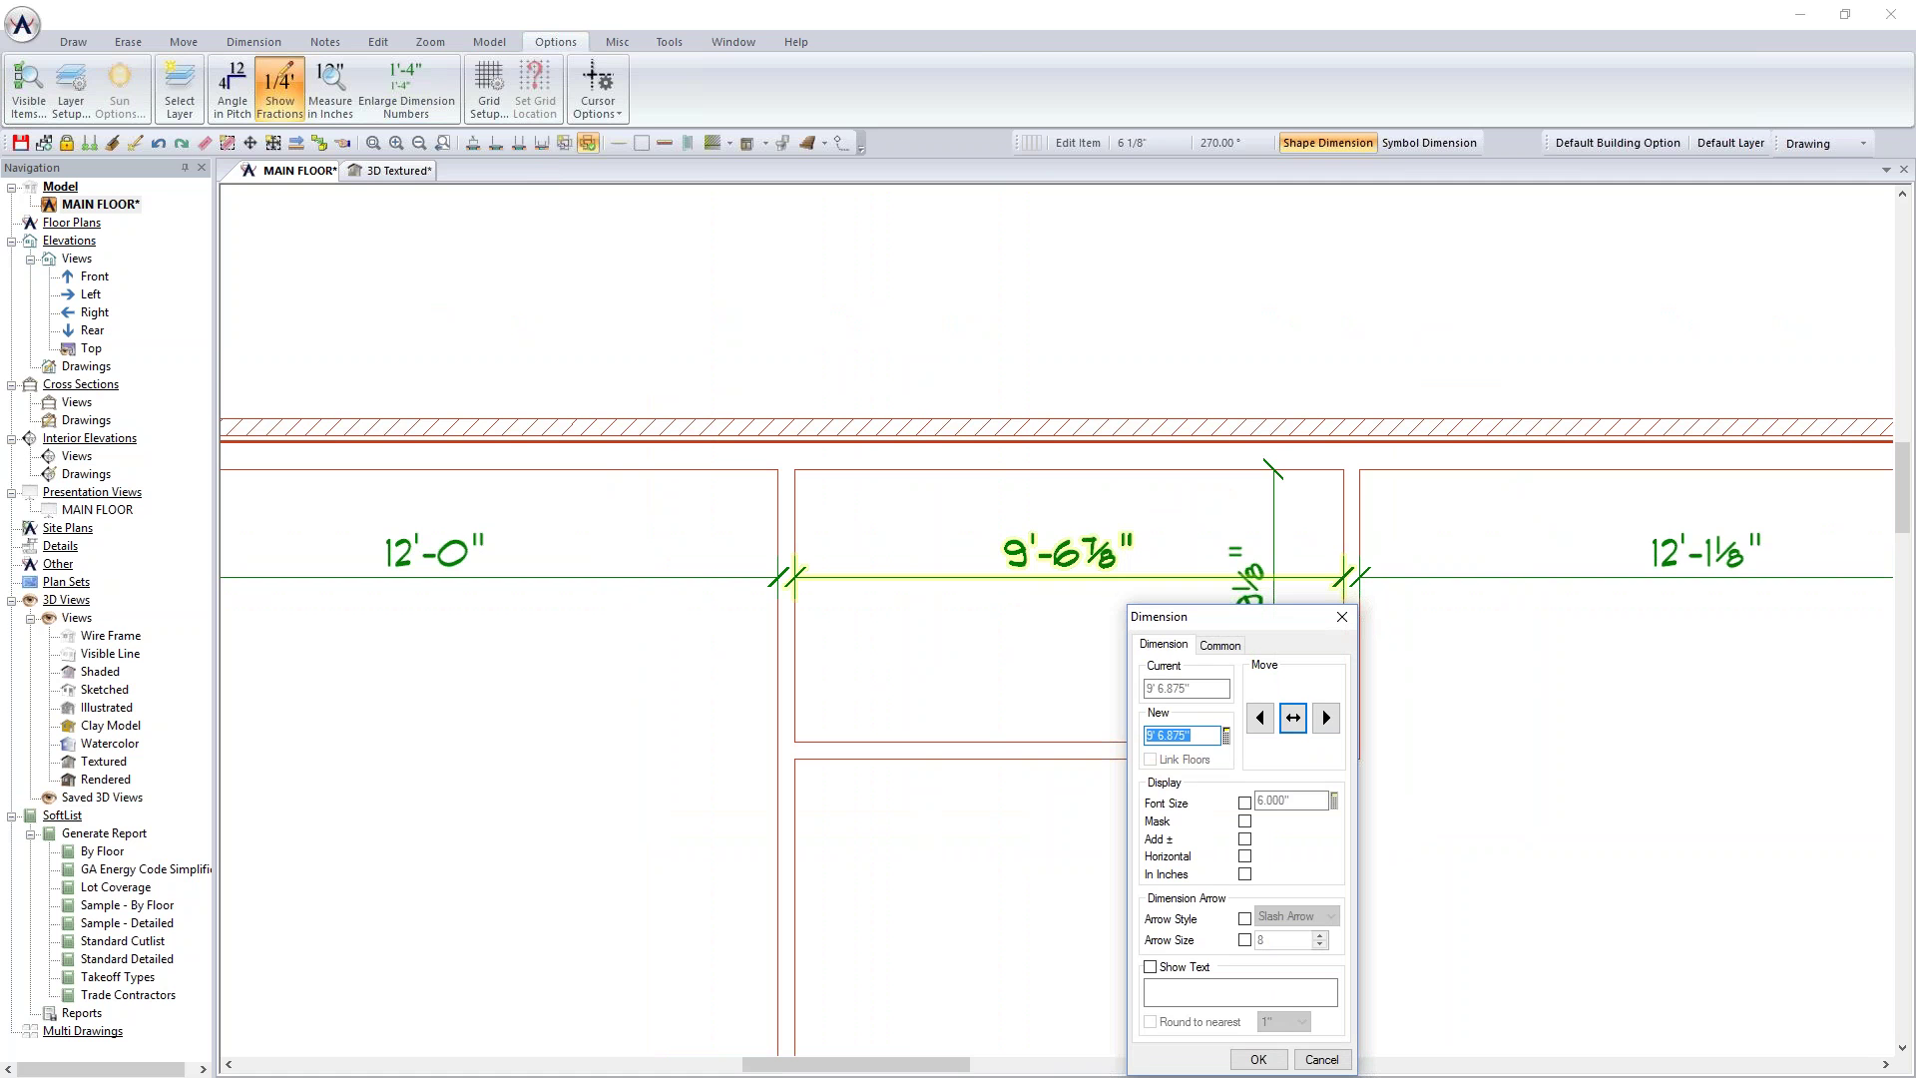
text(9')
key(Return)
click(1325, 718)
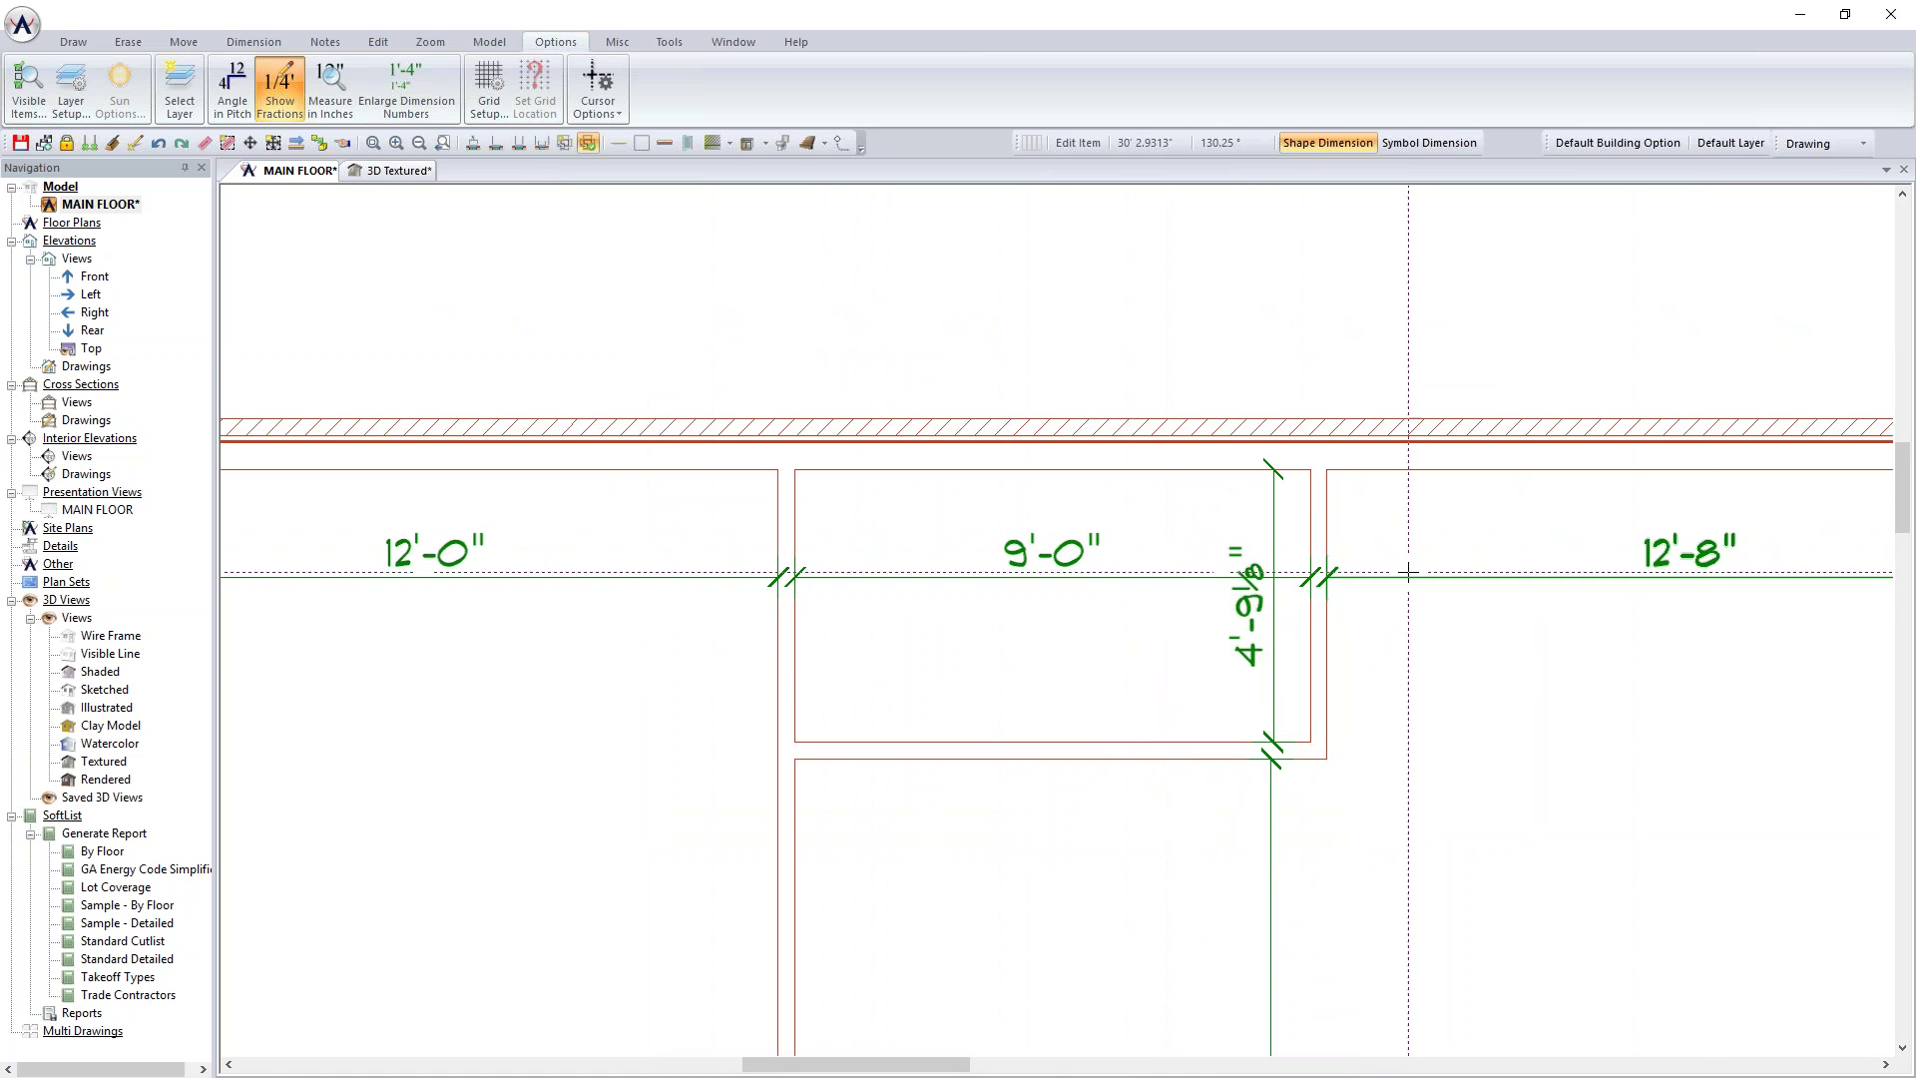
Step: Set the upper middle room's depth dimension to 5', moving its lower partition down
double_click(1272, 620)
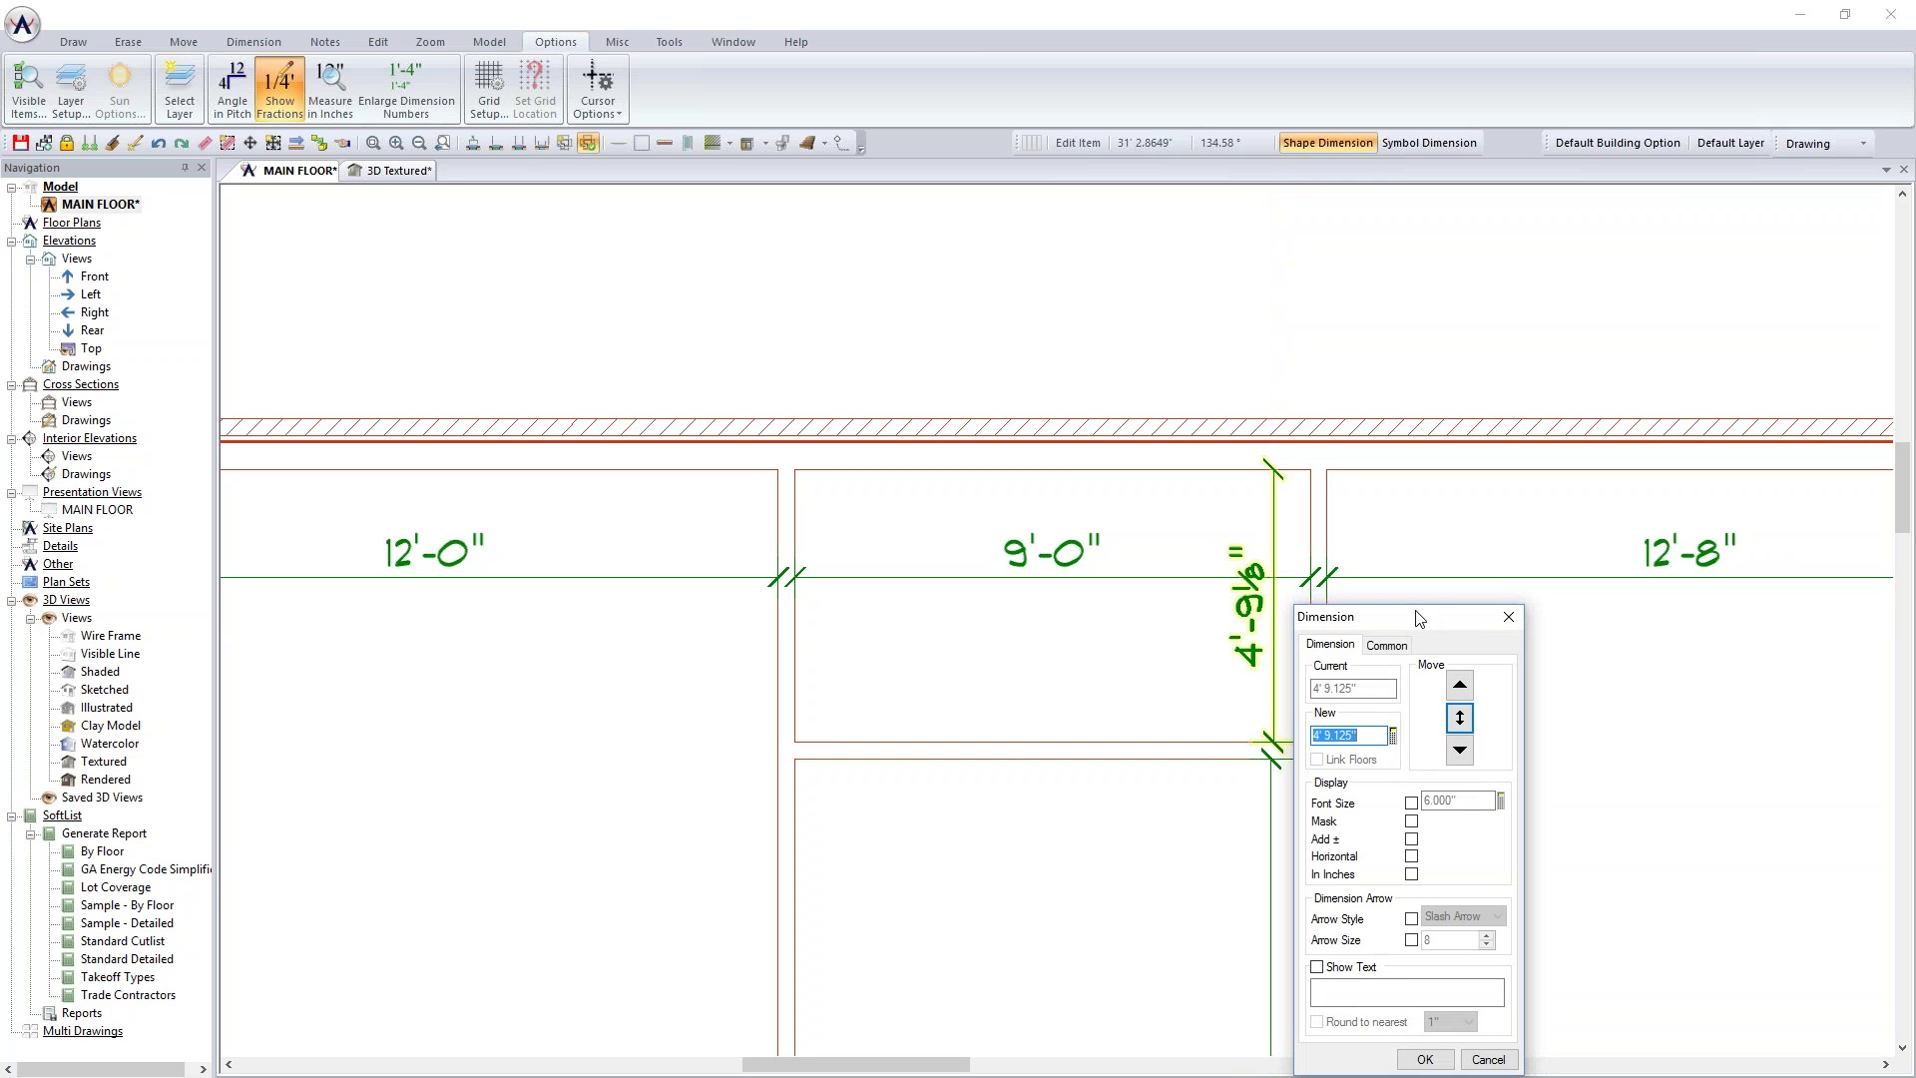
text(5)
key(Tab)
click(1459, 750)
key(Return)
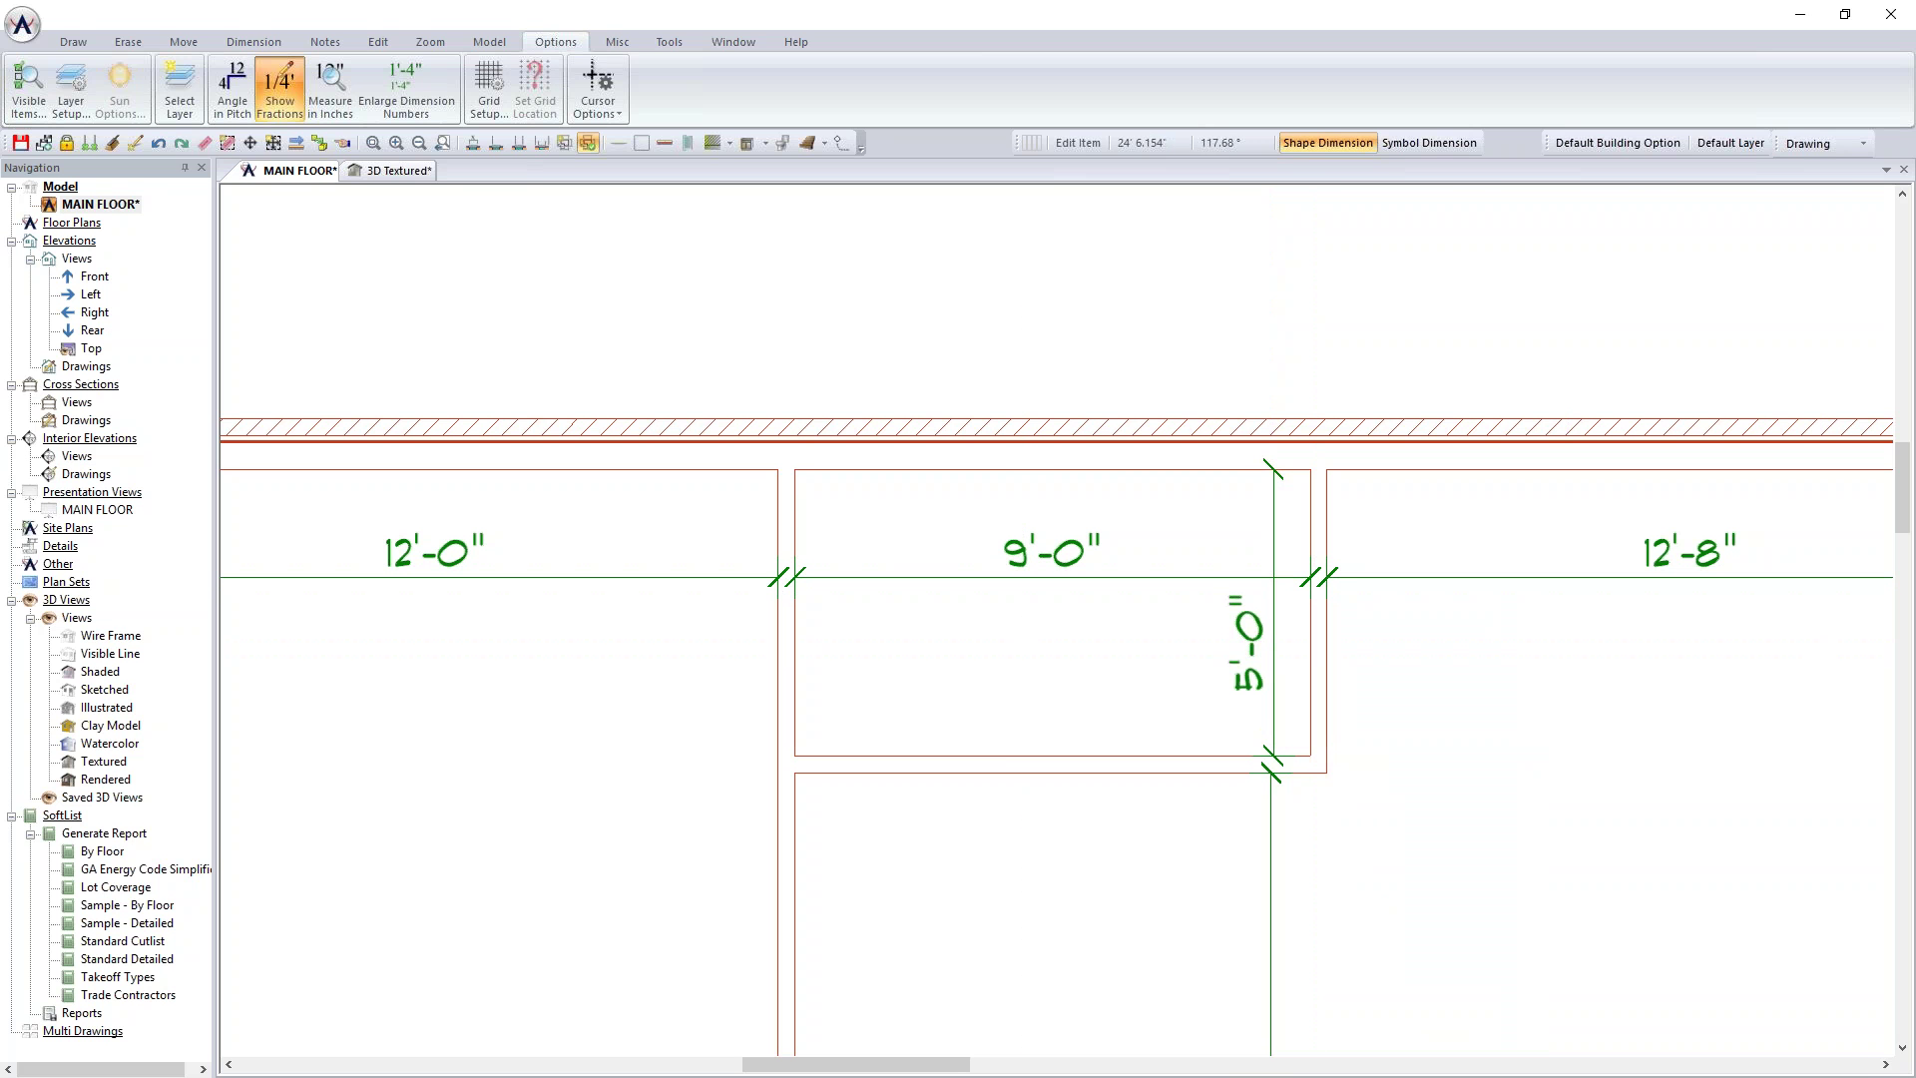
click(444, 146)
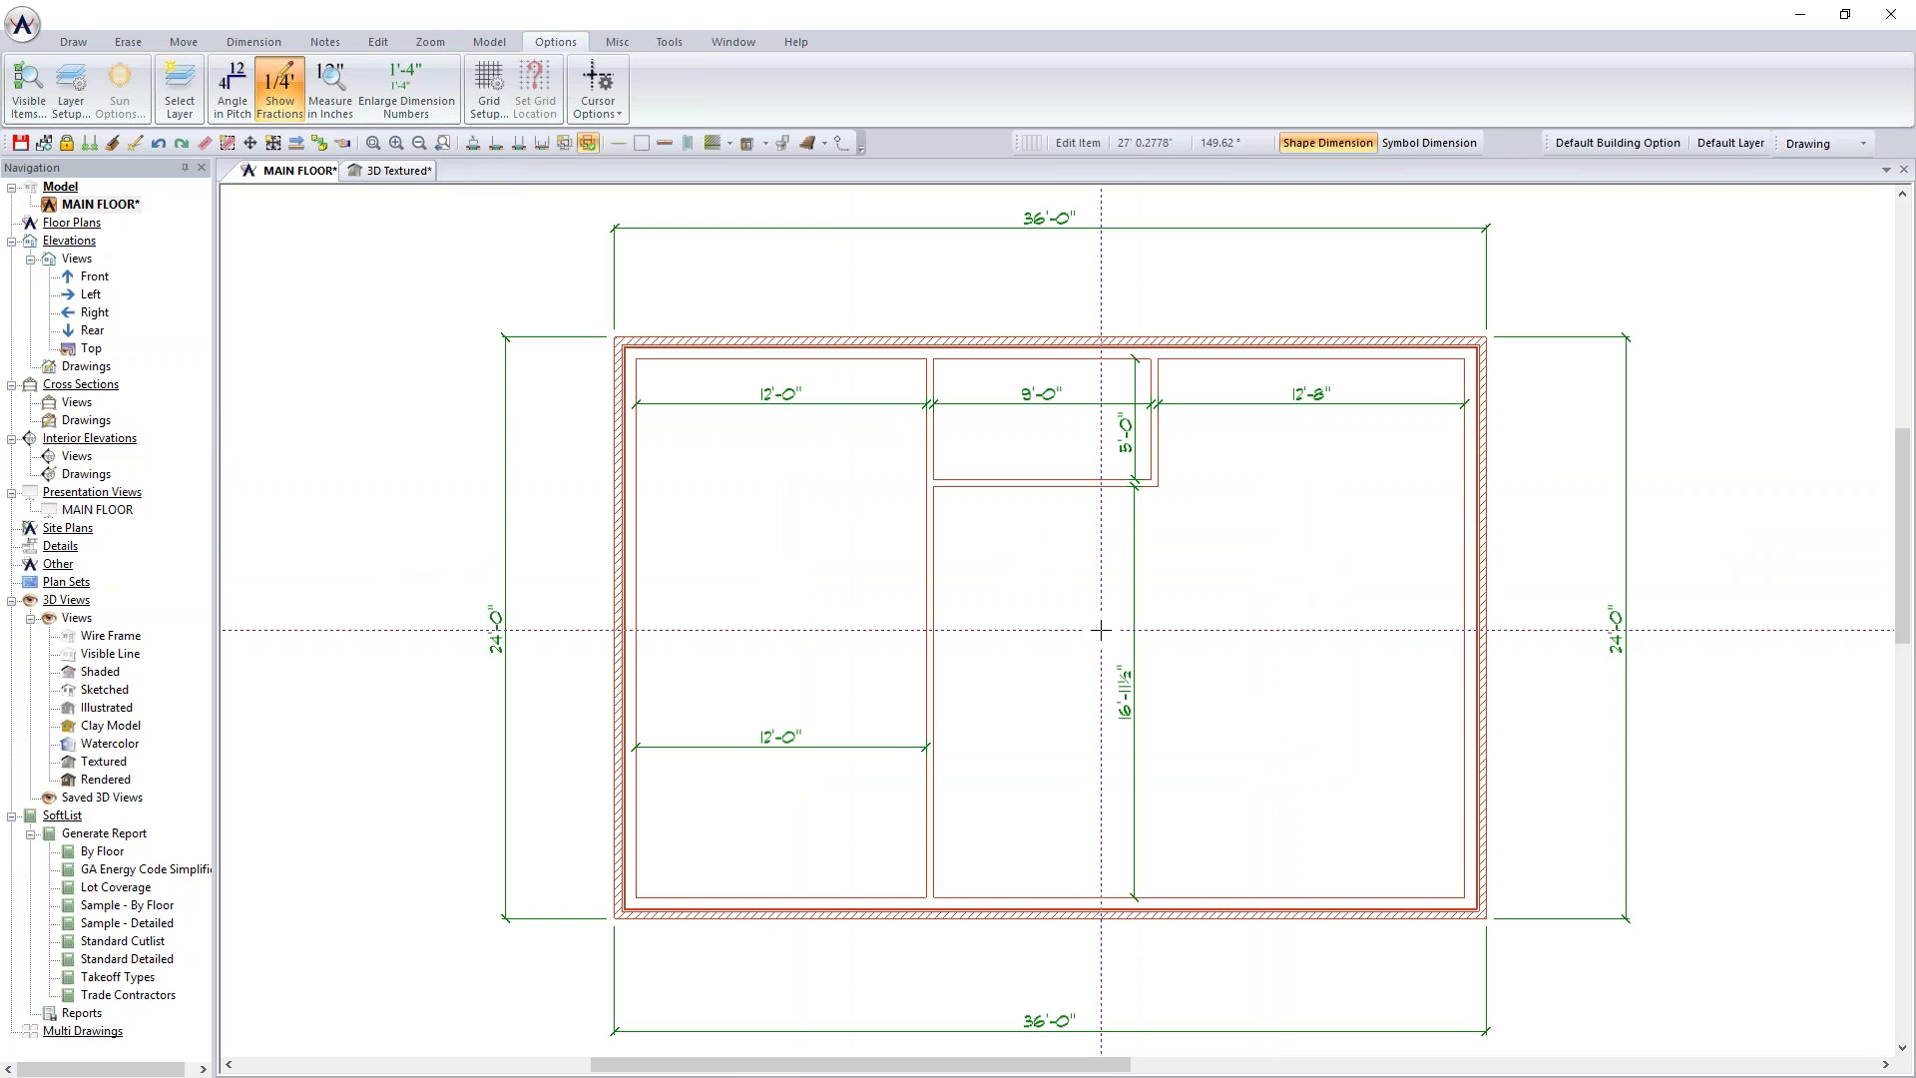
Step: Rotate around the textured 3D model to examine the interior partitions and brick exterior from different sides
click(391, 170)
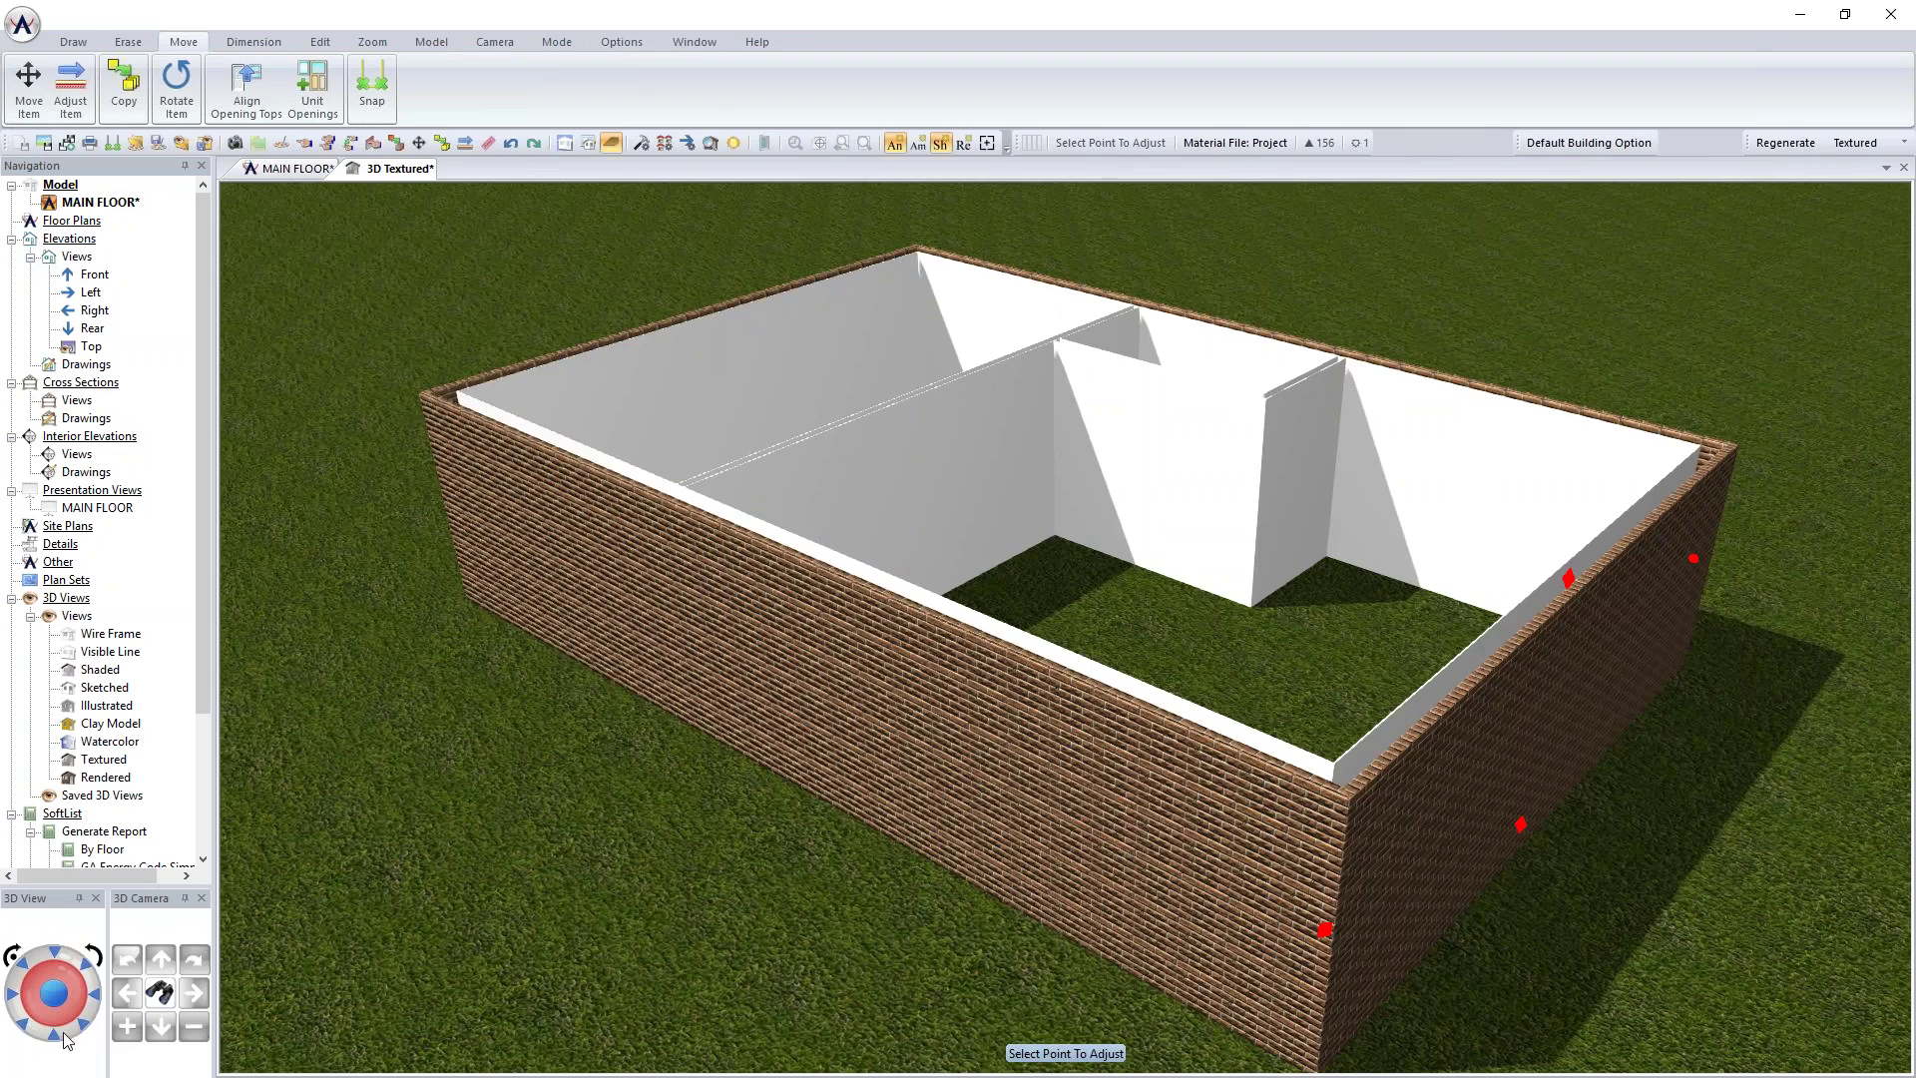
click(22, 1030)
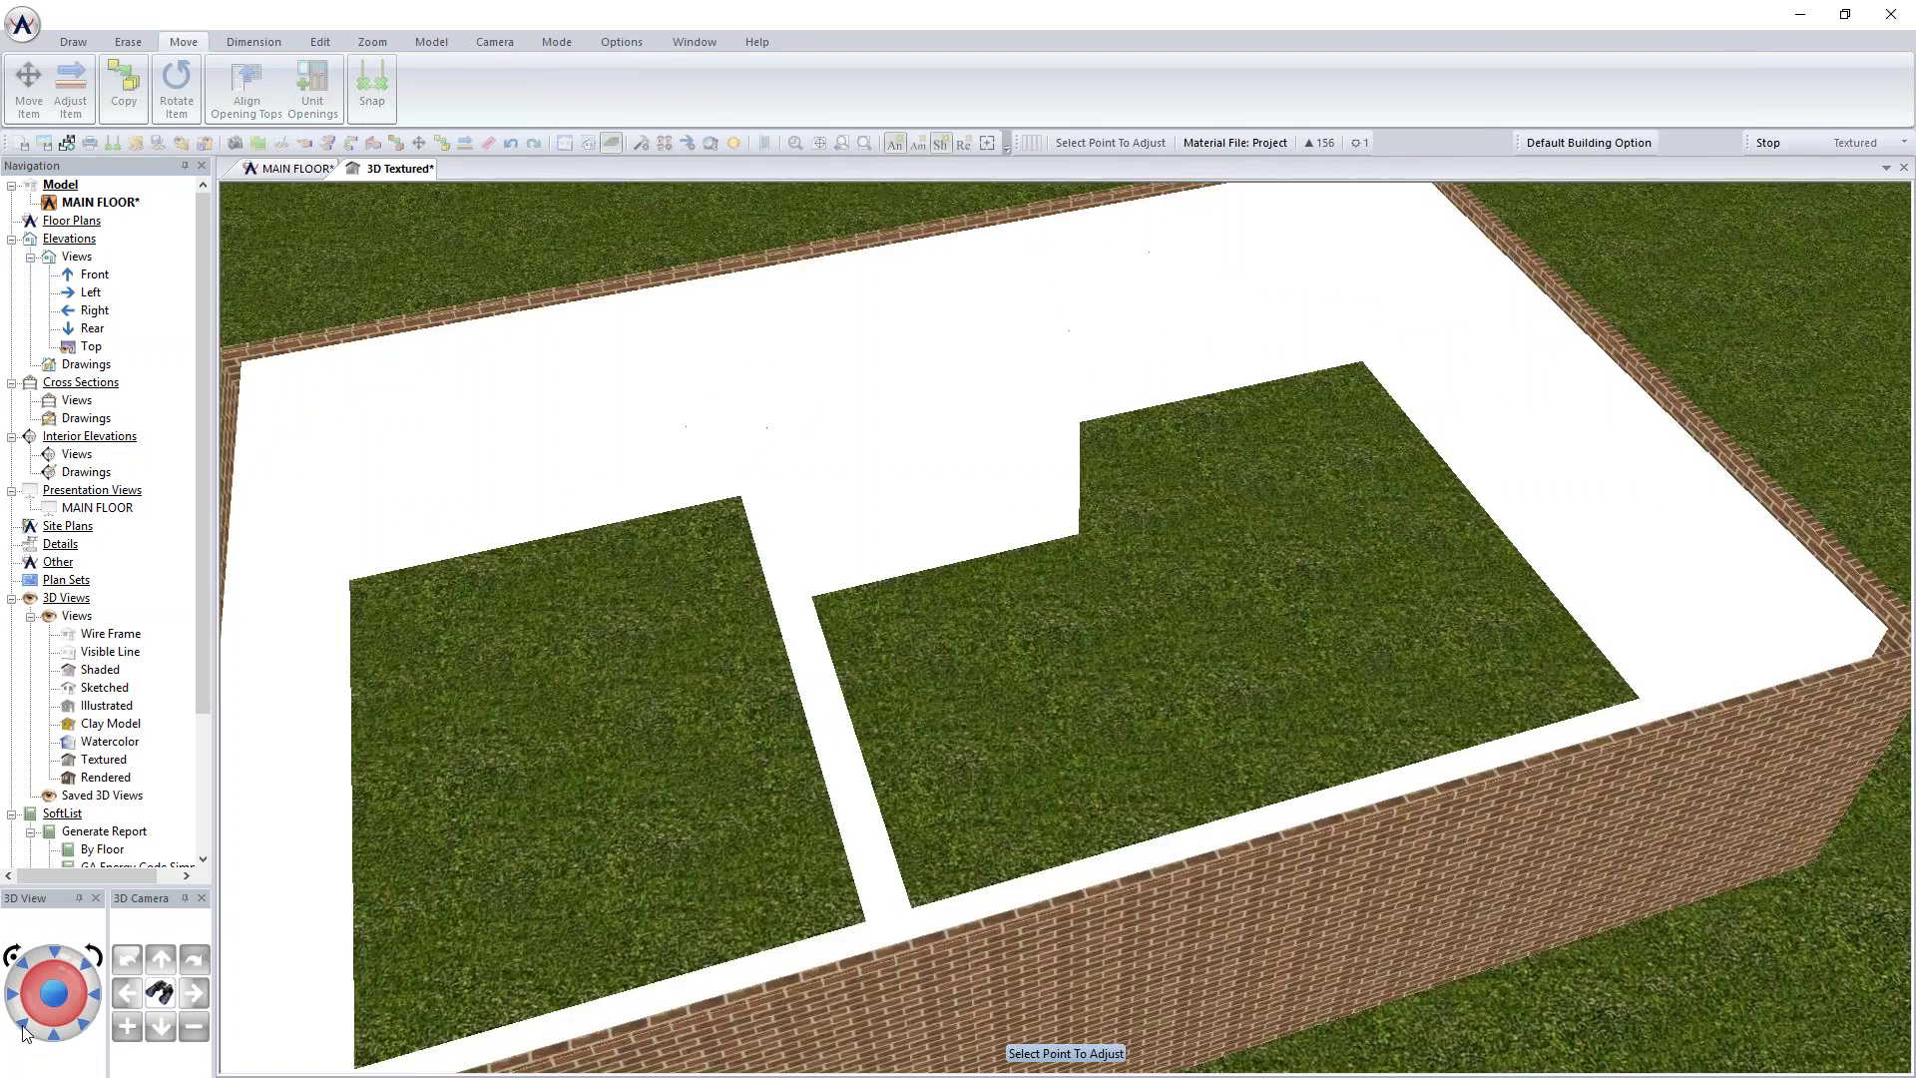
click(20, 960)
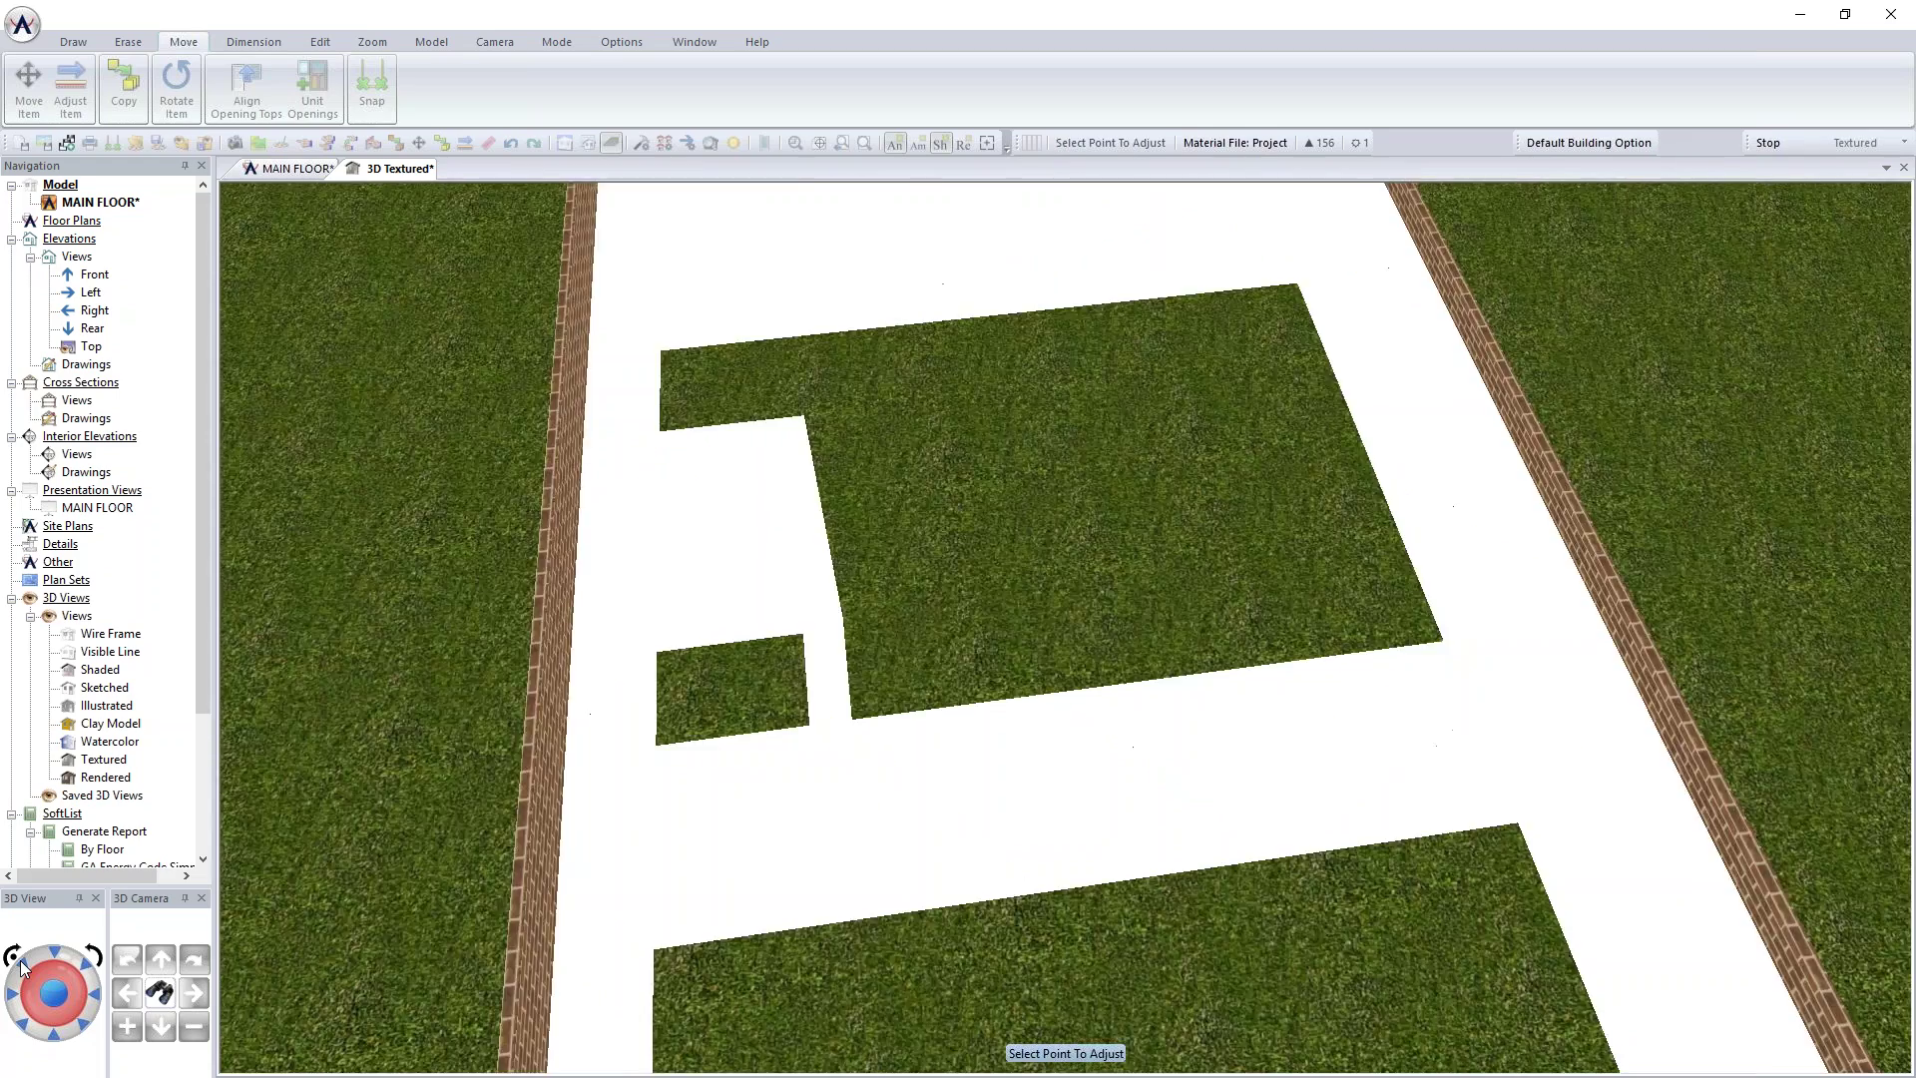
click(90, 970)
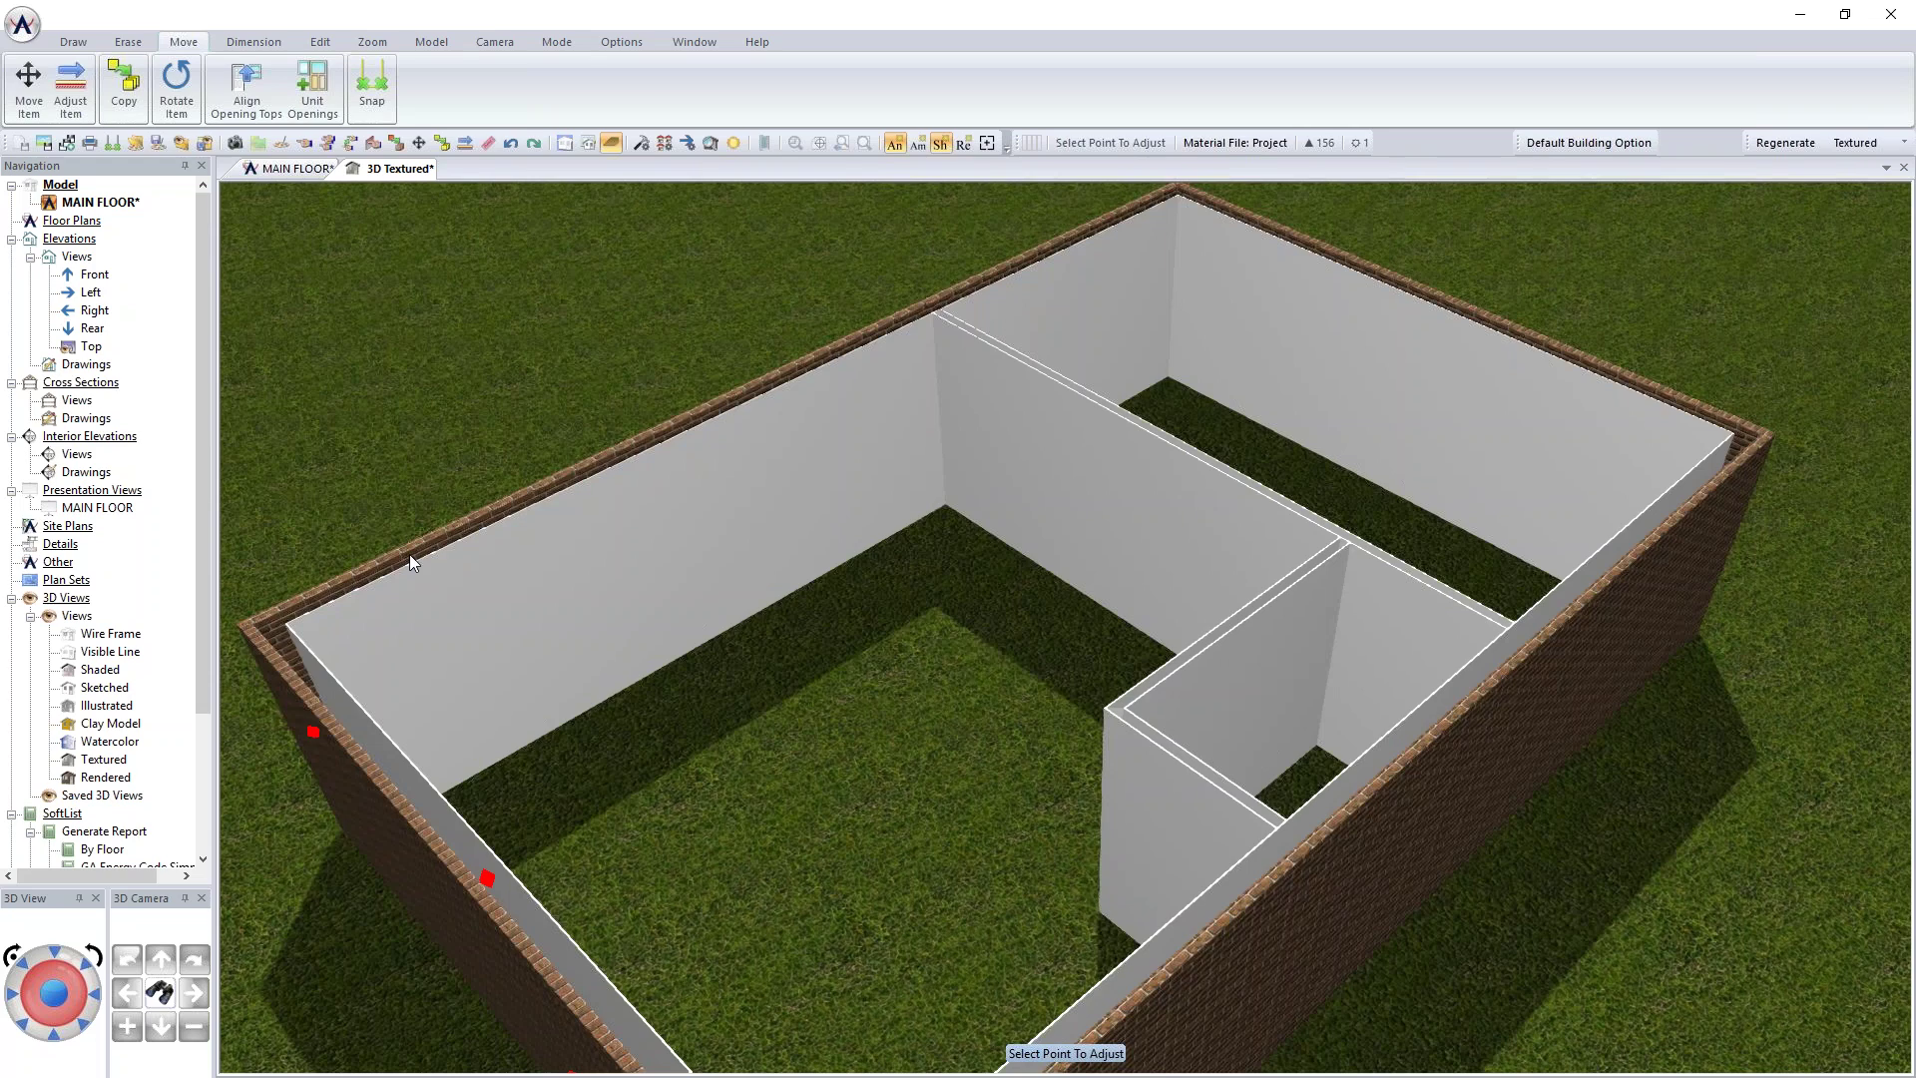
mouse_move(397, 578)
middle_down()
mouse_move(1063, 465)
mouse_move(1095, 493)
mouse_move(1207, 453)
middle_up()
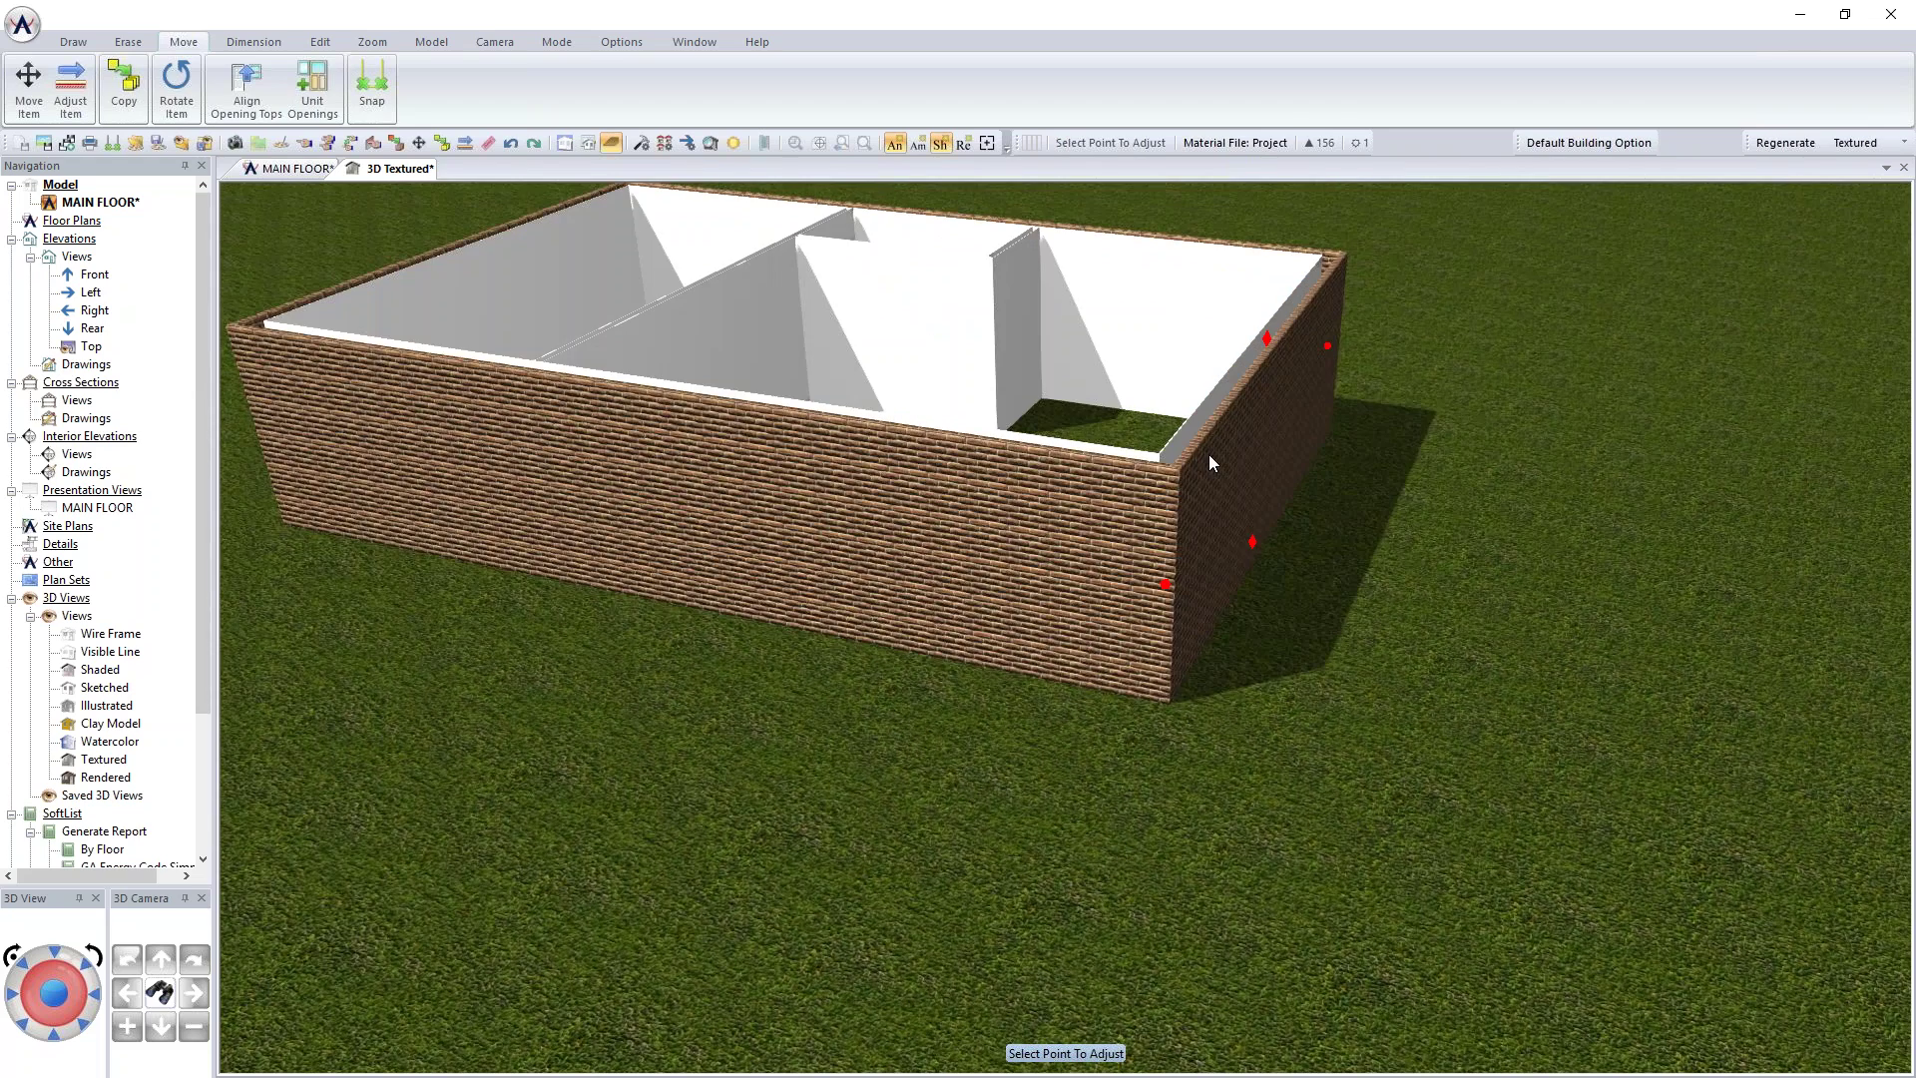
Step: Zoom in and out on the textured 3D model to examine the brick walls and partitions near and far
scroll(1207, 453, up, 3)
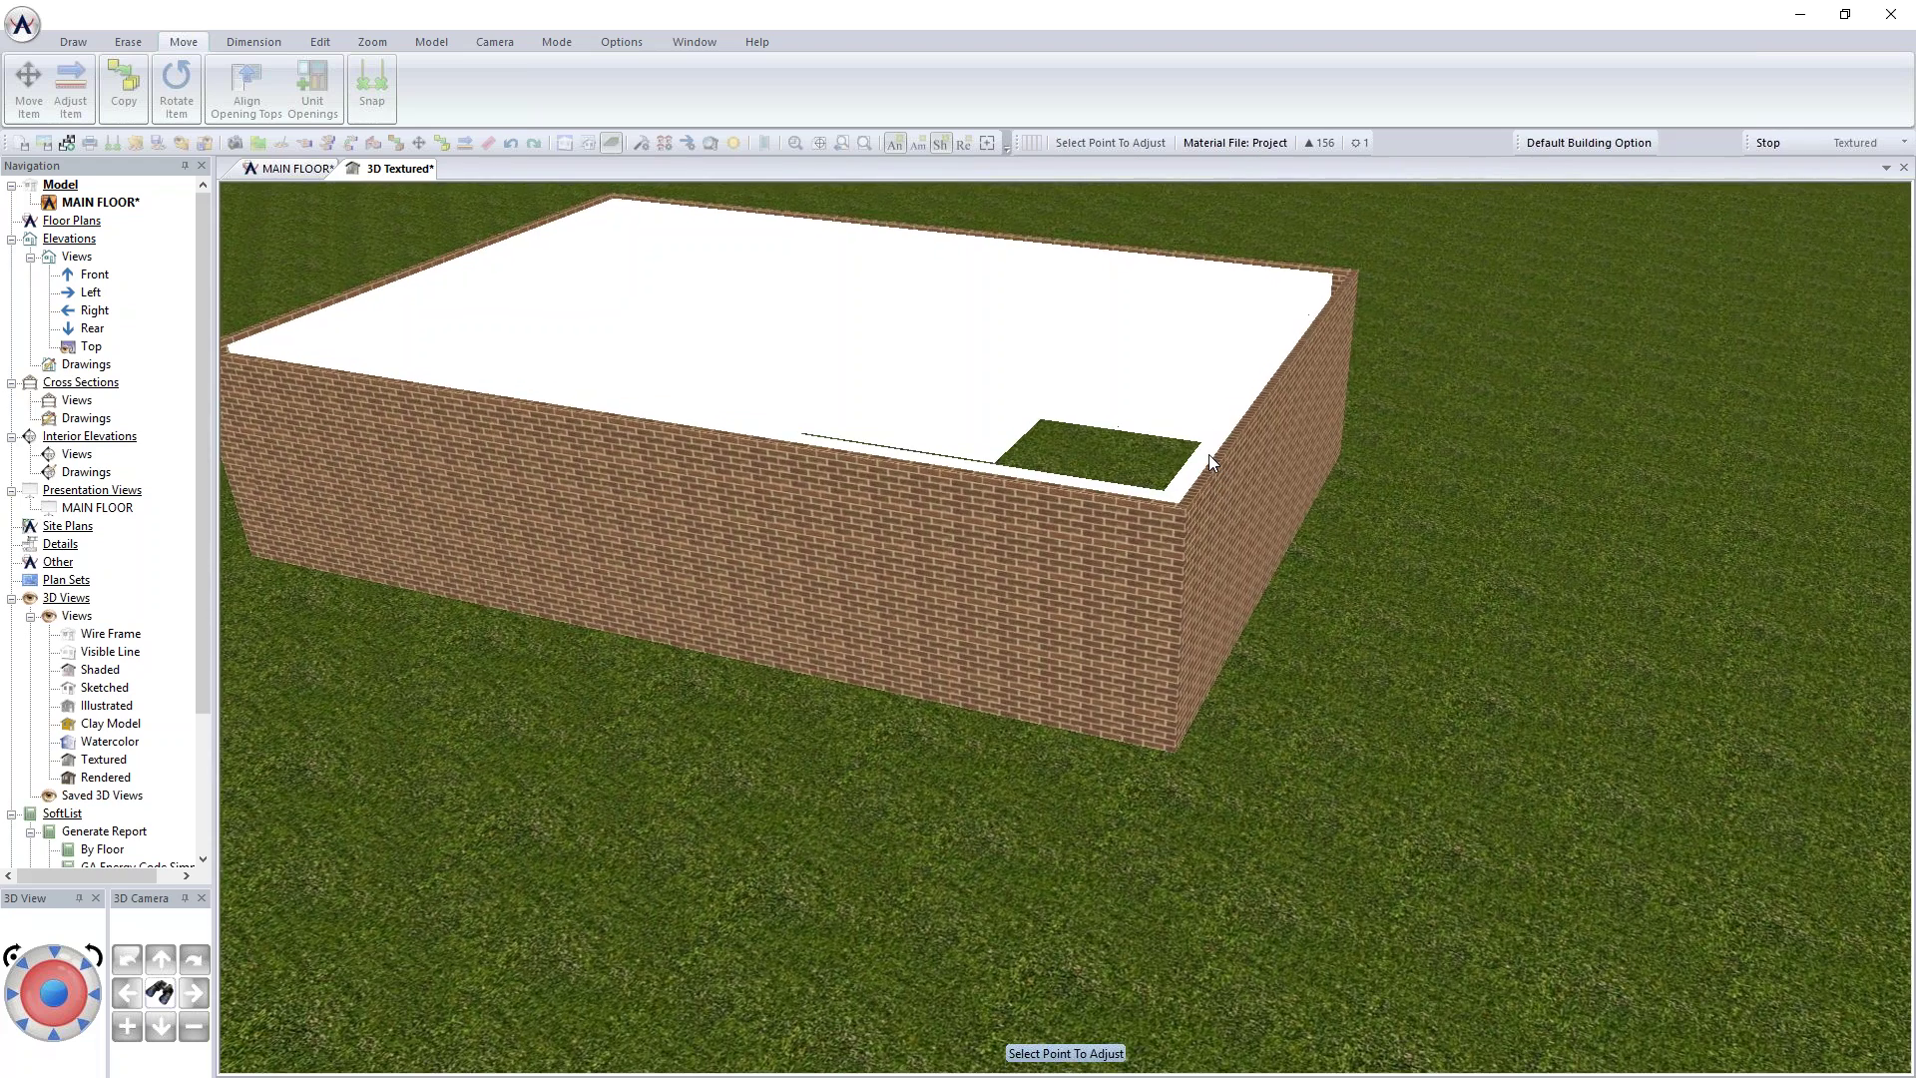
scroll(1209, 461, up, 3)
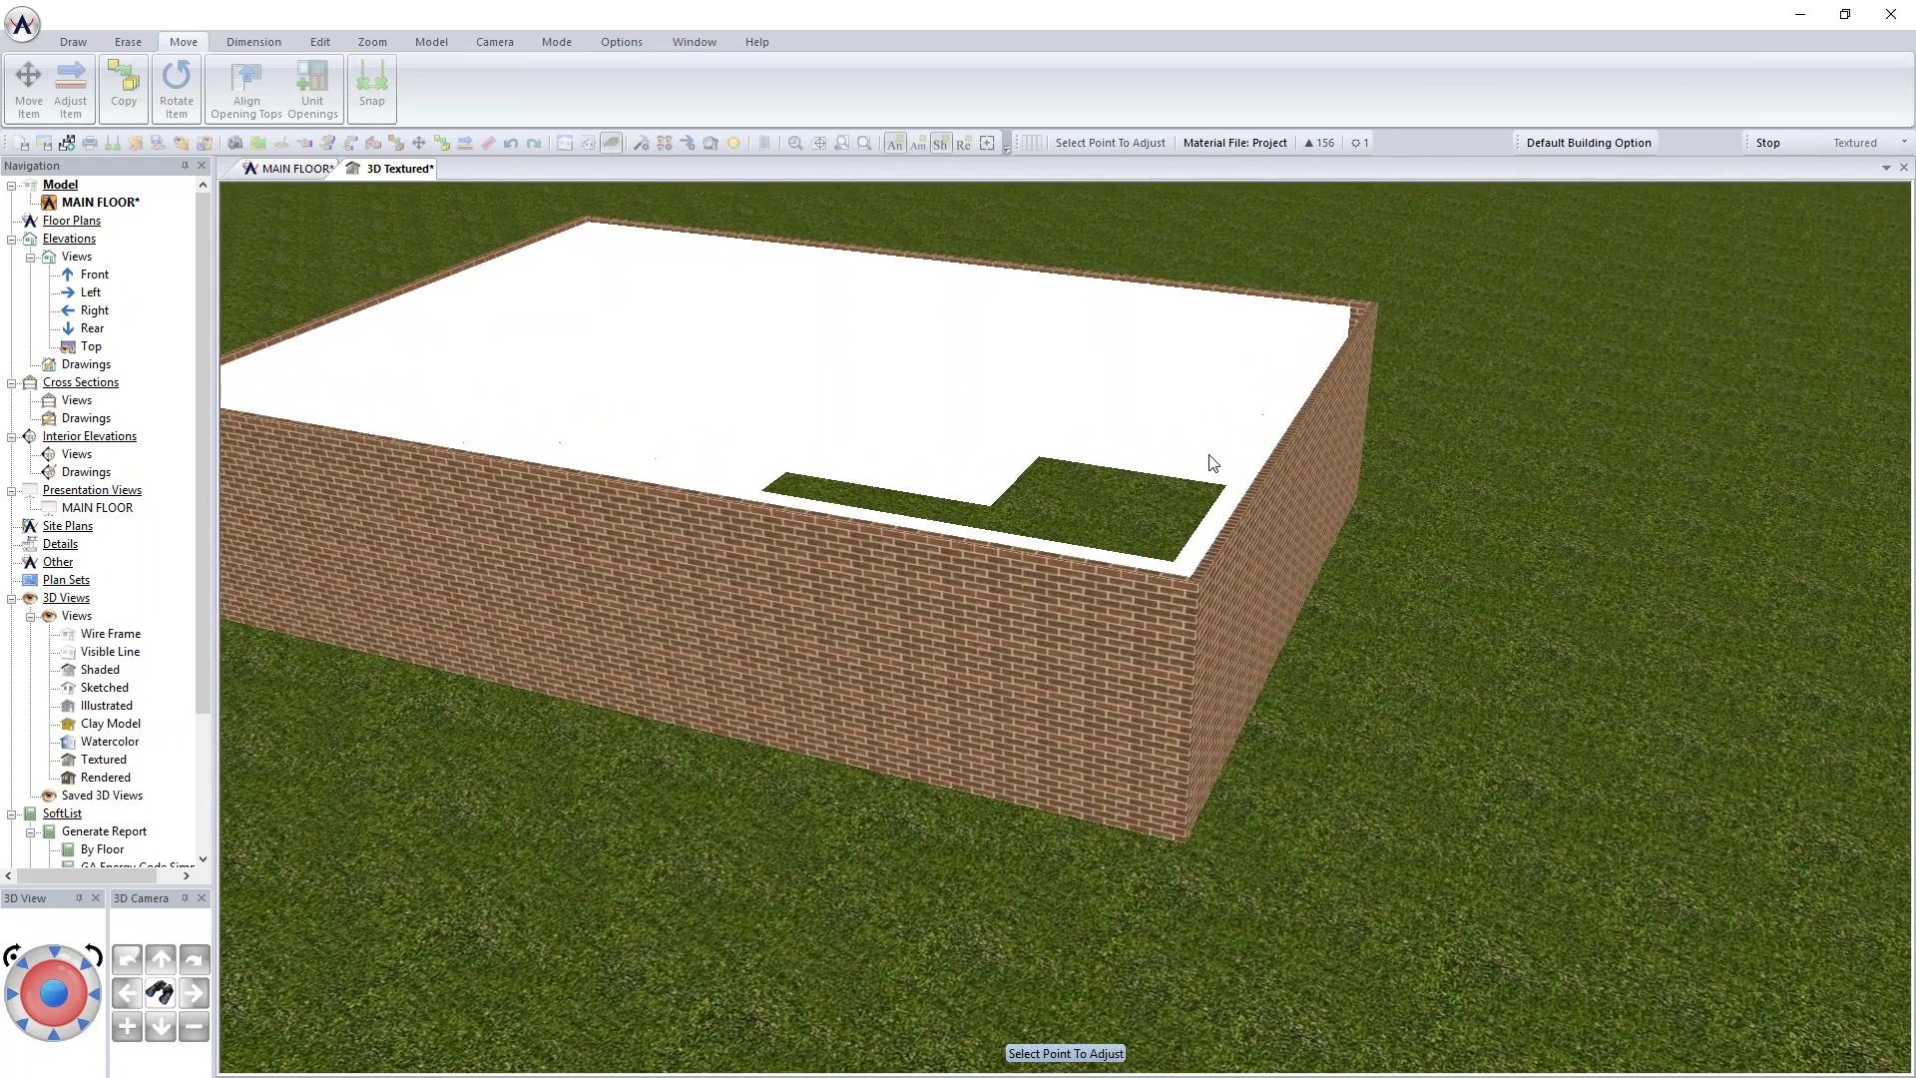
scroll(1212, 462, up, 3)
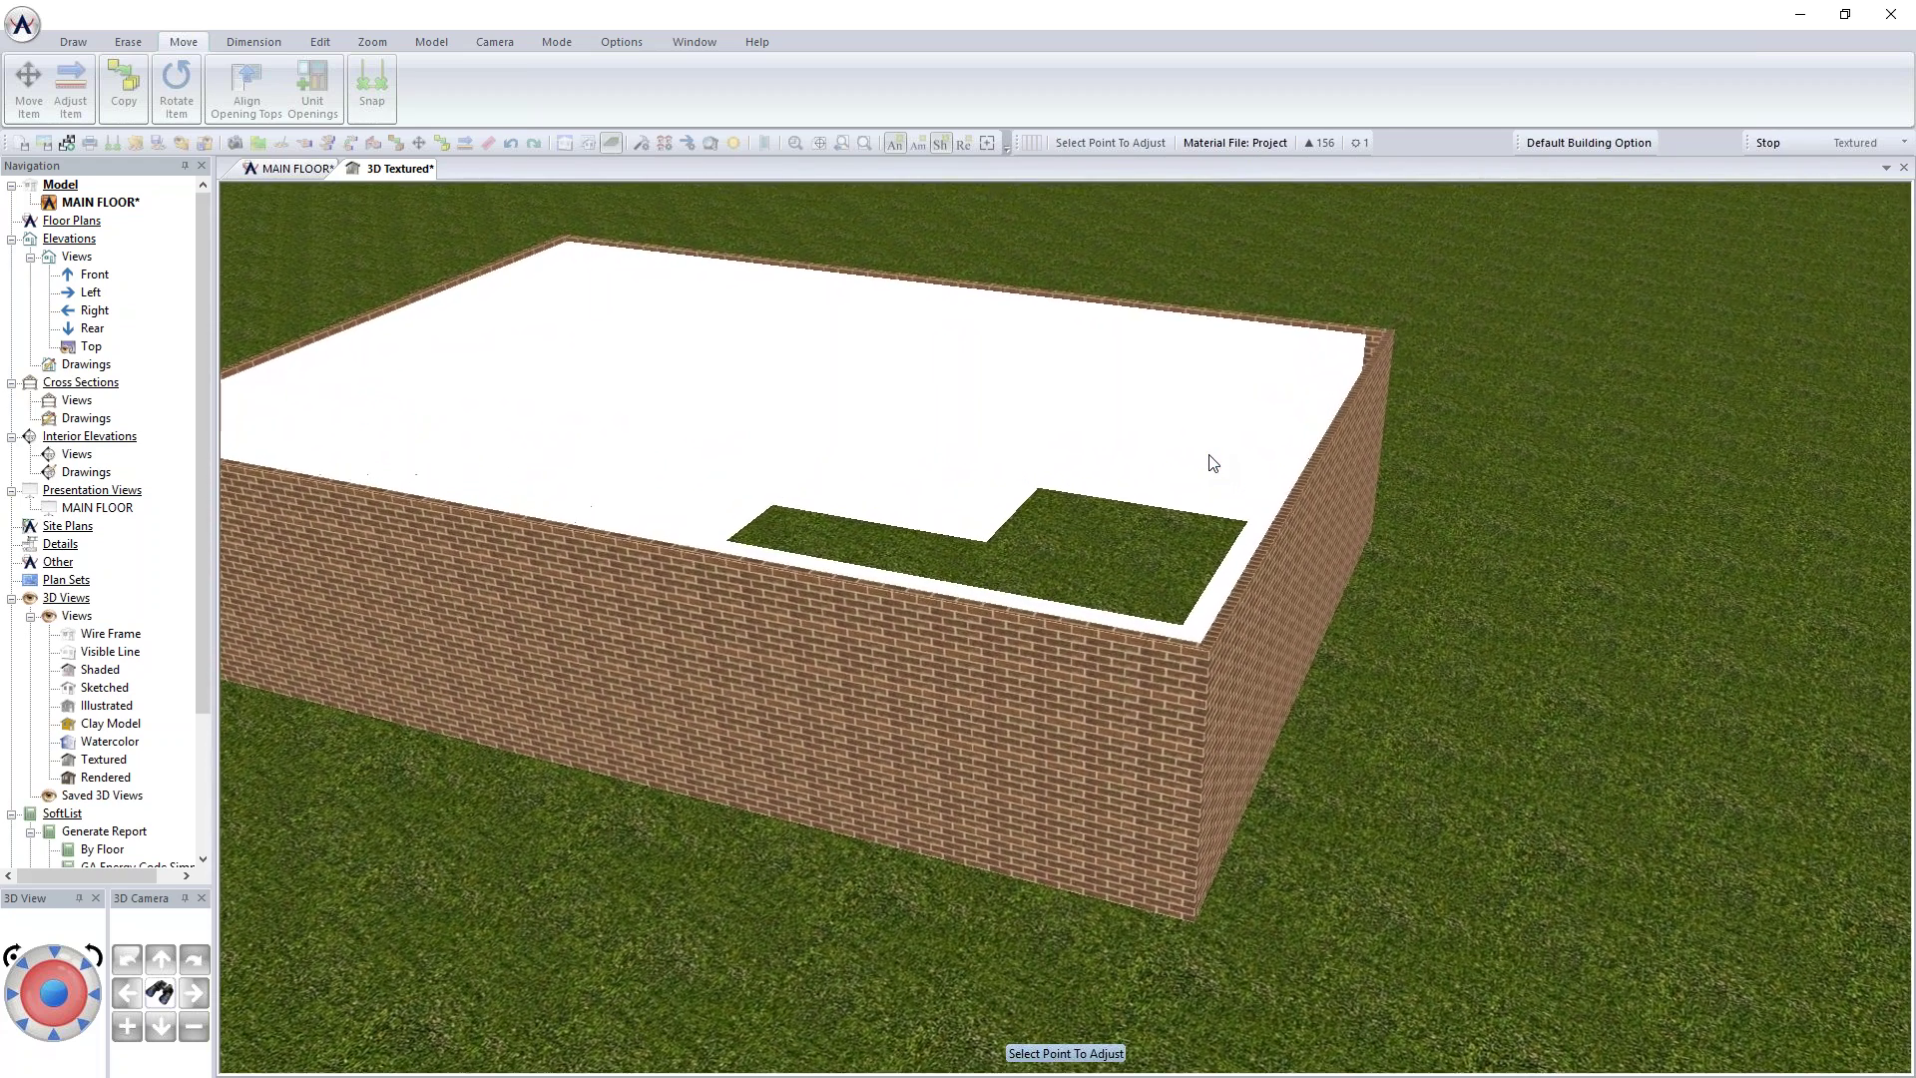
key(Down)
key(Down)
key(Down)
key(Down)
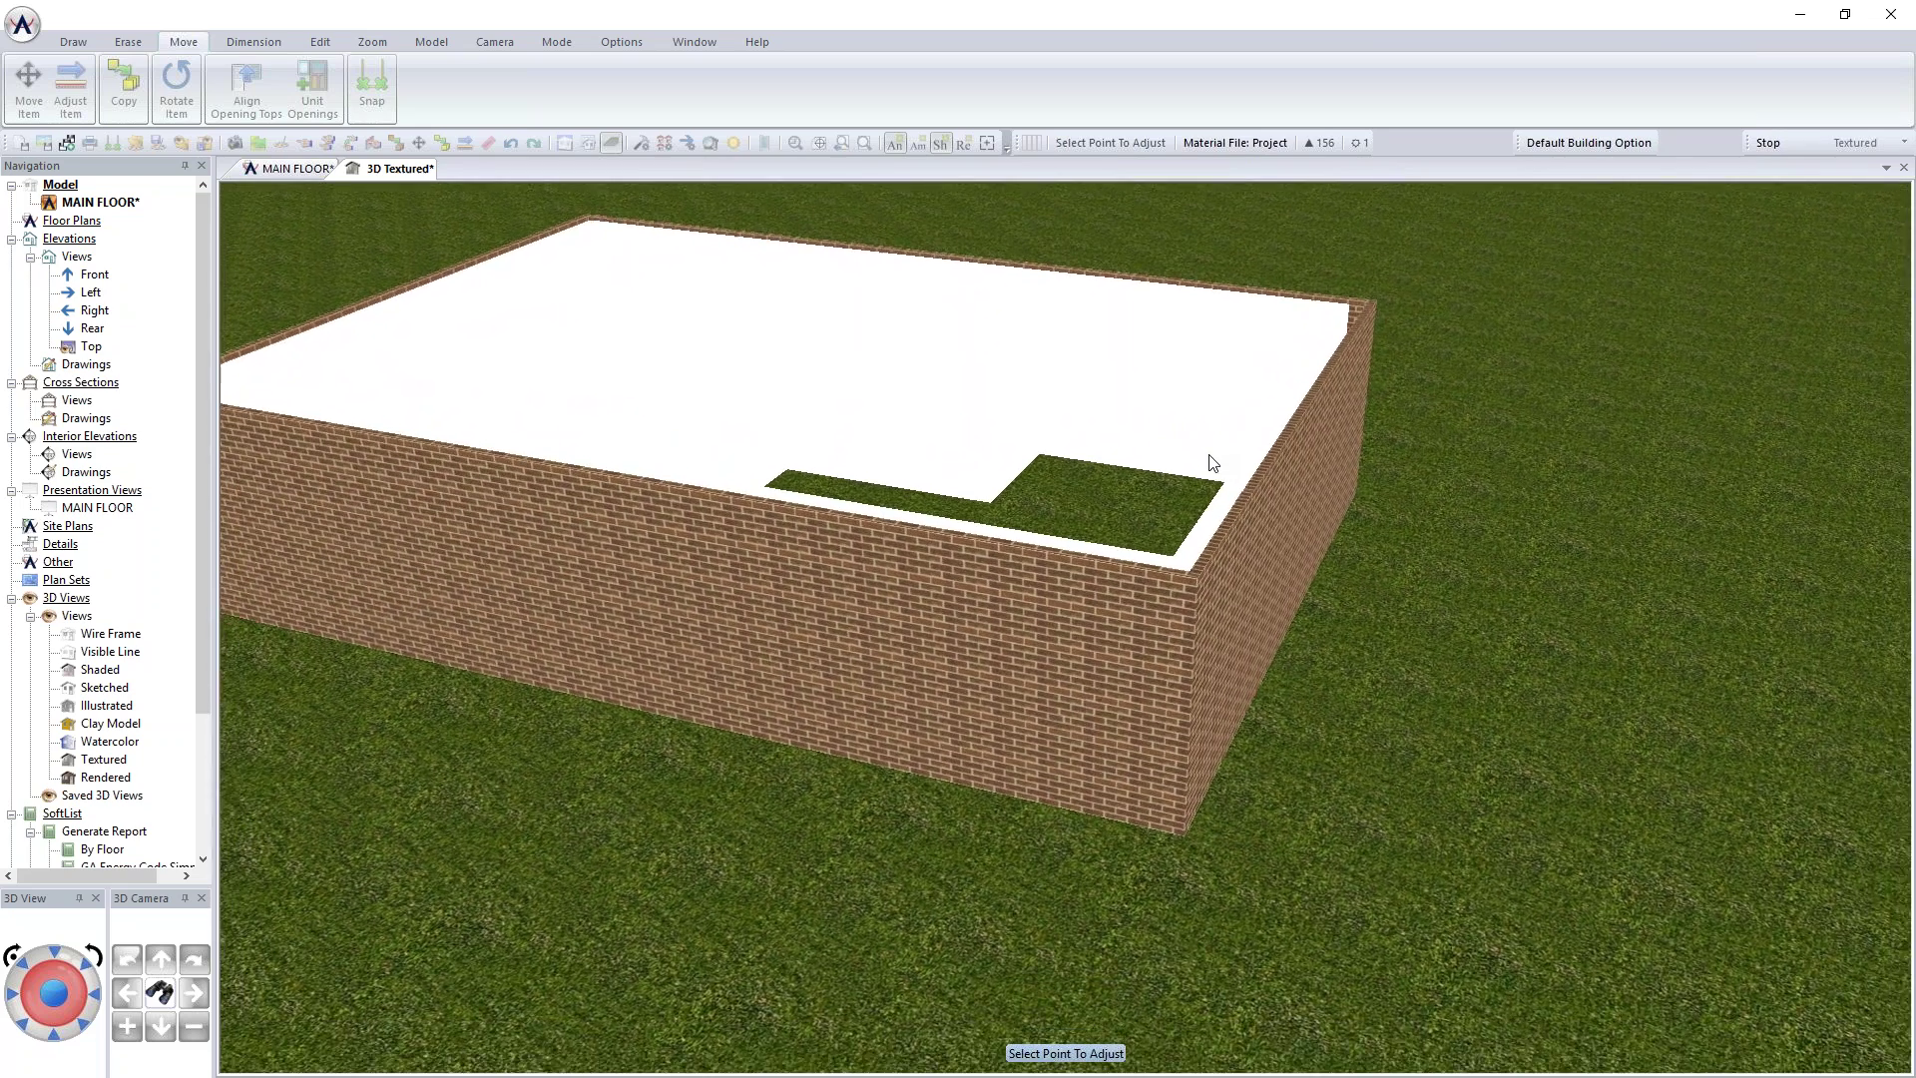
key(Down)
key(Down)
key(Down)
key(Down)
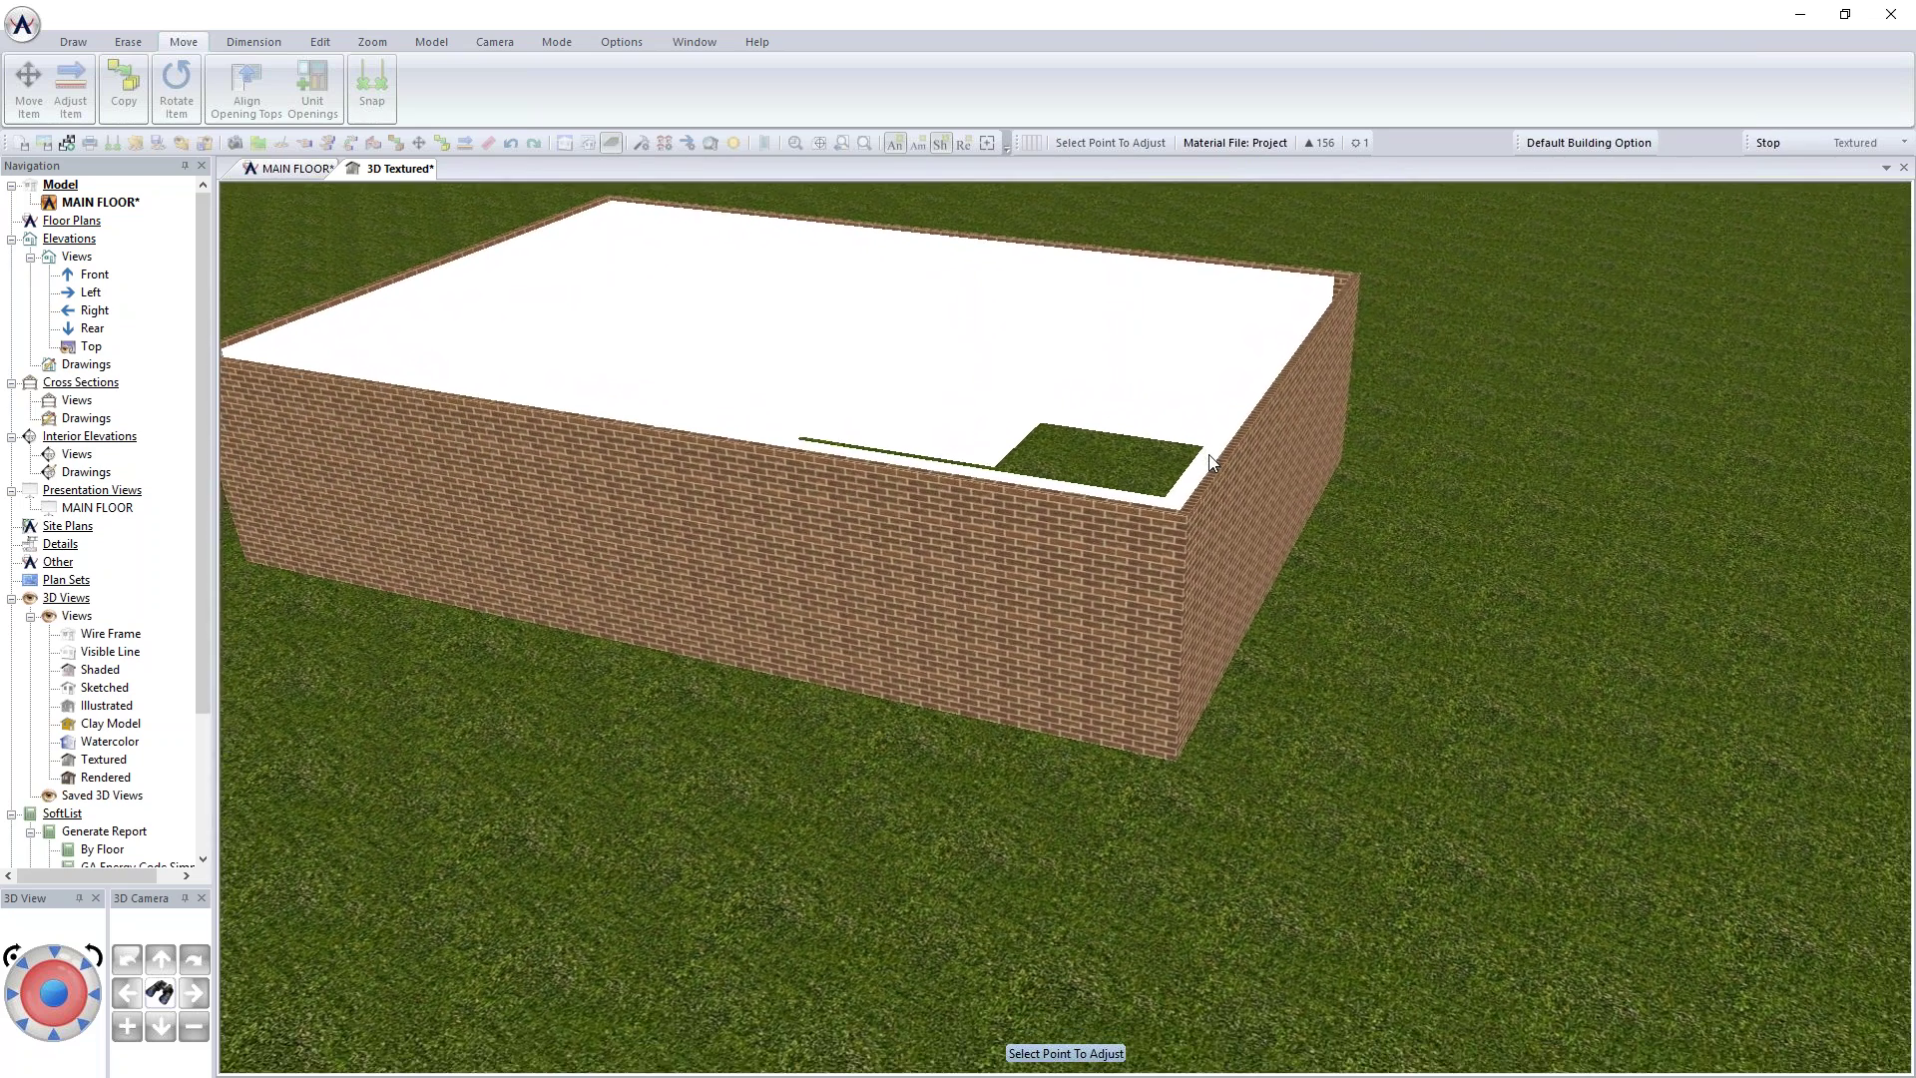
key(Down)
key(Down)
key(Down)
click(1207, 453)
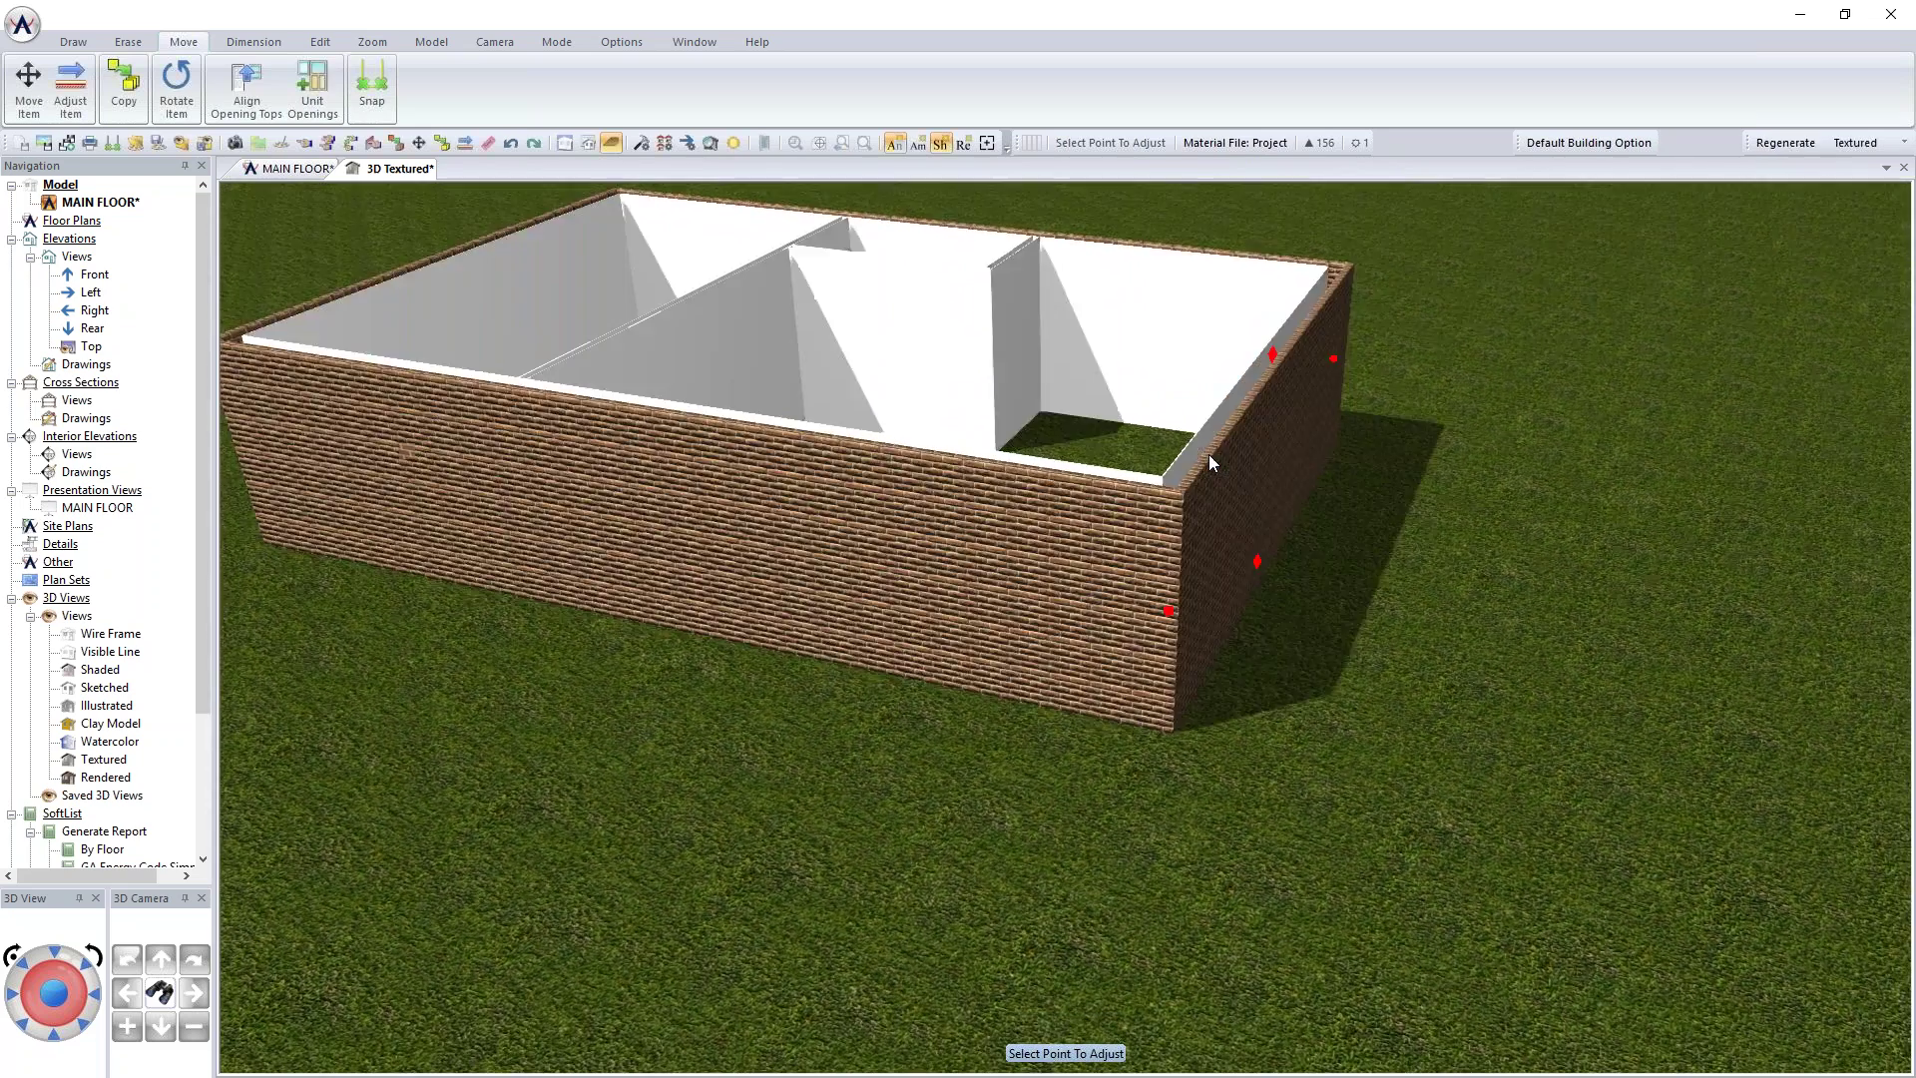
key(Up)
key(Up)
key(Up)
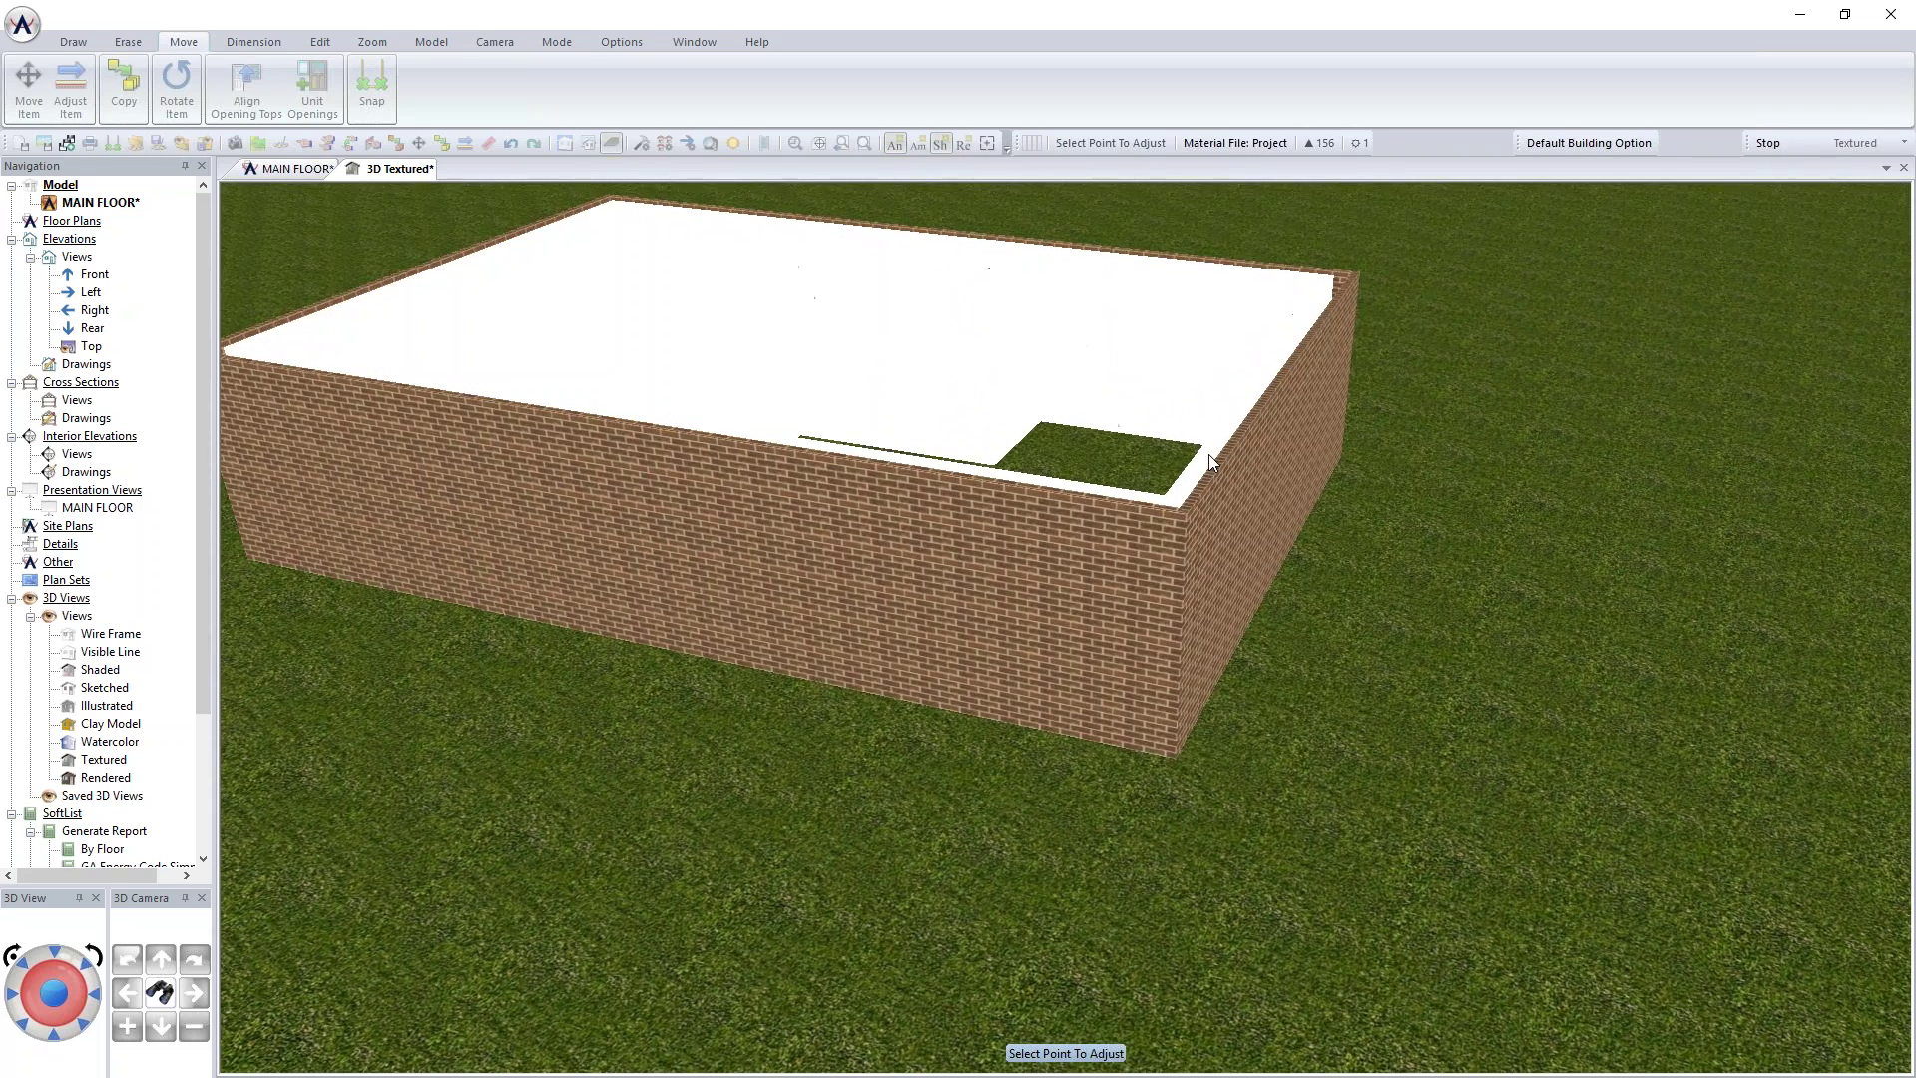
key(Up)
key(Up)
key(Up)
key(Up)
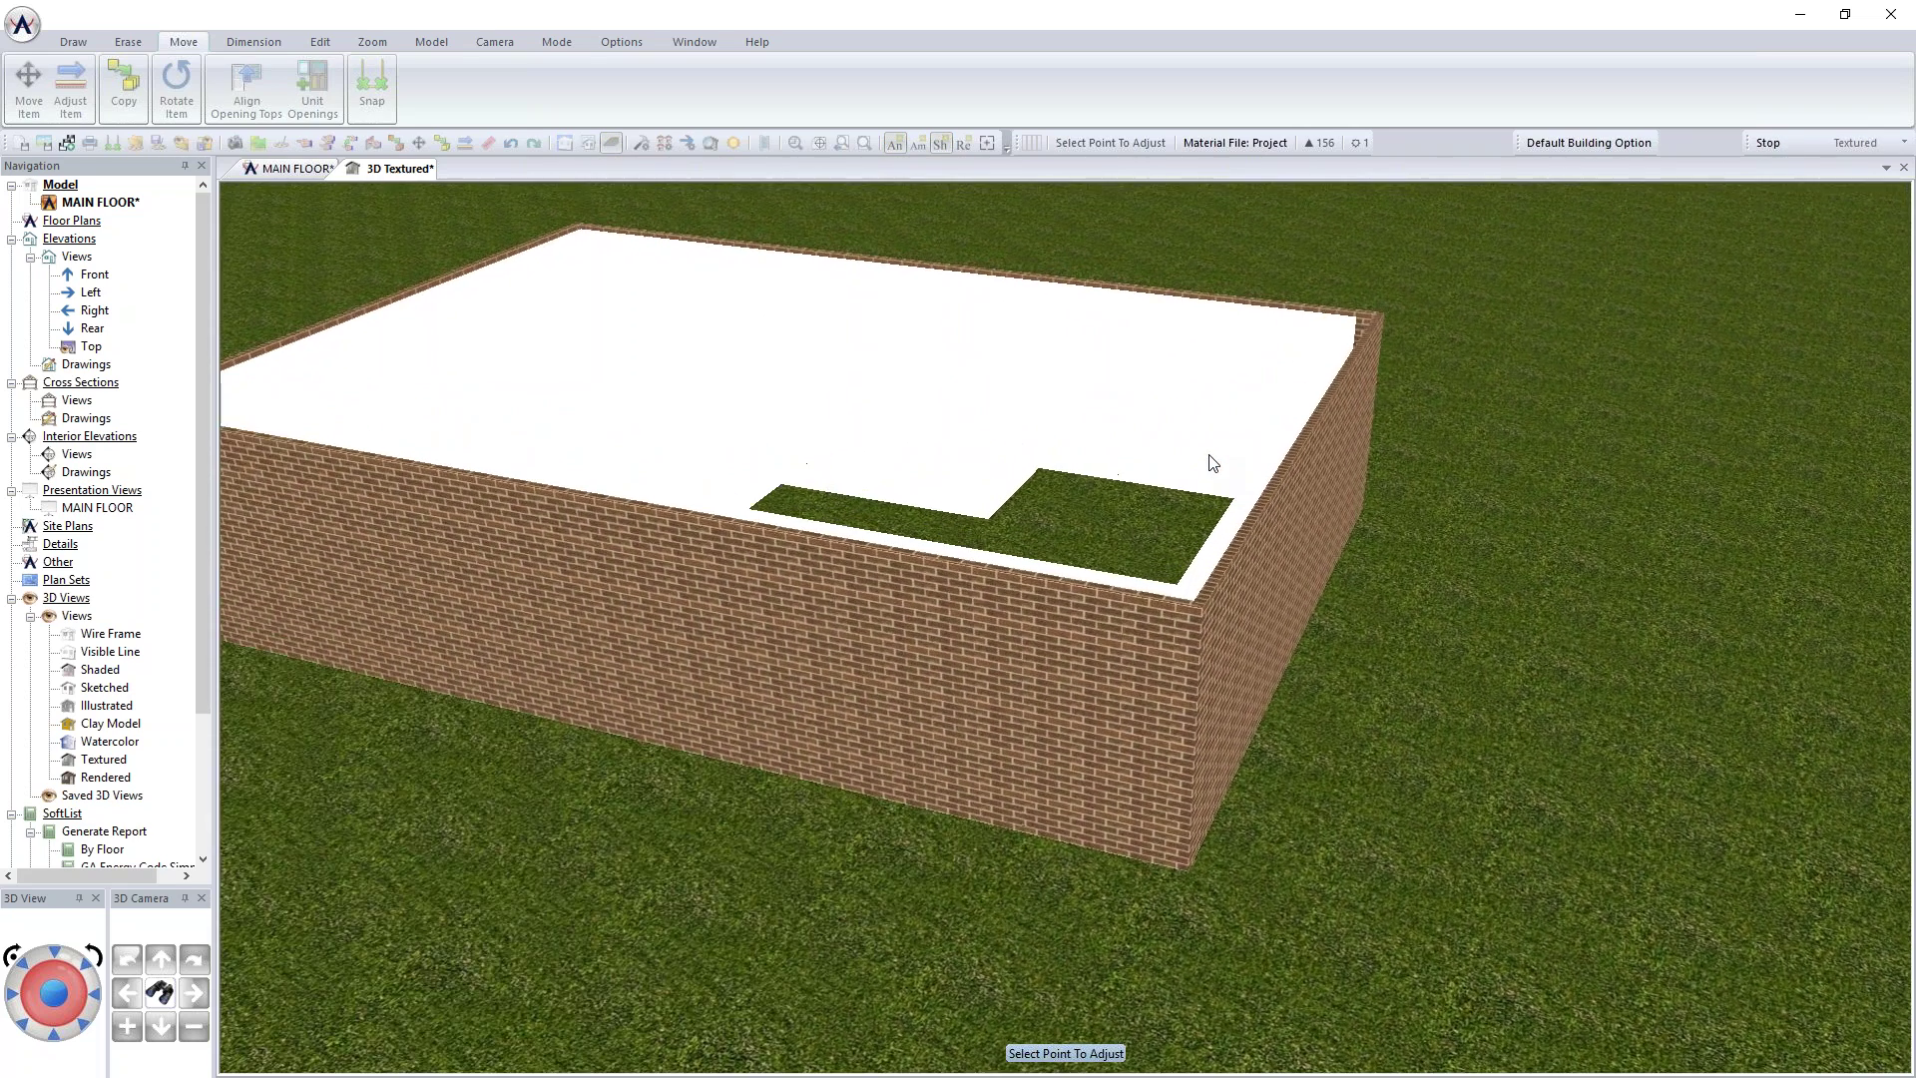
key(Up)
key(Up)
key(Up)
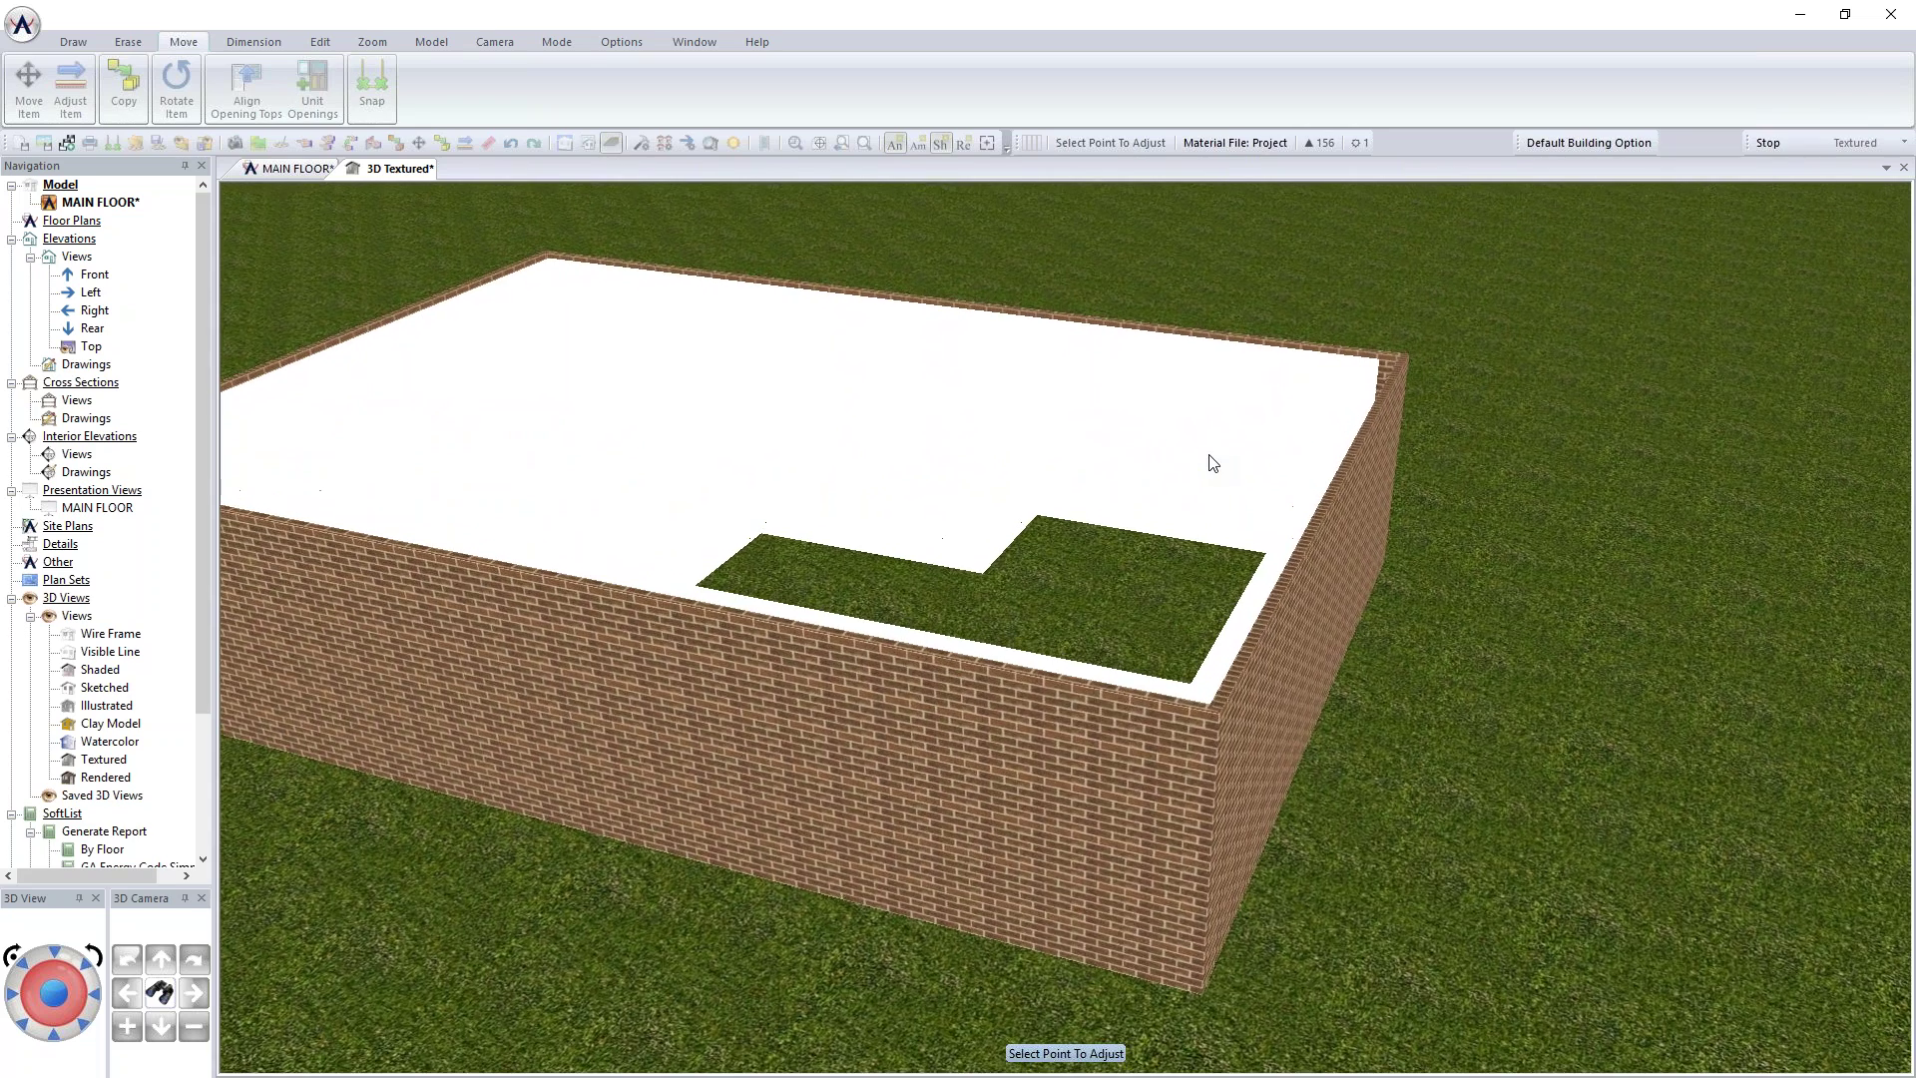
key(Down)
key(Down)
key(Down)
key(Down)
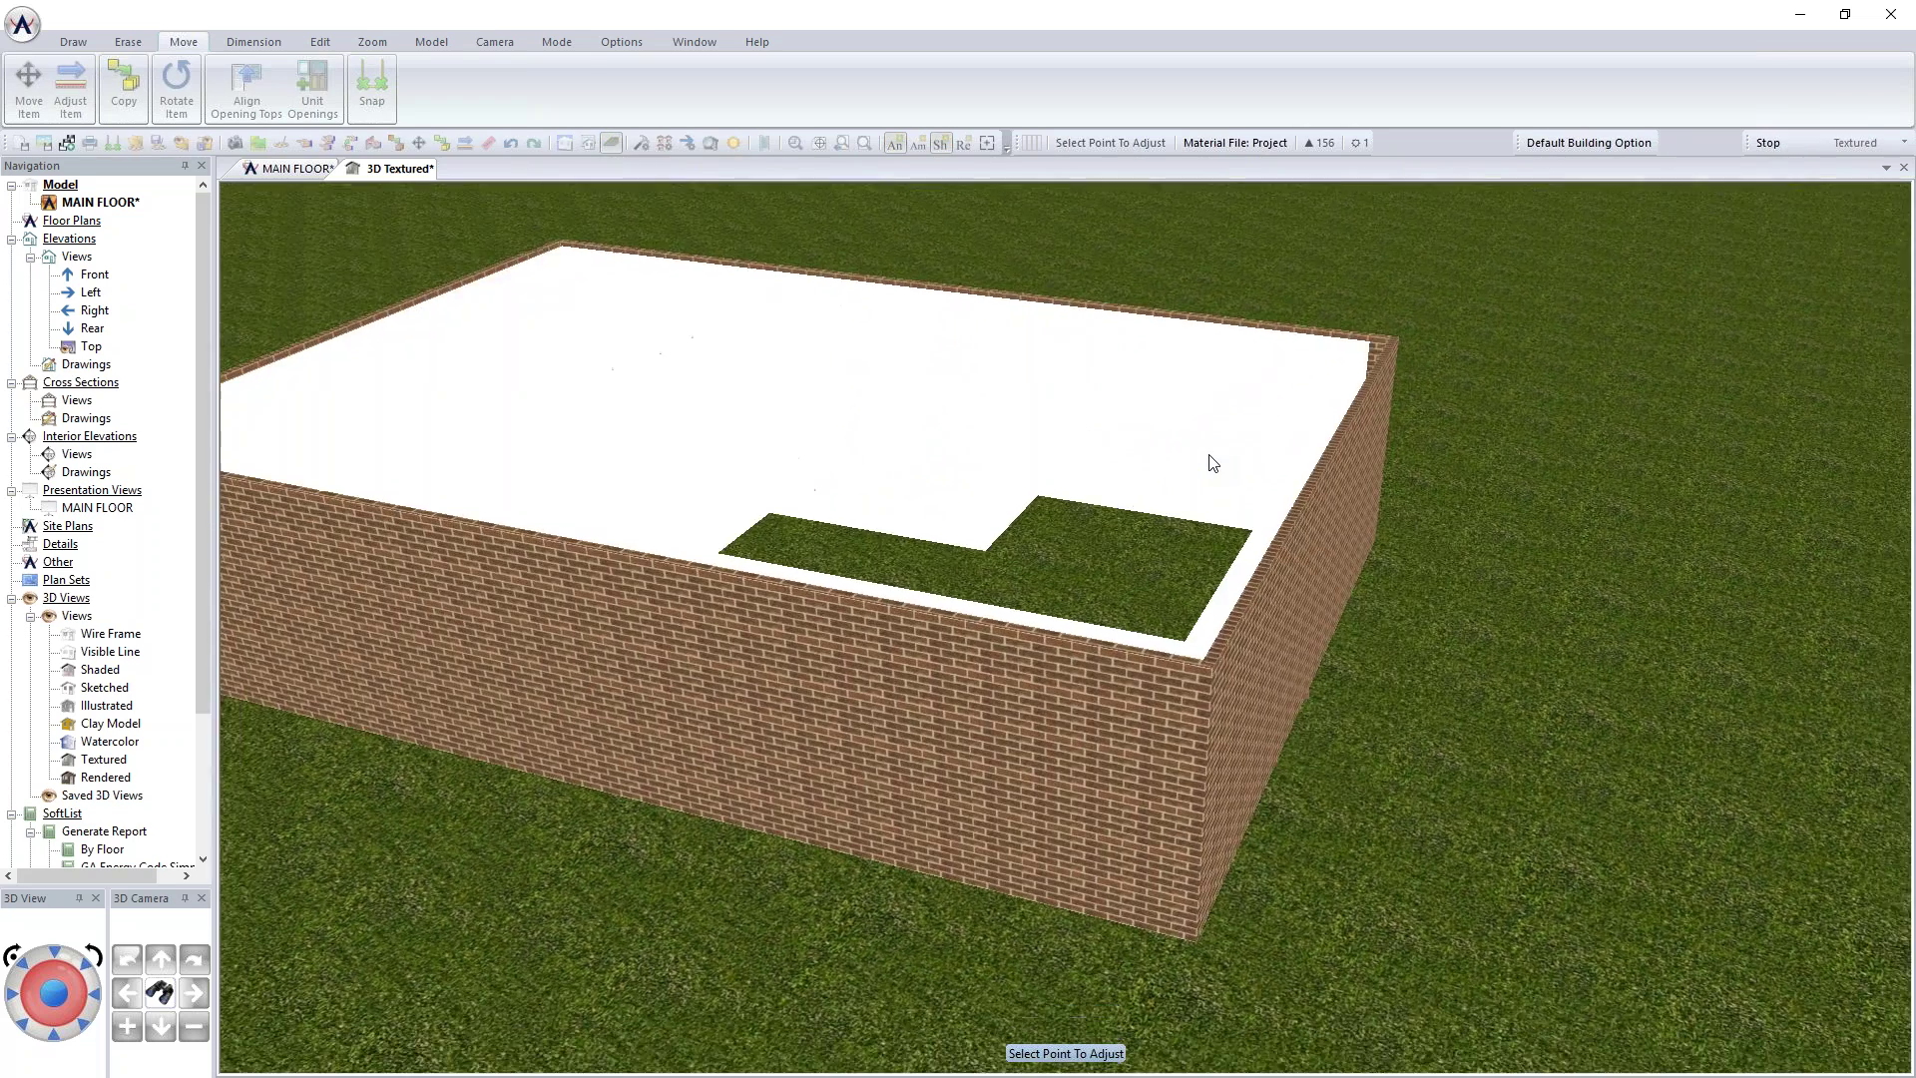
key(Down)
key(Down)
key(Down)
key(Down)
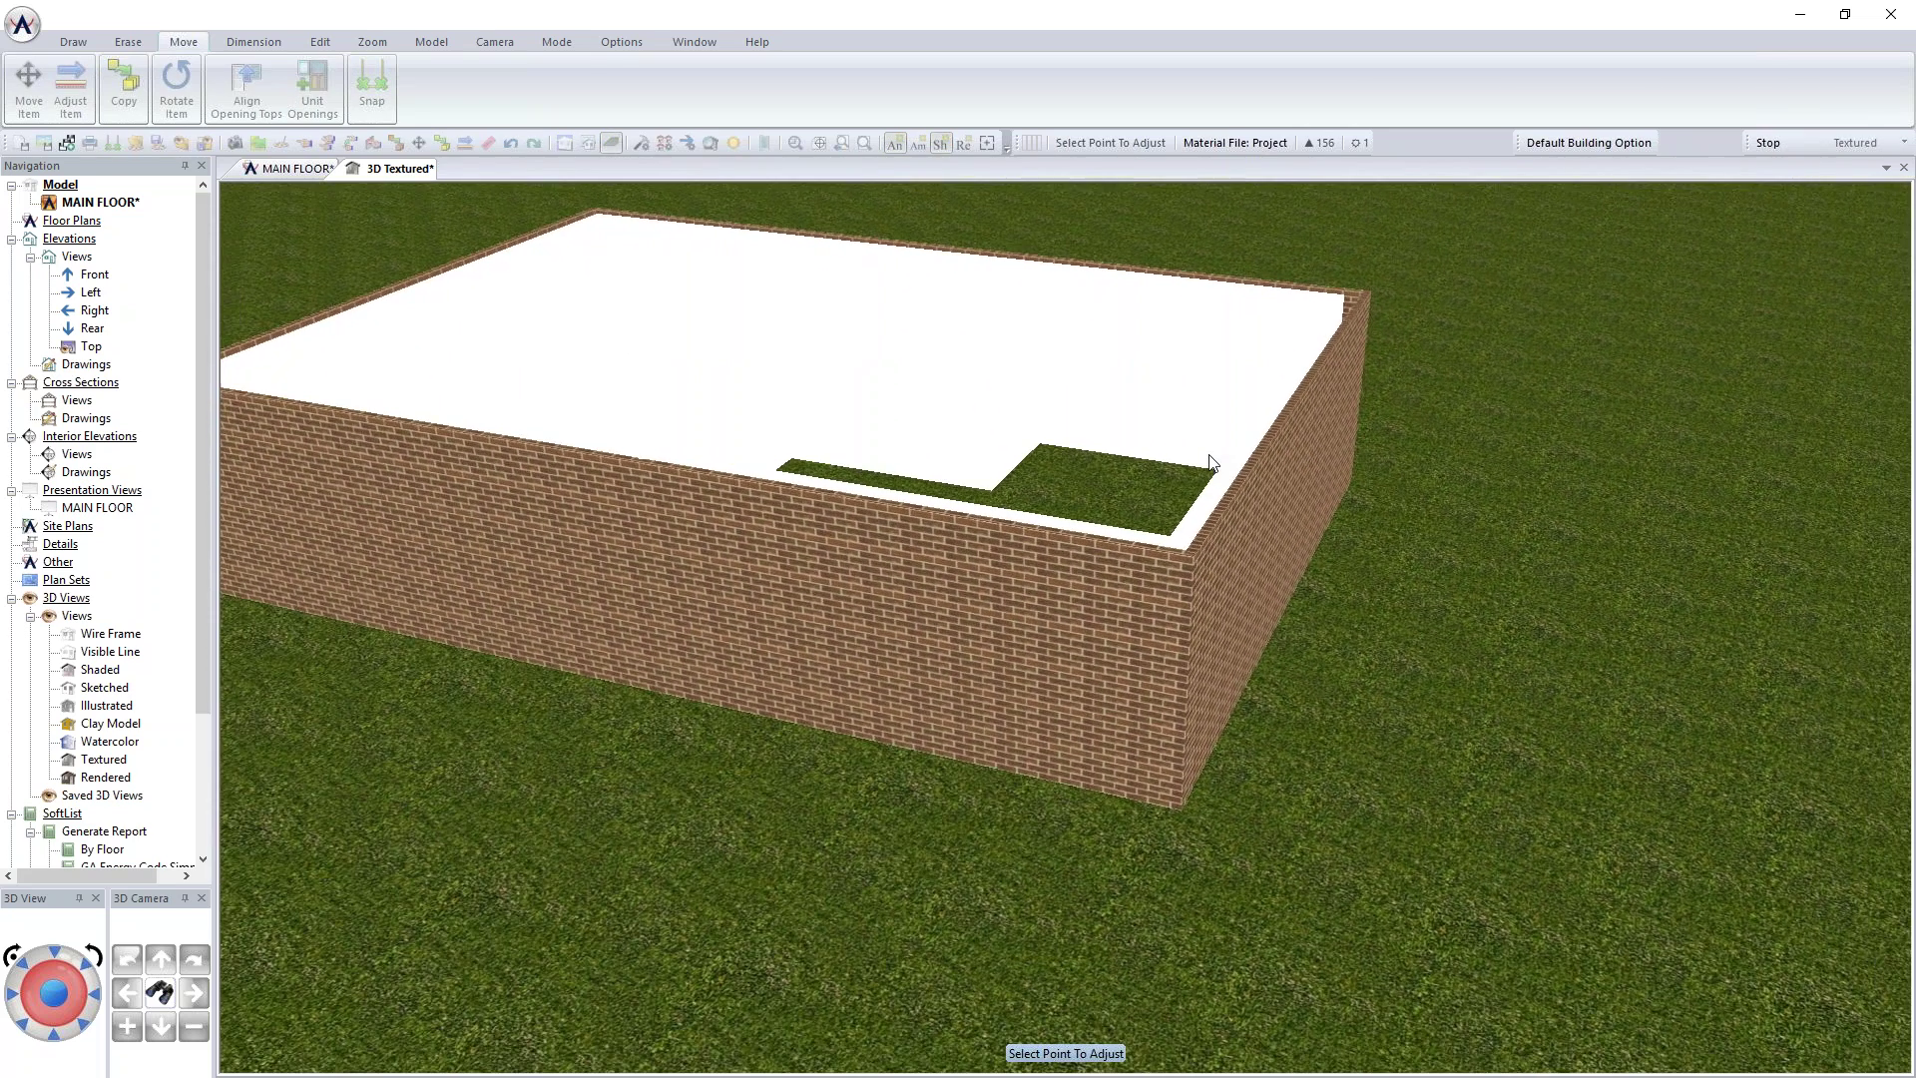
key(Left)
key(Left)
key(Left)
key(Left)
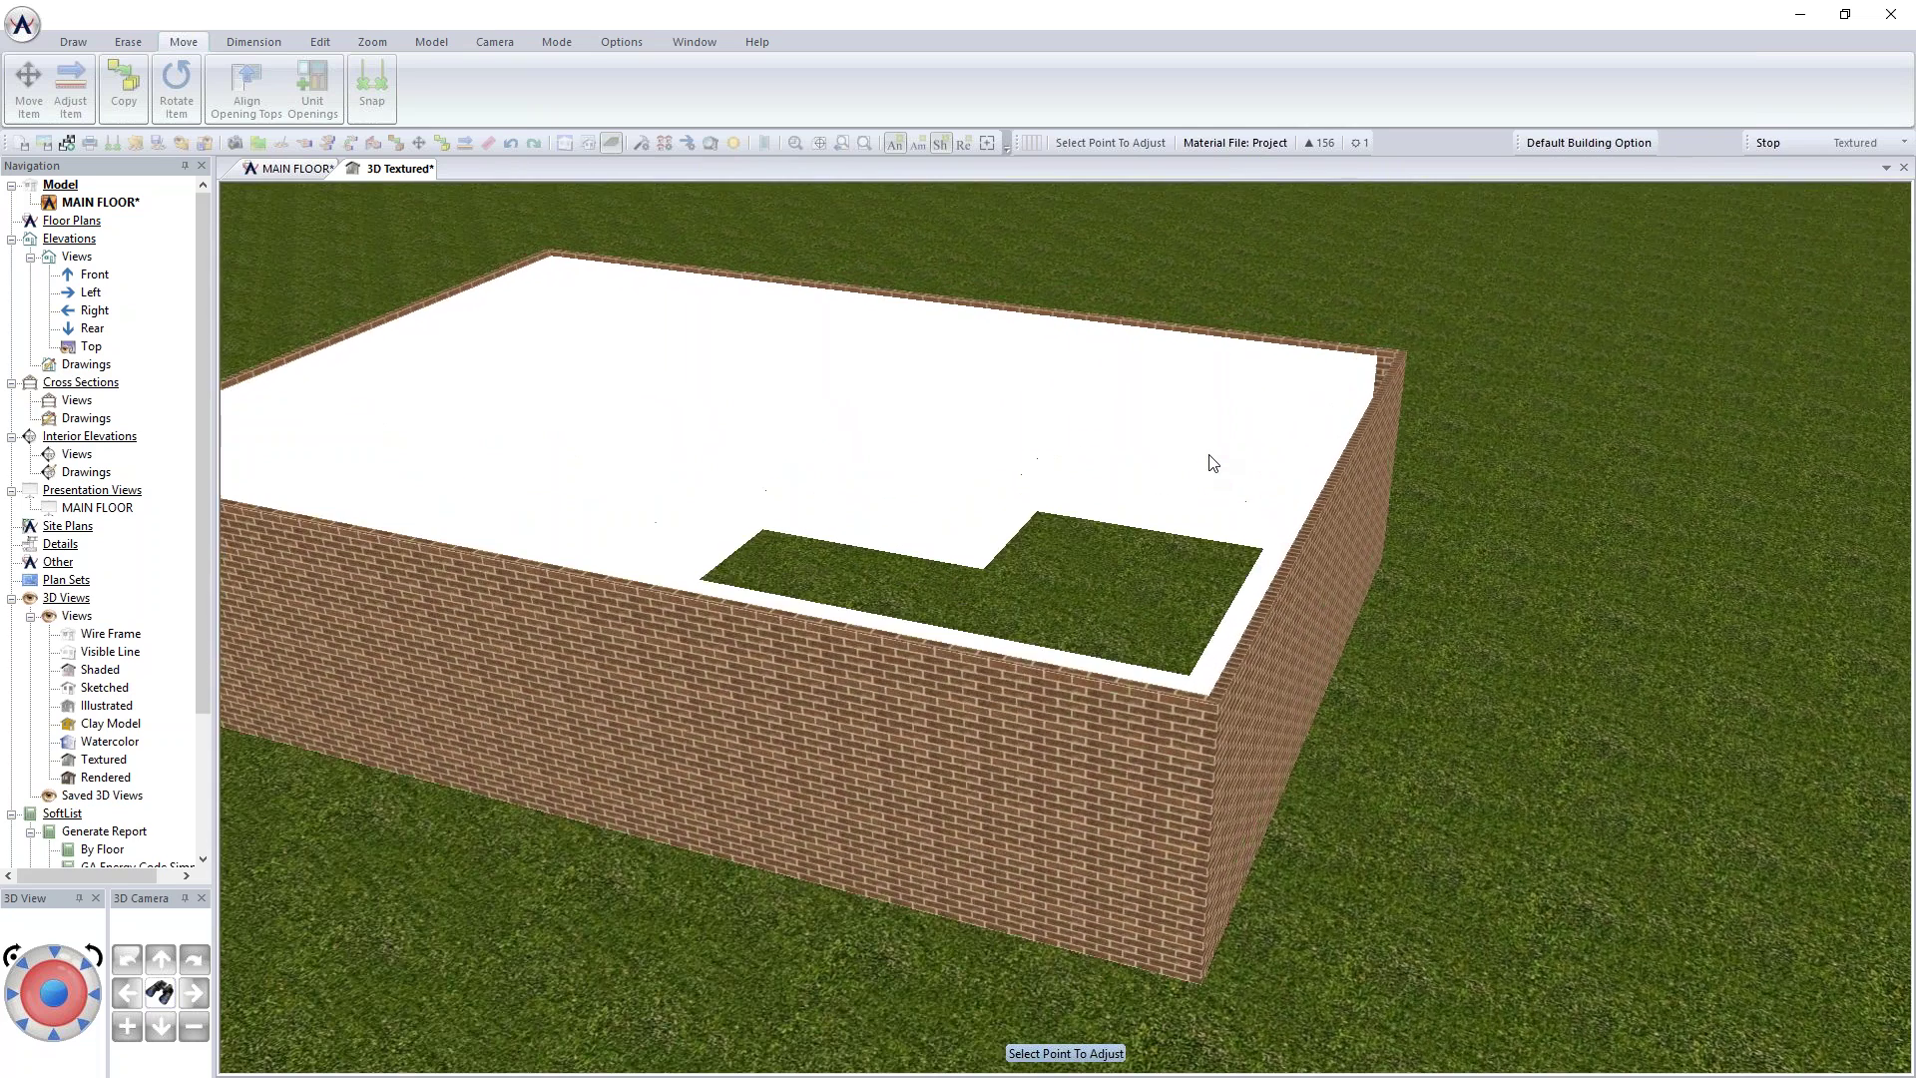
key(Up)
key(Up)
key(Up)
key(Up)
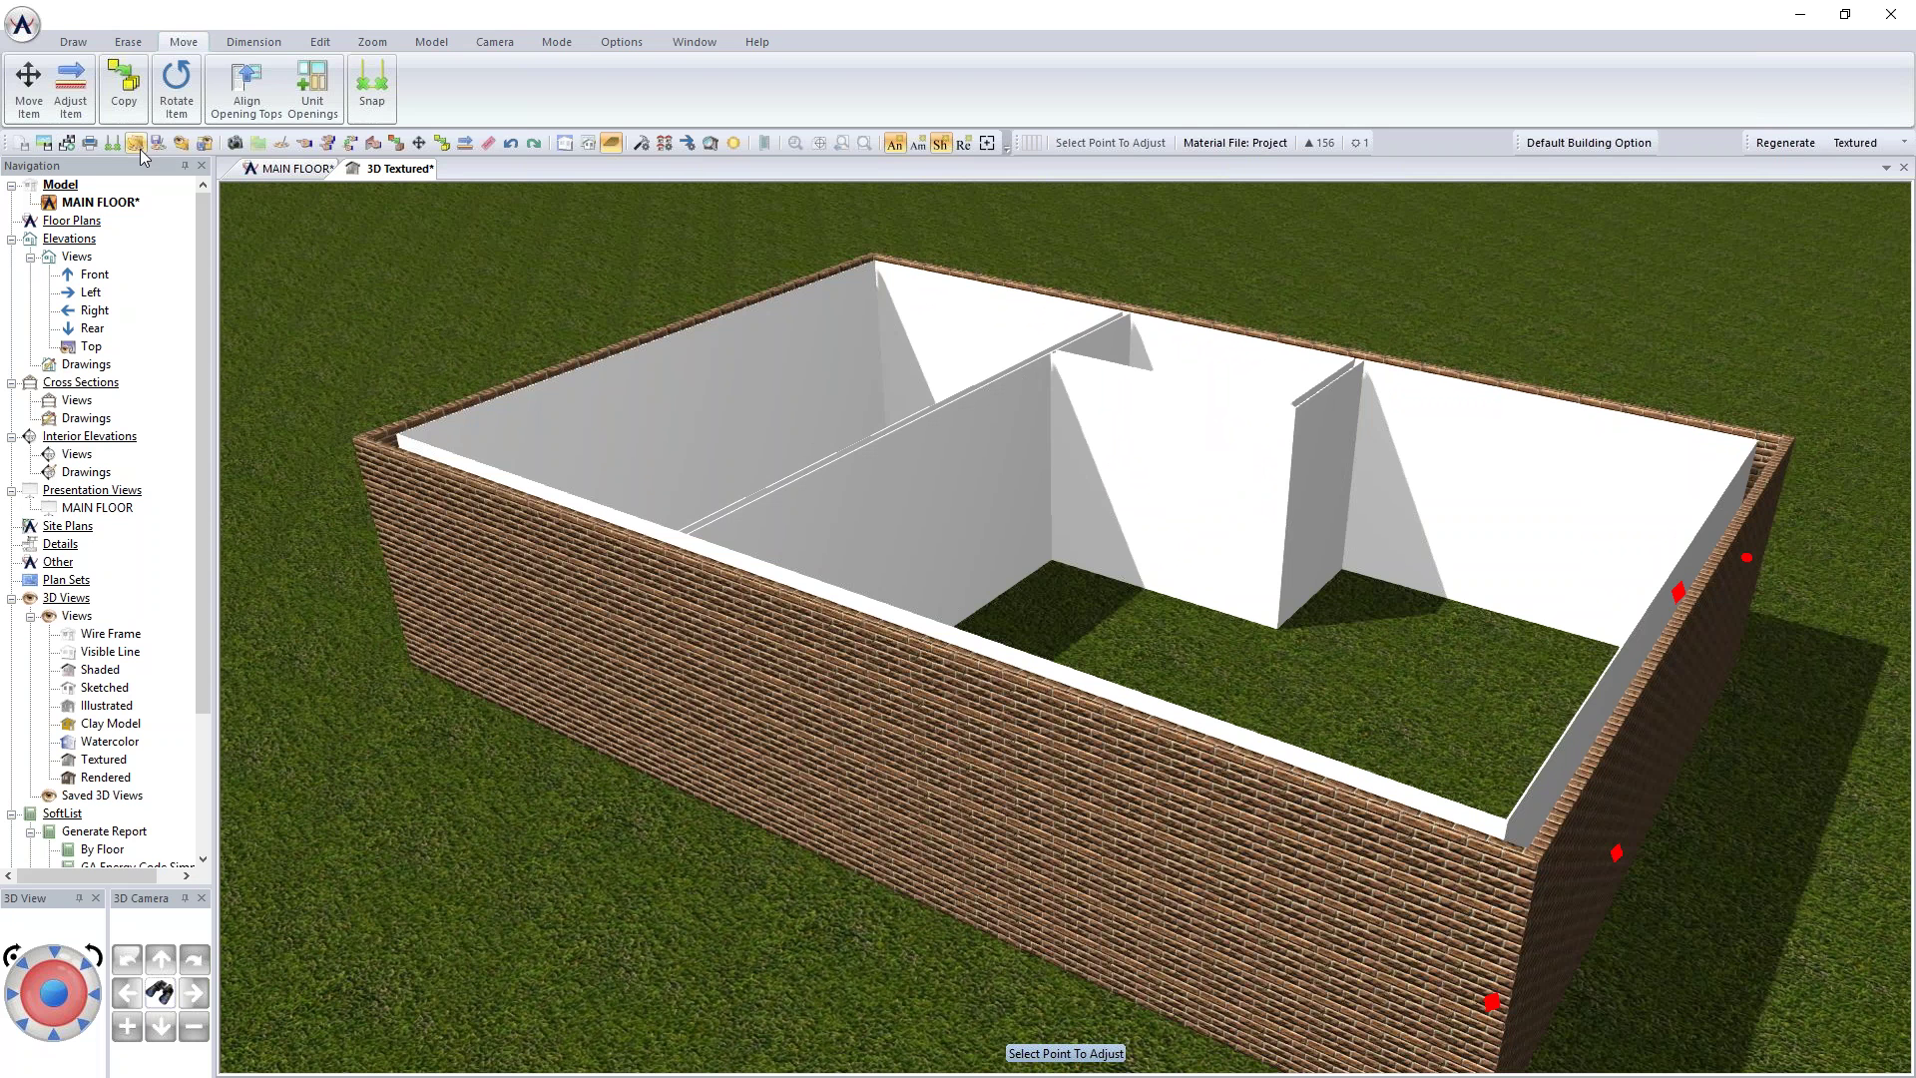
Step: Choose the 54X60 DOUBLE HUNG 2 window from the openings library for use on the main floor plan
click(280, 172)
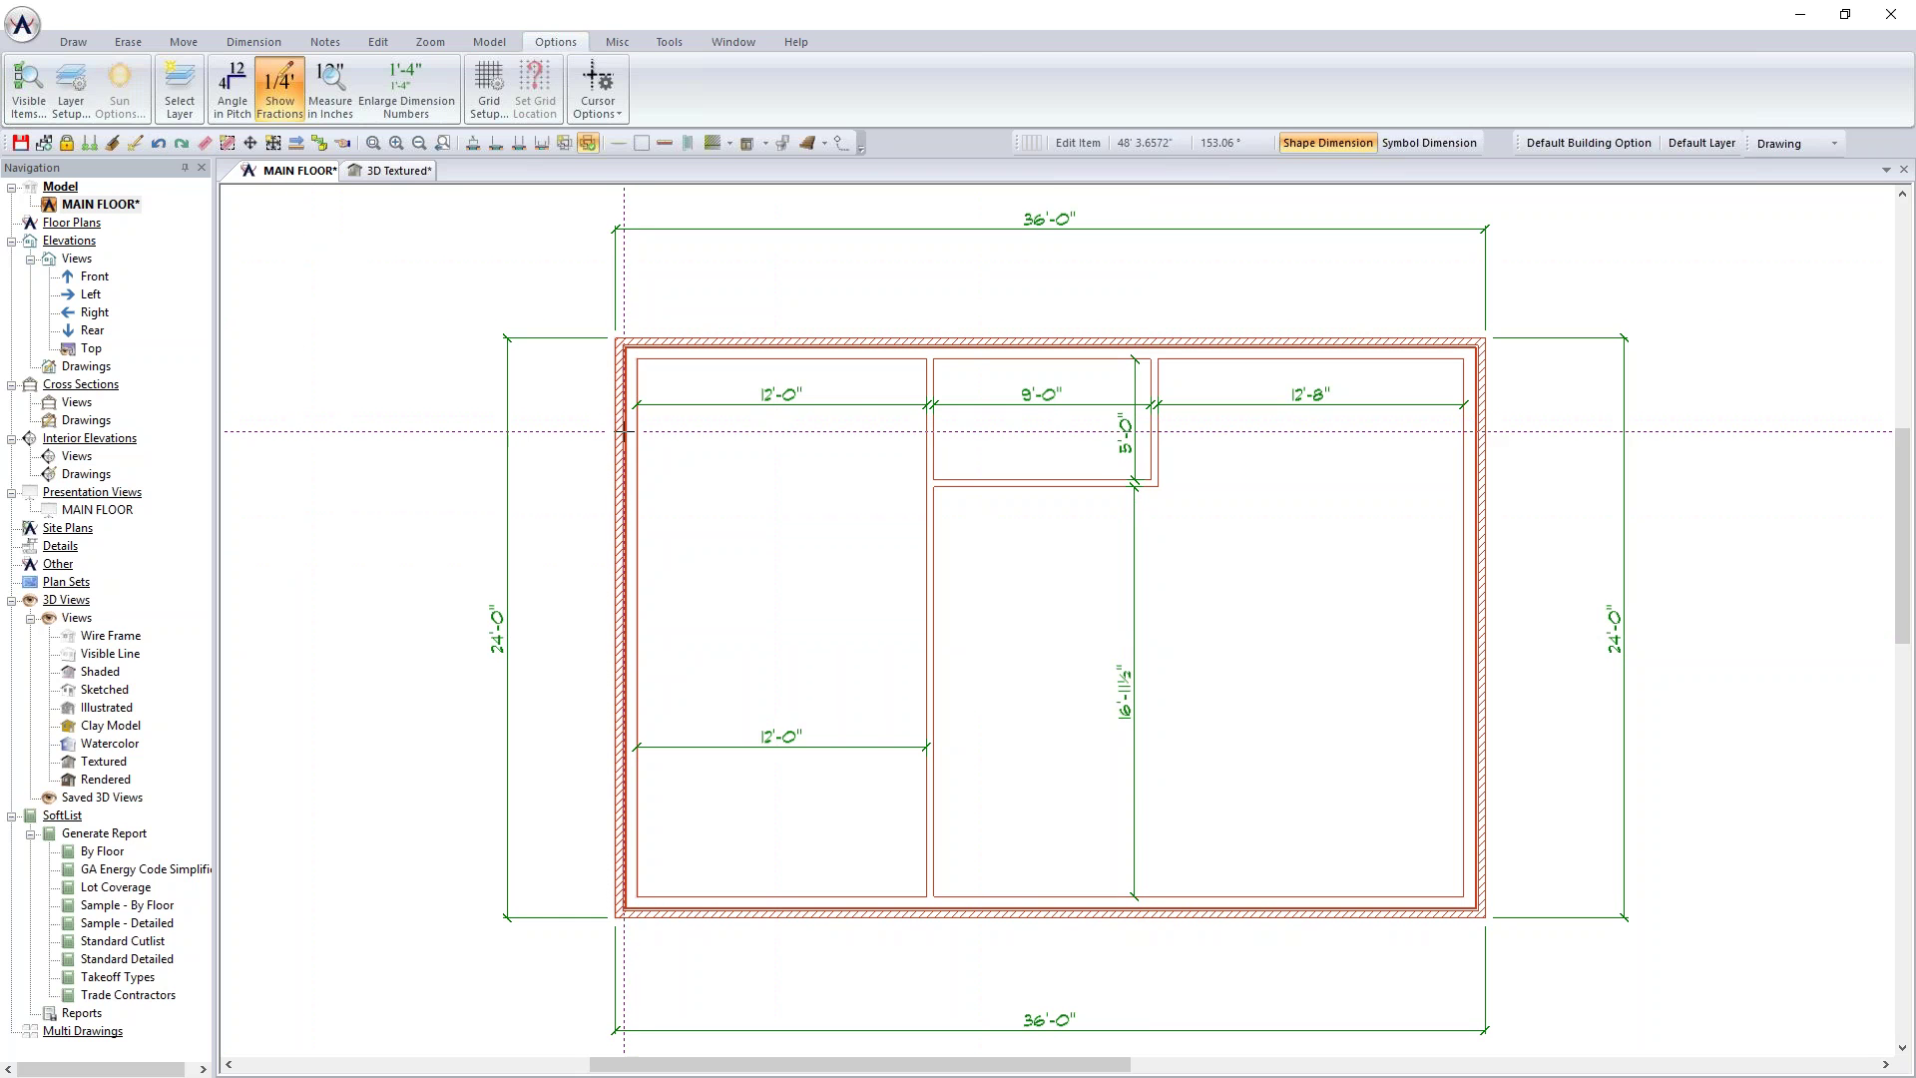
click(66, 46)
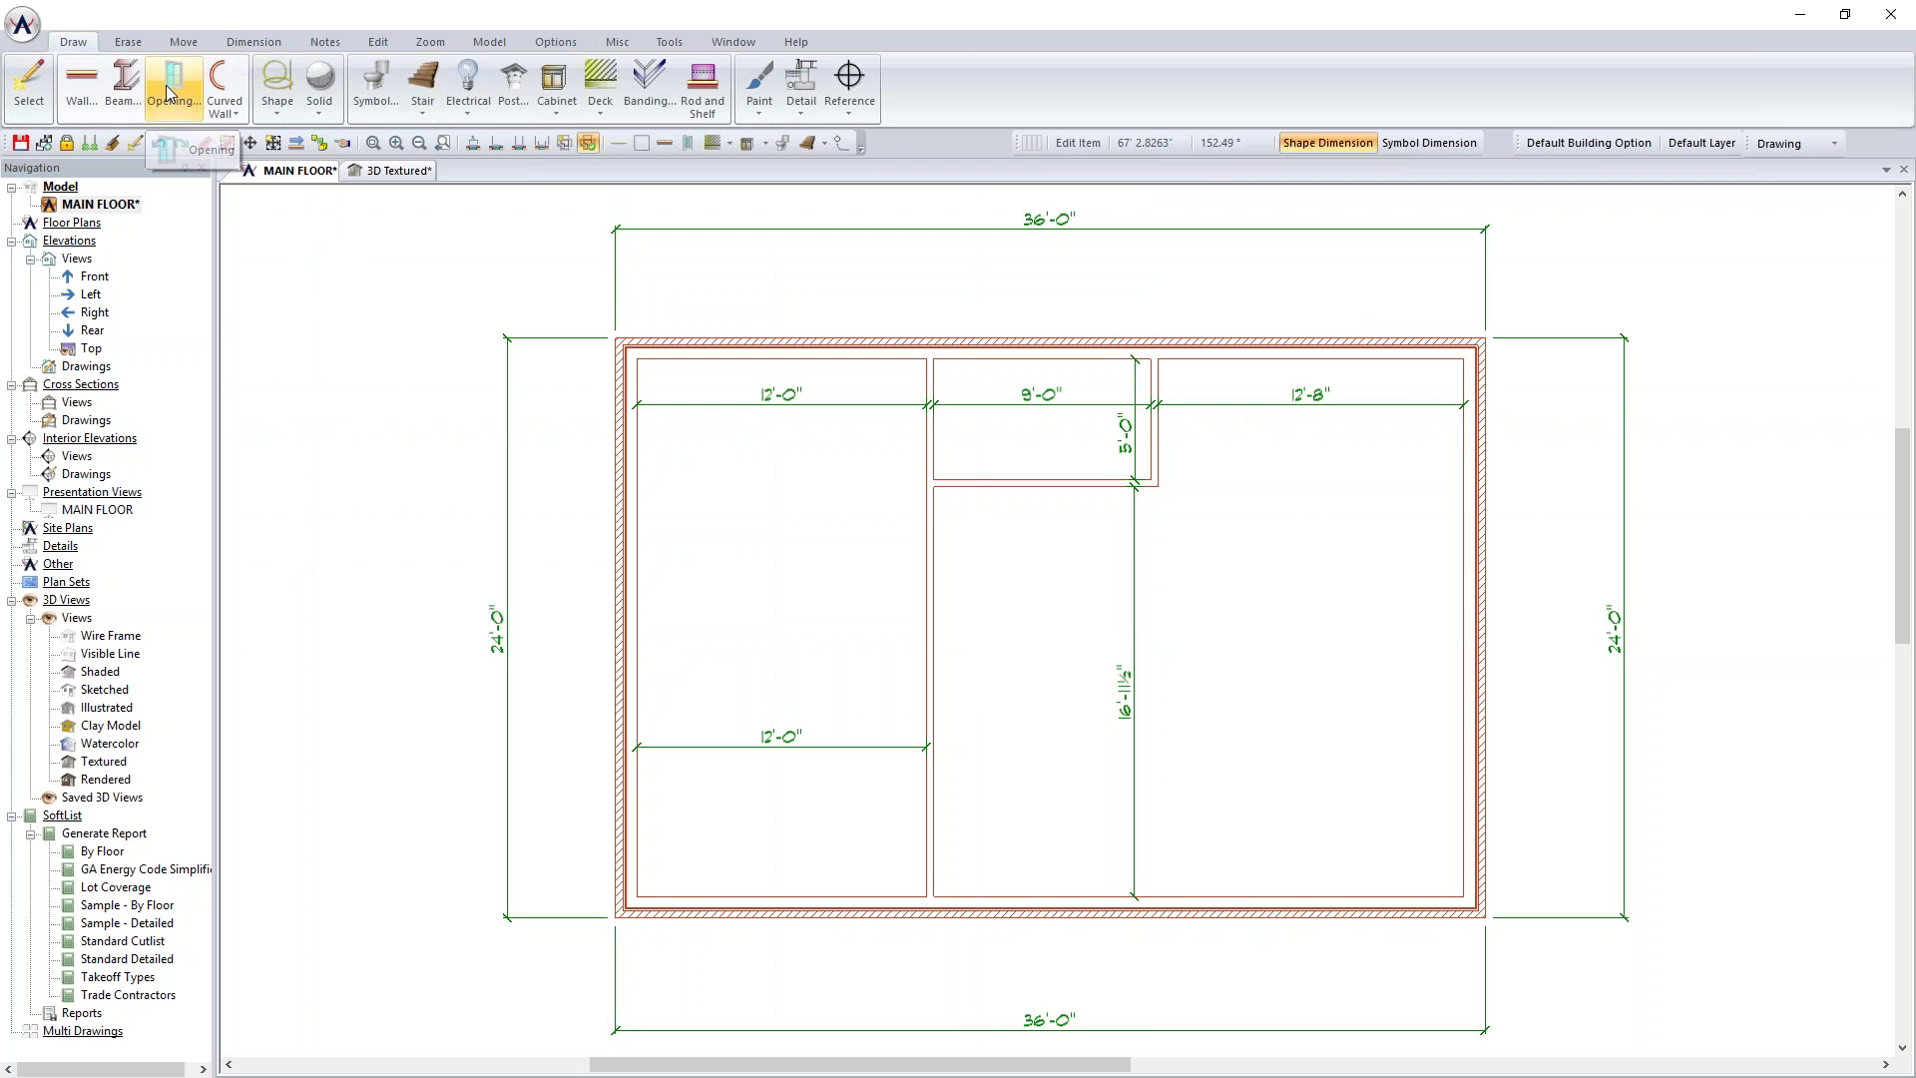
right_click(314, 290)
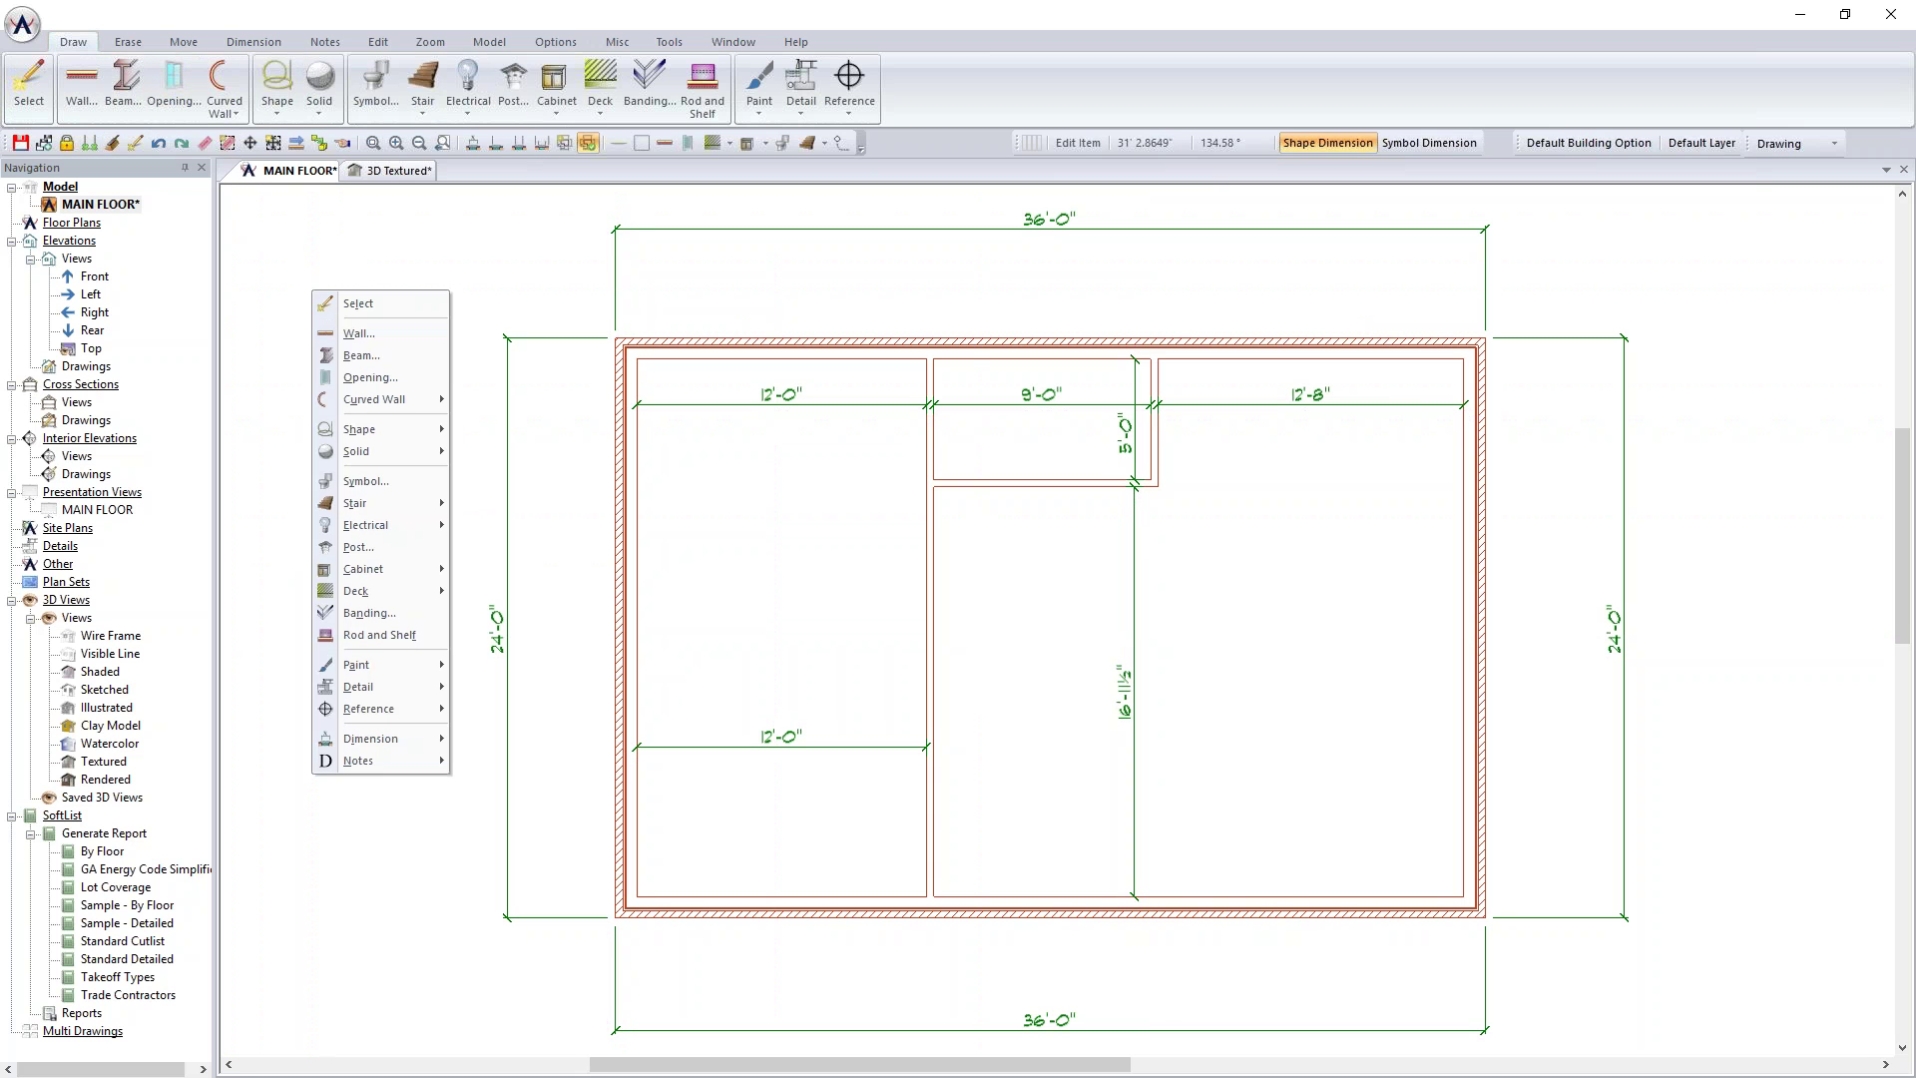
click(380, 379)
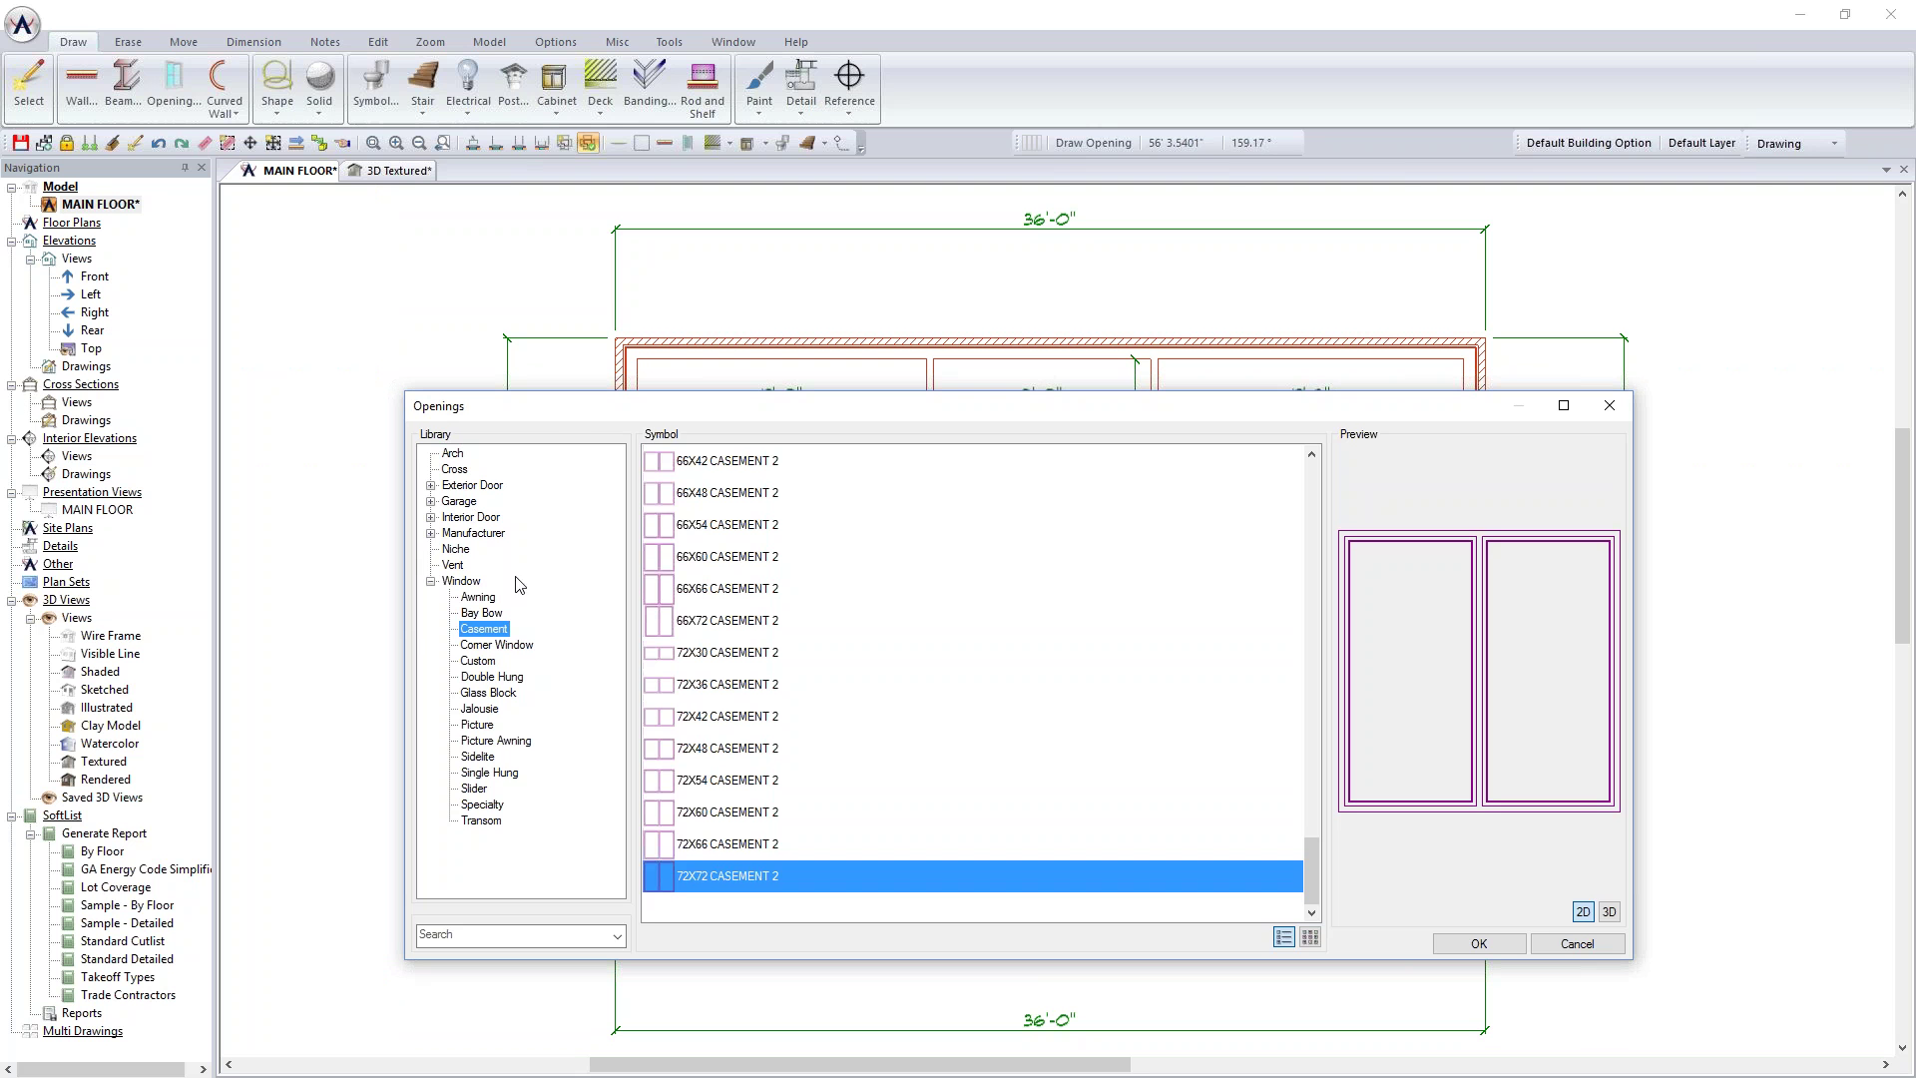
click(504, 683)
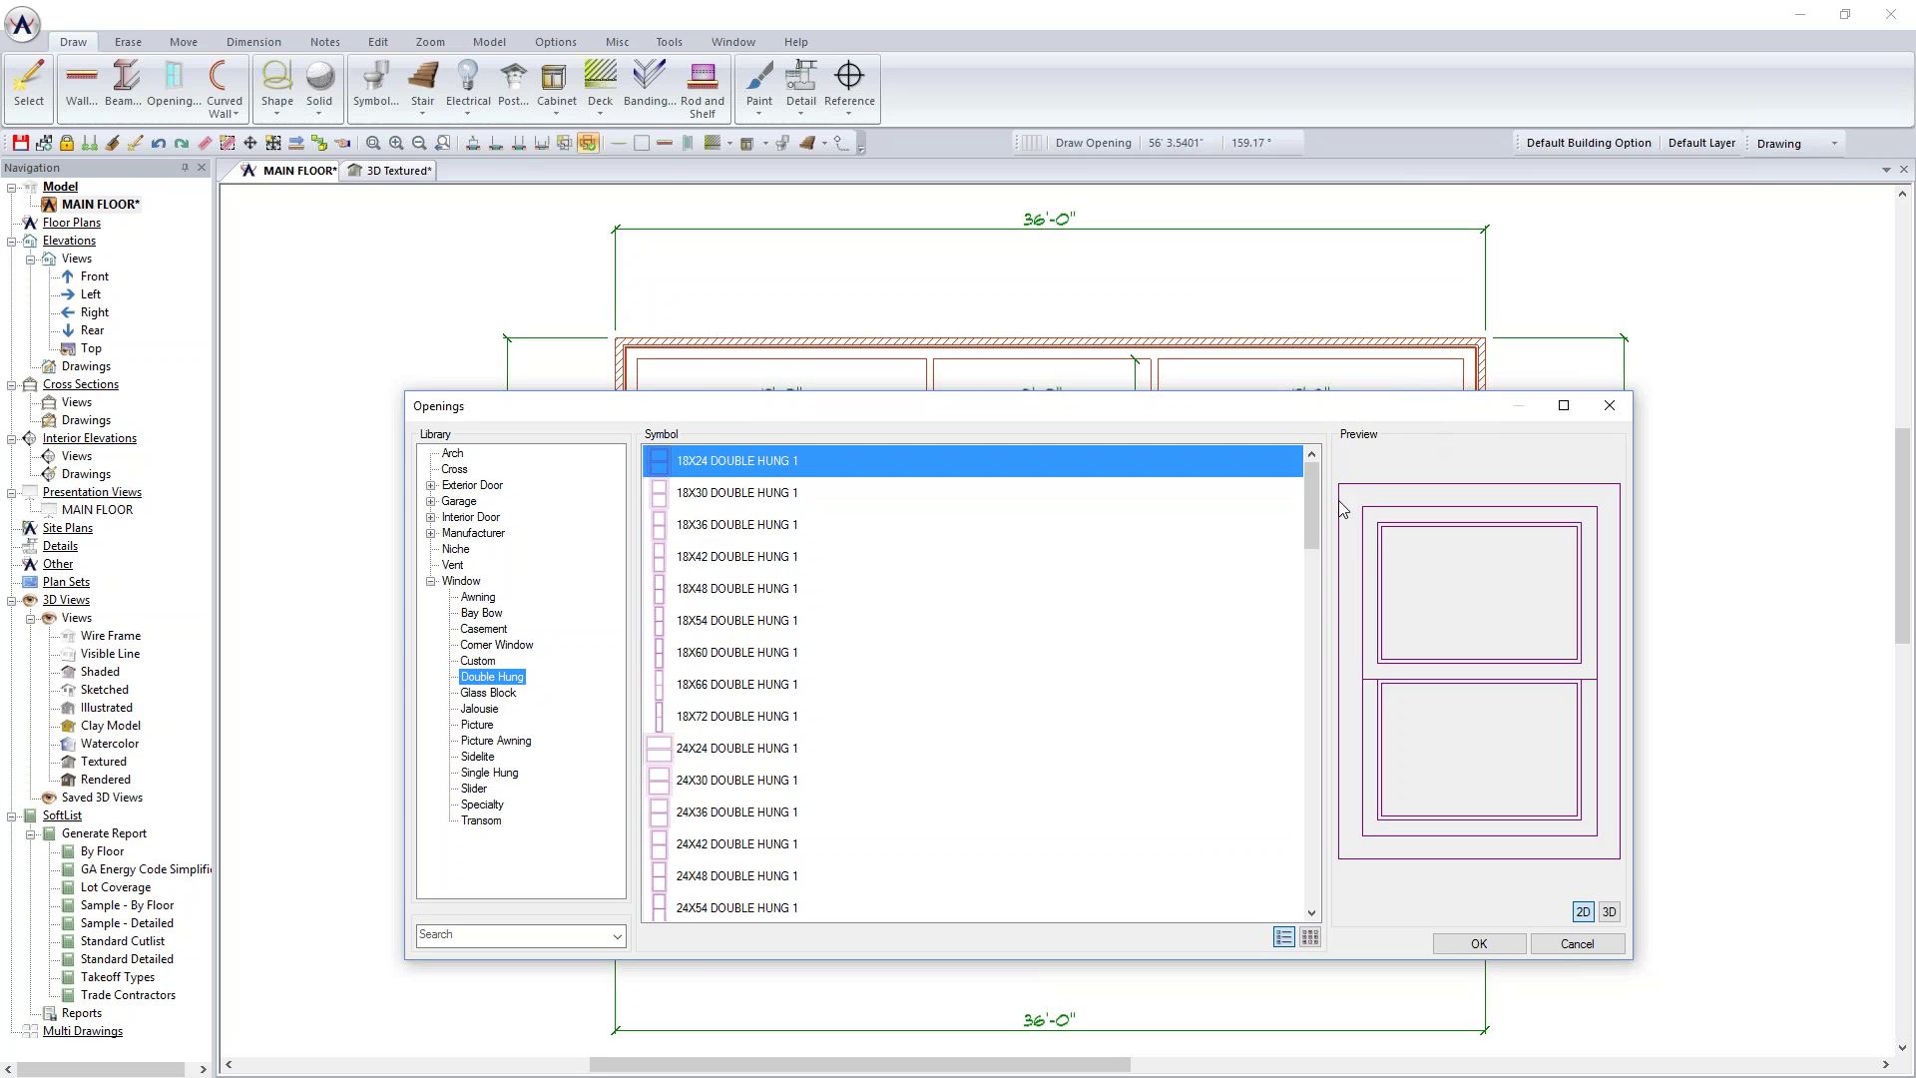
drag(1315, 505, 1315, 655)
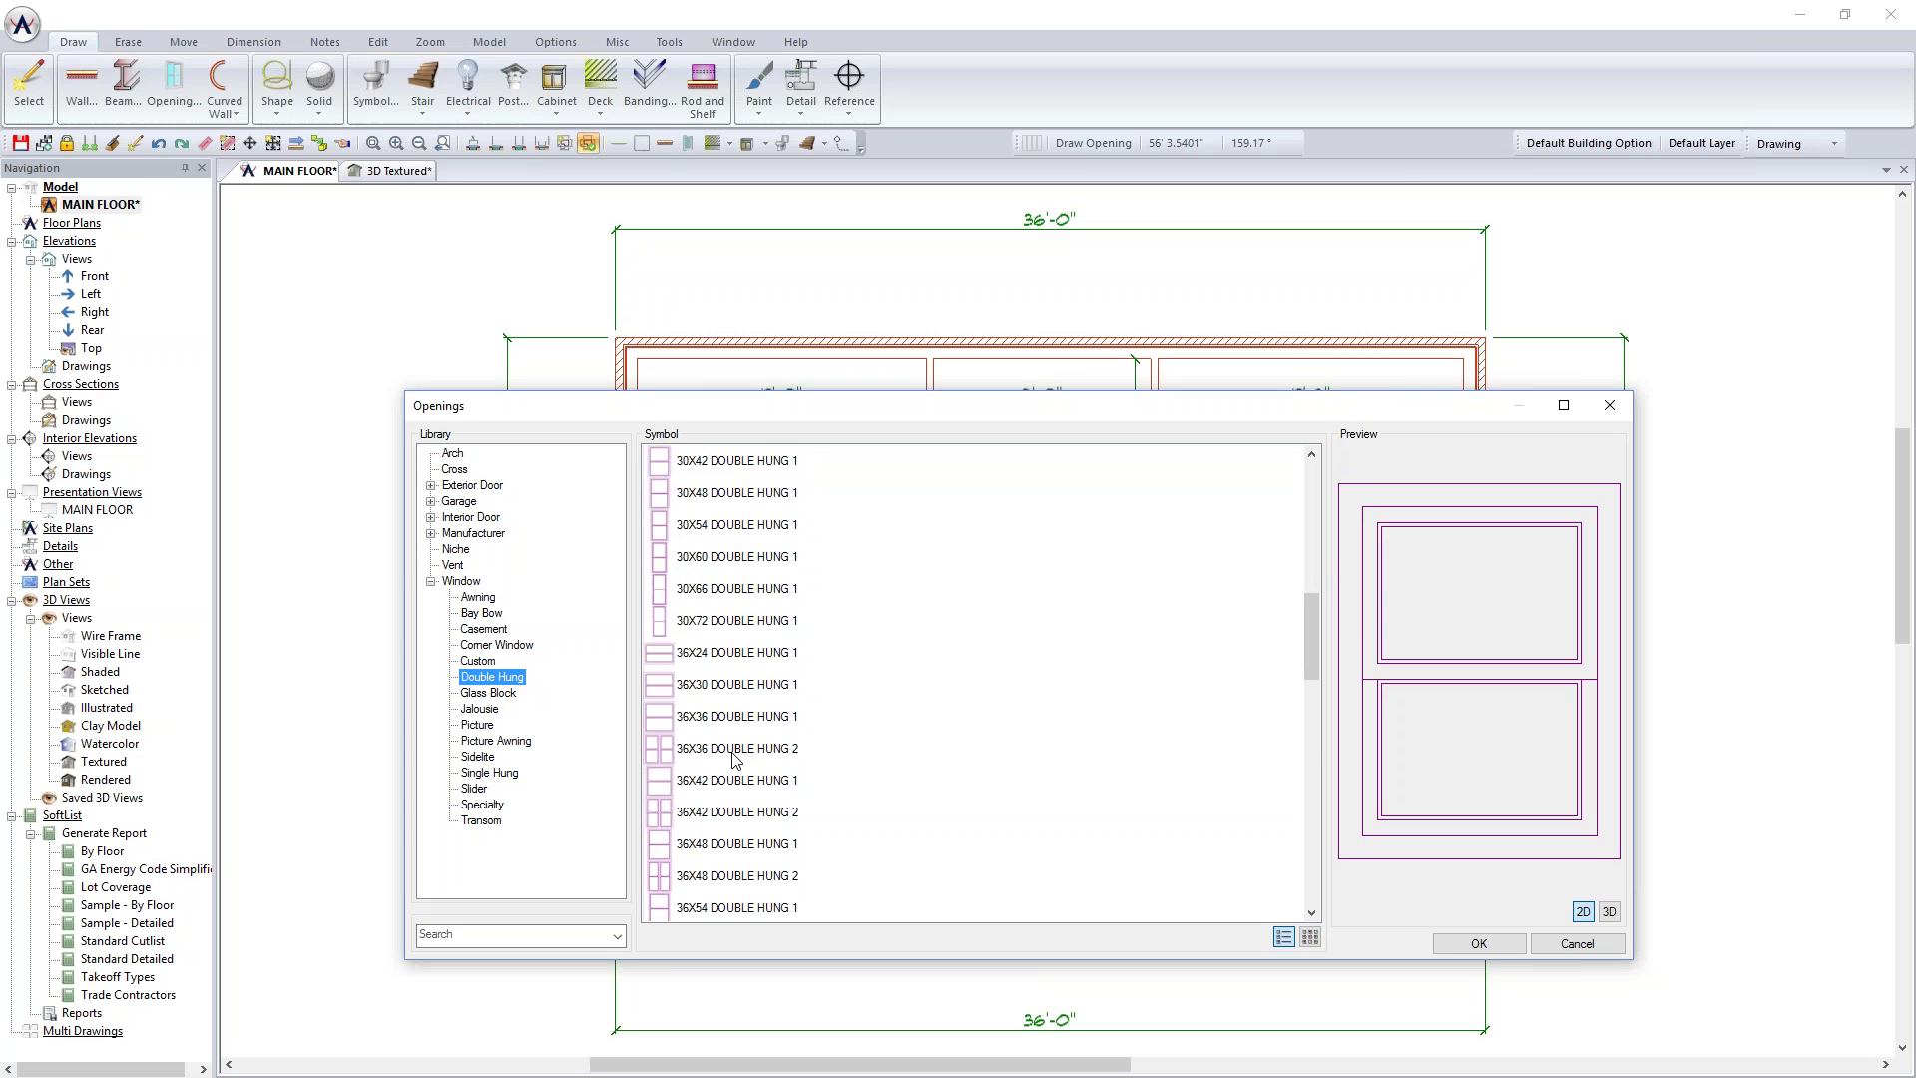
drag(1315, 633, 1325, 807)
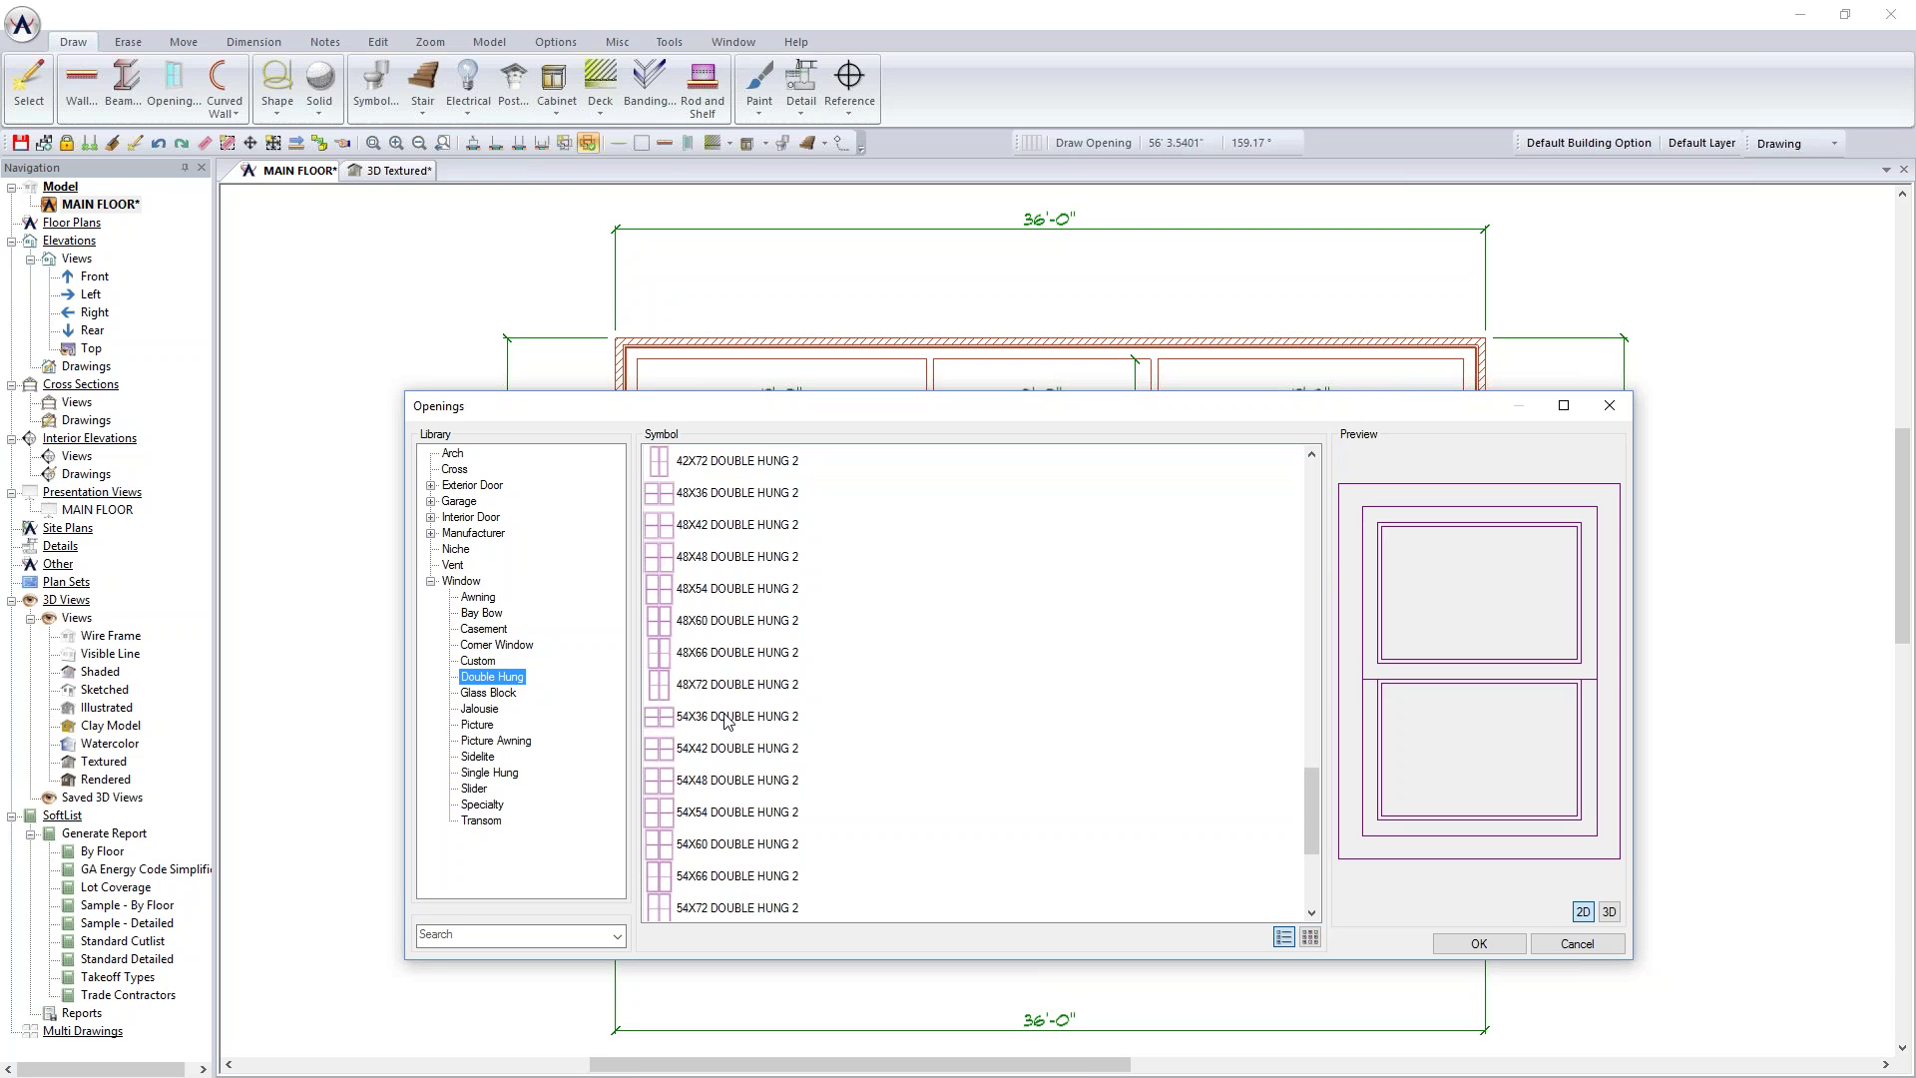
click(722, 844)
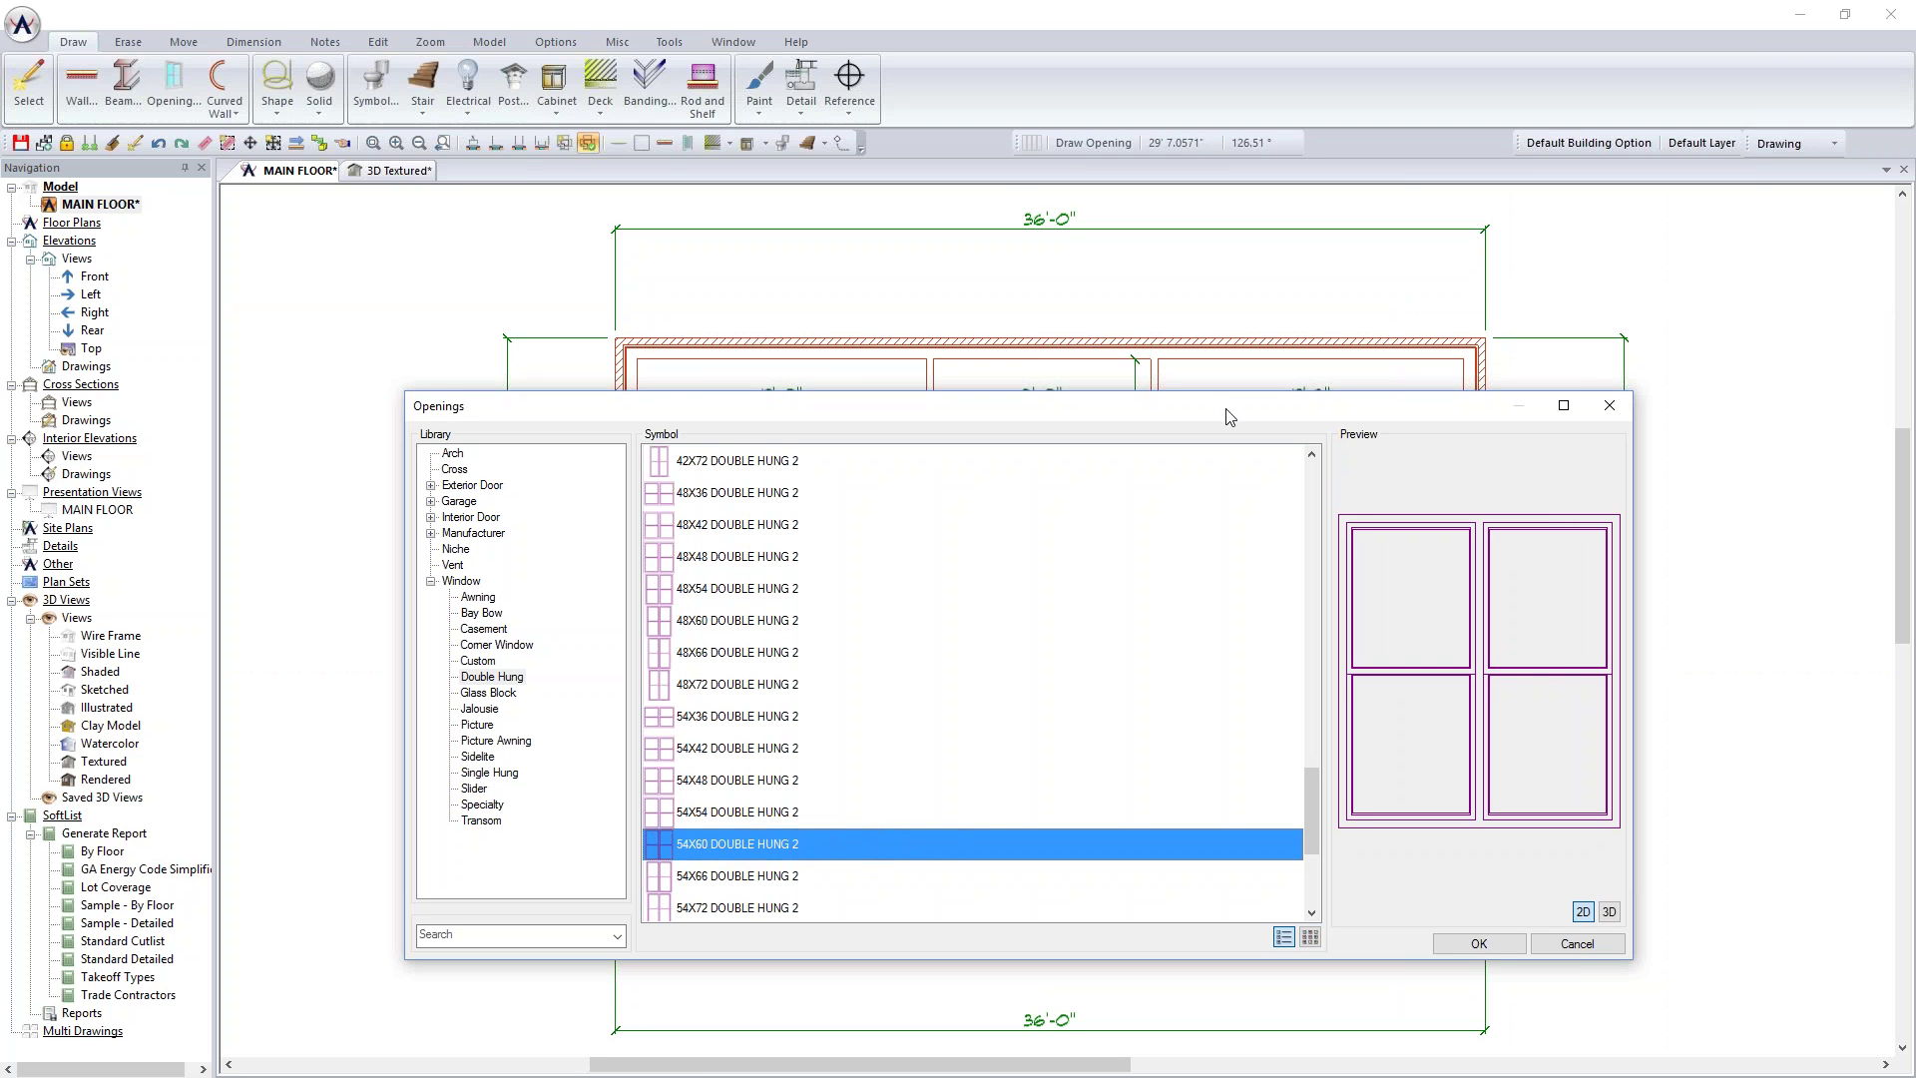
Step: Place two 54X60 double hung windows in the lower exterior wall, about 6'-10" from its left corner and 8' from its right corner
drag(1230, 416, 1211, 110)
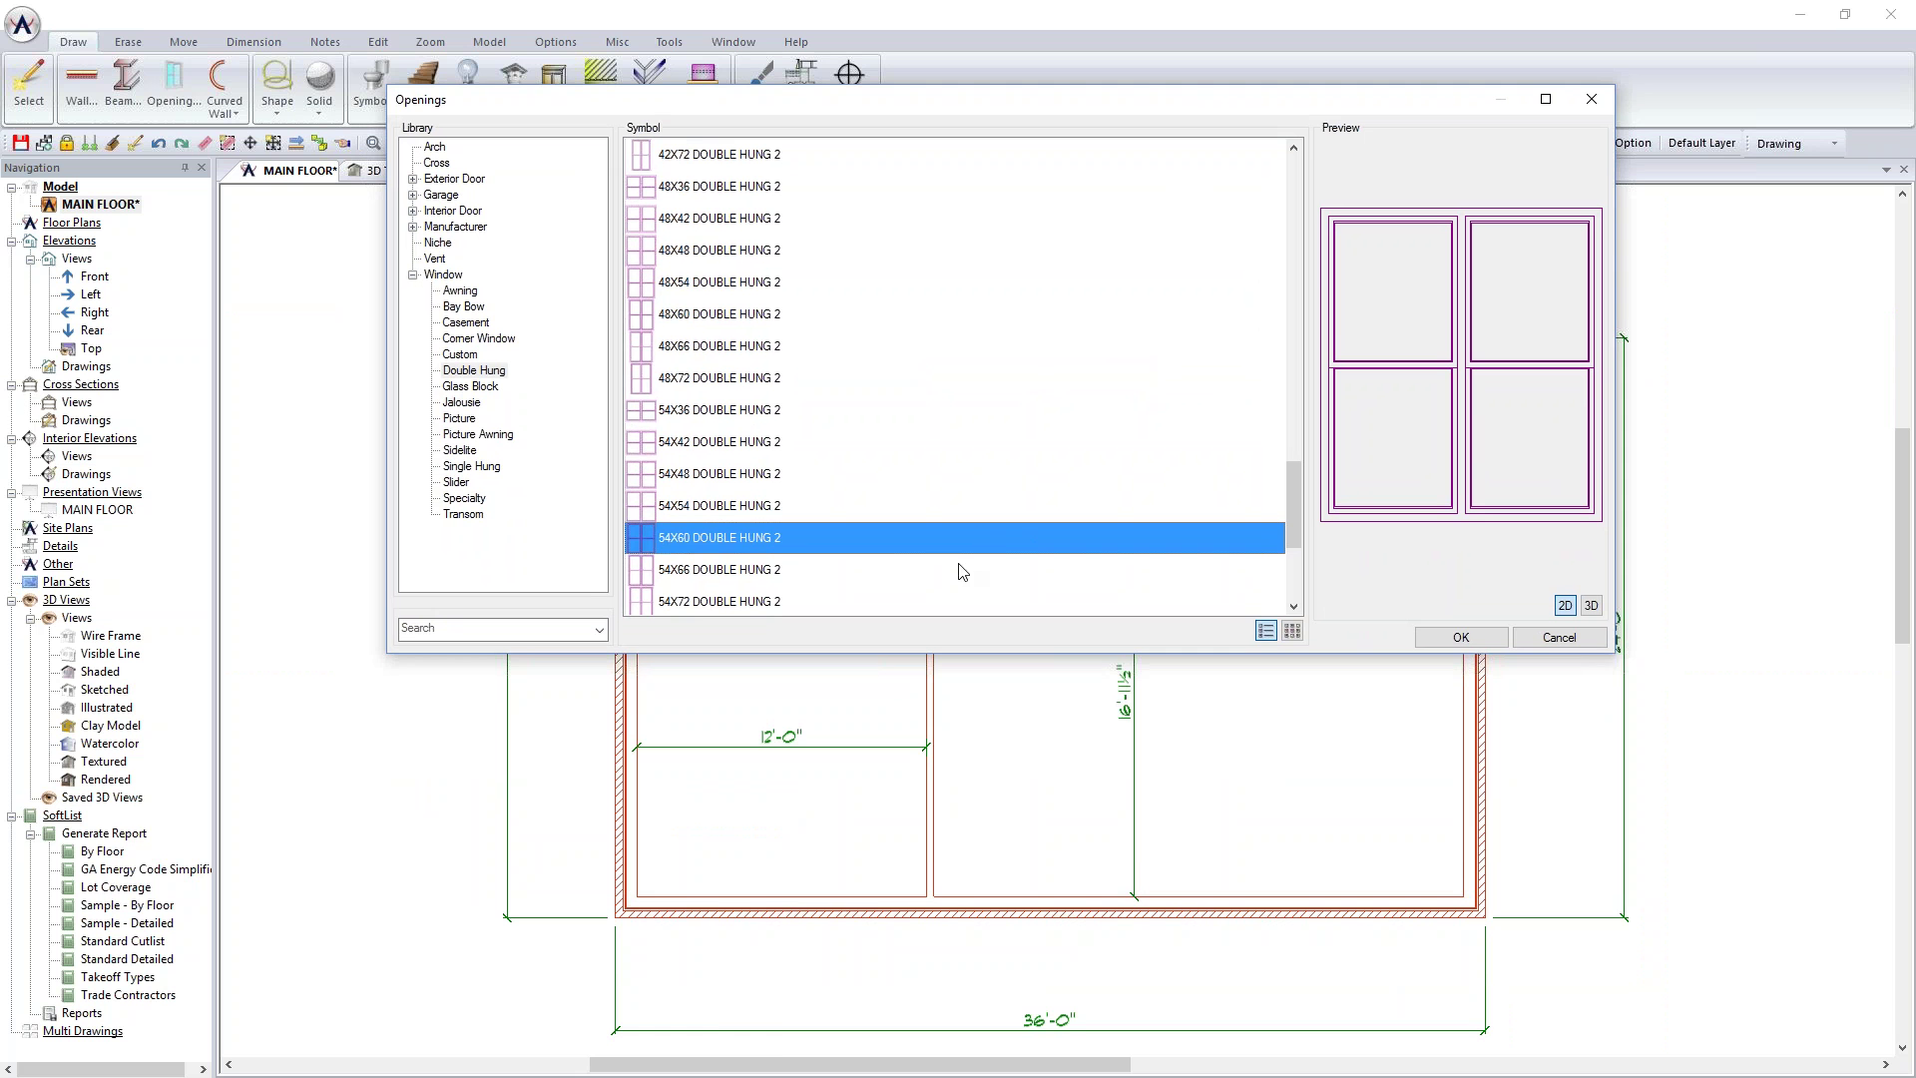
click(780, 904)
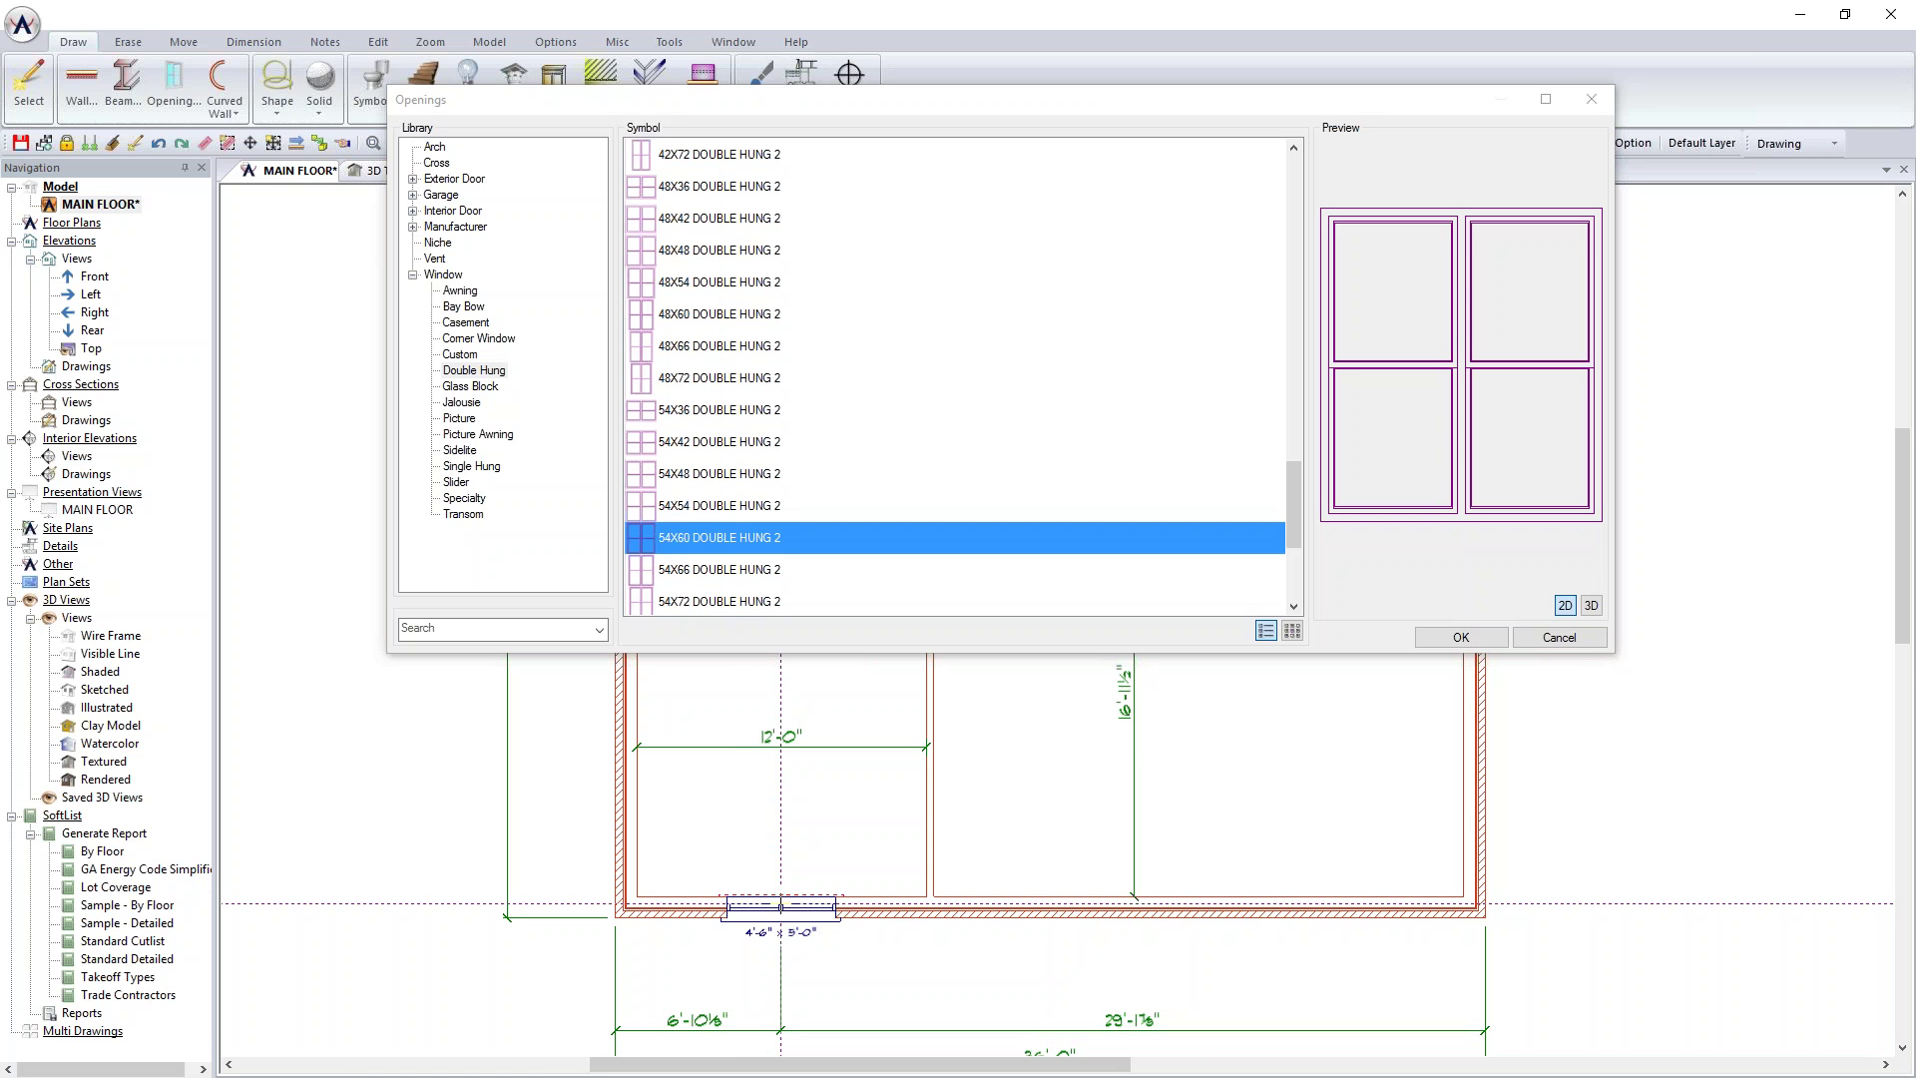
scroll(780, 906, down, 1)
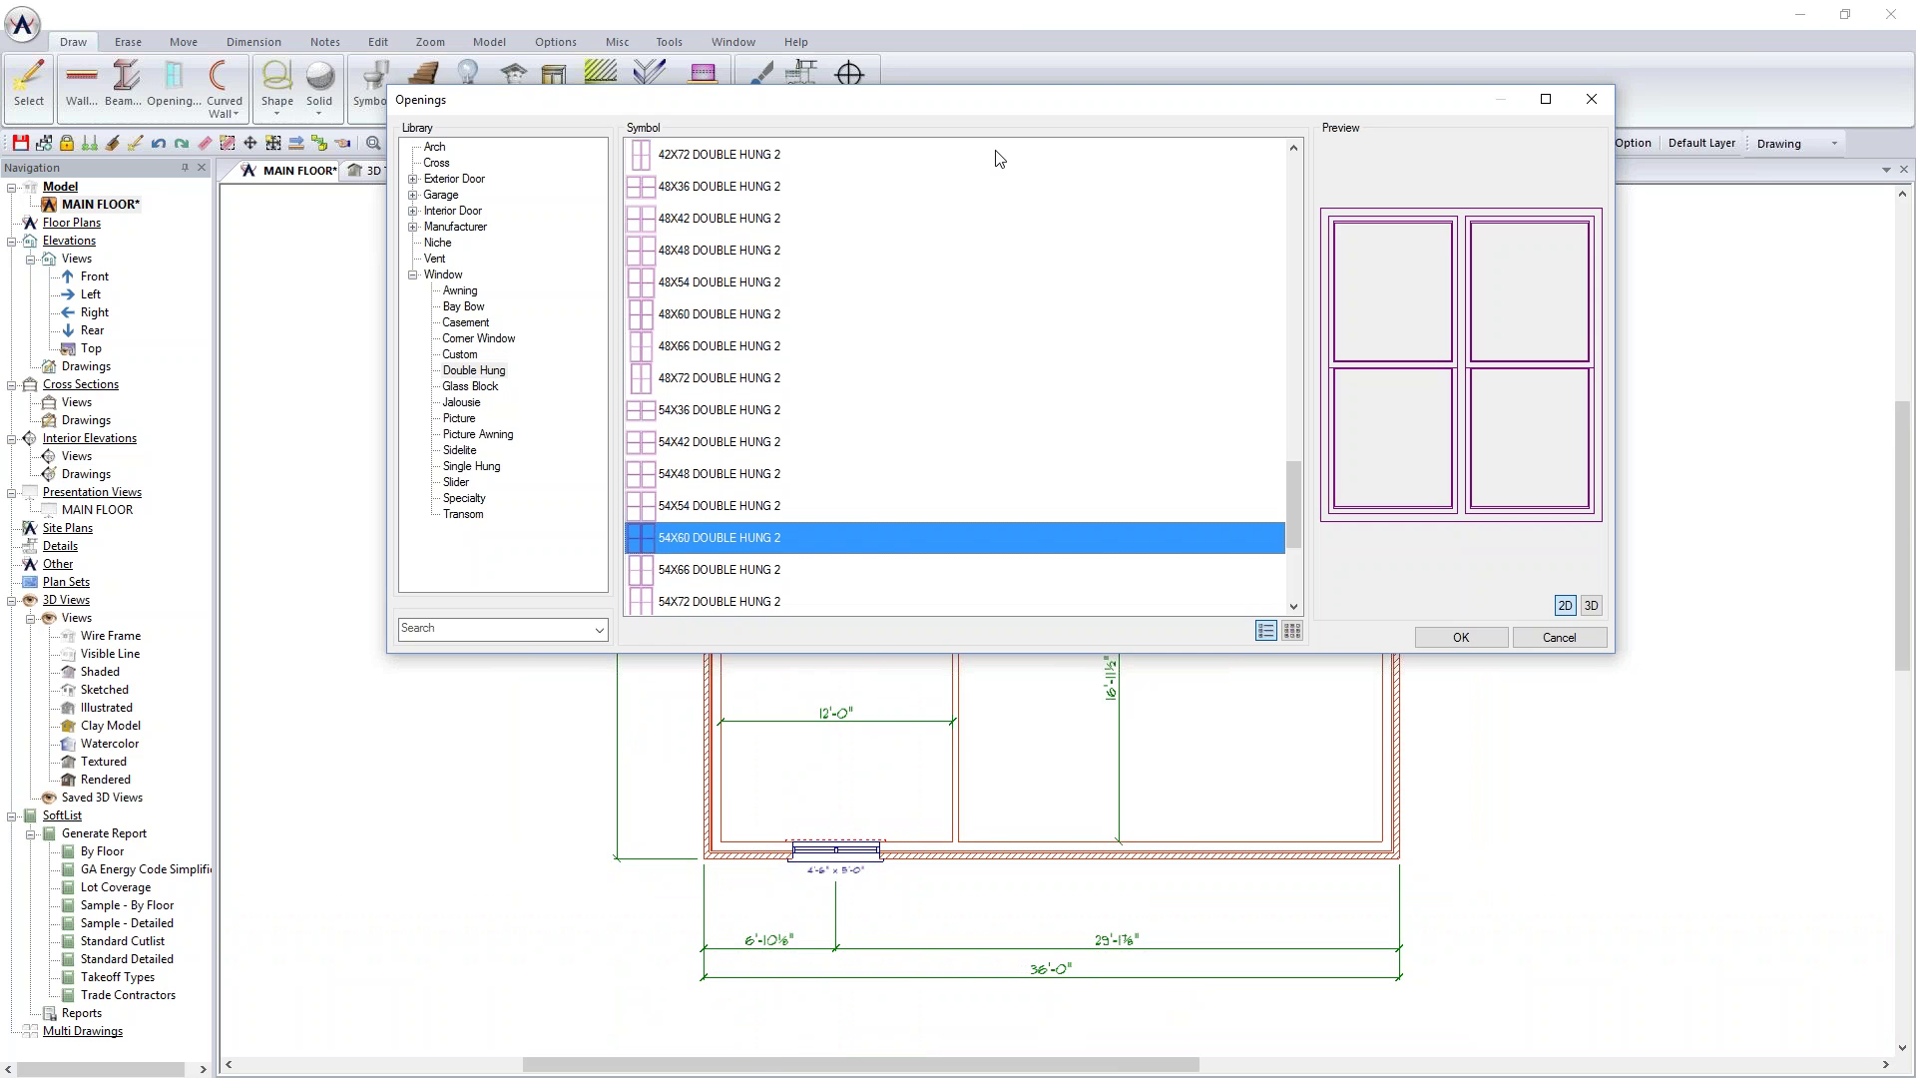
drag(997, 117, 965, 287)
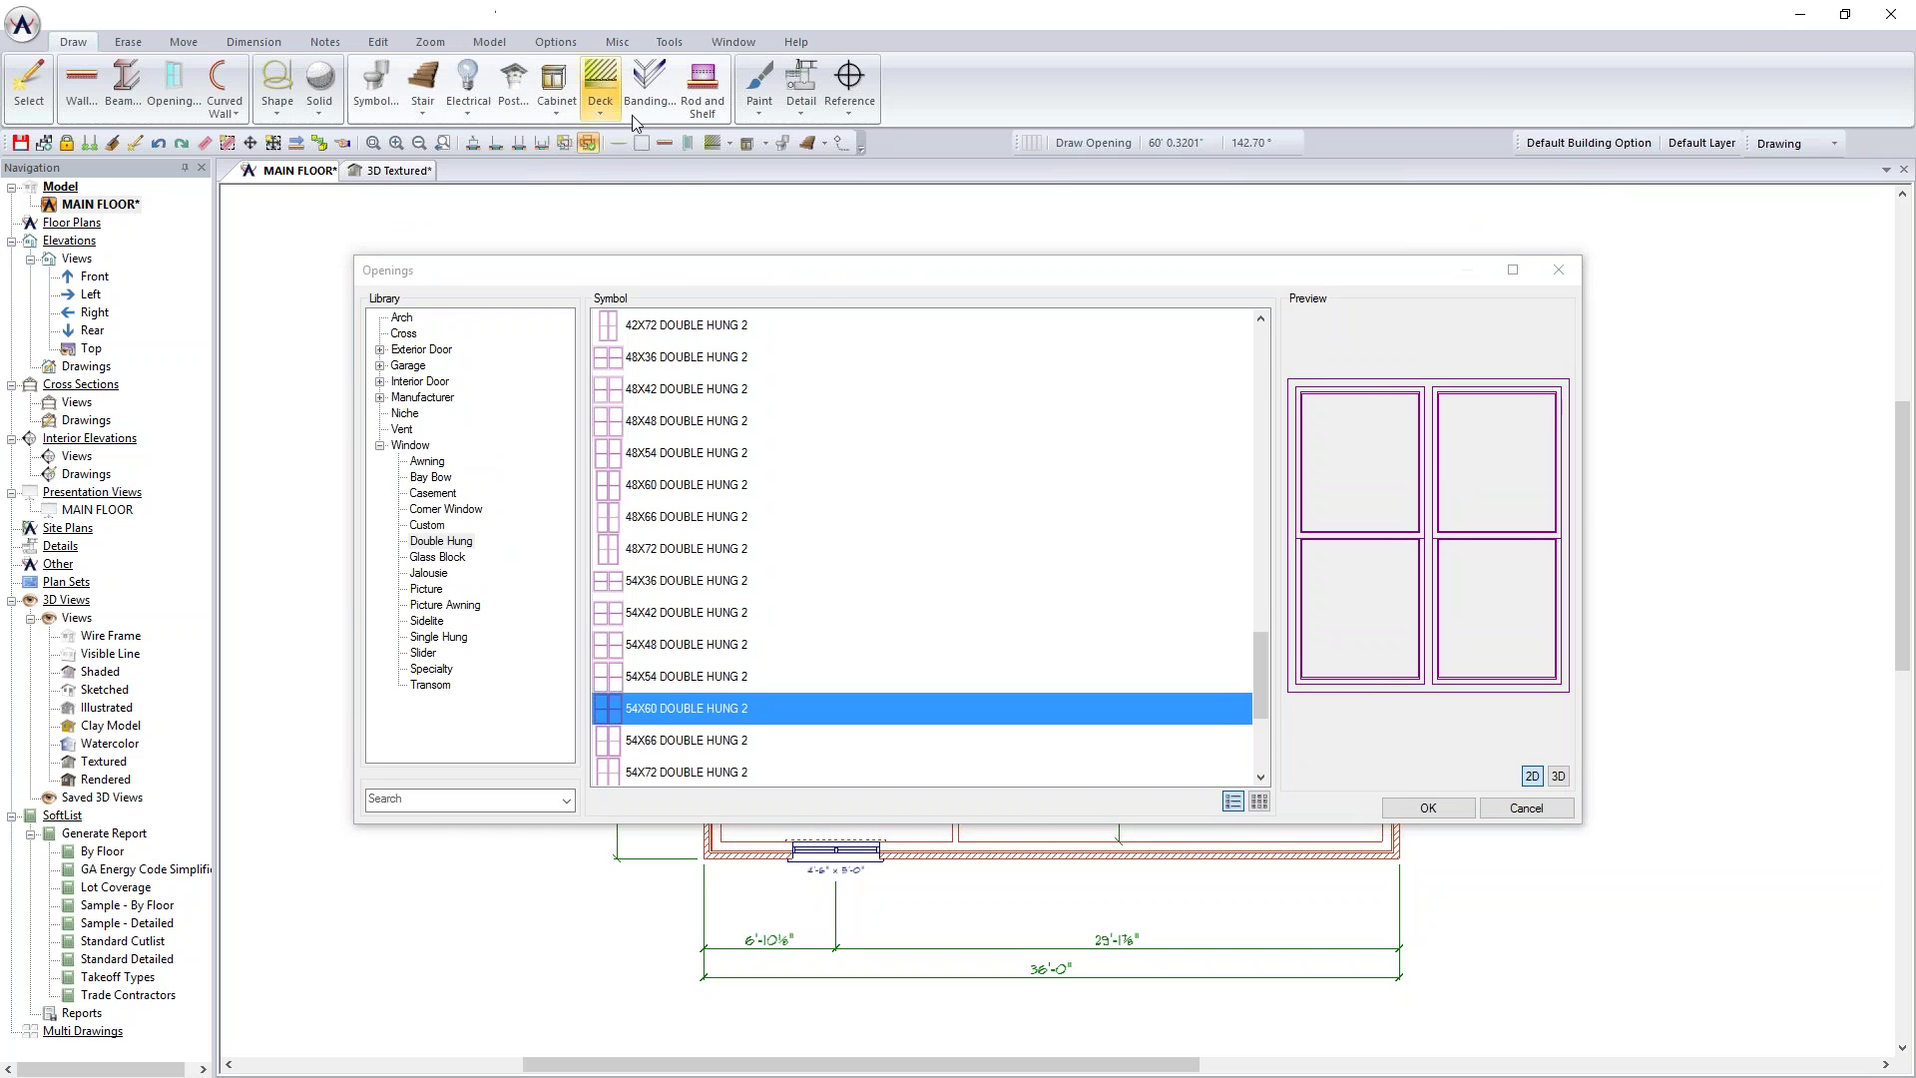
drag(810, 280, 699, 61)
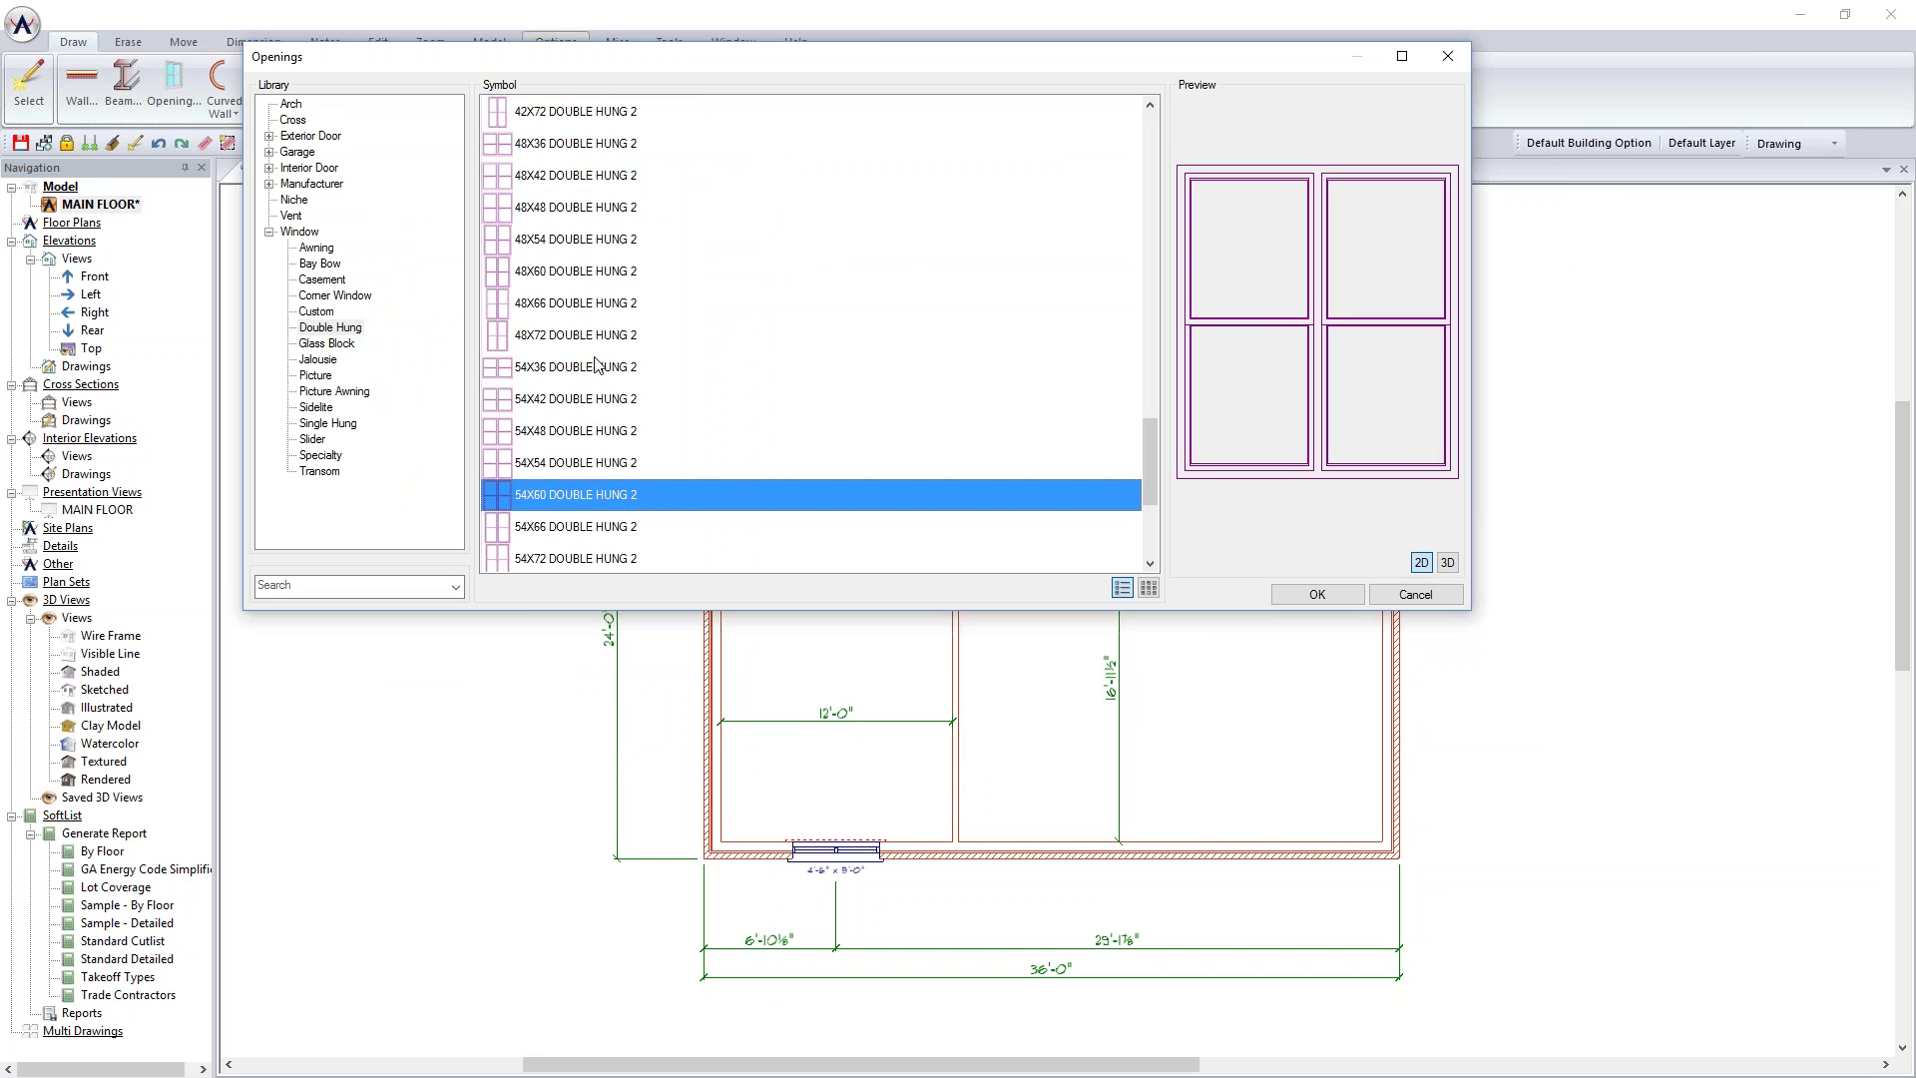
click(1243, 849)
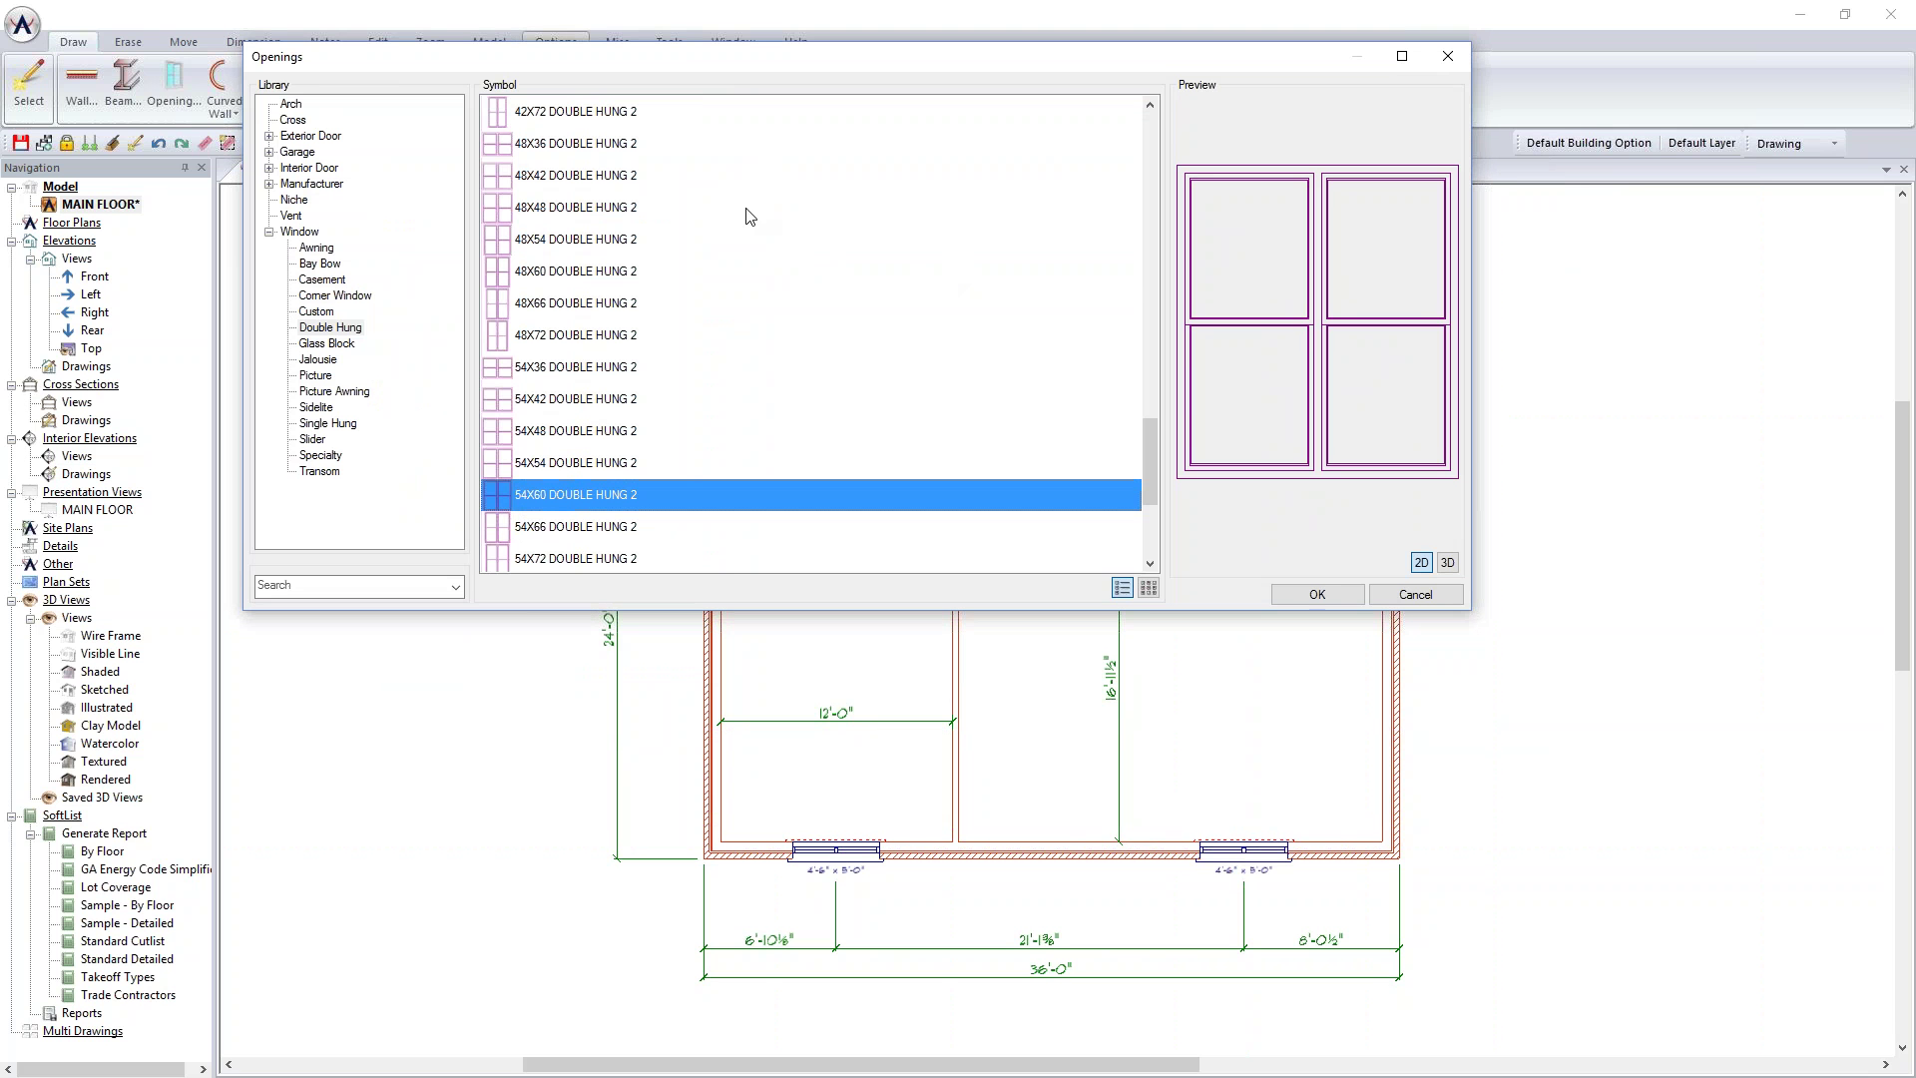
Step: Place a 48X60 DOUBLE HUNG 2 window in the left room's upper exterior wall, about 7'-6" from the left corner
click(601, 282)
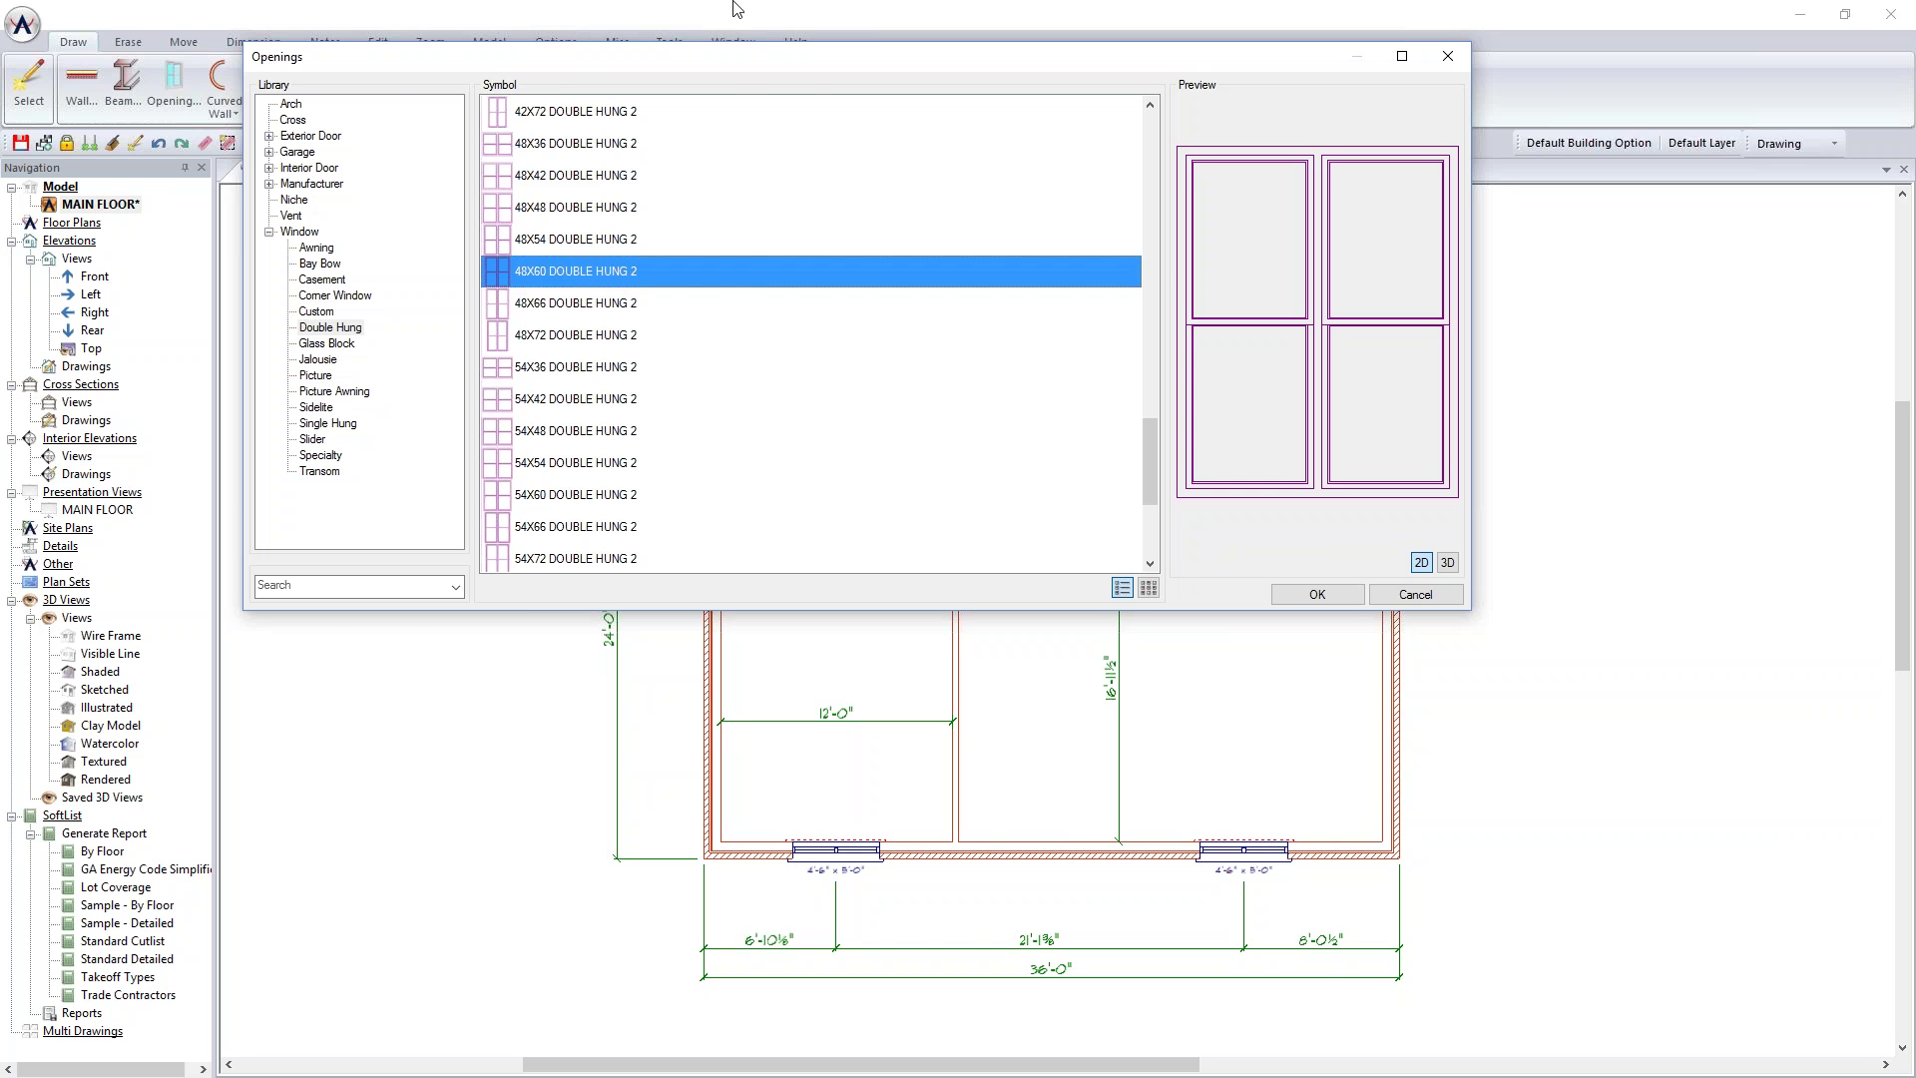
click(1317, 595)
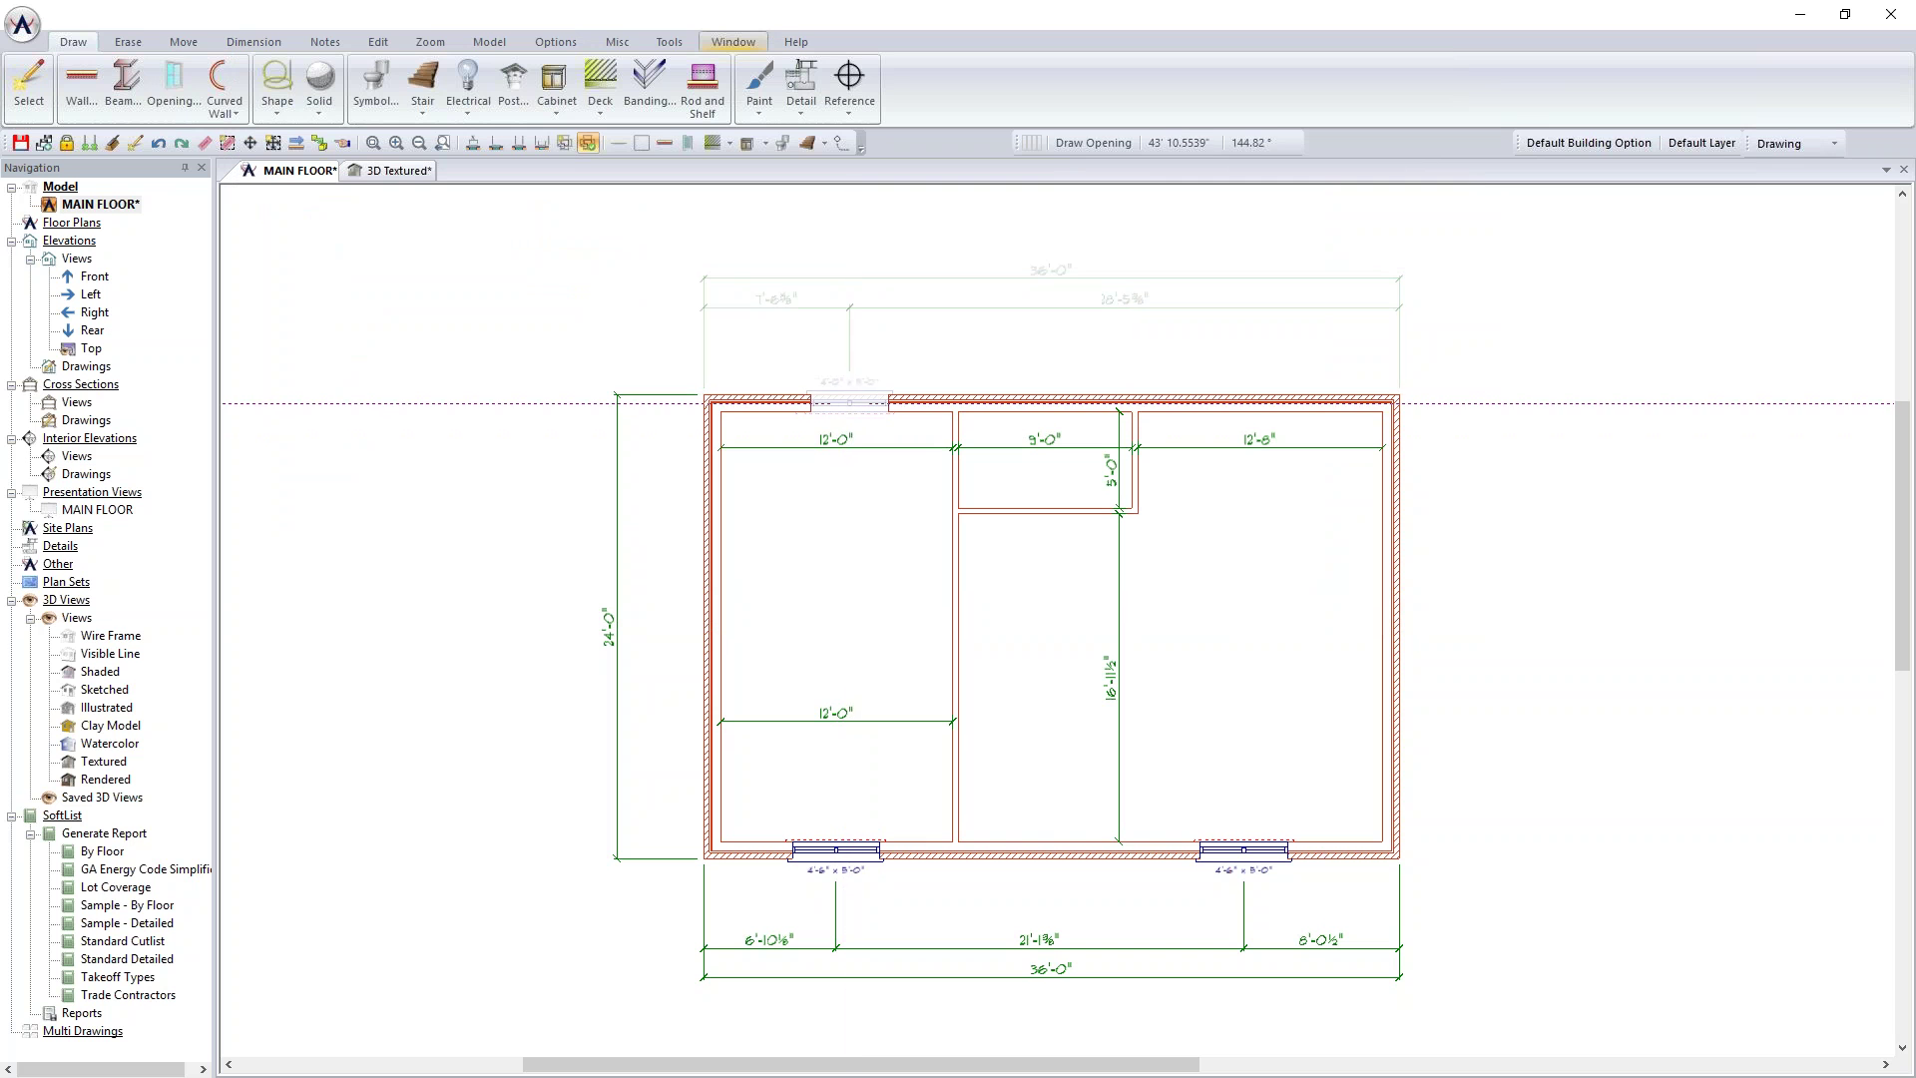
click(849, 404)
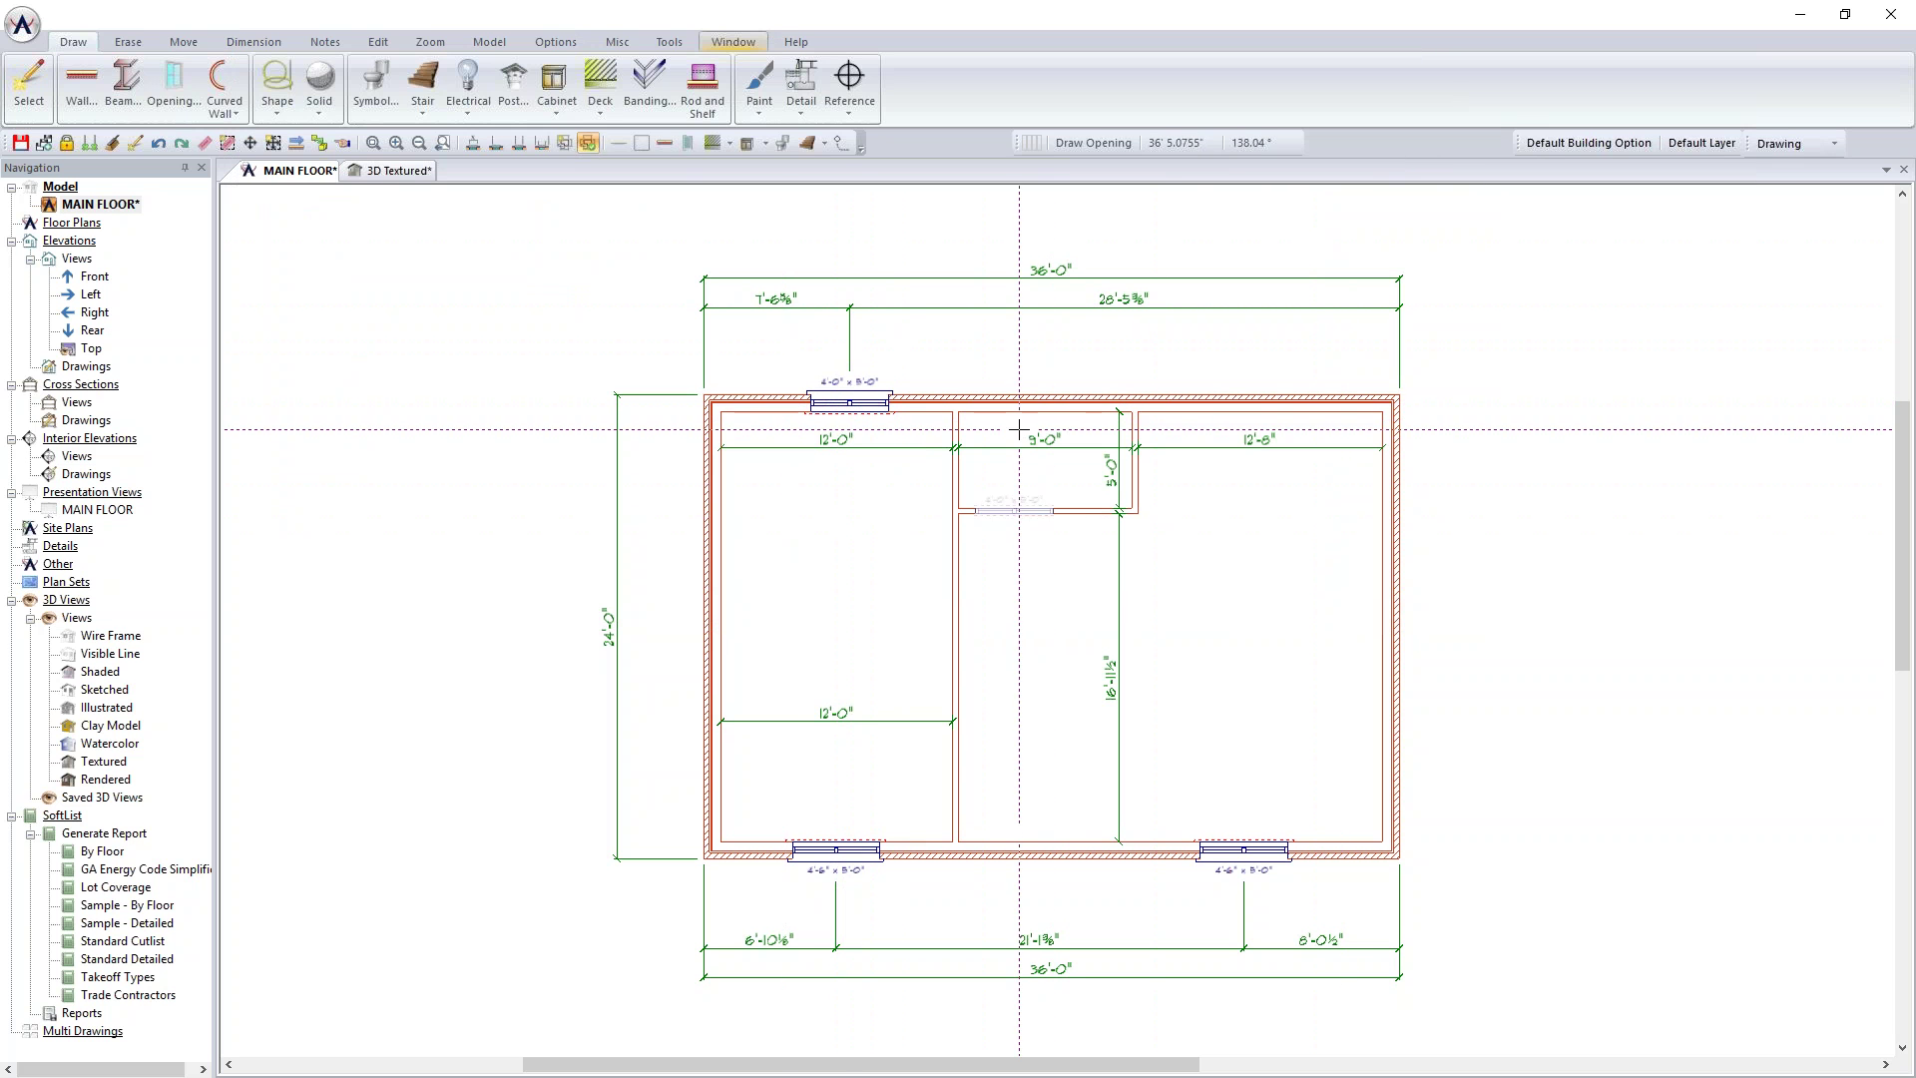
Step: Examine the three placed windows in the textured 3D model from the inside and the outside
click(397, 172)
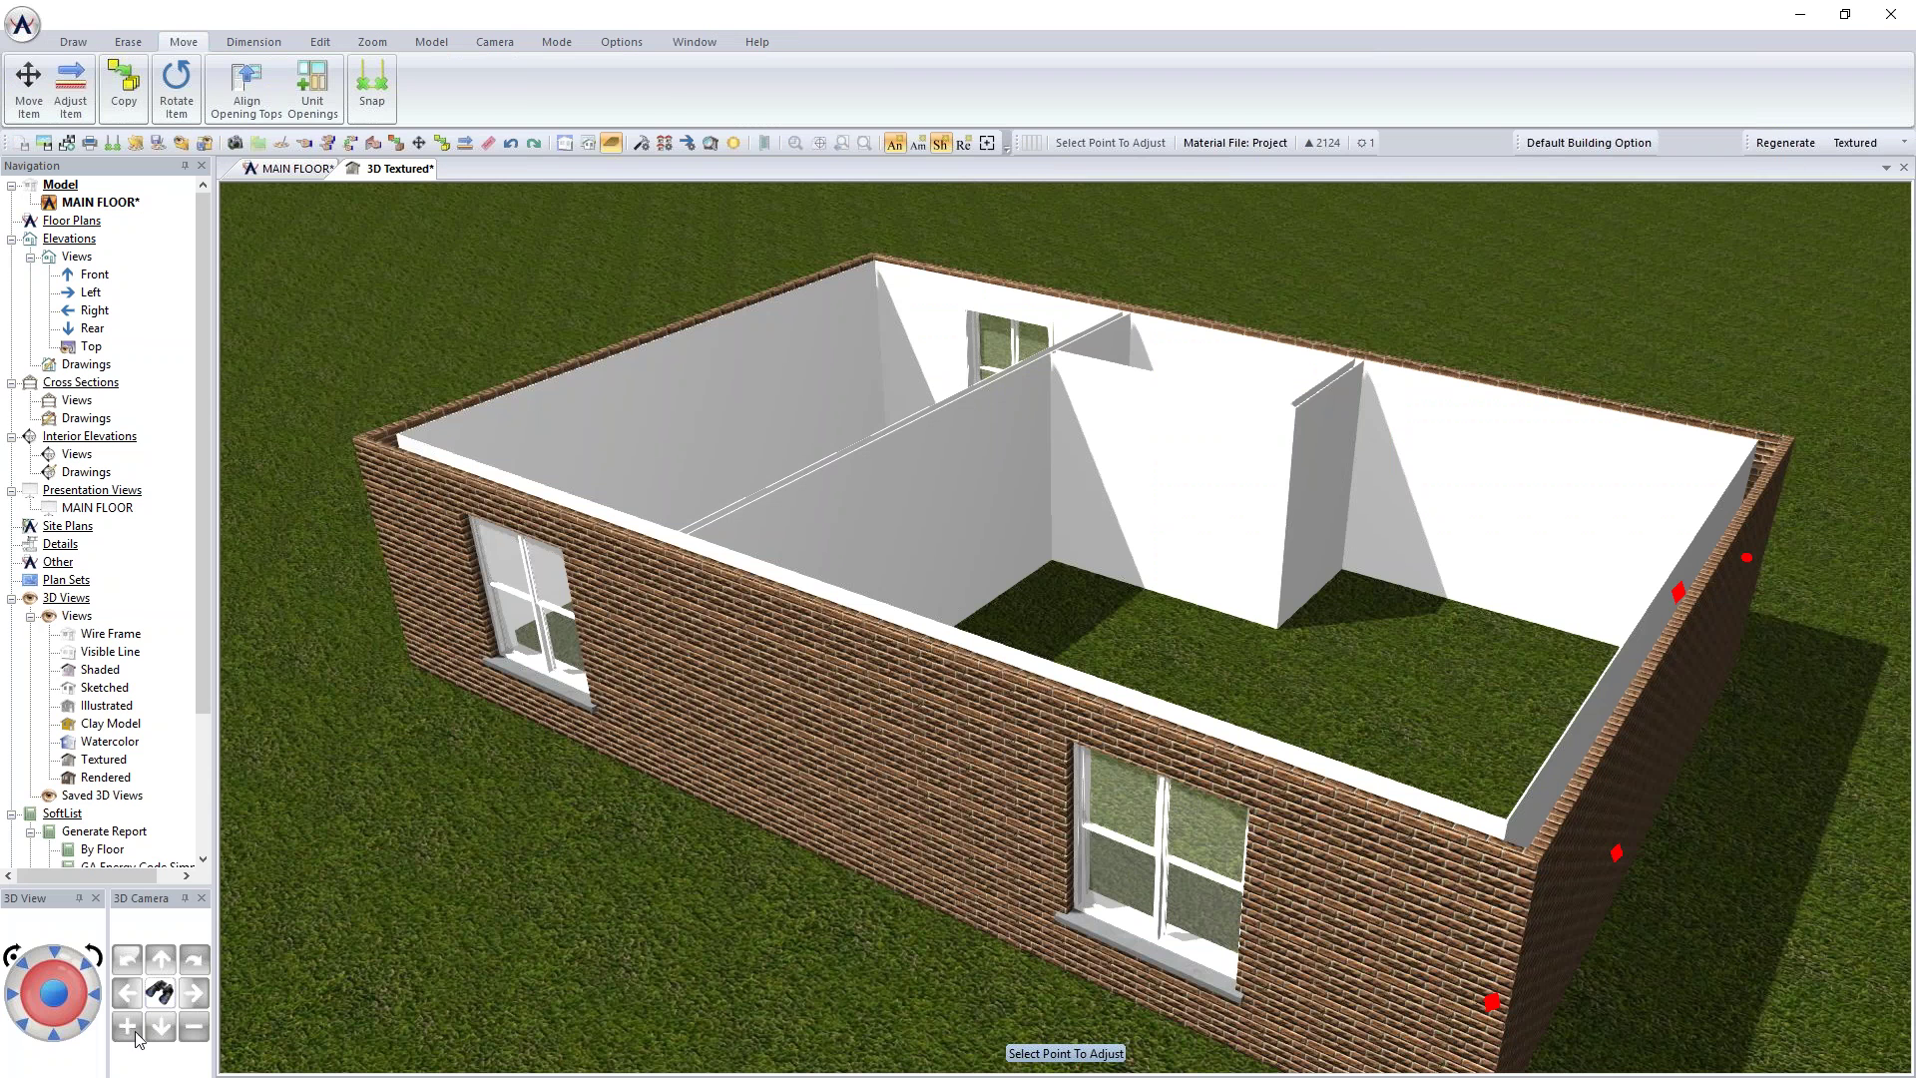
click(22, 963)
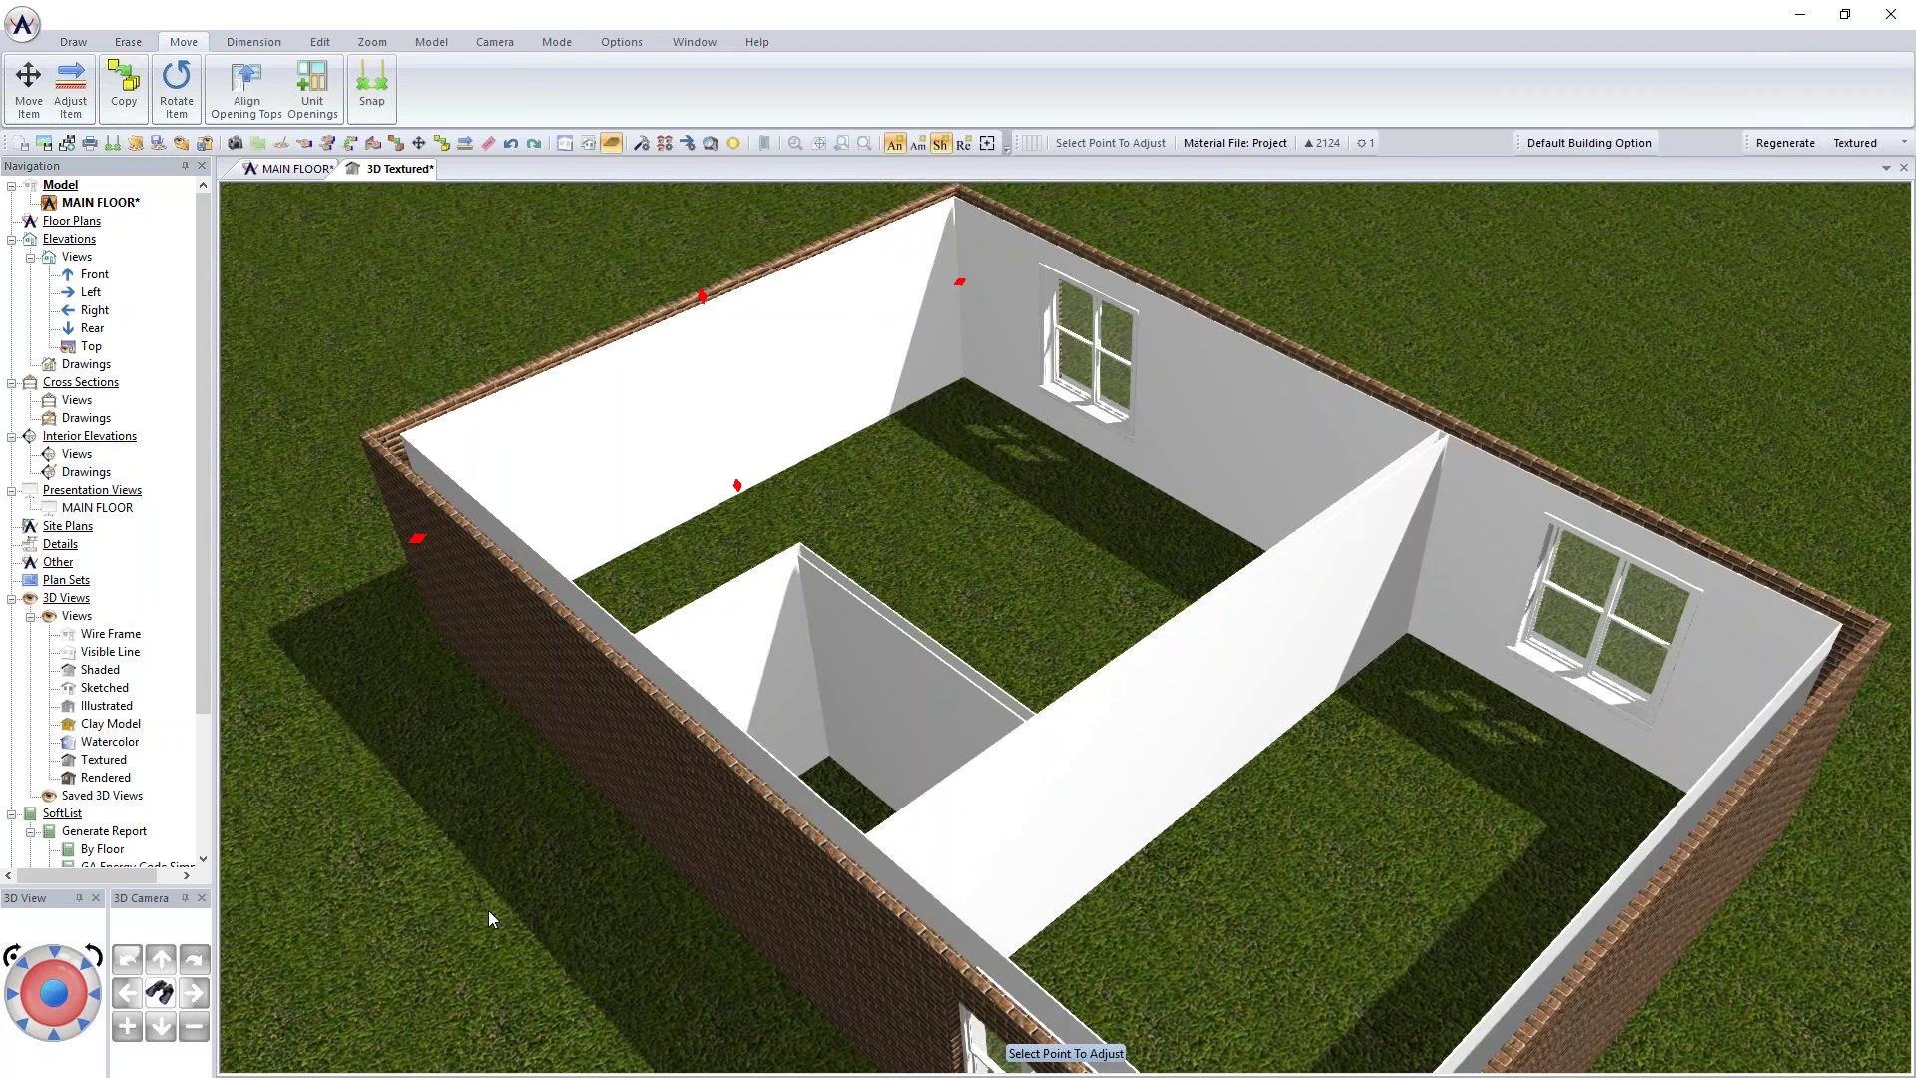
middle_drag(661, 897, 666, 866)
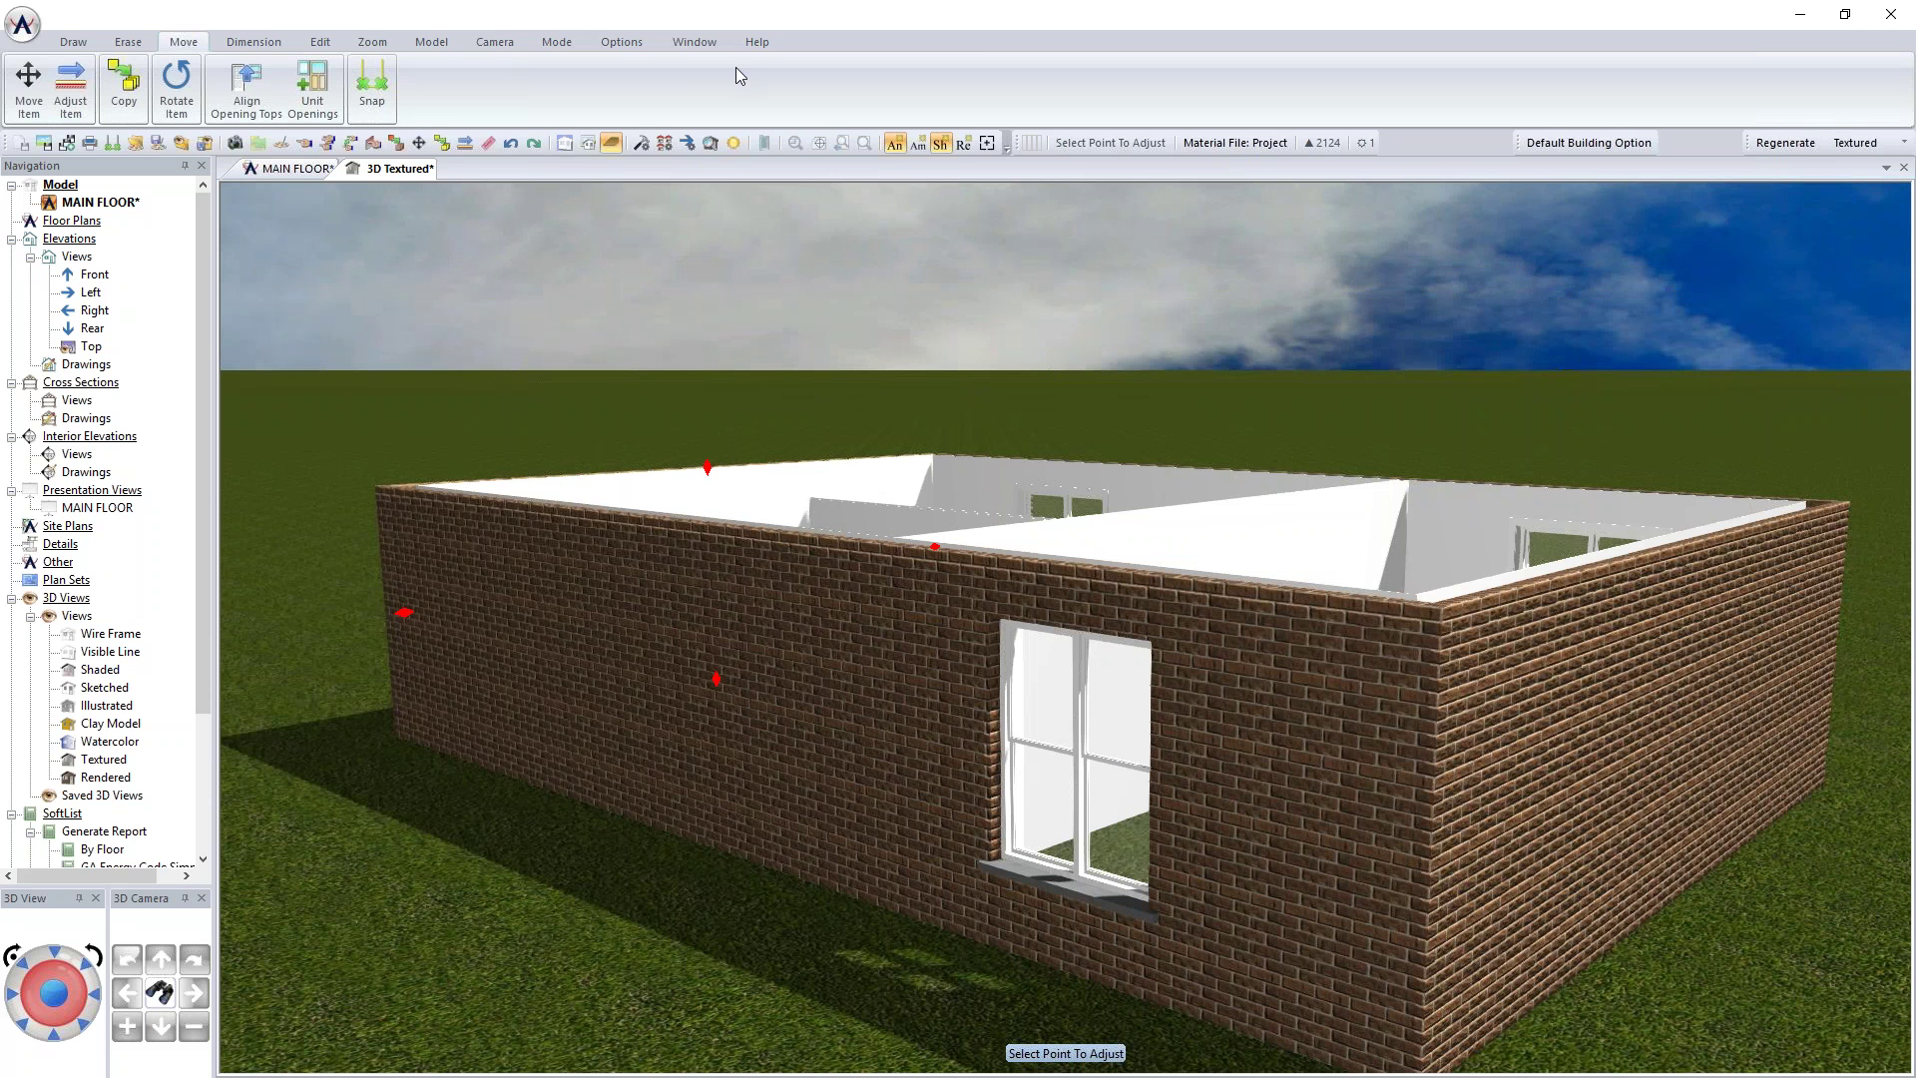
Step: Open the openings library from the 3D view and select the Andersen 200-Narroline Double Hung series
click(73, 42)
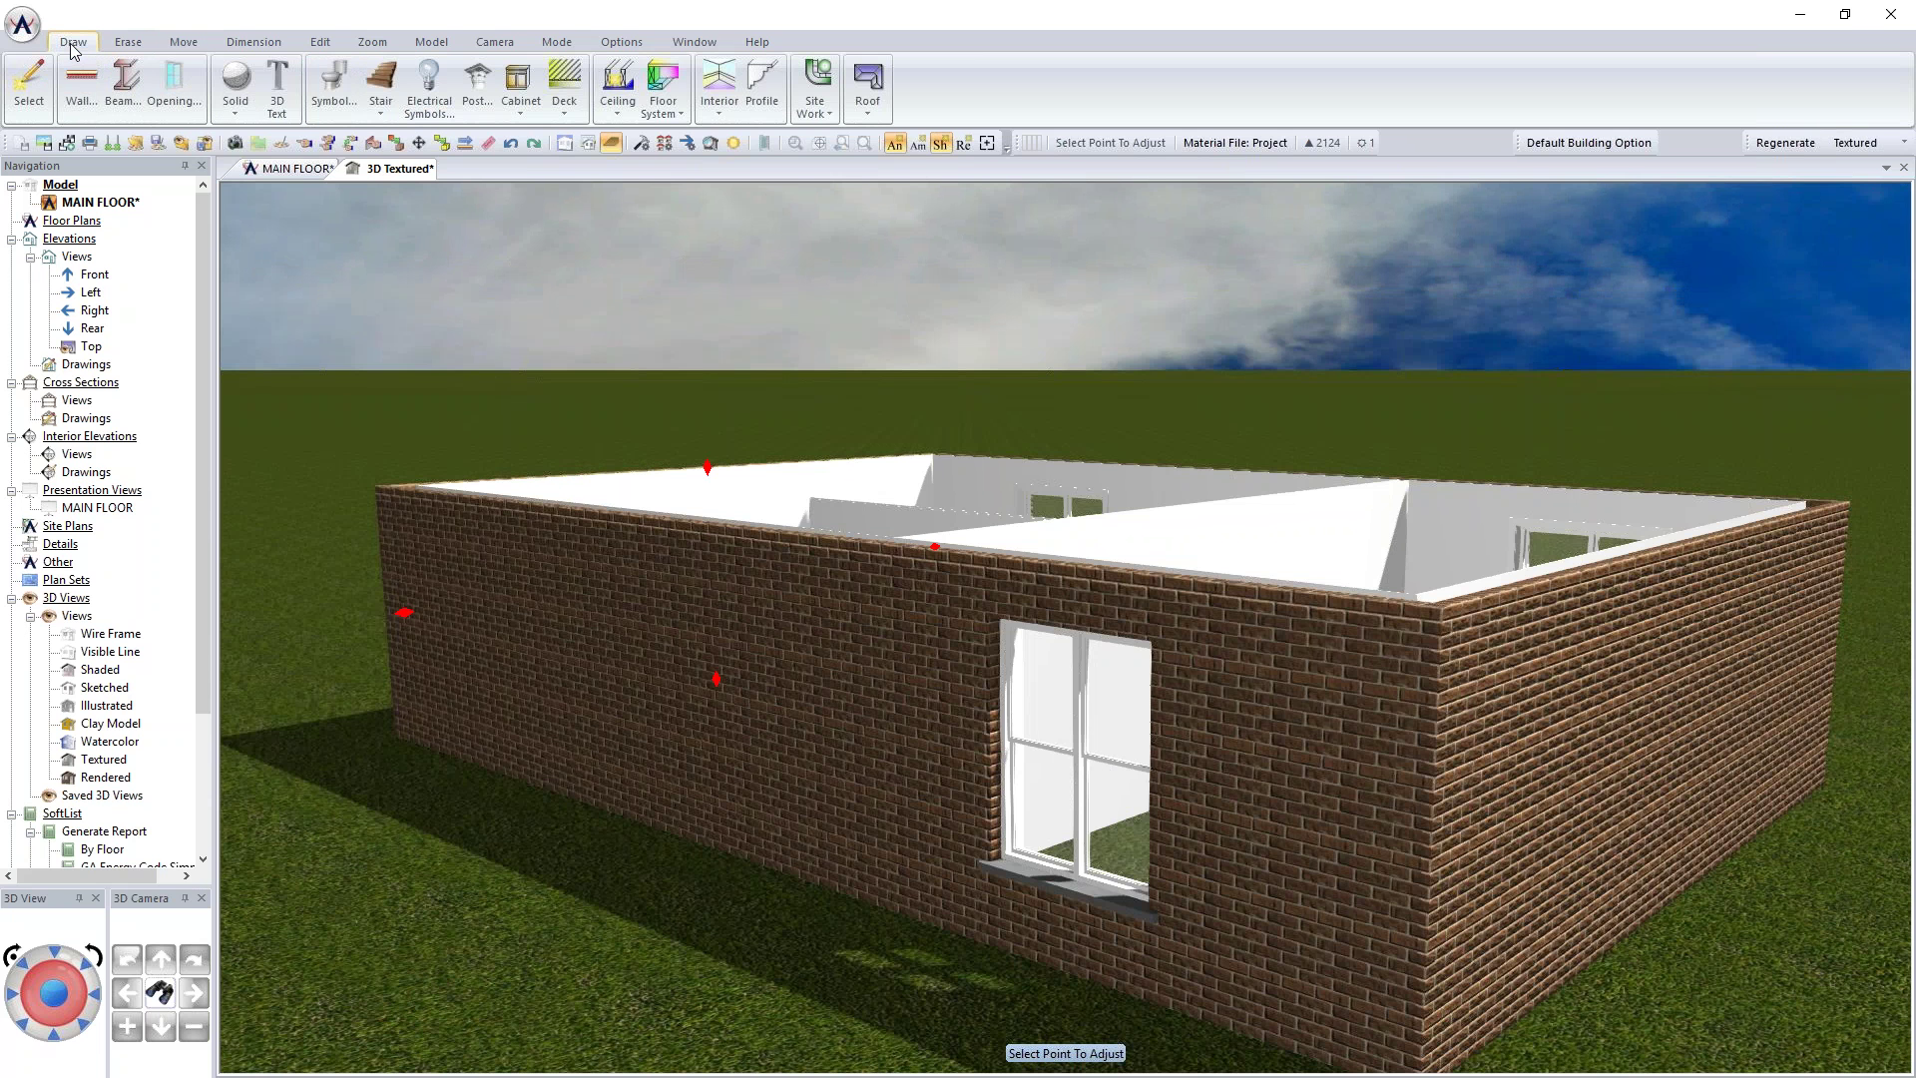
click(174, 80)
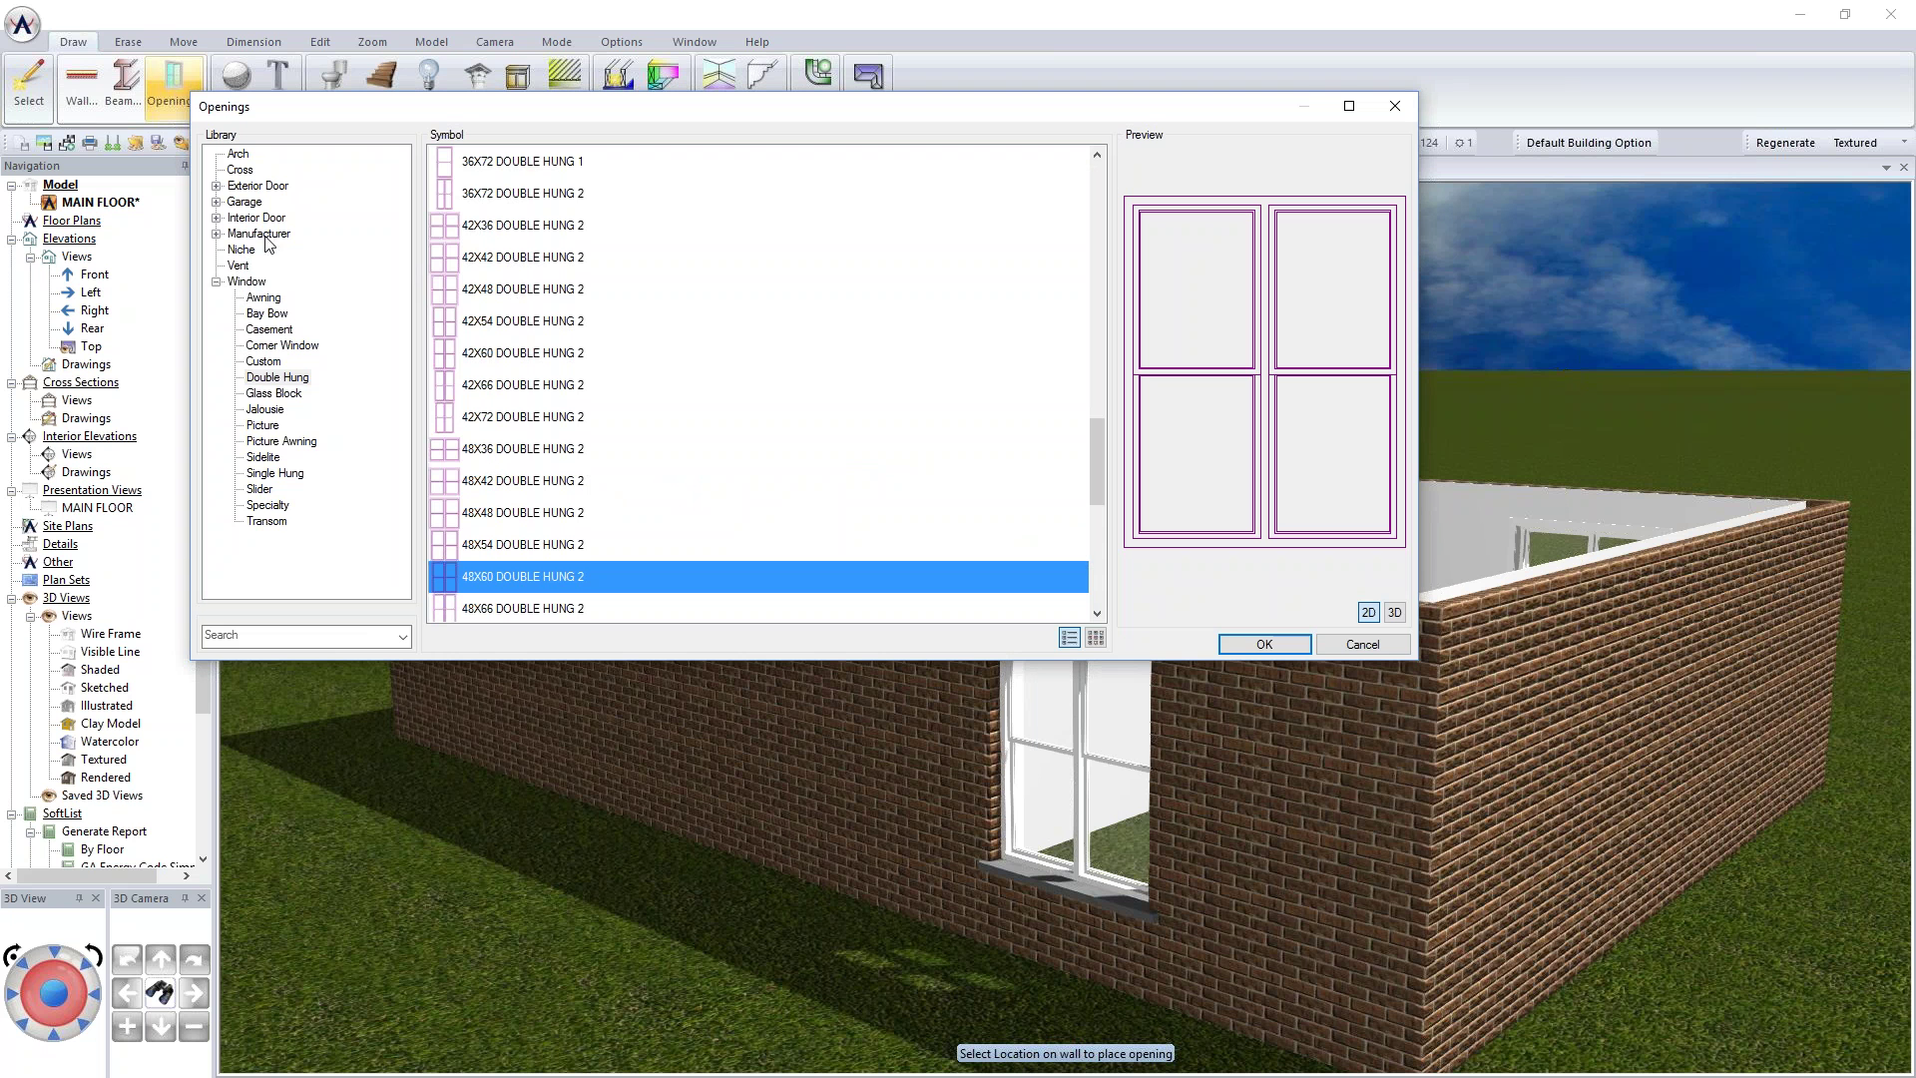
click(215, 234)
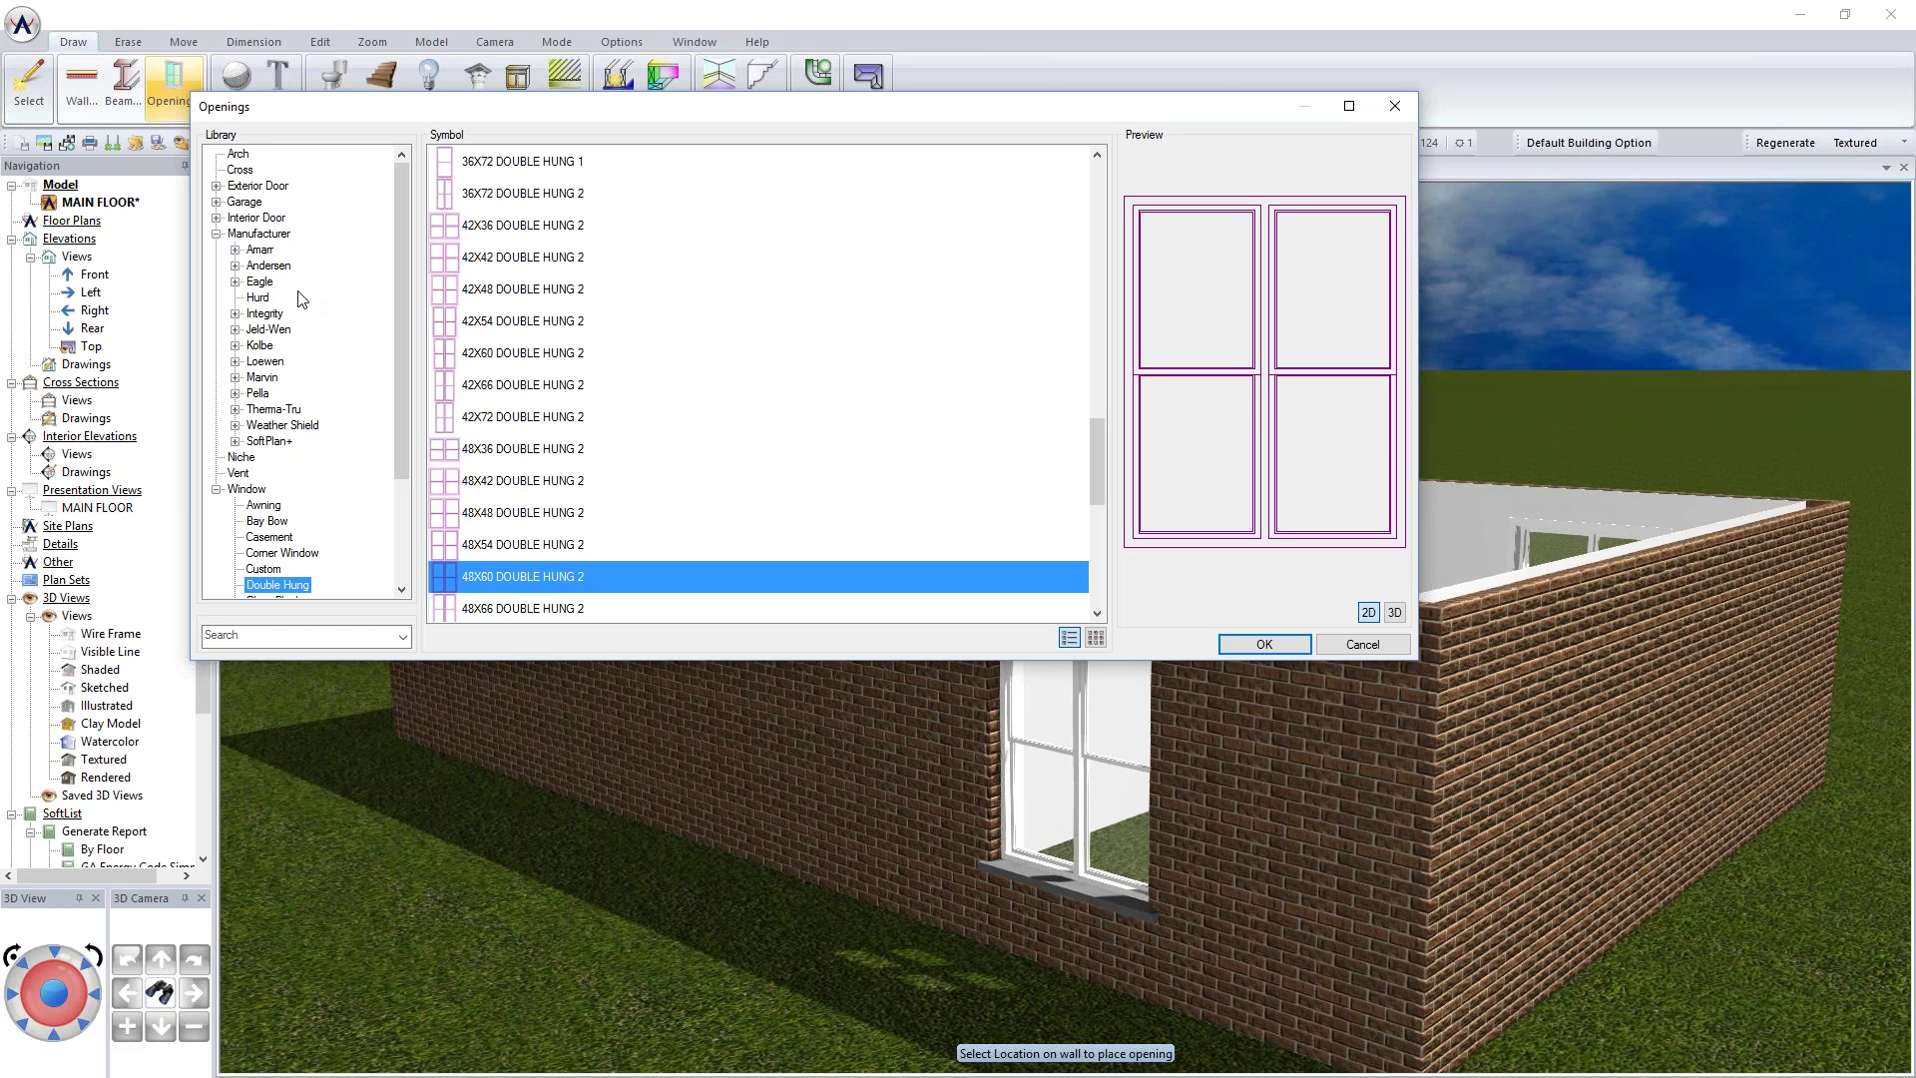
click(237, 265)
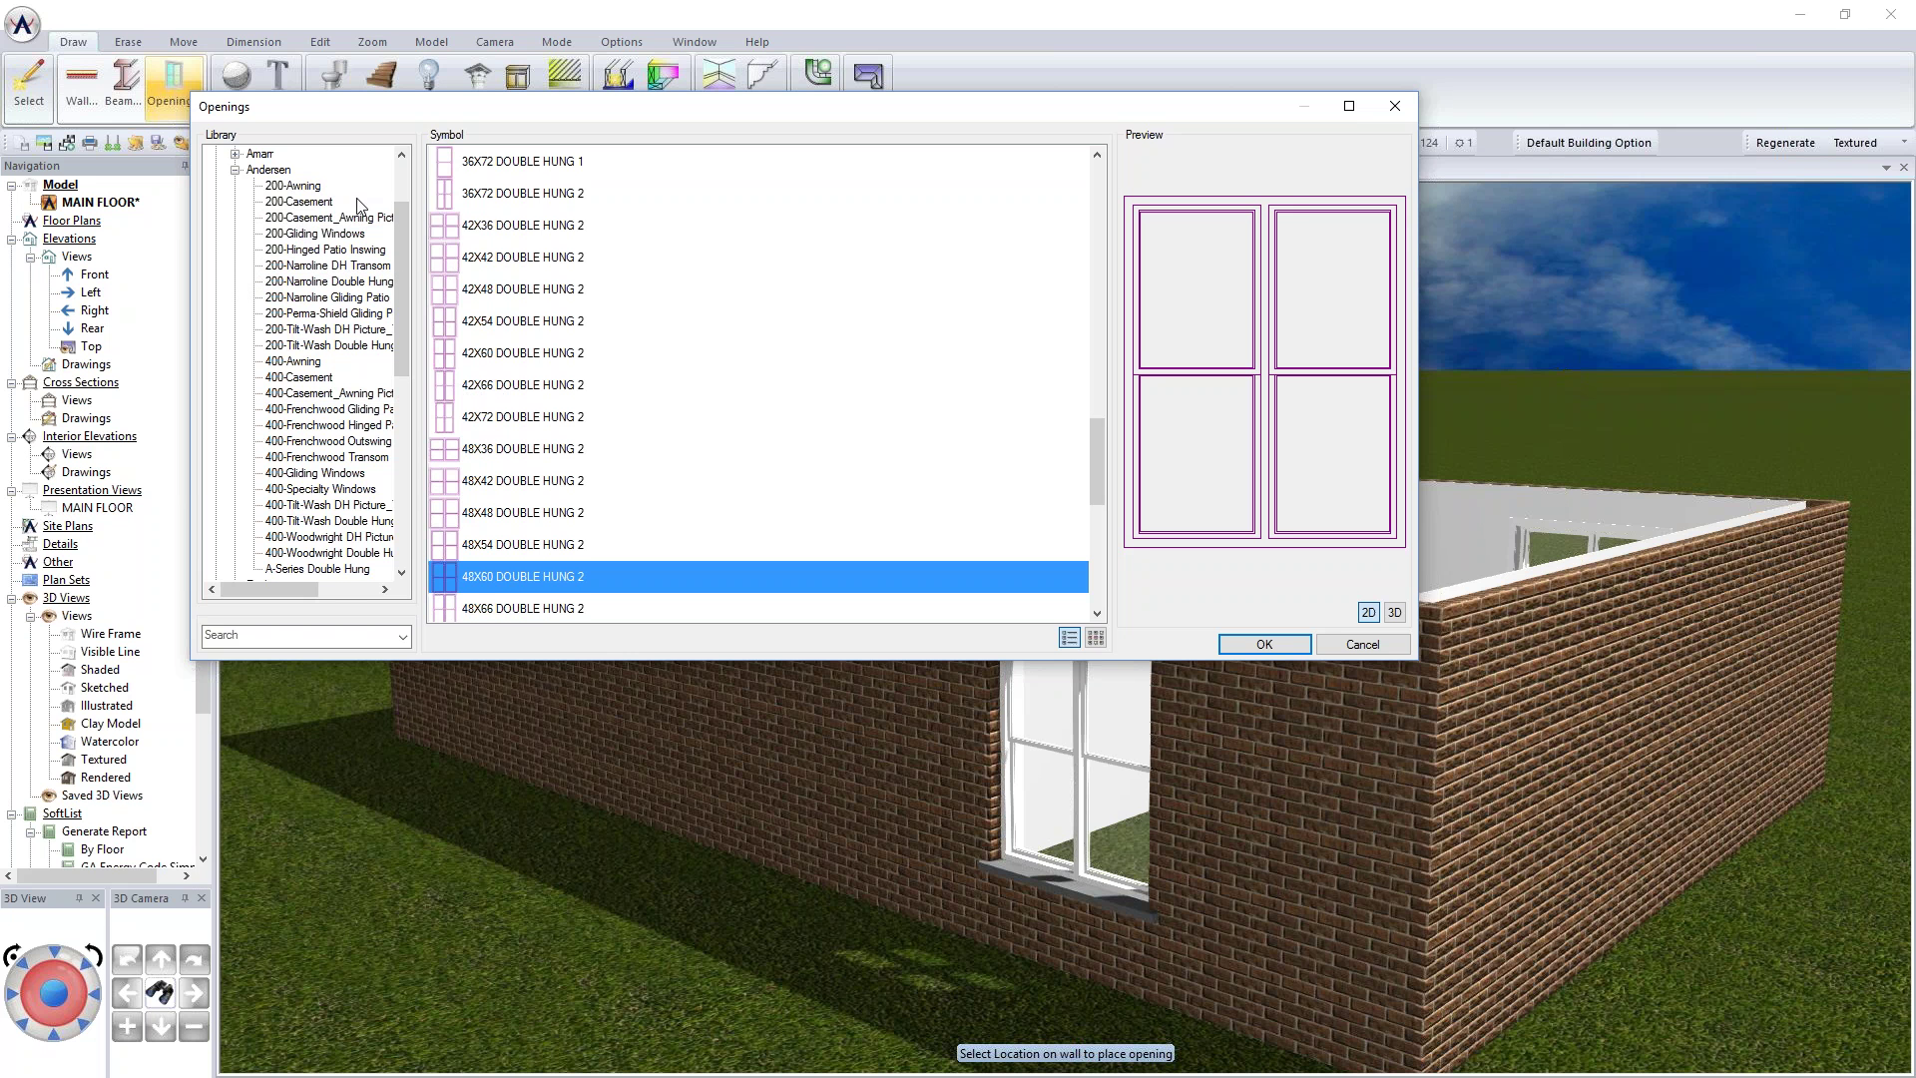
click(341, 282)
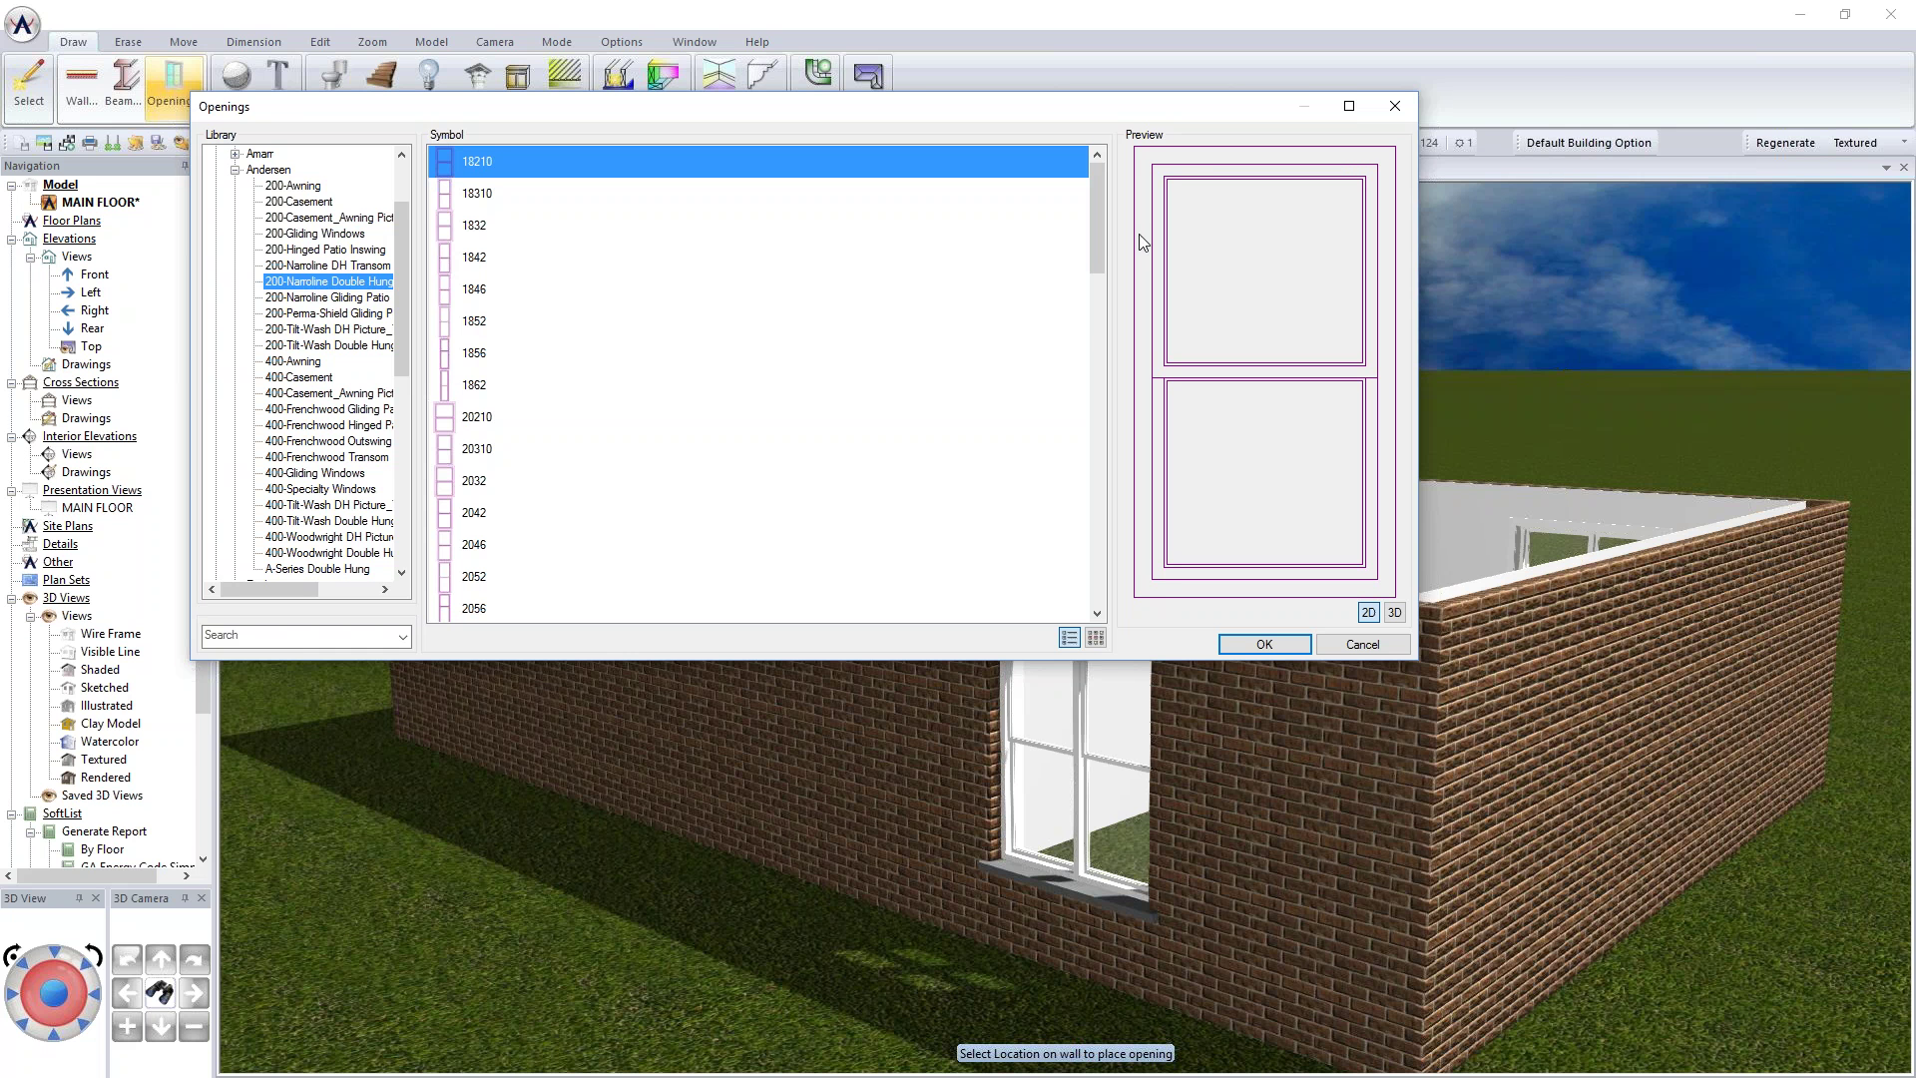
Step: Place an Andersen 2852 double hung window in the left exterior brick wall in 3D, about 7'-2" from its upper corner
drag(1102, 224, 1118, 367)
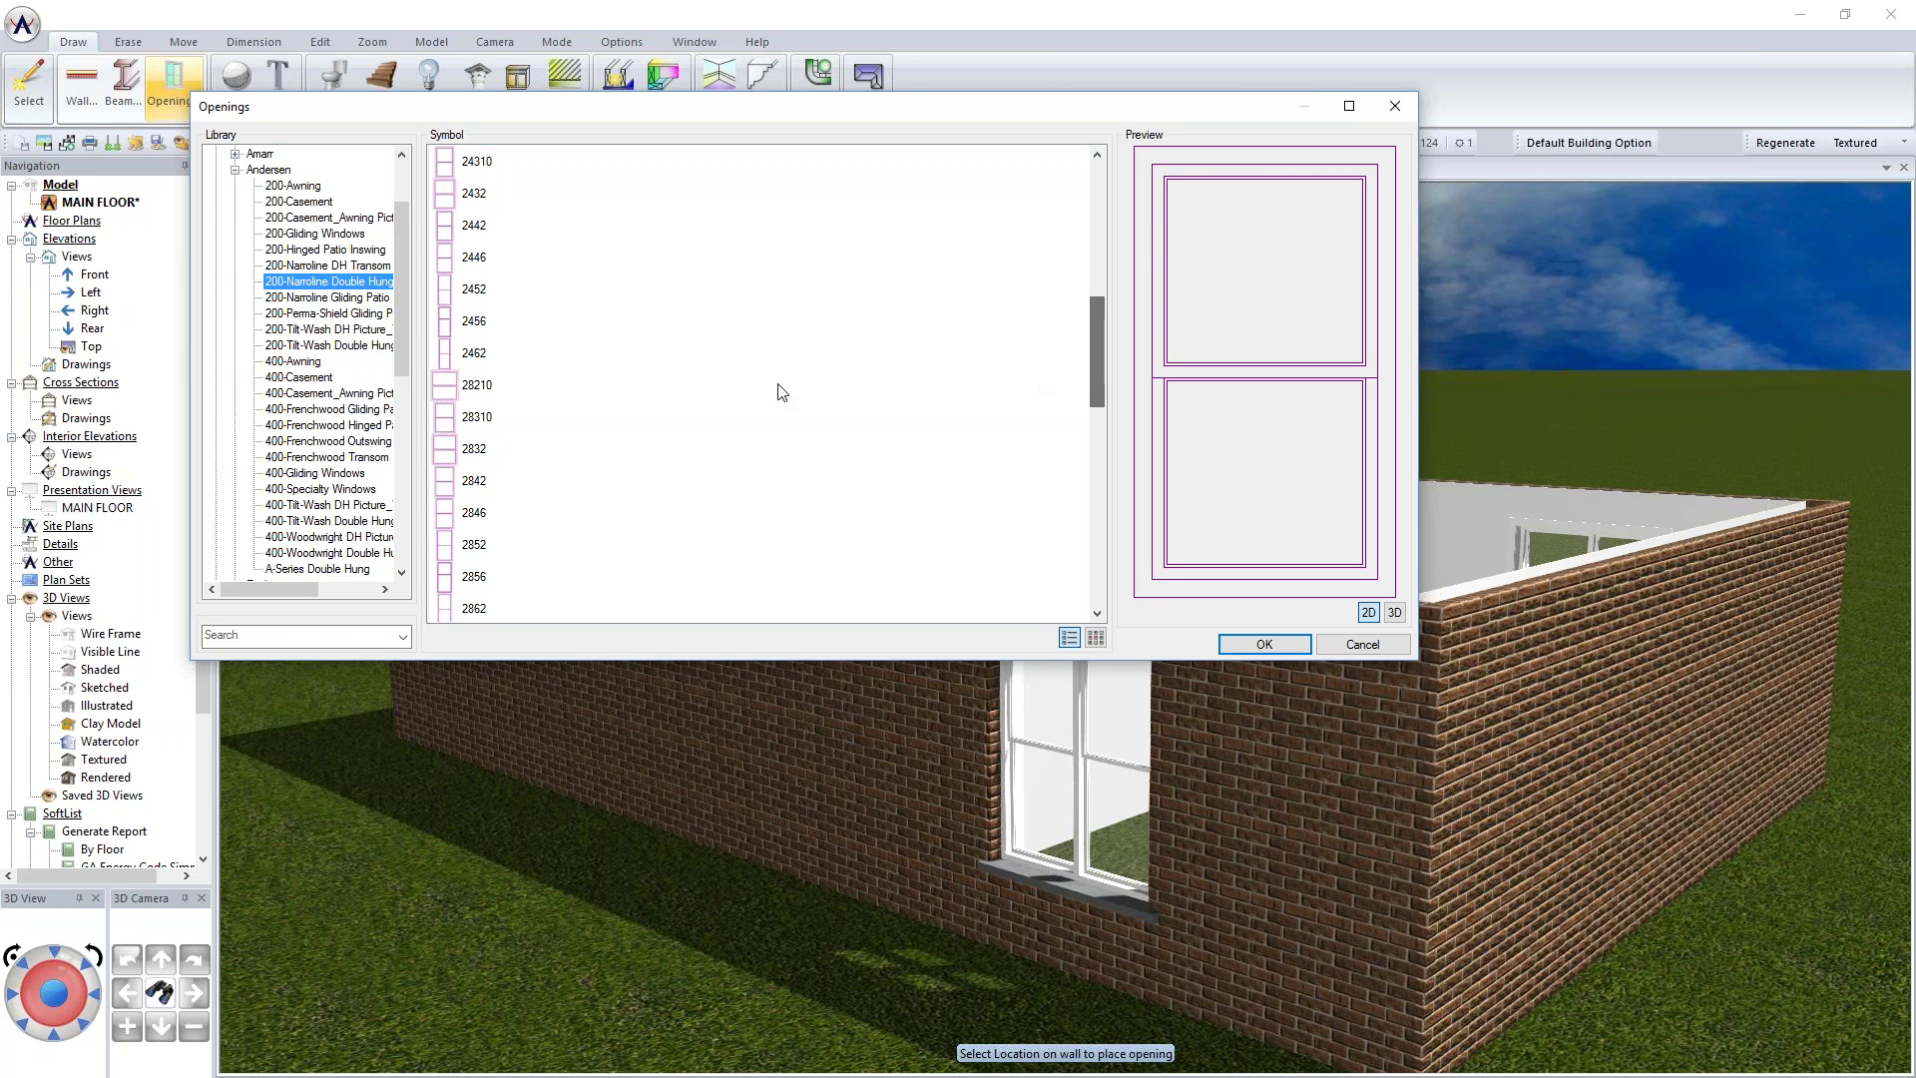
click(477, 517)
click(476, 547)
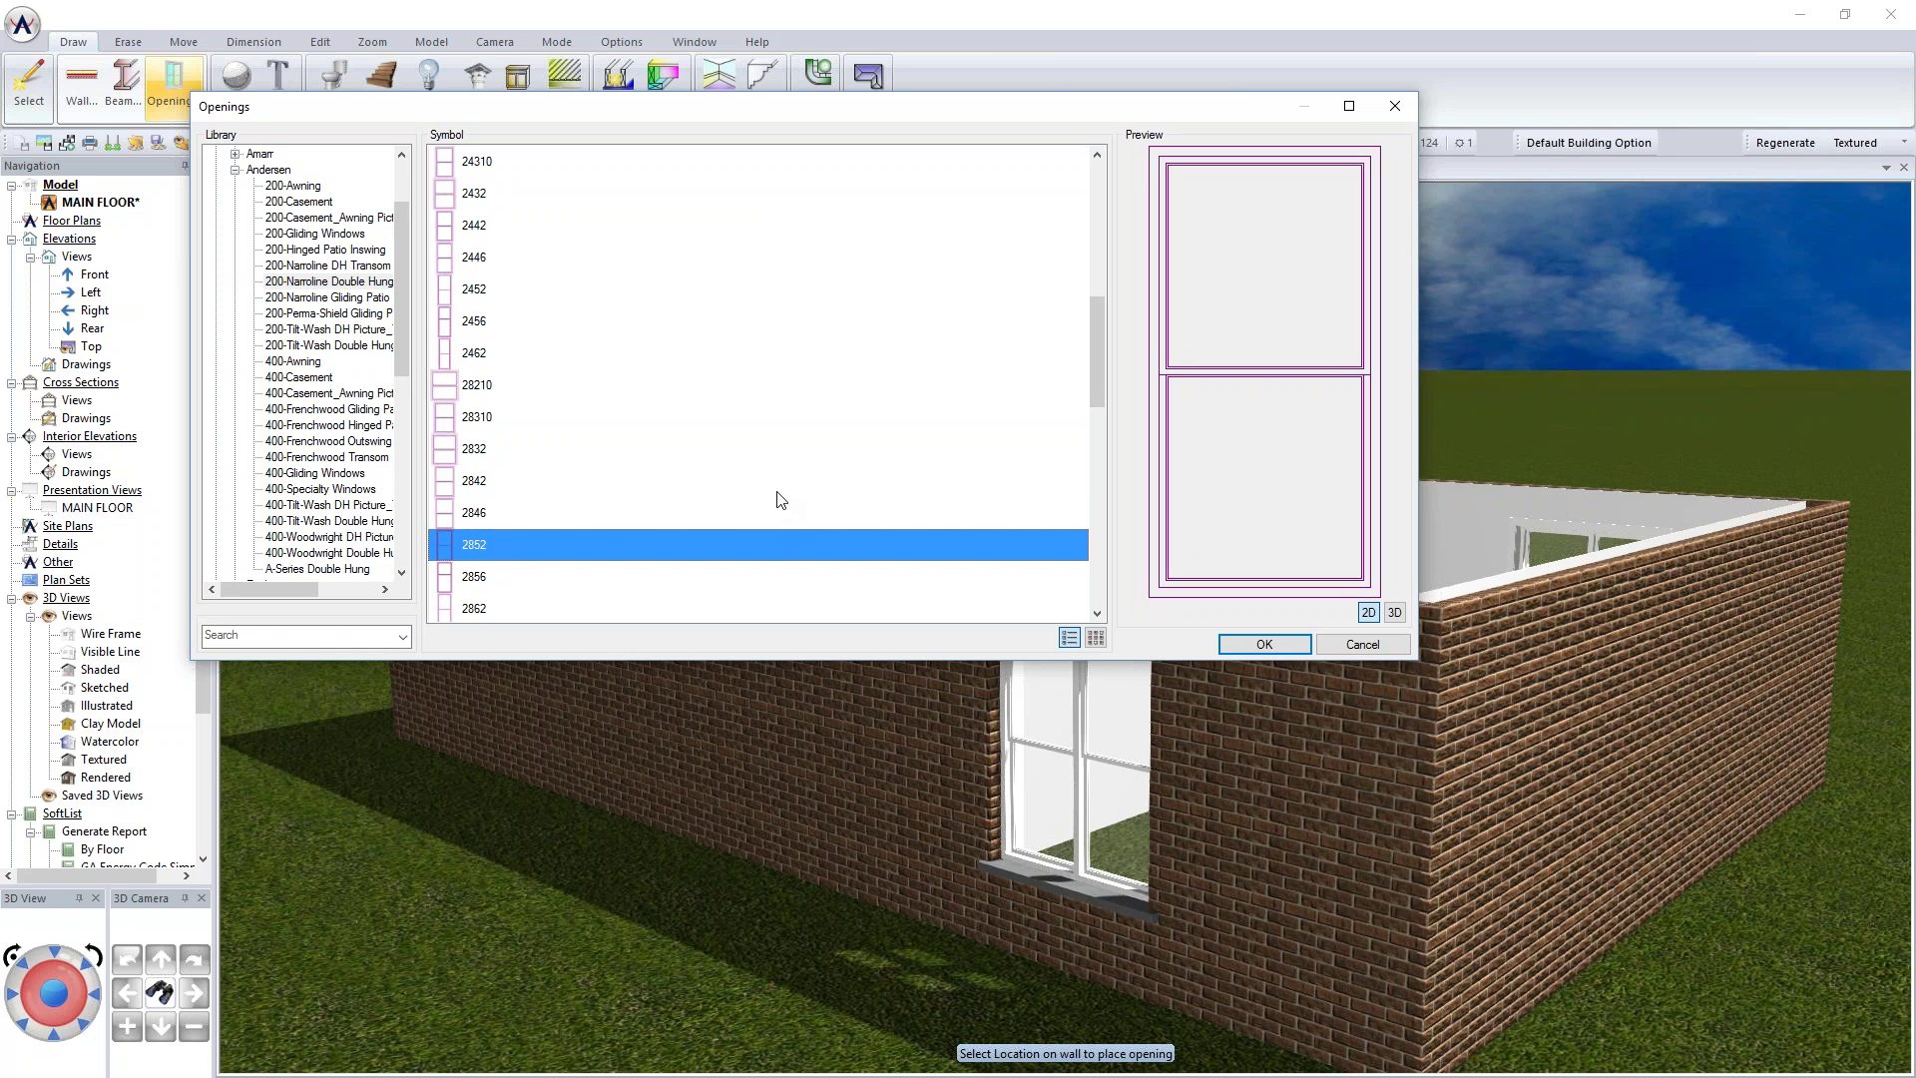
click(1613, 654)
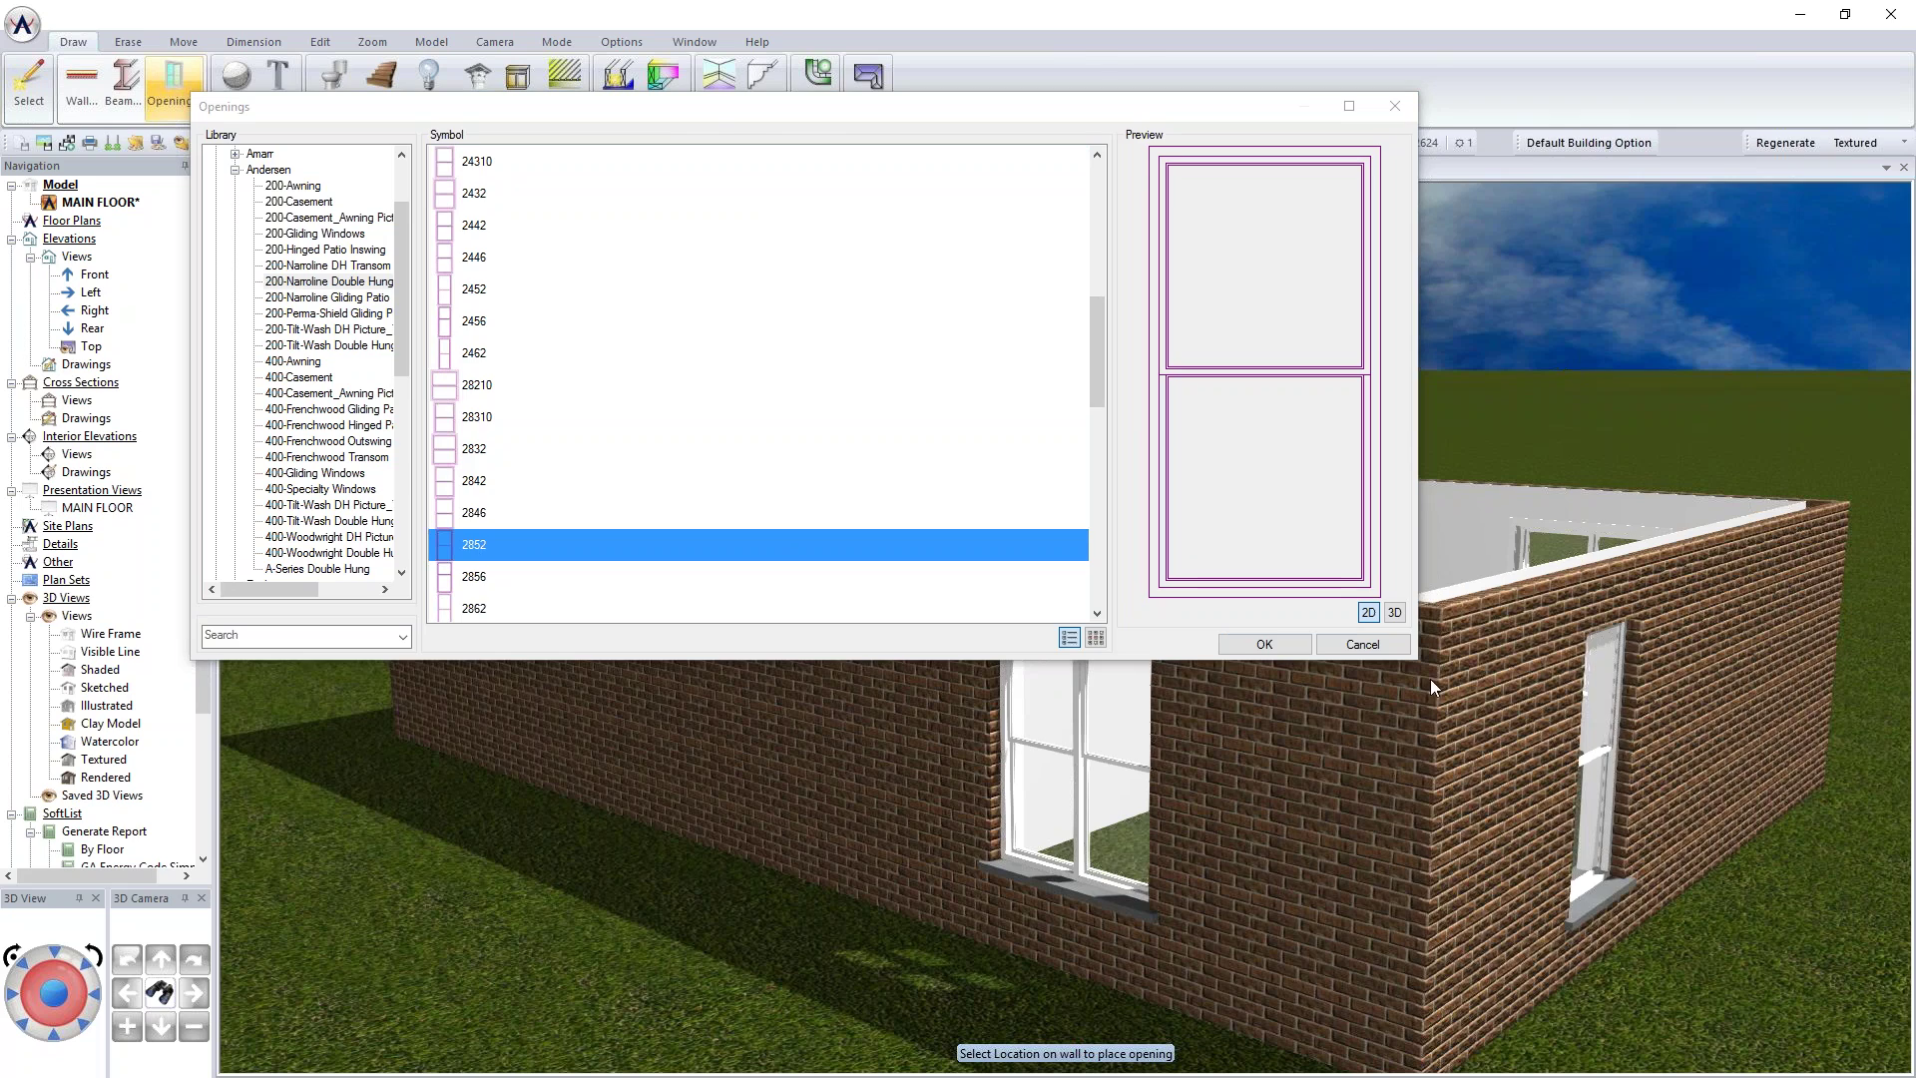
click(1282, 644)
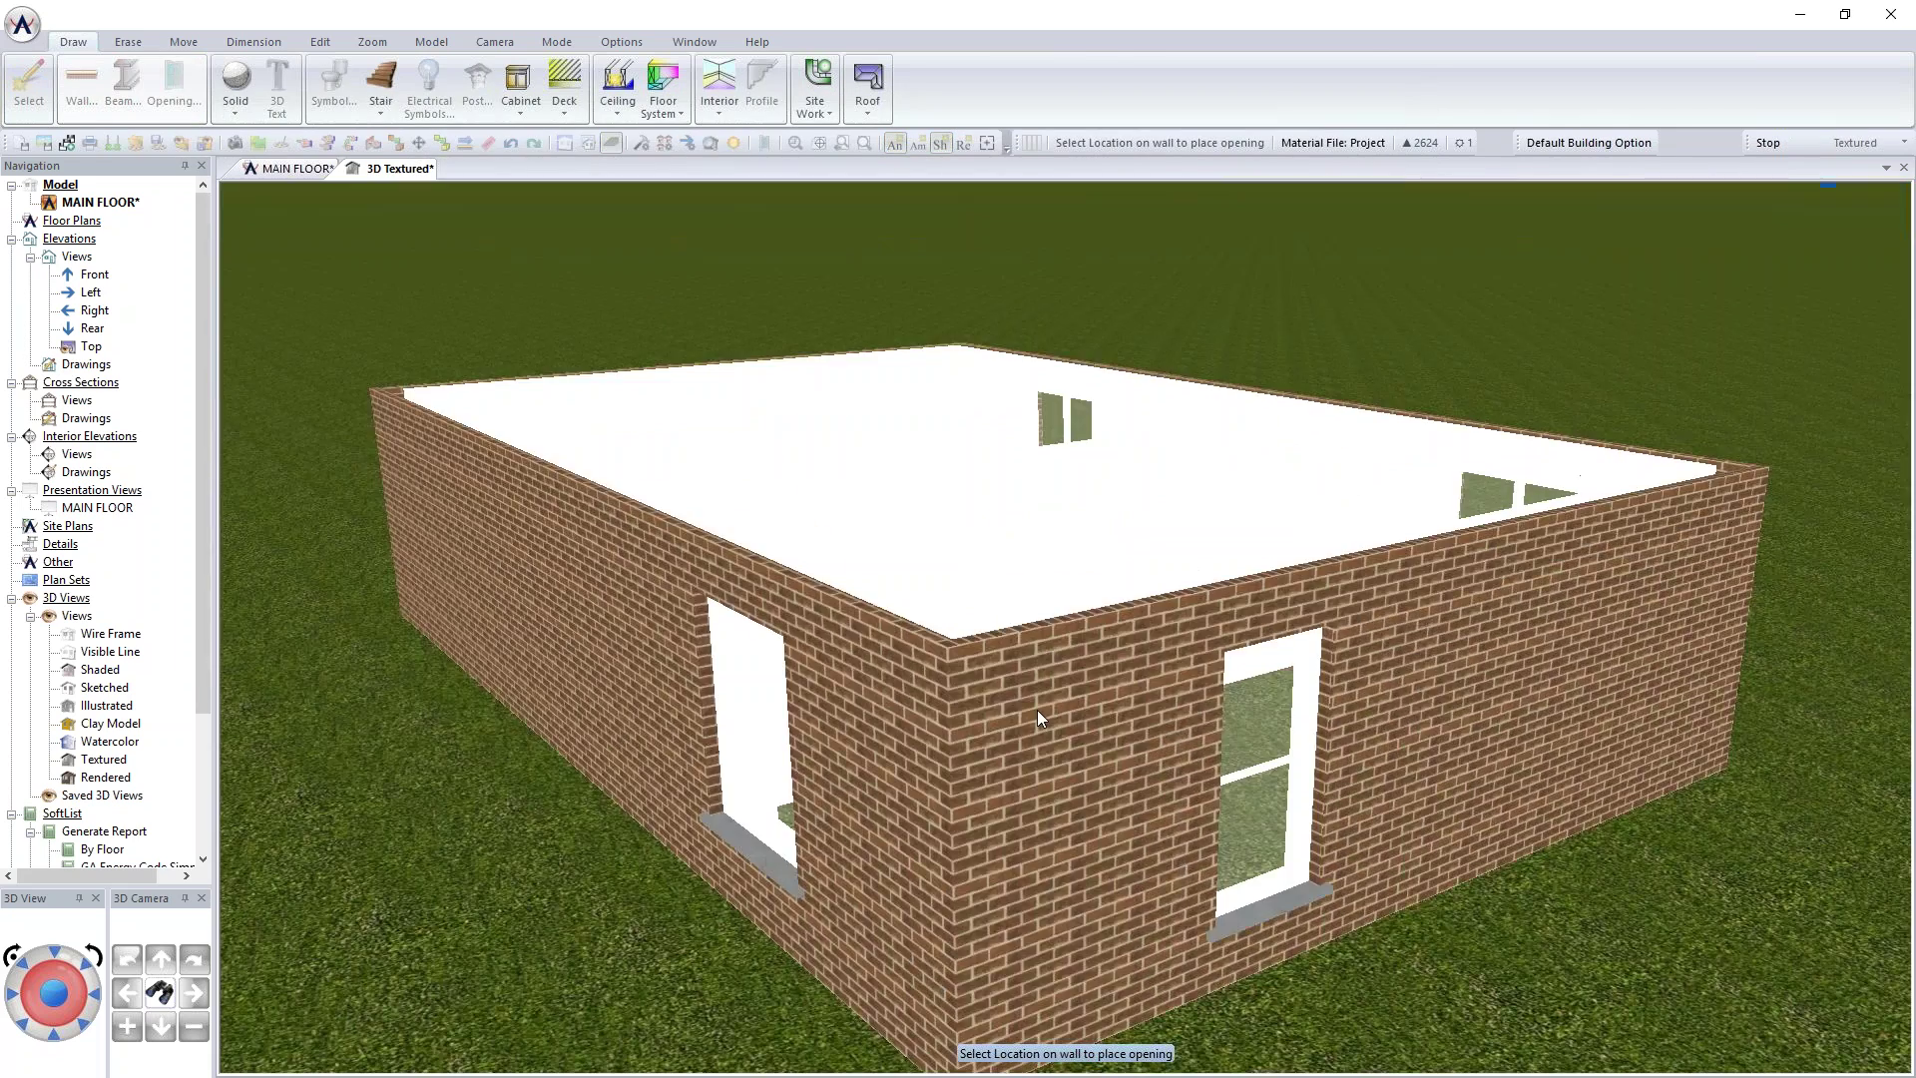
Step: Examine the Andersen window up close in 3D and on the floor plan
scroll(1038, 710, up, 3)
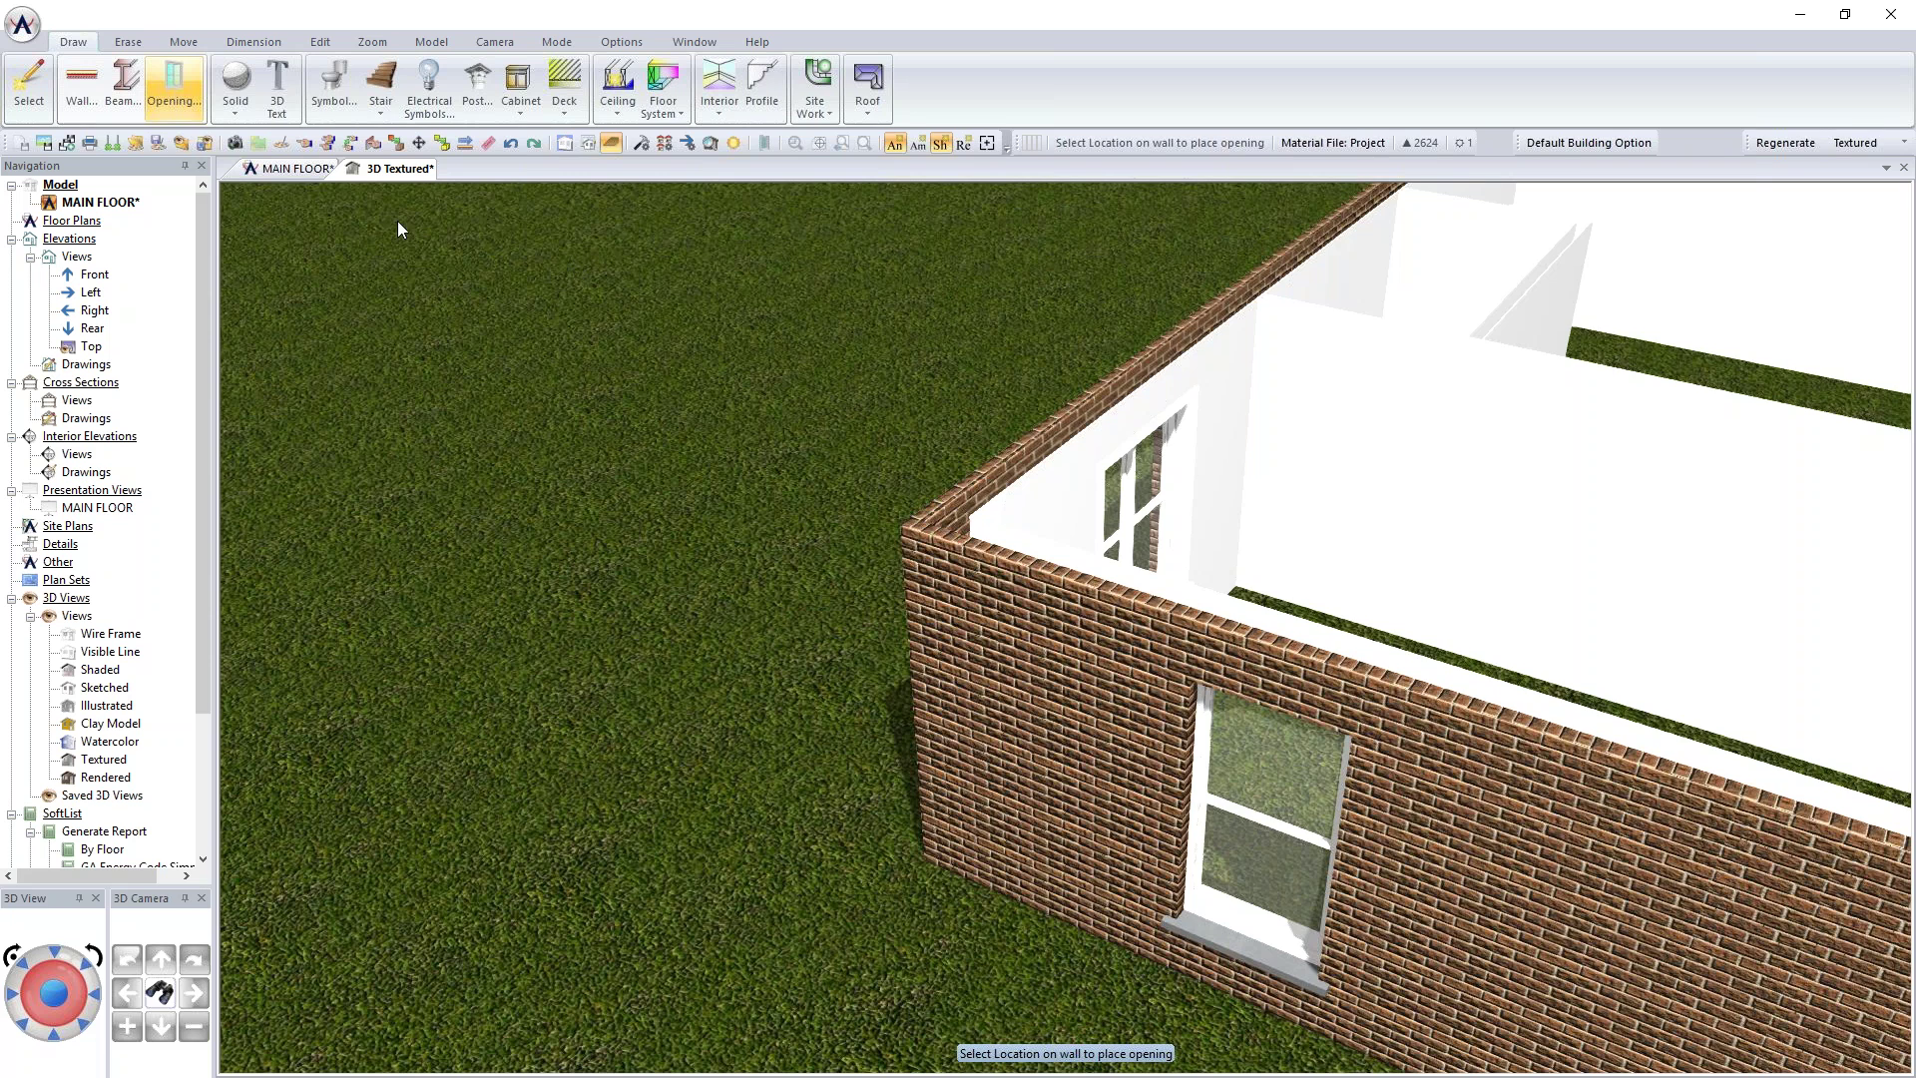
click(299, 169)
scroll(653, 539, up, 4)
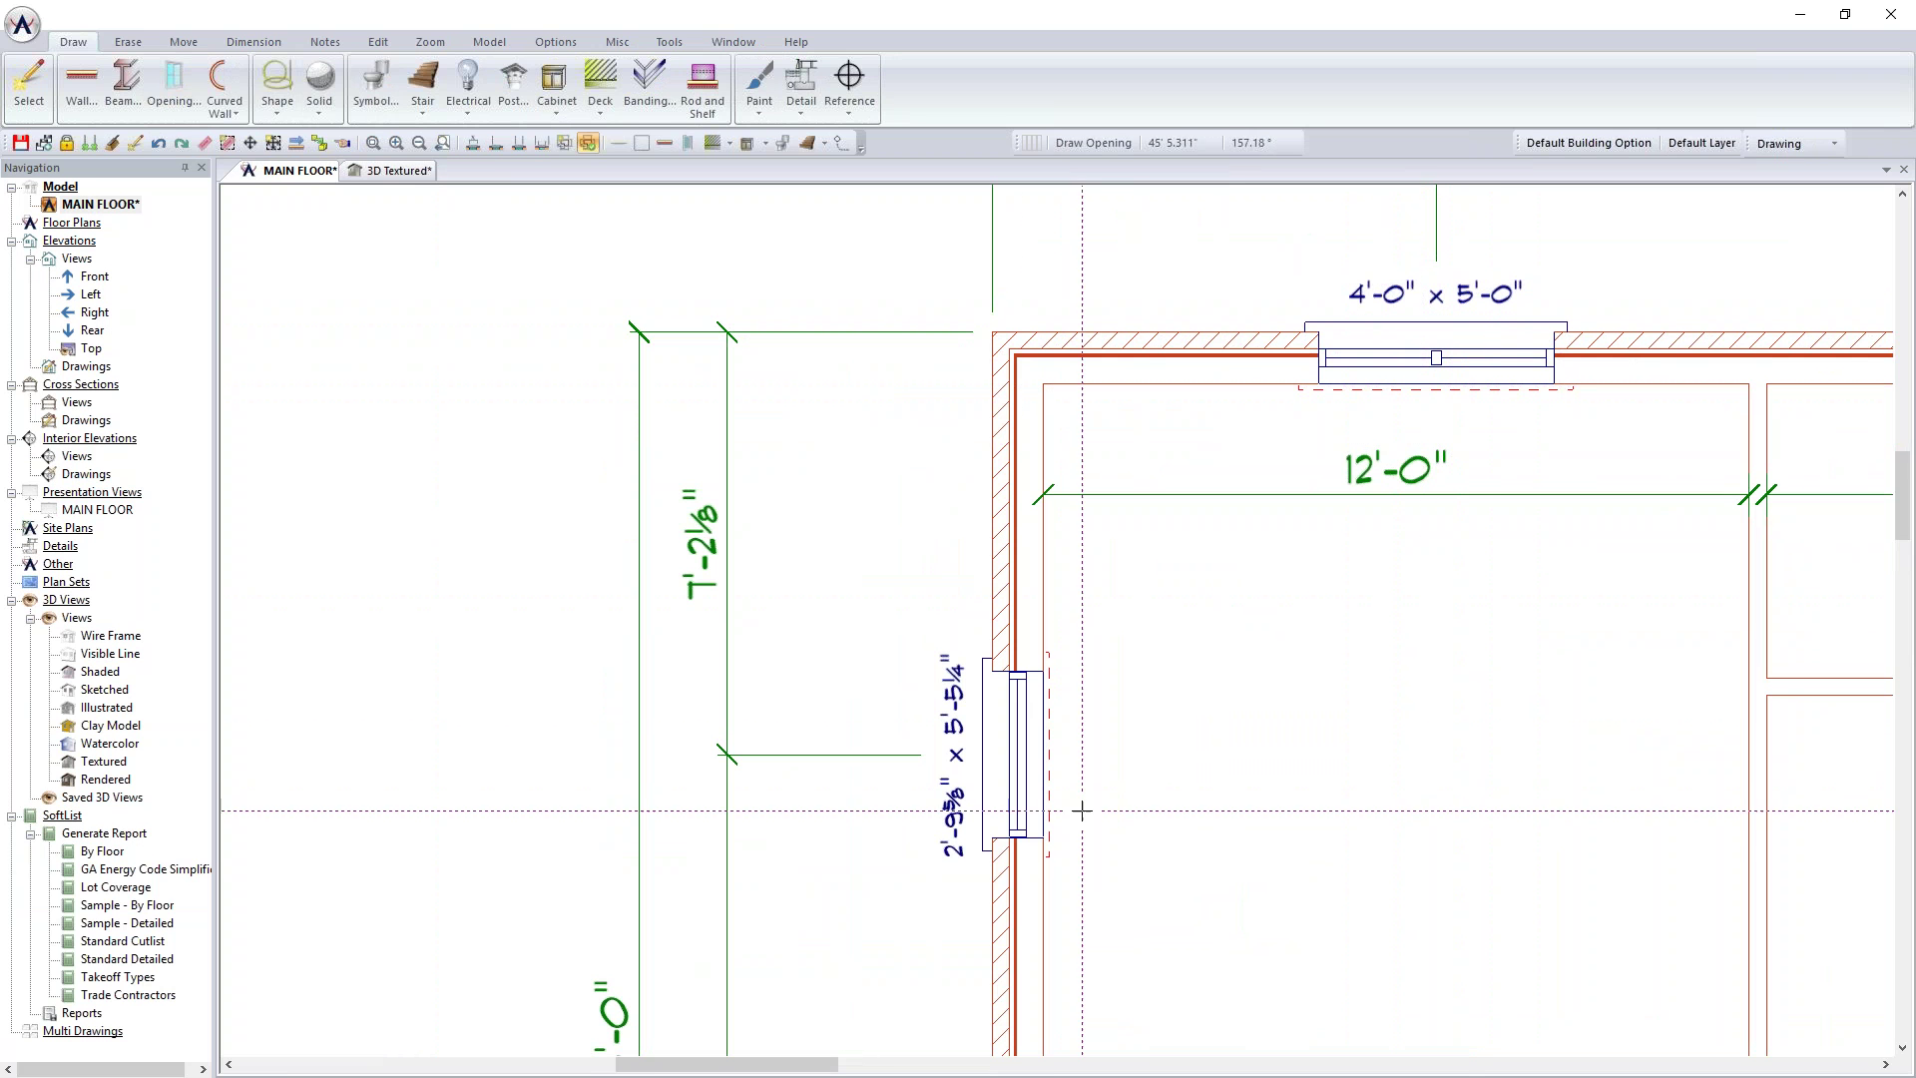
click(1022, 755)
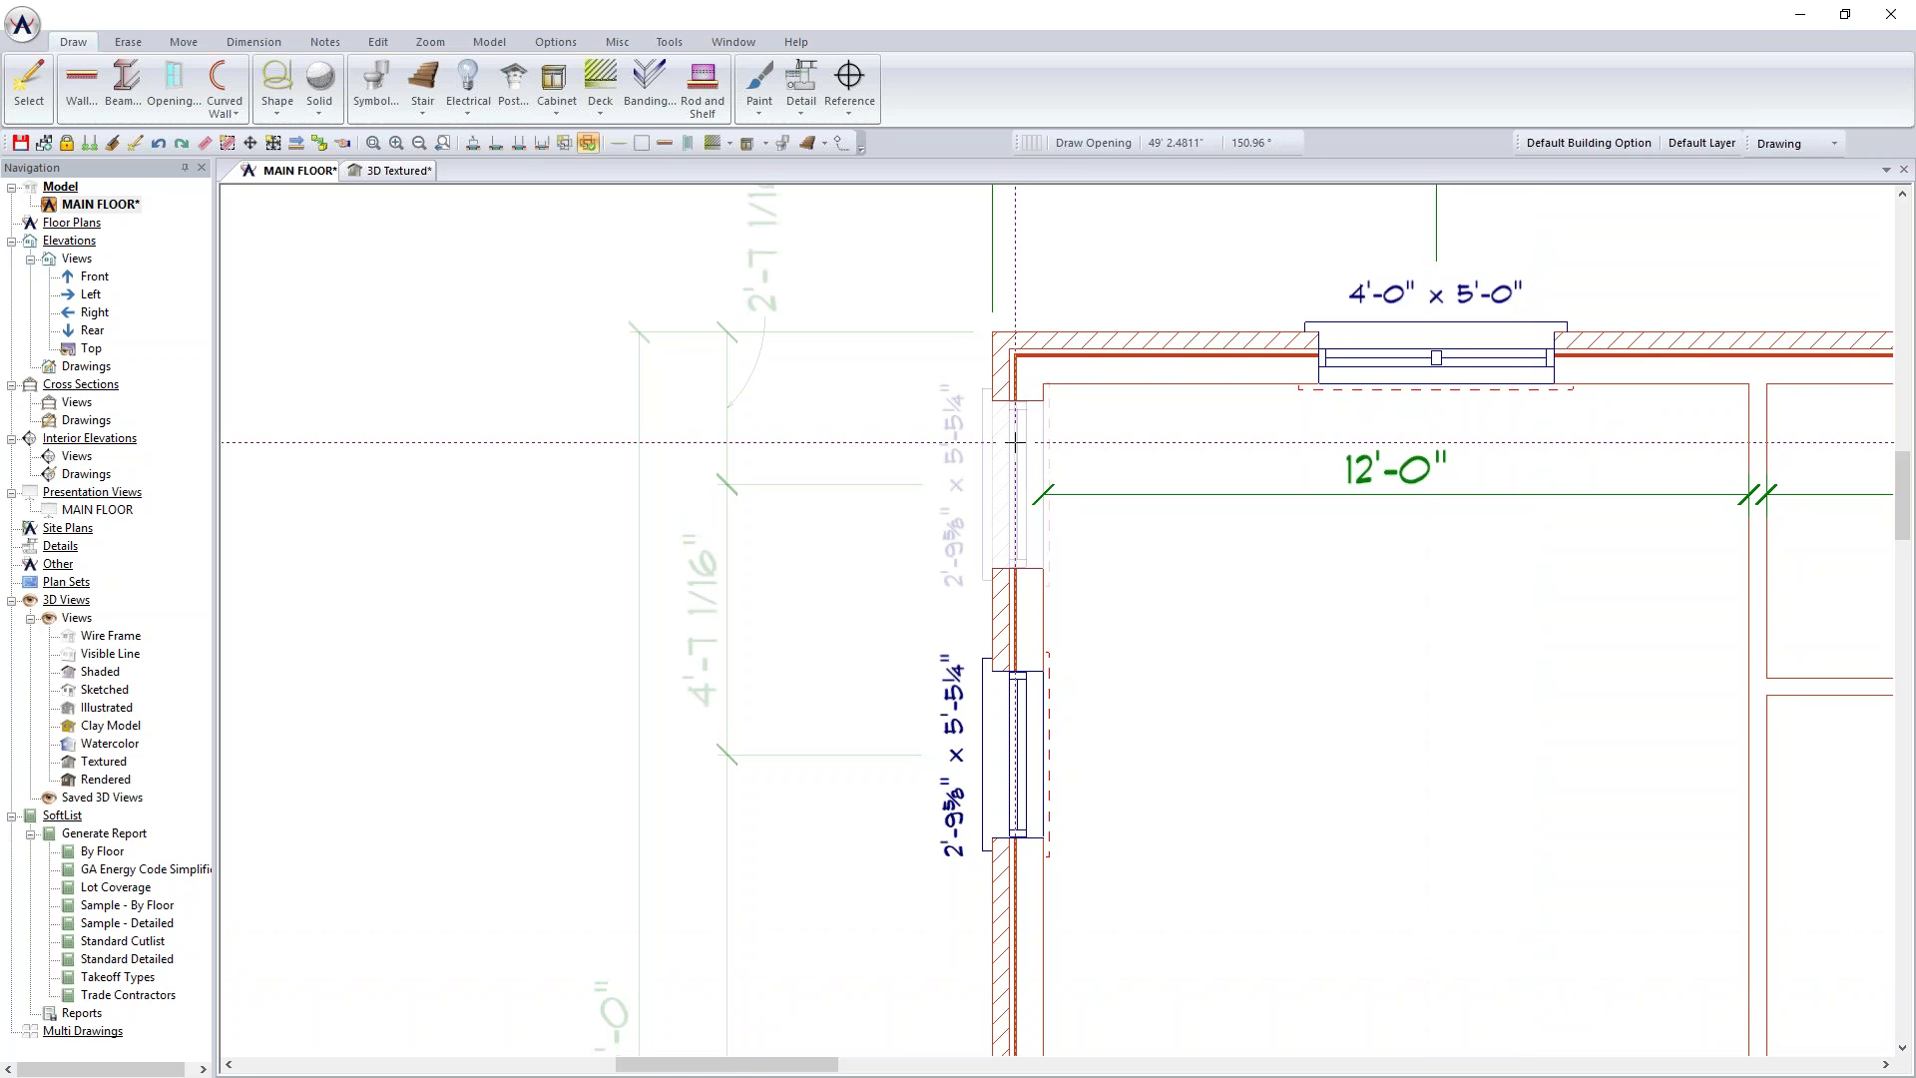
Step: Try placing an Andersen 2452 double hung window in the left exterior wall, about 5'-1" from its lower corner, and undo the placement
click(185, 98)
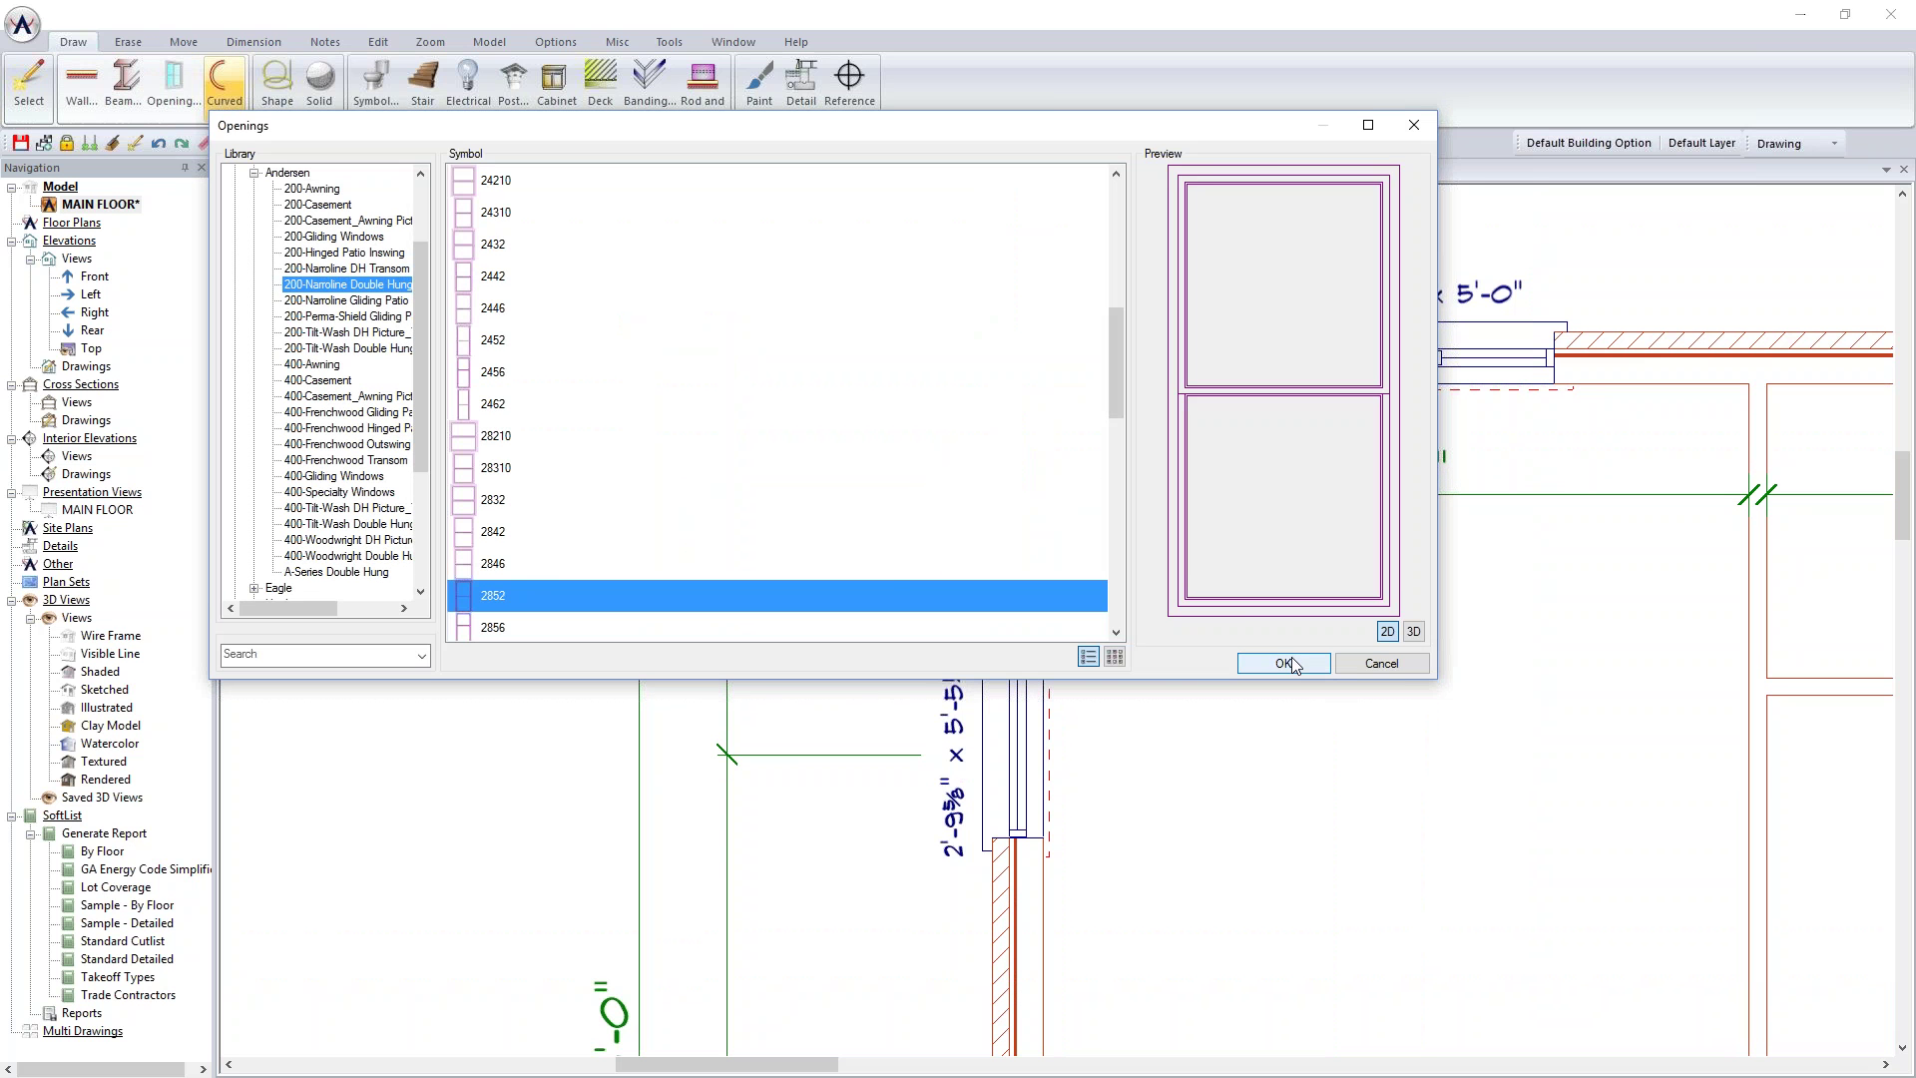
click(505, 343)
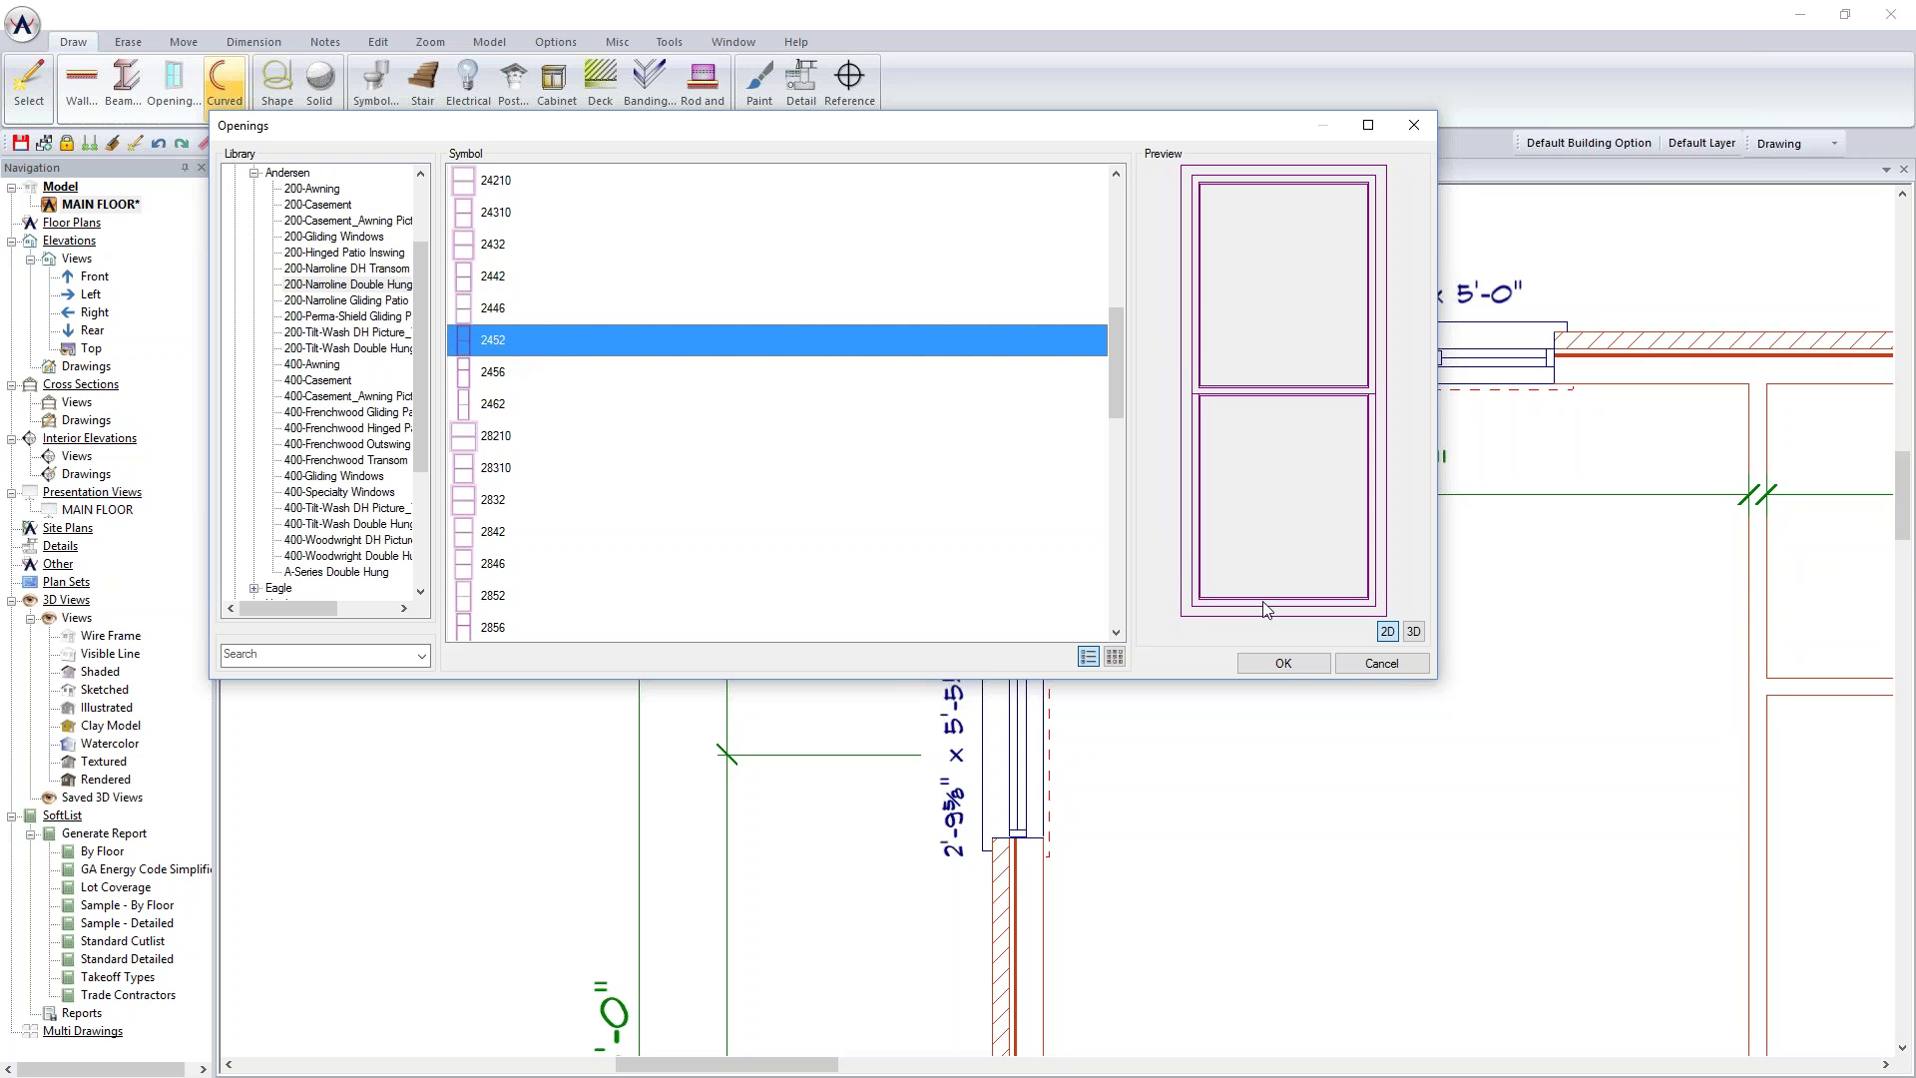
scroll(1038, 895, down, 5)
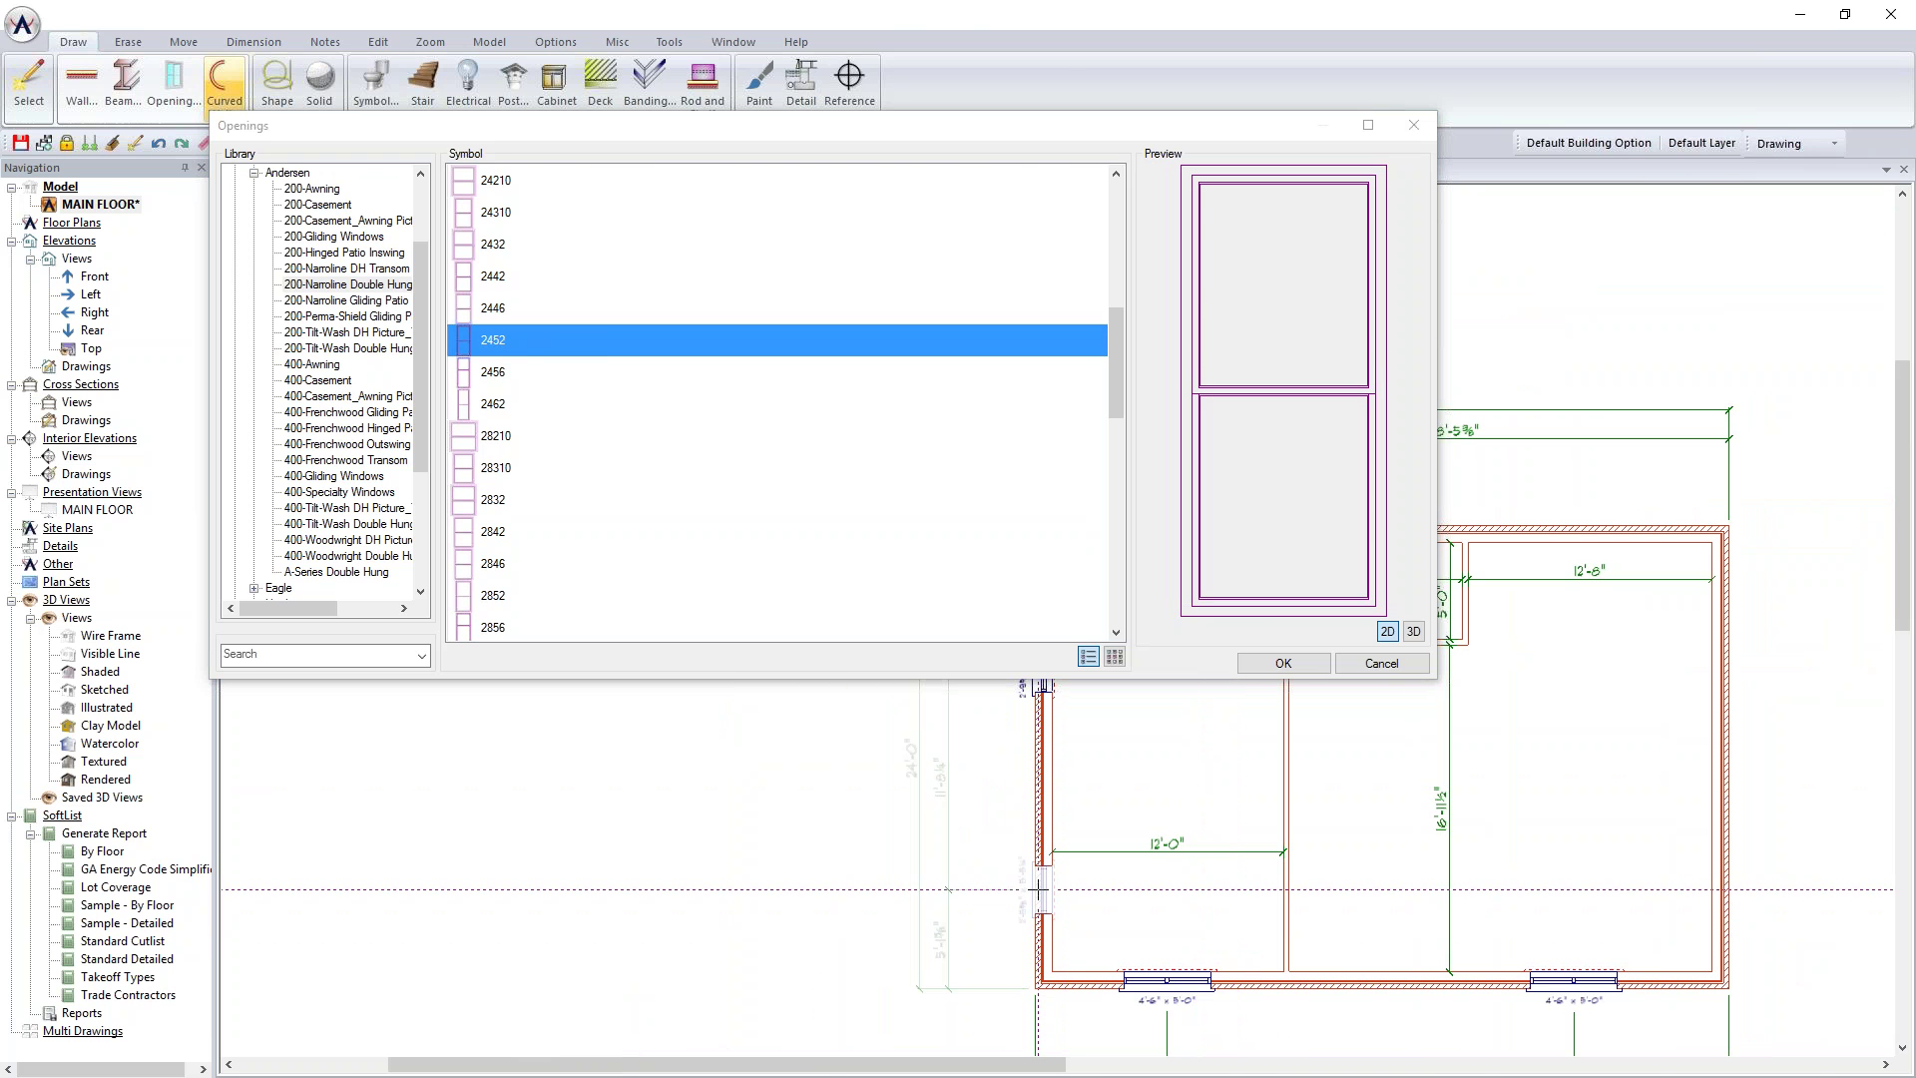
click(1037, 889)
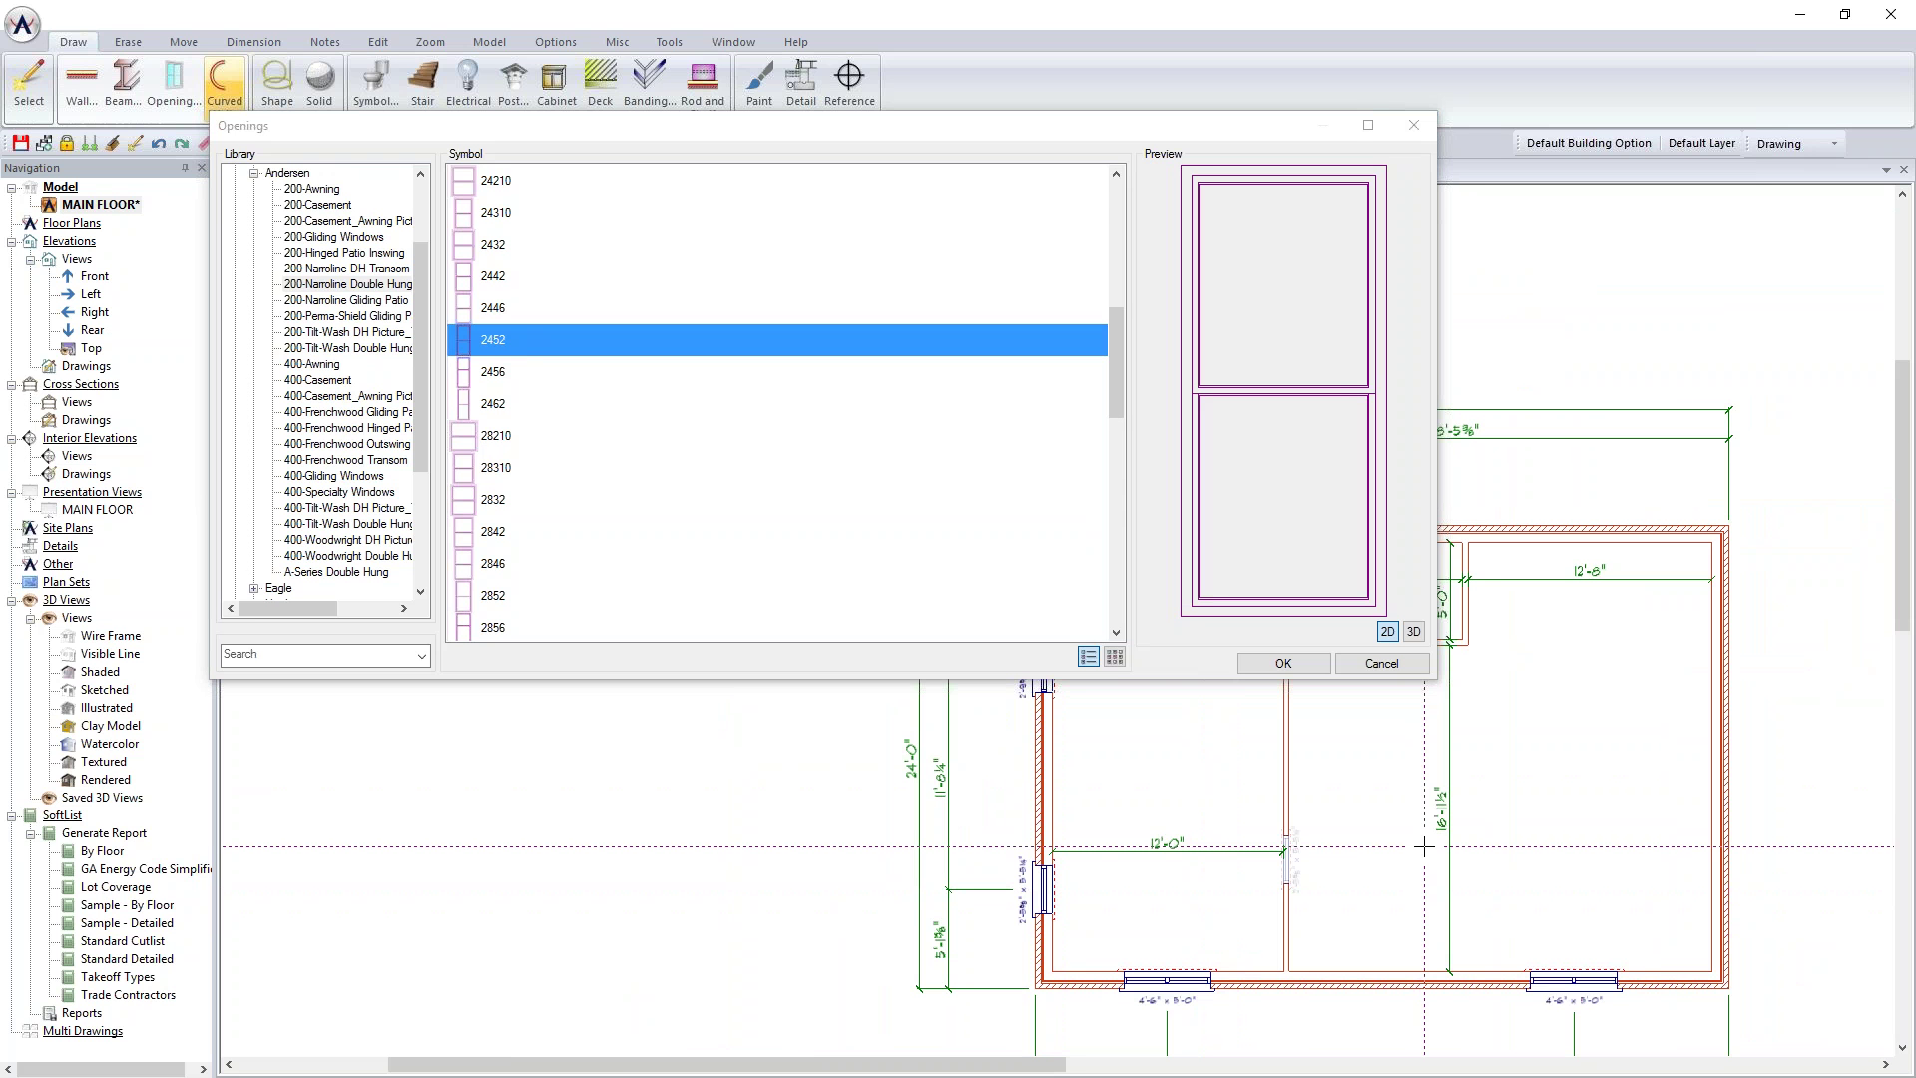
key(ctrl+z)
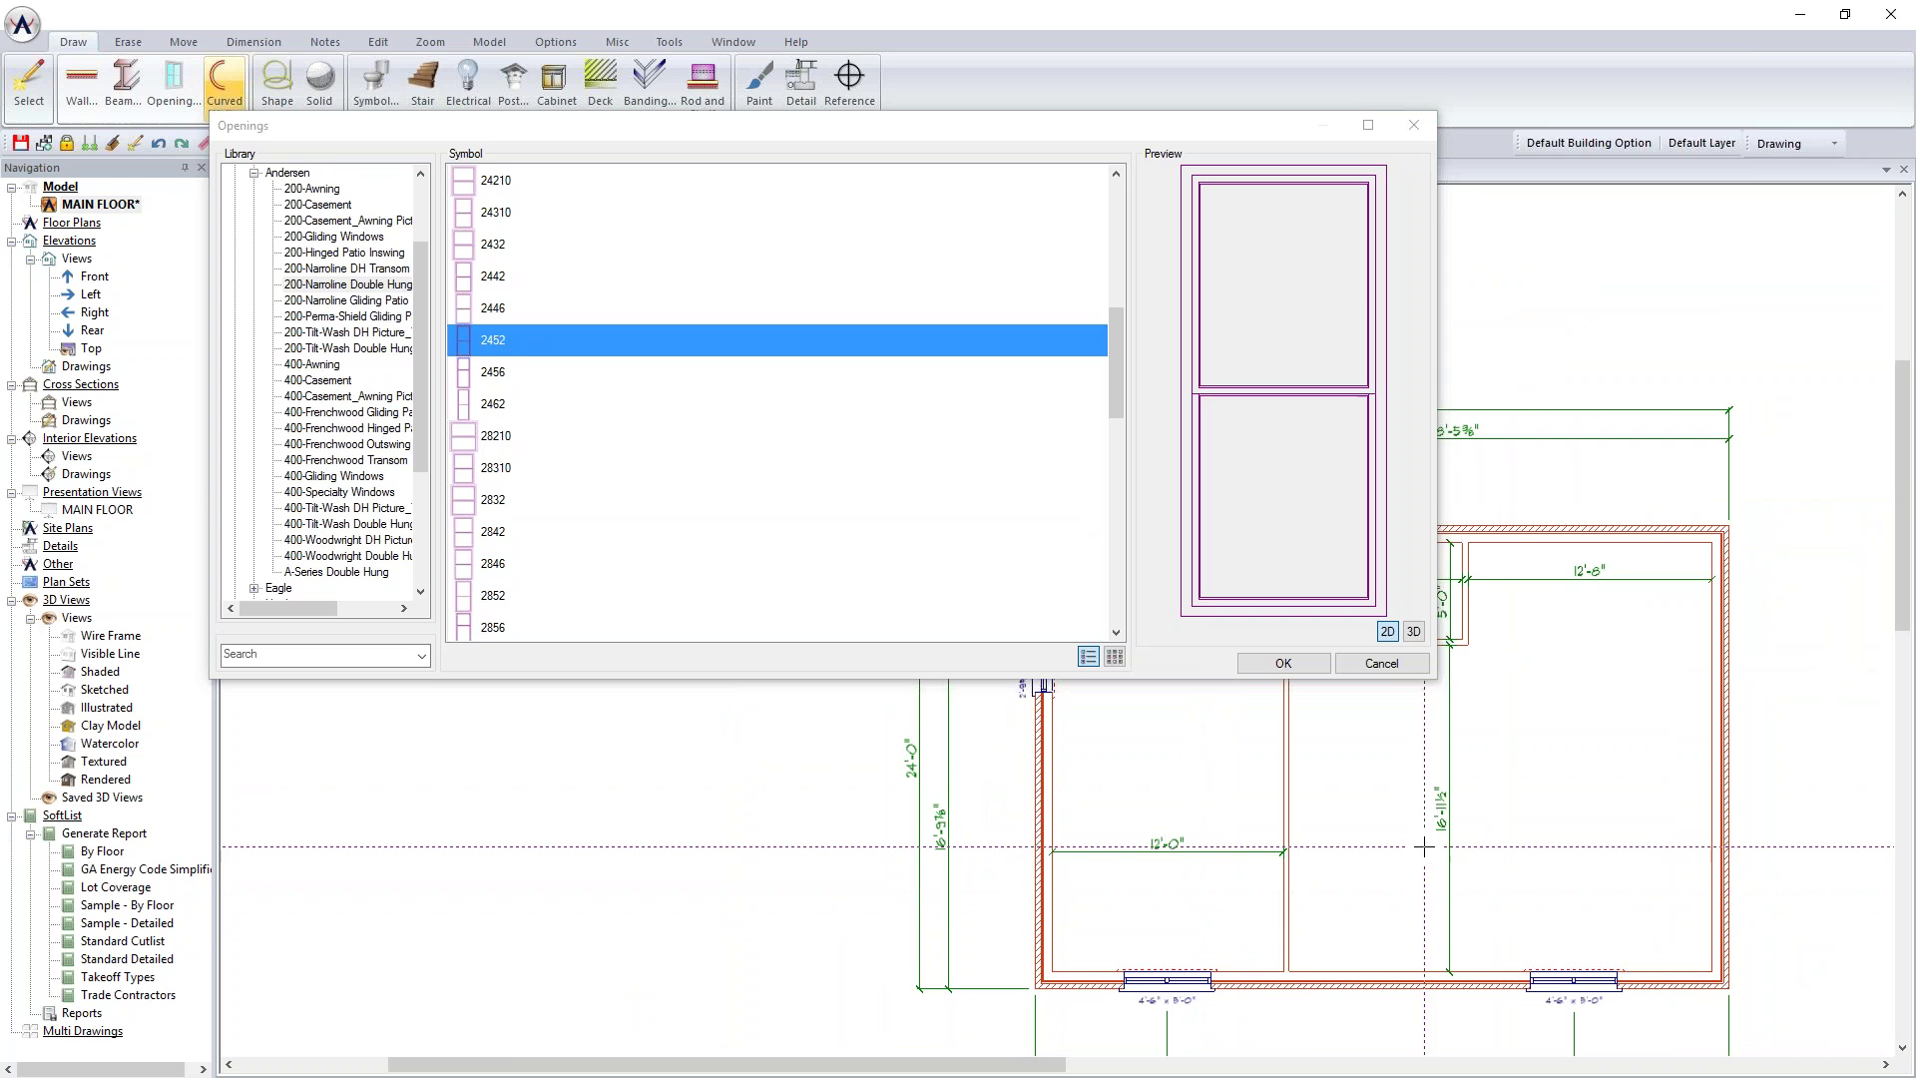
click(1407, 665)
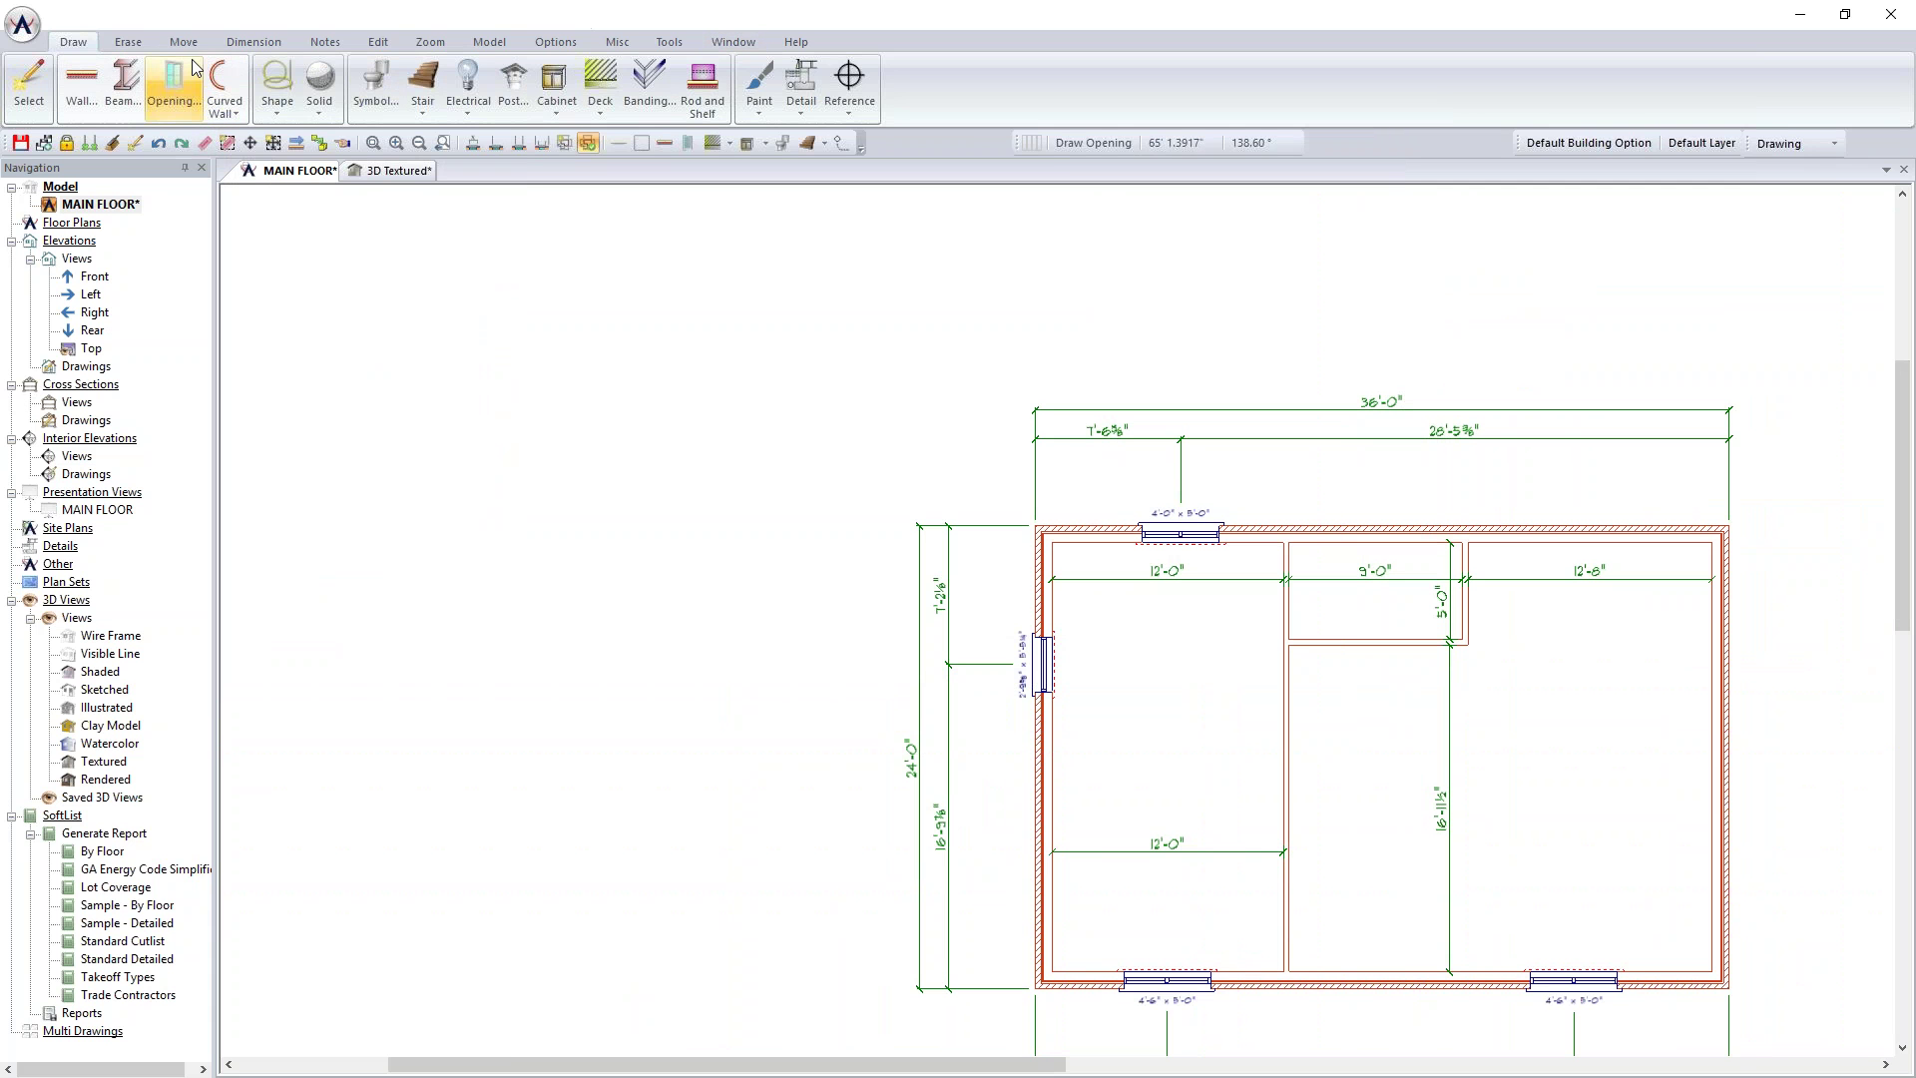
Step: Choose the 32x80 3 panel 1 door from the Interior Door Panel category of the openings library
click(174, 88)
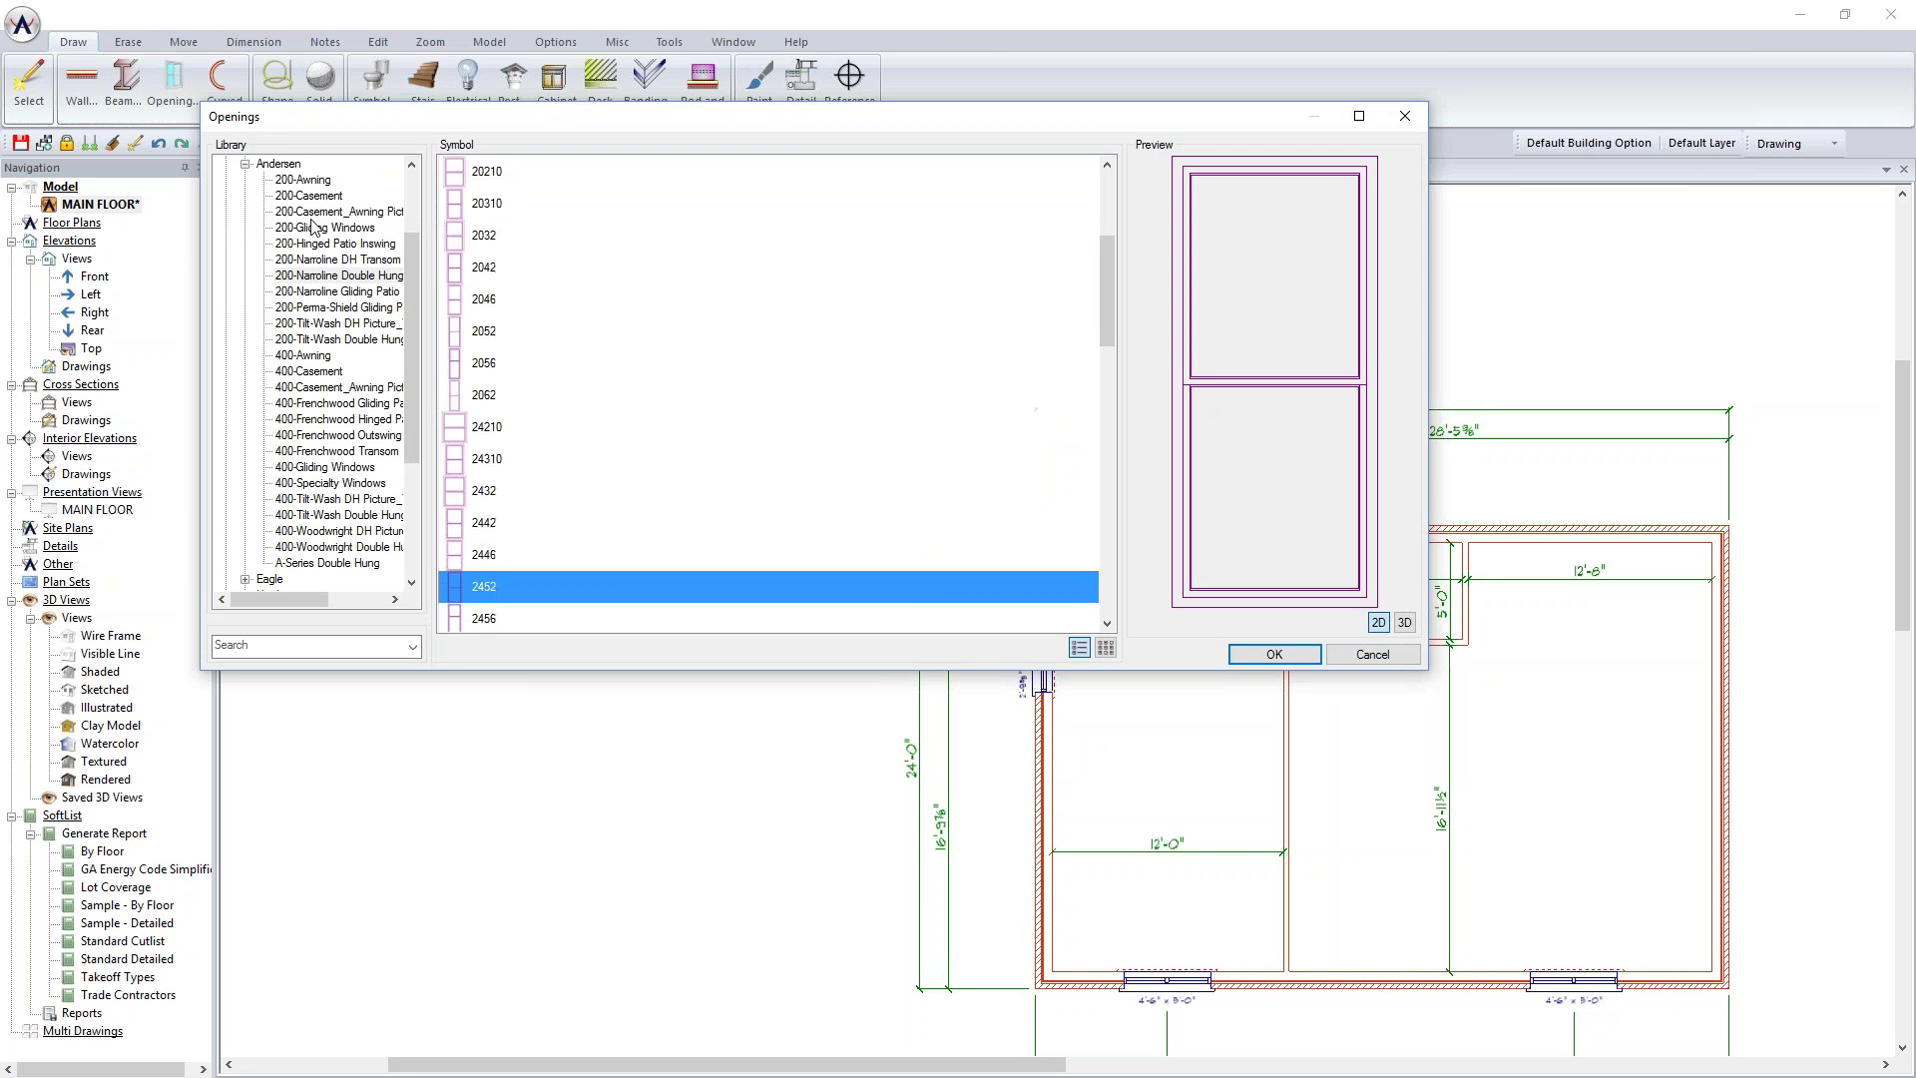
scroll(279, 214, up, 3)
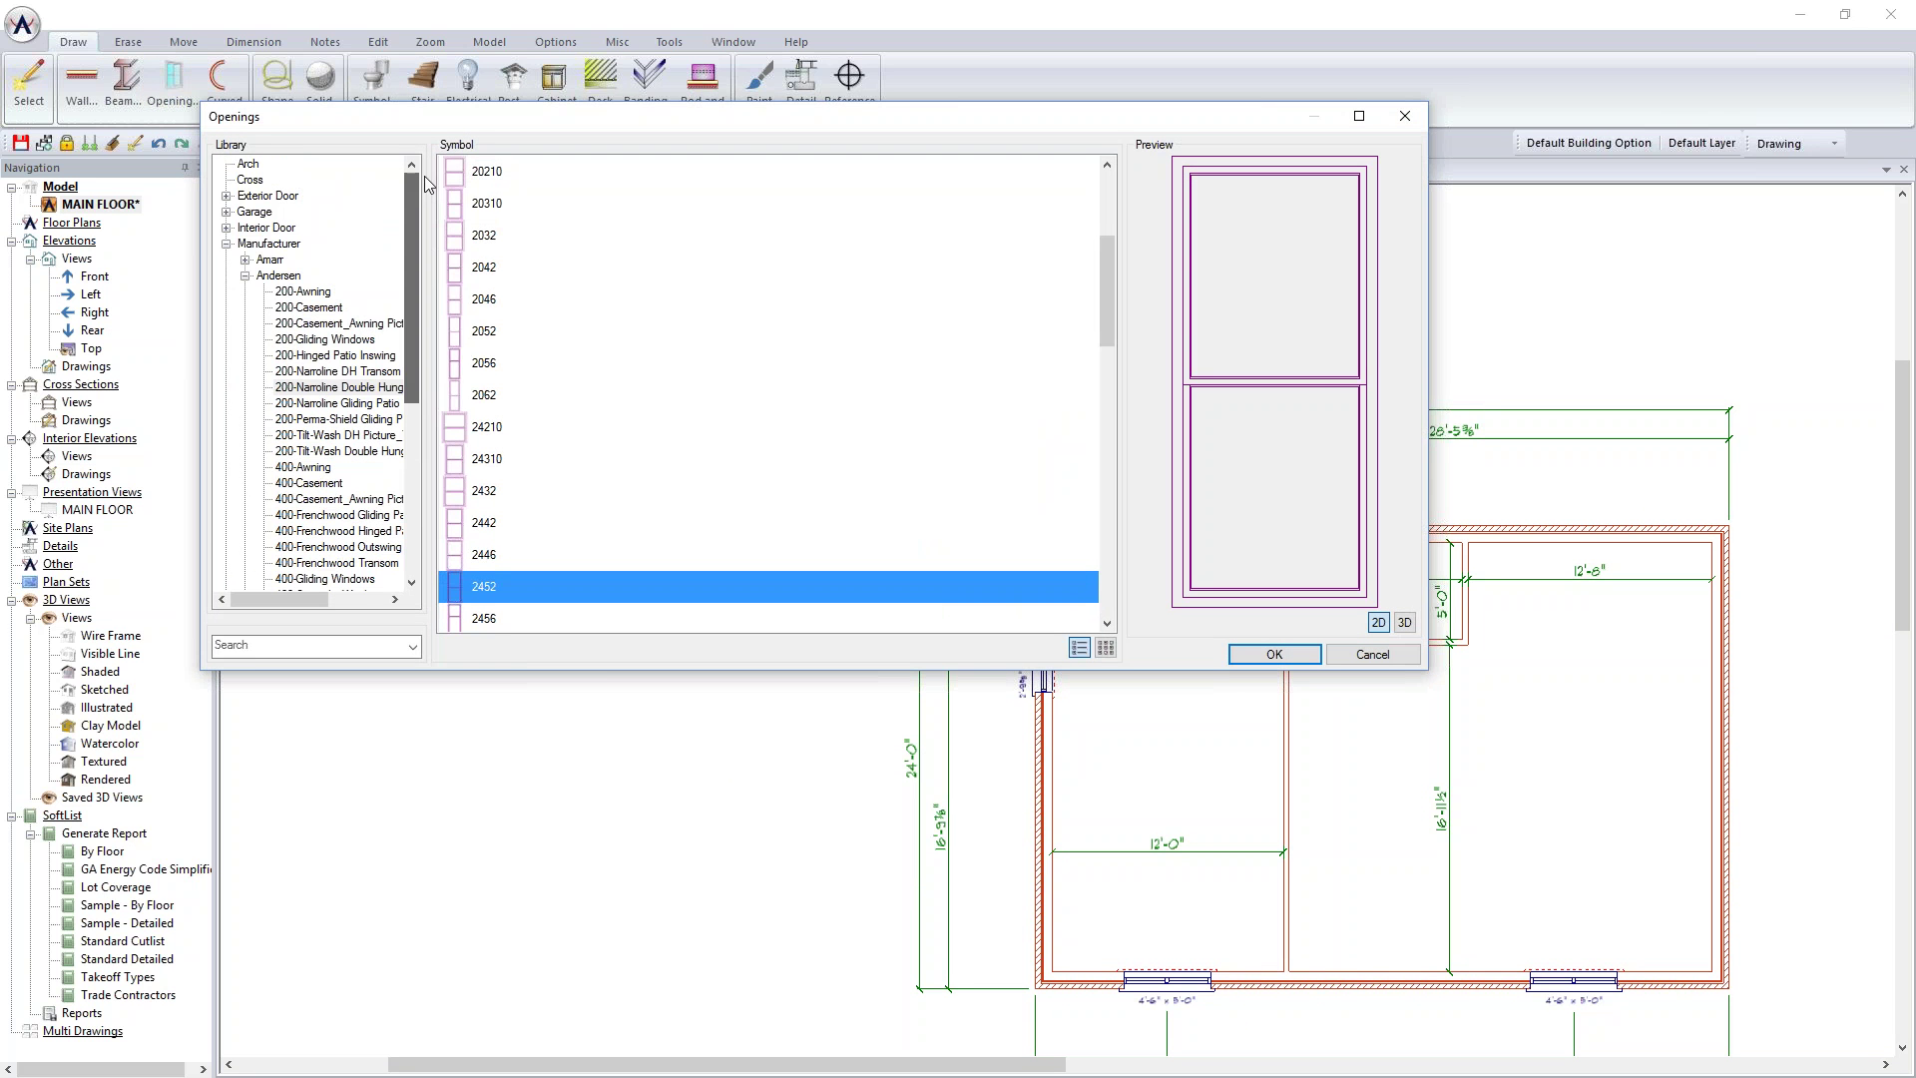
click(228, 228)
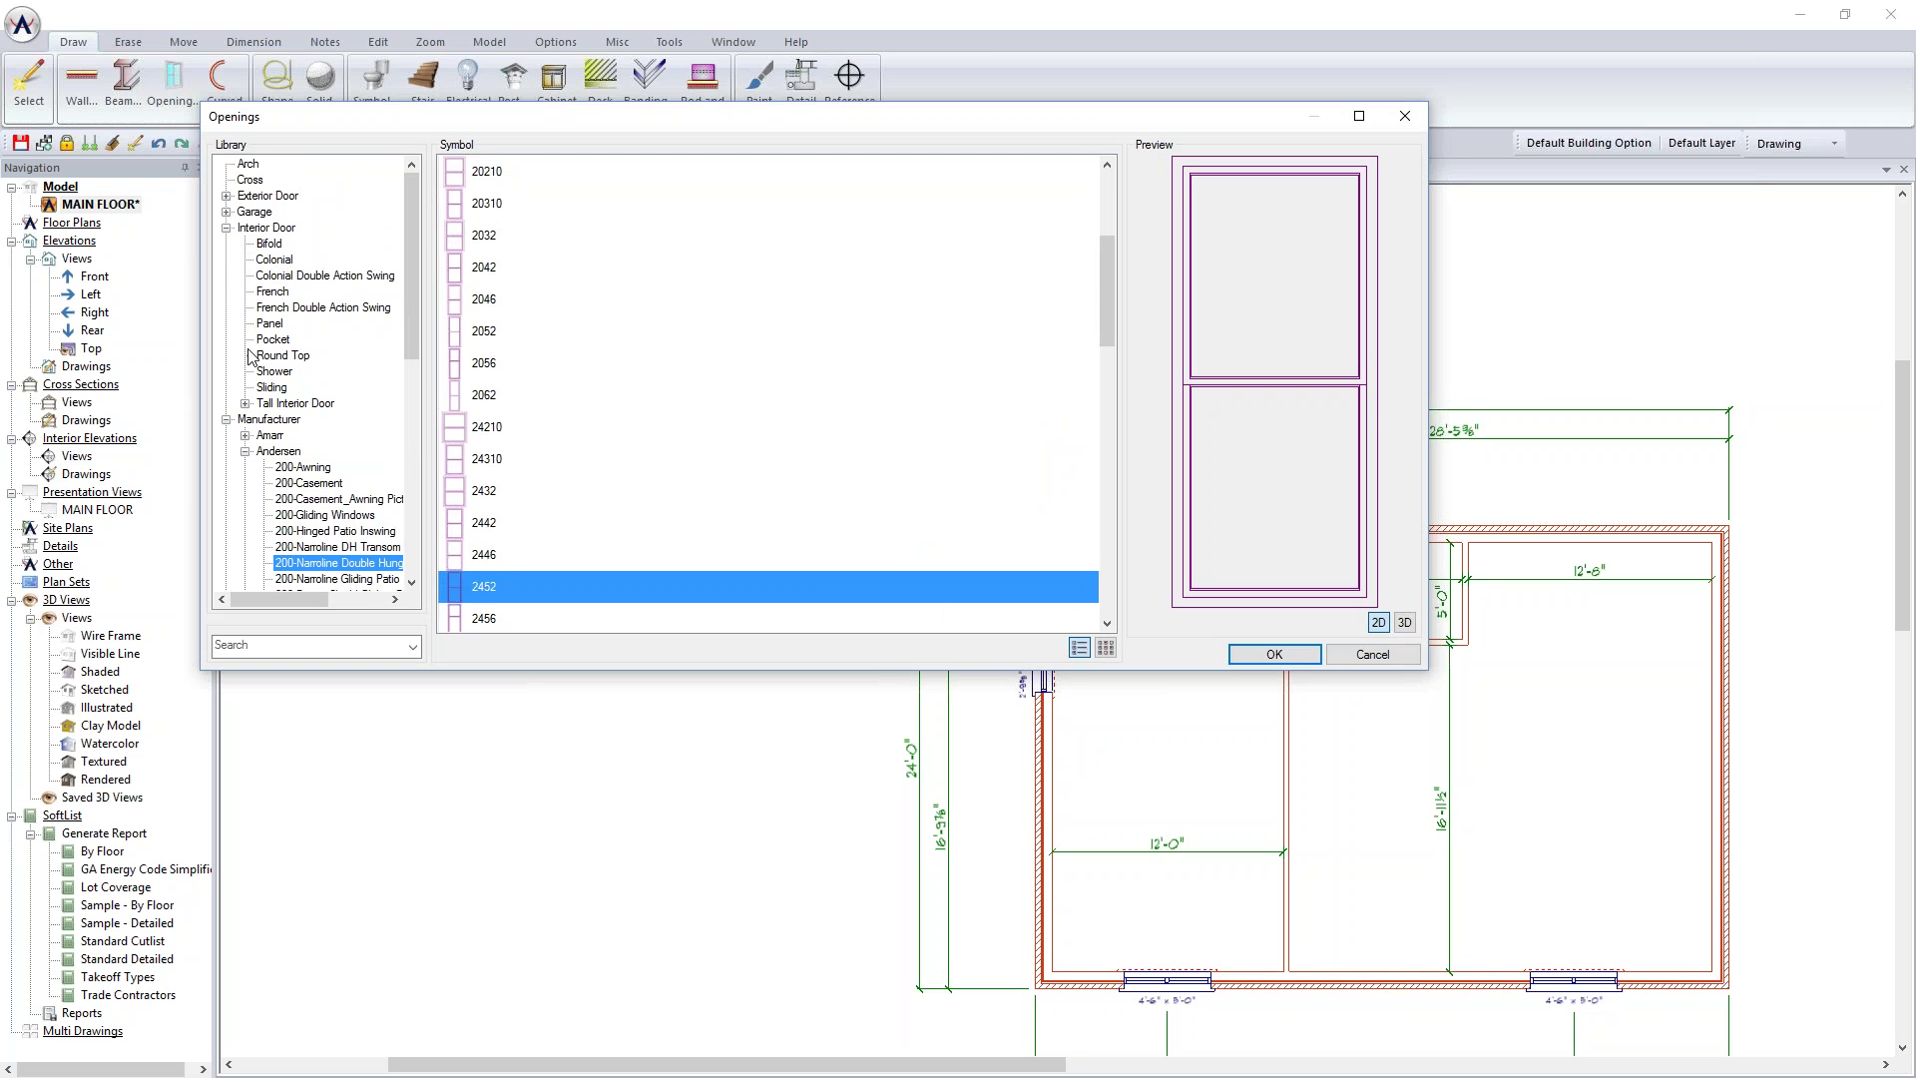
click(271, 324)
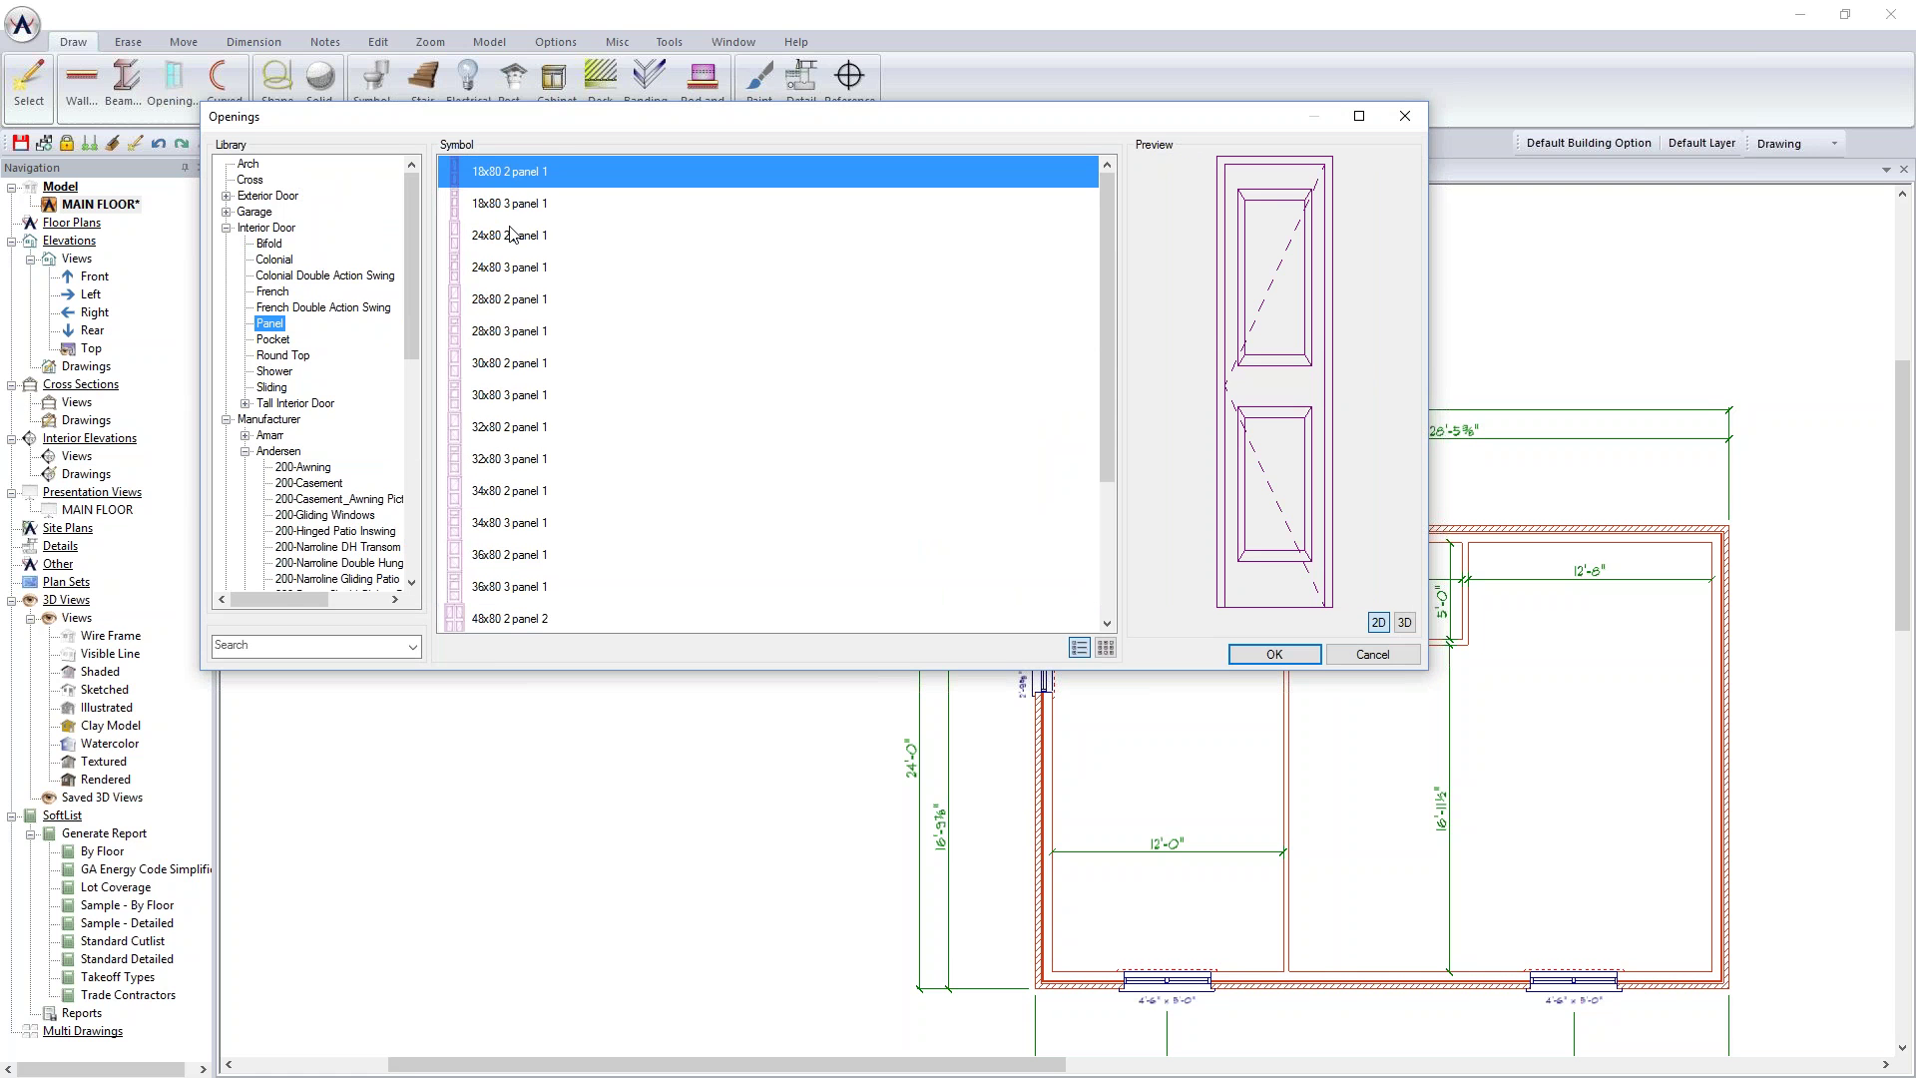
click(509, 429)
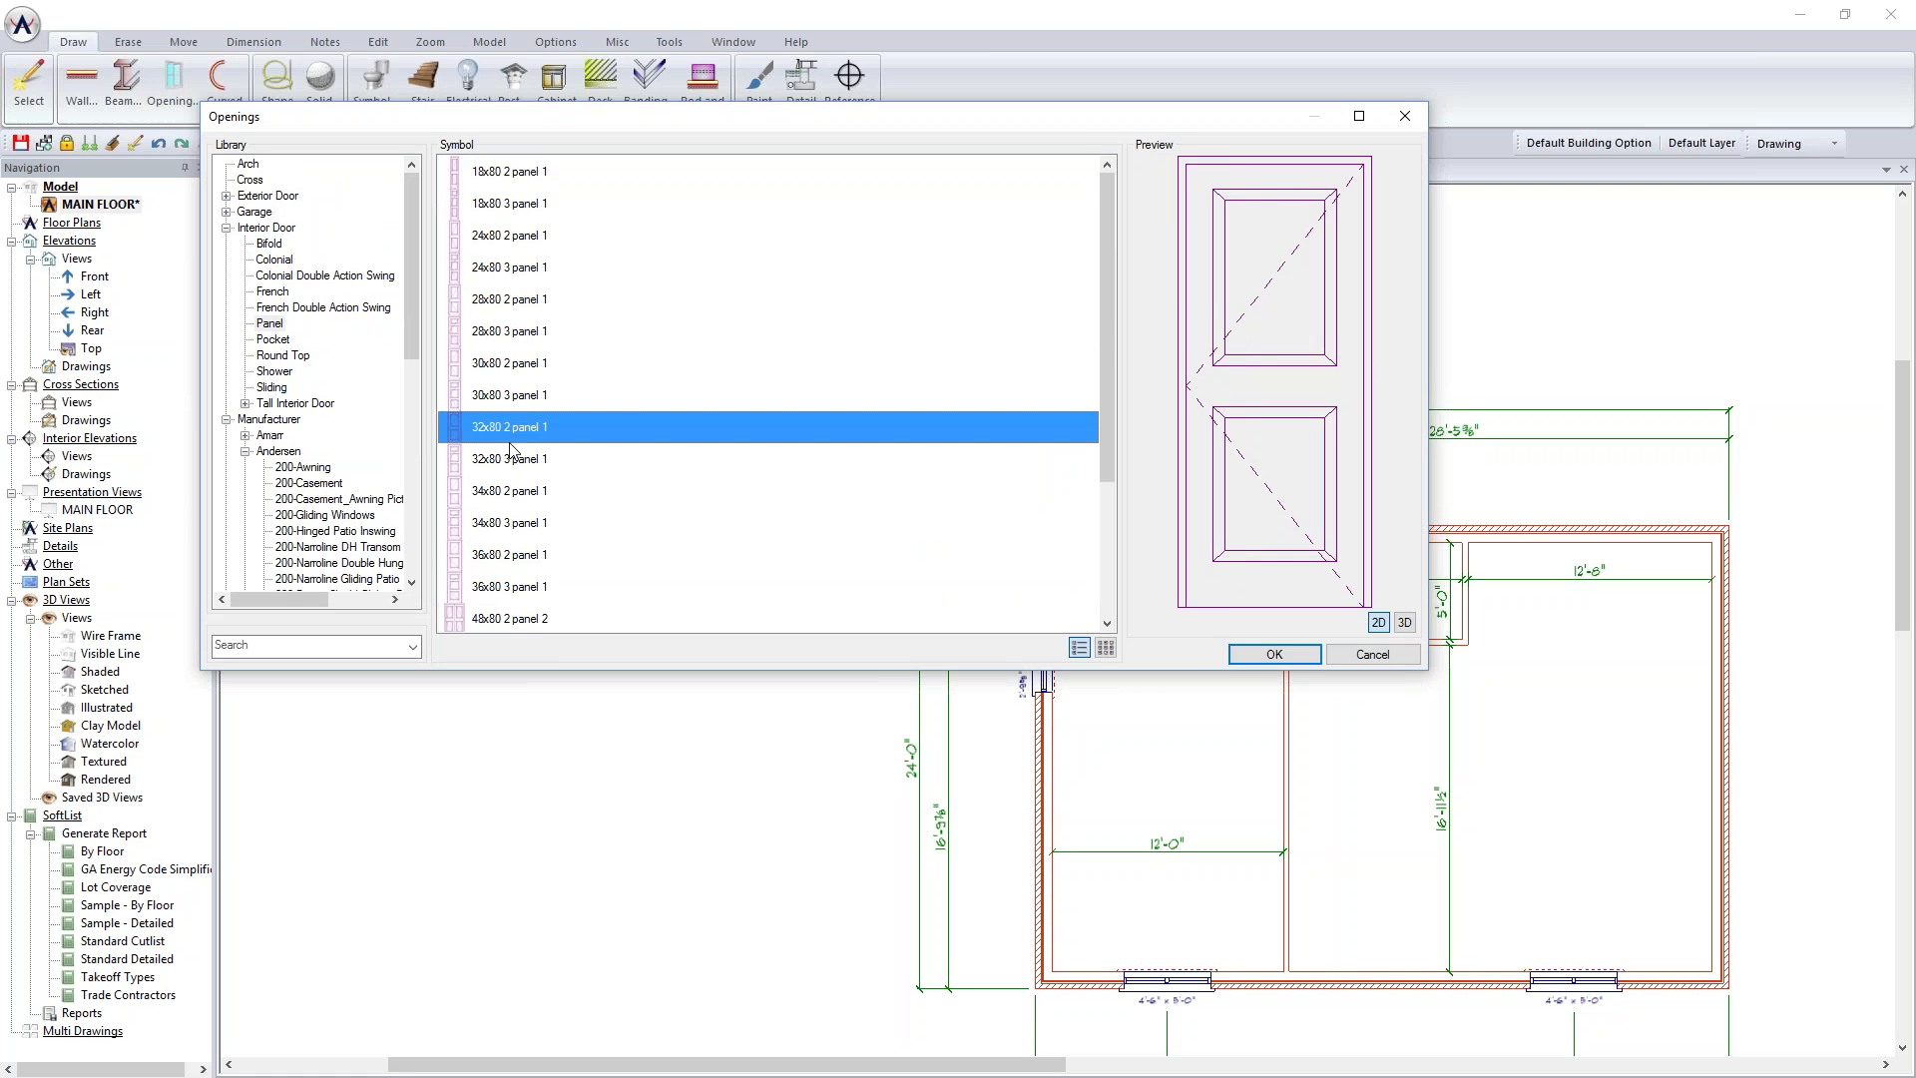
click(511, 463)
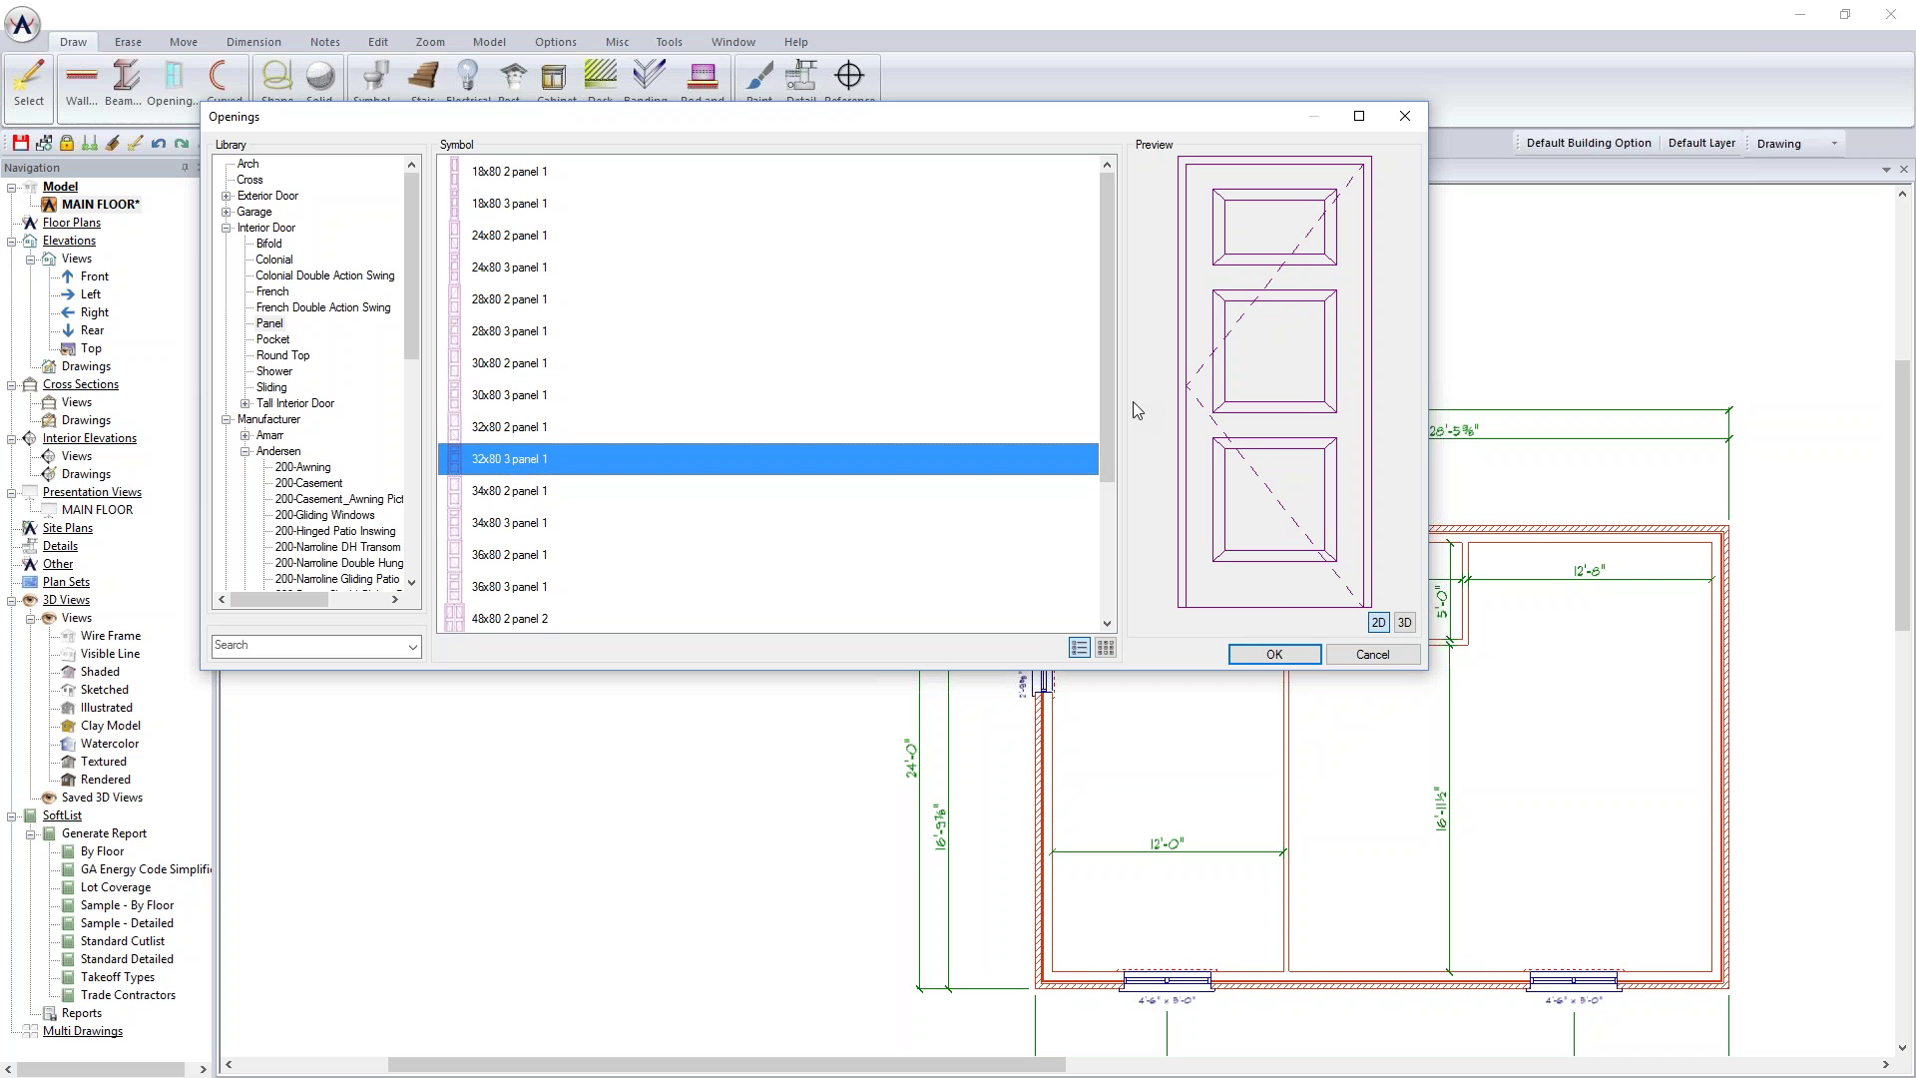
drag(970, 117, 874, 107)
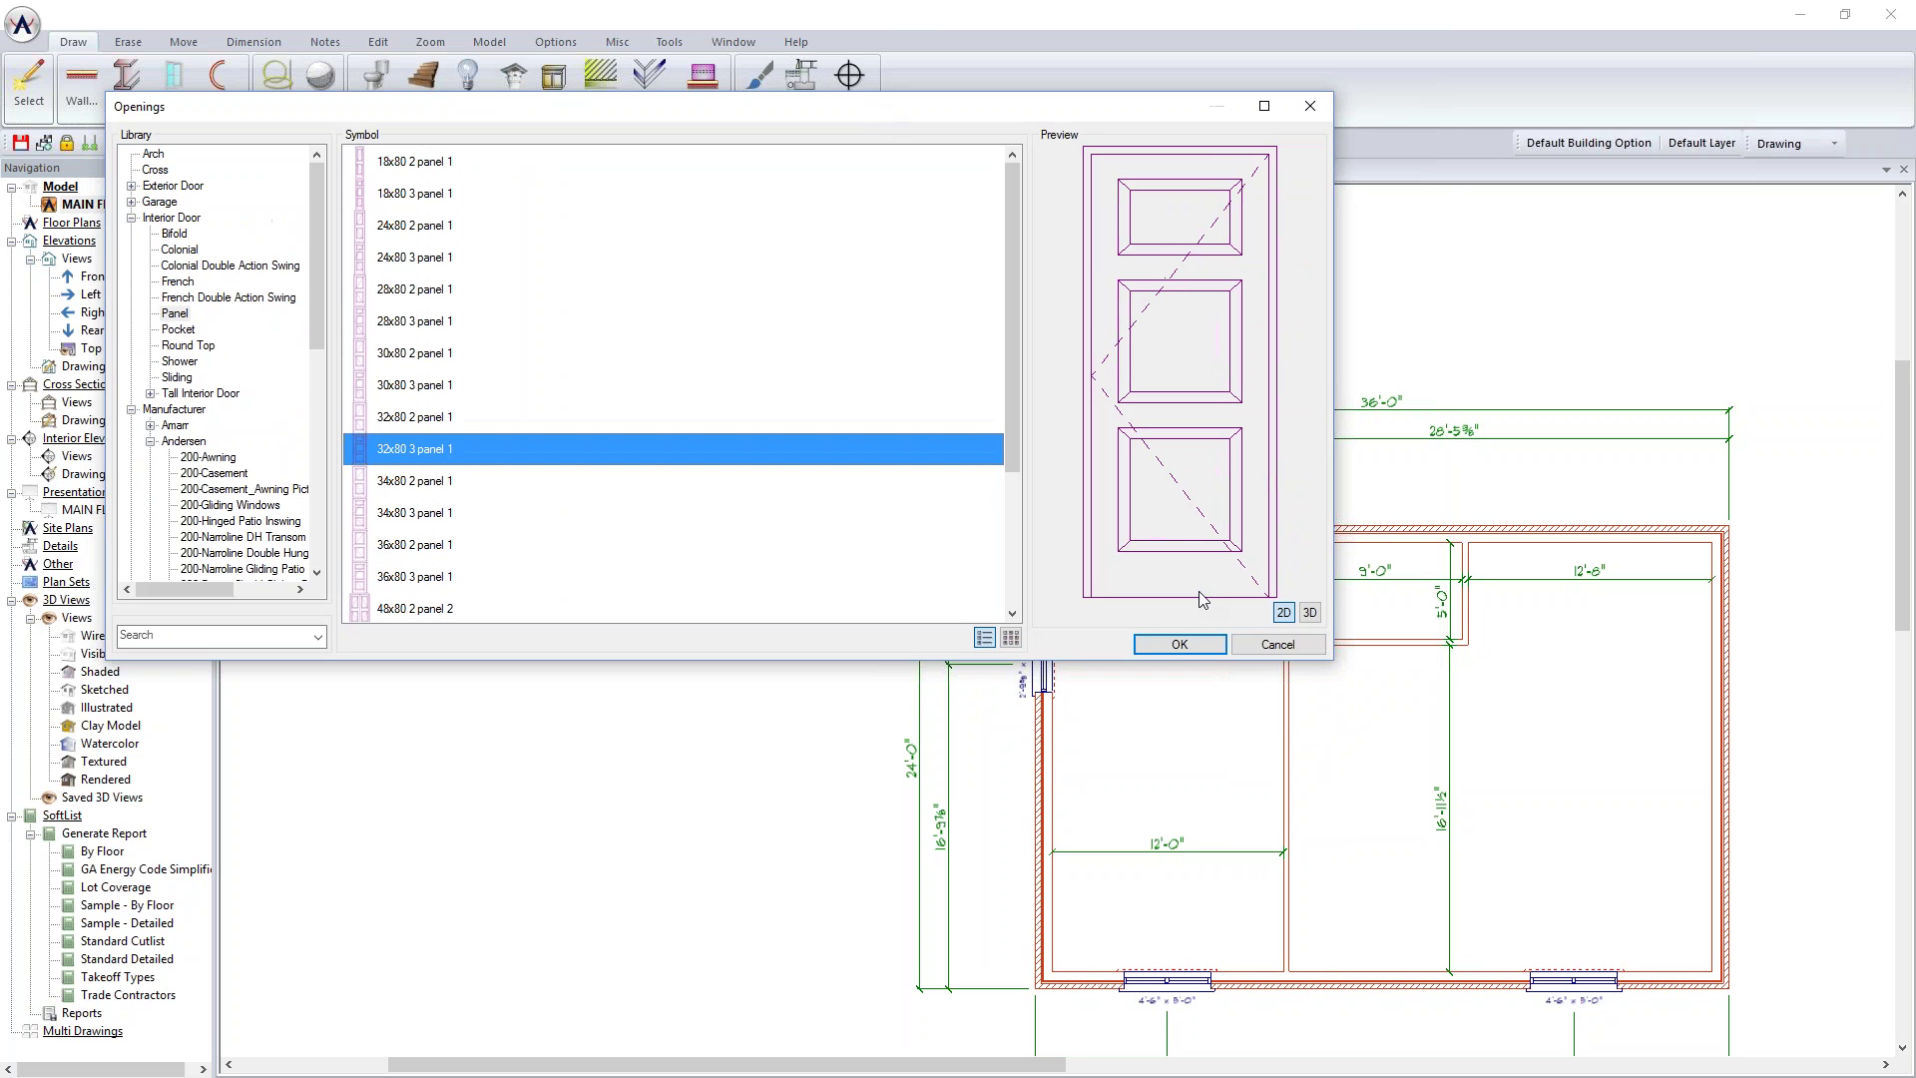
click(1180, 645)
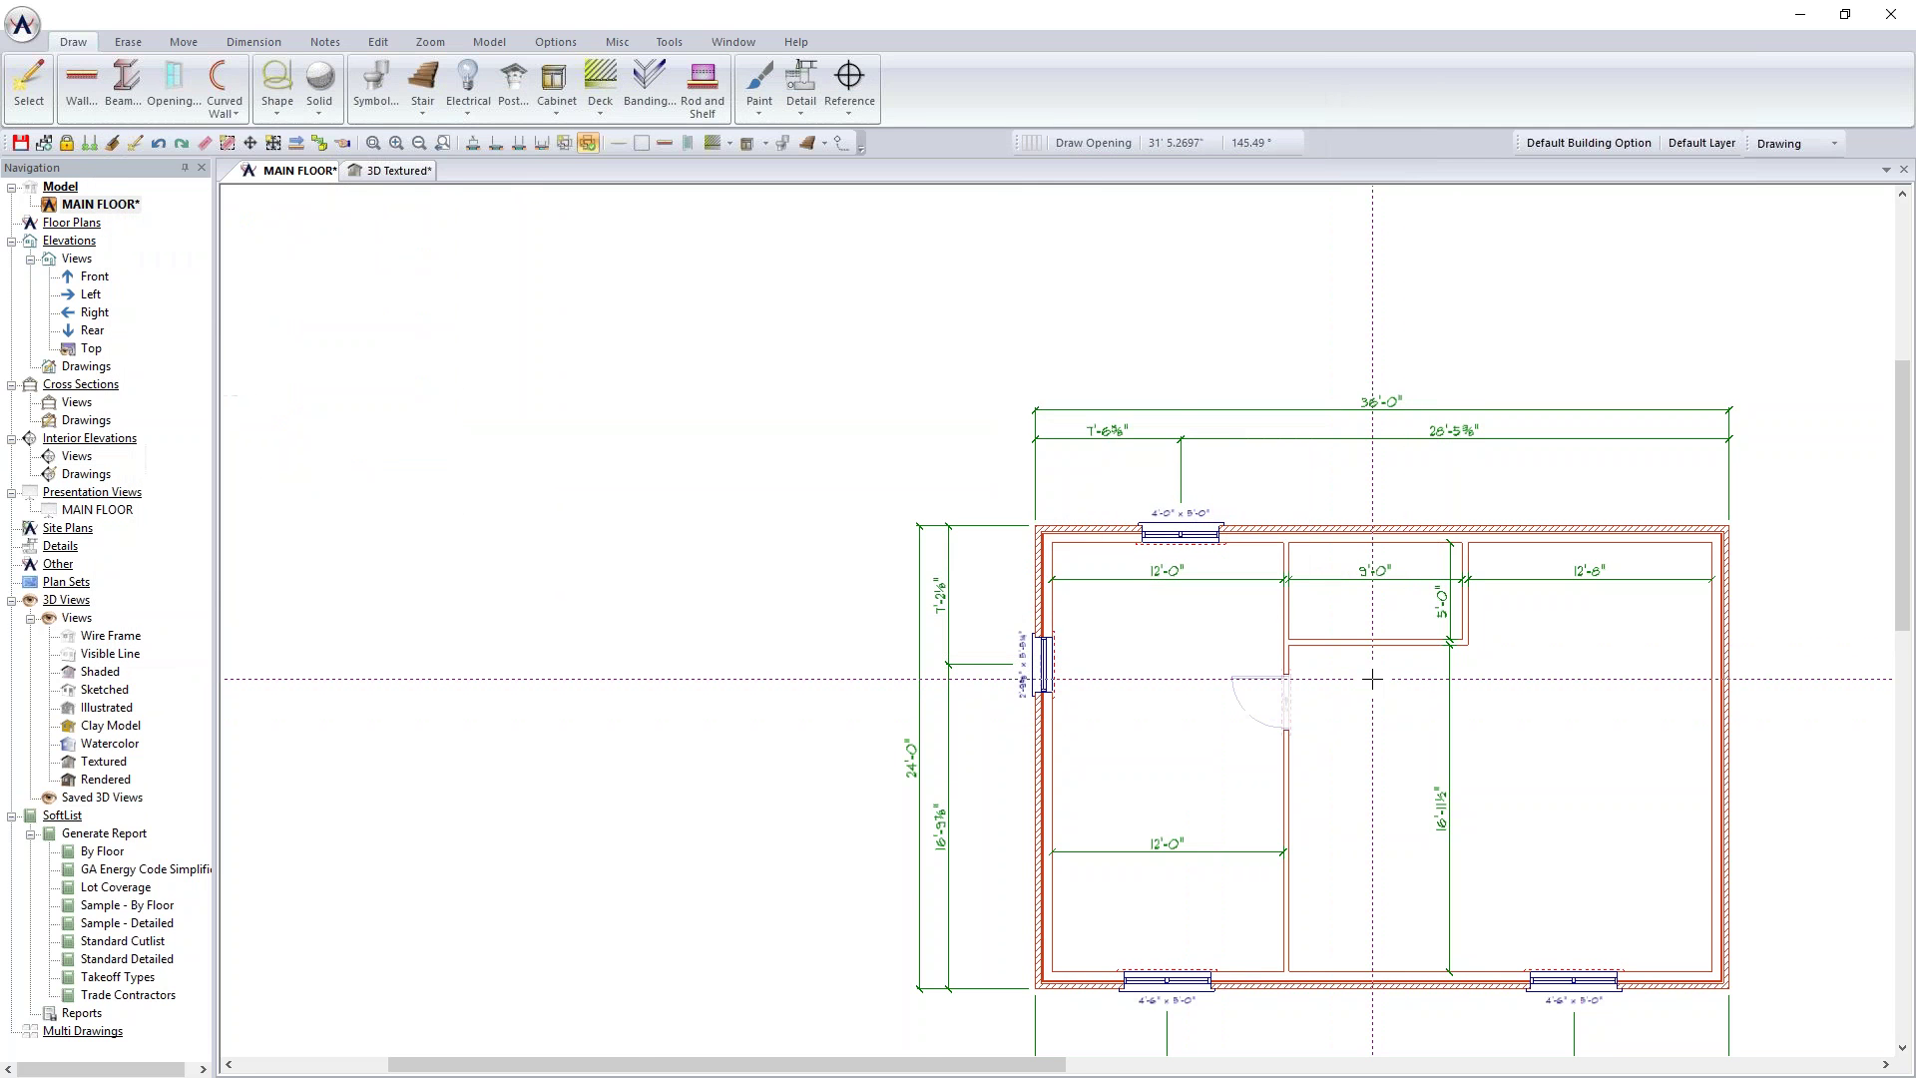
Step: Place one 32x80 panel door in the lower wall of the 9'-0" by 5'-0" room and another in the 12'-0" room's partition
scroll(1372, 679, up, 3)
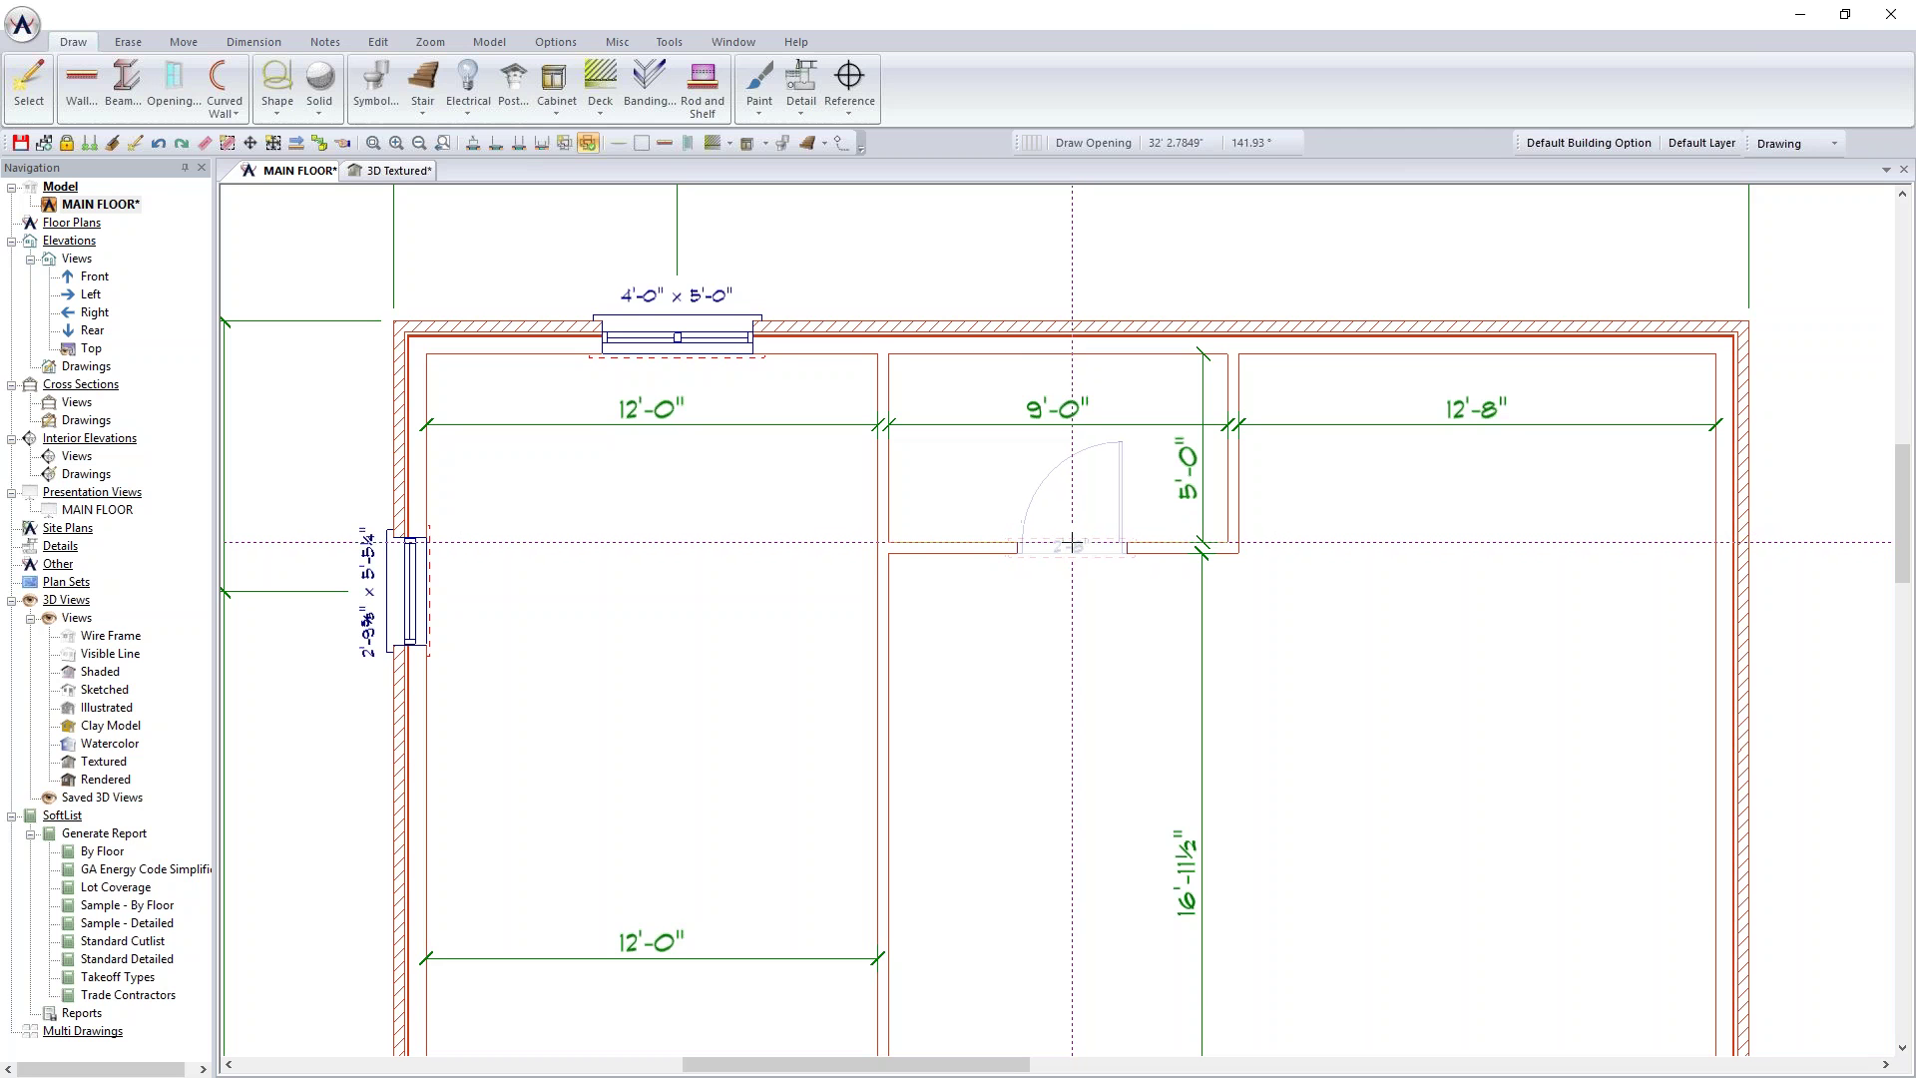
click(1072, 544)
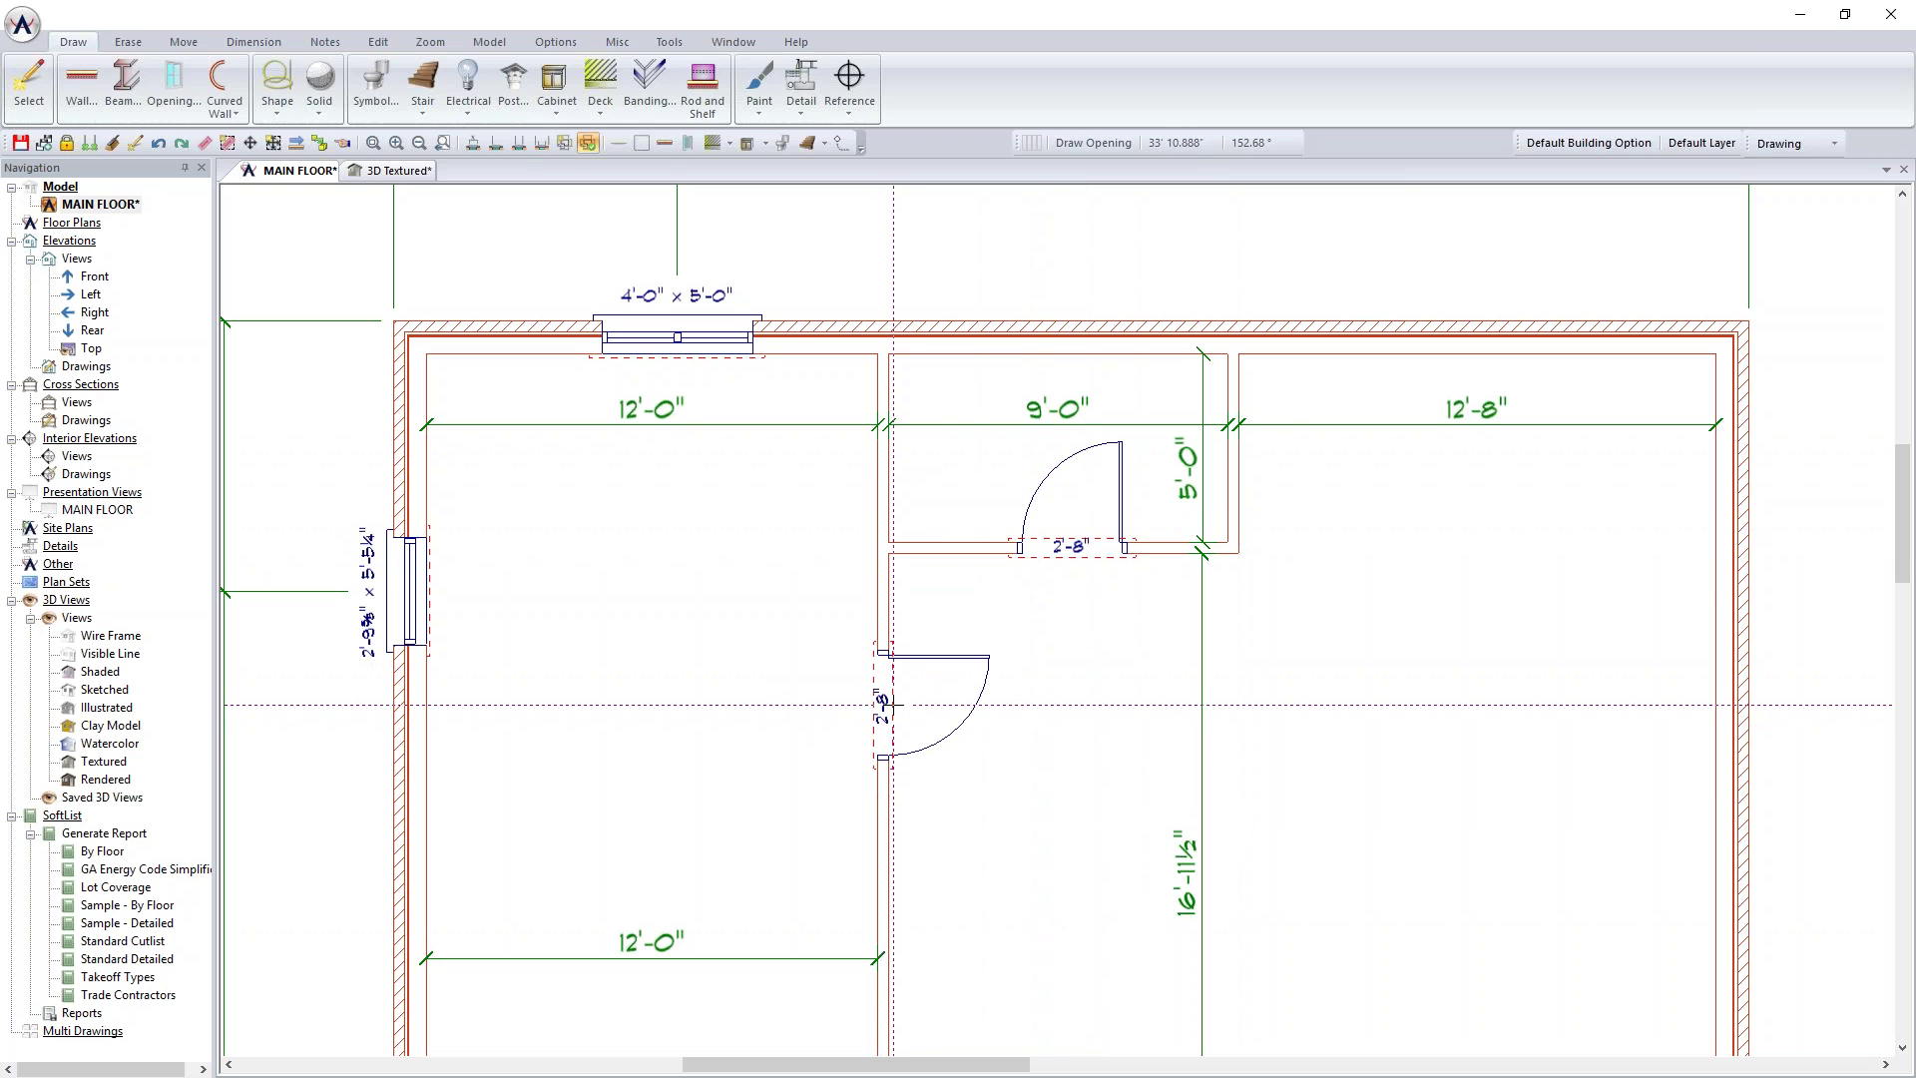
click(883, 703)
scroll(1036, 888, down, 3)
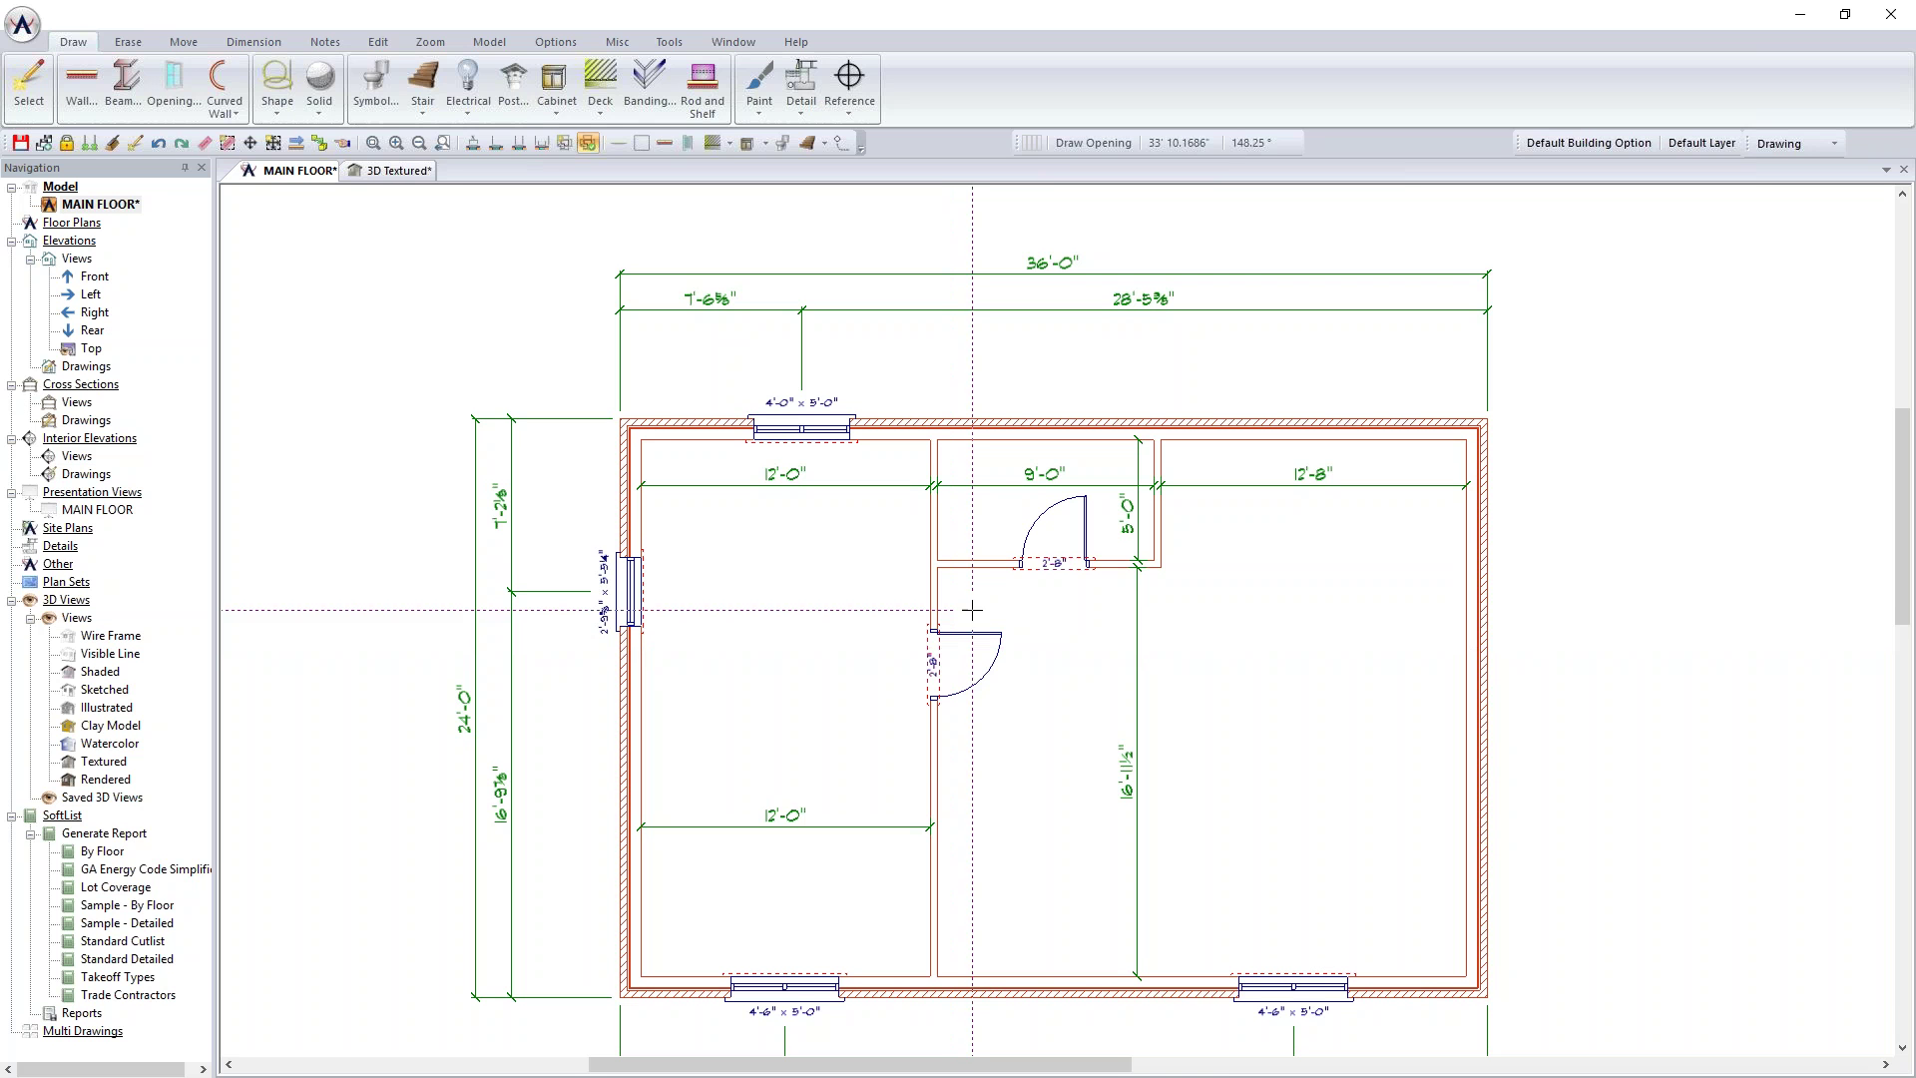
Step: Edit the door in the 12'-0" room's partition to reverse its hinge side and its swing
right_click(935, 657)
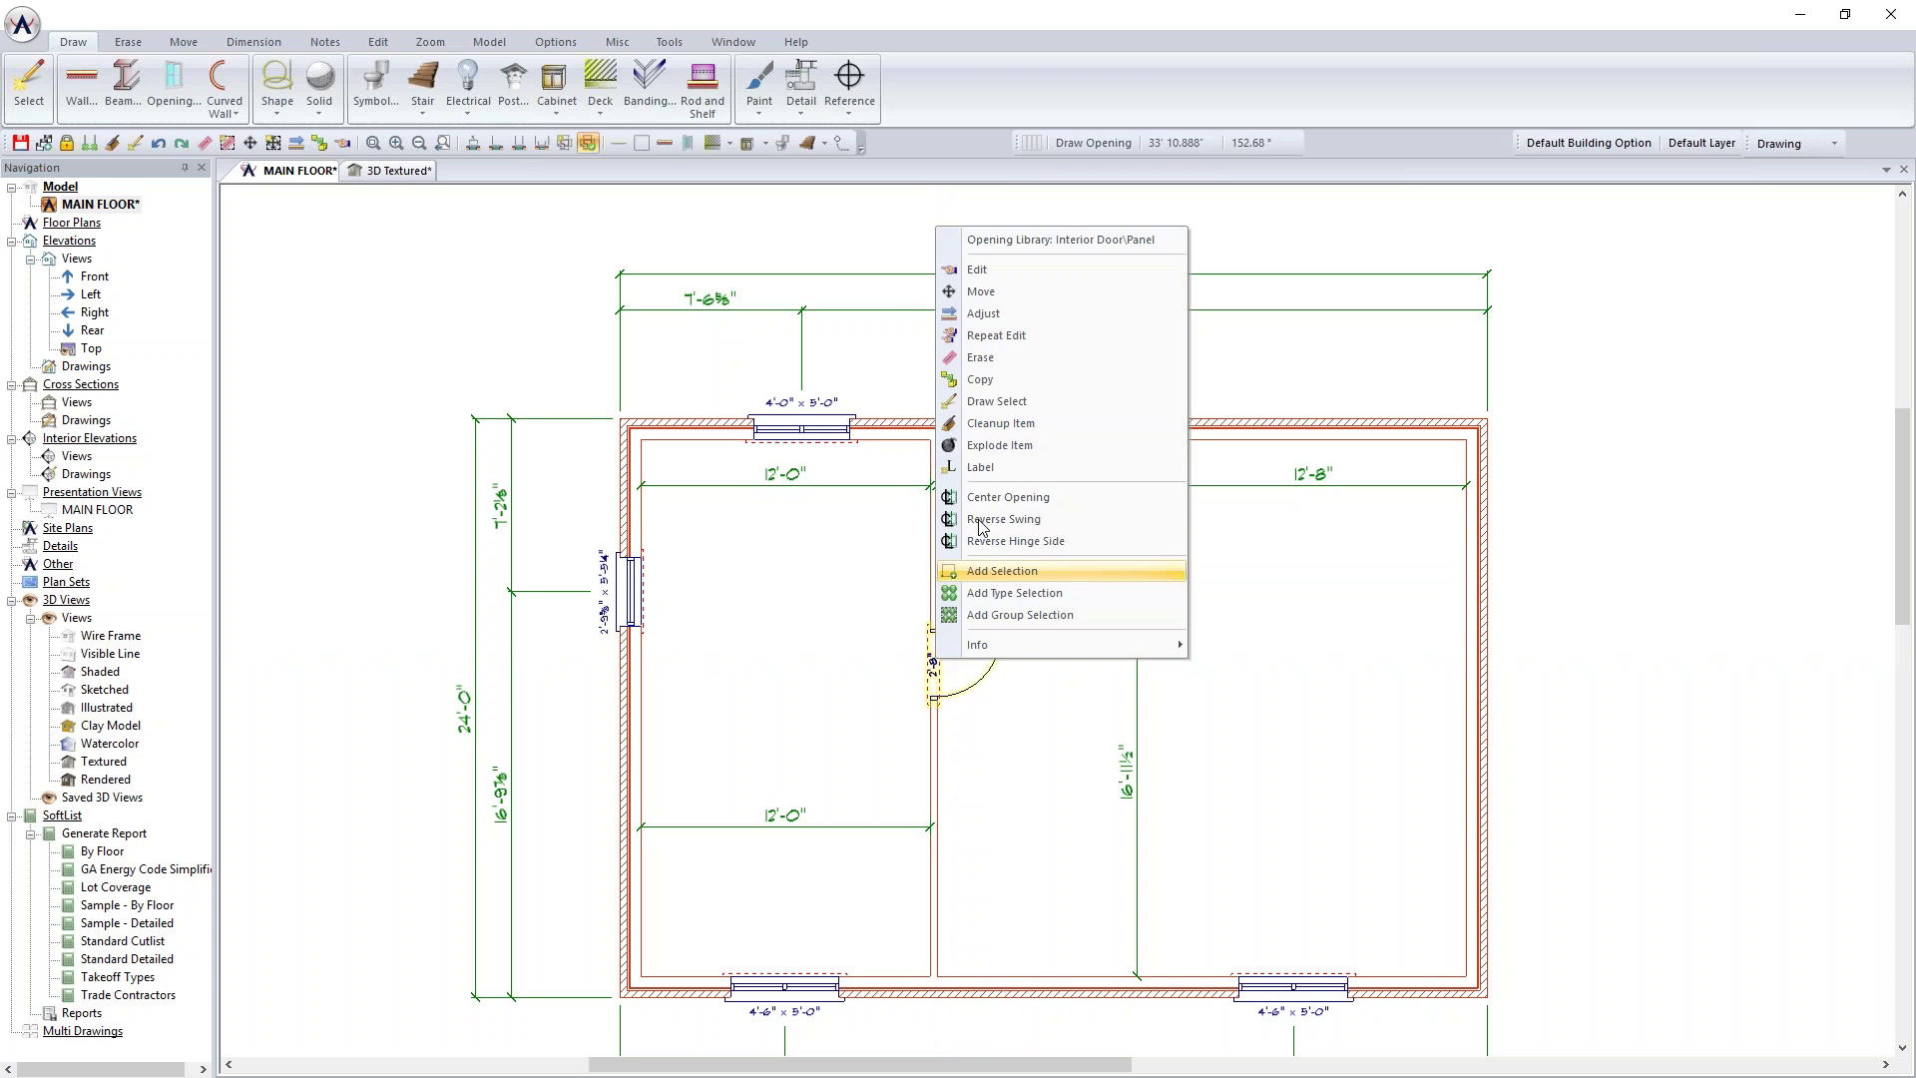
click(1002, 270)
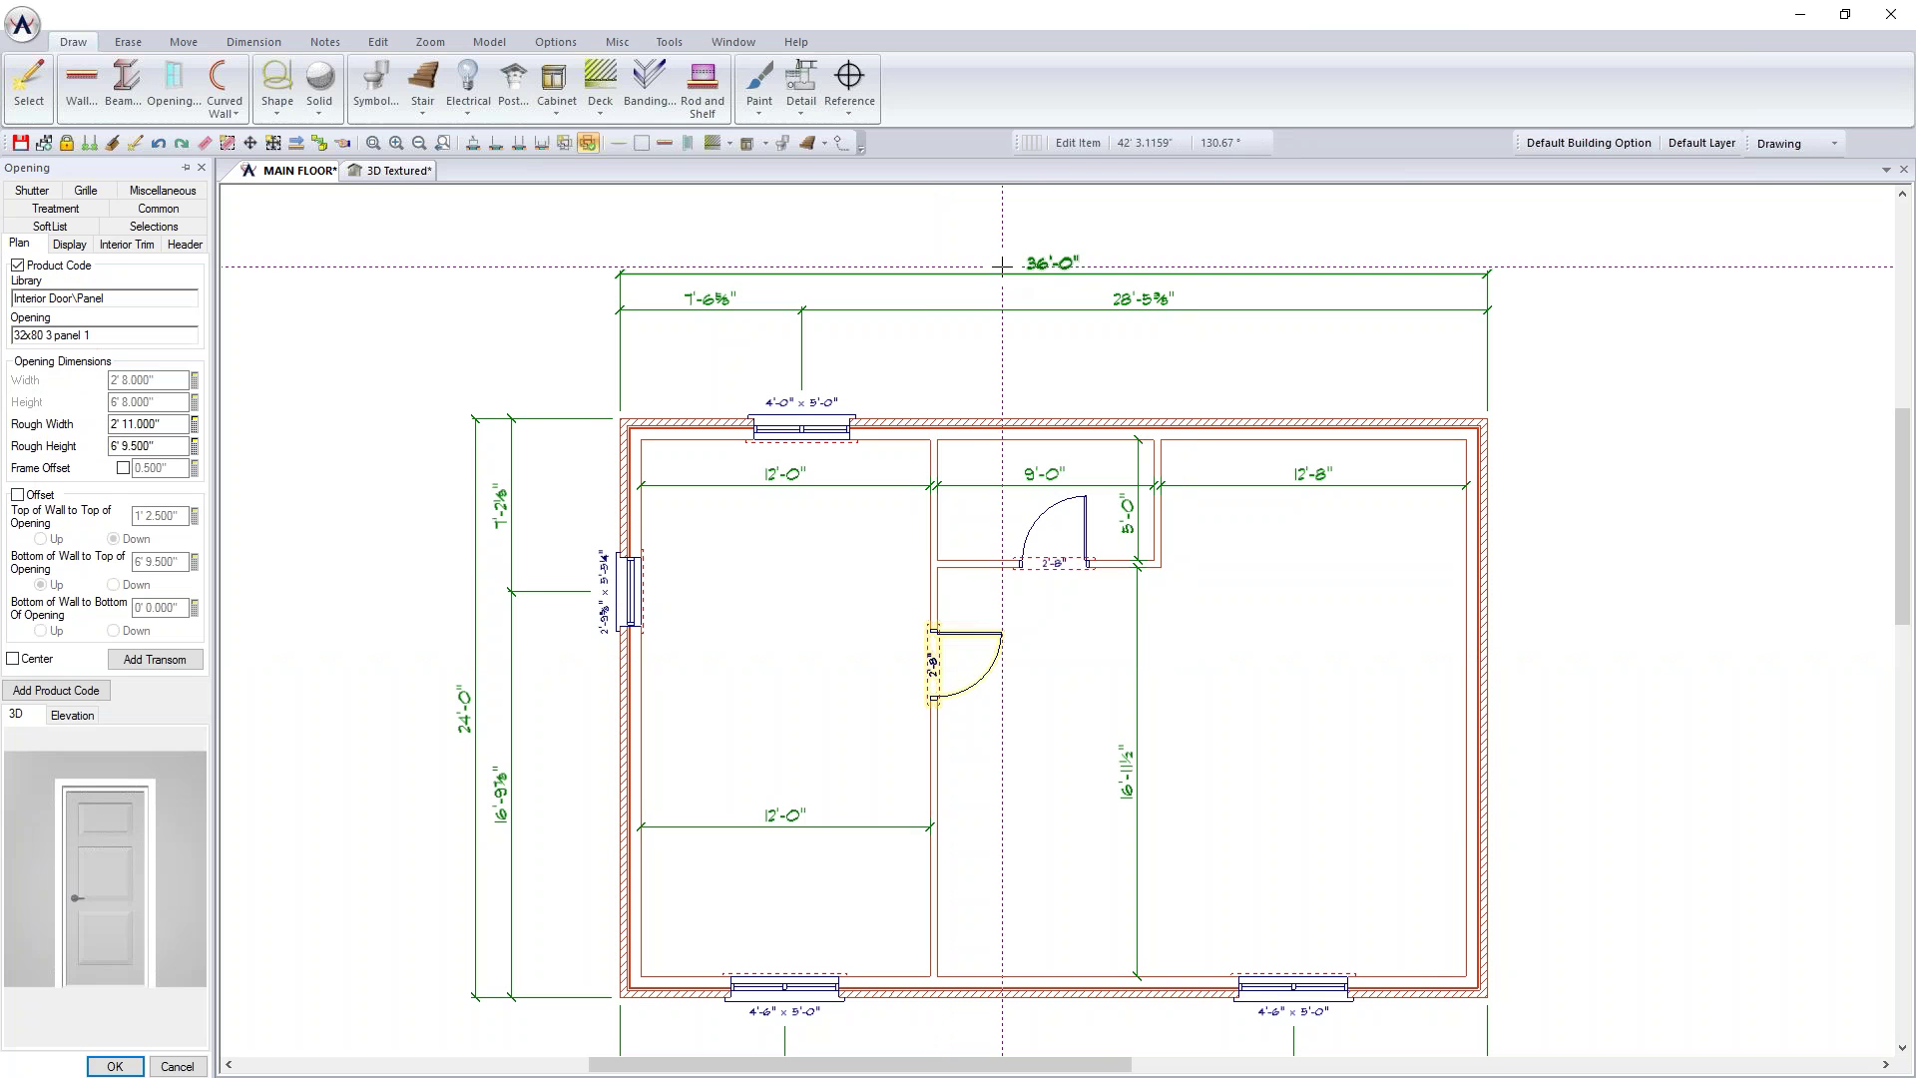
click(70, 244)
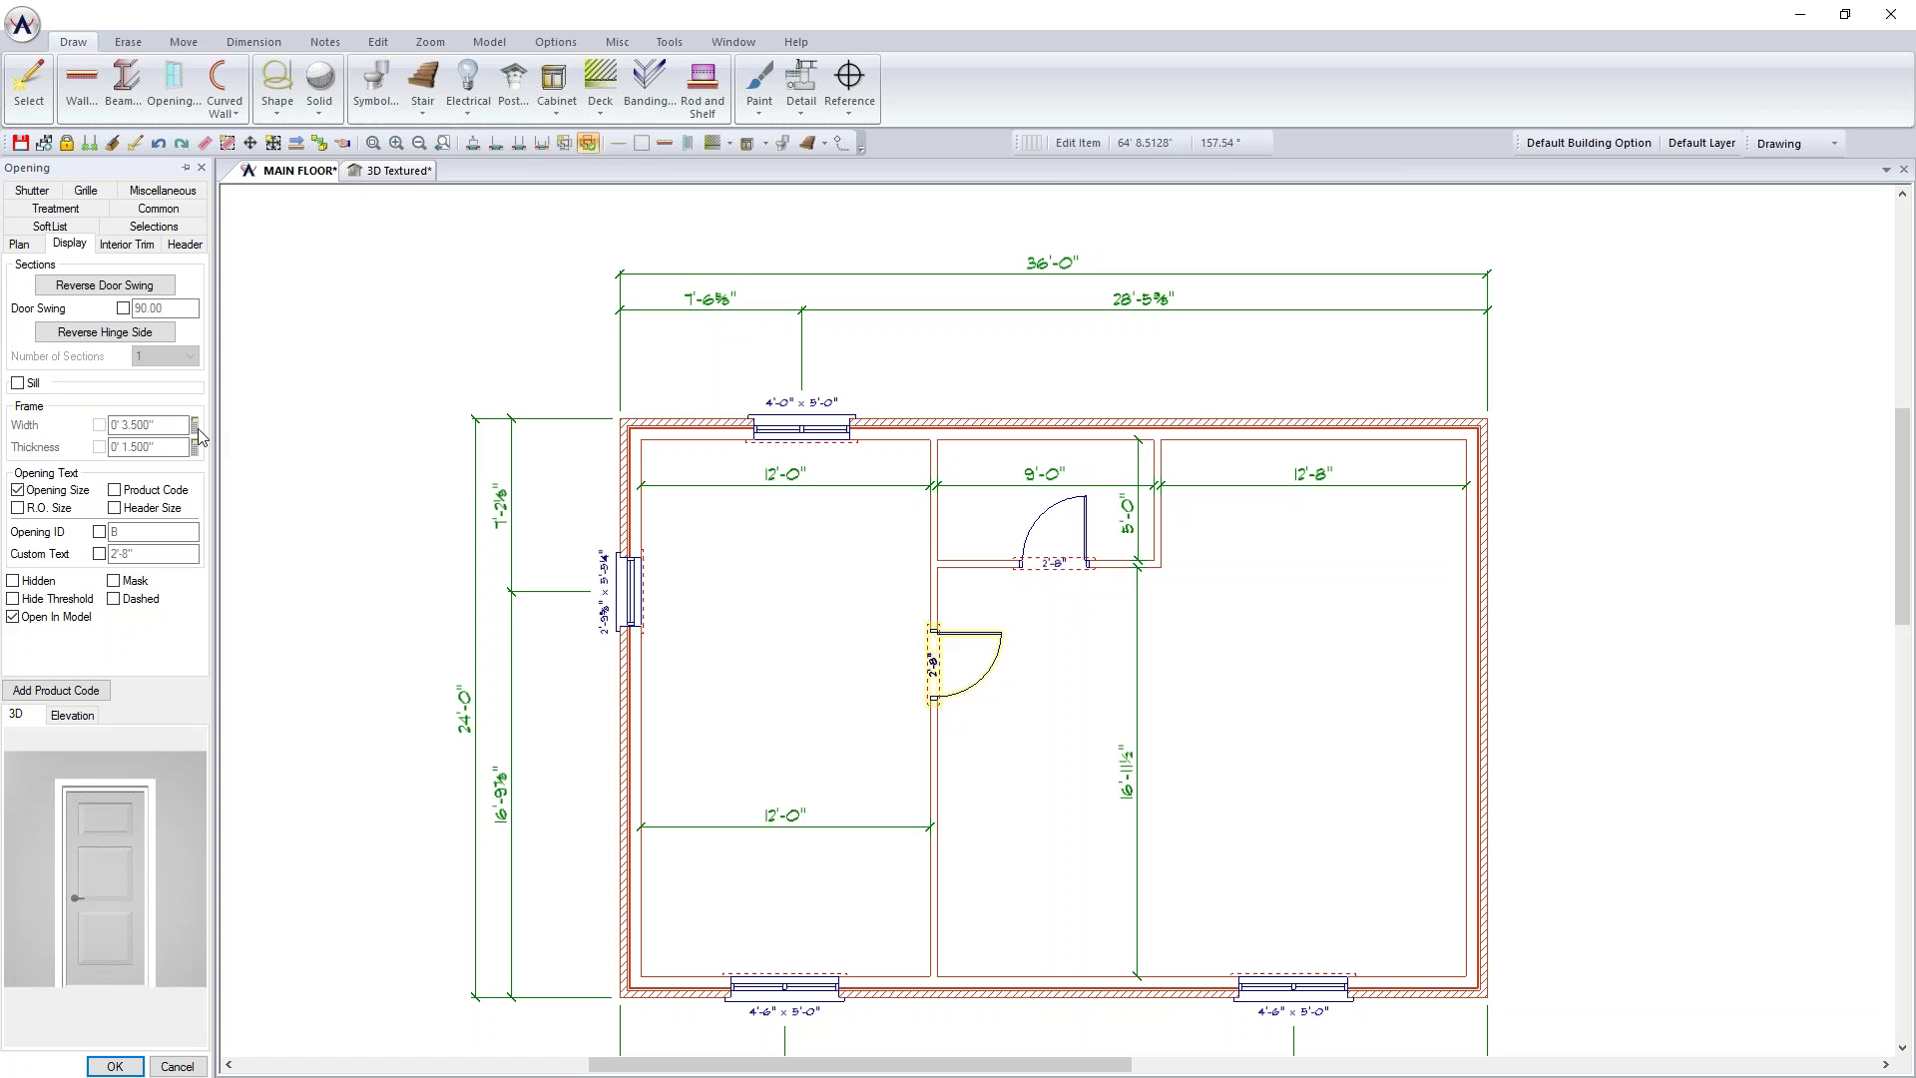
click(98, 336)
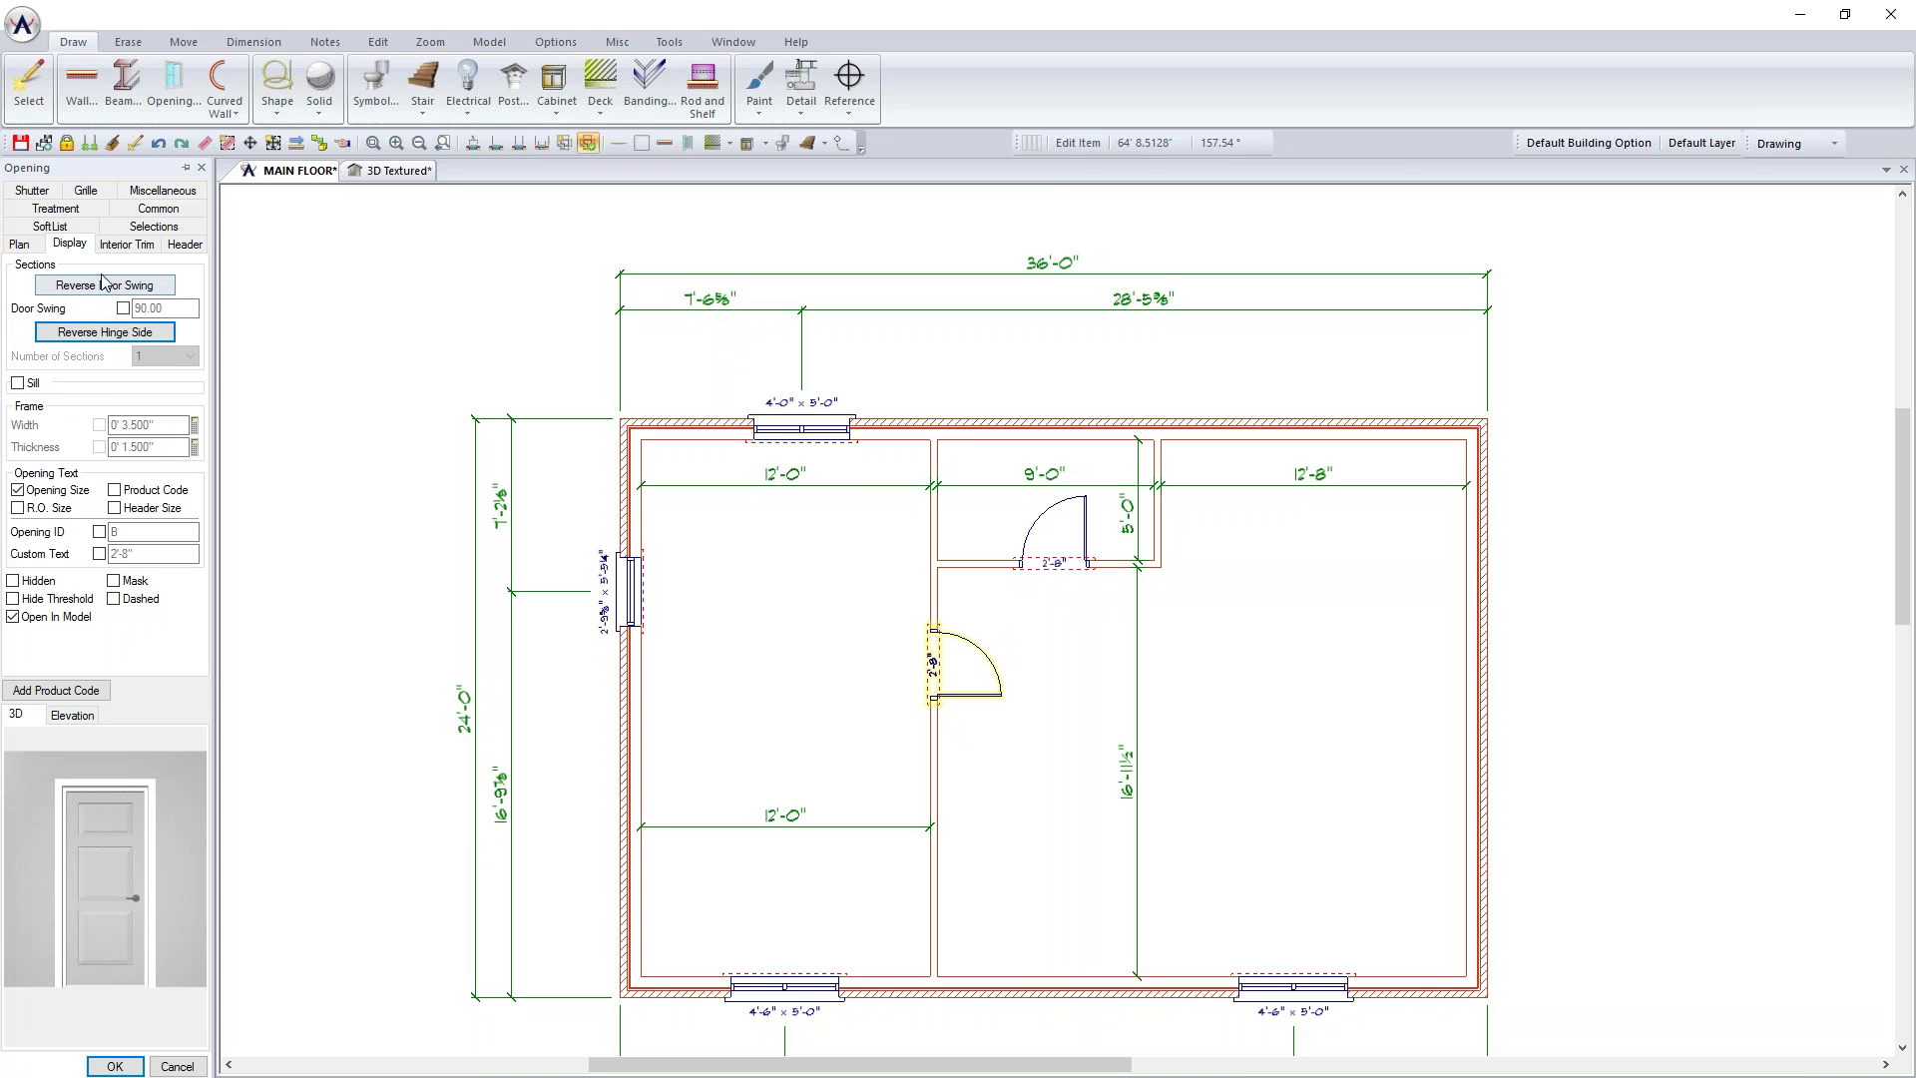
click(91, 286)
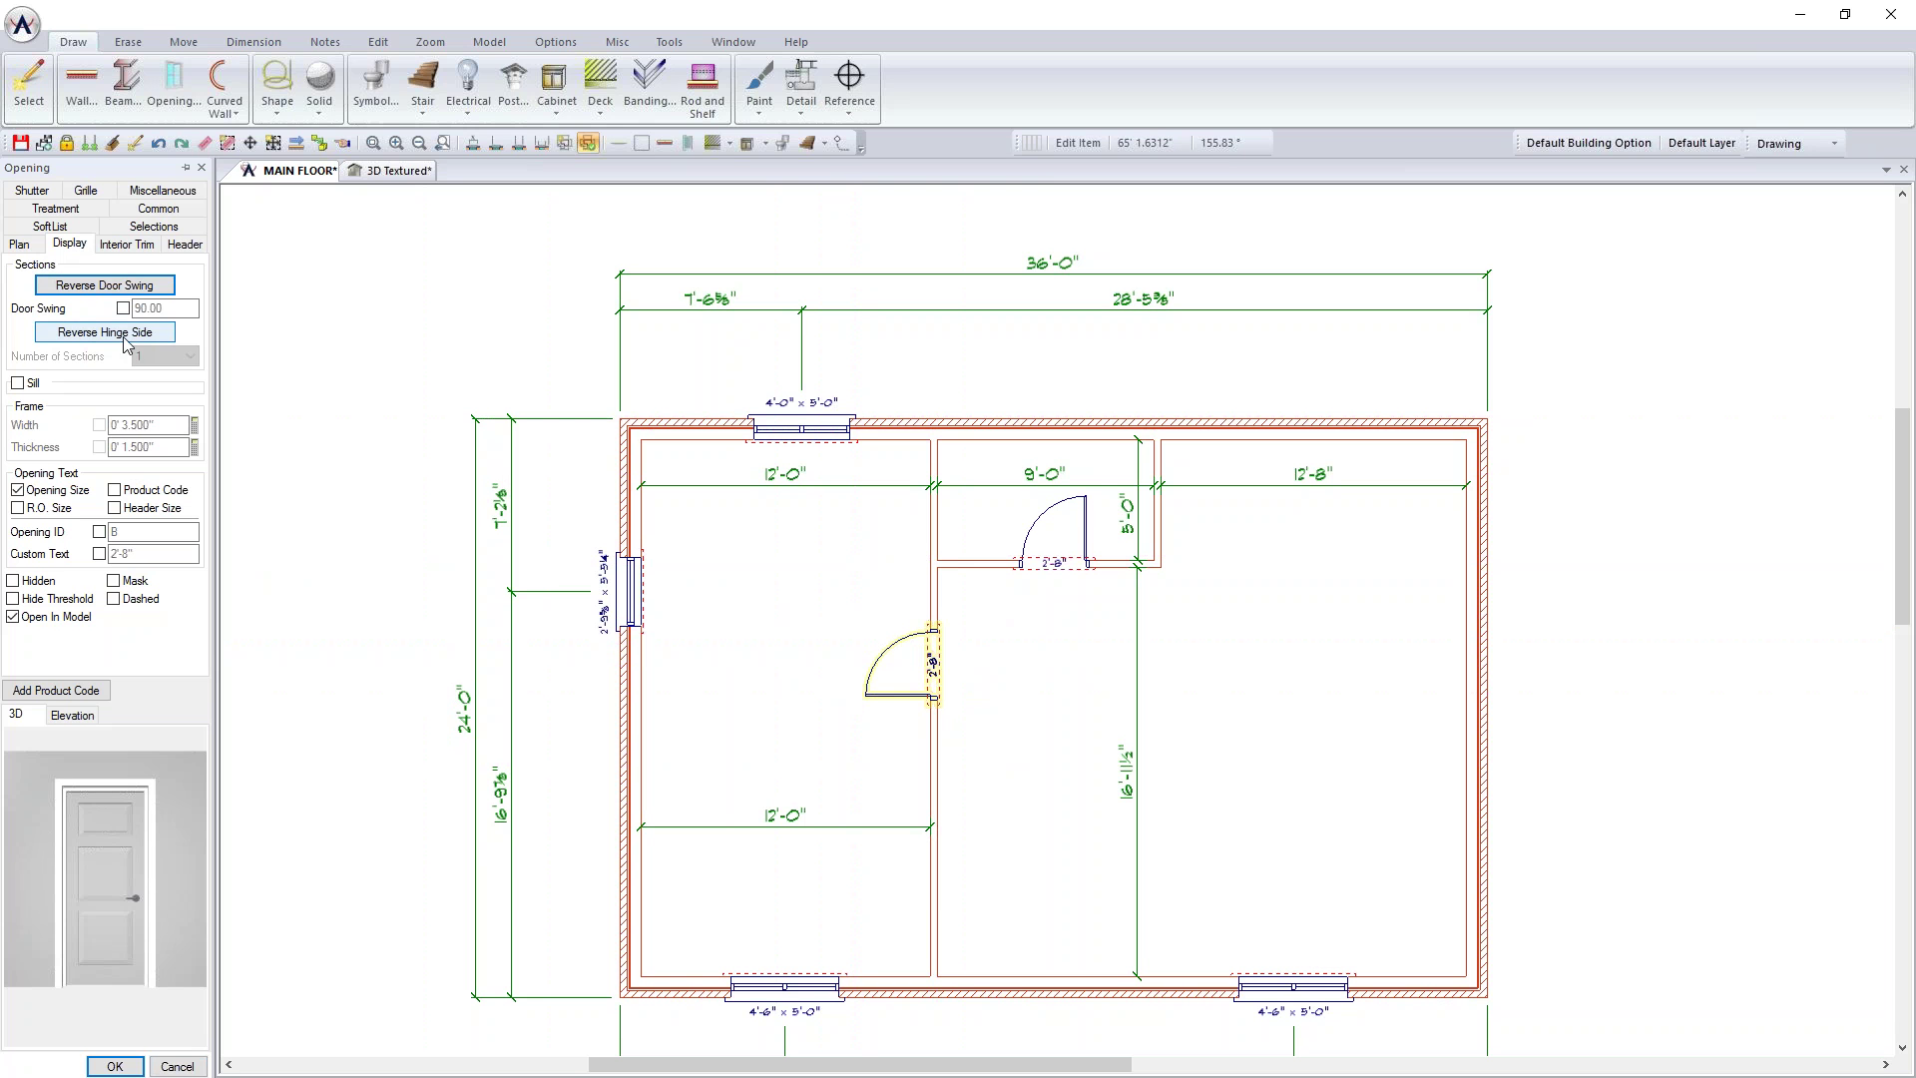
click(113, 1065)
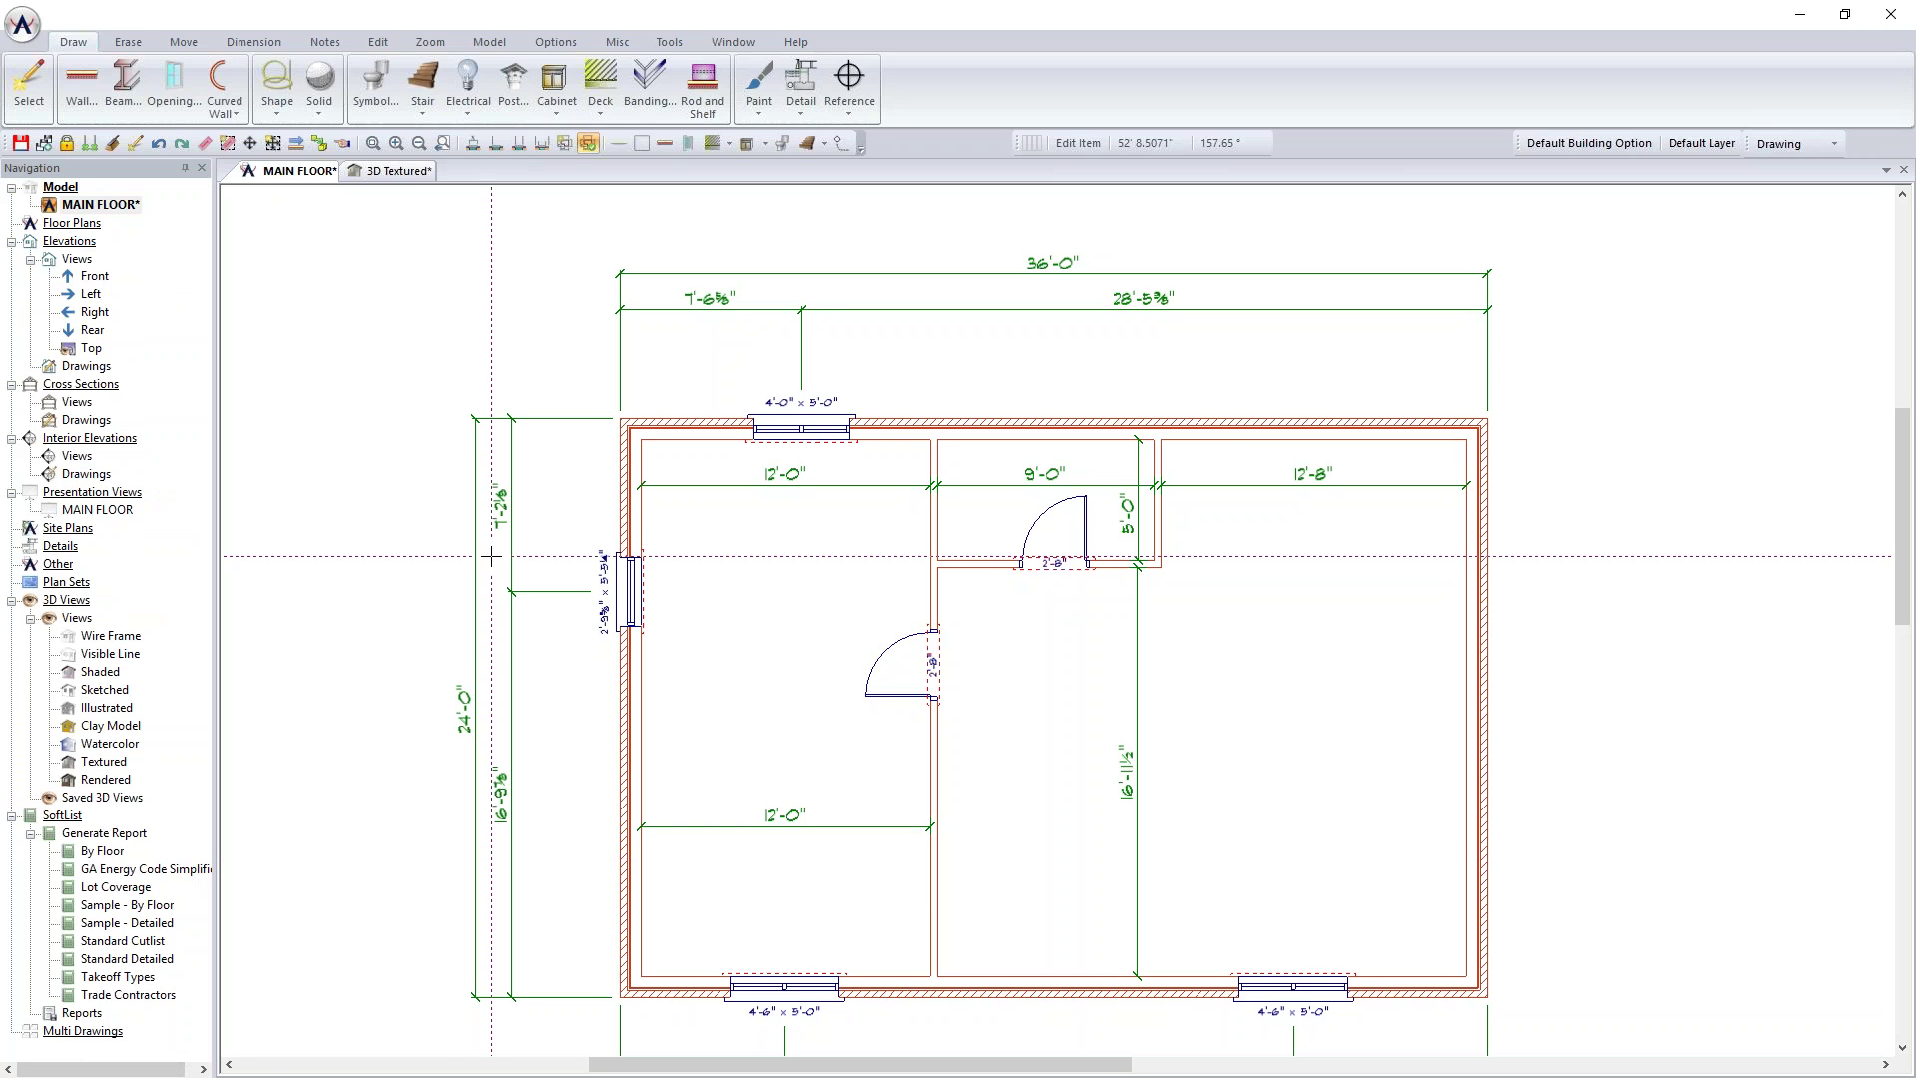
Step: Place a 60X80 LH ENTRY - 2 SL exterior door in the lower brick wall between the two 4'-6" x 5'-0" windows
click(174, 81)
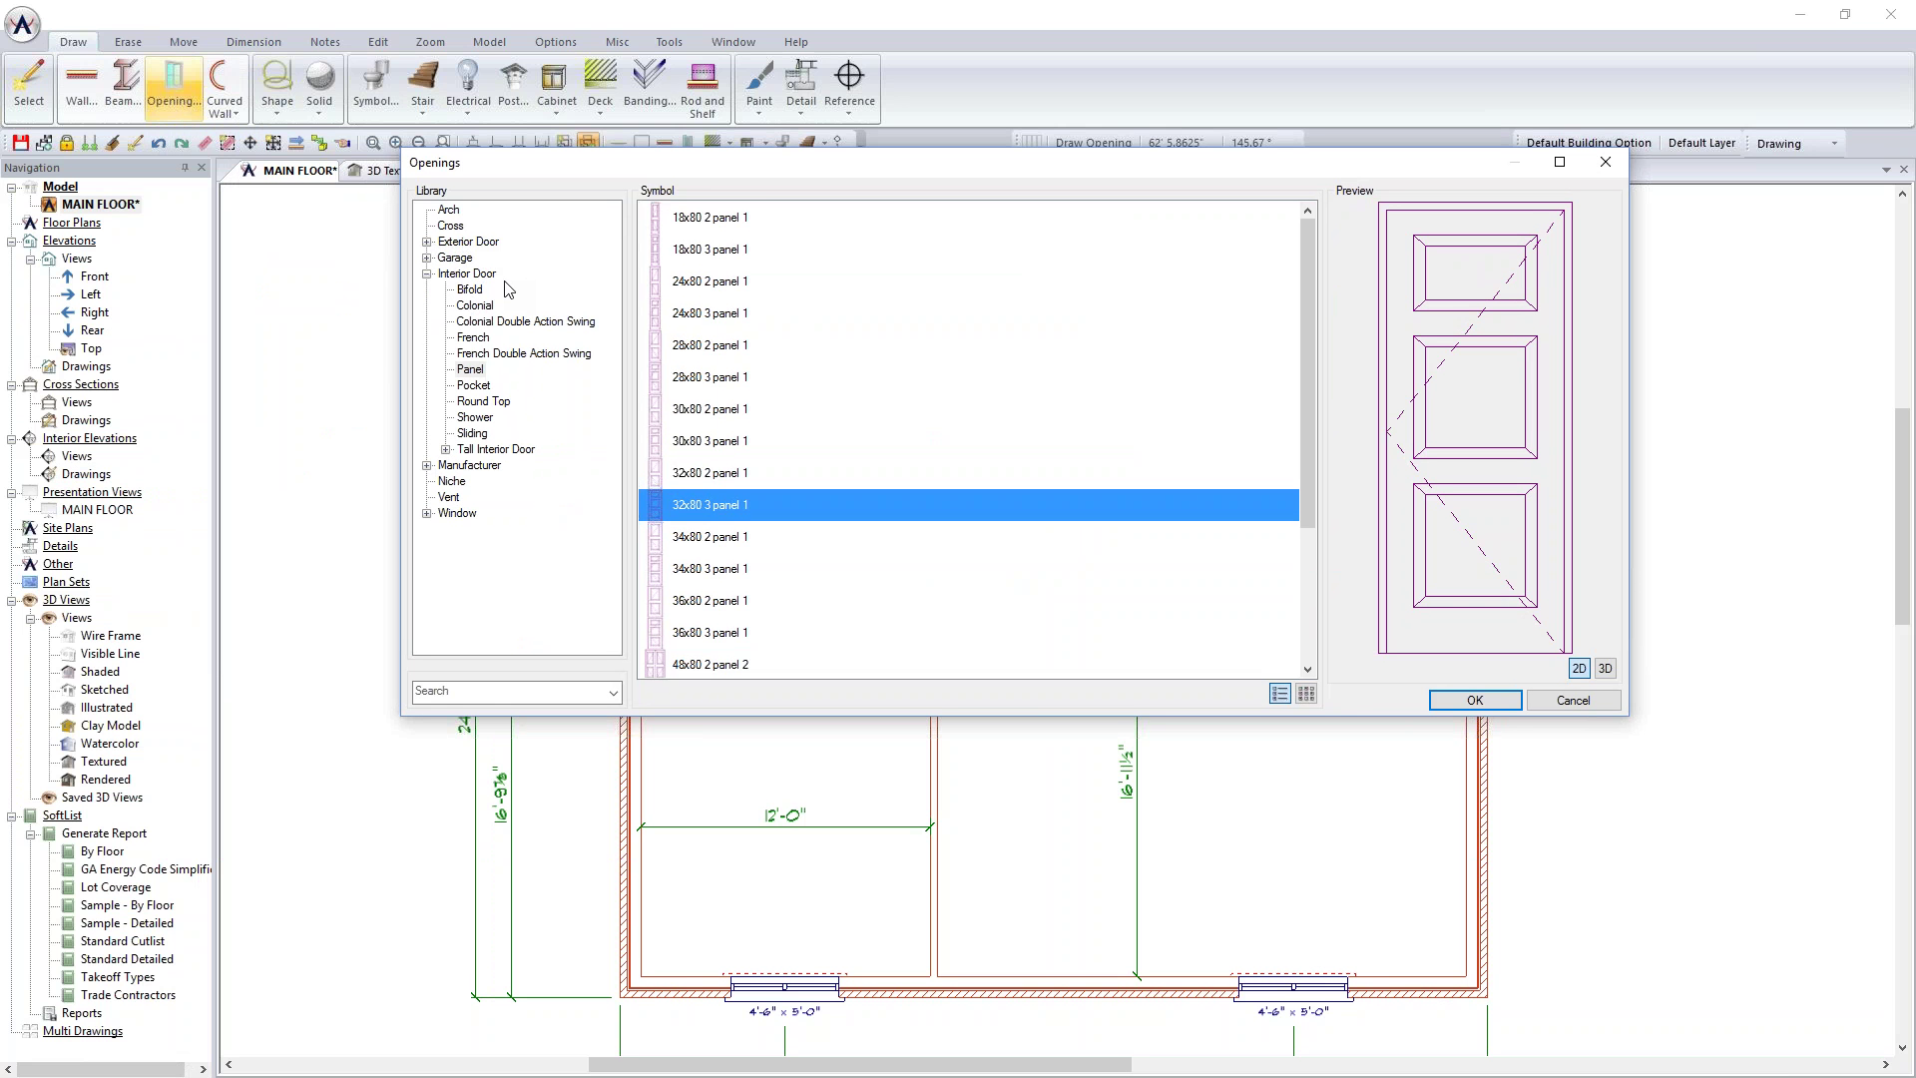
click(427, 241)
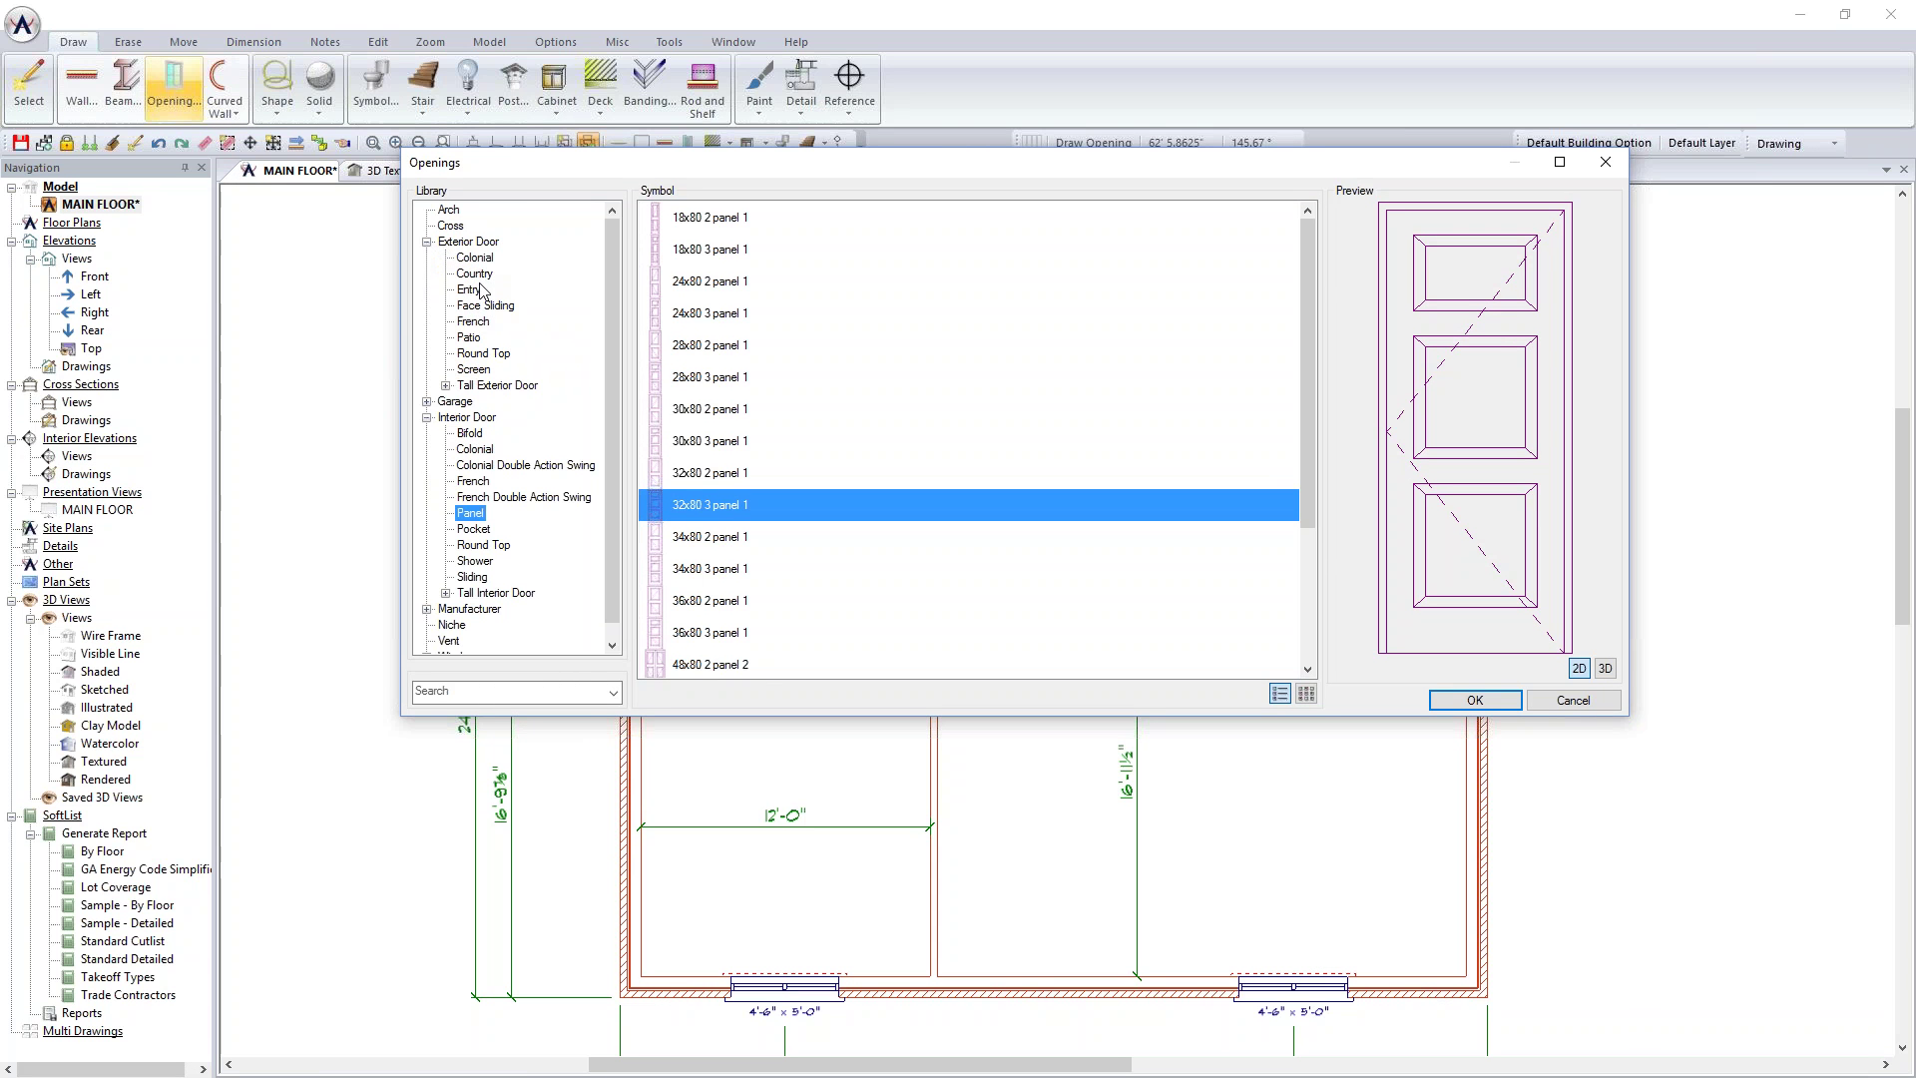
click(480, 291)
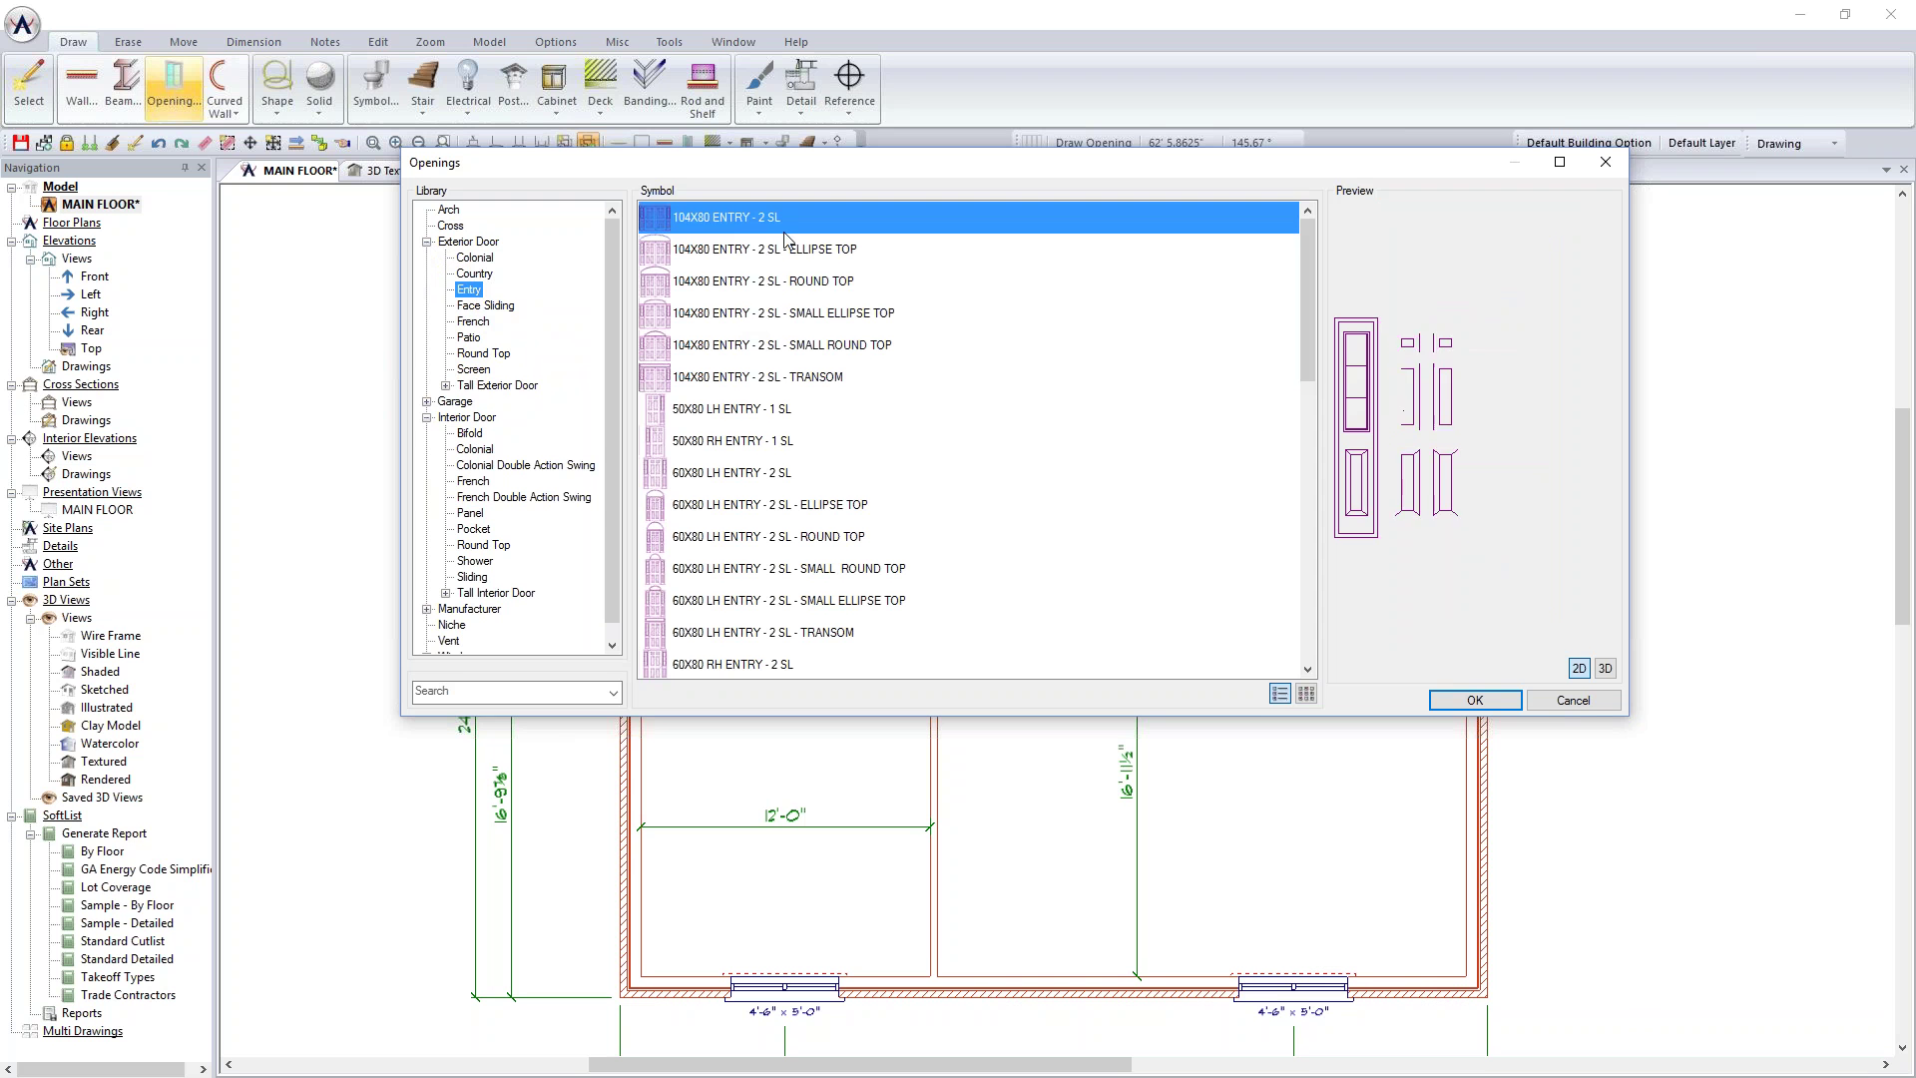
click(751, 262)
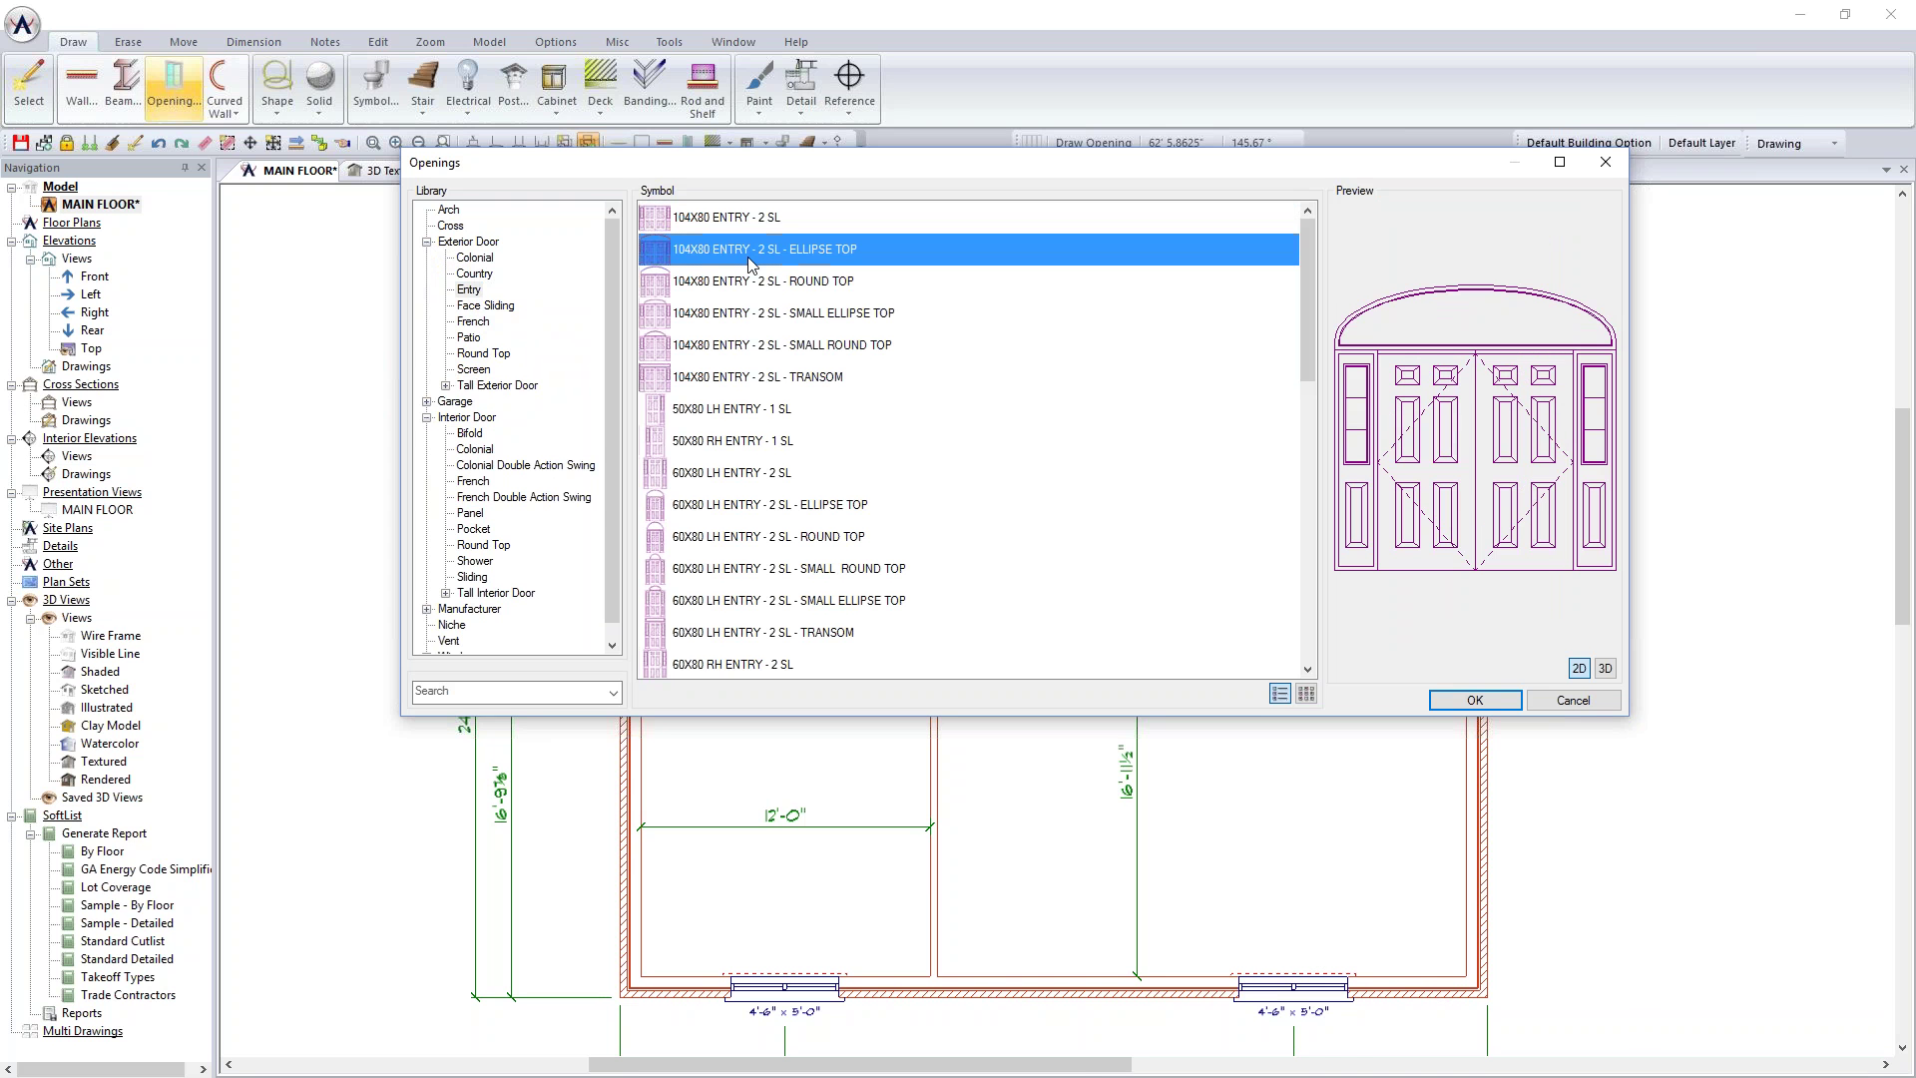
key(Down)
key(Down)
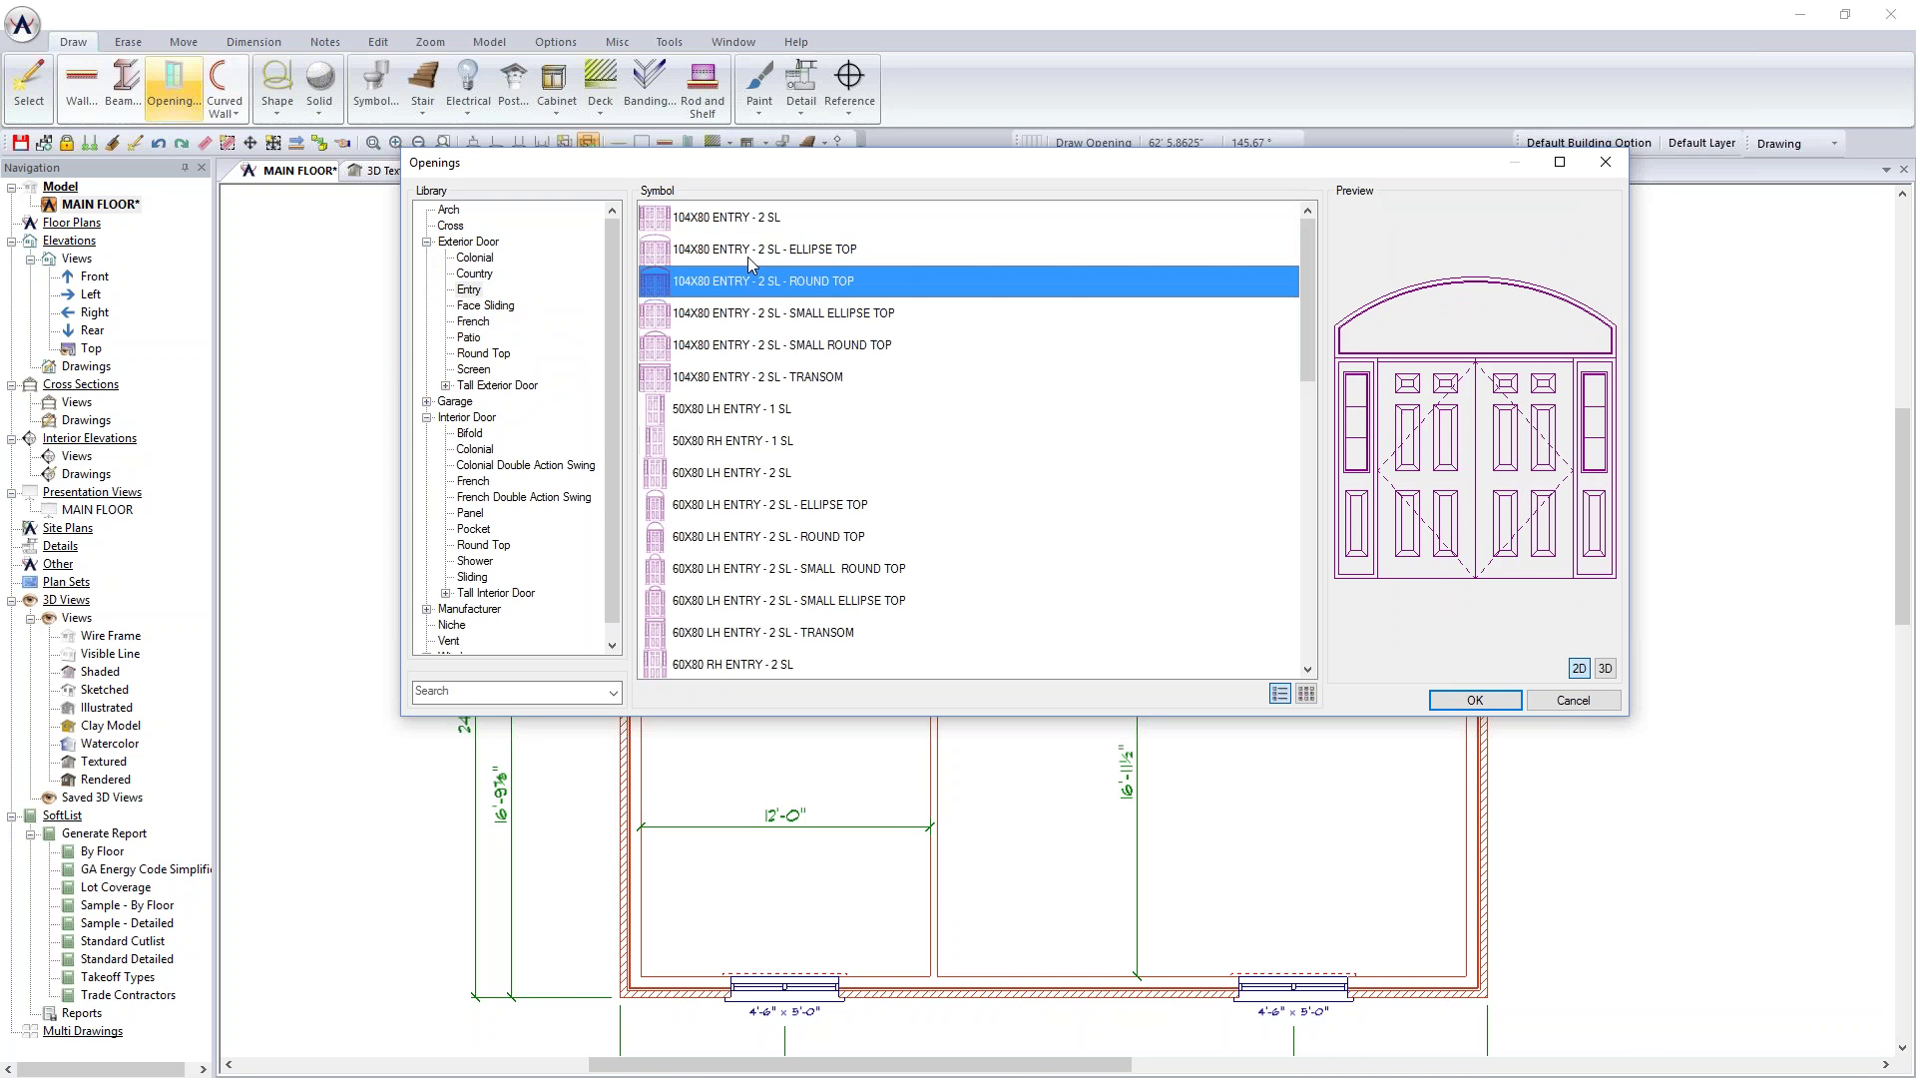
key(Down)
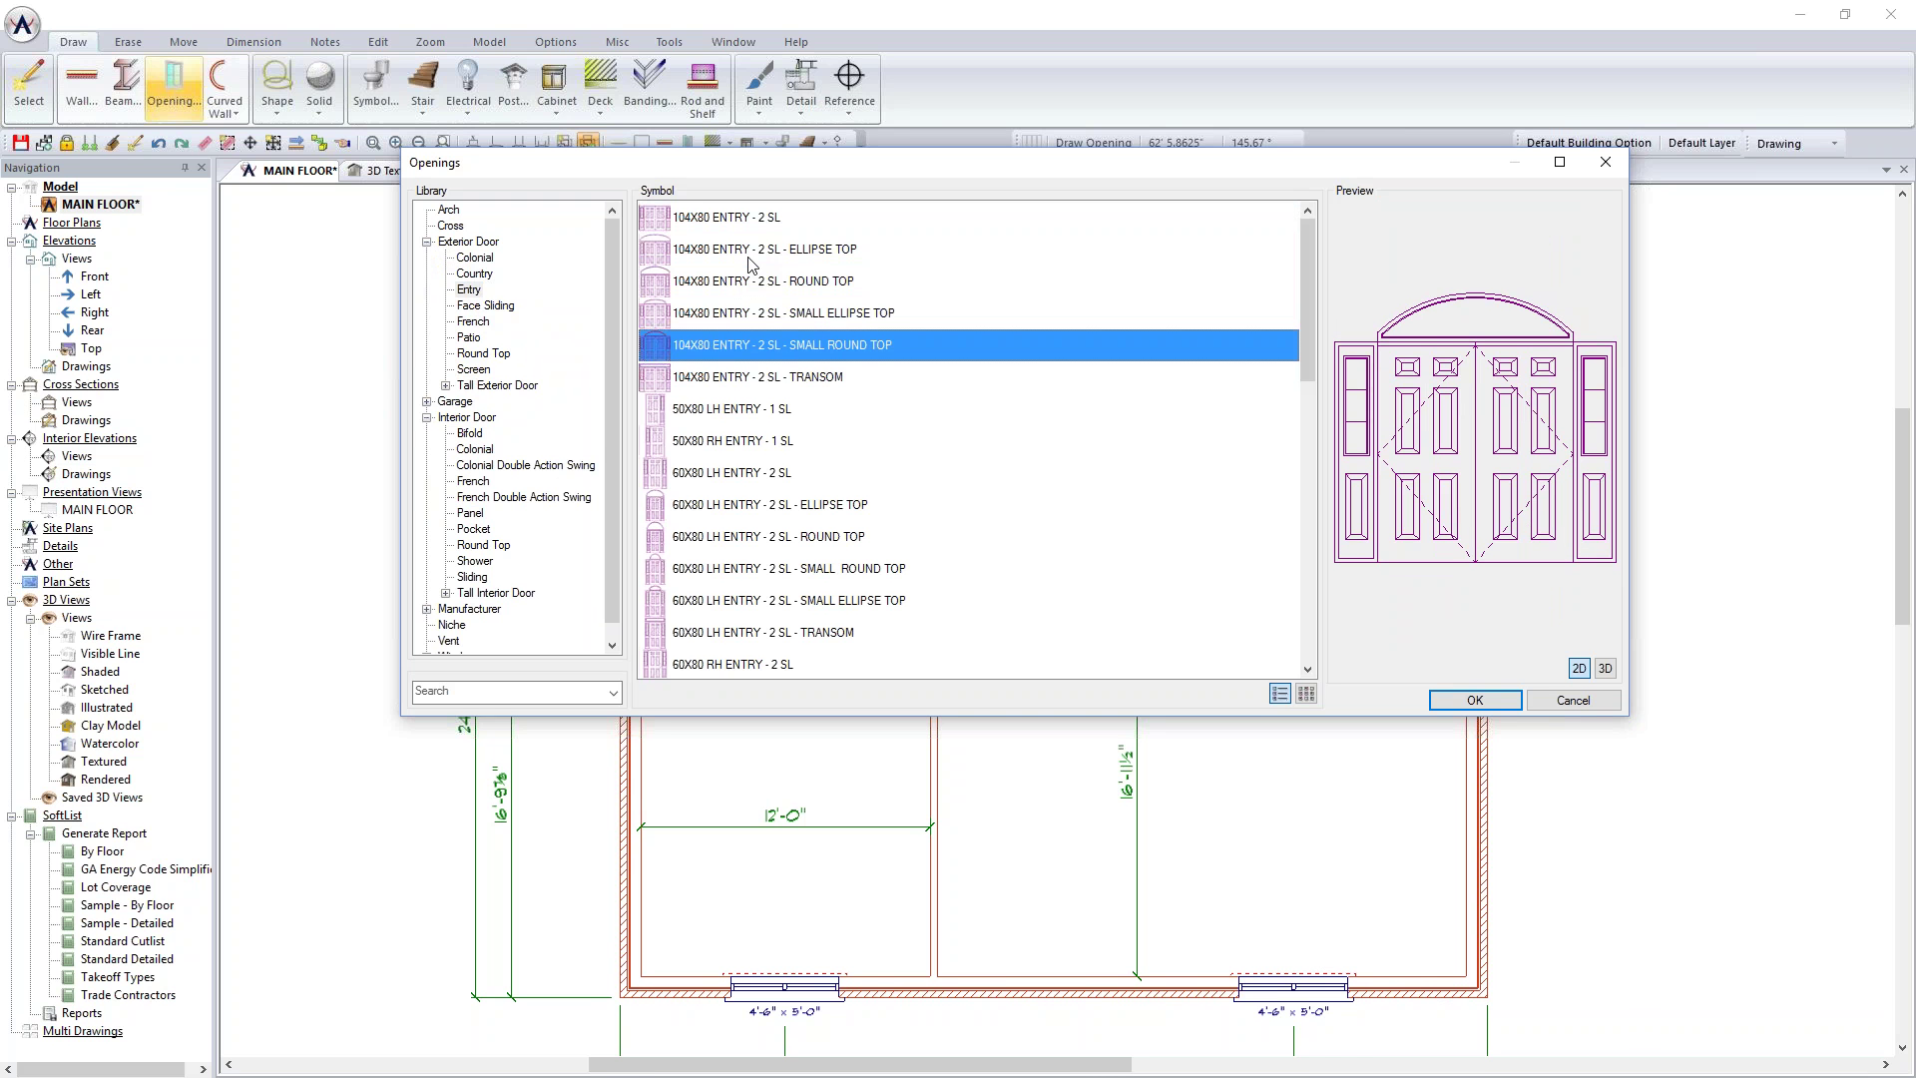
key(Down)
key(Down)
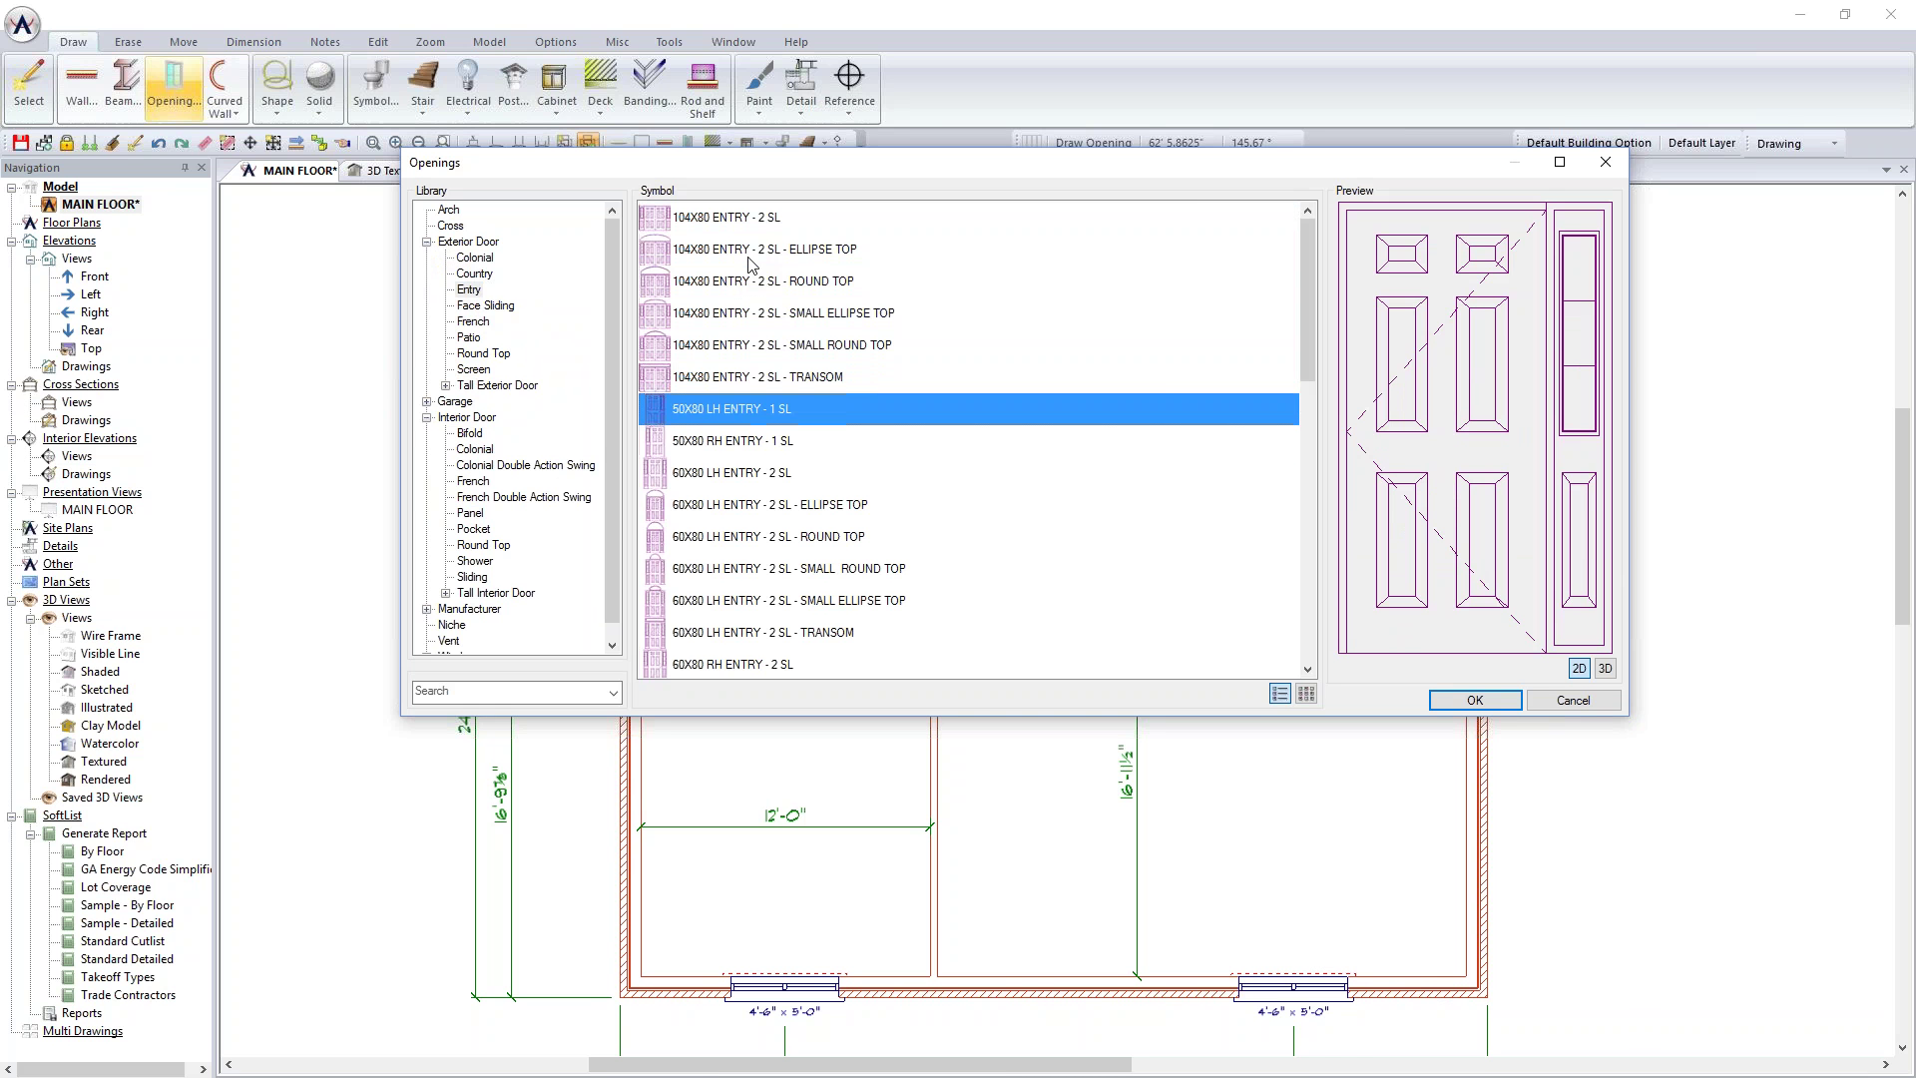
key(Down)
key(Down)
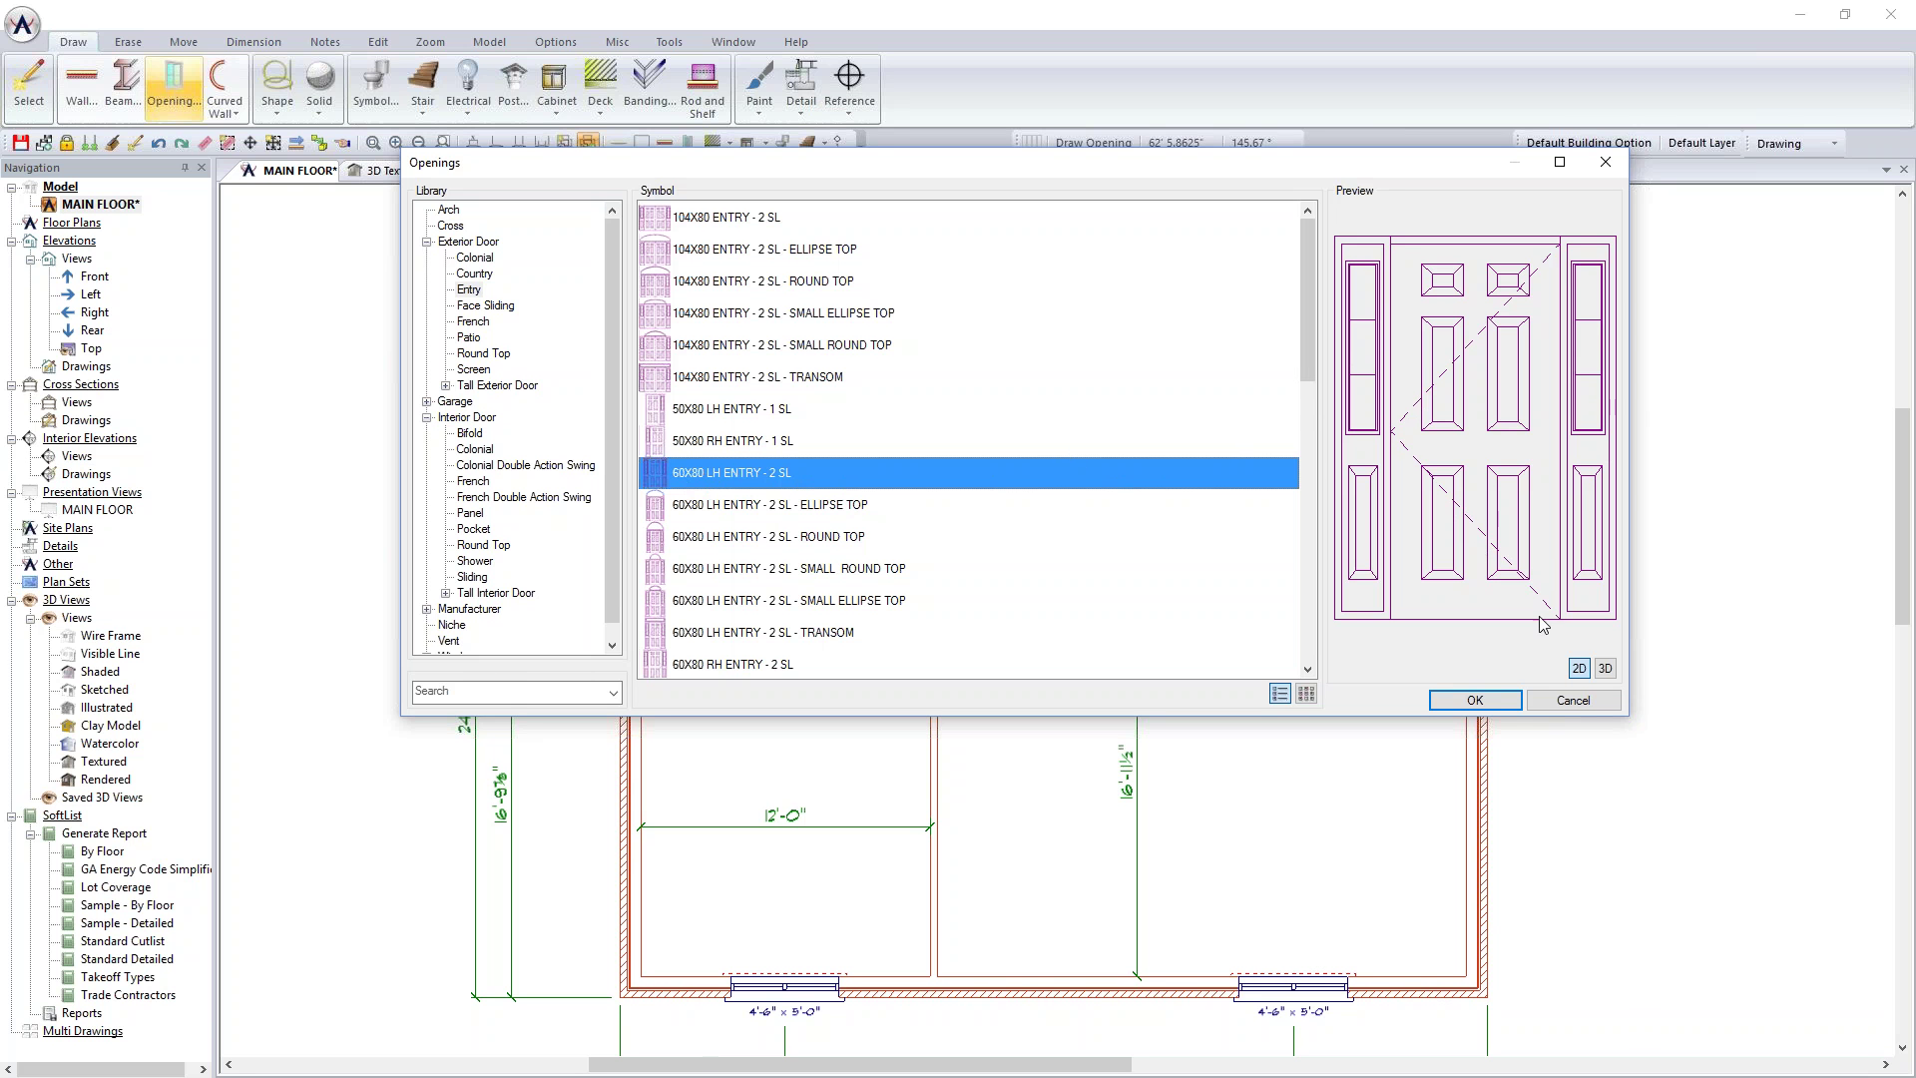
click(1473, 700)
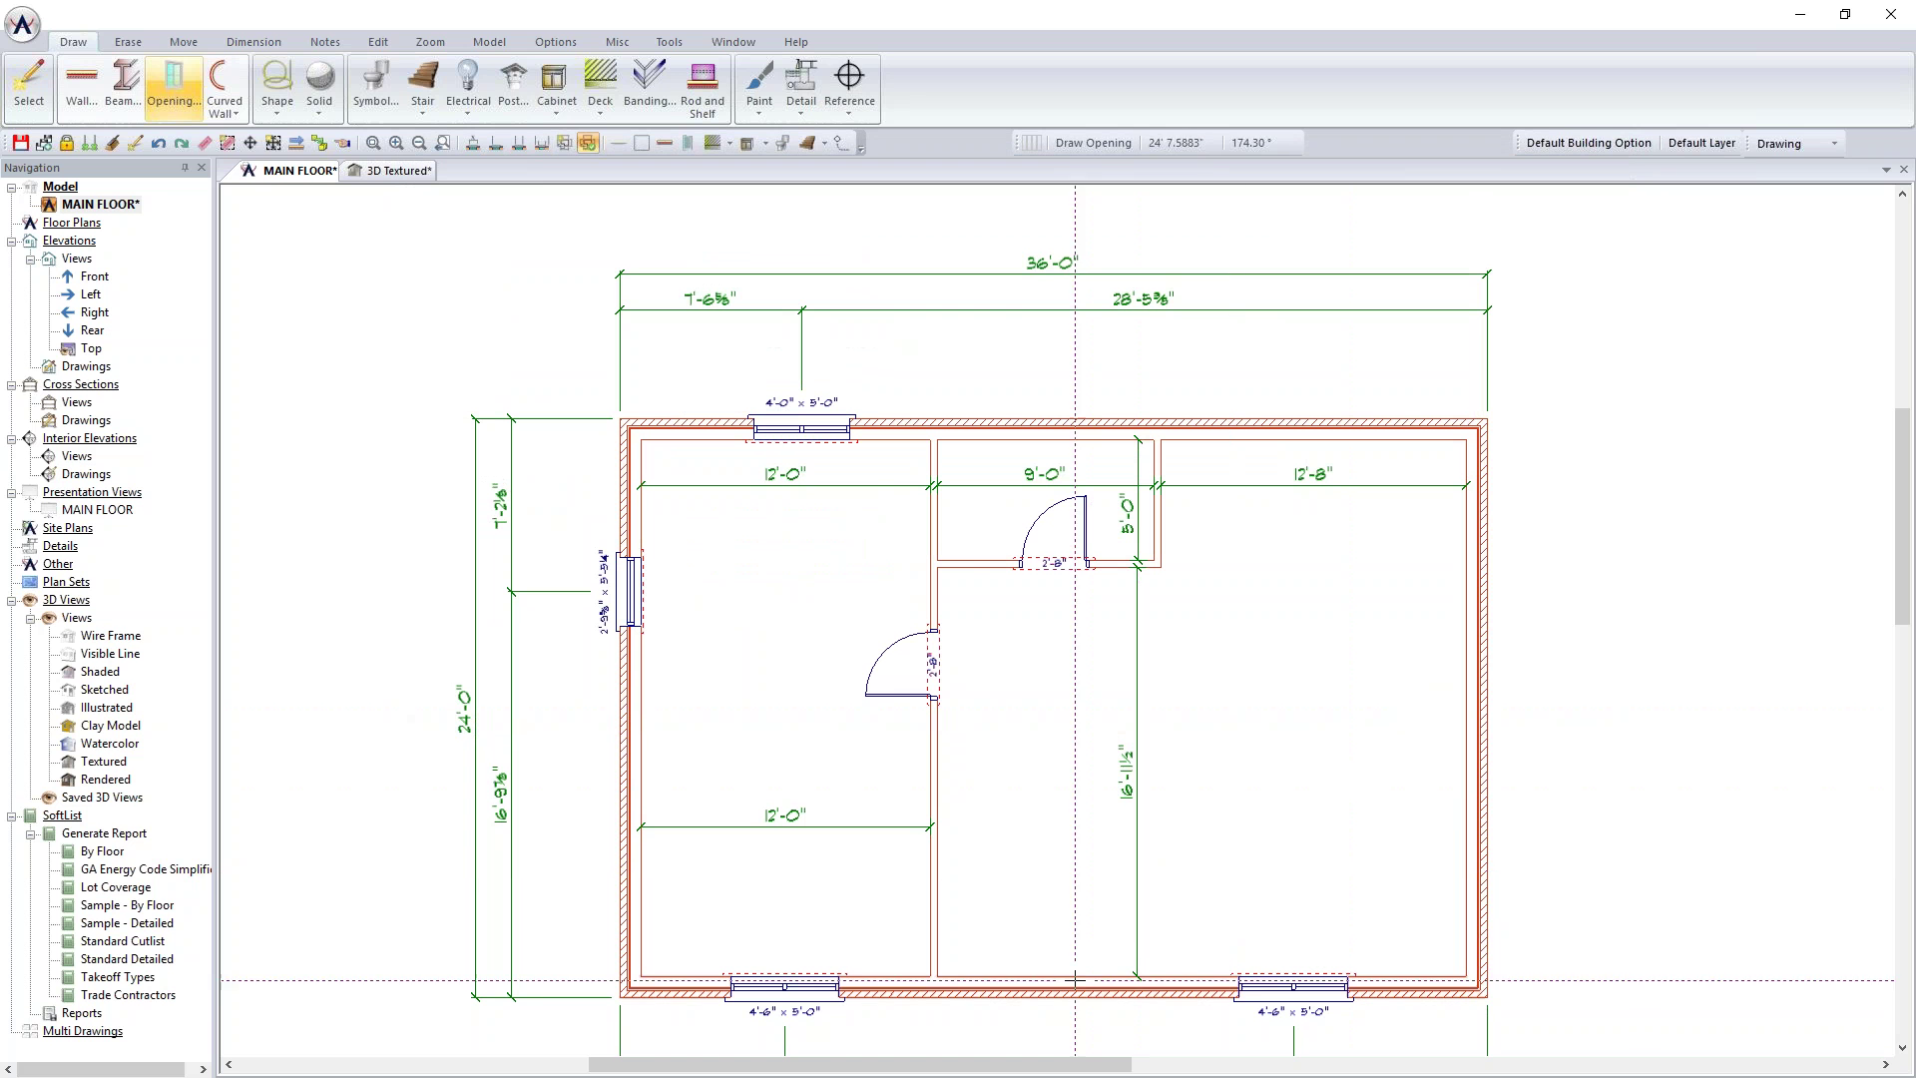
click(1046, 991)
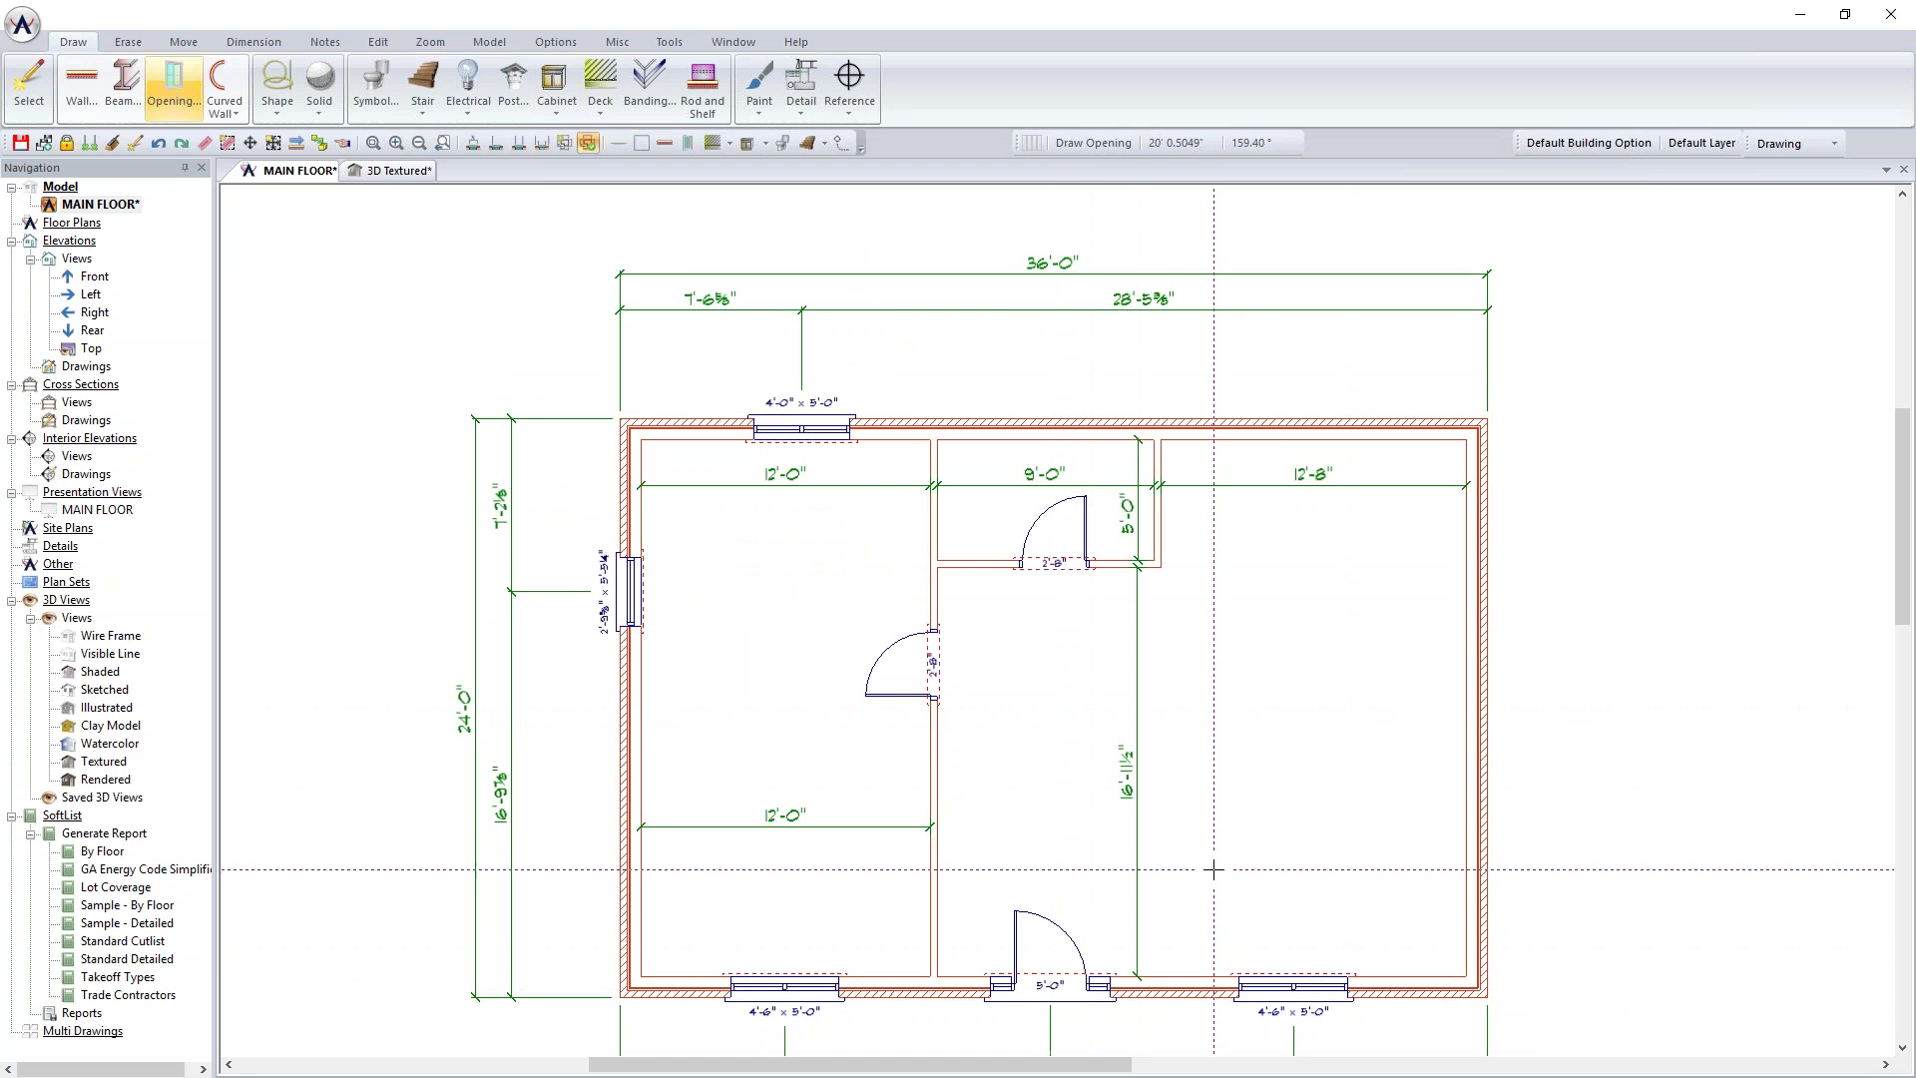
Step: Examine the entry door and the interior doors in the textured 3D model from the front and from above
click(396, 172)
click(71, 1029)
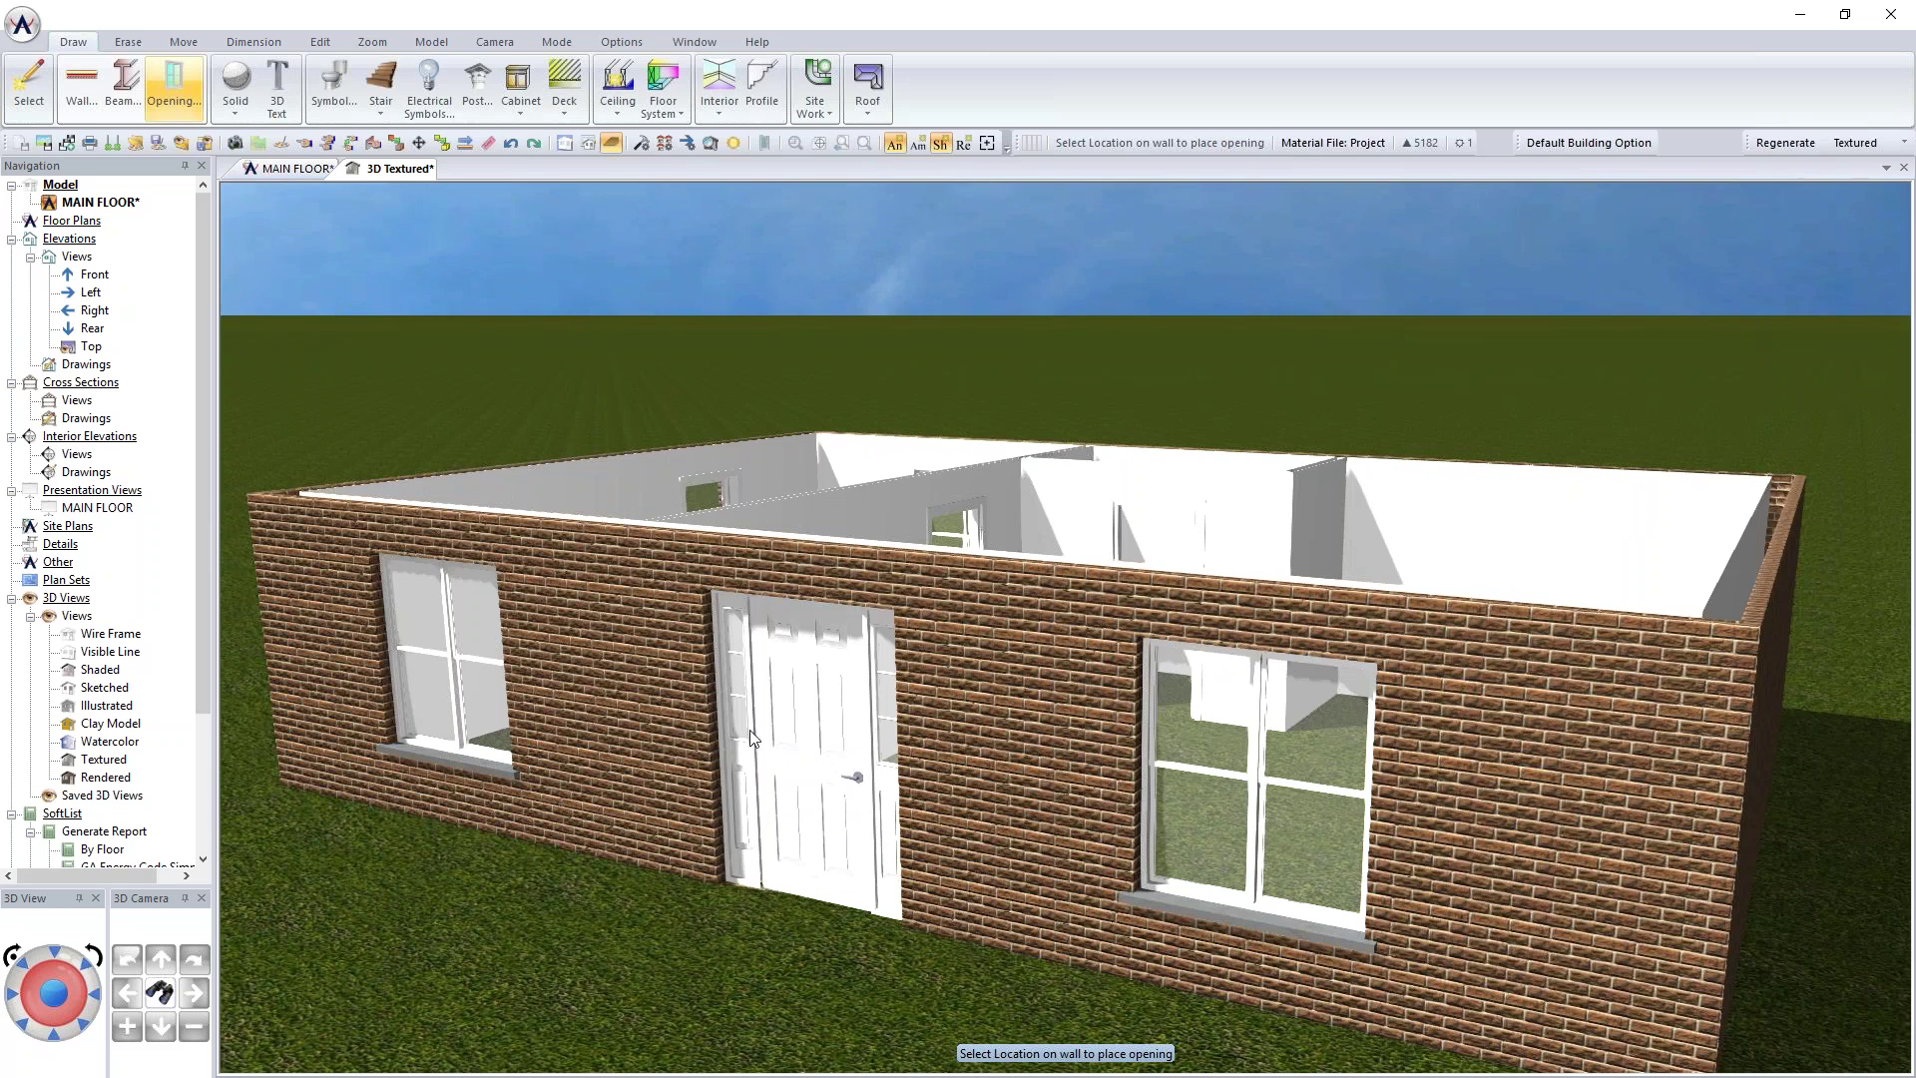
middle_drag(1134, 724, 1113, 241)
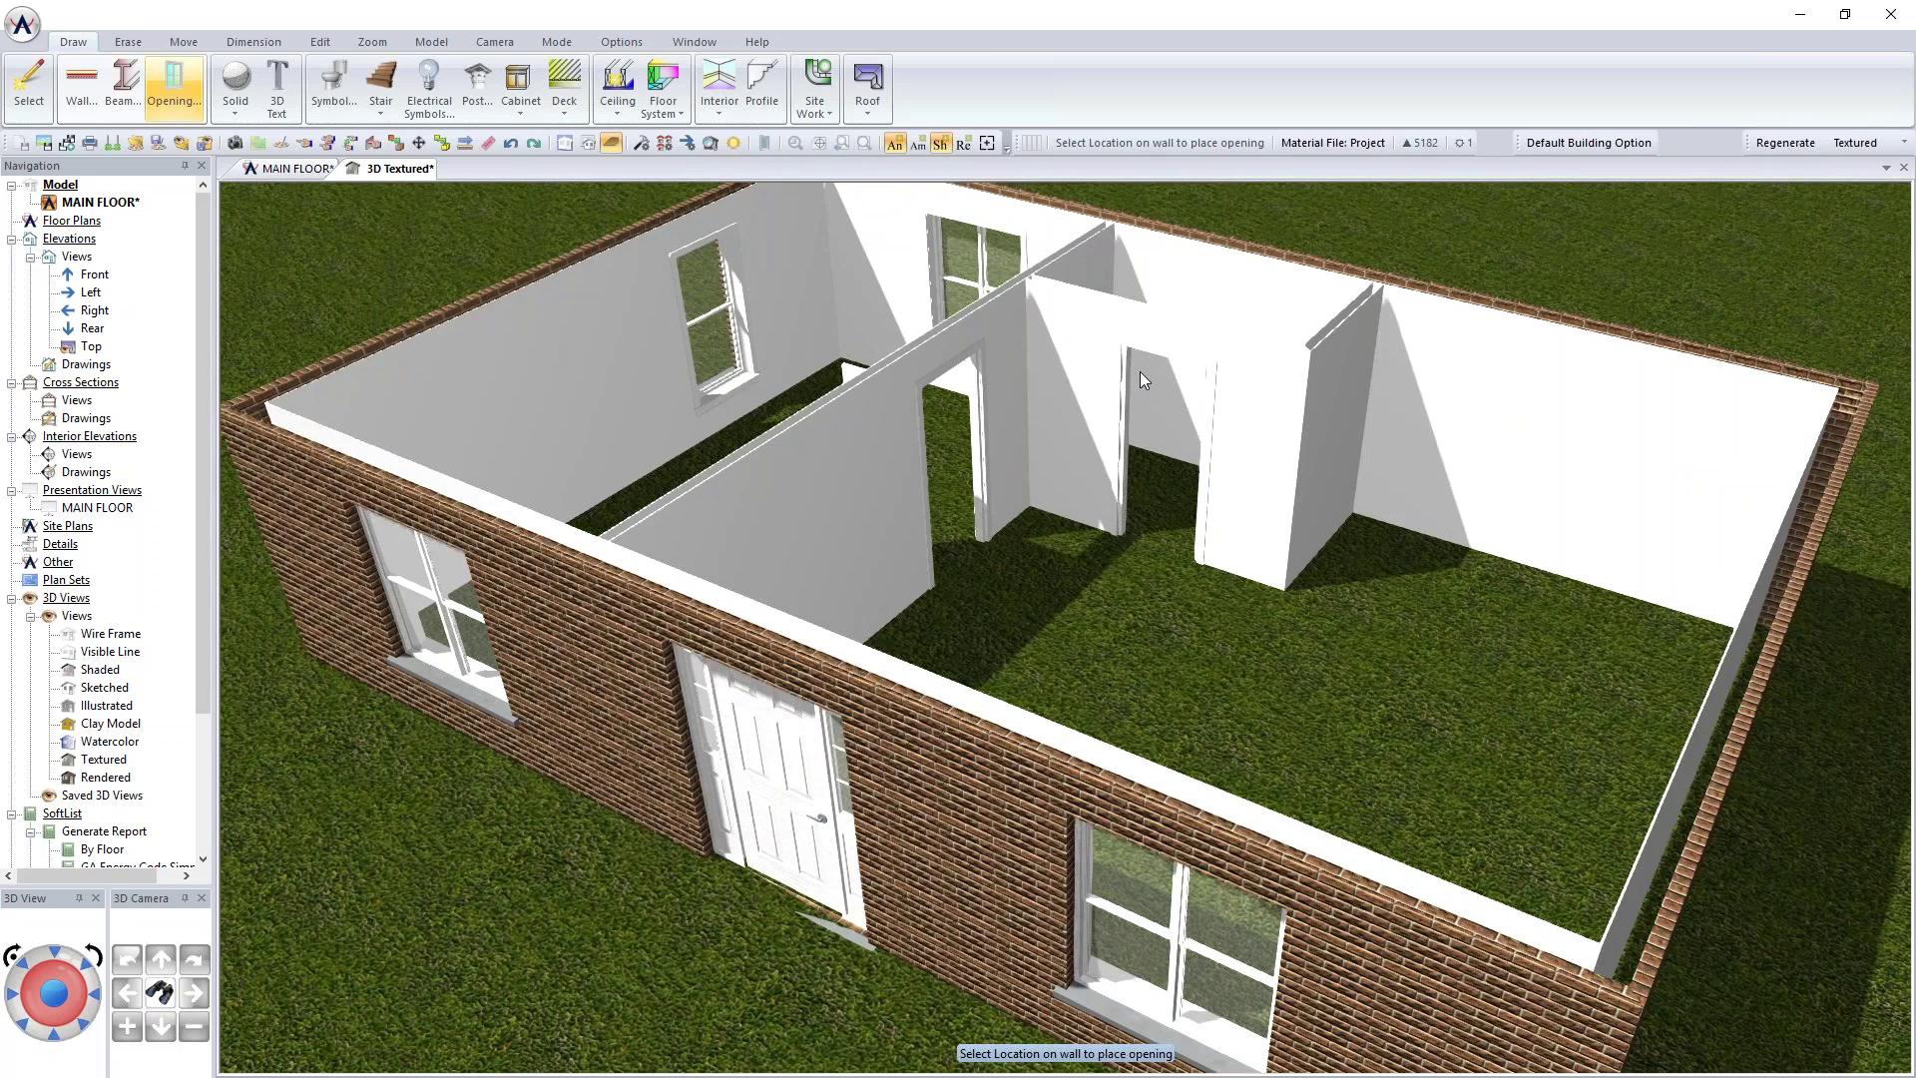
Step: Return to the MAIN FLOOR plan drawing and review the available drawing commands
click(291, 170)
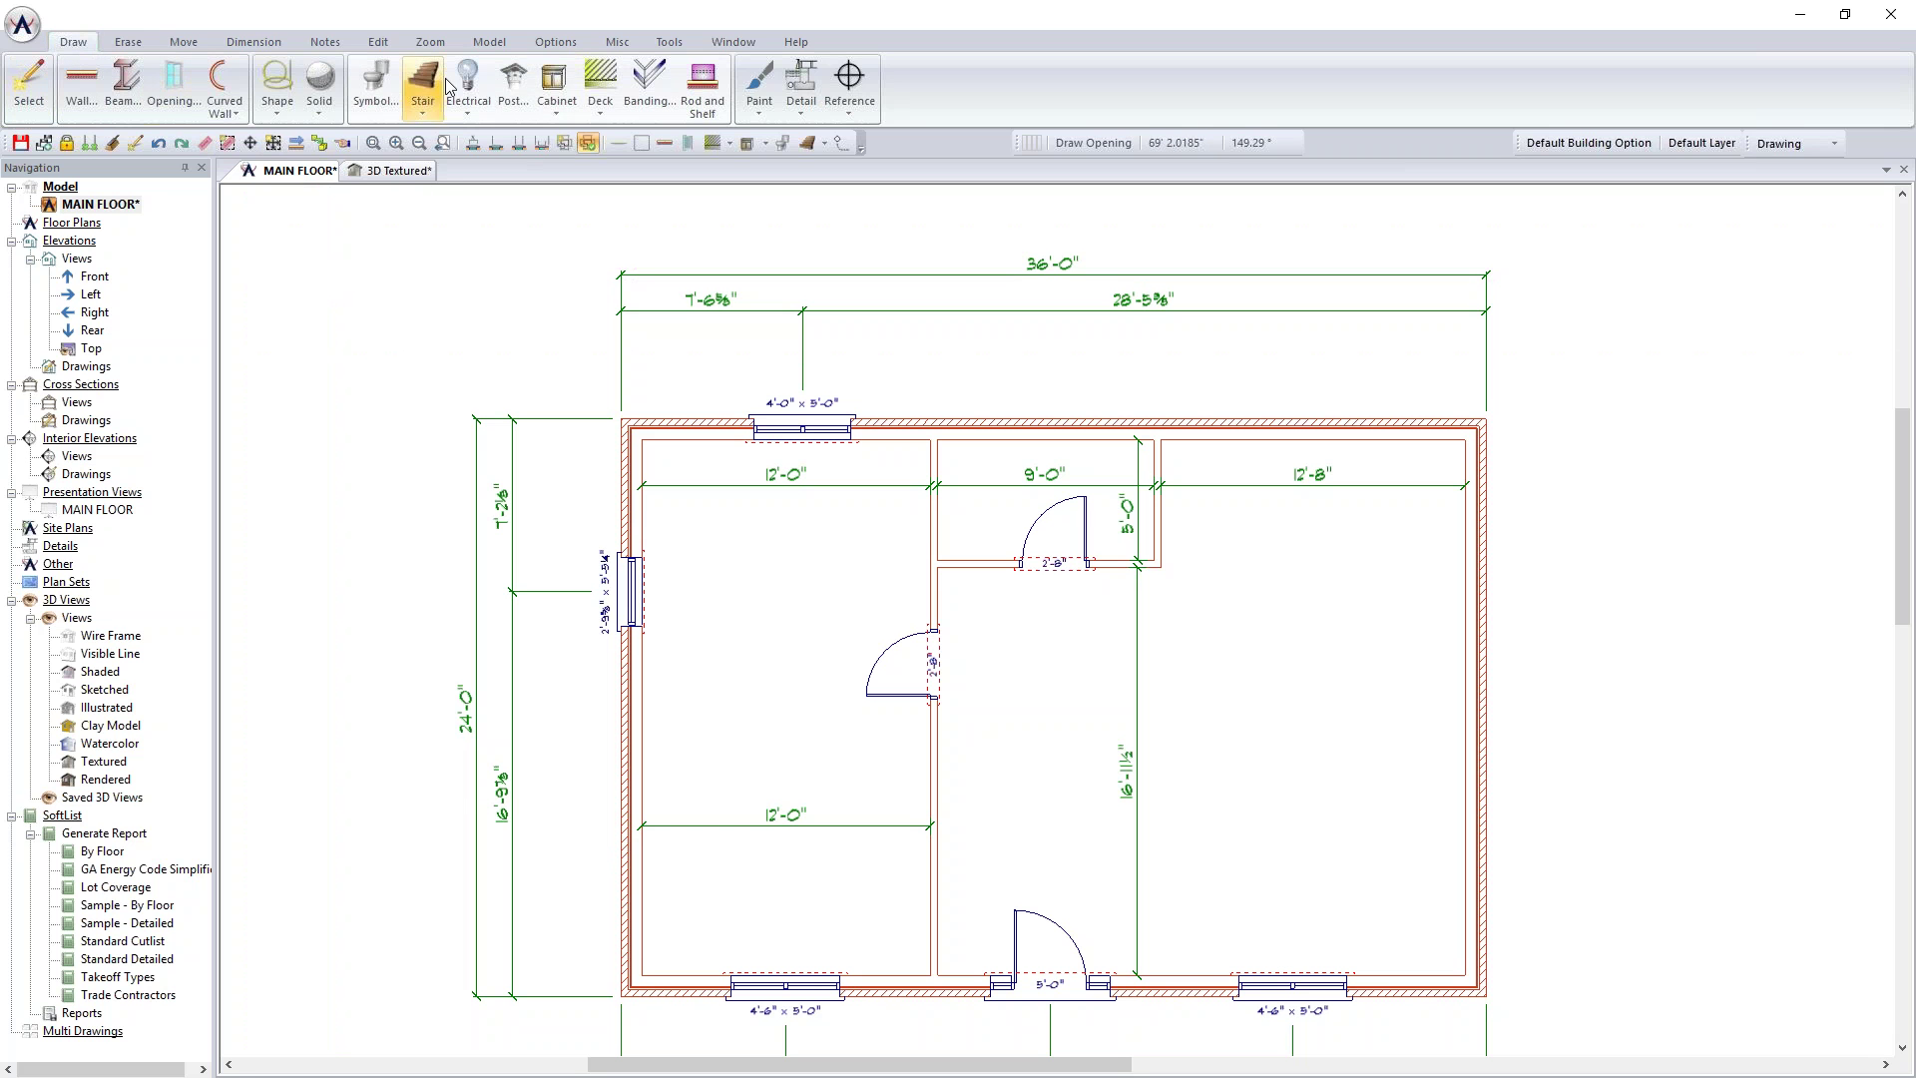
right_click(376, 312)
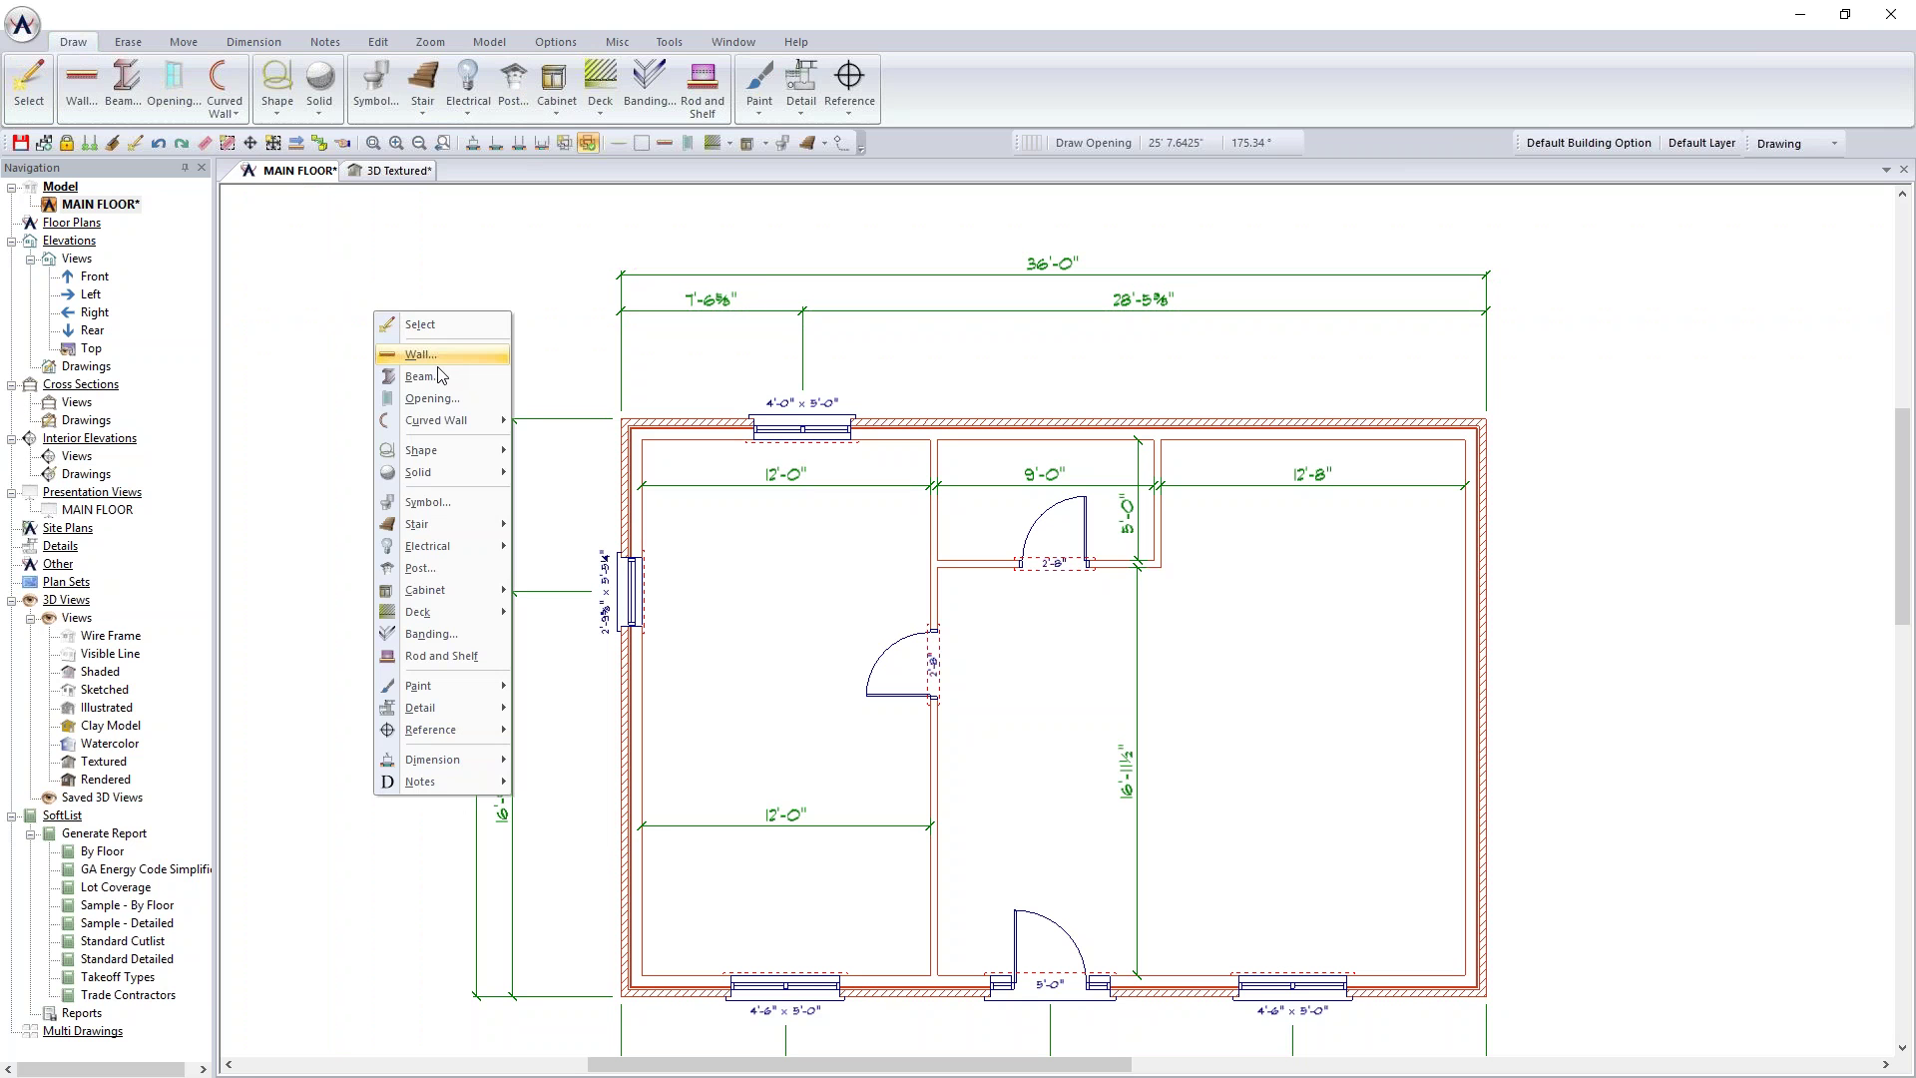
click(336, 249)
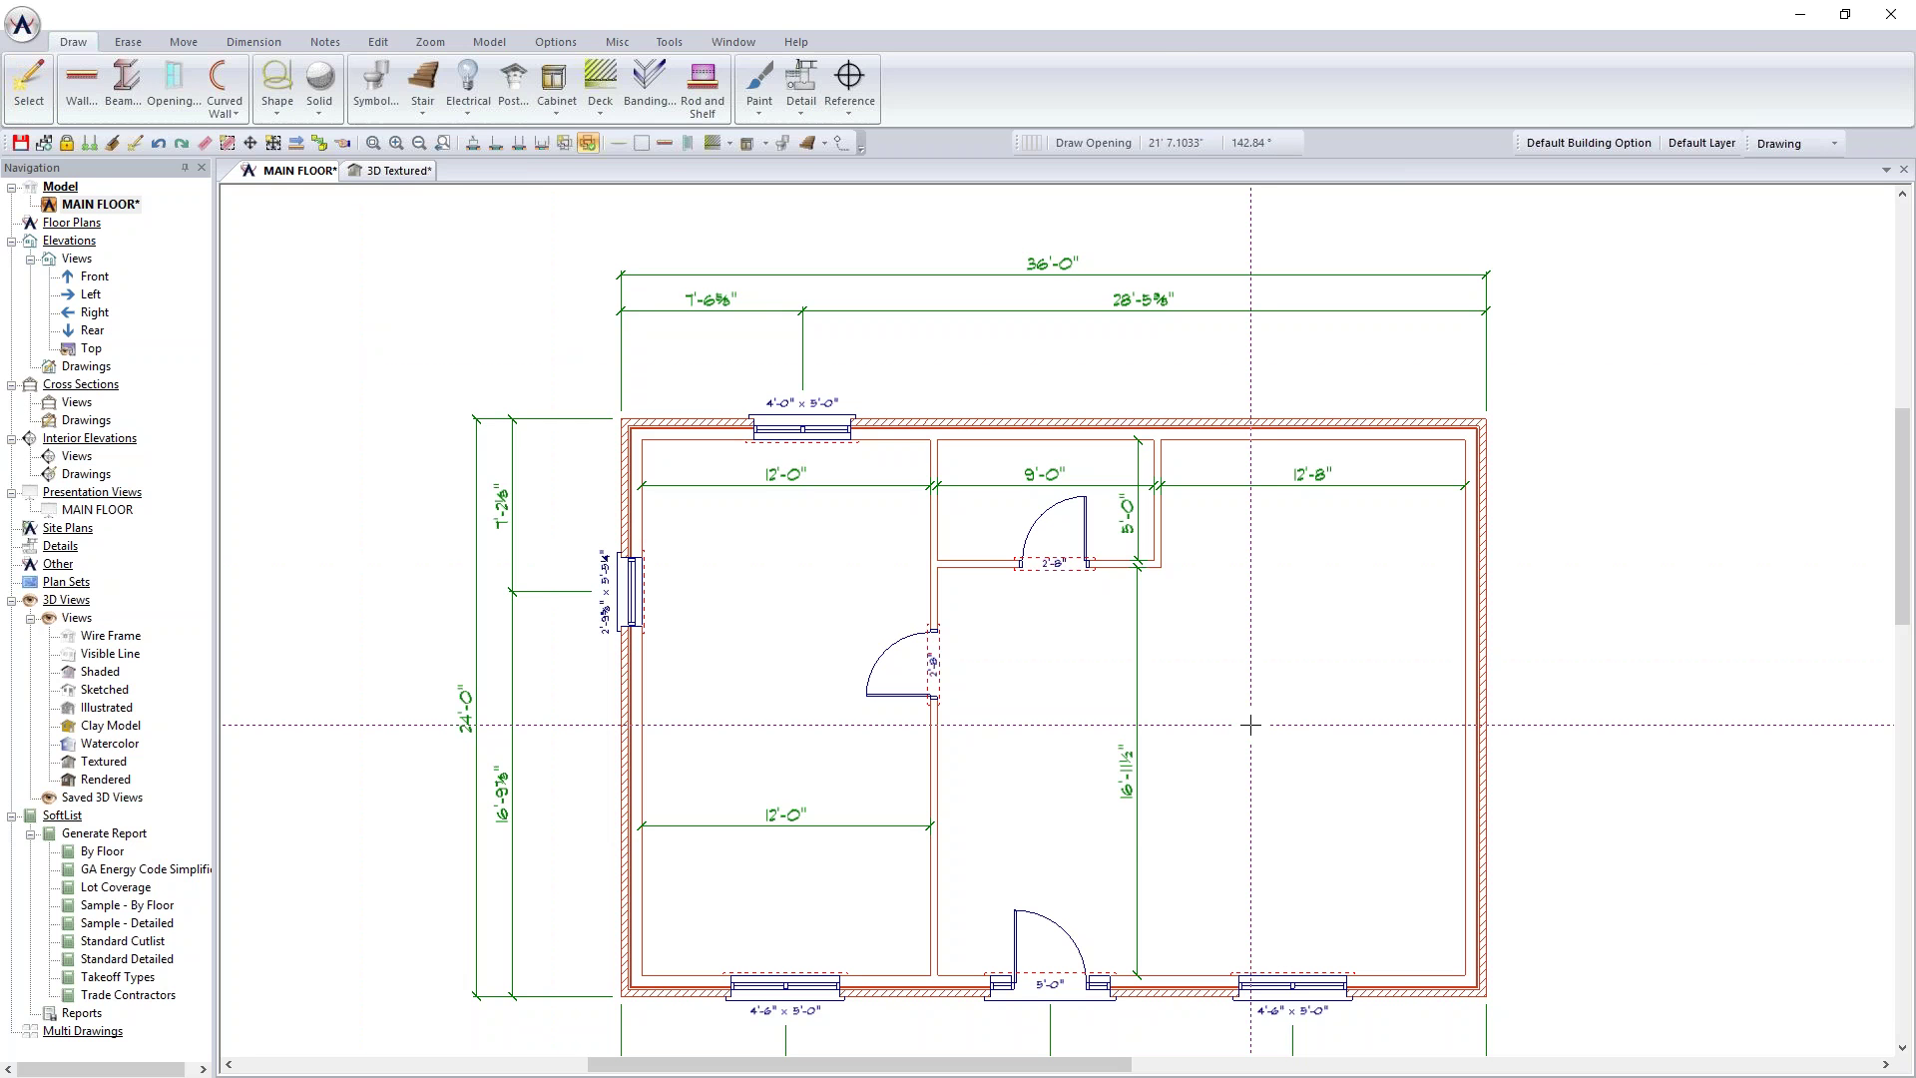
Step: Show the floating toolbar over the plan, resize it to a wider layout, and close it
right_click(1260, 616)
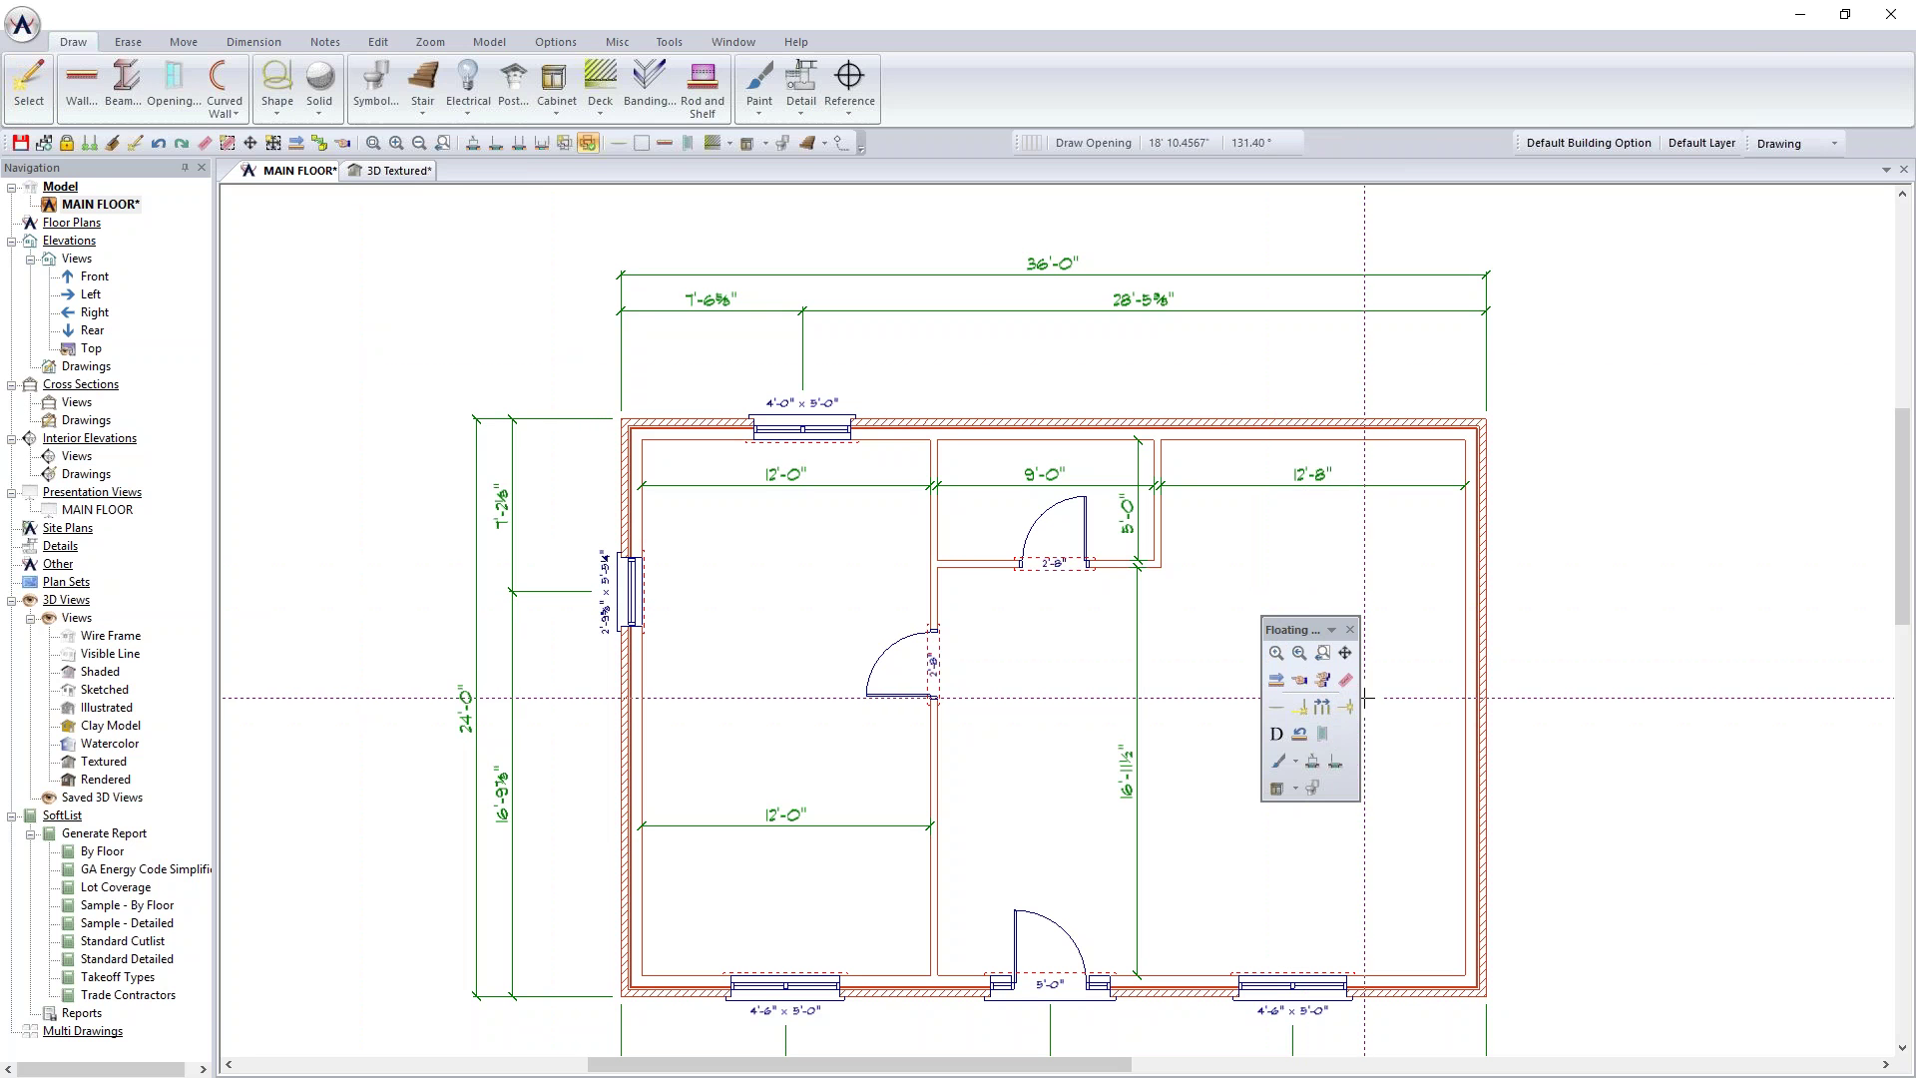
drag(1362, 709, 1436, 704)
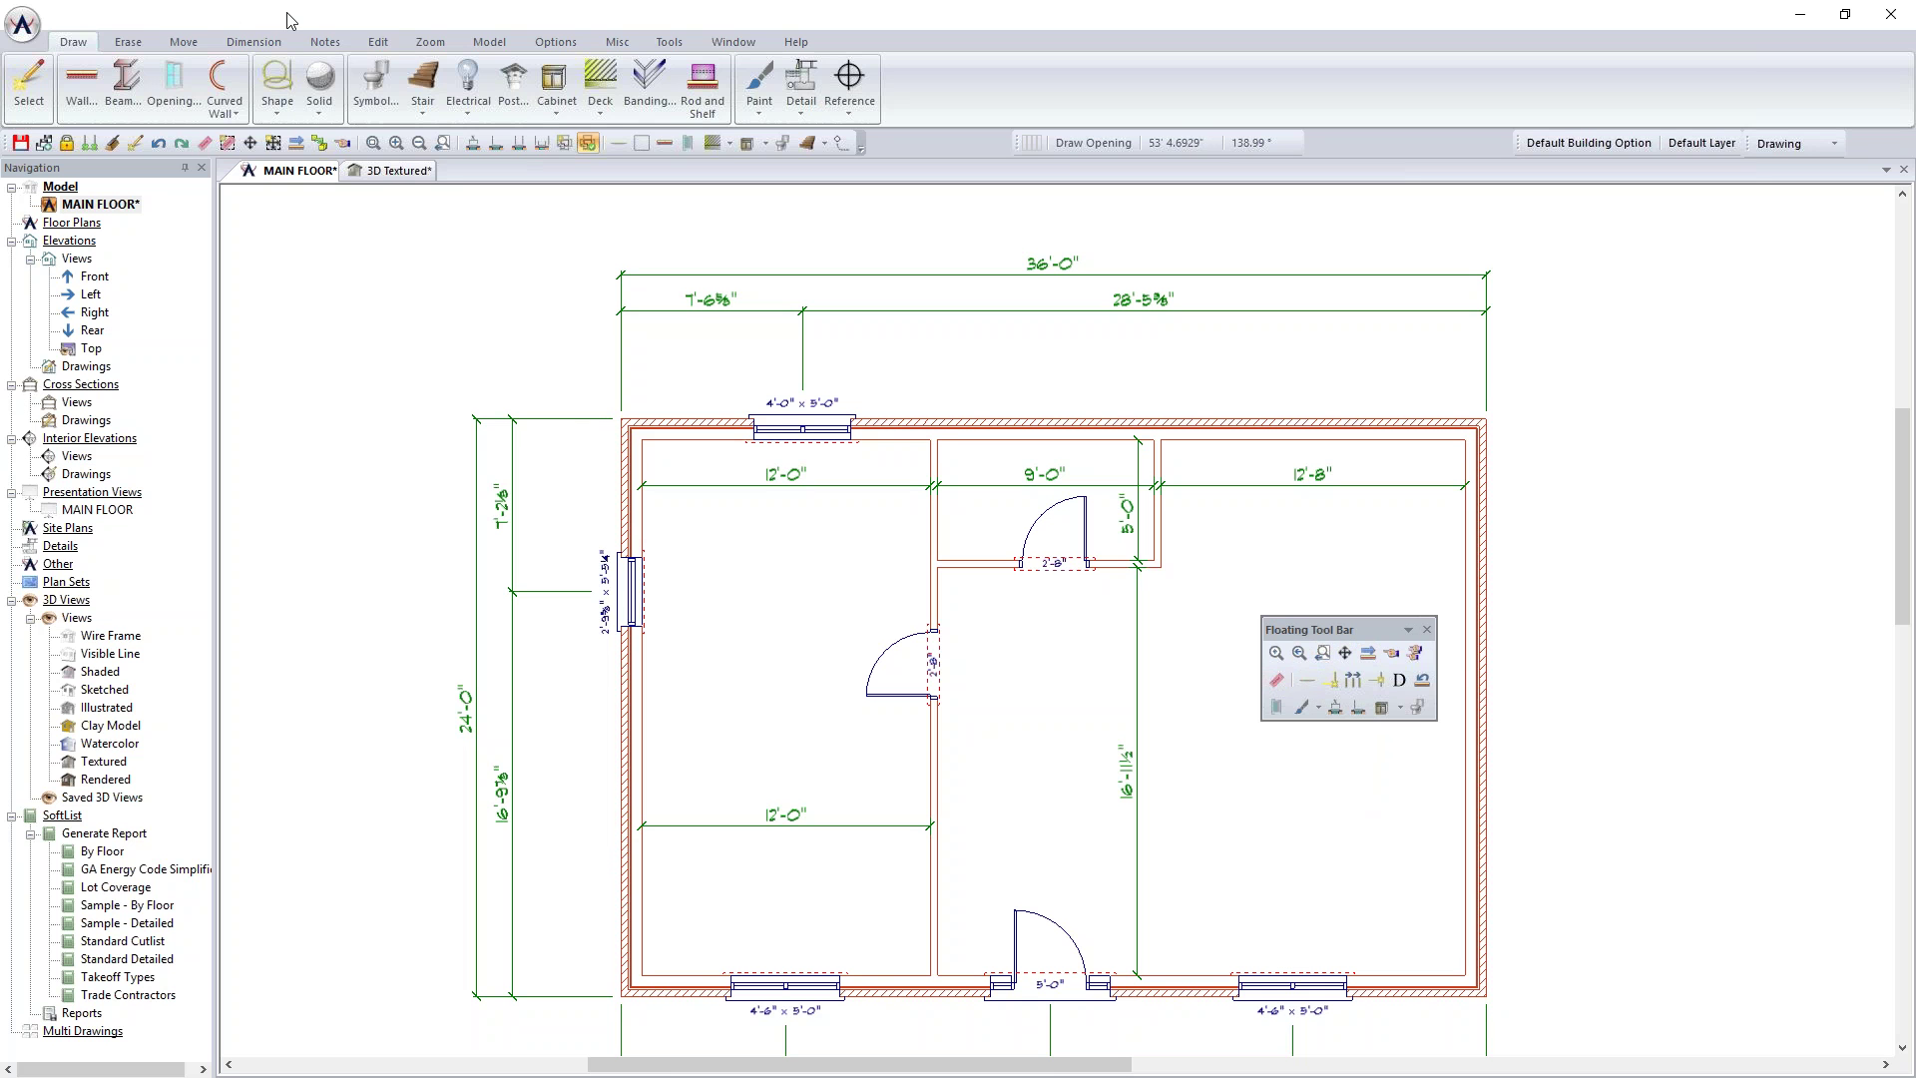
click(183, 42)
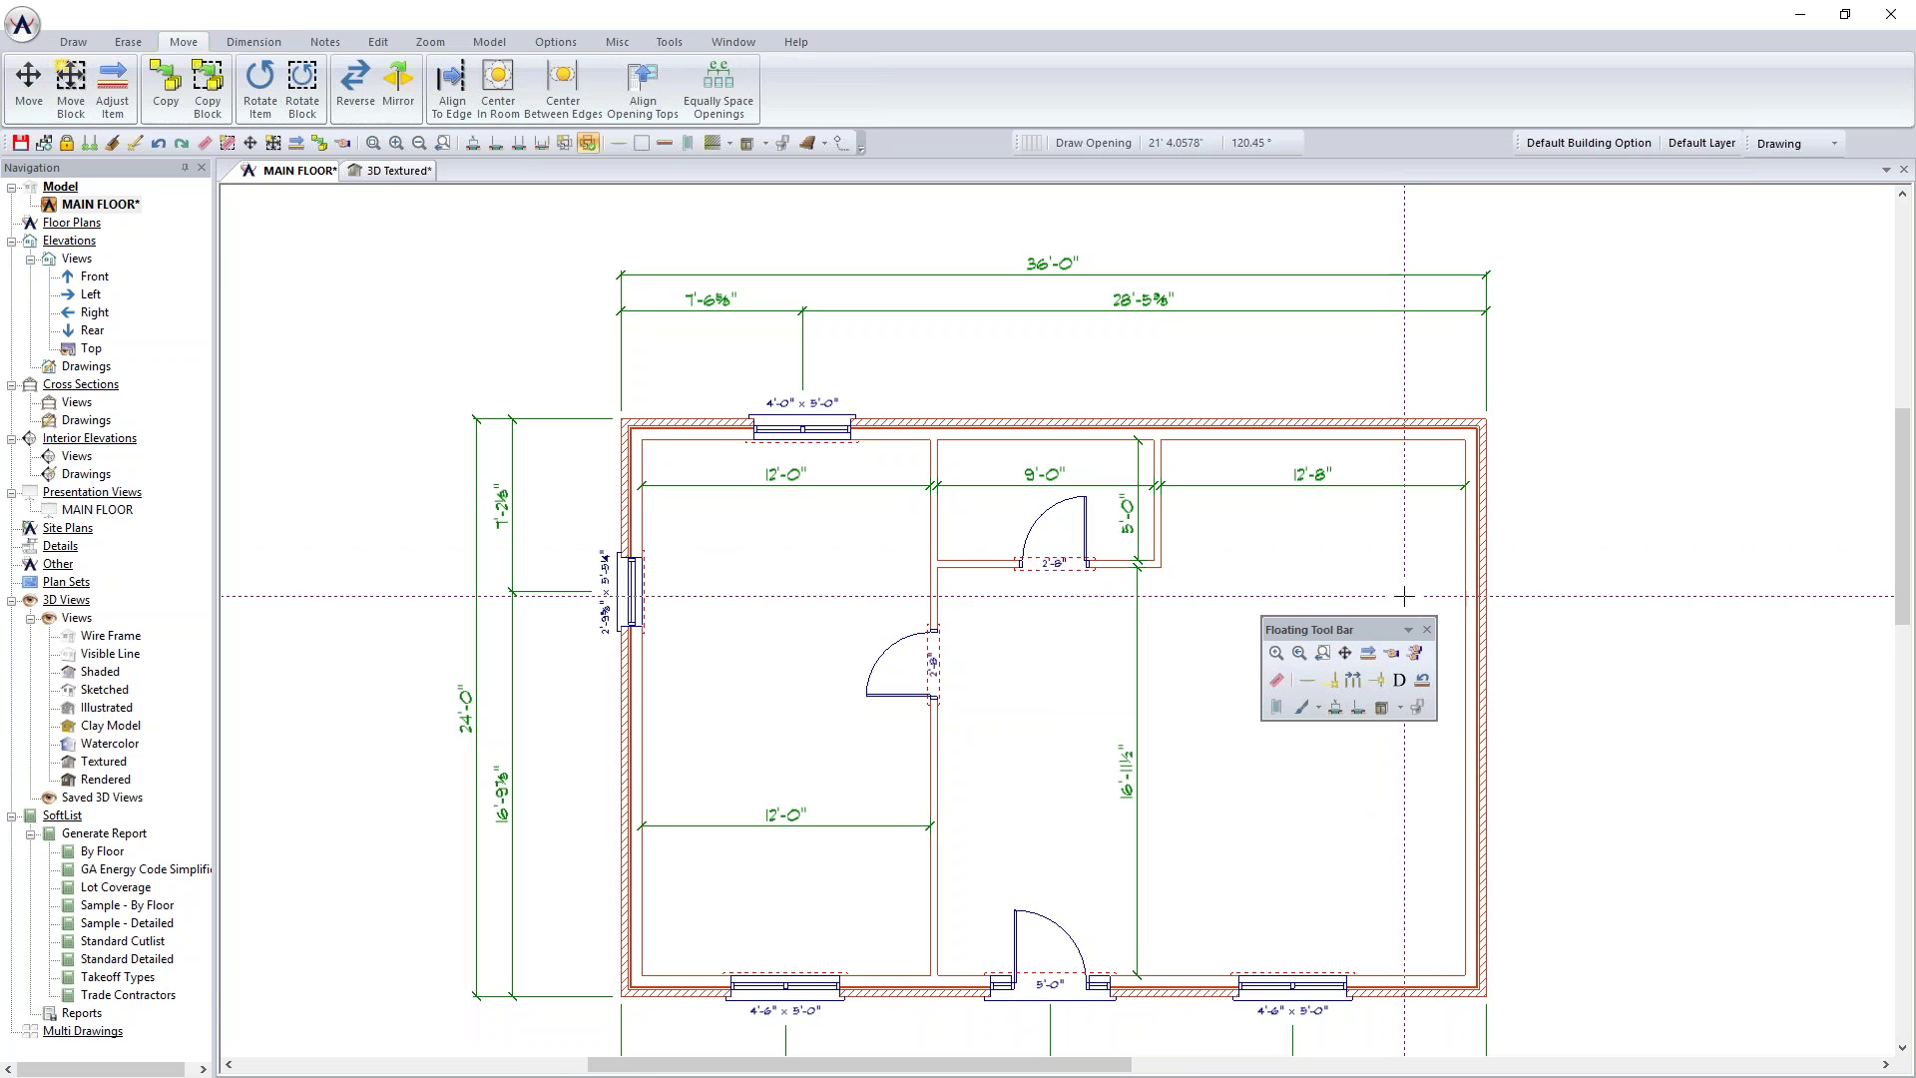
click(1428, 631)
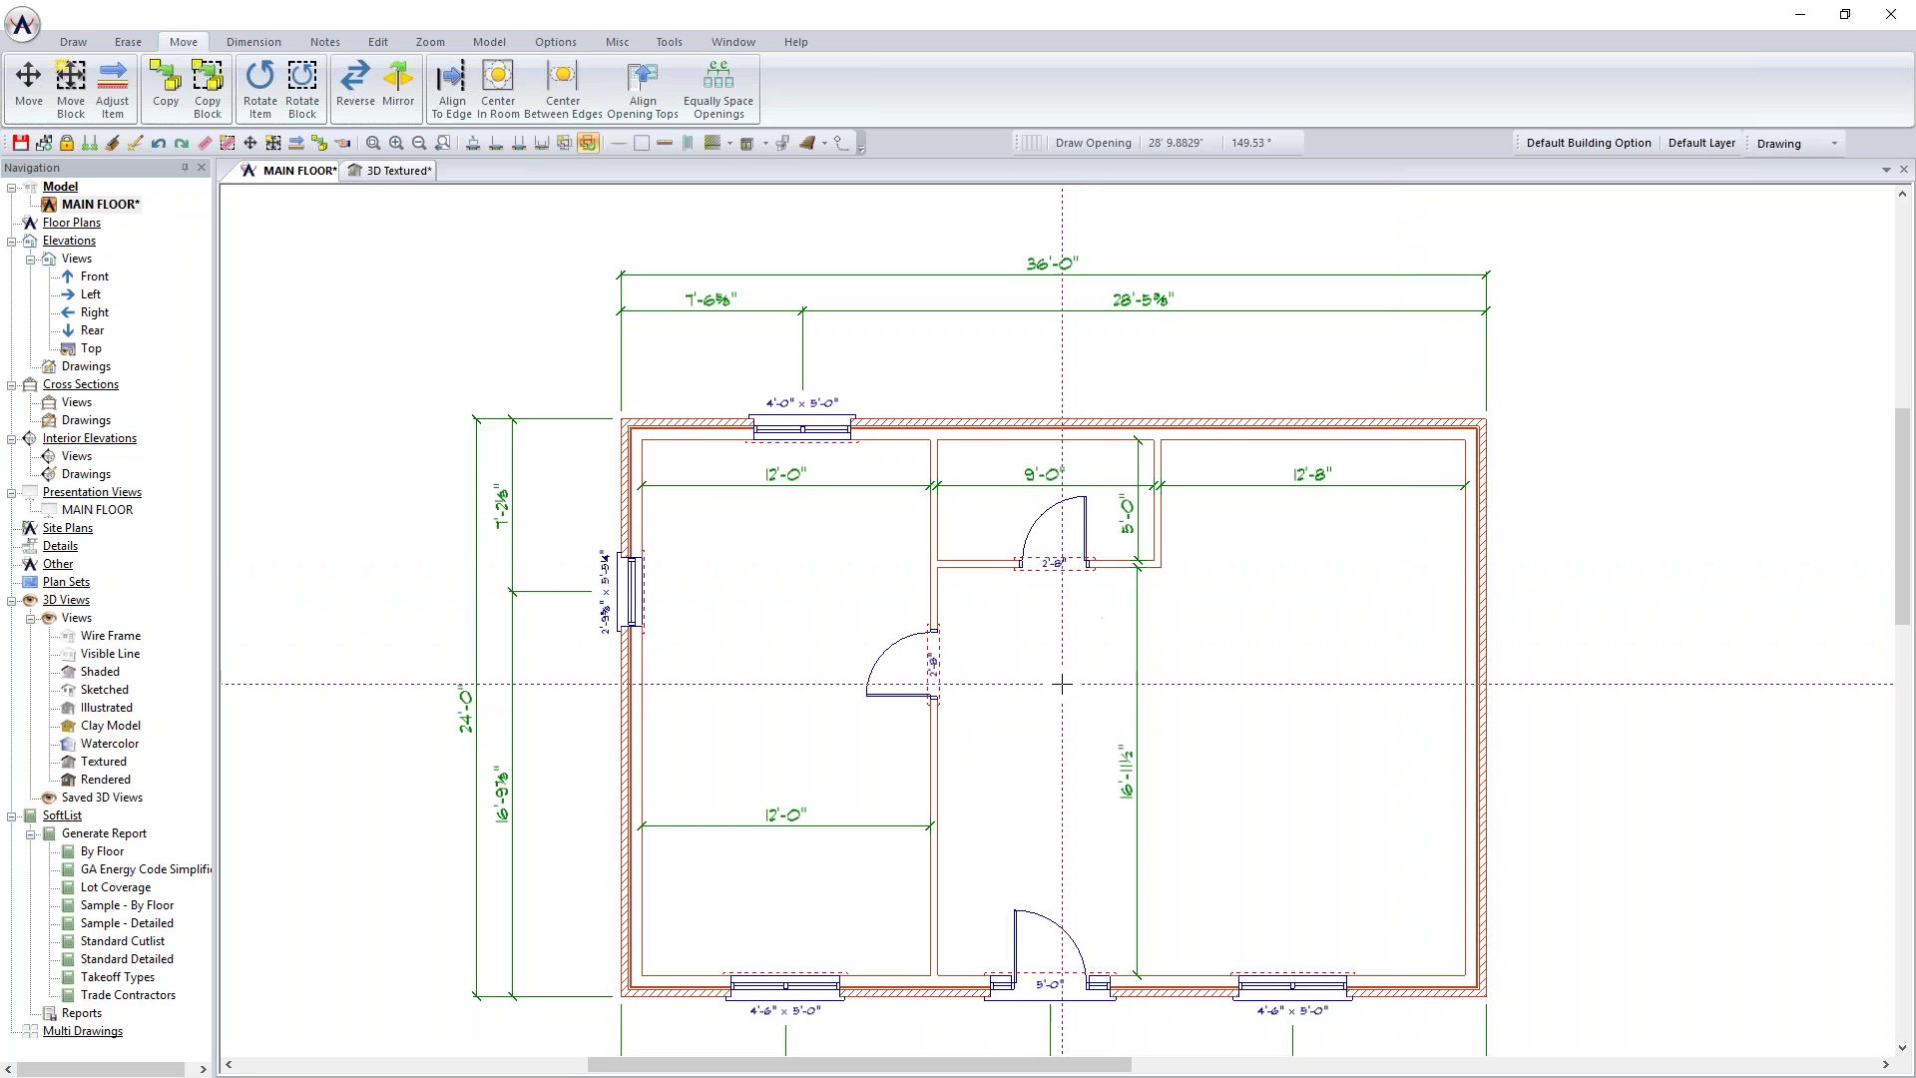
middle_drag(1115, 685, 1151, 592)
scroll(1151, 592, down, 1)
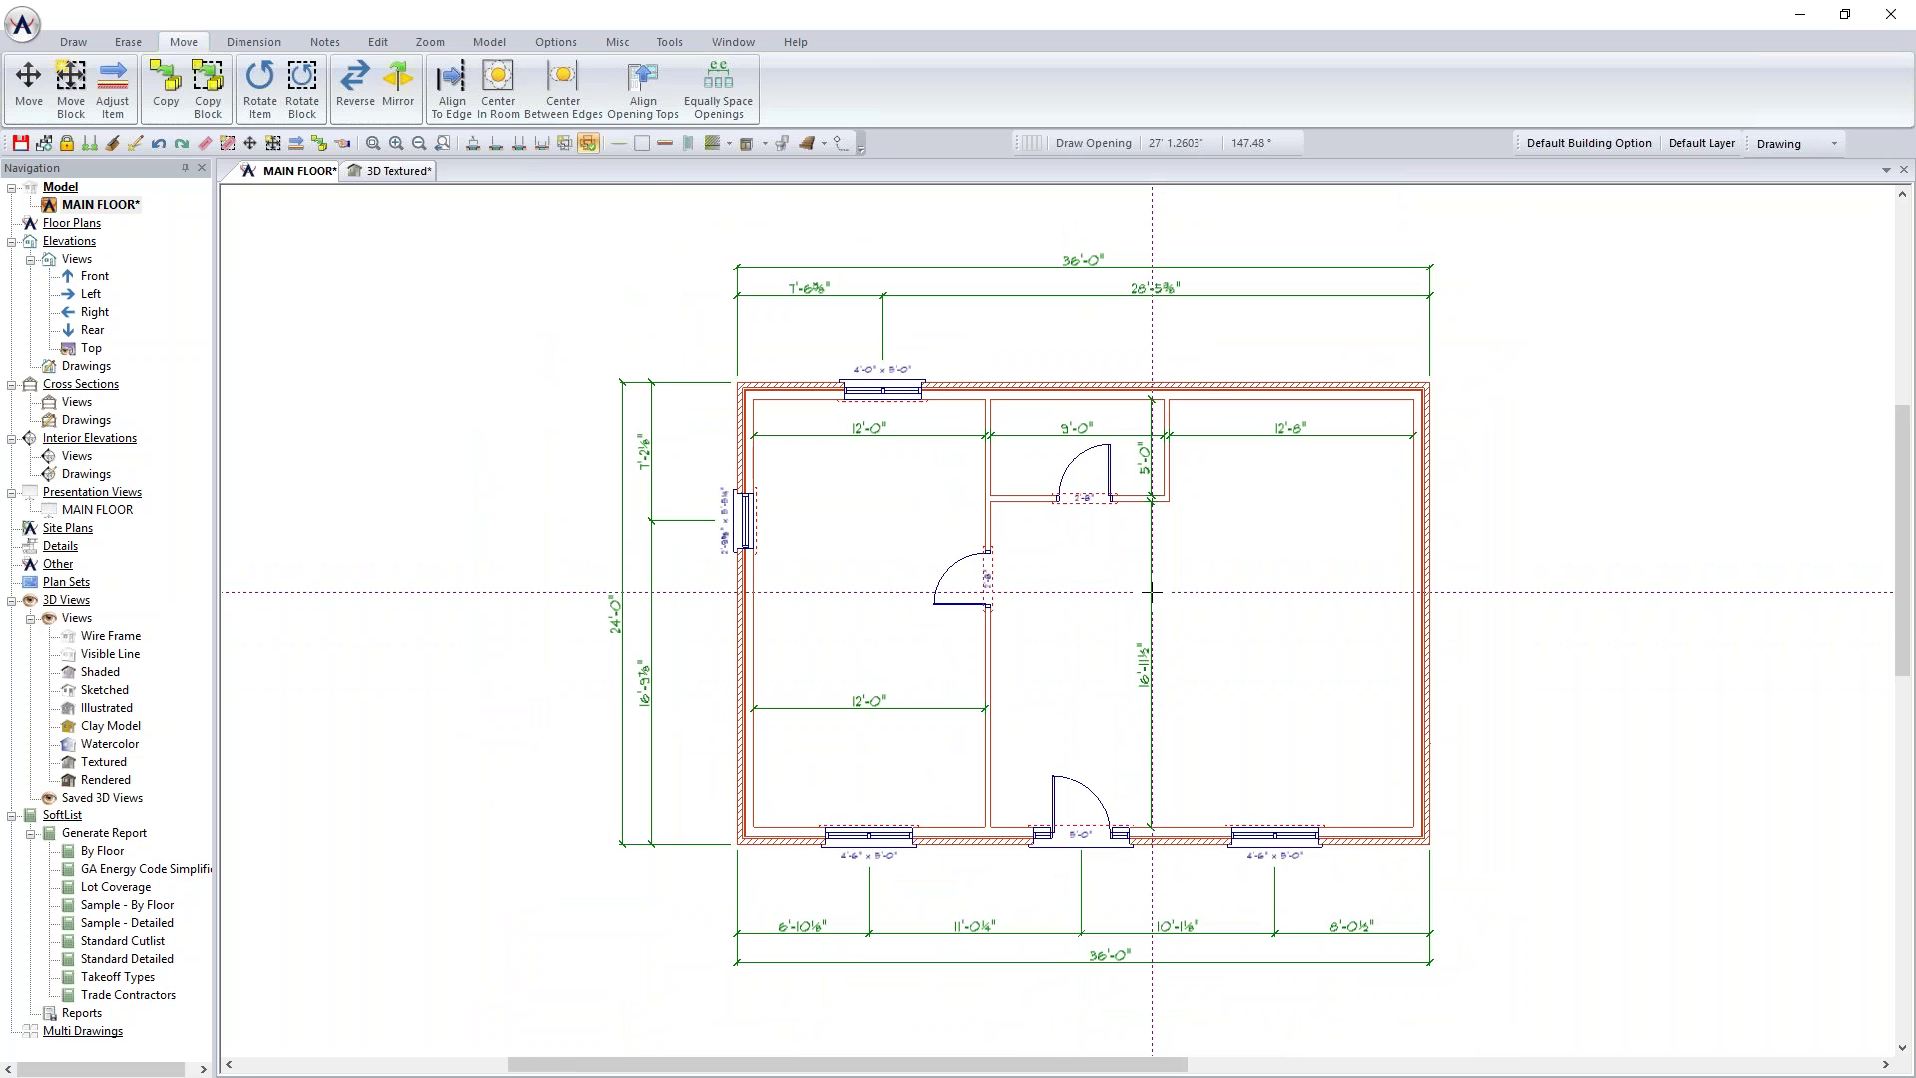